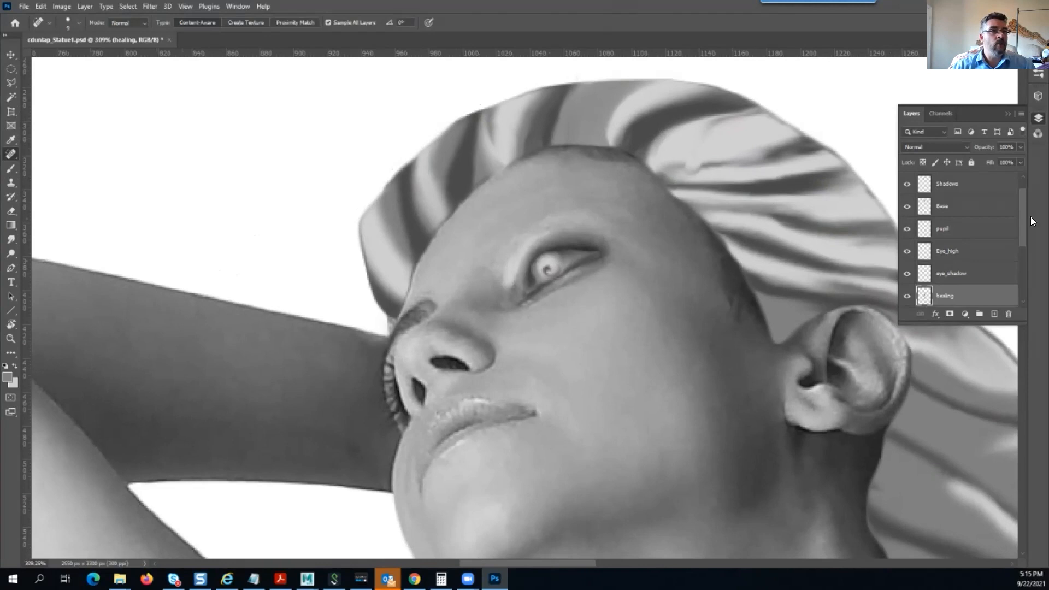
pyautogui.scroll(-4, 1015, 230)
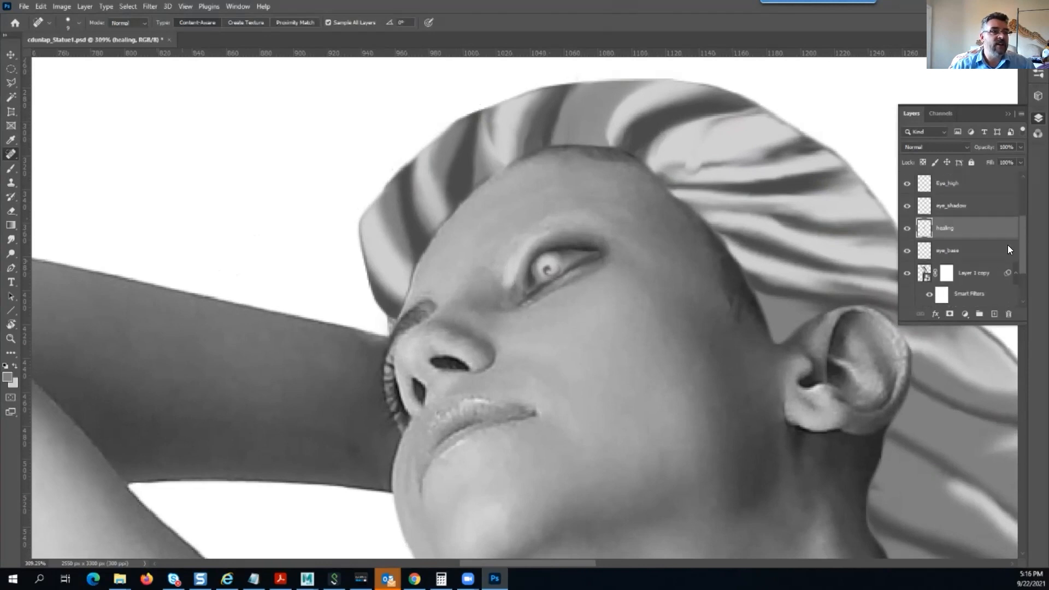
pyautogui.moveTo(710, 276); pyautogui.dragTo(621, 211)
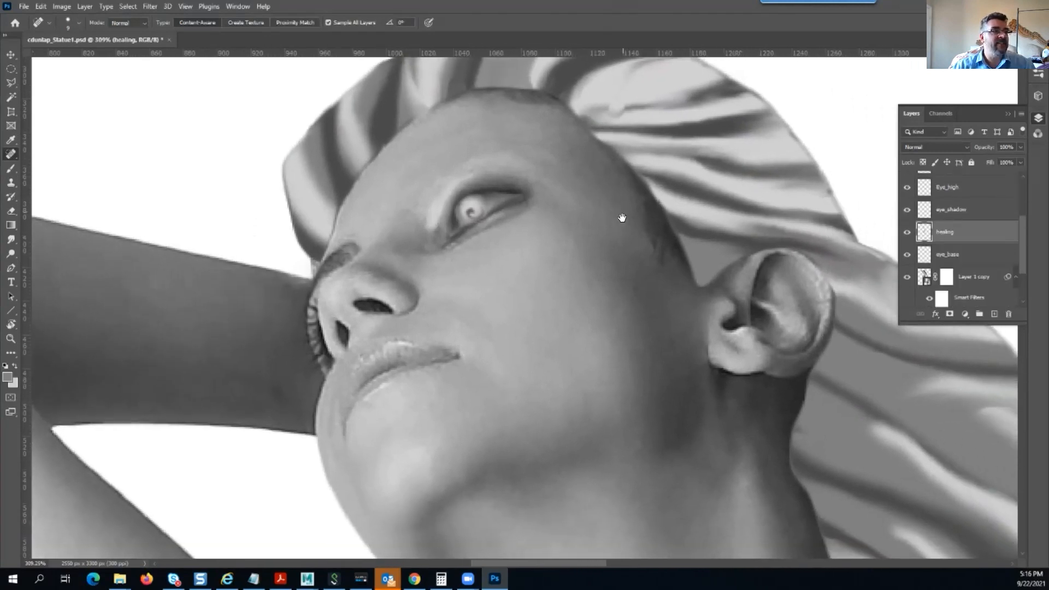
pyautogui.scroll(2, 765, 284)
pyautogui.hscroll(-2, 766, 284)
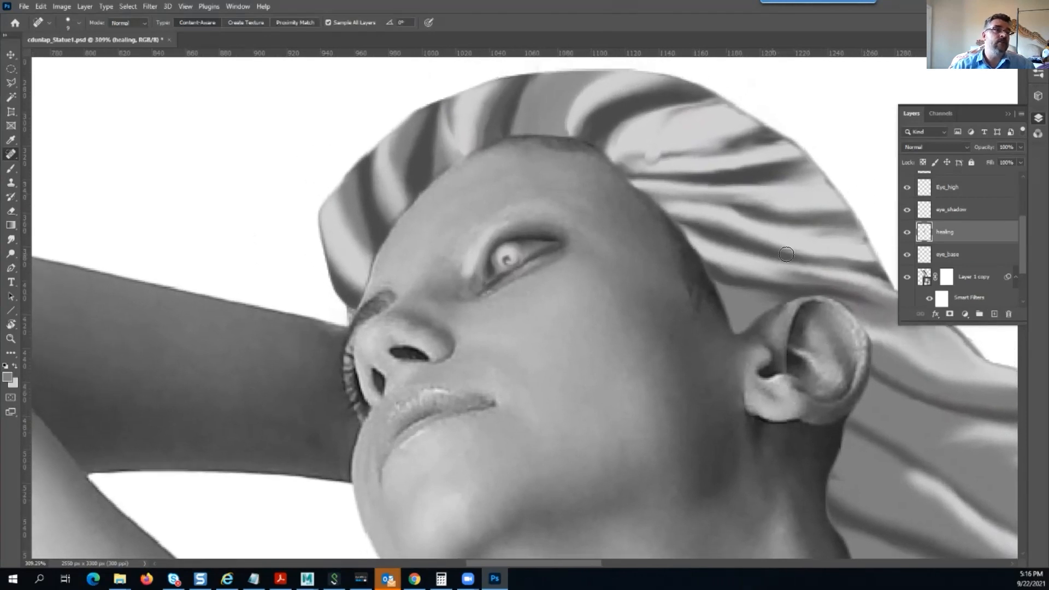
pyautogui.moveTo(586, 296)
pyautogui.mouseDown()
pyautogui.moveTo(632, 300)
pyautogui.moveTo(647, 317)
pyautogui.mouseUp()
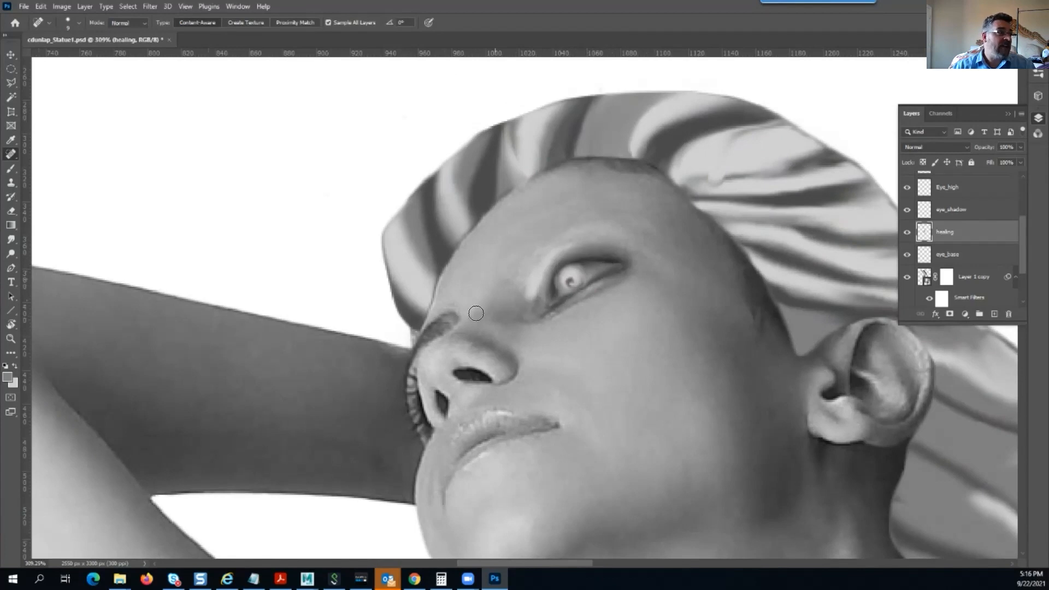
# Paint over the far eye's lashes beside the nose on the healing layer, using a Brush with light grey sampled from nearby skin
pyautogui.moveTo(389, 349); pyautogui.dragTo(518, 304)
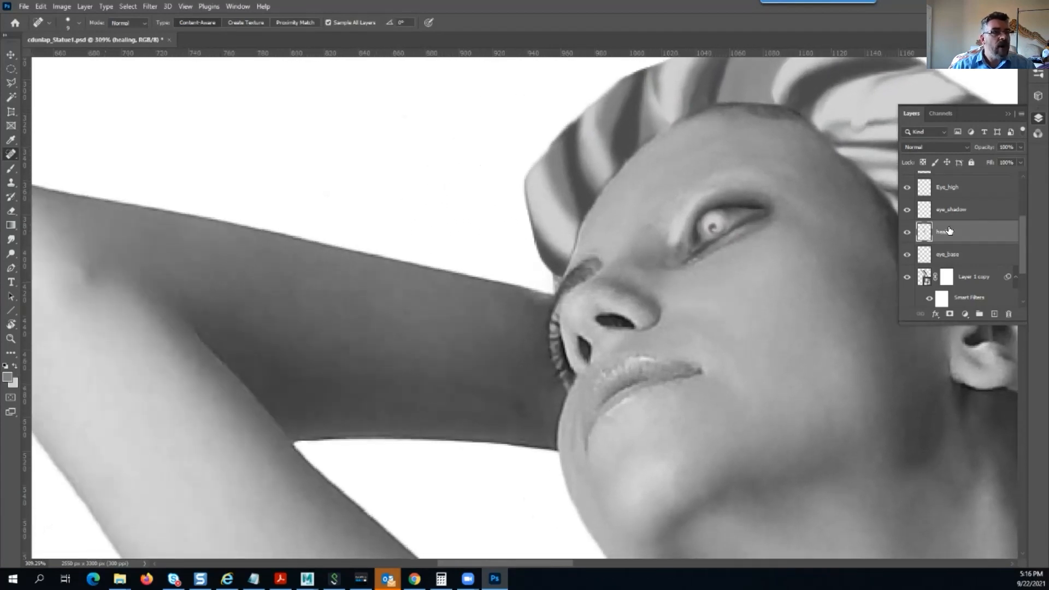
pyautogui.scroll(2, 560, 306)
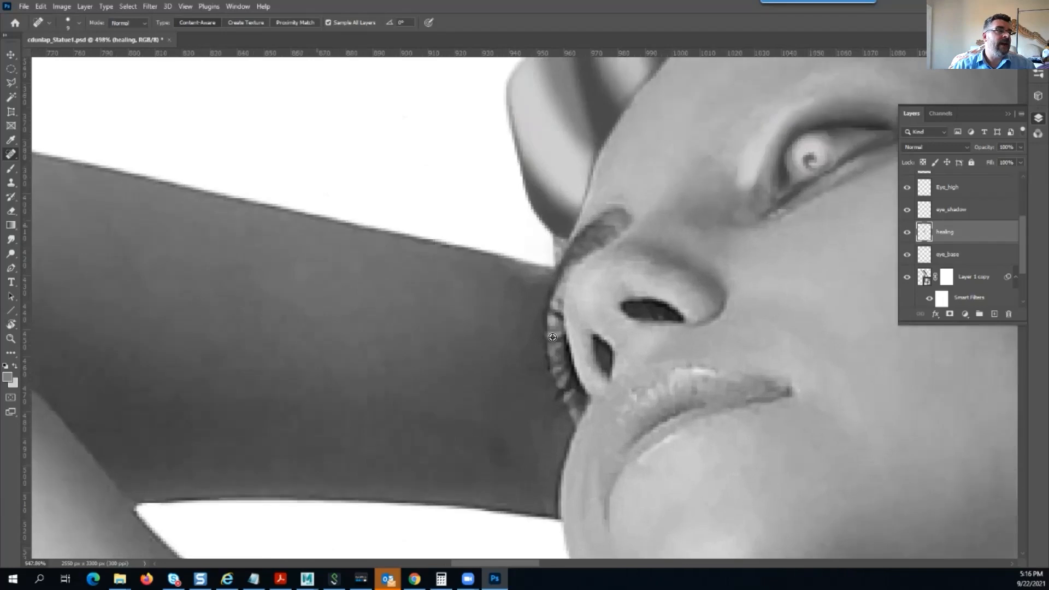
pyautogui.moveTo(565, 285); pyautogui.dragTo(510, 183)
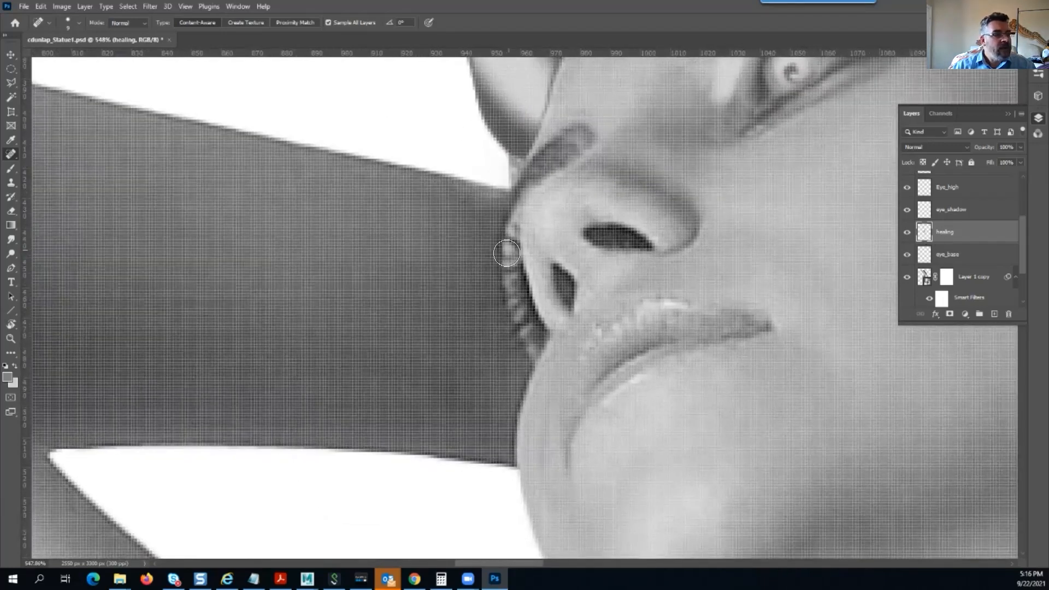
pyautogui.click(11, 168)
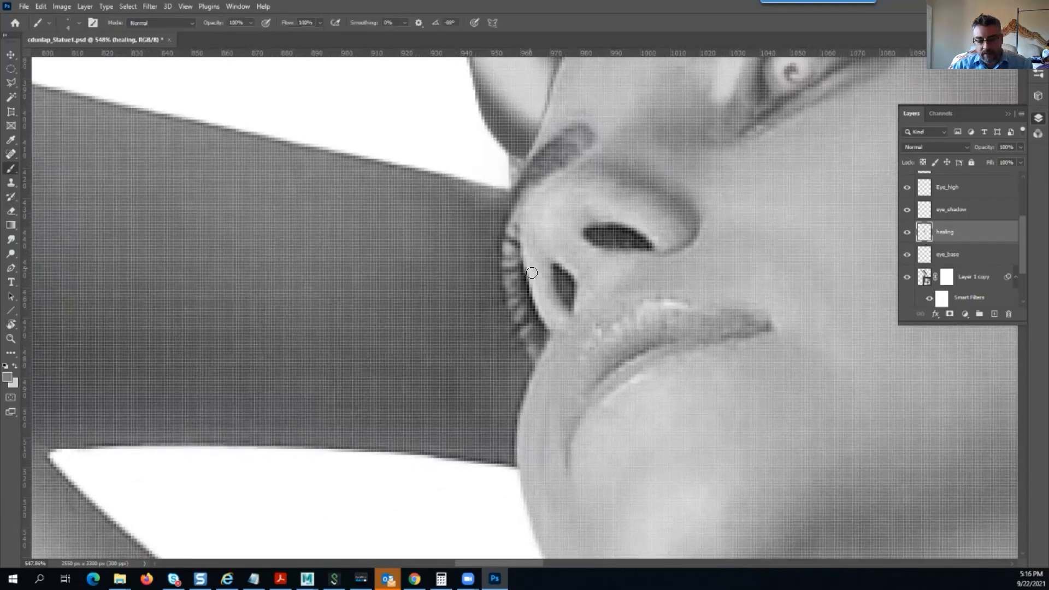
pyautogui.press('i')
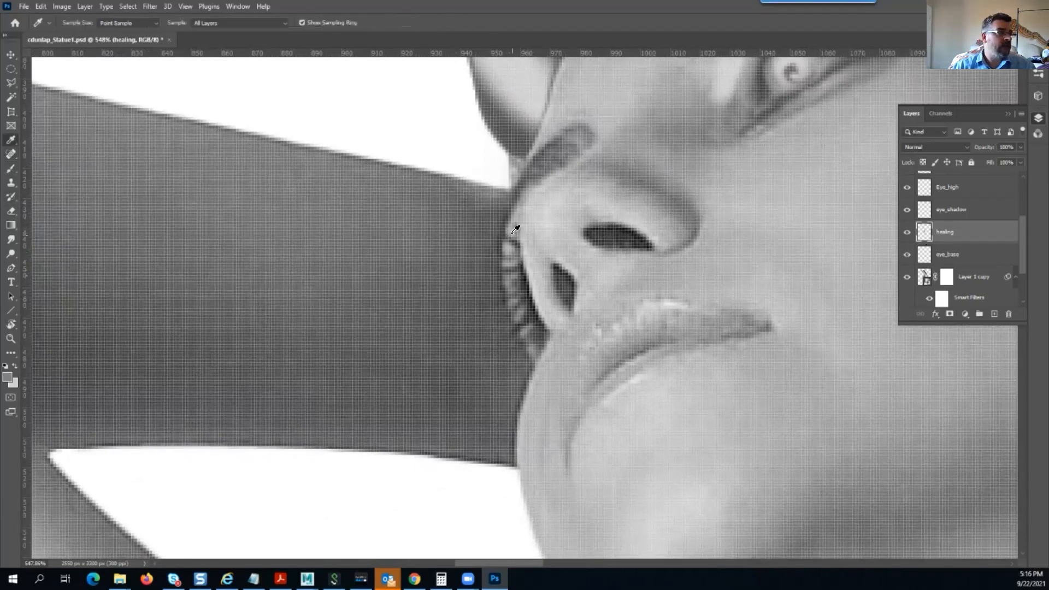
pyautogui.click(515, 229)
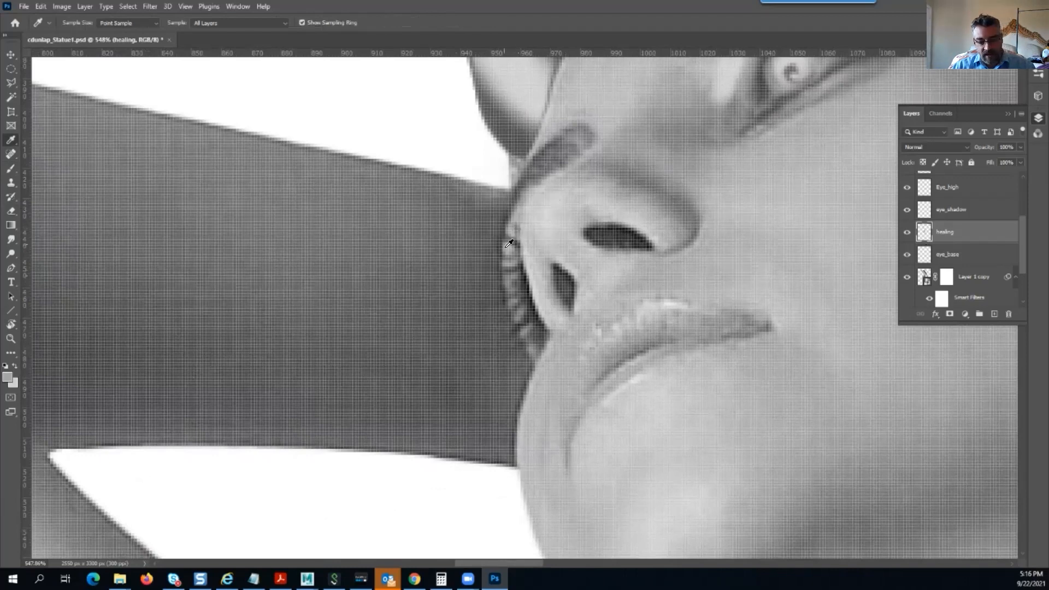
pyautogui.press('b')
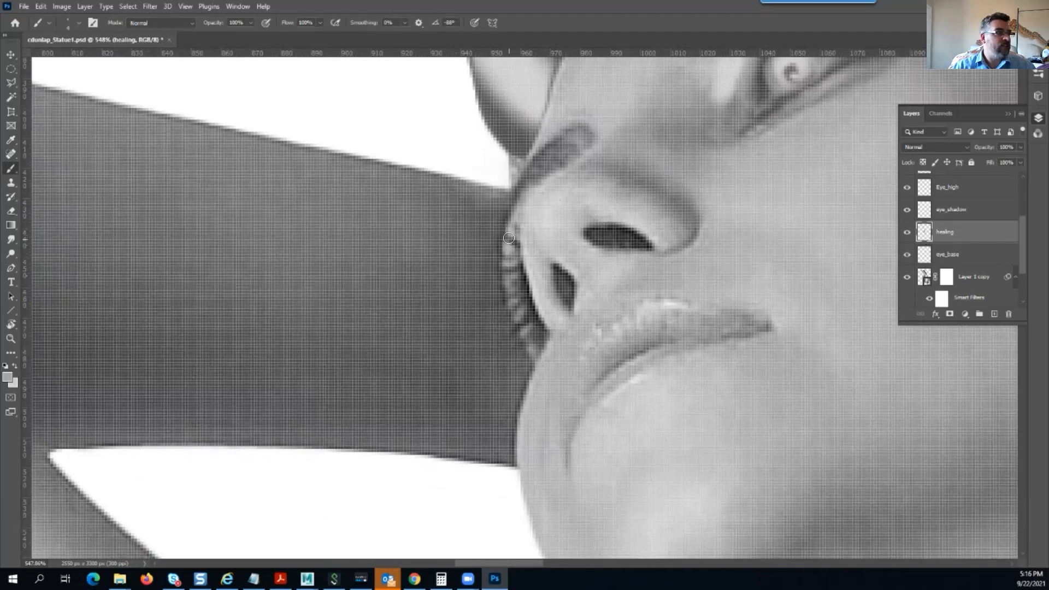
pyautogui.moveTo(508, 251)
pyautogui.mouseDown()
pyautogui.moveTo(512, 293)
pyautogui.moveTo(508, 281)
pyautogui.mouseUp()
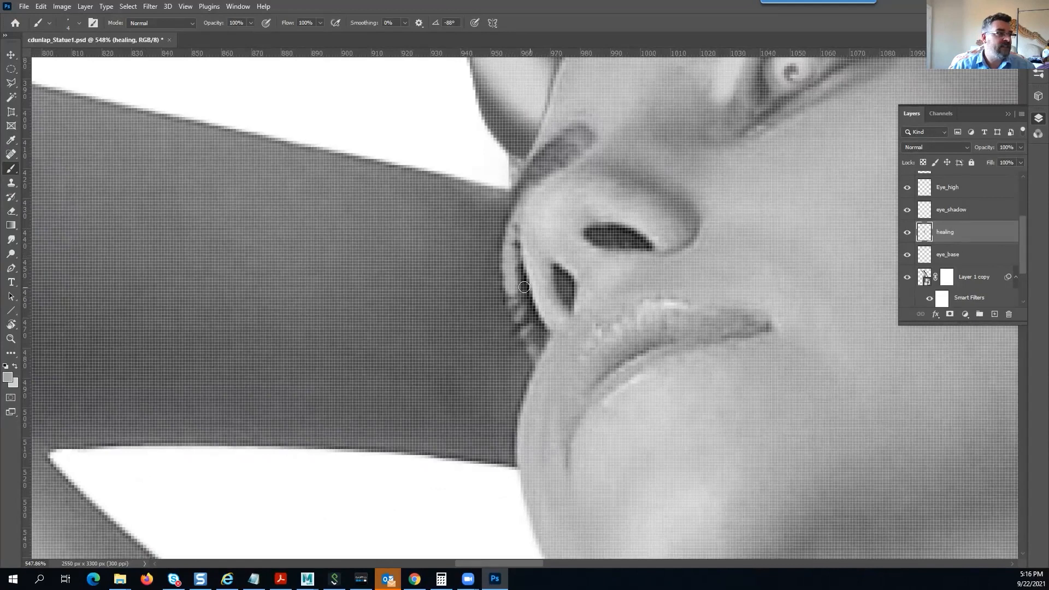
pyautogui.moveTo(513, 295); pyautogui.dragTo(525, 321)
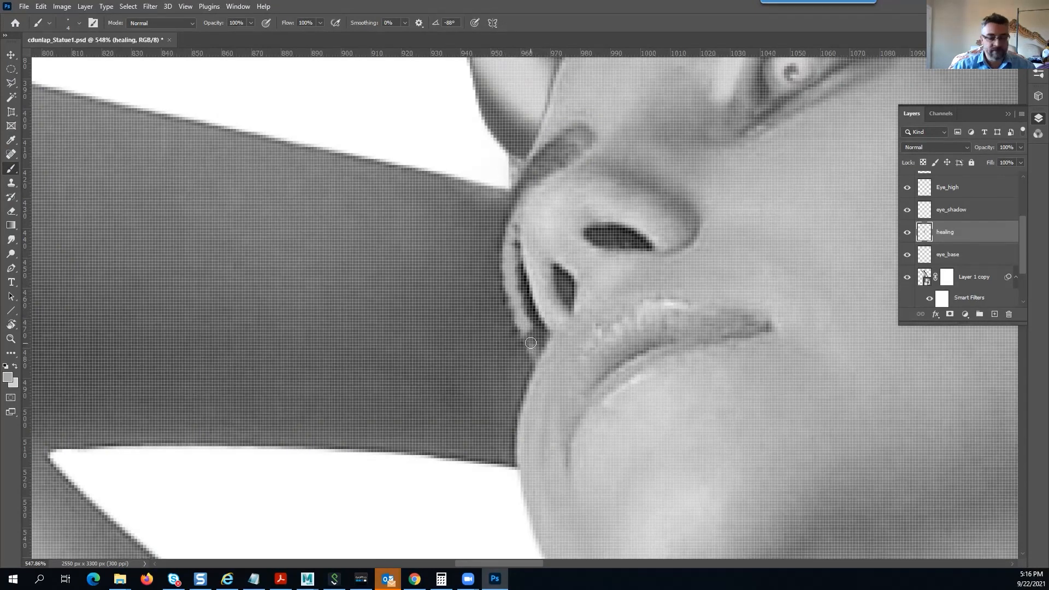
# Sample darker greys near the lower lashes and paint out the remaining lash ends where they meet the arm and cheek
pyautogui.press('i')
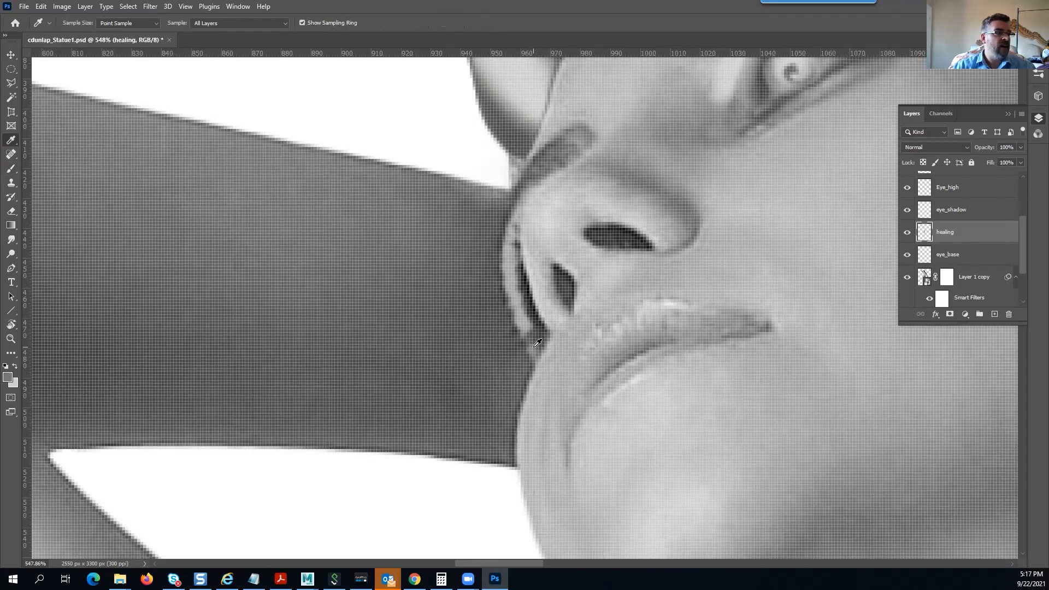
pyautogui.press('b')
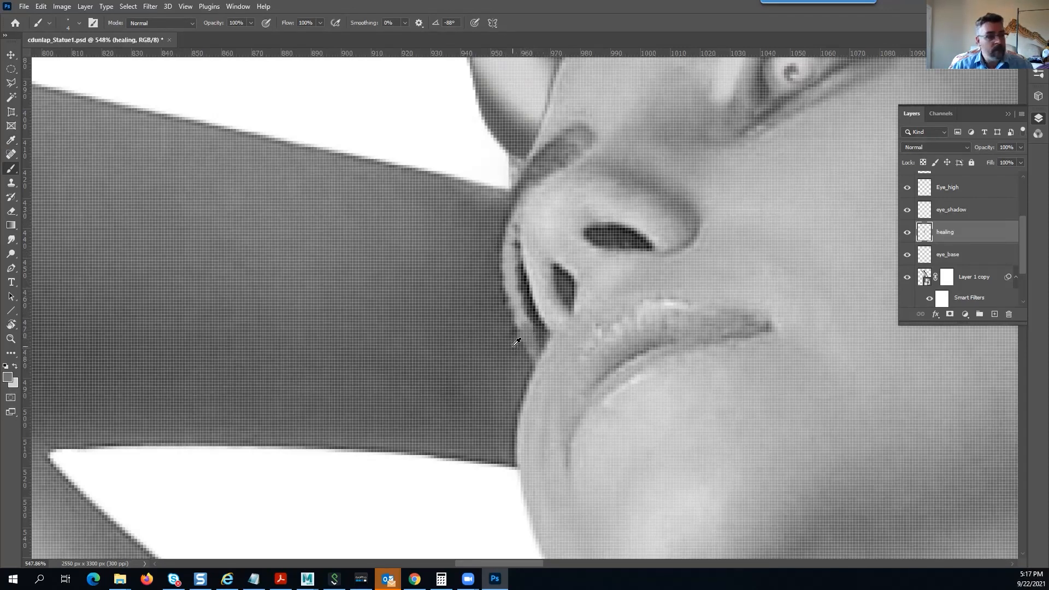
pyautogui.press('i')
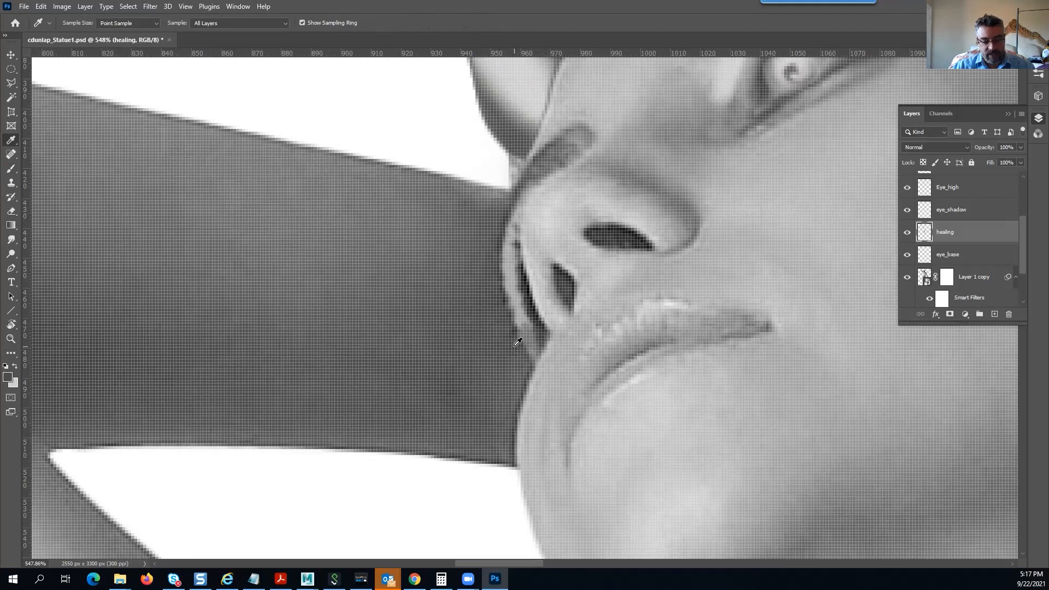
pyautogui.press('b')
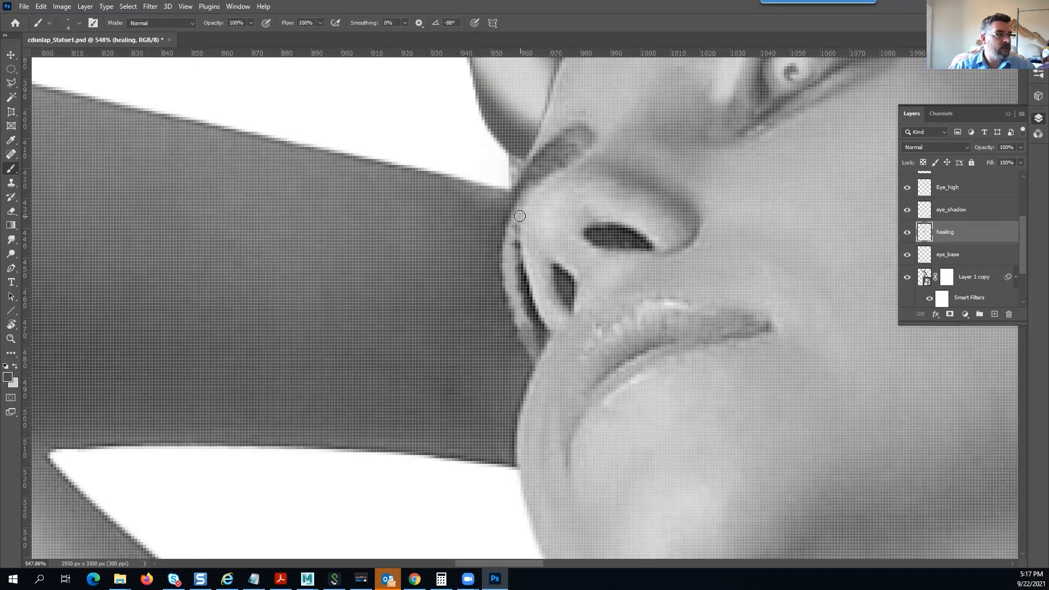
# Sample light skin greys beside the nose and paint over the dark lash remnants at the upper end of the far eye
pyautogui.press('i')
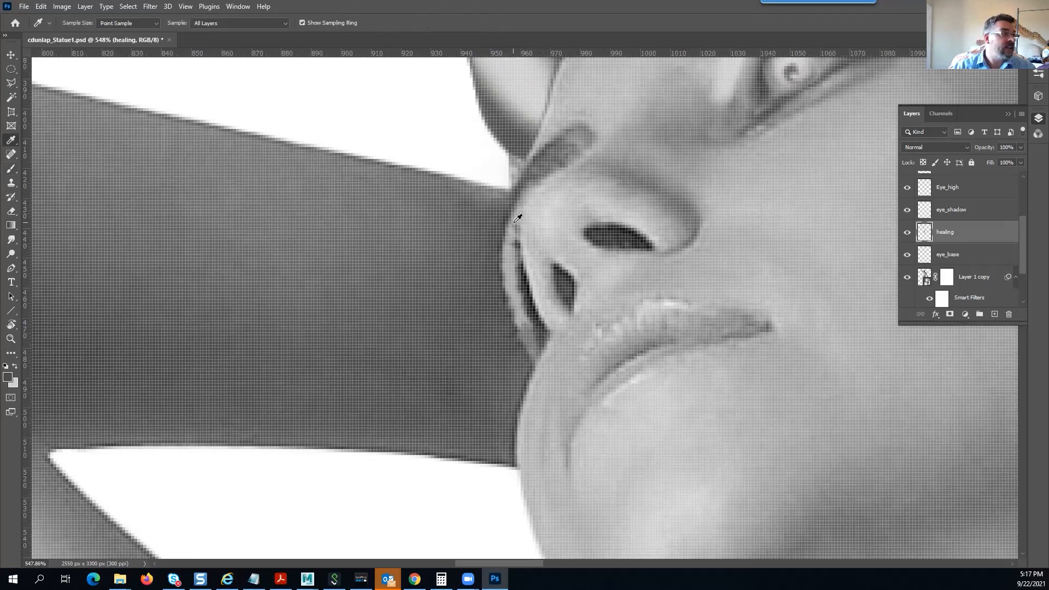
pyautogui.press('b')
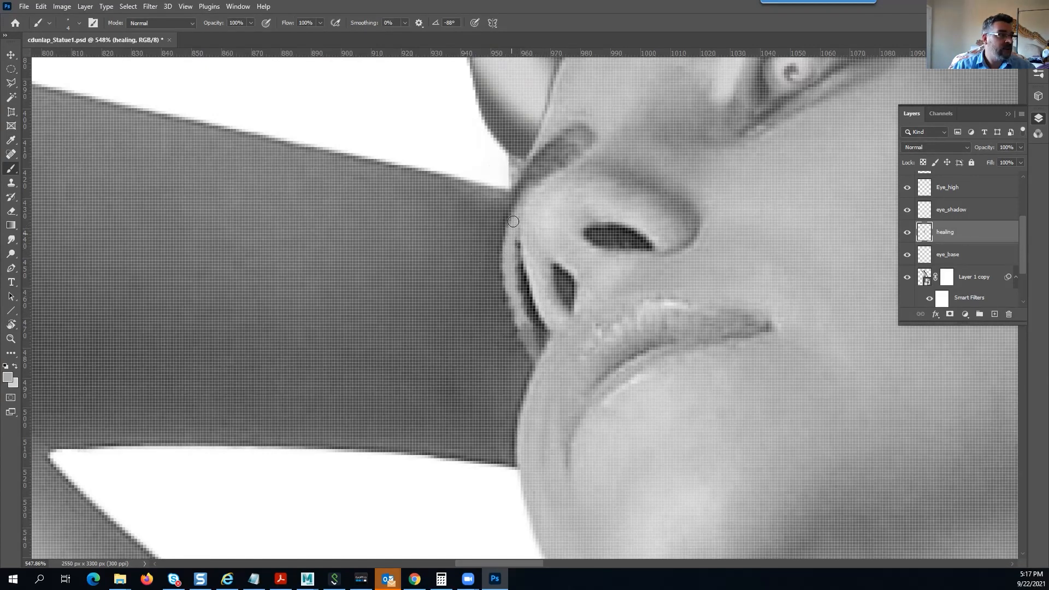
pyautogui.press('i')
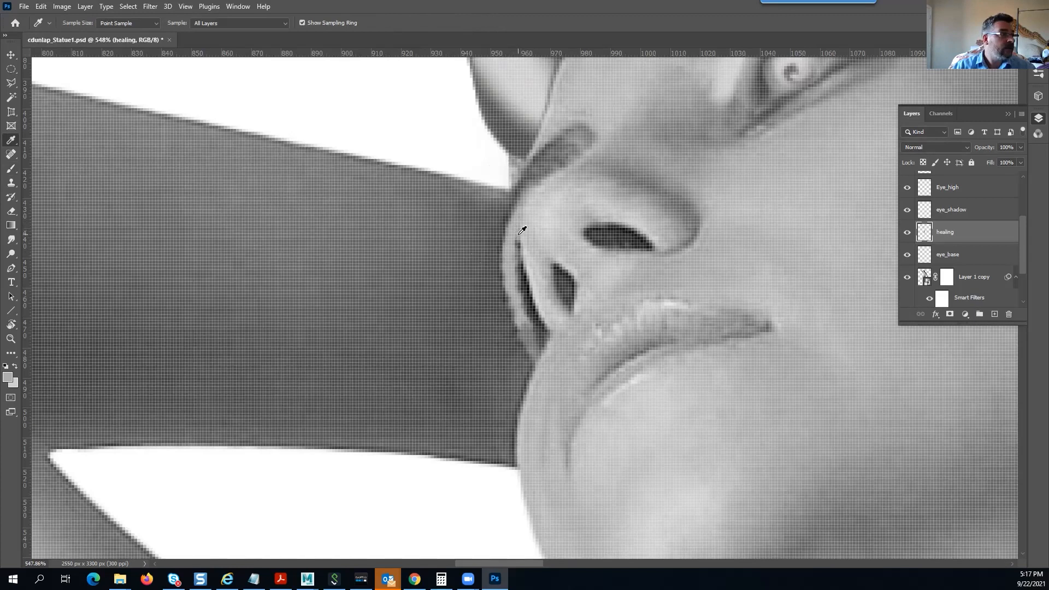
pyautogui.click(519, 235)
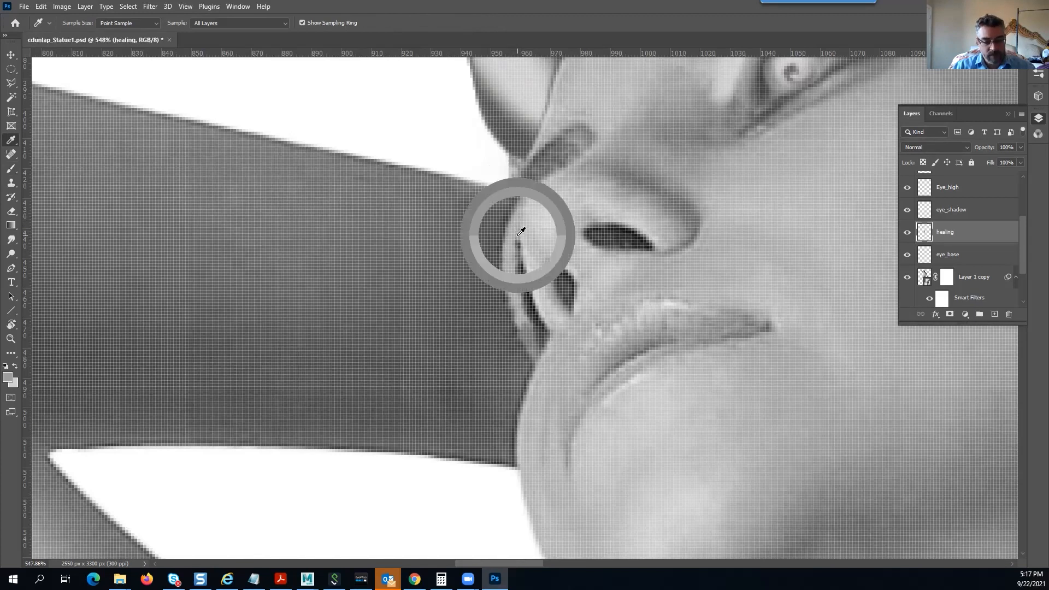
pyautogui.press('b')
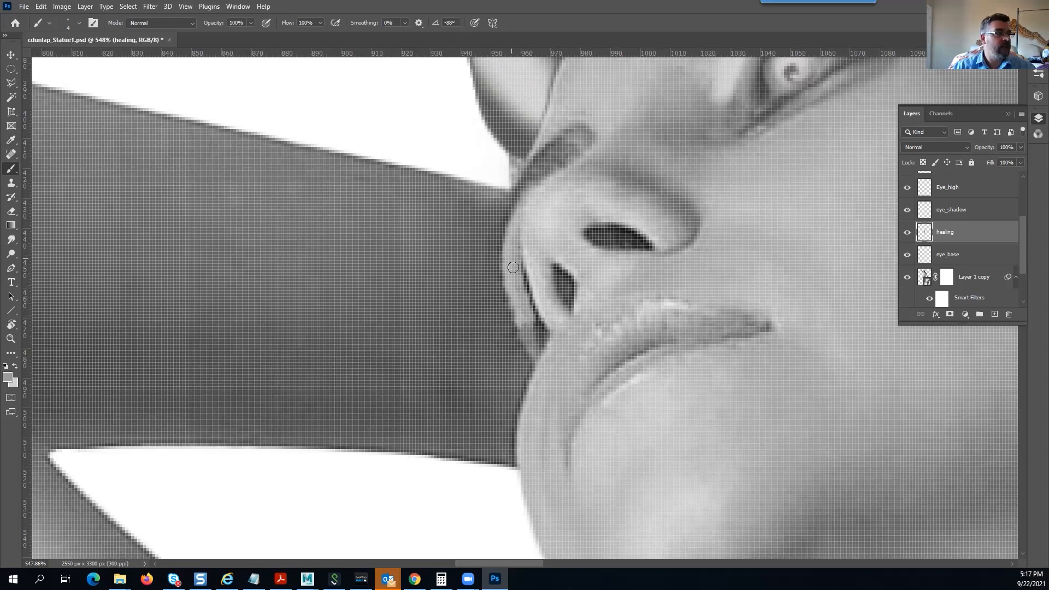
pyautogui.rightClick(516, 245)
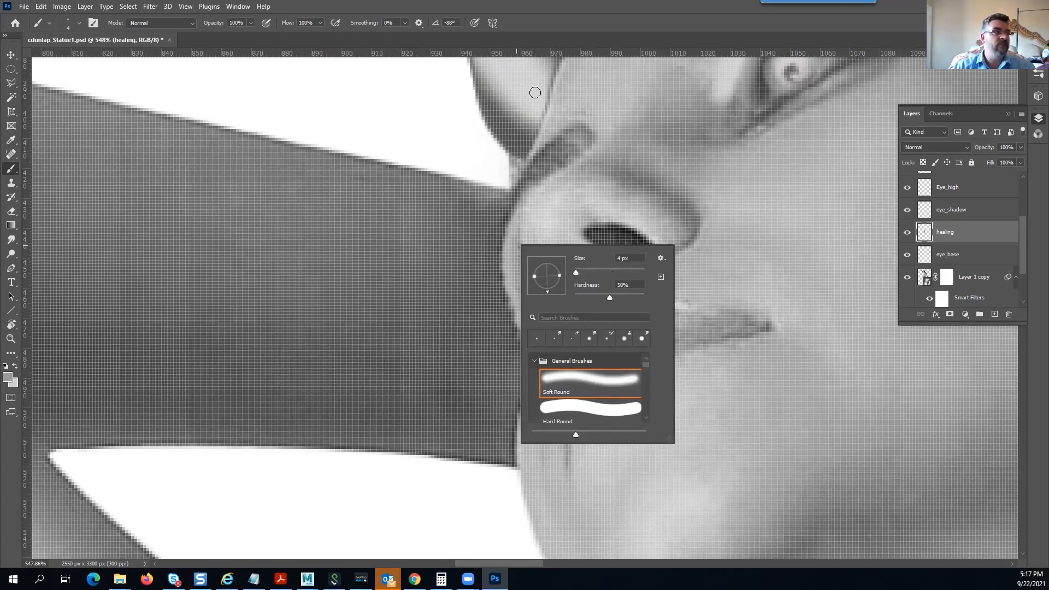
pyautogui.click(554, 11)
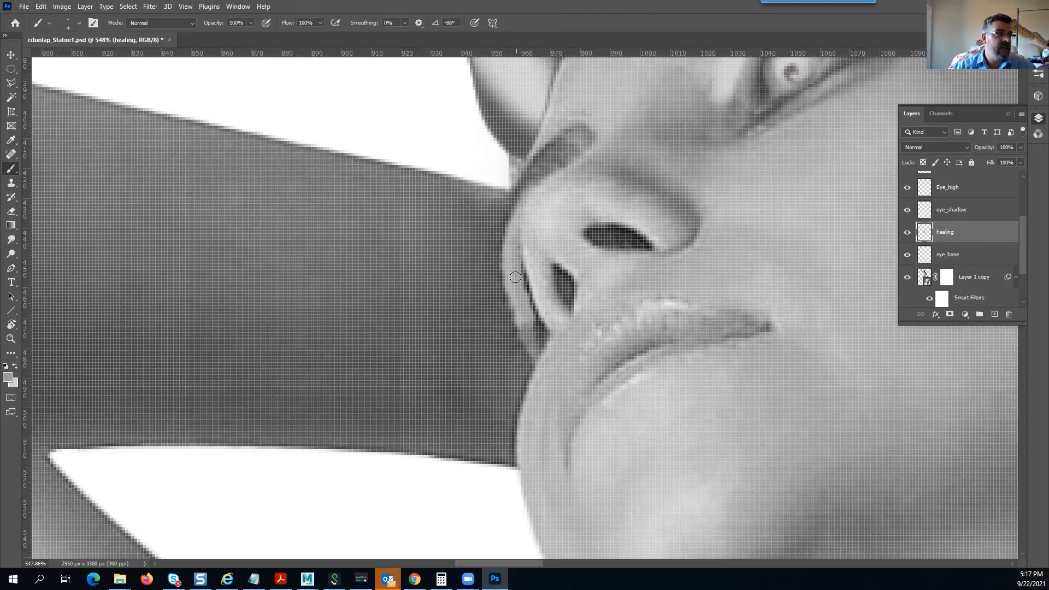
# Sample a mid grey from the far eye's lower edge and brush soft shading along the outer lid
pyautogui.scroll(-3, 645, 284)
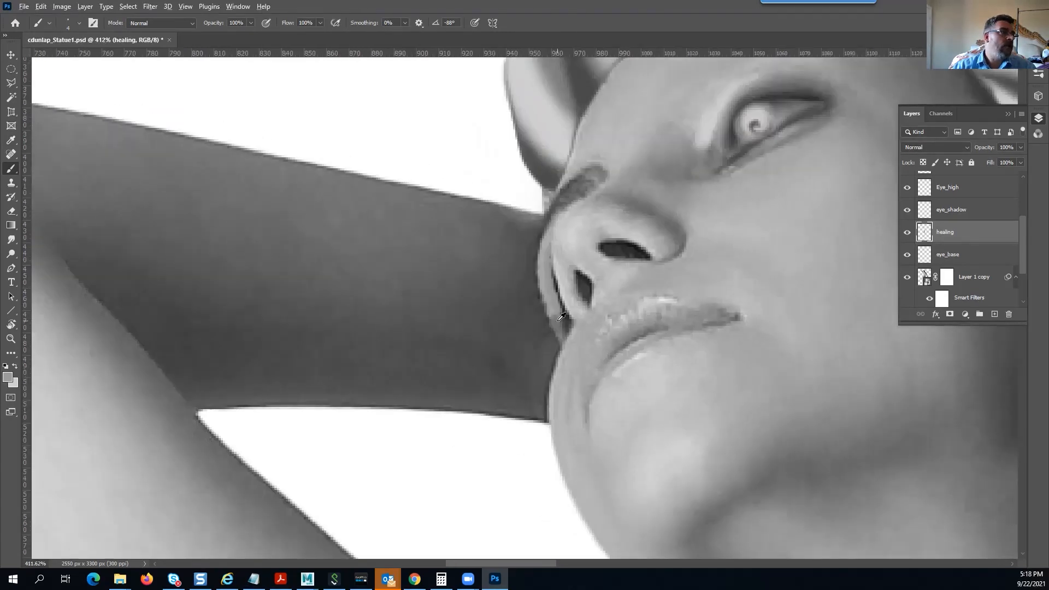
pyautogui.scroll(4, 559, 319)
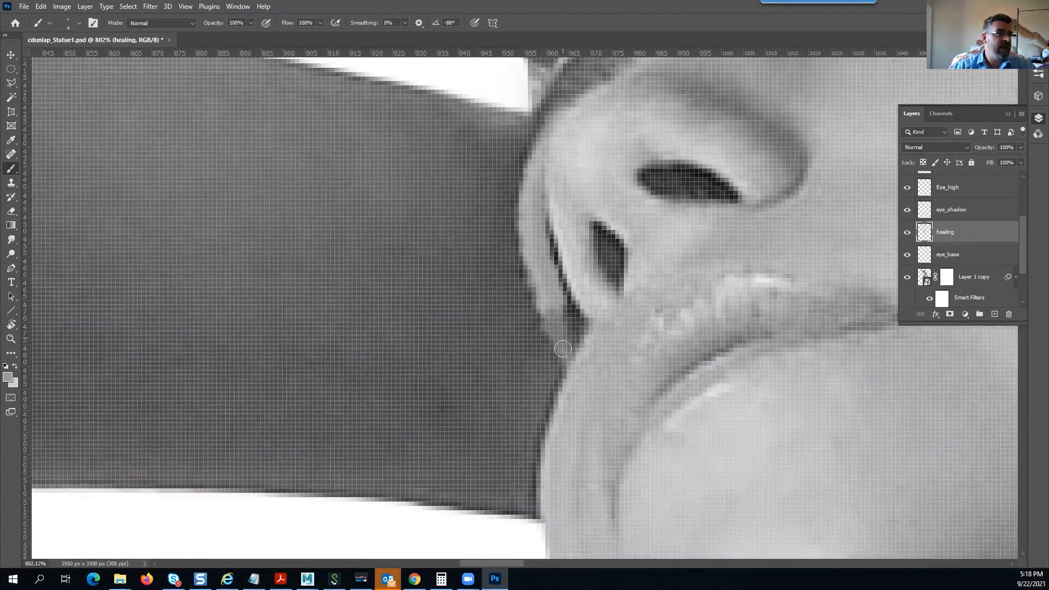
pyautogui.keyDown('alt'); pyautogui.click(553, 317); pyautogui.keyUp('alt')
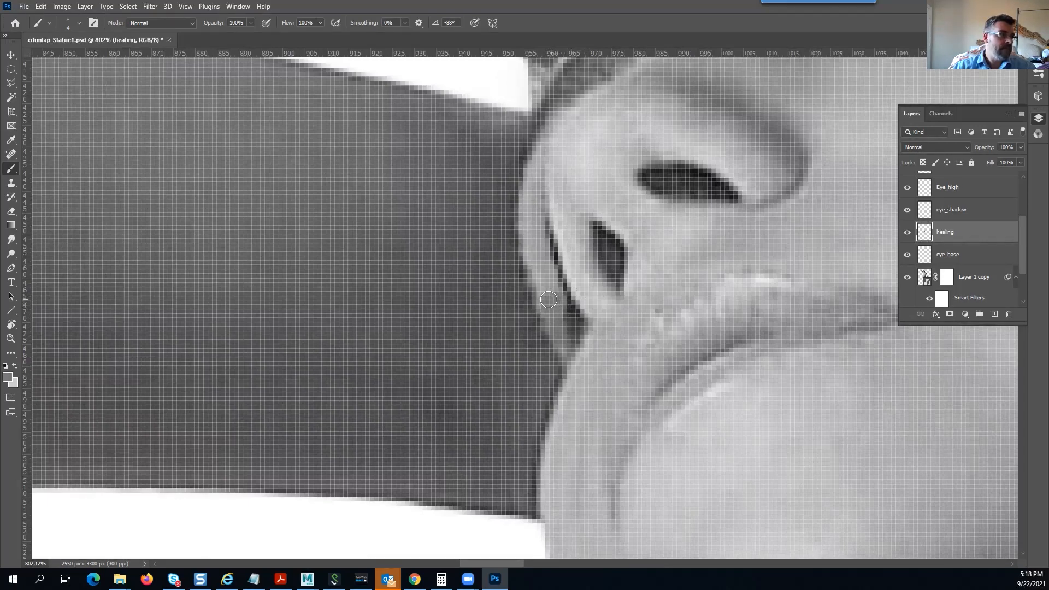
pyautogui.scroll(-5, 541, 306)
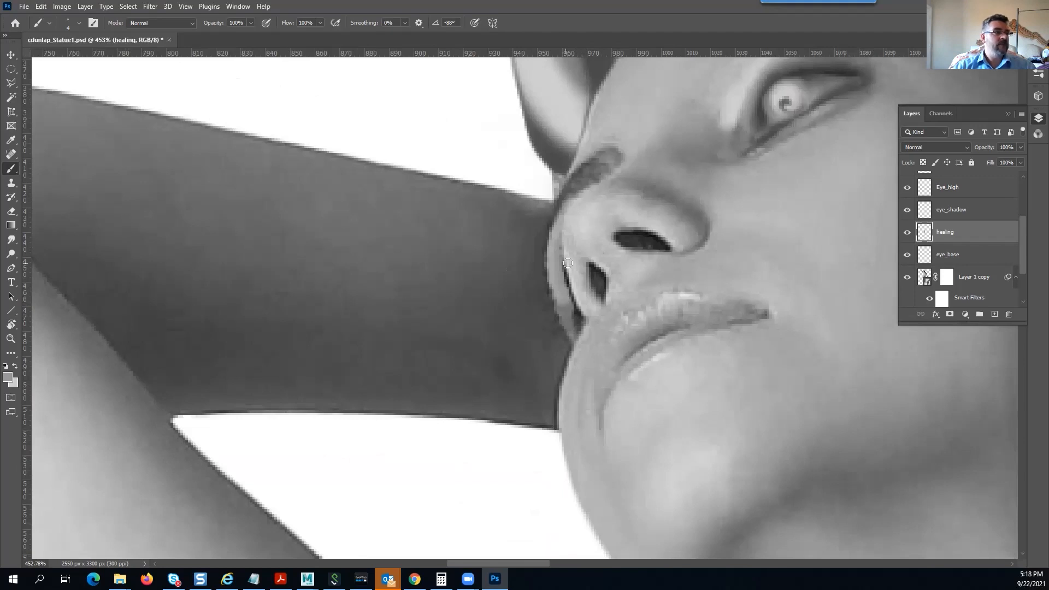
# Switch from the Brush to the Mixer Brush tool for blending the painted area around the far eye
pyautogui.scroll(-4, 568, 263)
pyautogui.moveTo(679, 241); pyautogui.dragTo(635, 385)
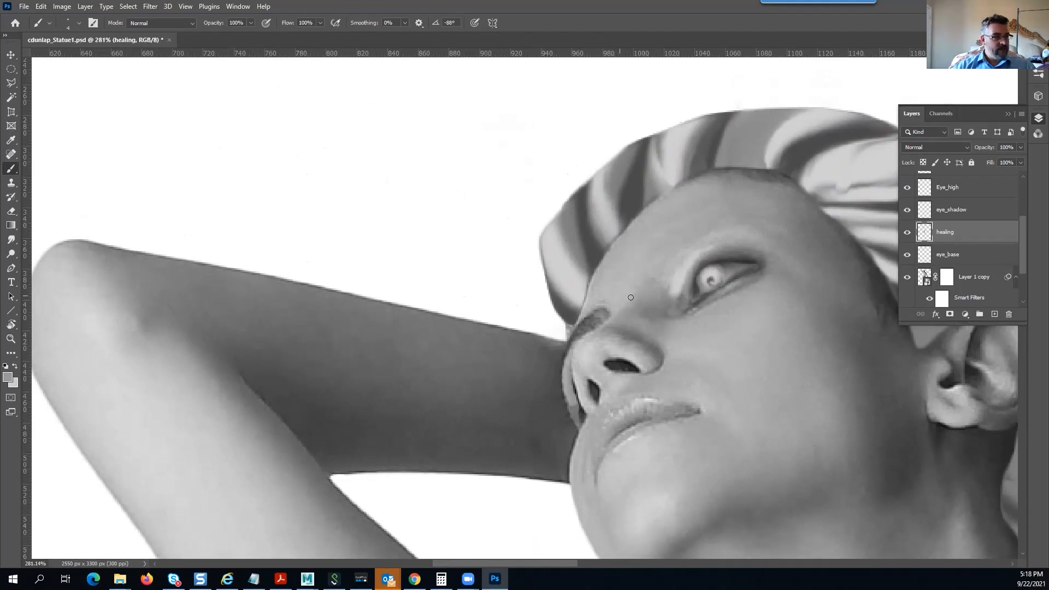
pyautogui.scroll(2, 584, 384)
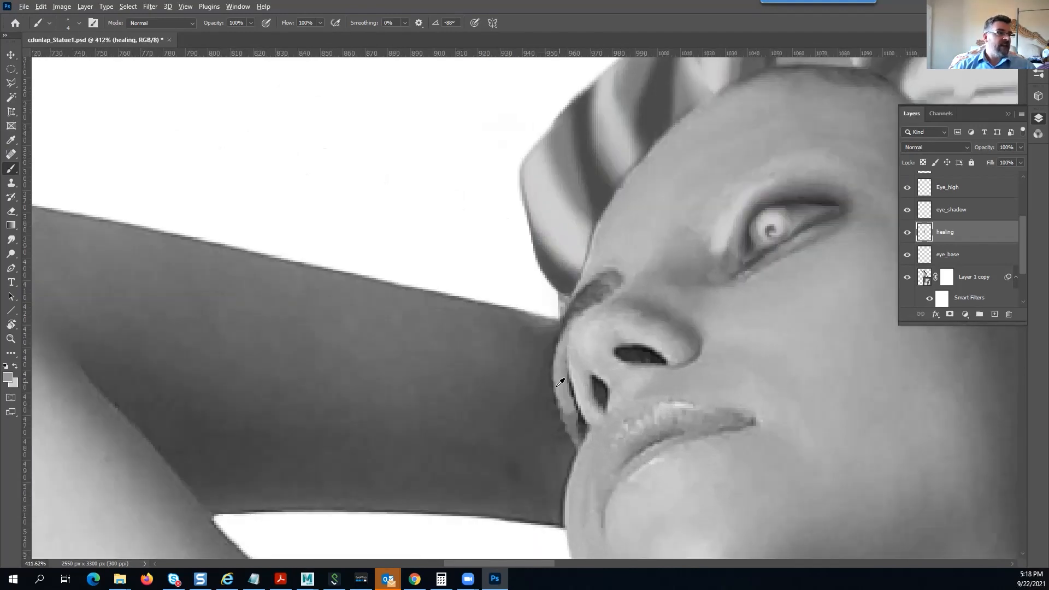
pyautogui.scroll(2, 560, 383)
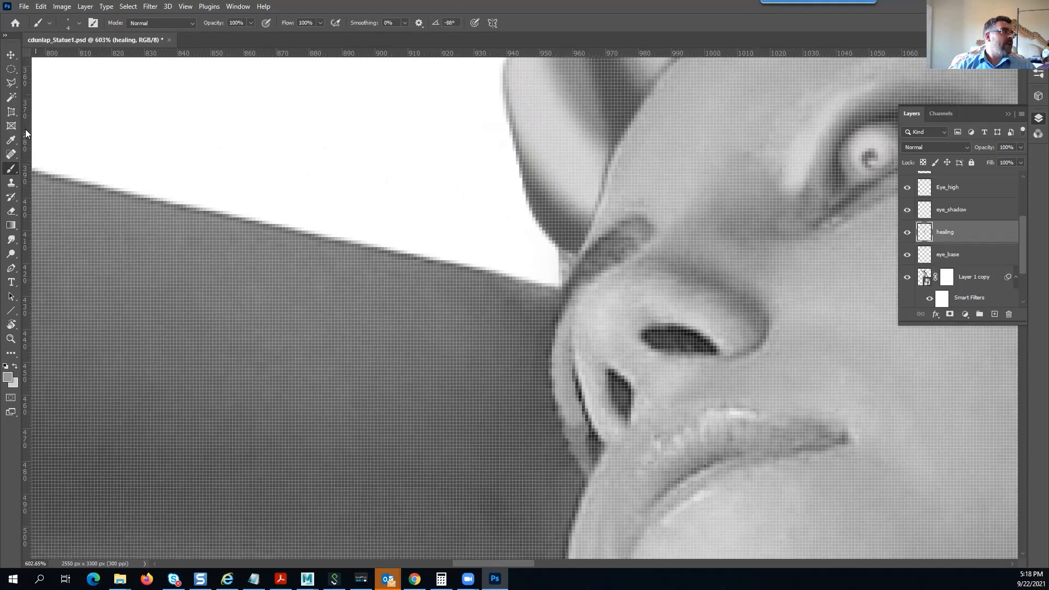
pyautogui.rightClick(10, 168)
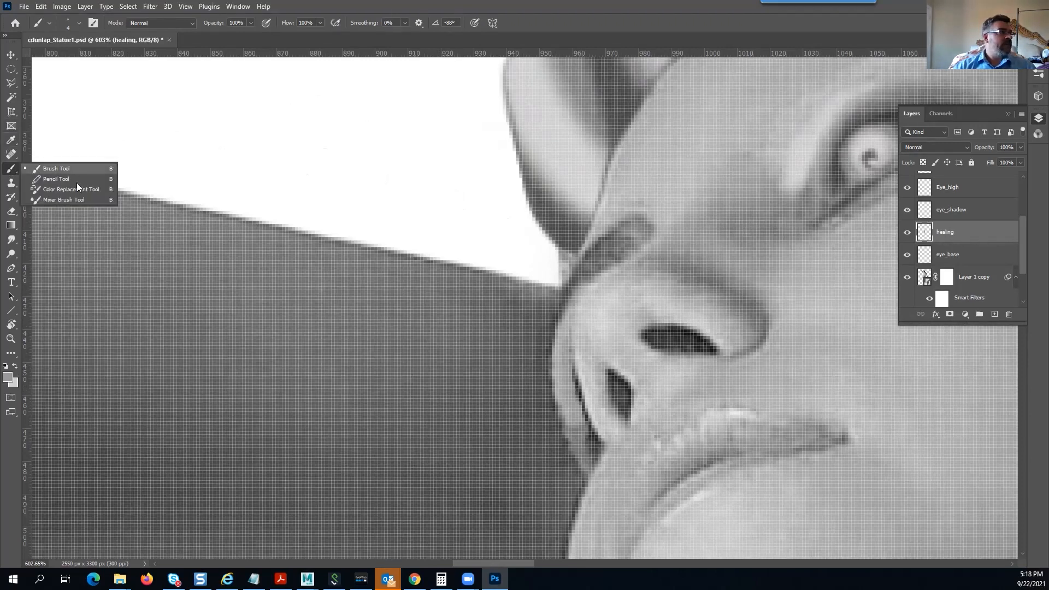
pyautogui.click(80, 200)
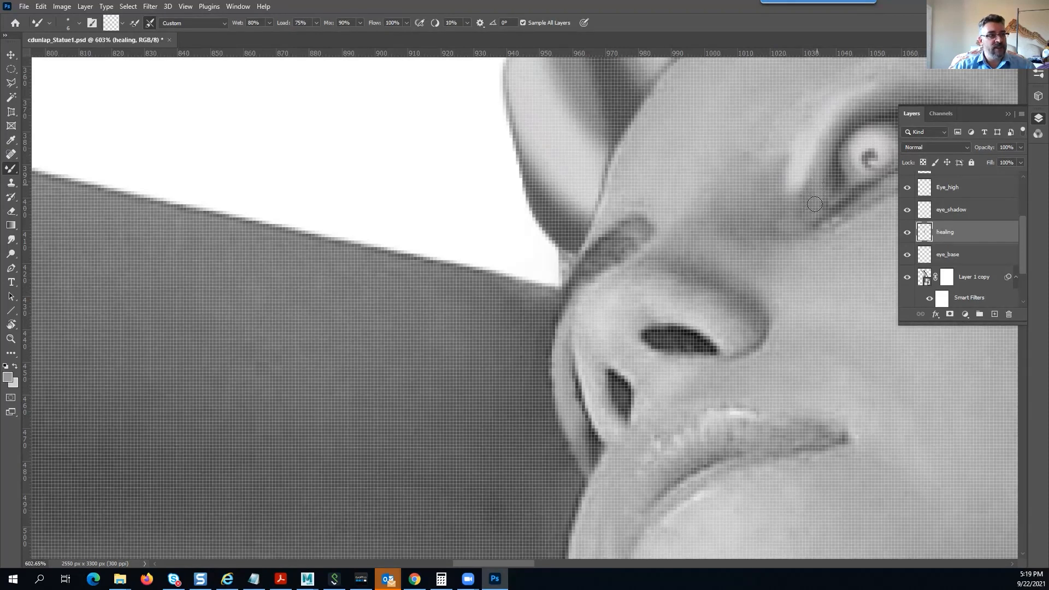
pyautogui.scroll(3, 809, 202)
pyautogui.hscroll(3, 710, 306)
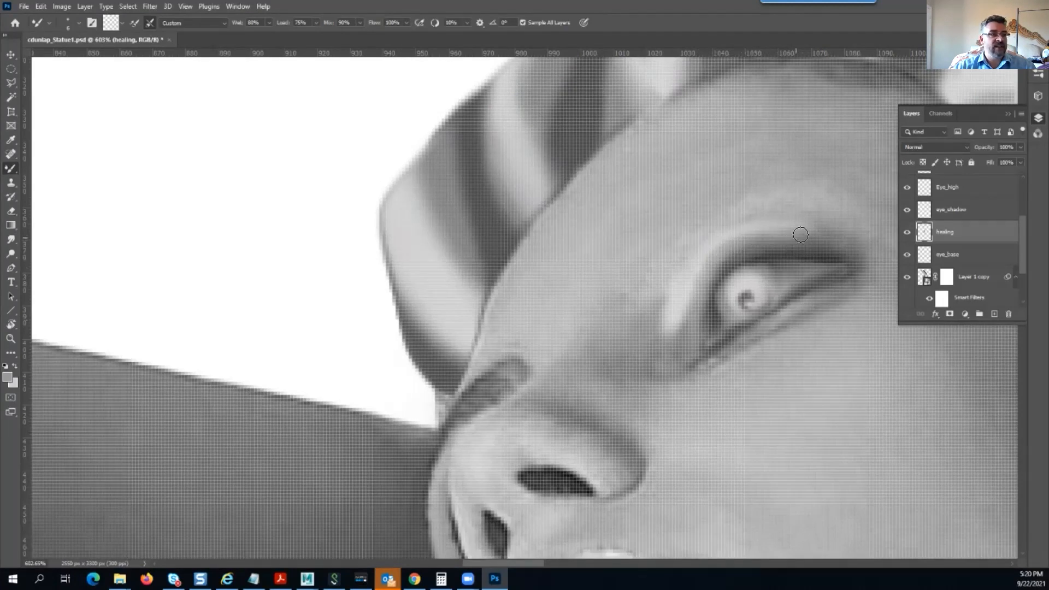
pyautogui.scroll(-6, 834, 255)
pyautogui.moveTo(813, 273); pyautogui.dragTo(706, 334)
pyautogui.scroll(5, 687, 316)
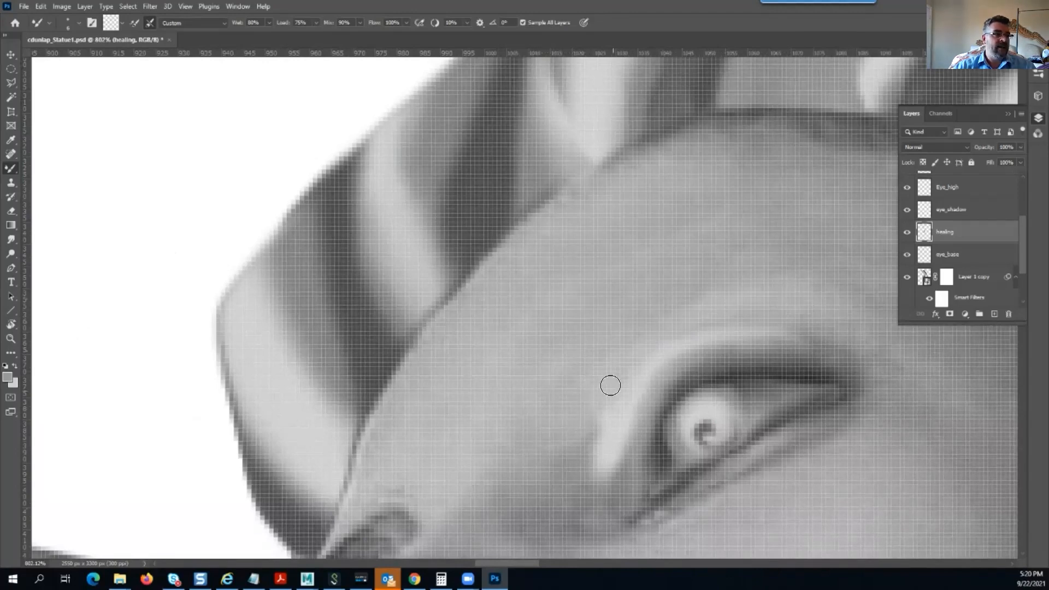
# Blend the painted skin tones around the eye and brow with the Mixer Brush on the healing layer
pyautogui.scroll(-3, 609, 382)
pyautogui.scroll(-2, 610, 366)
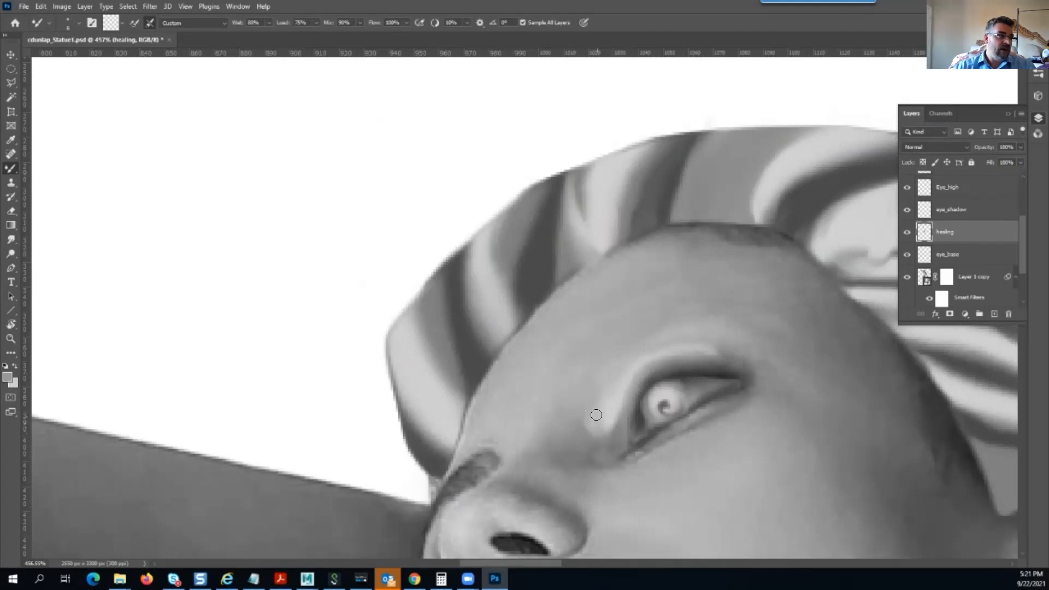
pyautogui.scroll(-2, 646, 382)
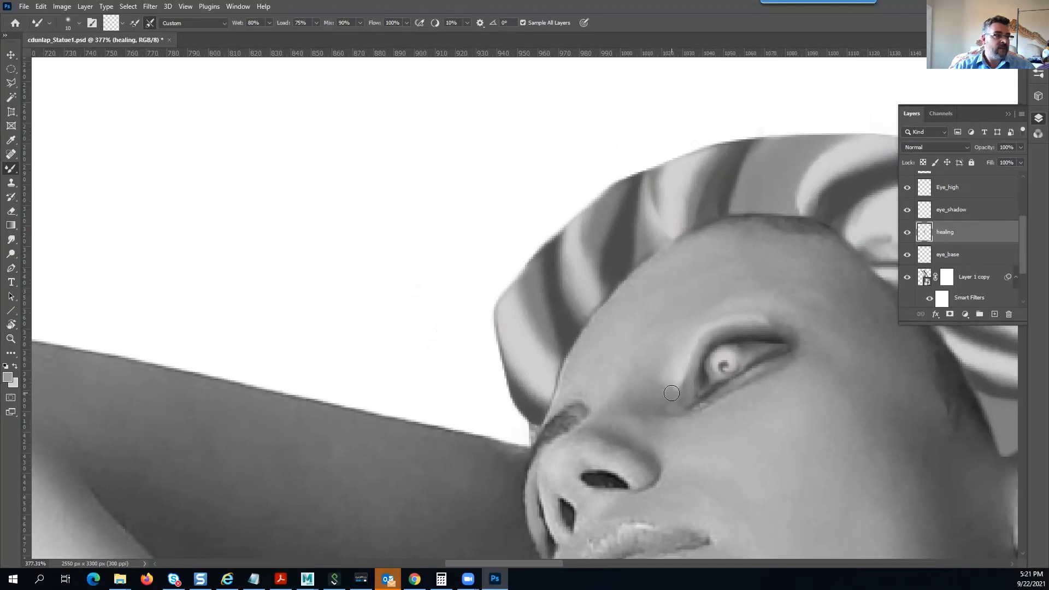
pyautogui.moveTo(621, 388); pyautogui.dragTo(724, 376)
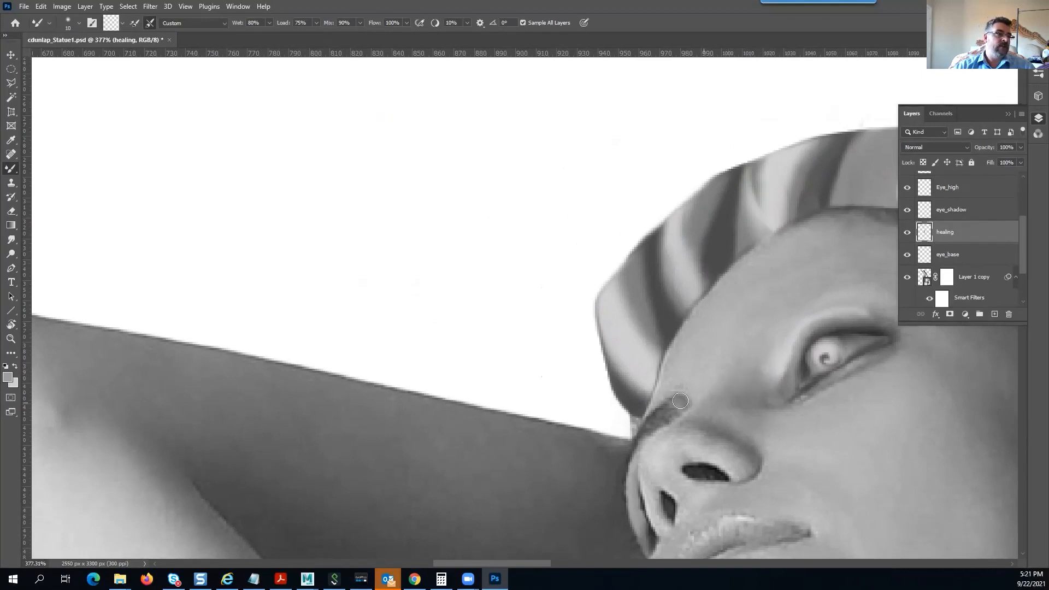
pyautogui.hscroll(3, 681, 401)
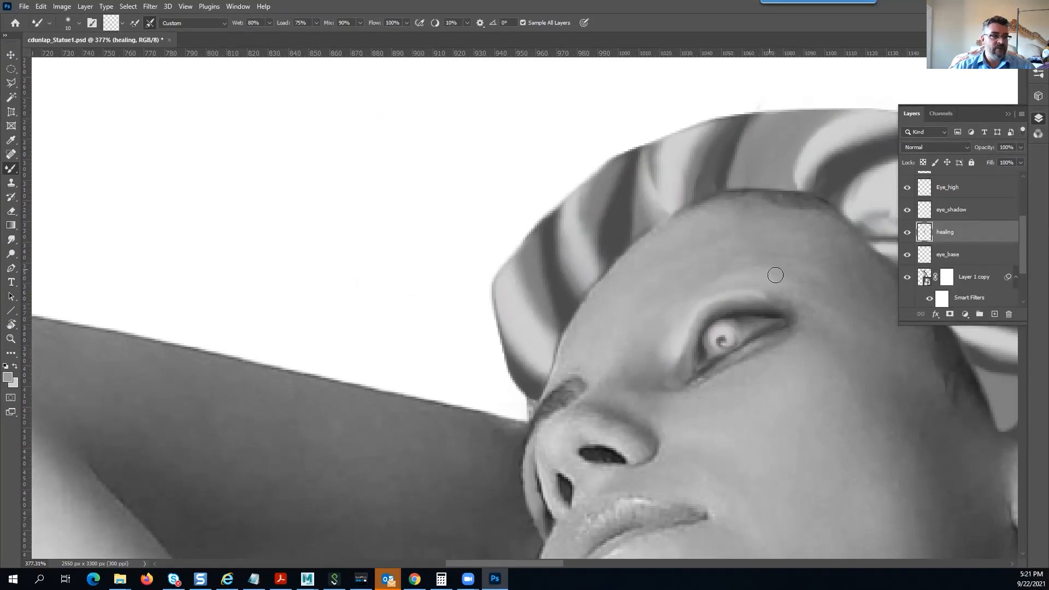
# Soften the upper edge of the dark patch beyond the nose bridge with the Mixer Brush
pyautogui.moveTo(657, 307); pyautogui.dragTo(811, 263)
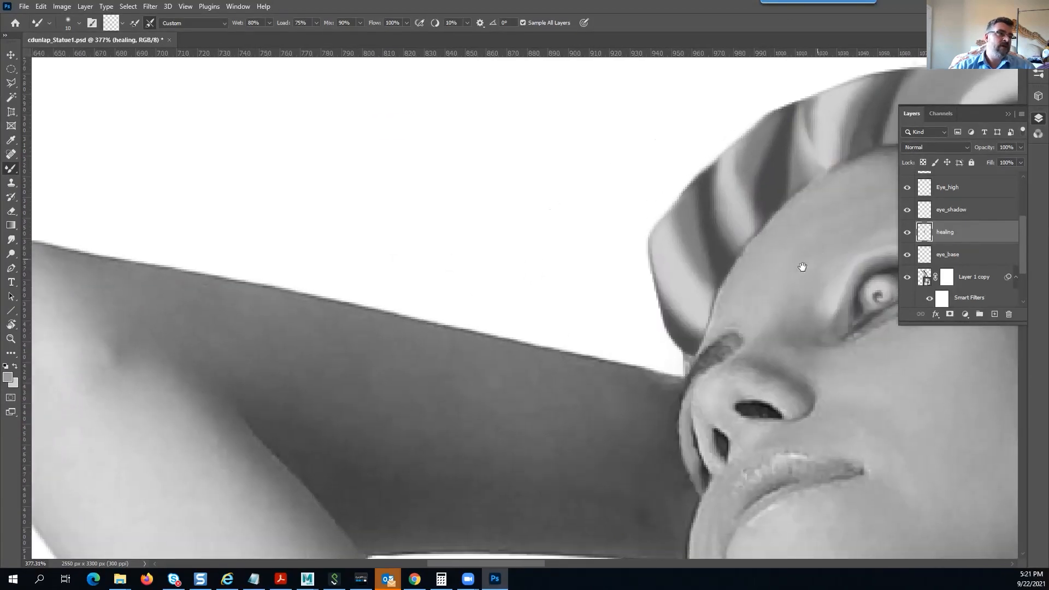
pyautogui.moveTo(739, 323)
pyautogui.mouseDown()
pyautogui.moveTo(847, 322)
pyautogui.moveTo(736, 325)
pyautogui.mouseUp()
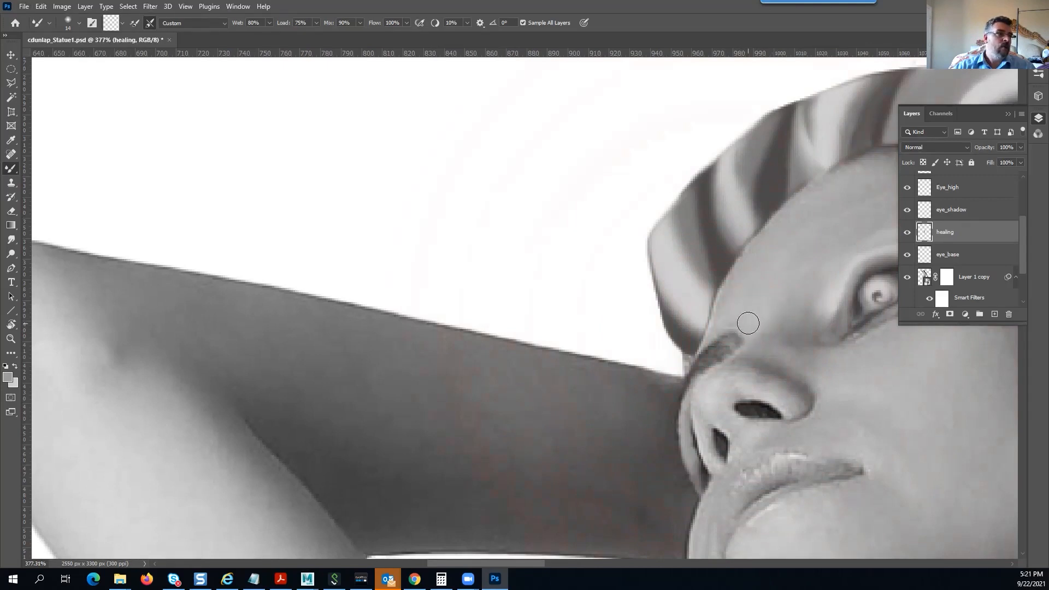
pyautogui.scroll(2, 747, 323)
pyautogui.scroll(1, 748, 323)
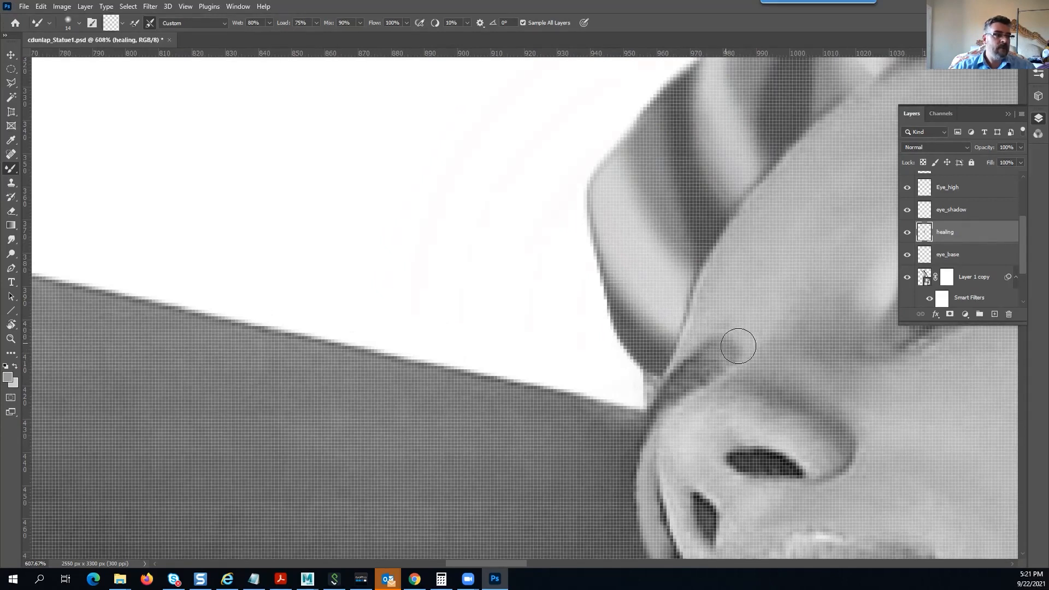
pyautogui.moveTo(752, 330)
pyautogui.mouseDown()
pyautogui.moveTo(711, 336)
pyautogui.moveTo(723, 336)
pyautogui.mouseUp()
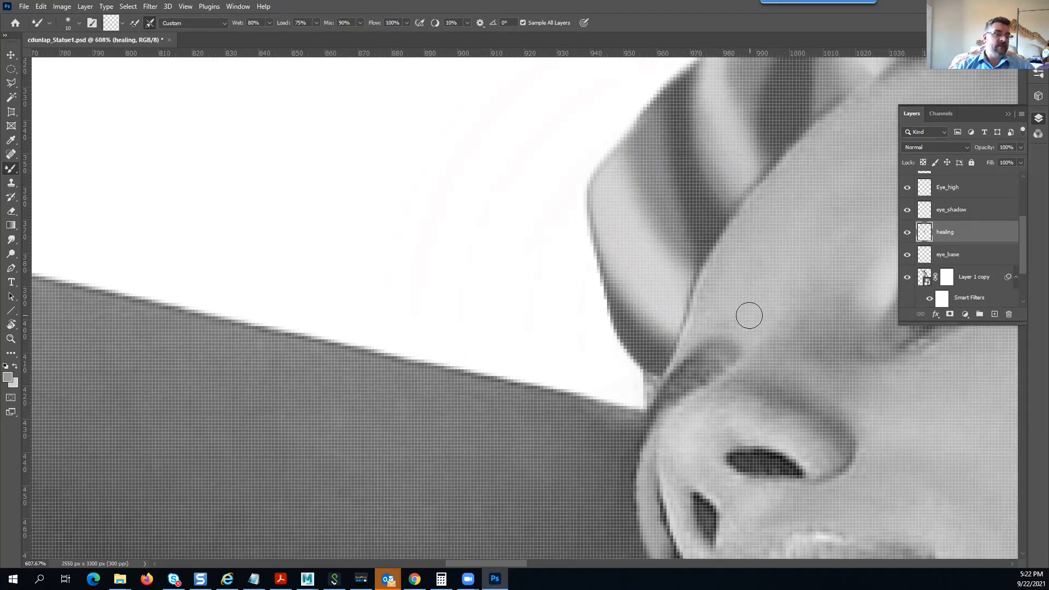
# Sample the surrounding skin grey and paint out the dark patch beyond the nose bridge with the regular Brush
pyautogui.press('i')
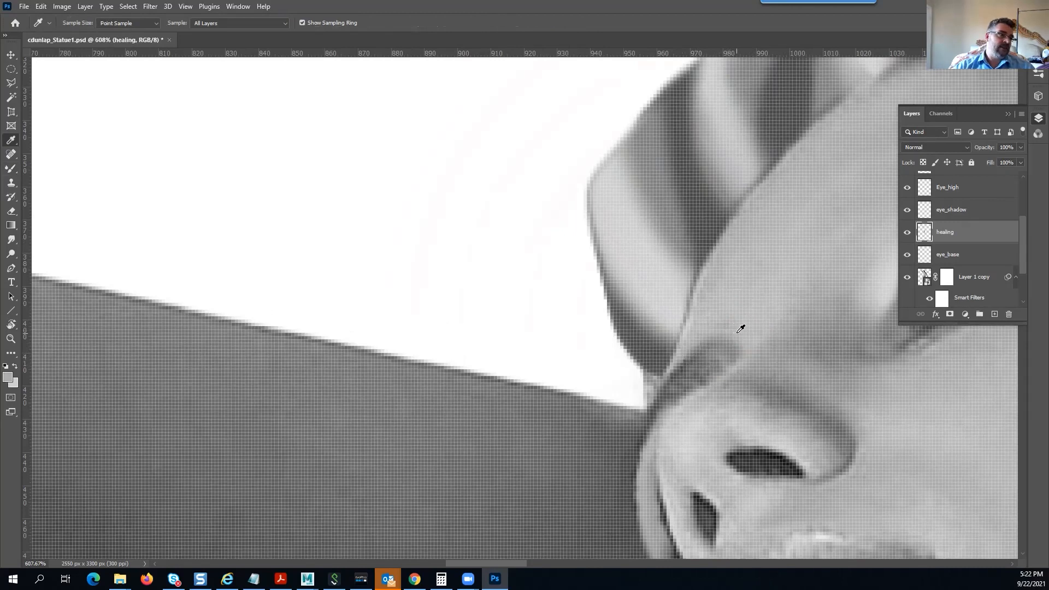
pyautogui.press('b')
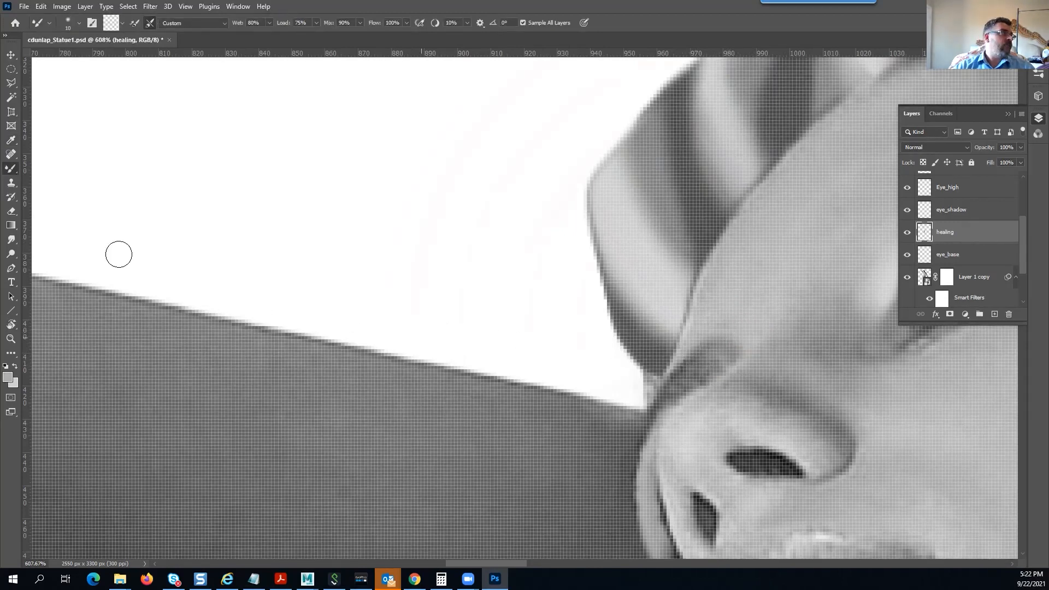
pyautogui.rightClick(14, 171)
pyautogui.click(49, 168)
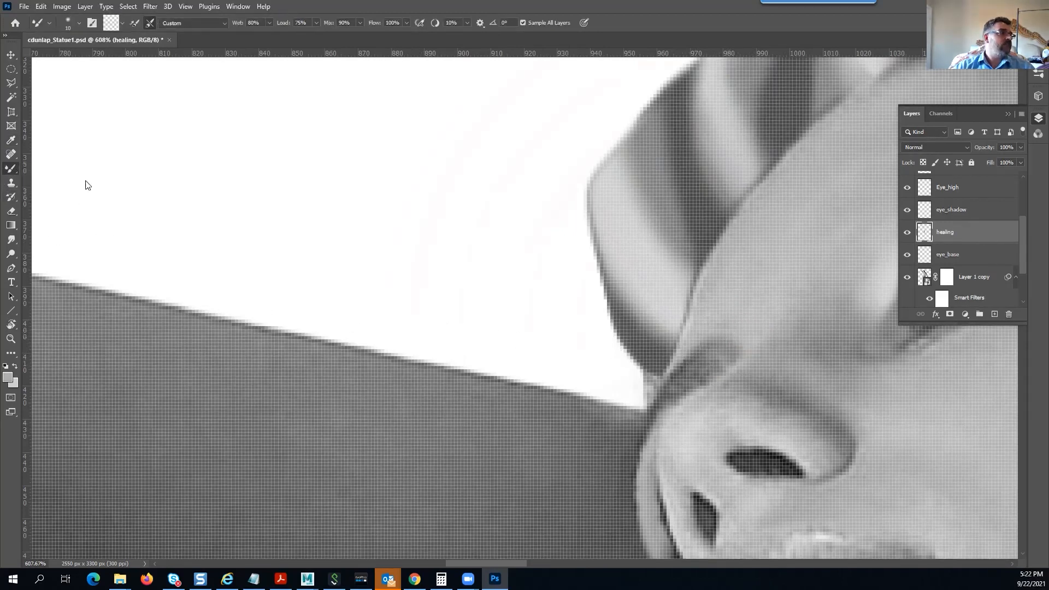
pyautogui.moveTo(720, 351)
pyautogui.mouseDown()
pyautogui.moveTo(690, 363)
pyautogui.moveTo(716, 360)
pyautogui.moveTo(672, 277)
pyautogui.moveTo(707, 297)
pyautogui.moveTo(681, 312)
pyautogui.moveTo(688, 303)
pyautogui.moveTo(670, 308)
pyautogui.moveTo(673, 295)
pyautogui.moveTo(643, 329)
pyautogui.moveTo(708, 293)
pyautogui.moveTo(667, 309)
pyautogui.moveTo(680, 287)
pyautogui.moveTo(695, 303)
pyautogui.moveTo(698, 277)
pyautogui.mouseUp()
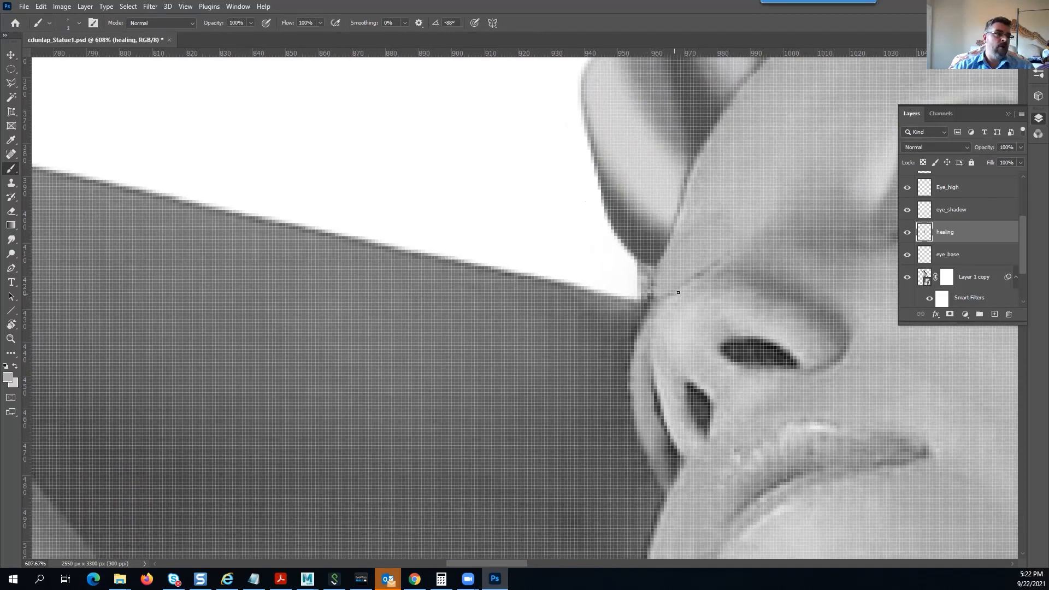
pyautogui.scroll(4, 650, 292)
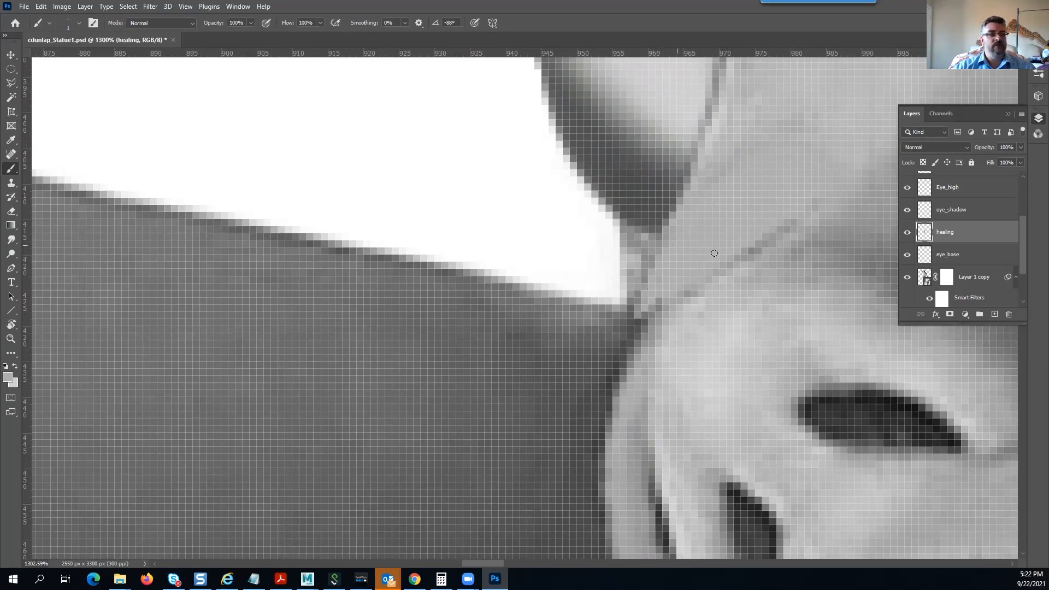
pyautogui.scroll(-5, 715, 253)
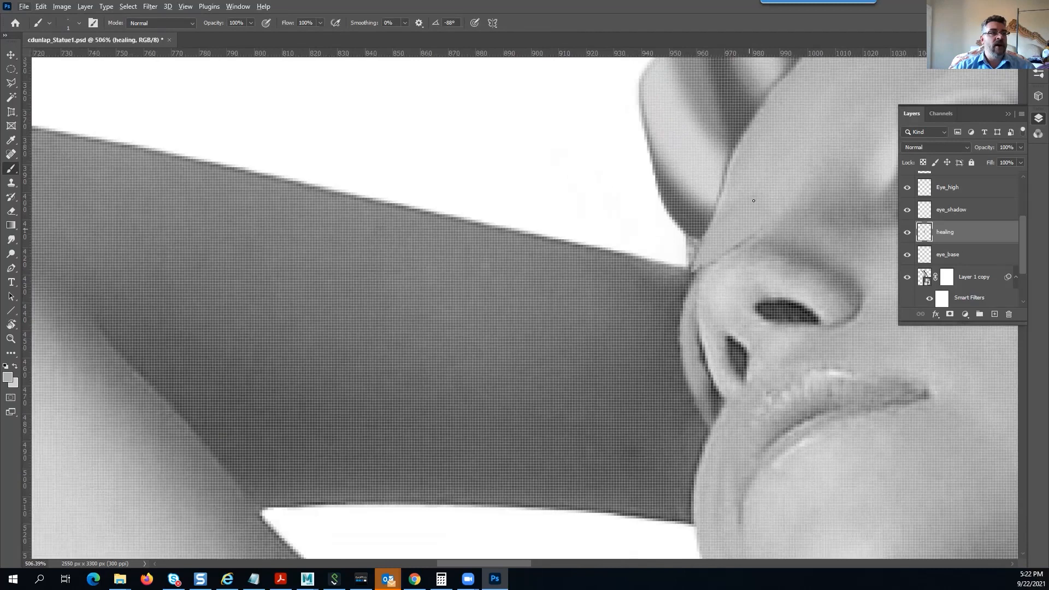
# On the Eye_high layer, sample a light grey and brush a highlight onto the skin beyond the nose bridge
pyautogui.rightClick(15, 169)
pyautogui.click(49, 200)
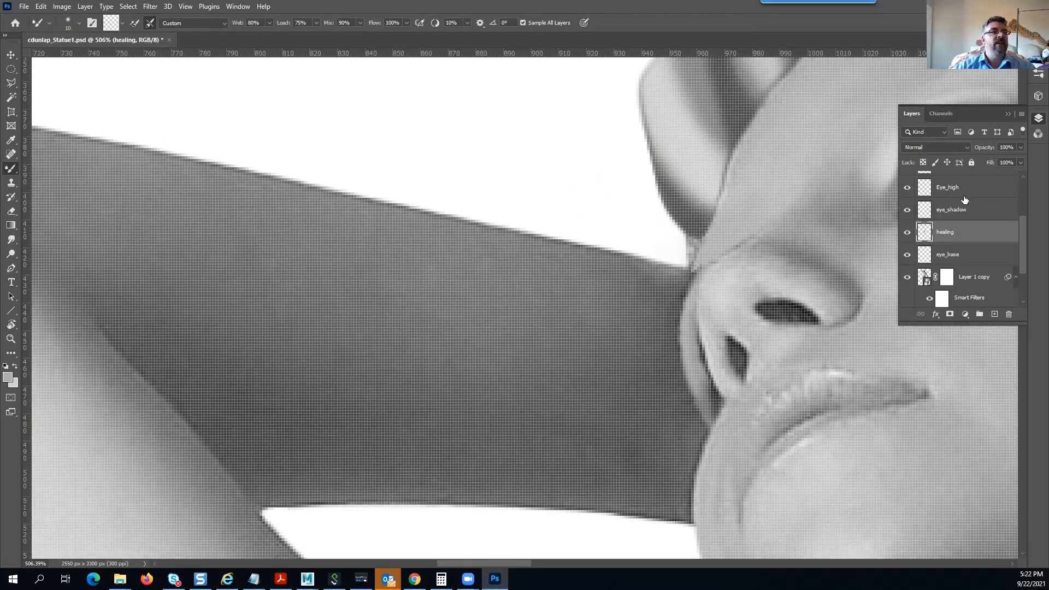
pyautogui.click(951, 187)
pyautogui.moveTo(757, 229)
pyautogui.mouseDown()
pyautogui.moveTo(650, 256)
pyautogui.moveTo(626, 286)
pyautogui.mouseUp()
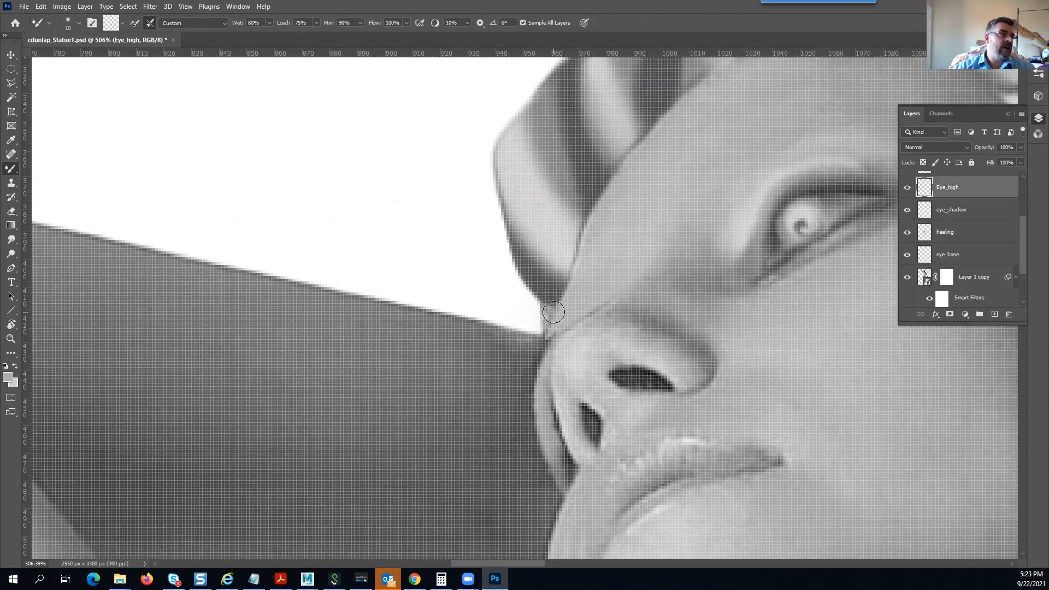
pyautogui.press('alt')
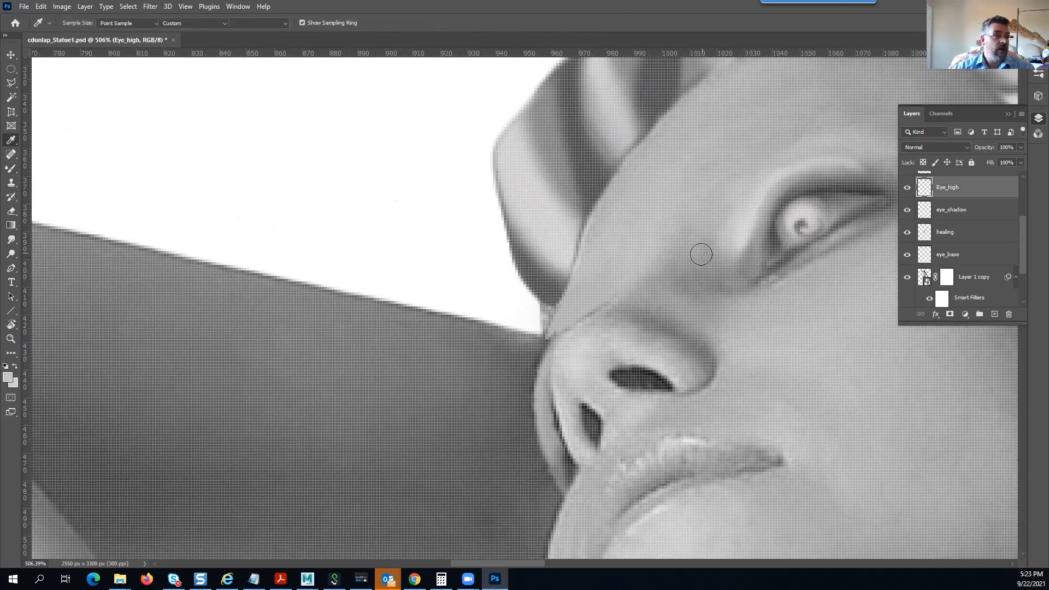
pyautogui.rightClick(11, 169)
pyautogui.click(55, 167)
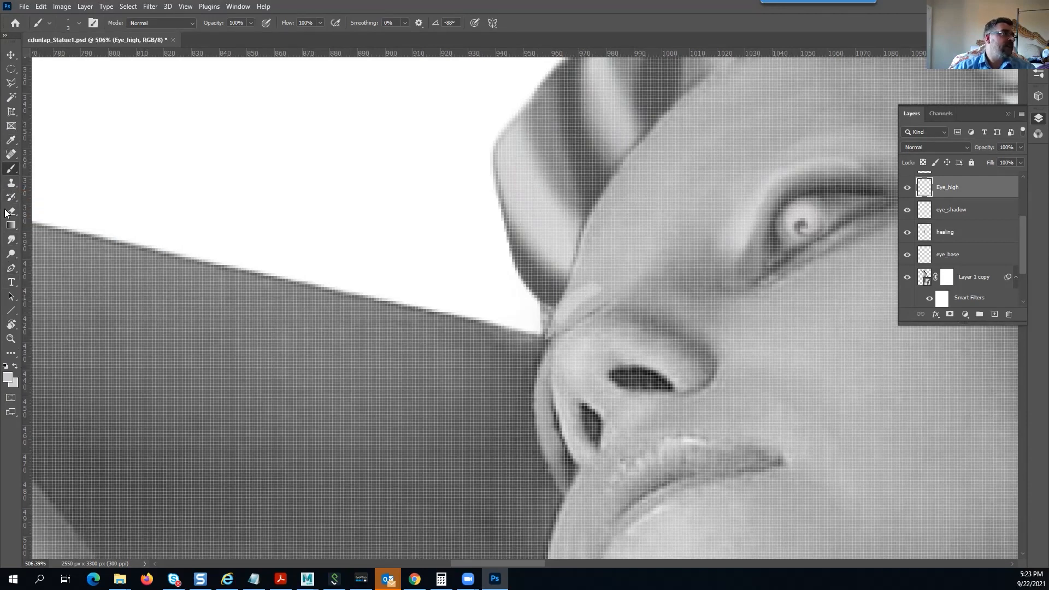
# Blend the new highlight beyond the nose bridge into the skin with a smaller Mixer Brush
pyautogui.rightClick(12, 169)
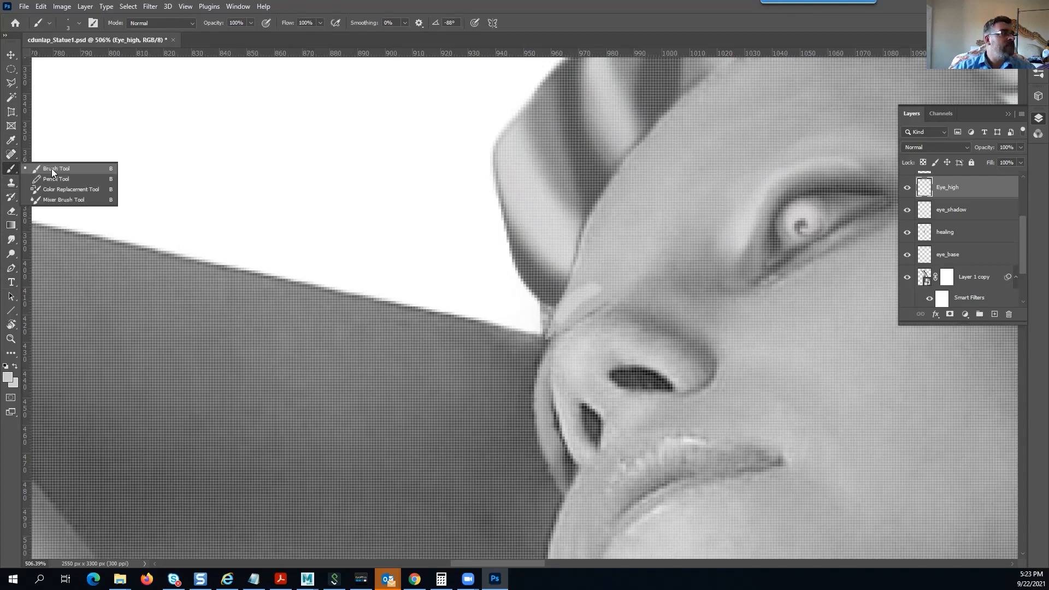
pyautogui.click(55, 198)
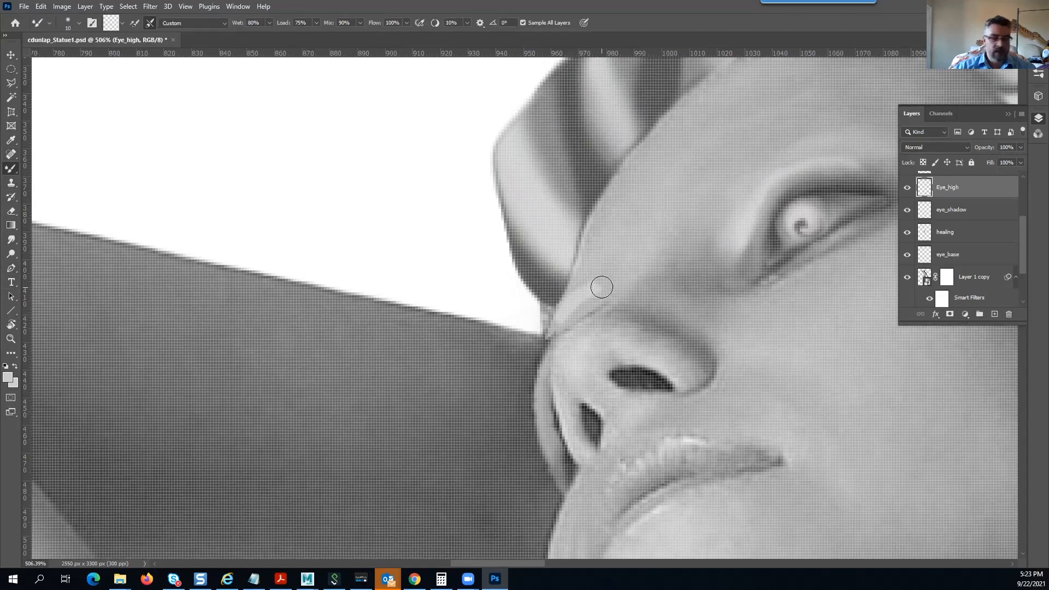
pyautogui.press('[')
pyautogui.press('[')
pyautogui.press('[')
pyautogui.press('[')
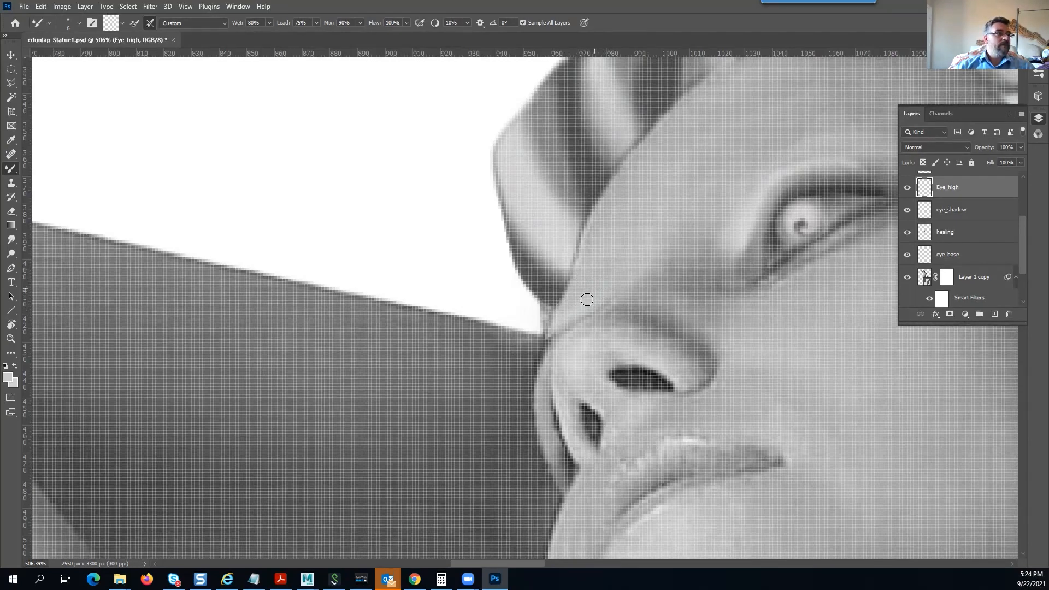
# Refine the contour where the nose bridge meets the far cheek and headpiece with a fine Mixer Brush
pyautogui.scroll(-3, 643, 254)
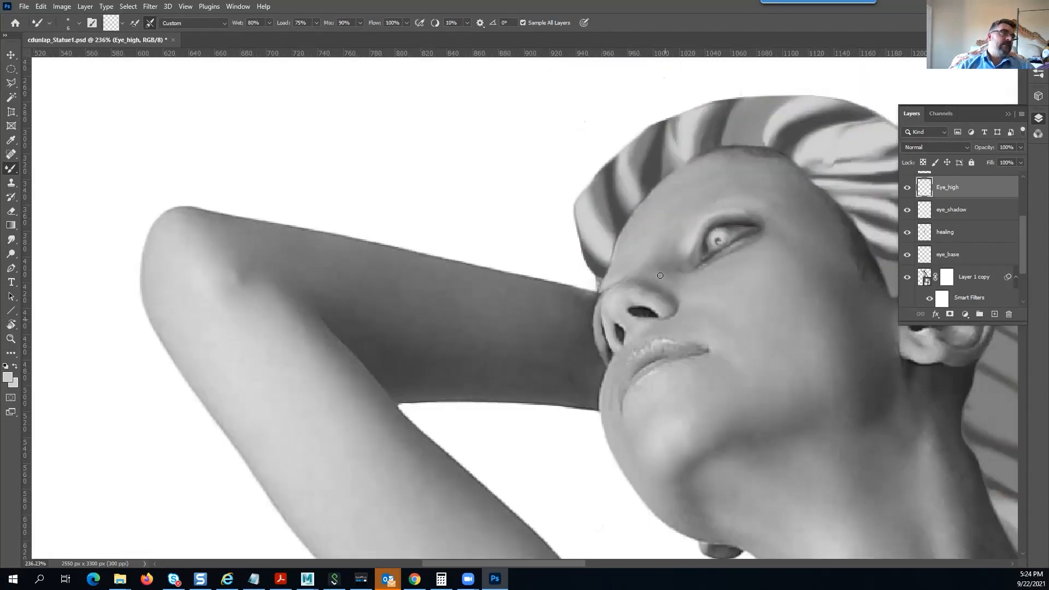
pyautogui.moveTo(631, 263)
pyautogui.mouseDown()
pyautogui.moveTo(819, 283)
pyautogui.moveTo(624, 279)
pyautogui.mouseUp()
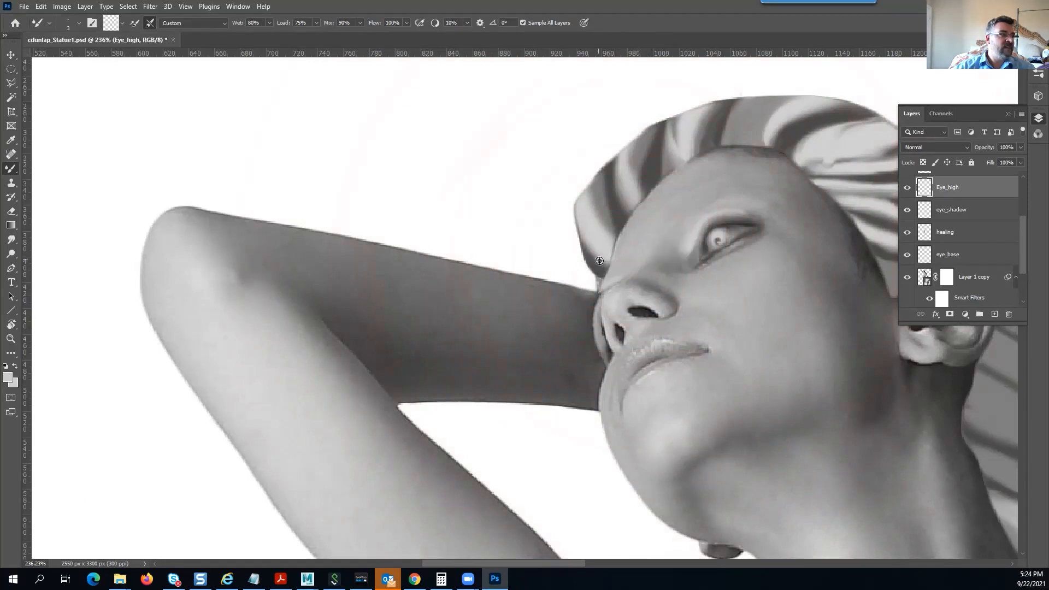
pyautogui.scroll(5, 600, 261)
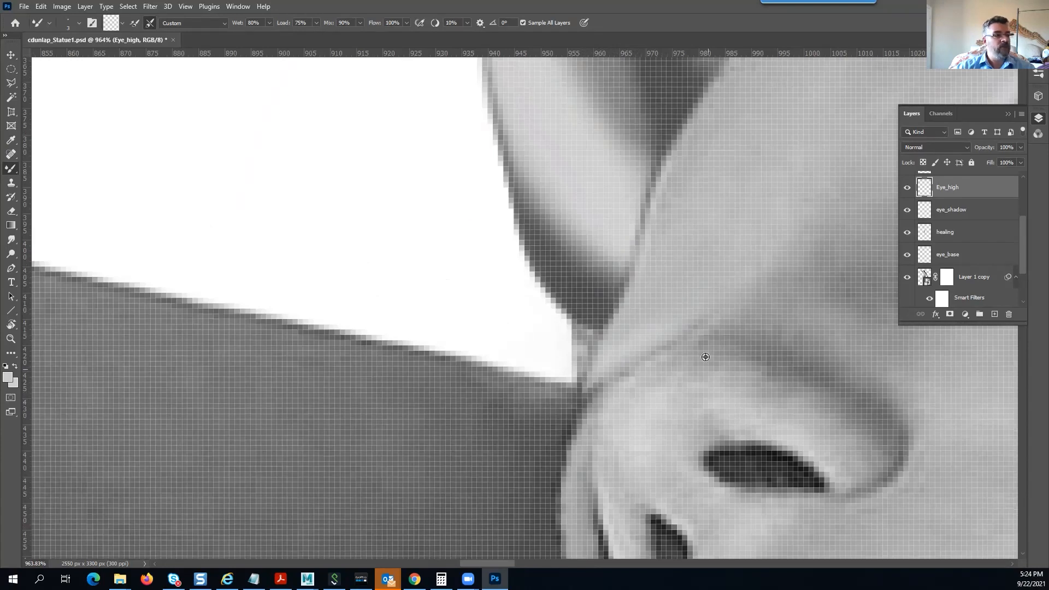
pyautogui.scroll(-4, 706, 357)
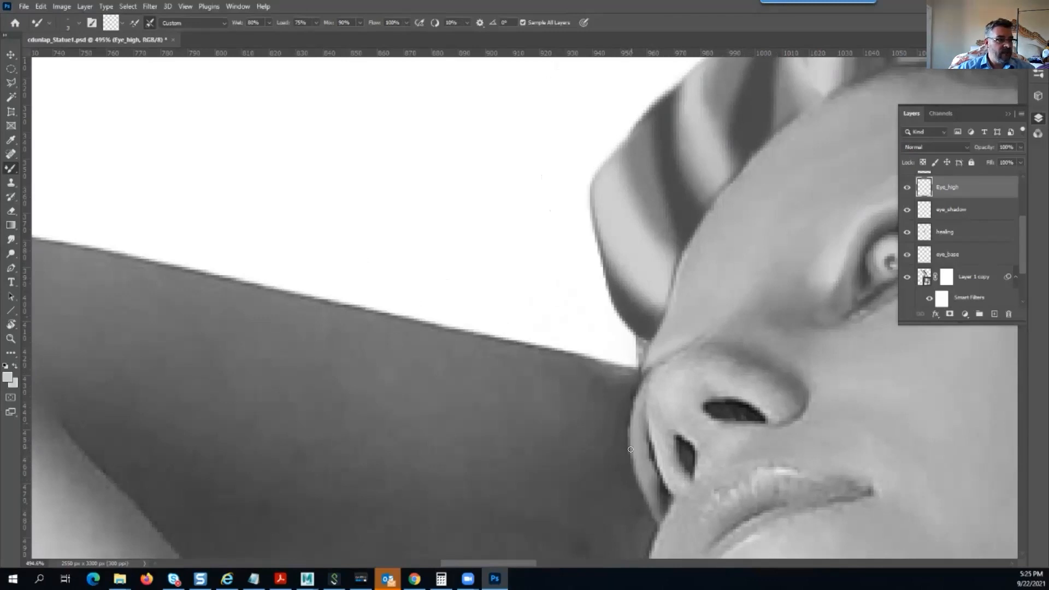
# On the healing layer, blend away the dark hairline remnants along the temple above the ear with the Mixer Brush
pyautogui.scroll(-4, 695, 415)
pyautogui.moveTo(751, 376); pyautogui.dragTo(523, 355)
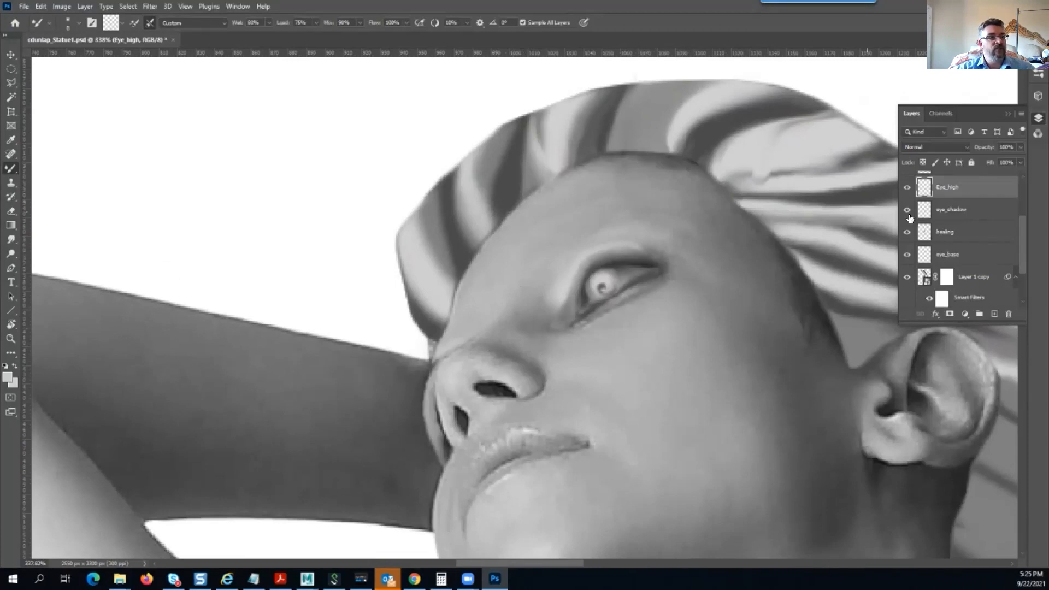
pyautogui.click(949, 235)
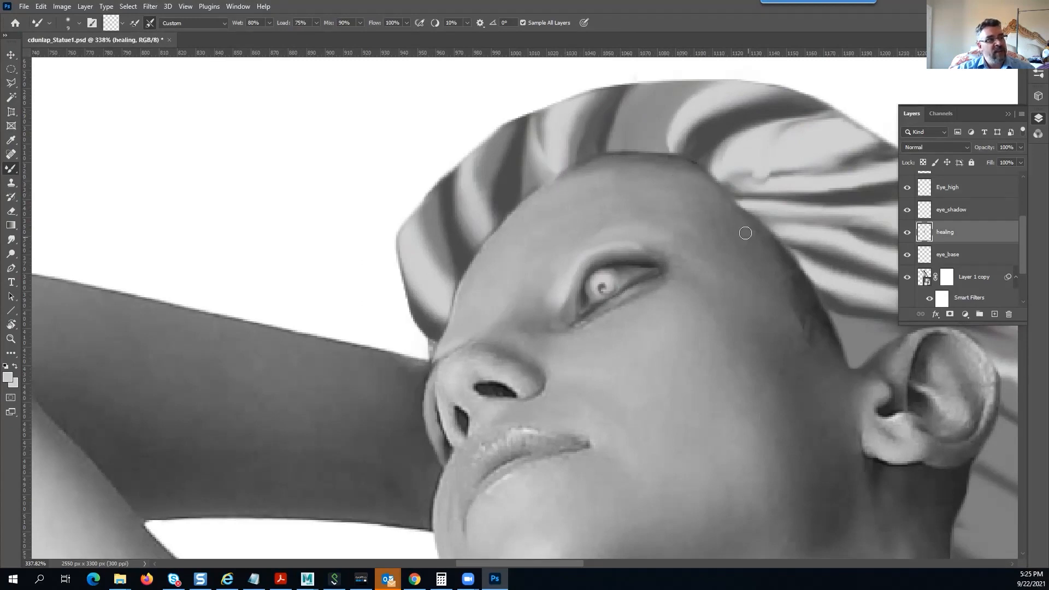
pyautogui.moveTo(778, 246)
pyautogui.mouseDown()
pyautogui.moveTo(824, 333)
pyautogui.moveTo(823, 304)
pyautogui.moveTo(831, 349)
pyautogui.moveTo(799, 300)
pyautogui.moveTo(820, 335)
pyautogui.moveTo(808, 304)
pyautogui.moveTo(789, 305)
pyautogui.moveTo(815, 335)
pyautogui.moveTo(798, 322)
pyautogui.moveTo(785, 270)
pyautogui.moveTo(798, 314)
pyautogui.moveTo(857, 381)
pyautogui.moveTo(834, 359)
pyautogui.moveTo(857, 291)
pyautogui.mouseUp()
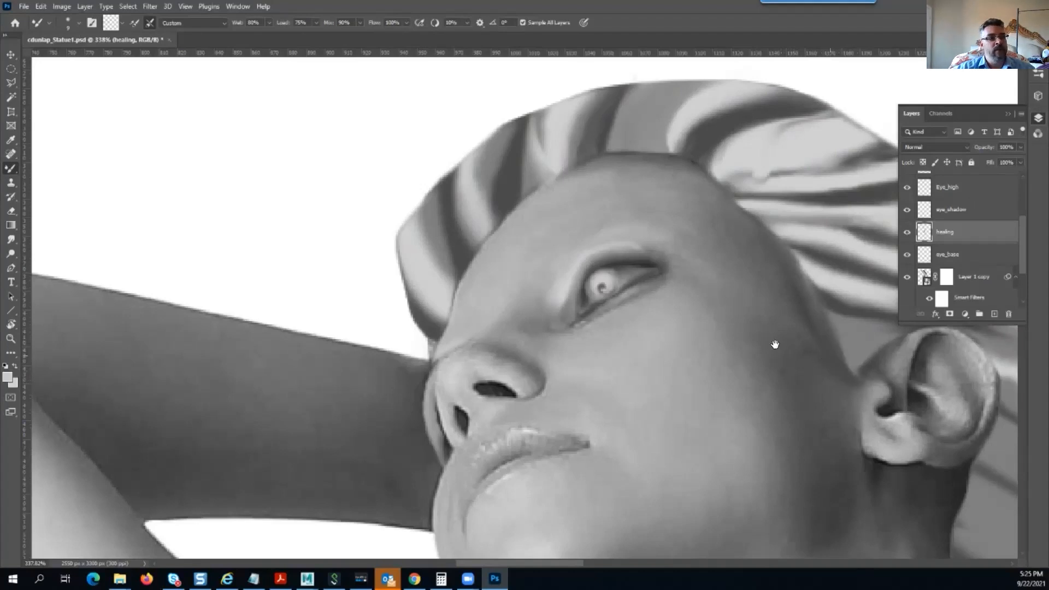
# On the Shadows layer, smudge the hair shading into the hairline between the temple and ear with the Mixer Brush
pyautogui.moveTo(776, 345); pyautogui.dragTo(656, 303)
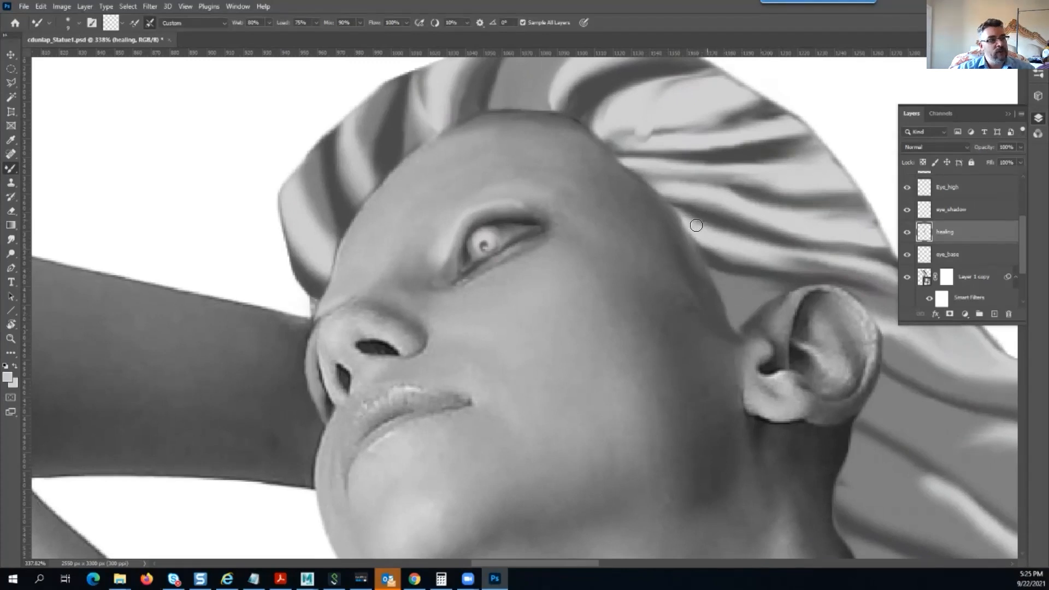
pyautogui.scroll(3, 986, 192)
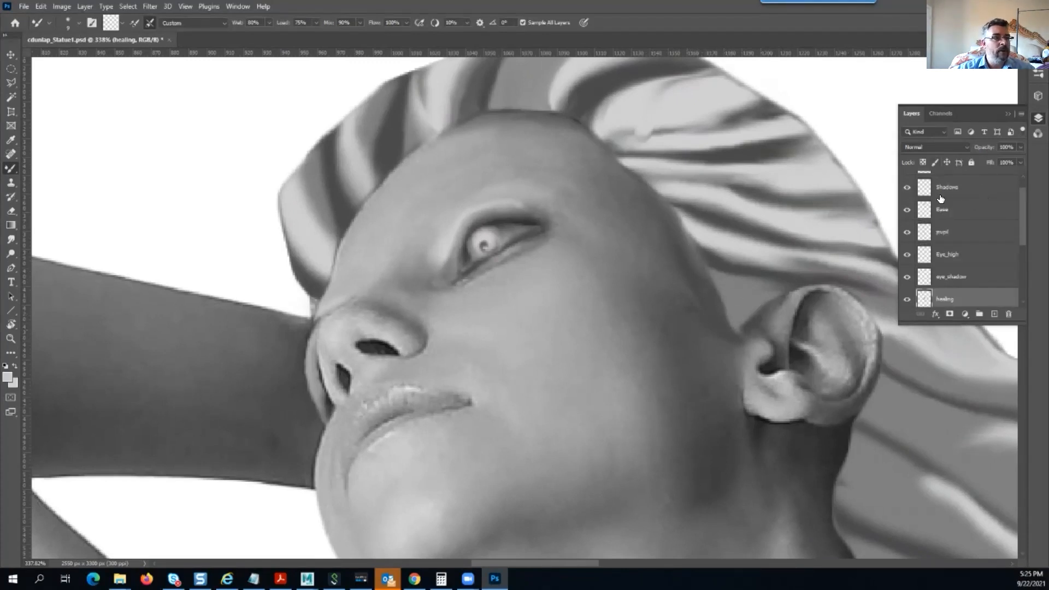
pyautogui.scroll(1, 946, 241)
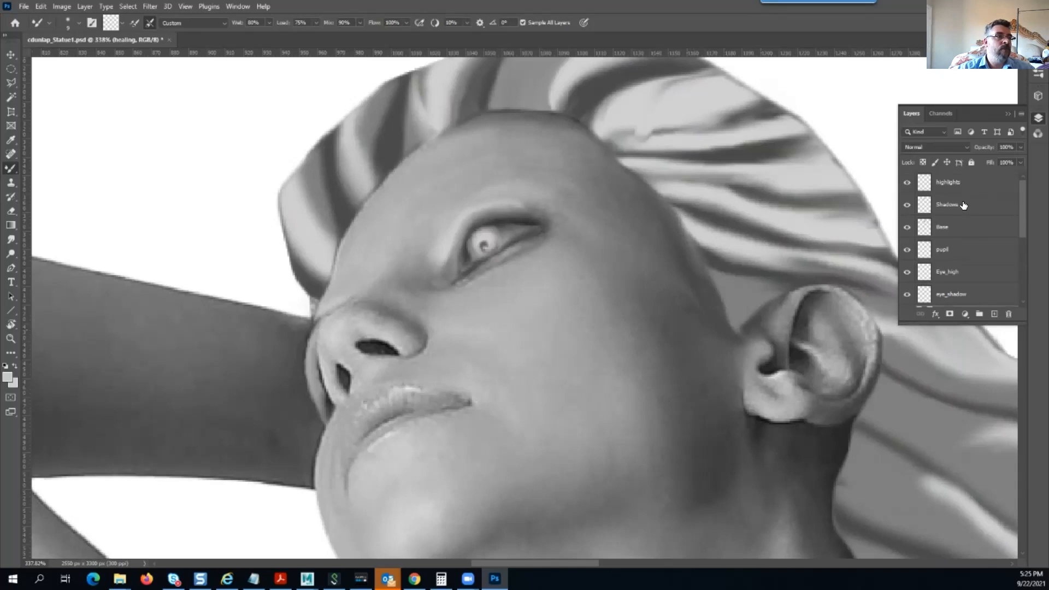
pyautogui.click(963, 206)
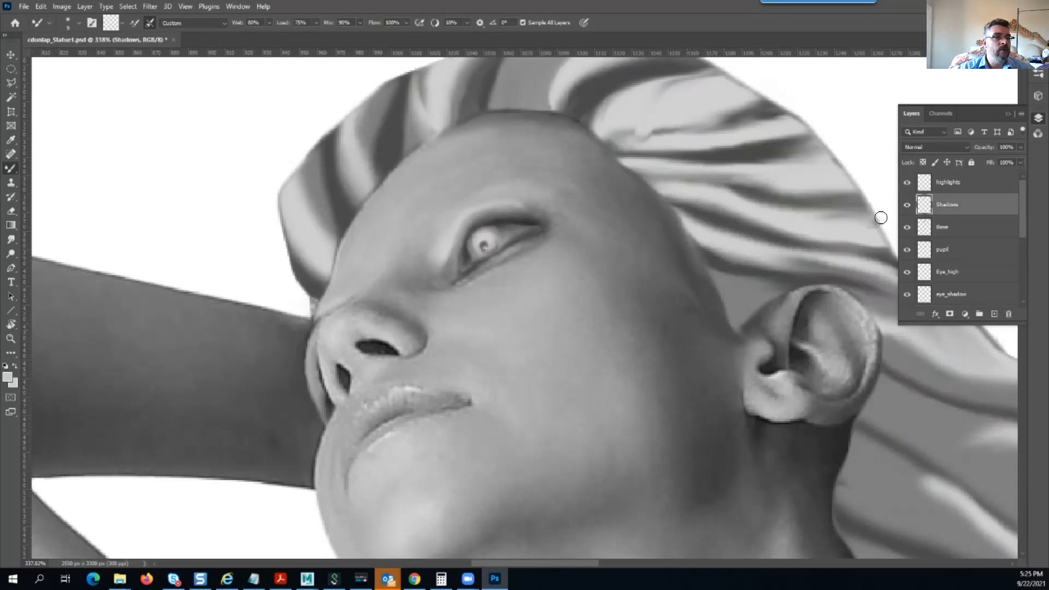
pyautogui.click(908, 206)
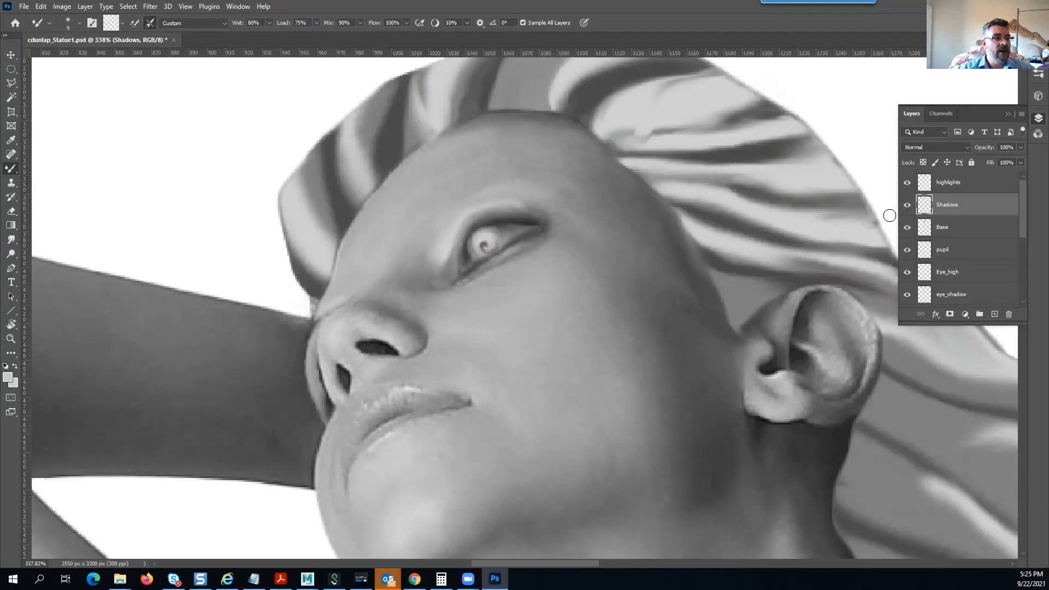
pyautogui.moveTo(716, 275)
pyautogui.mouseDown()
pyautogui.moveTo(741, 287)
pyautogui.moveTo(787, 281)
pyautogui.moveTo(734, 287)
pyautogui.moveTo(790, 282)
pyautogui.moveTo(756, 286)
pyautogui.moveTo(727, 308)
pyautogui.moveTo(793, 284)
pyautogui.moveTo(758, 288)
pyautogui.moveTo(729, 311)
pyautogui.mouseUp()
pyautogui.moveTo(790, 282); pyautogui.dragTo(736, 319)
pyautogui.moveTo(757, 277); pyautogui.dragTo(719, 310)
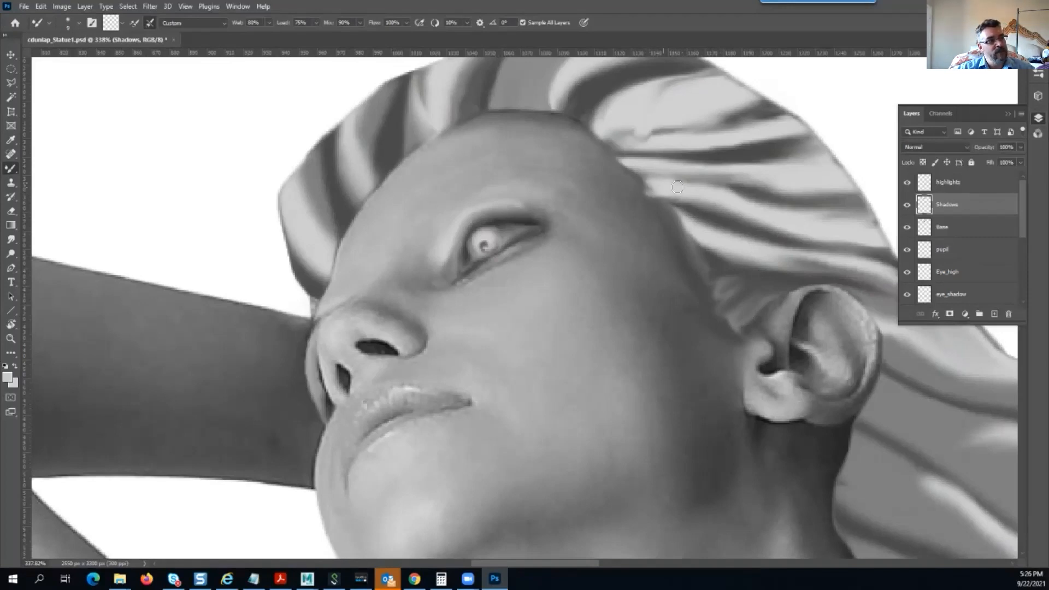
# Blend the hair strands into the temple hairline with the Mixer Brush on the highlights and Shadows layers
pyautogui.click(962, 184)
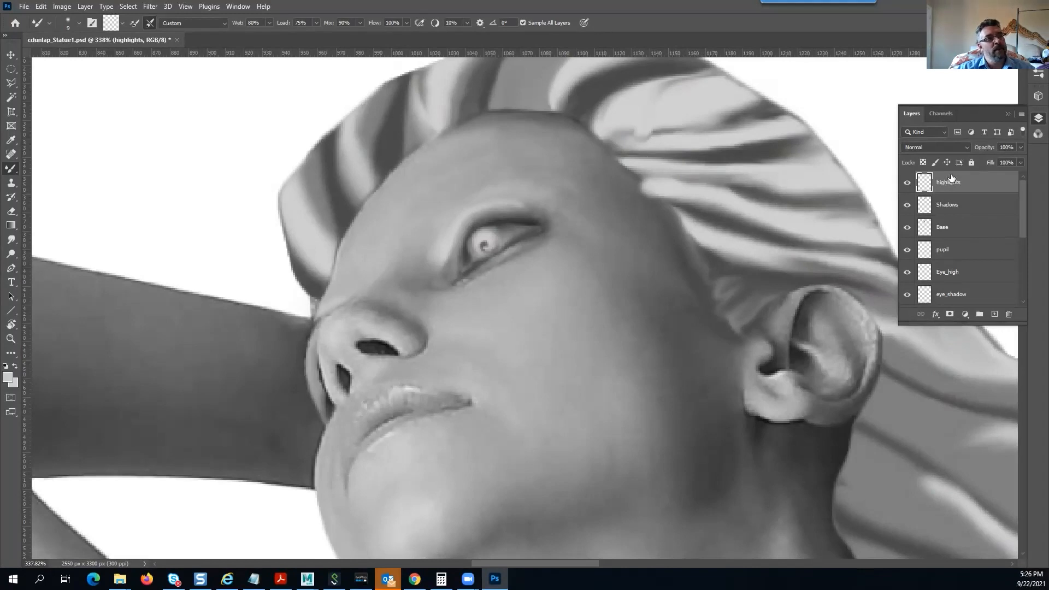
pyautogui.click(953, 209)
pyautogui.moveTo(660, 179)
pyautogui.mouseDown()
pyautogui.moveTo(887, 214)
pyautogui.moveTo(707, 216)
pyautogui.moveTo(711, 249)
pyautogui.mouseUp()
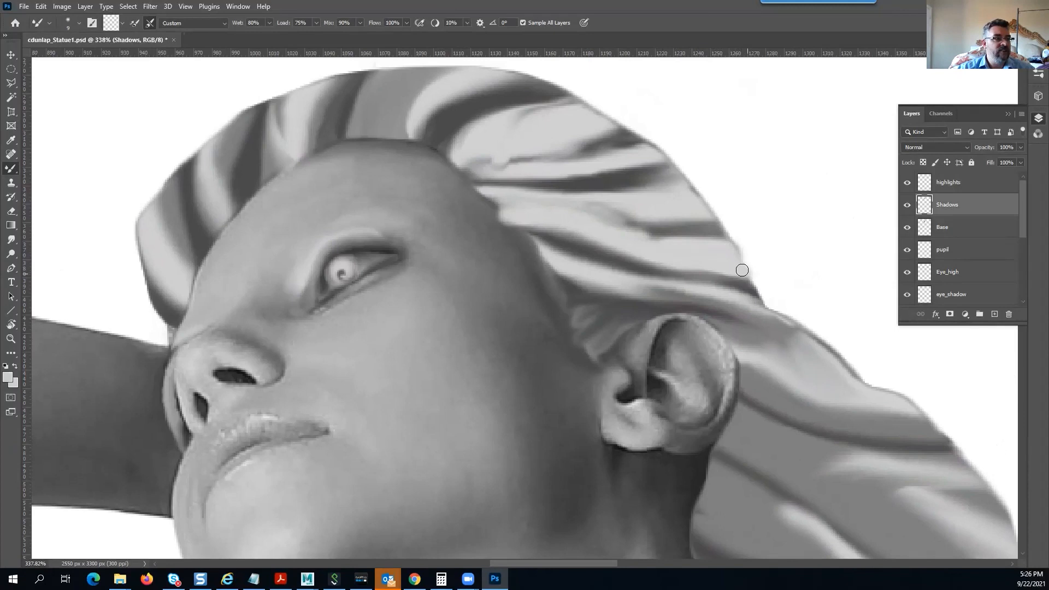
# On the highlights layer, smooth the light and dark hair strands above the forehead with the Mixer Brush
pyautogui.scroll(-2, 657, 226)
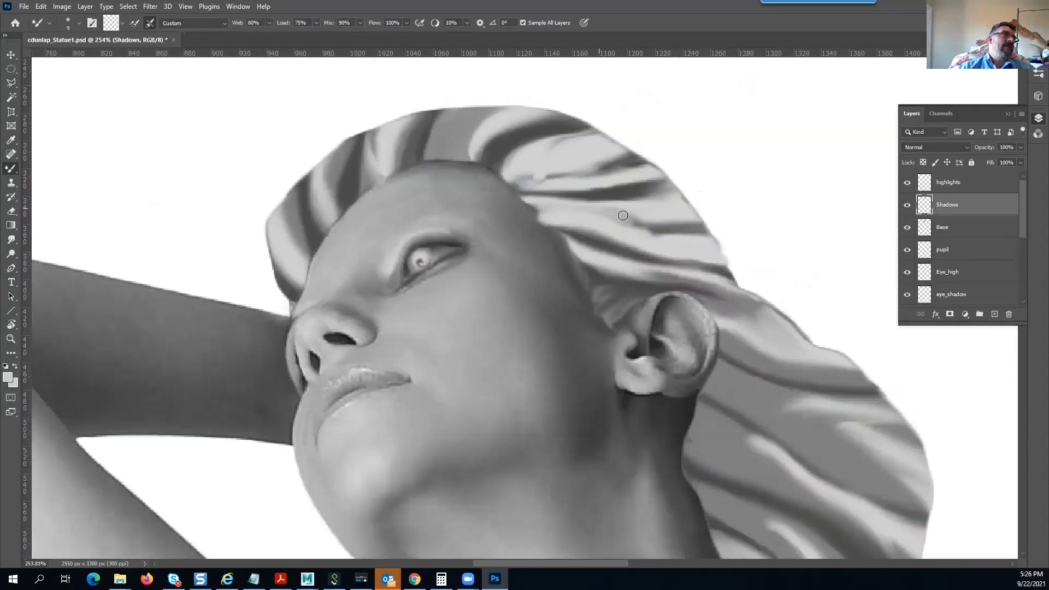
pyautogui.scroll(-1, 596, 200)
pyautogui.scroll(3, 568, 265)
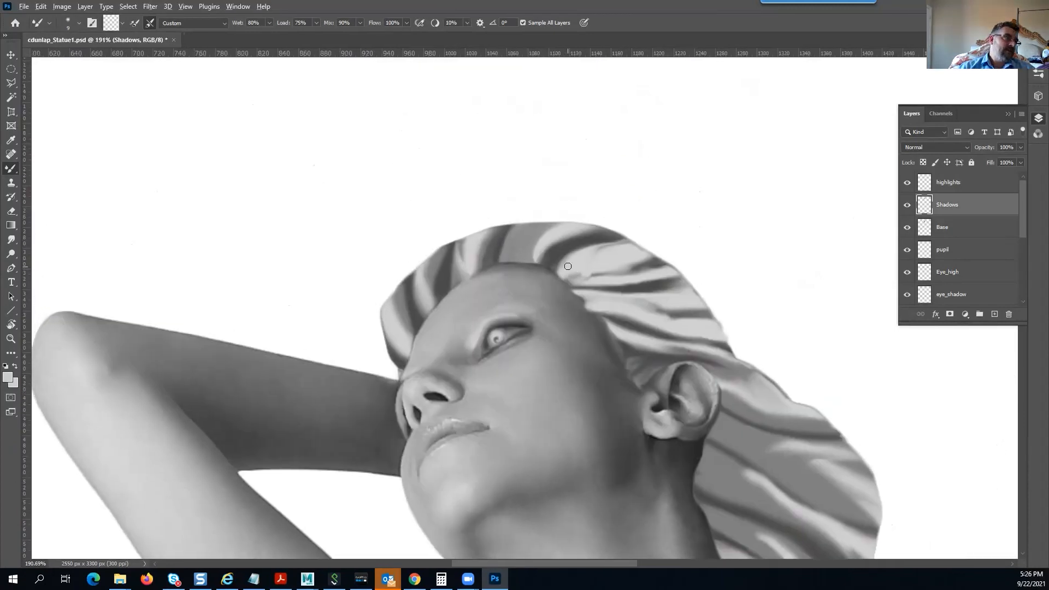
pyautogui.scroll(2, 581, 277)
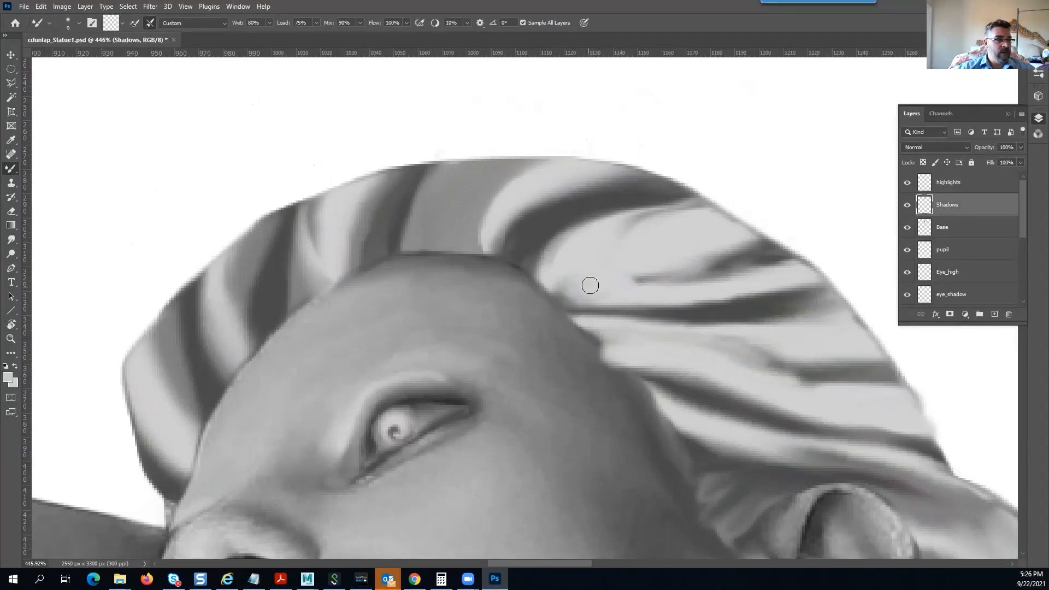
pyautogui.click(951, 183)
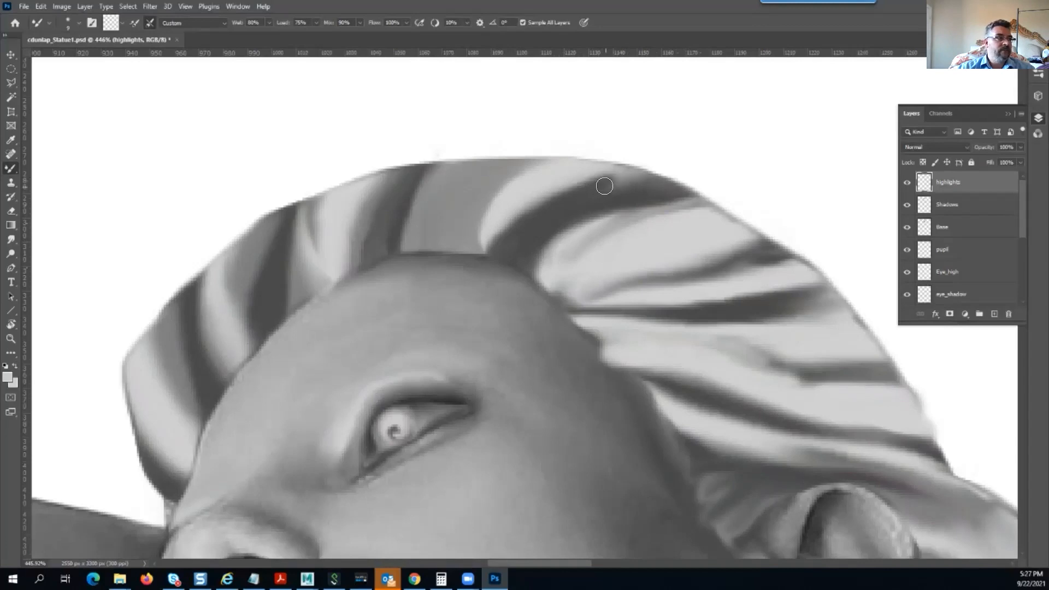
pyautogui.moveTo(625, 182); pyautogui.dragTo(556, 214)
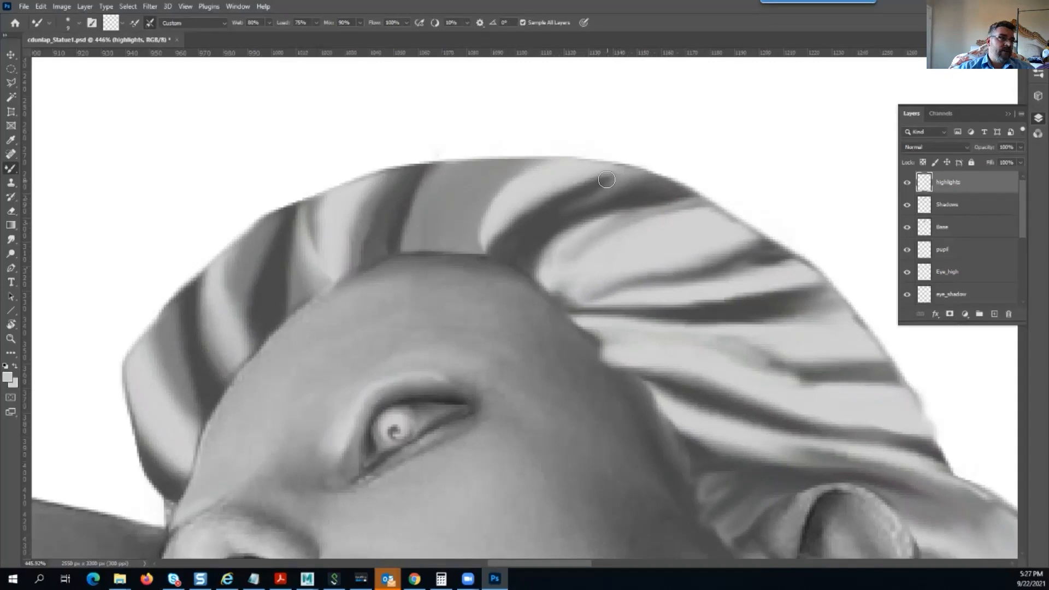
# Examine the blending of the hair, face, neck and raised arm both close up and from a distance
pyautogui.moveTo(505, 223); pyautogui.dragTo(767, 230)
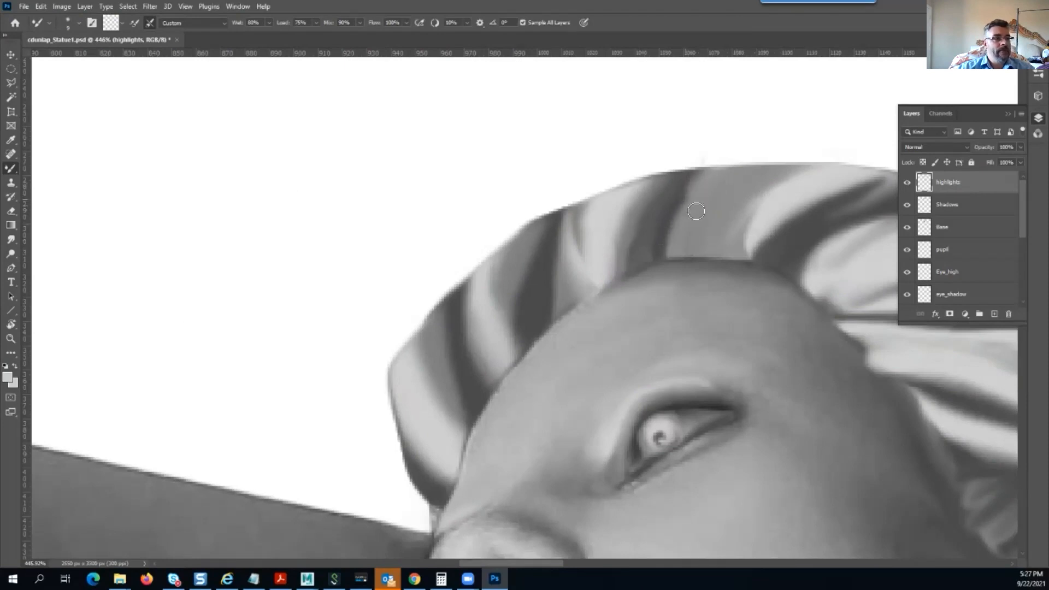
pyautogui.scroll(-4, 791, 264)
pyautogui.moveTo(800, 291); pyautogui.dragTo(520, 194)
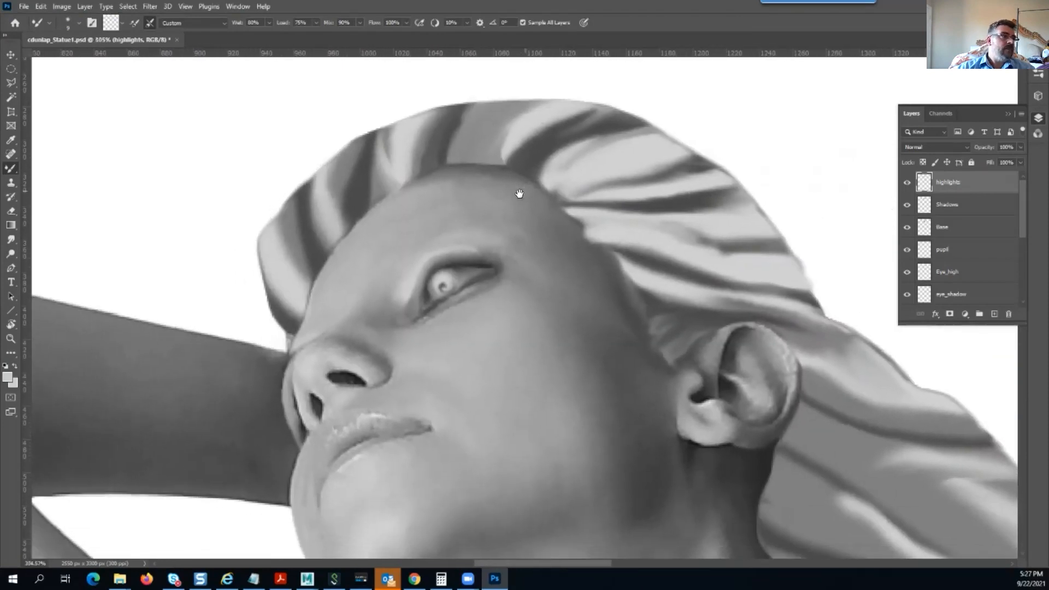
pyautogui.moveTo(499, 231); pyautogui.dragTo(425, 183)
pyautogui.moveTo(503, 267); pyautogui.dragTo(468, 235)
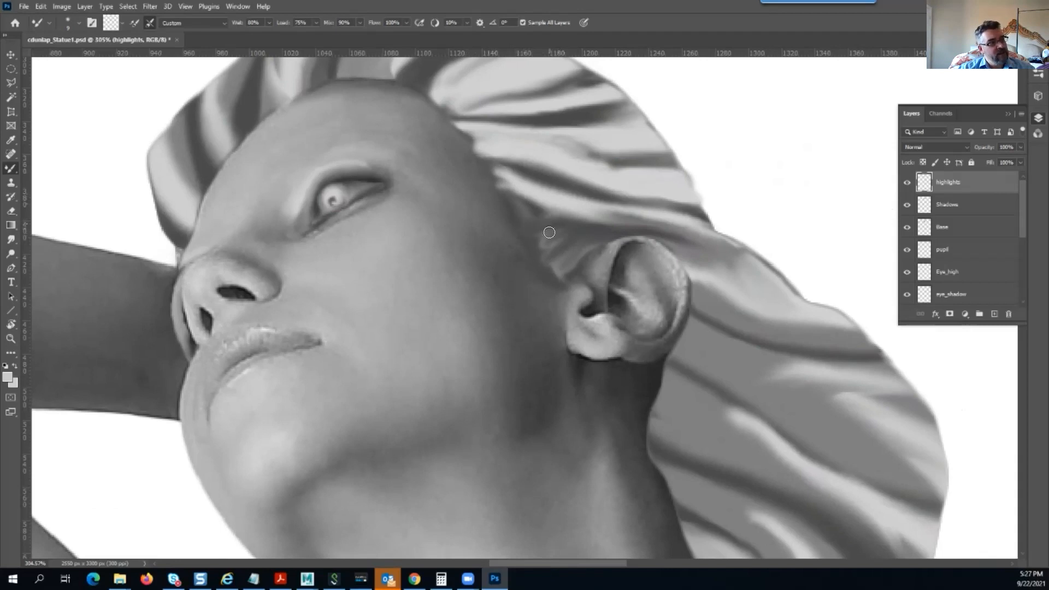
pyautogui.moveTo(559, 298); pyautogui.dragTo(505, 222)
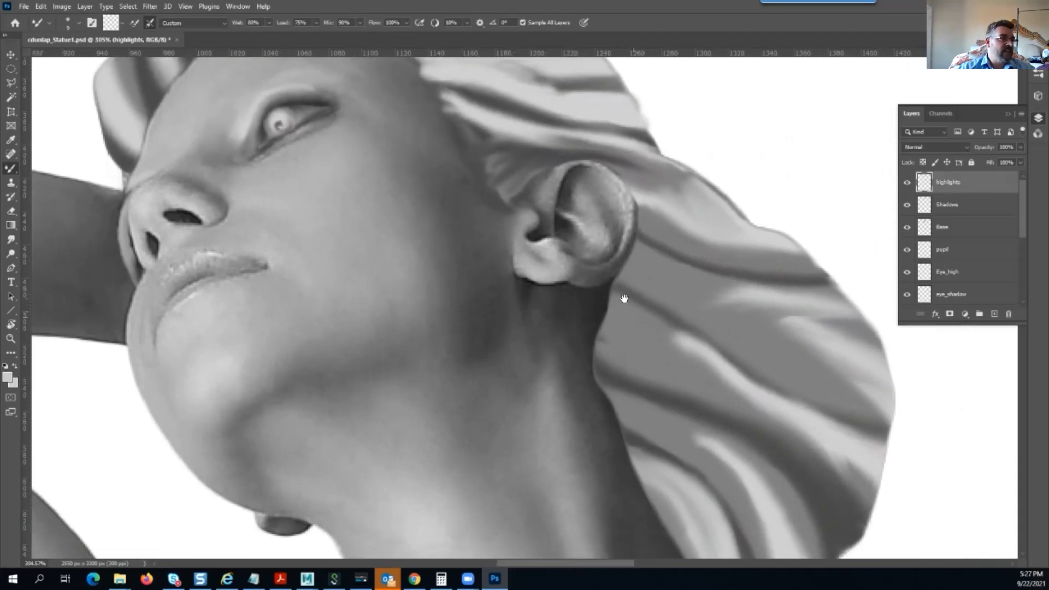
pyautogui.moveTo(625, 298); pyautogui.dragTo(593, 140)
pyautogui.moveTo(609, 343); pyautogui.dragTo(609, 281)
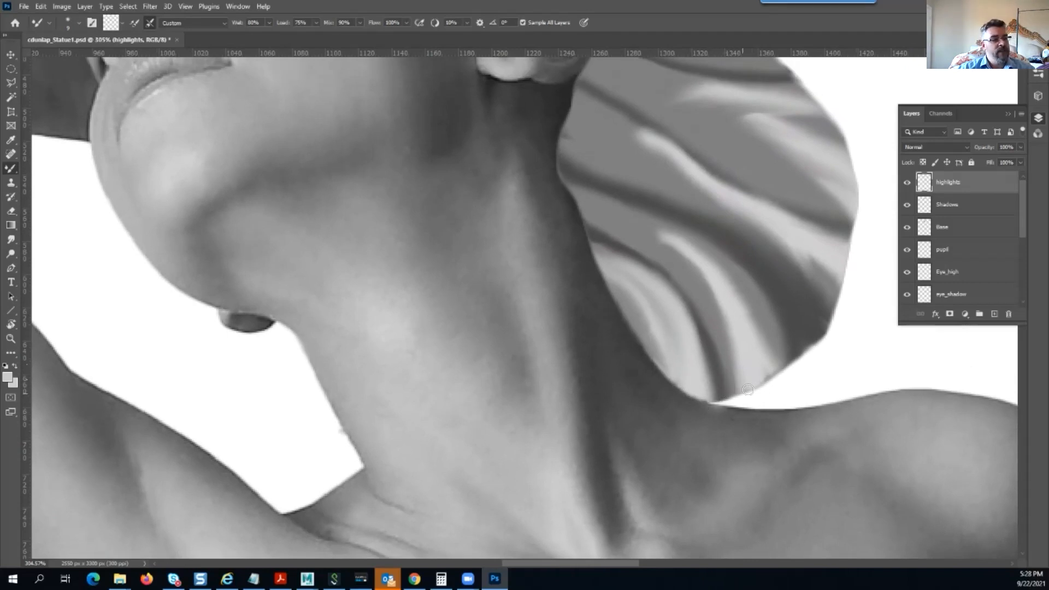
pyautogui.scroll(-3, 728, 388)
pyautogui.moveTo(713, 363)
pyautogui.mouseDown()
pyautogui.moveTo(689, 351)
pyautogui.moveTo(662, 387)
pyautogui.mouseUp()
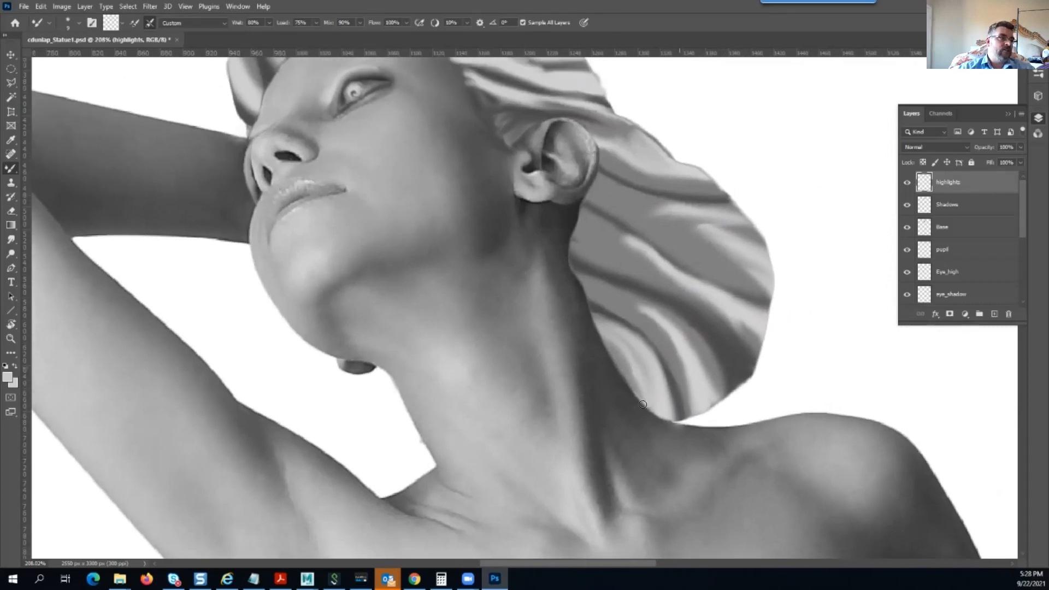
pyautogui.moveTo(591, 282); pyautogui.dragTo(749, 424)
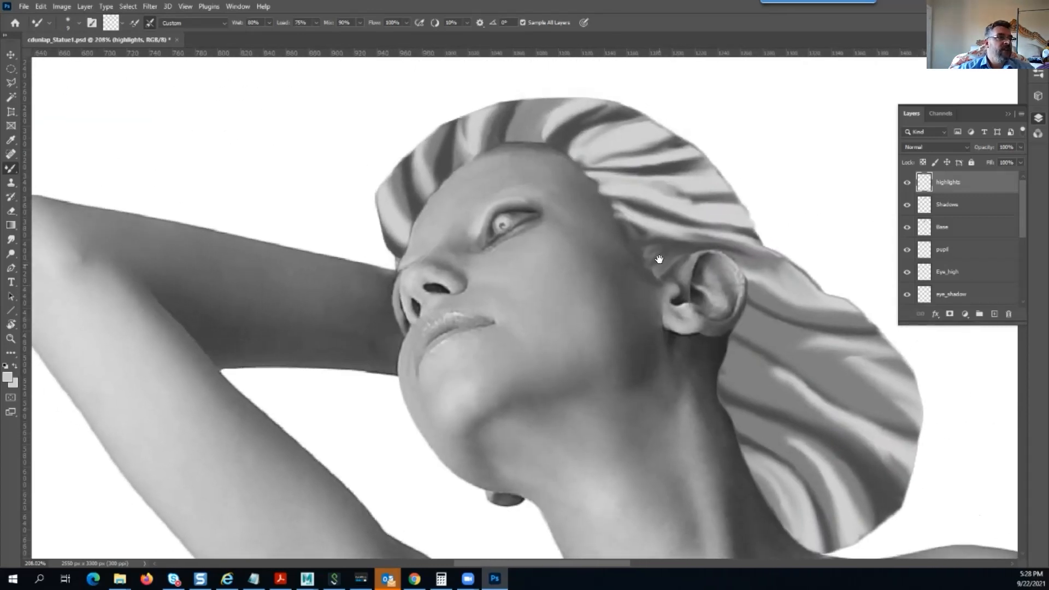
pyautogui.moveTo(541, 237)
pyautogui.mouseDown()
pyautogui.moveTo(646, 225)
pyautogui.moveTo(670, 249)
pyautogui.mouseUp()
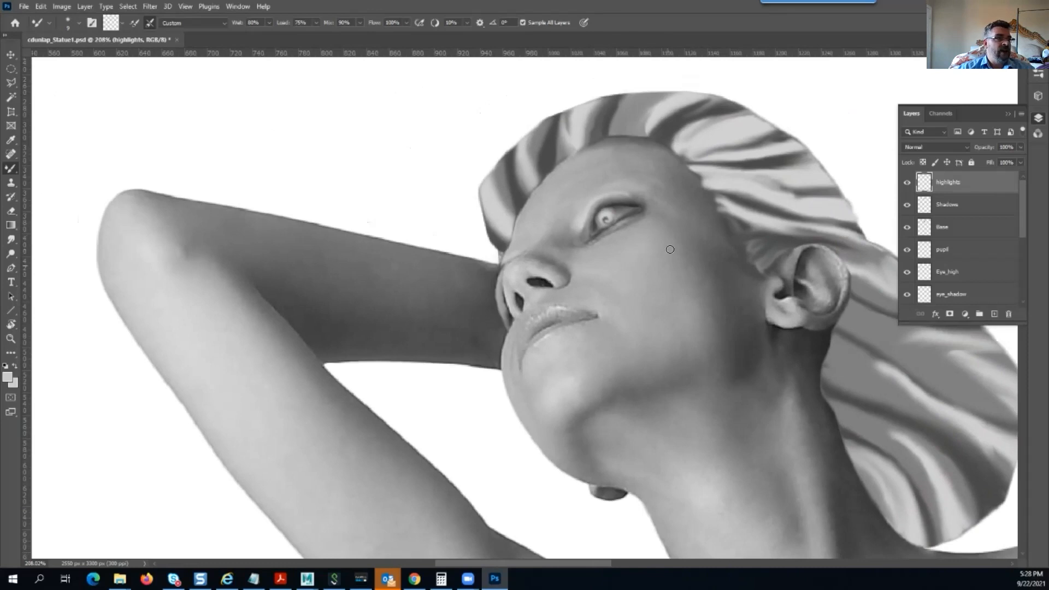
pyautogui.moveTo(750, 282); pyautogui.dragTo(728, 387)
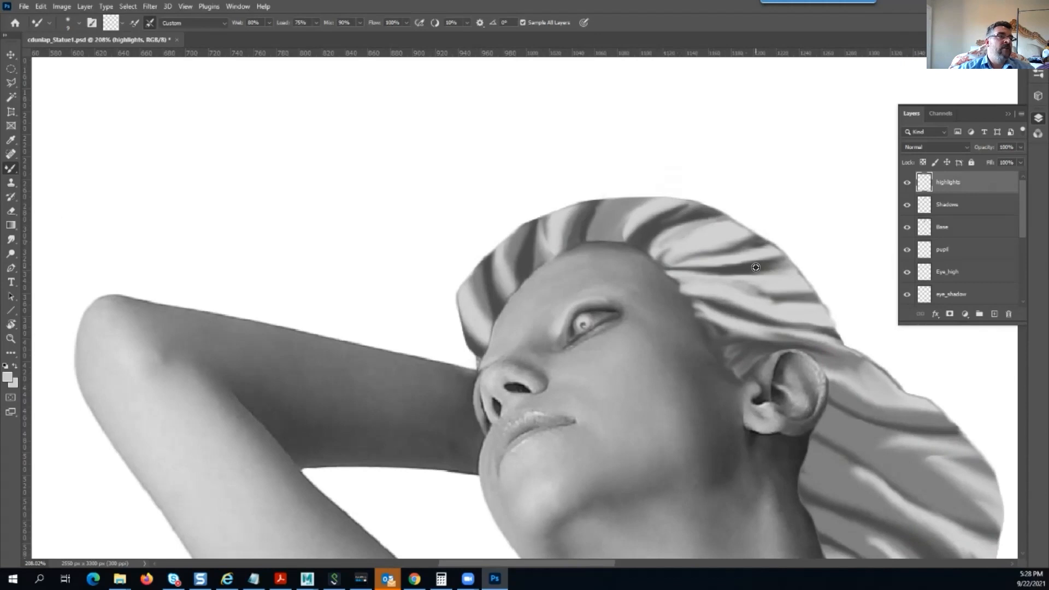
pyautogui.scroll(-3, 755, 267)
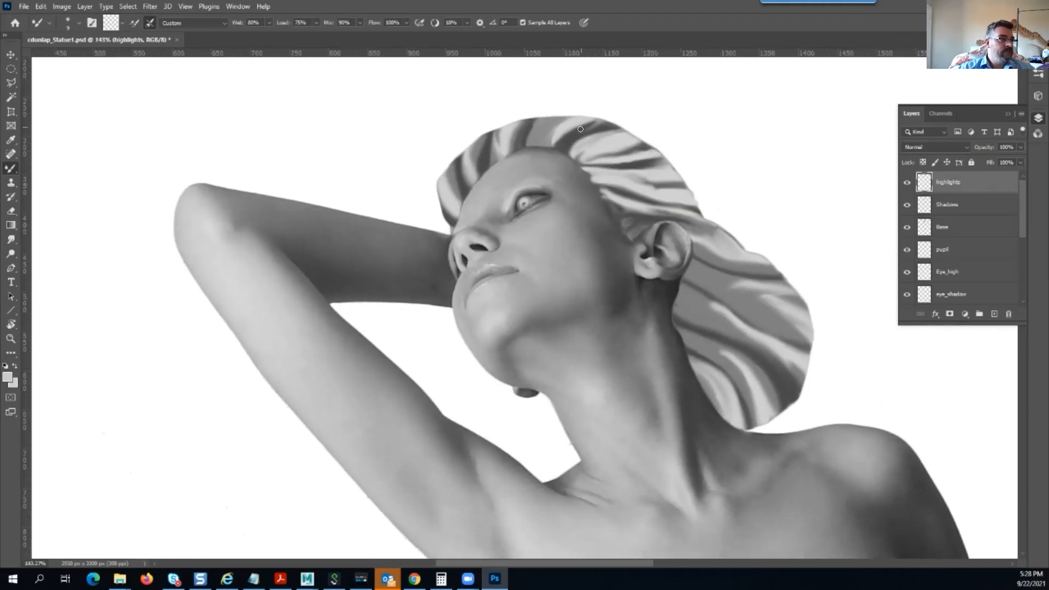
pyautogui.moveTo(633, 285); pyautogui.dragTo(440, 204)
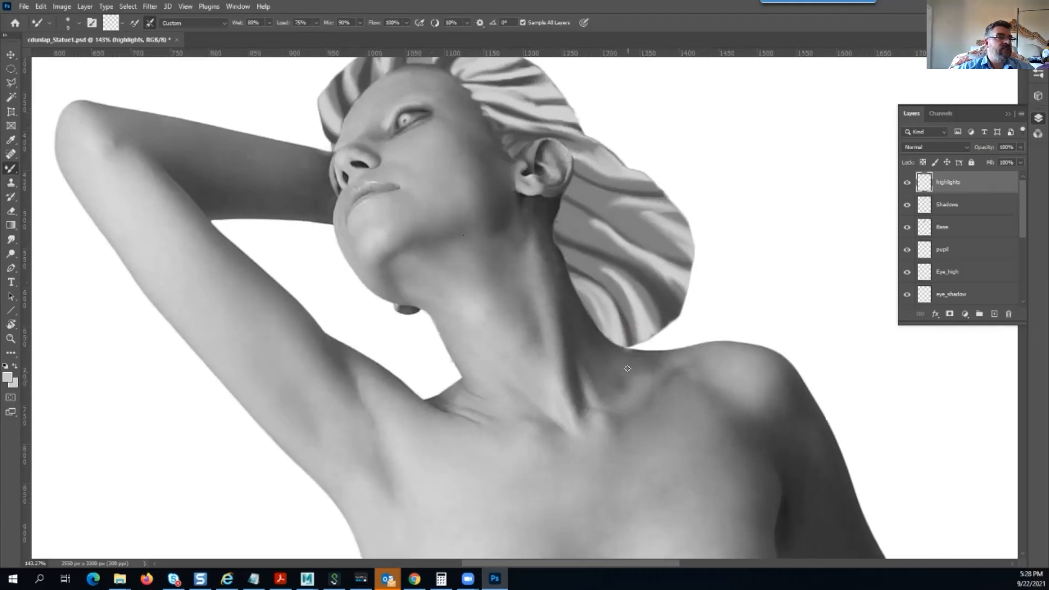
pyautogui.scroll(-3, 678, 353)
pyautogui.moveTo(579, 368); pyautogui.dragTo(580, 390)
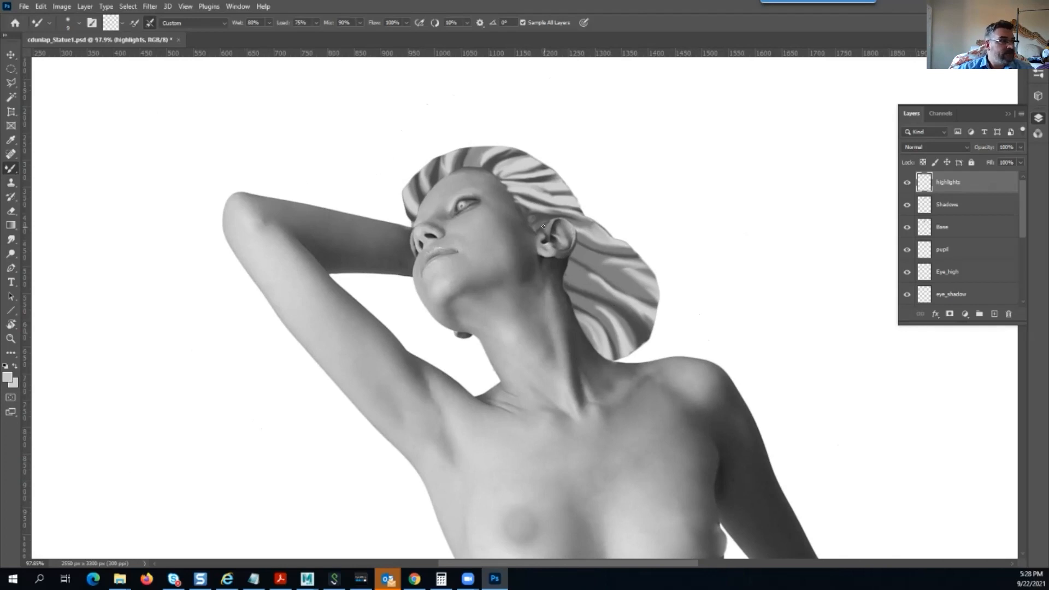
pyautogui.scroll(5, 498, 198)
pyautogui.moveTo(485, 274)
pyautogui.mouseDown()
pyautogui.moveTo(481, 222)
pyautogui.moveTo(469, 227)
pyautogui.mouseUp()
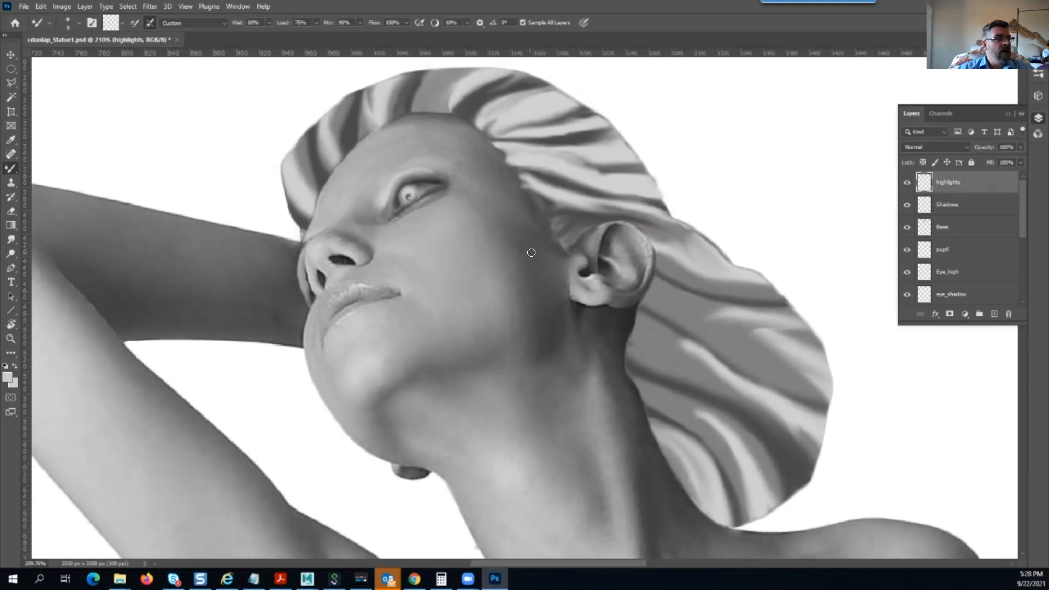
# Enlarge the Mixer Brush to 25 px and smooth the skin tones of the face and upper neck on the healing layer
pyautogui.press(']')
pyautogui.press(']')
pyautogui.press(']')
pyautogui.press(']')
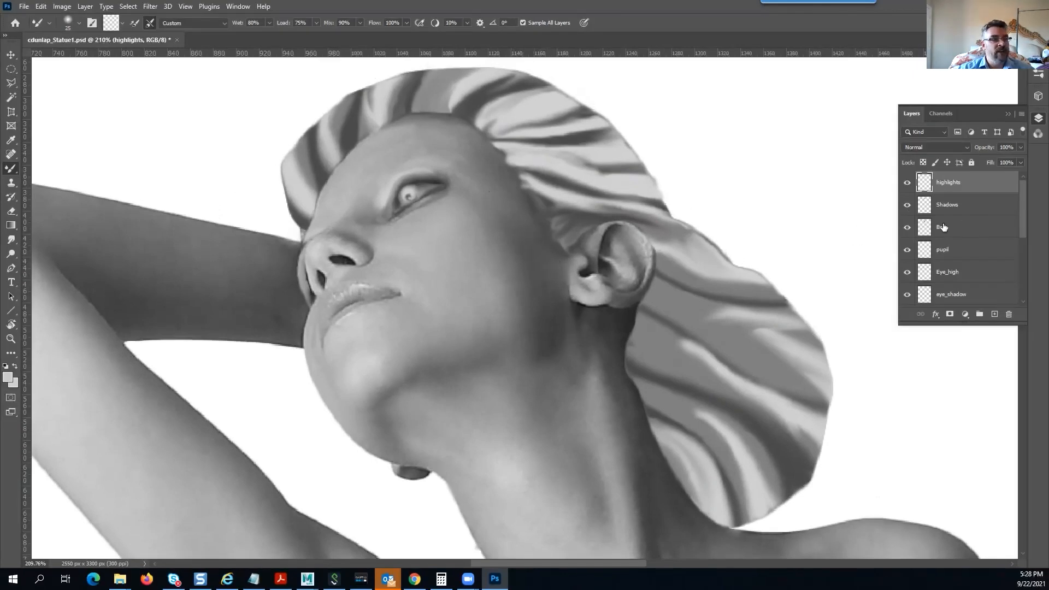
pyautogui.moveTo(1020, 206); pyautogui.dragTo(1017, 236)
pyautogui.click(962, 246)
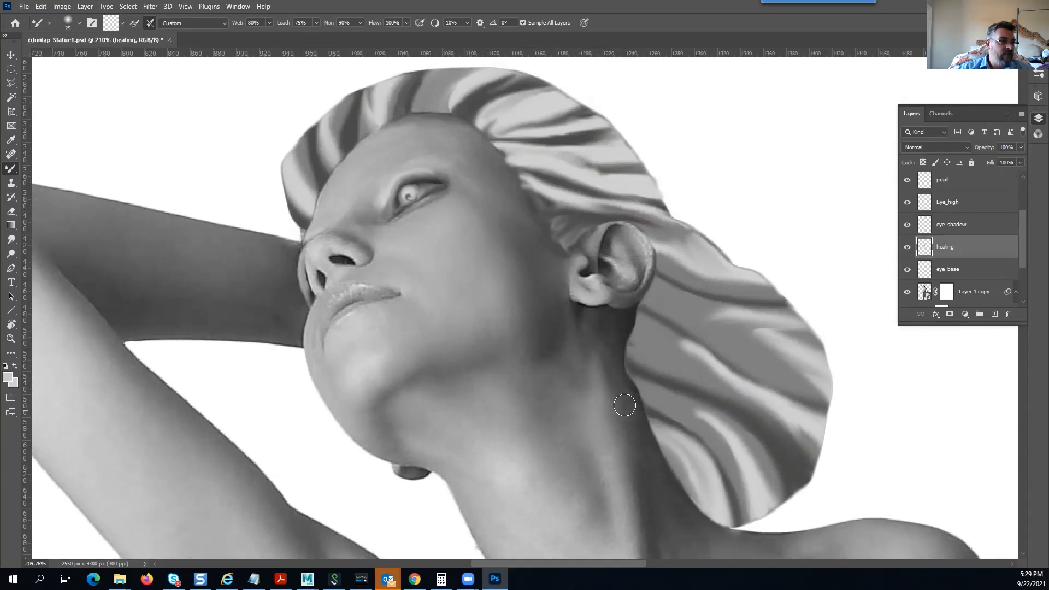
# Blend the skin tones along the lower neck, collarbone and shoulder highlight with the Mixer Brush
pyautogui.scroll(-5, 573, 328)
pyautogui.hscroll(2, 574, 328)
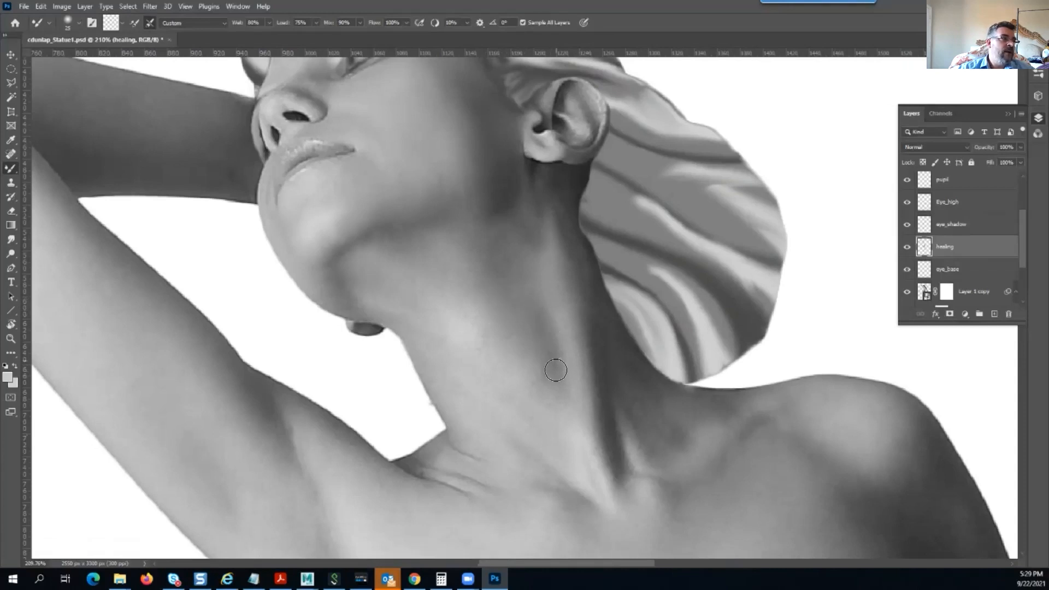
pyautogui.moveTo(621, 364); pyautogui.dragTo(561, 242)
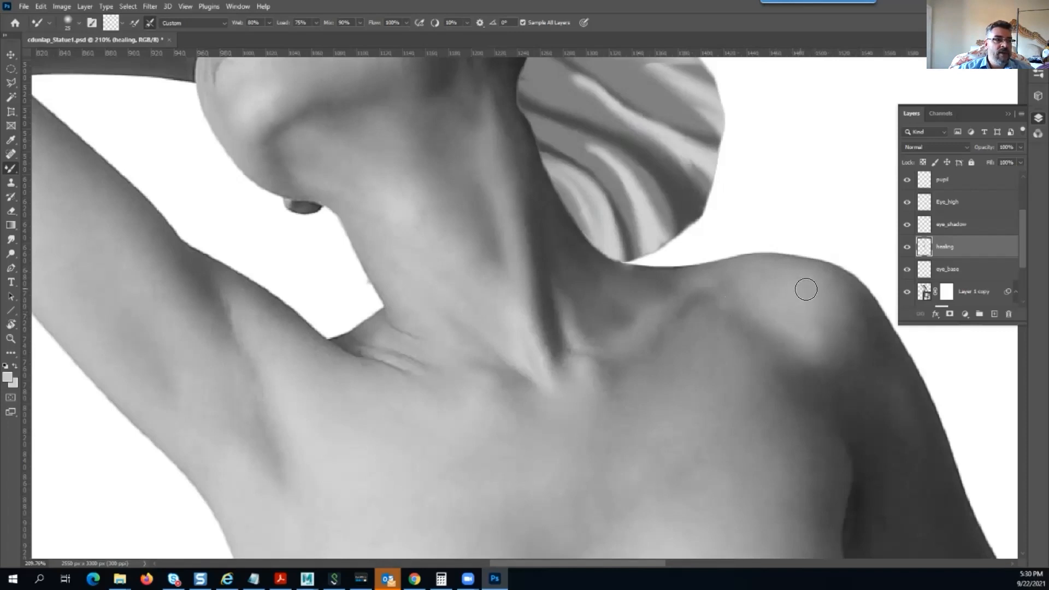
pyautogui.moveTo(809, 318); pyautogui.dragTo(820, 350)
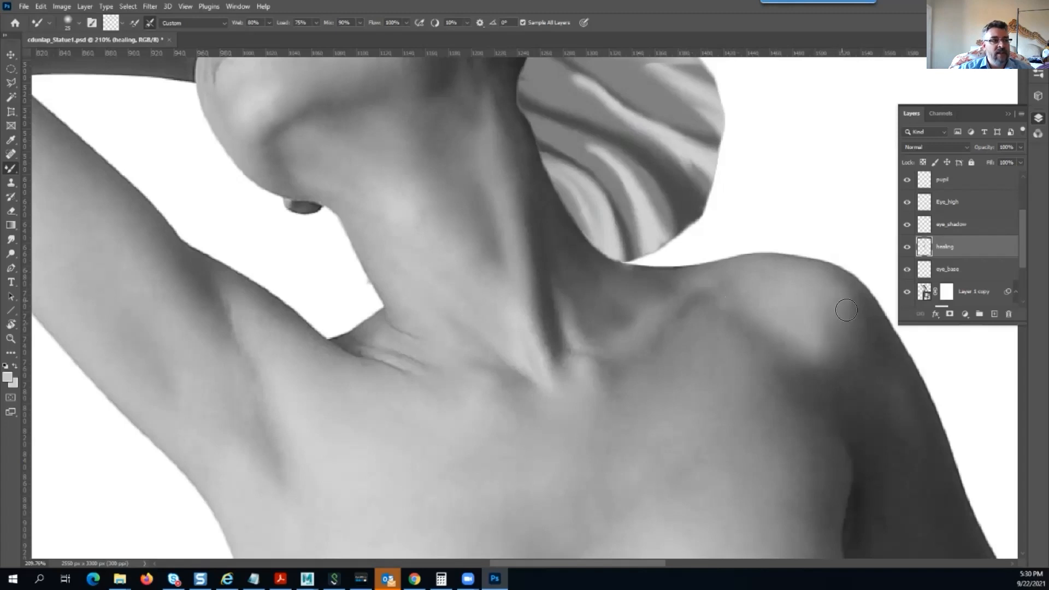
# Clean up the upper edge of the lowered arm's shoulder on the healing layer with a 40 px Eraser
pyautogui.scroll(-7, 756, 327)
pyautogui.moveTo(702, 347); pyautogui.dragTo(641, 281)
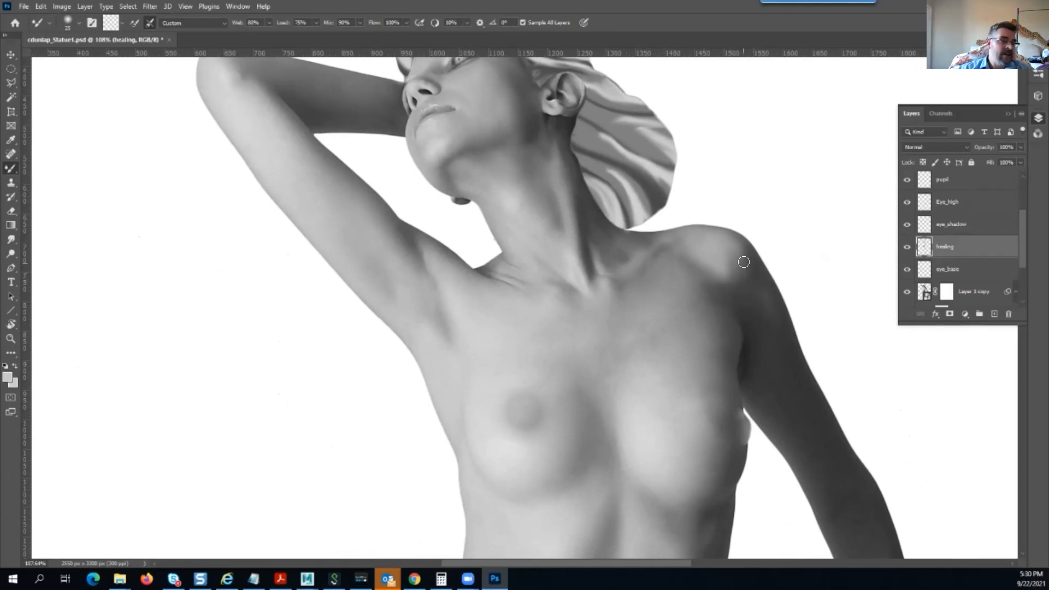
pyautogui.press('e')
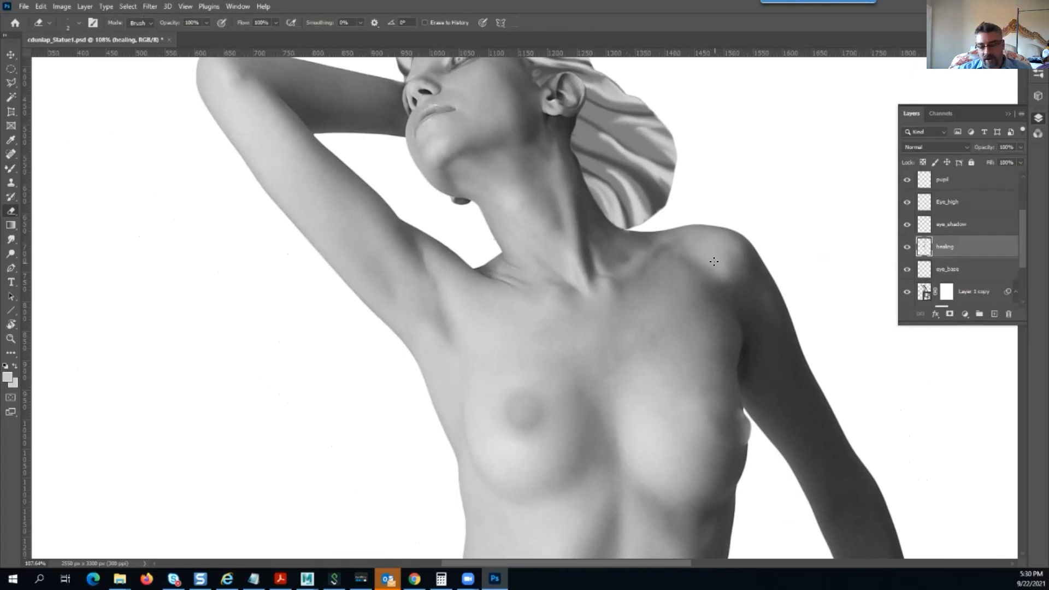
pyautogui.press(']')
pyautogui.press(']')
pyautogui.press(']')
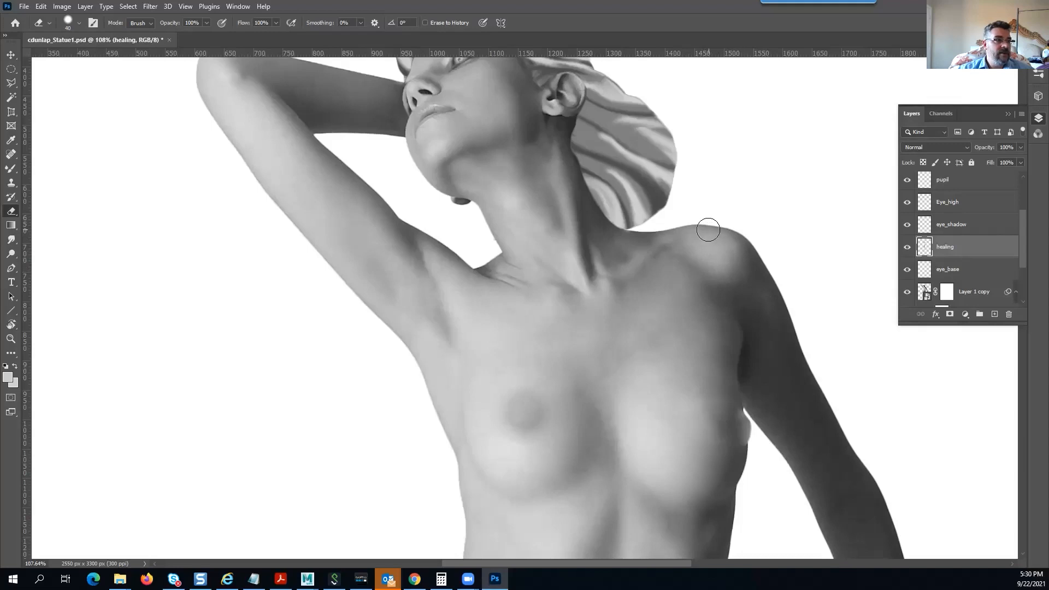
# Examine the torso, hips, arms and head for areas that still need smoothing
pyautogui.scroll(-3, 729, 326)
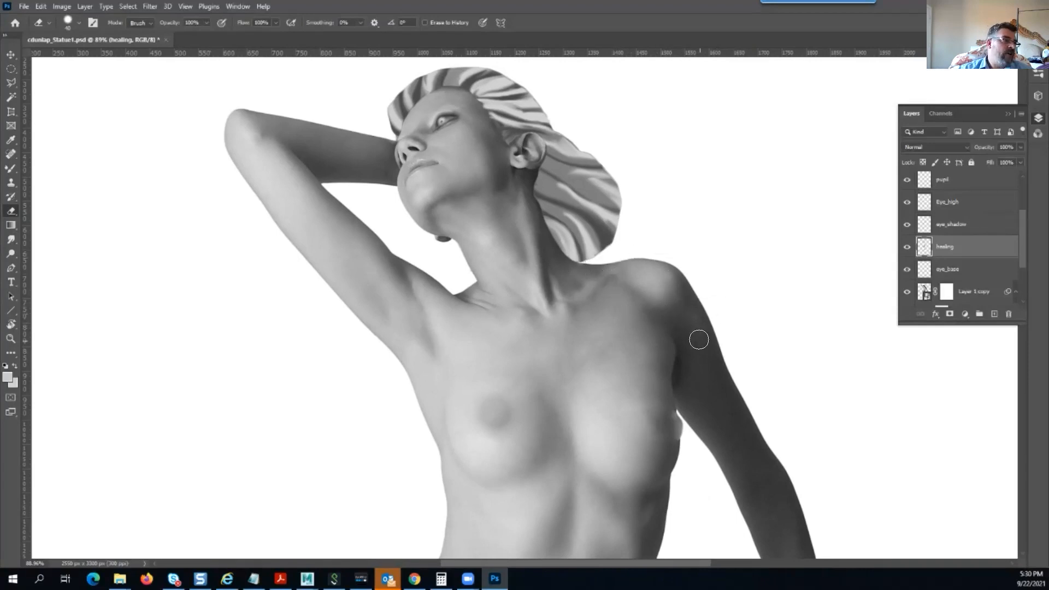
pyautogui.moveTo(583, 359); pyautogui.dragTo(537, 312)
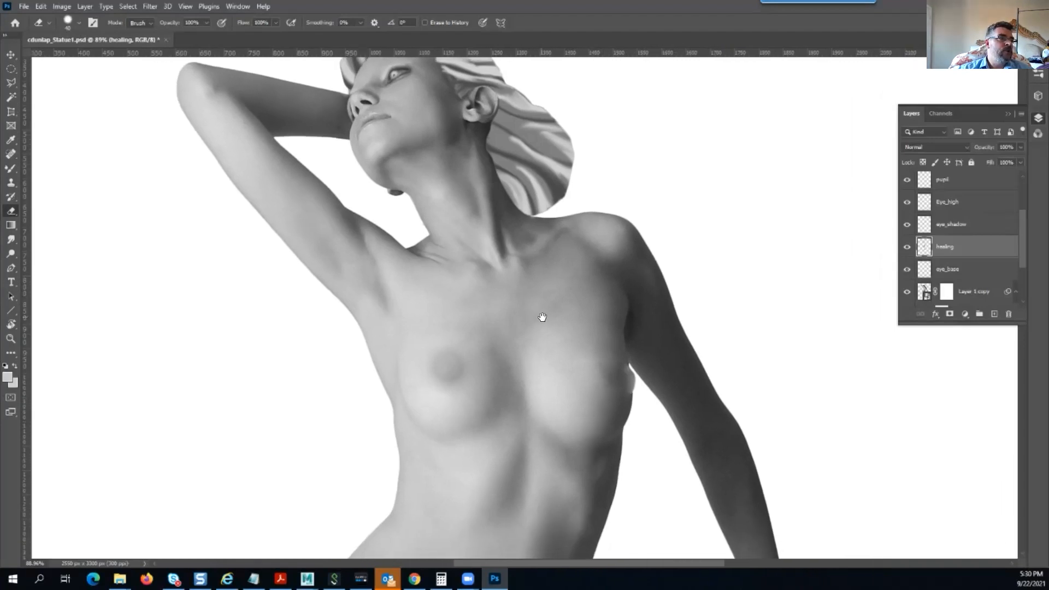
pyautogui.moveTo(586, 370)
pyautogui.mouseDown()
pyautogui.moveTo(585, 313)
pyautogui.moveTo(679, 293)
pyautogui.moveTo(716, 354)
pyautogui.mouseUp()
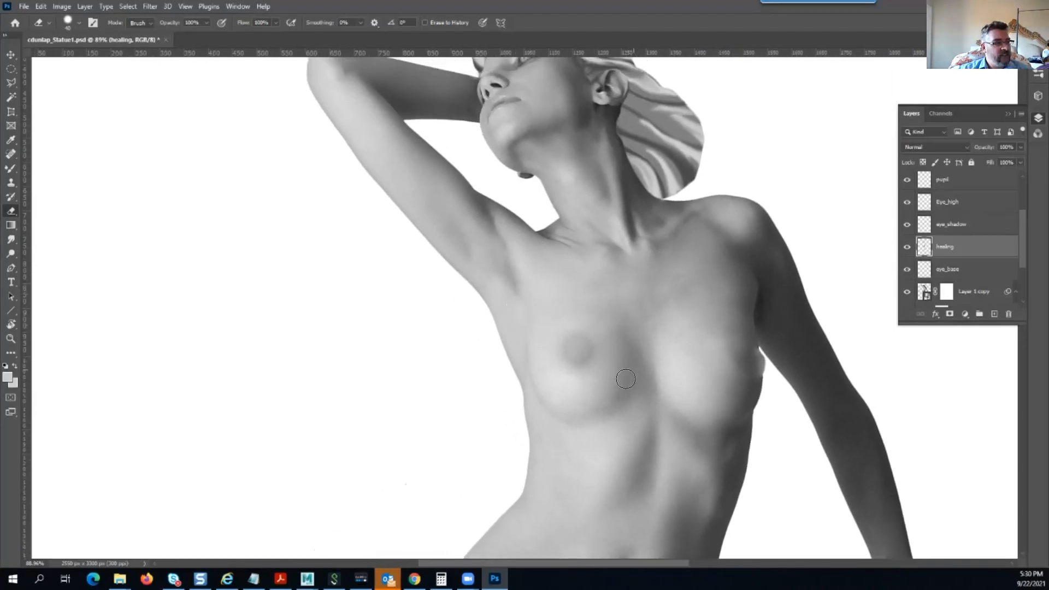
pyautogui.moveTo(741, 435); pyautogui.dragTo(663, 363)
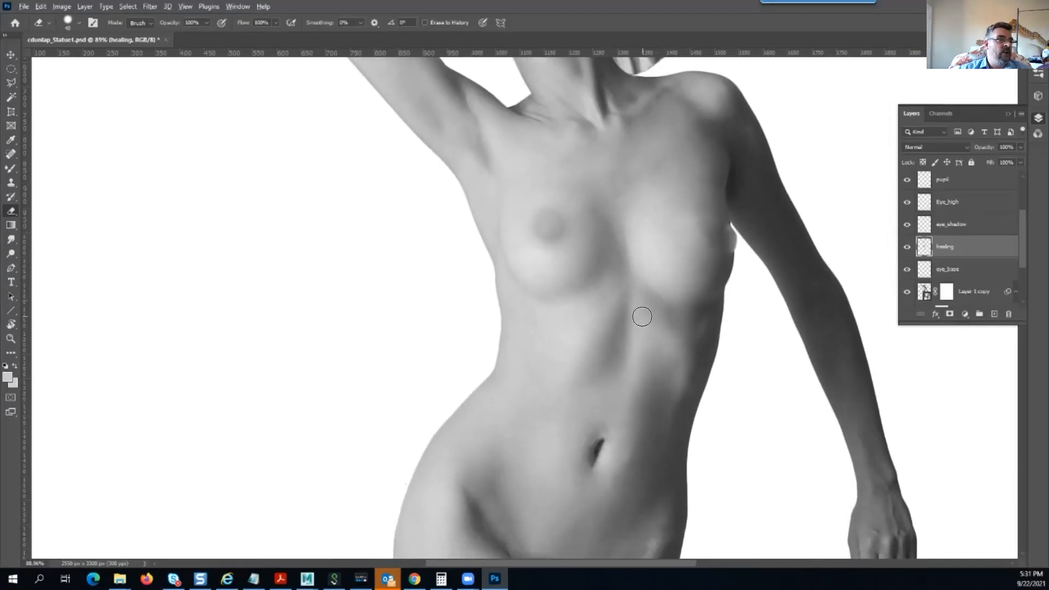
pyautogui.scroll(5, 642, 316)
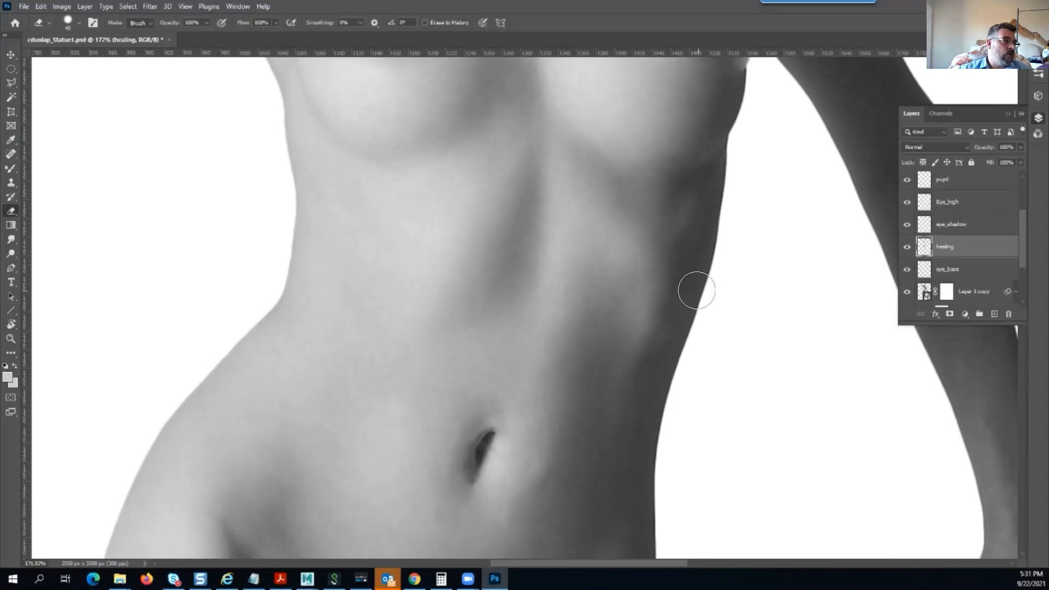
pyautogui.scroll(-5, 626, 252)
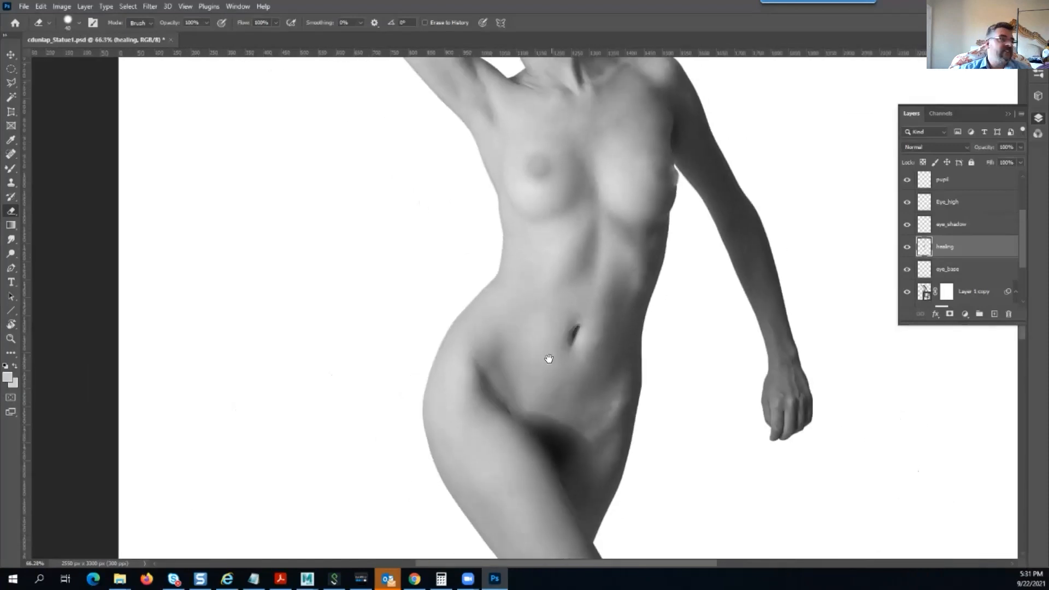
pyautogui.moveTo(548, 358); pyautogui.dragTo(490, 77)
pyautogui.moveTo(472, 260); pyautogui.dragTo(514, 538)
pyautogui.moveTo(507, 82); pyautogui.dragTo(593, 511)
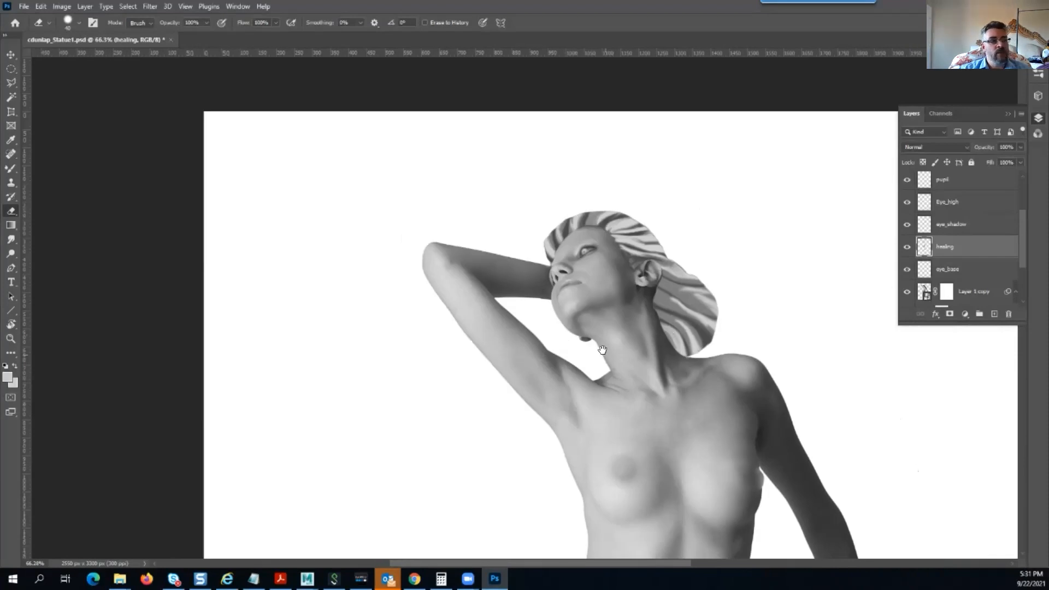
# Review the blended face, neck, chest and waist close up, and check the figure as a whole
pyautogui.moveTo(602, 348); pyautogui.dragTo(589, 320)
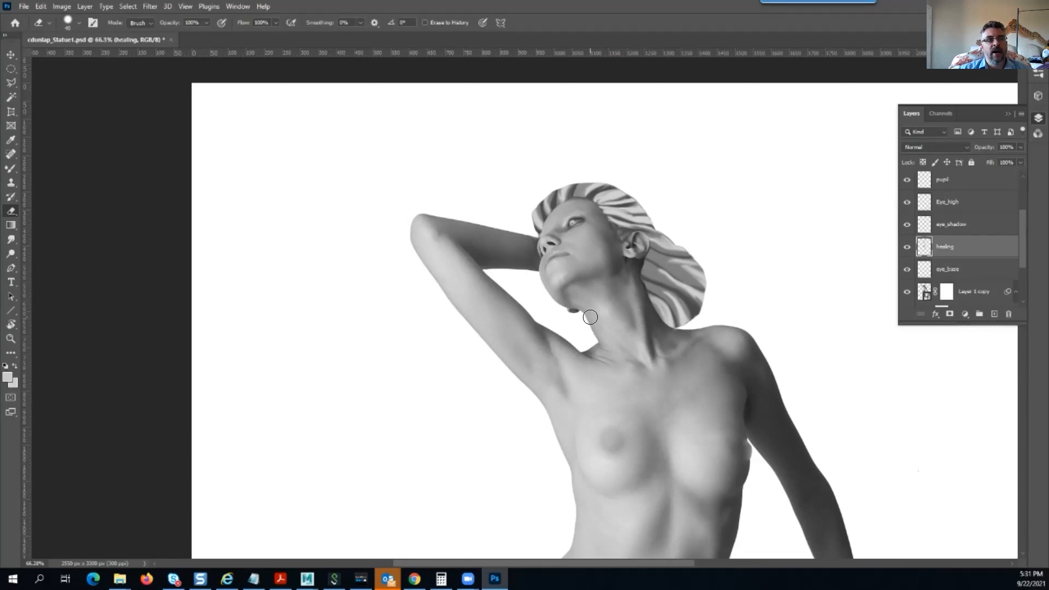
pyautogui.scroll(5, 606, 291)
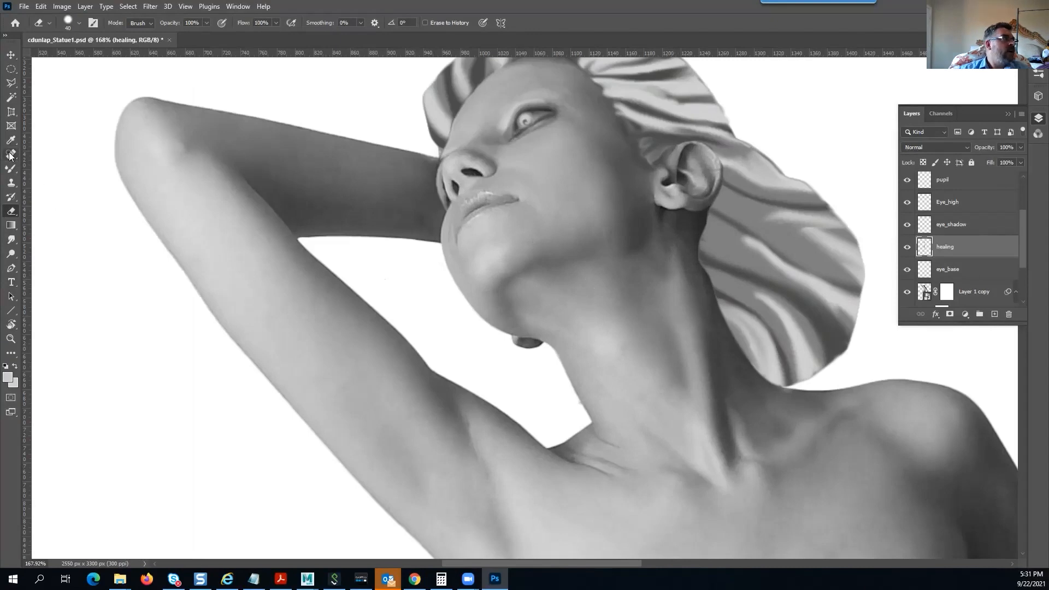
pyautogui.scroll(-5, 813, 367)
pyautogui.moveTo(732, 307)
pyautogui.mouseDown()
pyautogui.moveTo(563, 210)
pyautogui.moveTo(559, 241)
pyautogui.mouseUp()
pyautogui.moveTo(709, 420); pyautogui.dragTo(657, 158)
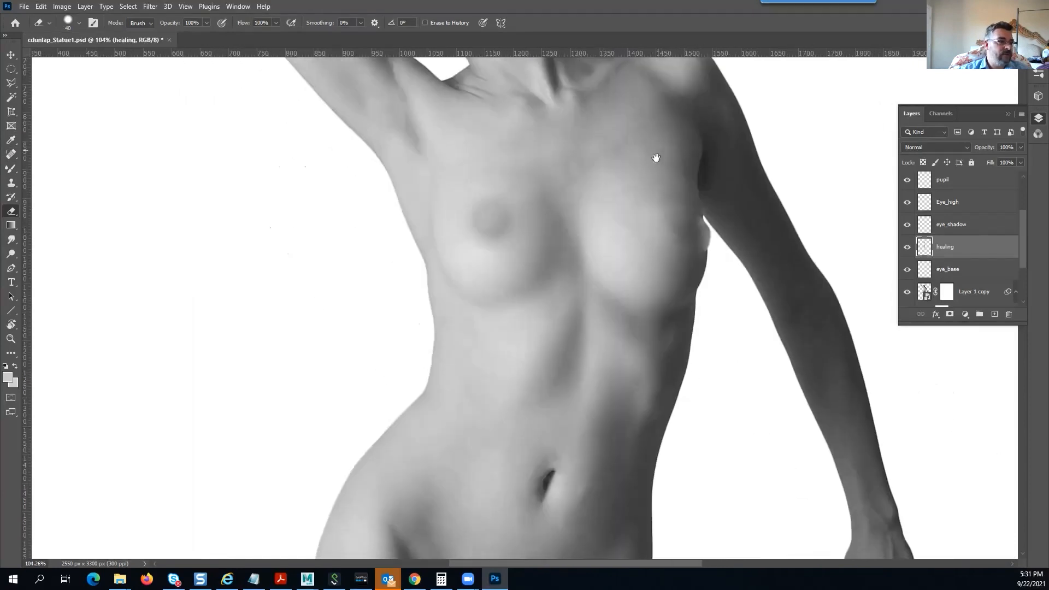
pyautogui.scroll(-5, 730, 343)
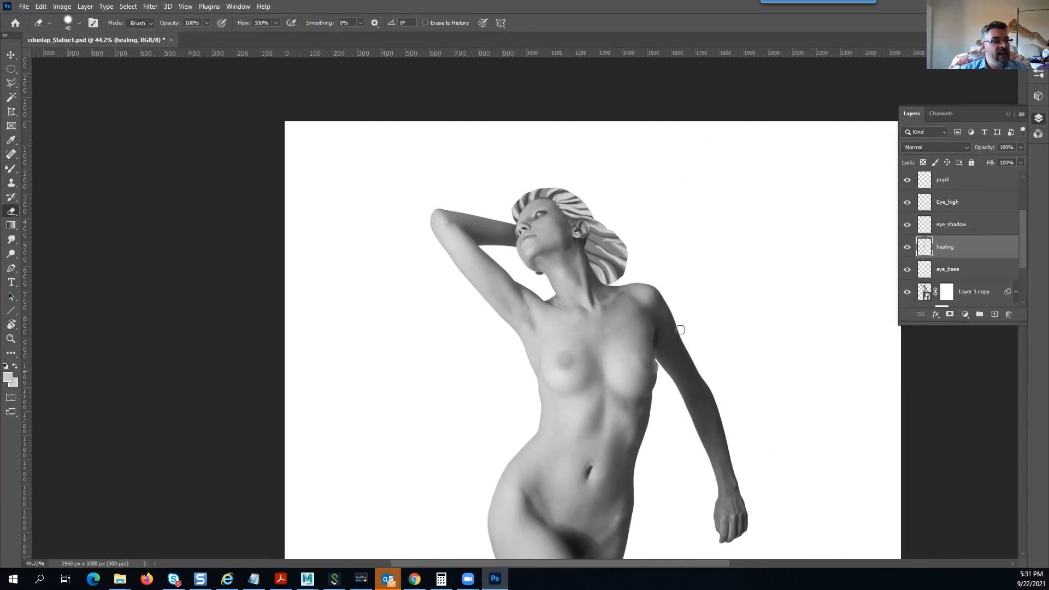
# Add a new empty layer above the highlights layer and name it Texture
pyautogui.moveTo(1020, 236); pyautogui.dragTo(1009, 165)
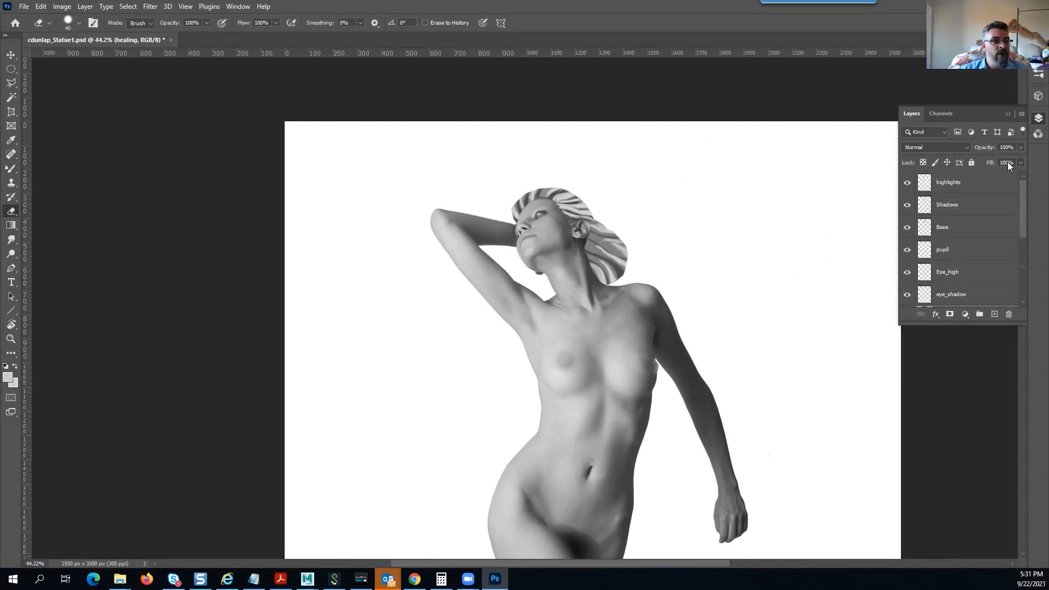
pyautogui.click(995, 314)
pyautogui.doubleClick(946, 182)
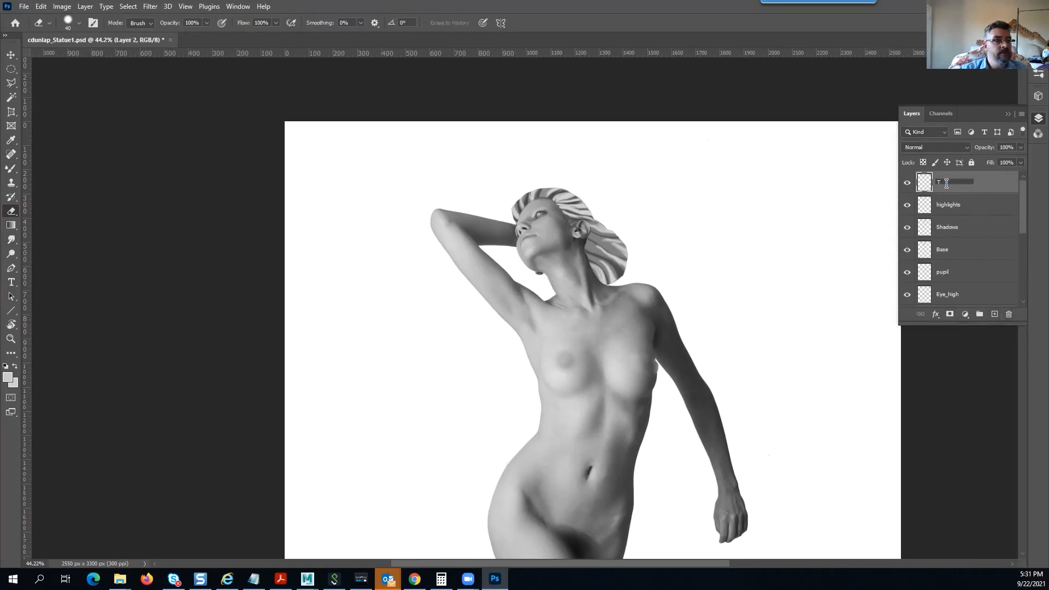
pyautogui.write('Texture')
pyautogui.press('Return')
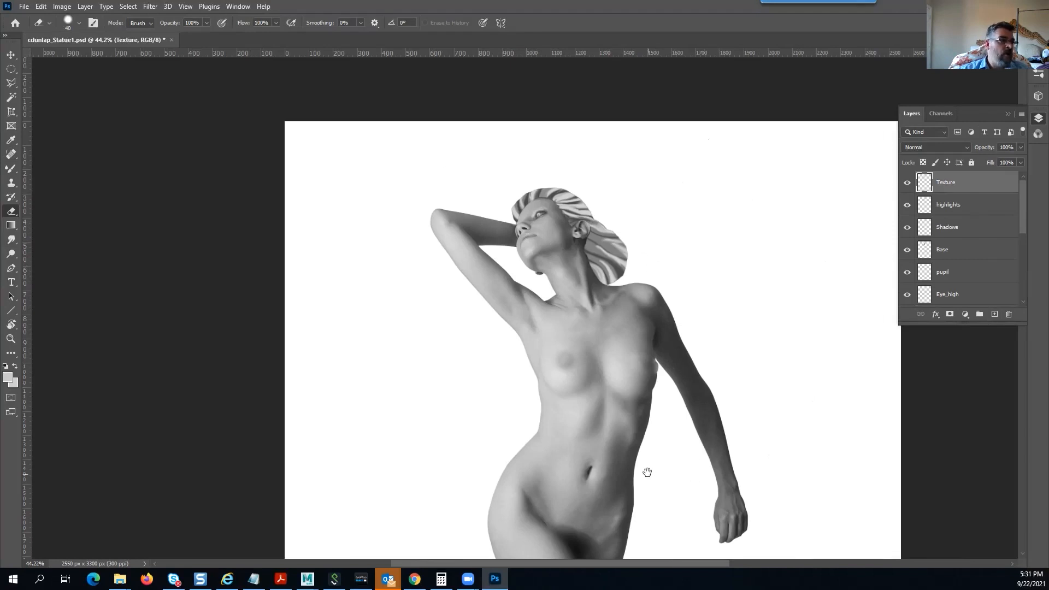
pyautogui.moveTo(647, 472); pyautogui.dragTo(605, 311)
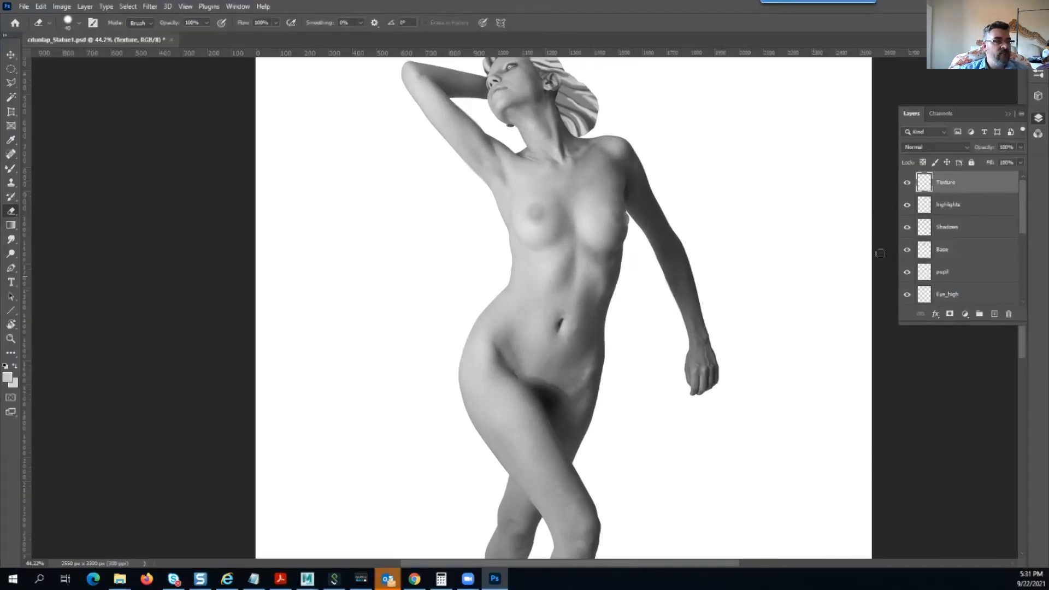
pyautogui.moveTo(563, 323)
pyautogui.mouseDown()
pyautogui.moveTo(558, 382)
pyautogui.moveTo(563, 306)
pyautogui.mouseUp()
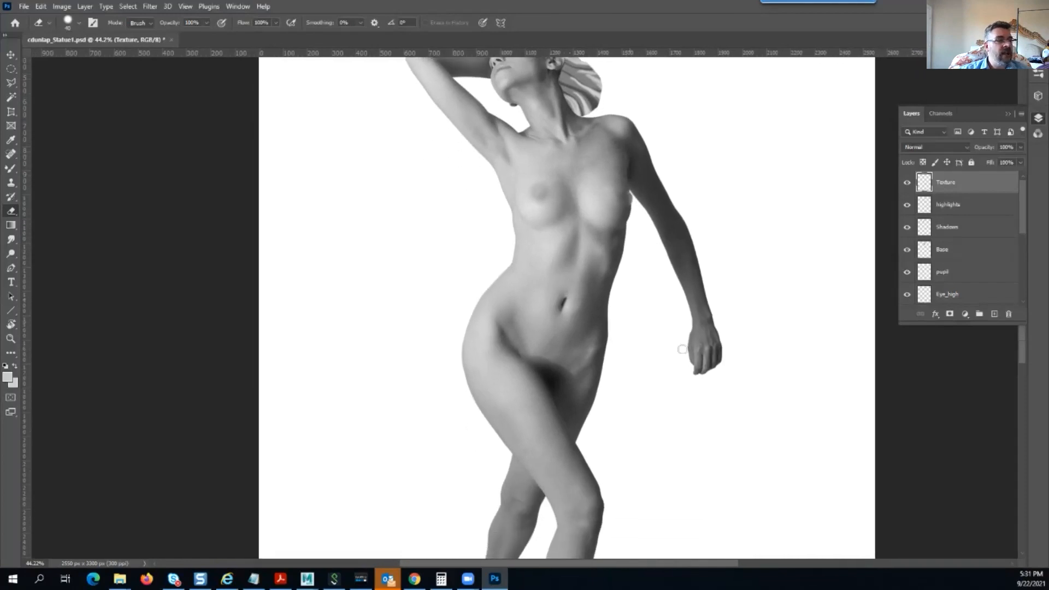
pyautogui.moveTo(574, 397); pyautogui.dragTo(571, 436)
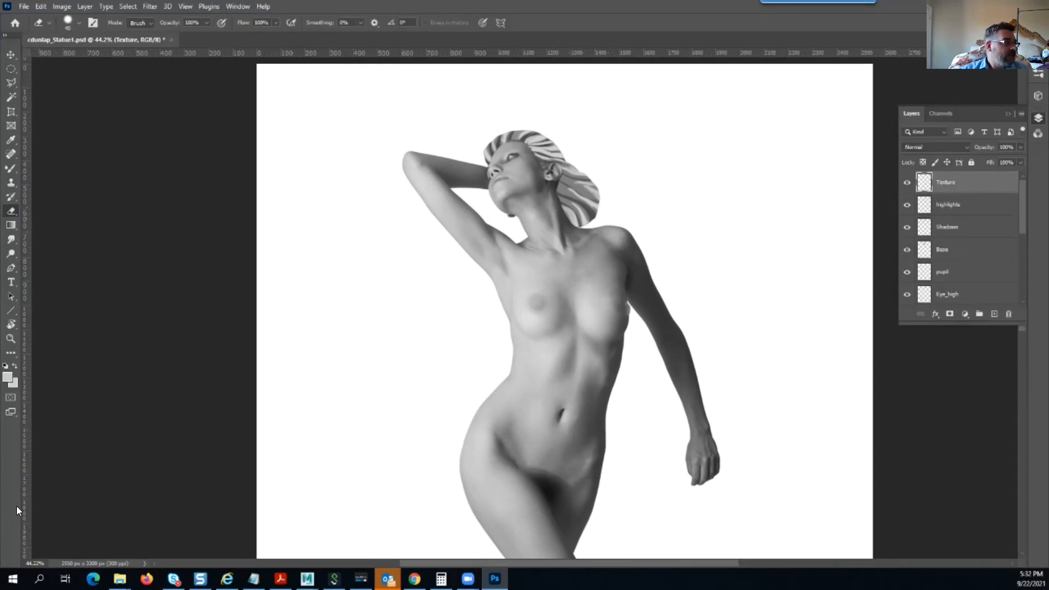
# Switch to Firefox and go to unsplash.com
pyautogui.click(146, 579)
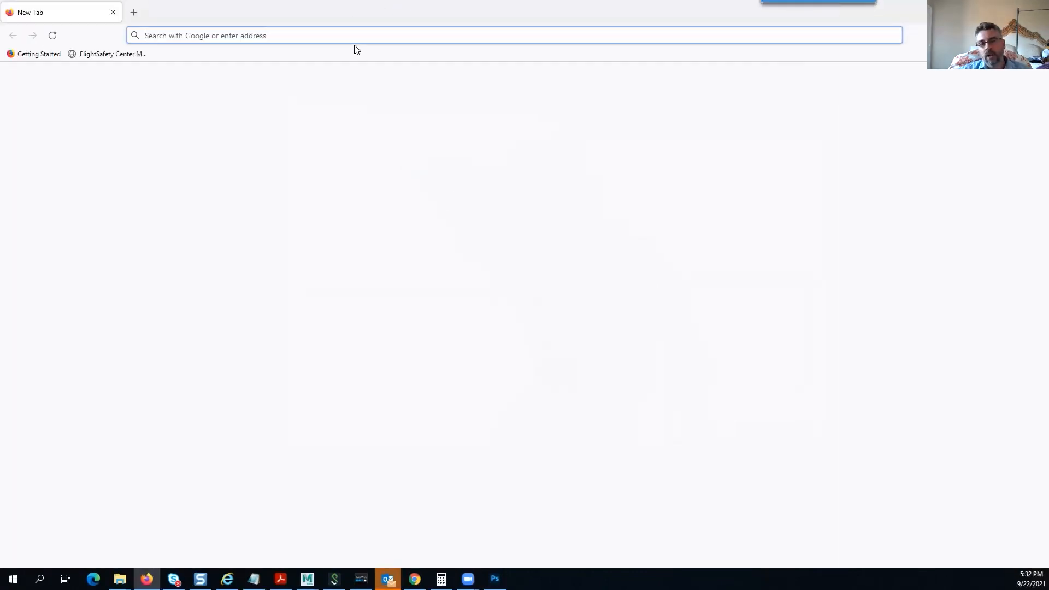
pyautogui.click(311, 33)
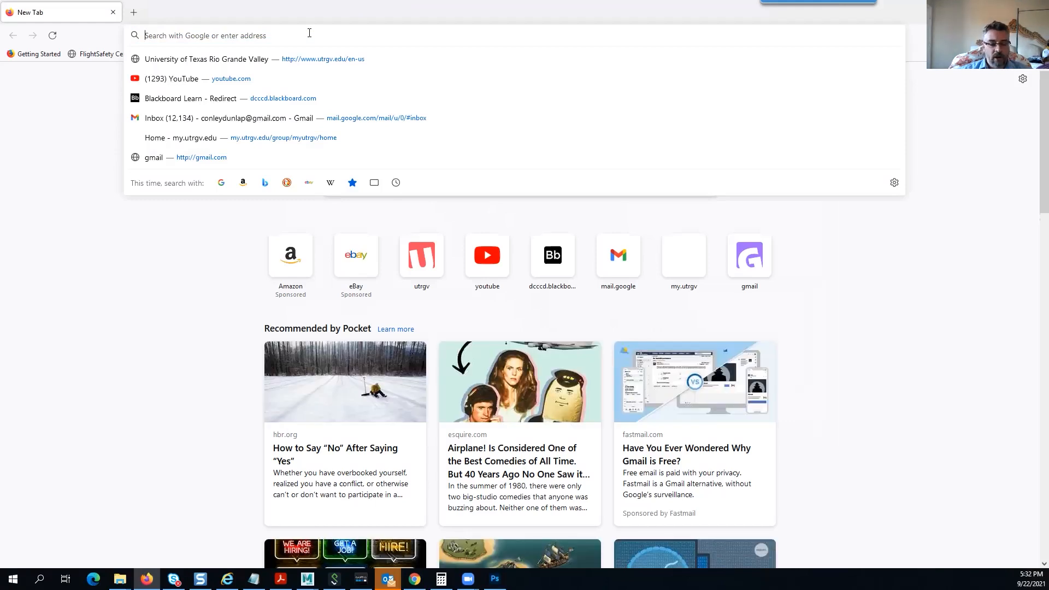
pyautogui.write('unsplash.com')
pyautogui.press('Return')
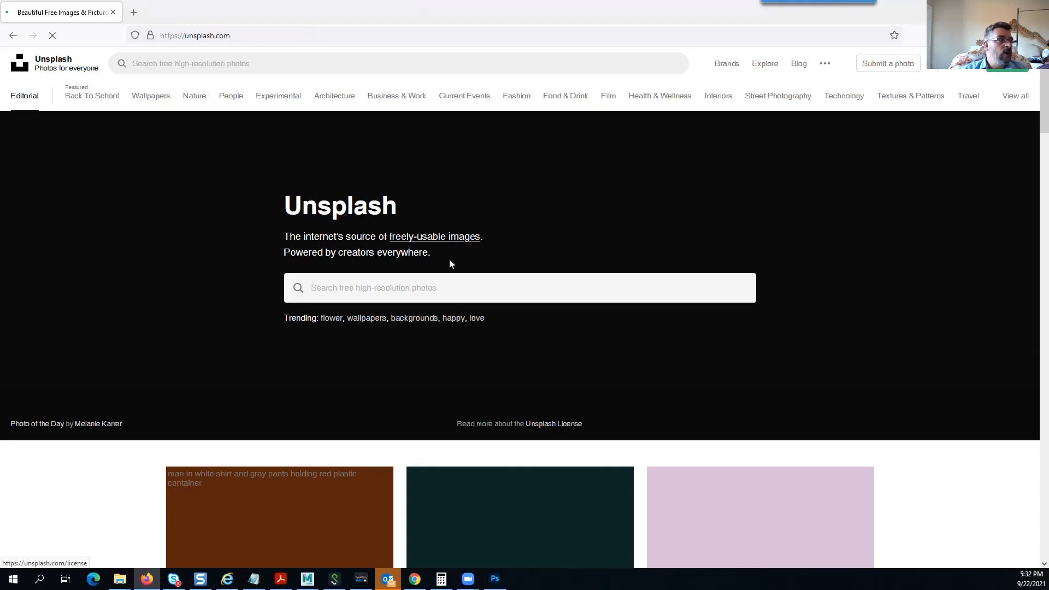
# Search the Unsplash photo library for "marble texture"
pyautogui.click(415, 291)
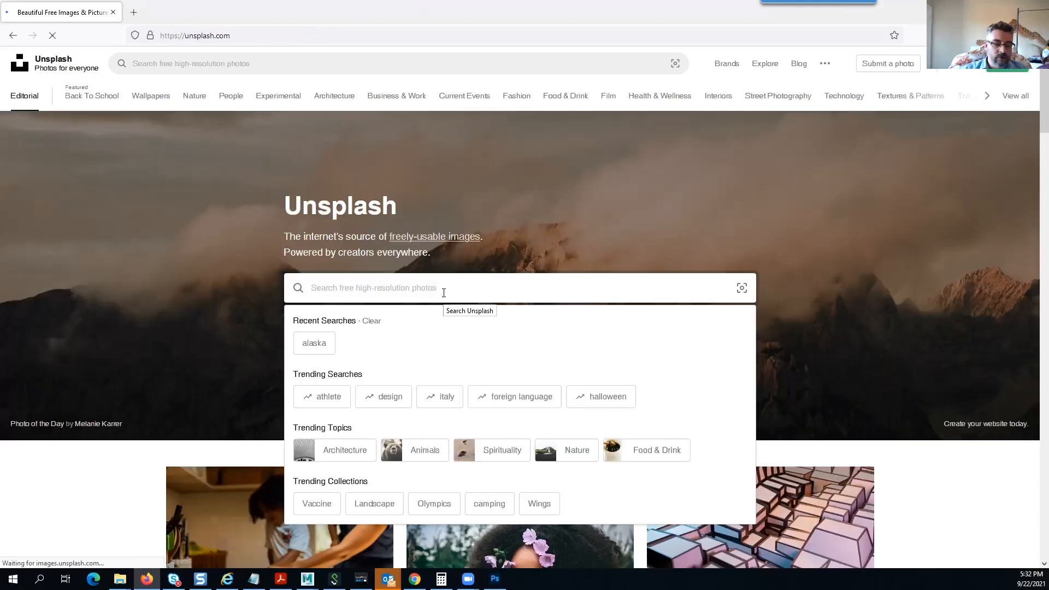
pyautogui.write('ma')
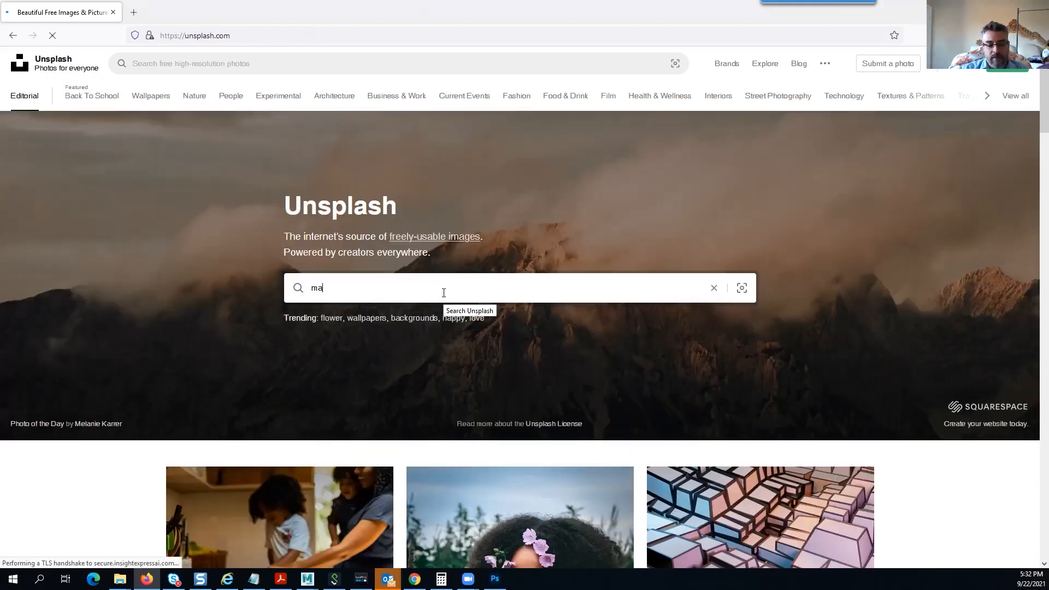
pyautogui.write('rbe')
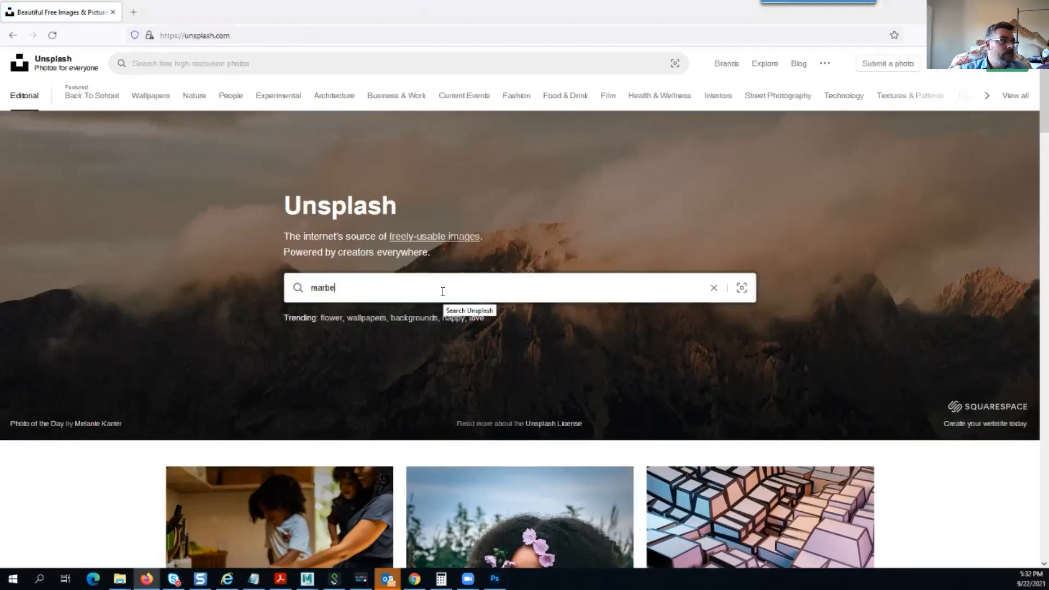
pyautogui.write('l  text')
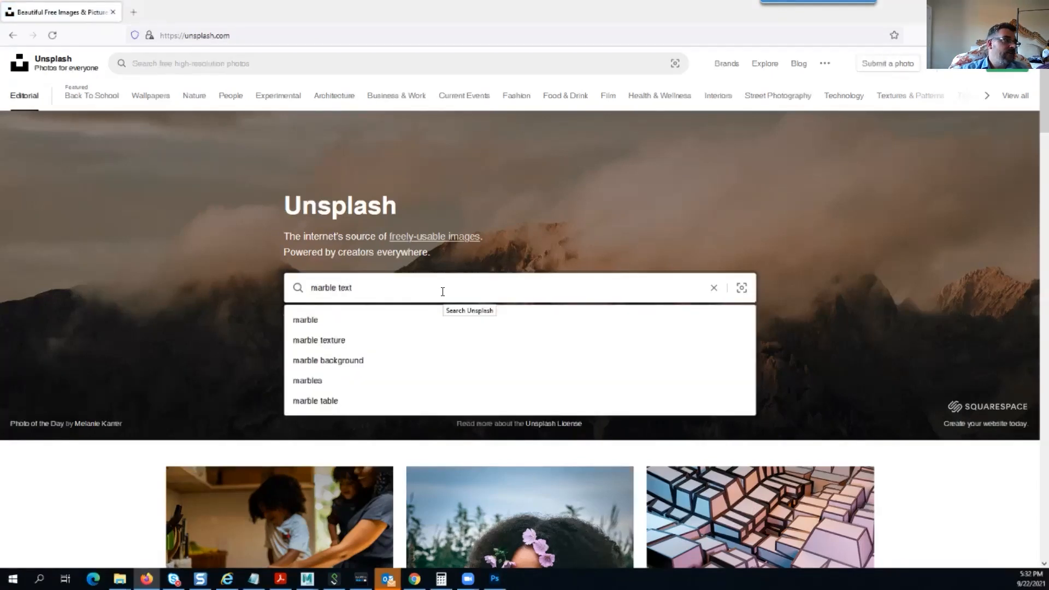
pyautogui.write('ure')
pyautogui.press('Return')
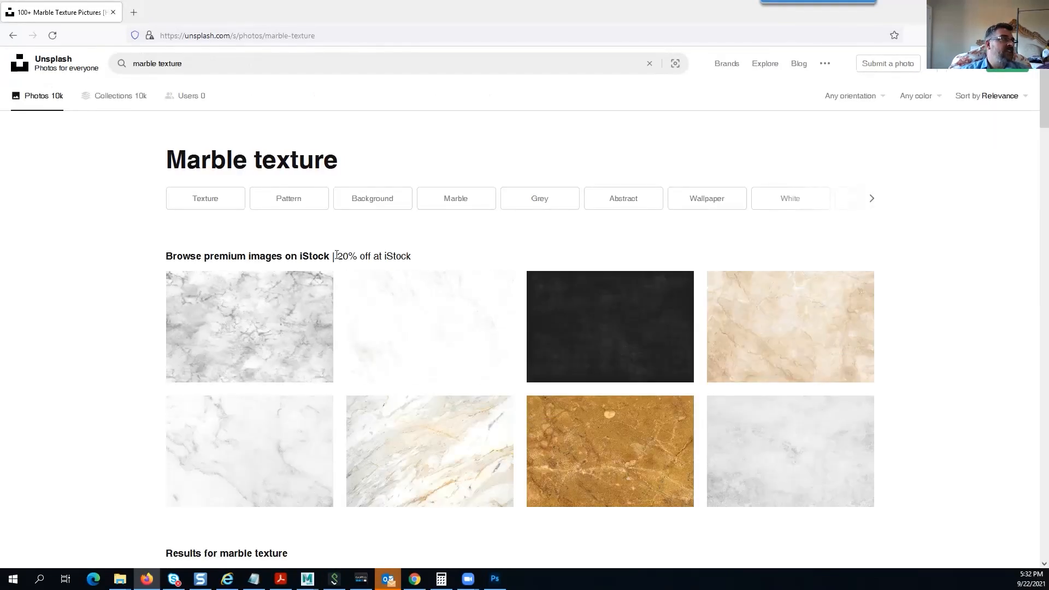
# Browse the marble texture results for a light, subtly veined stone that suits the statue
pyautogui.scroll(-4, 702, 437)
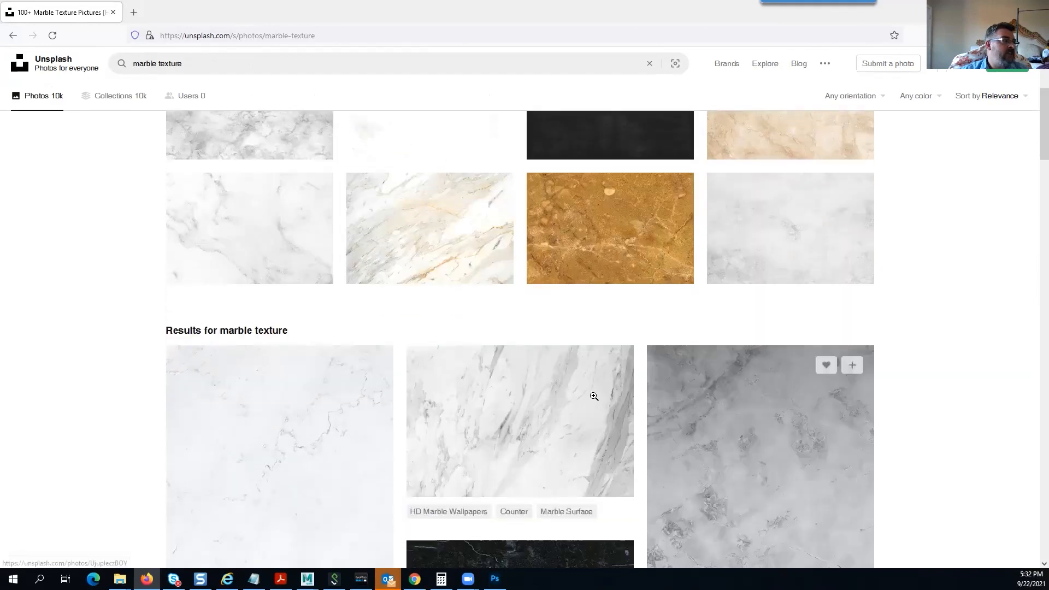
pyautogui.scroll(-2, 596, 421)
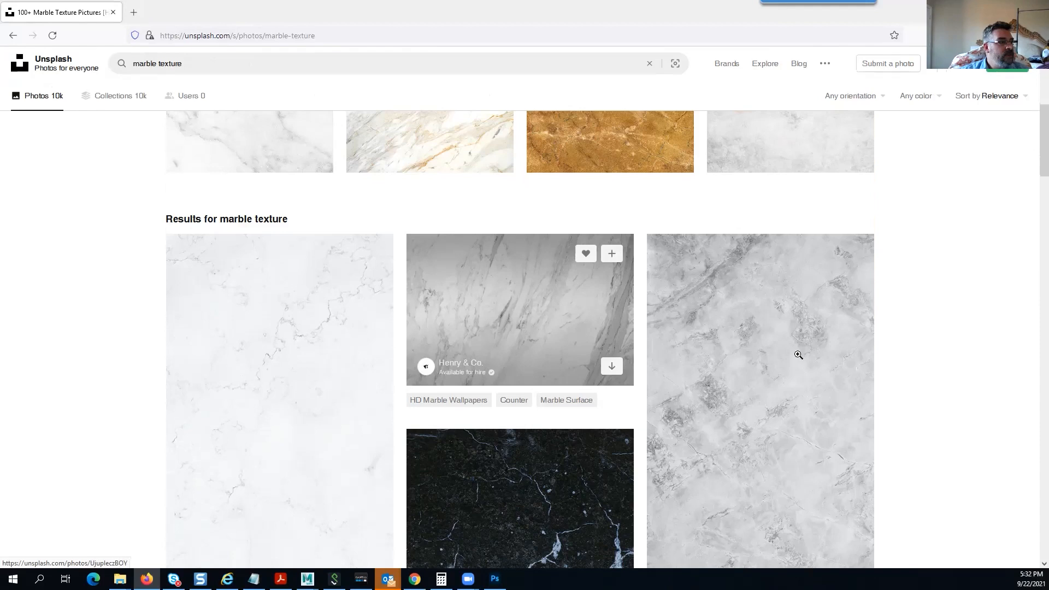
pyautogui.scroll(-1, 618, 395)
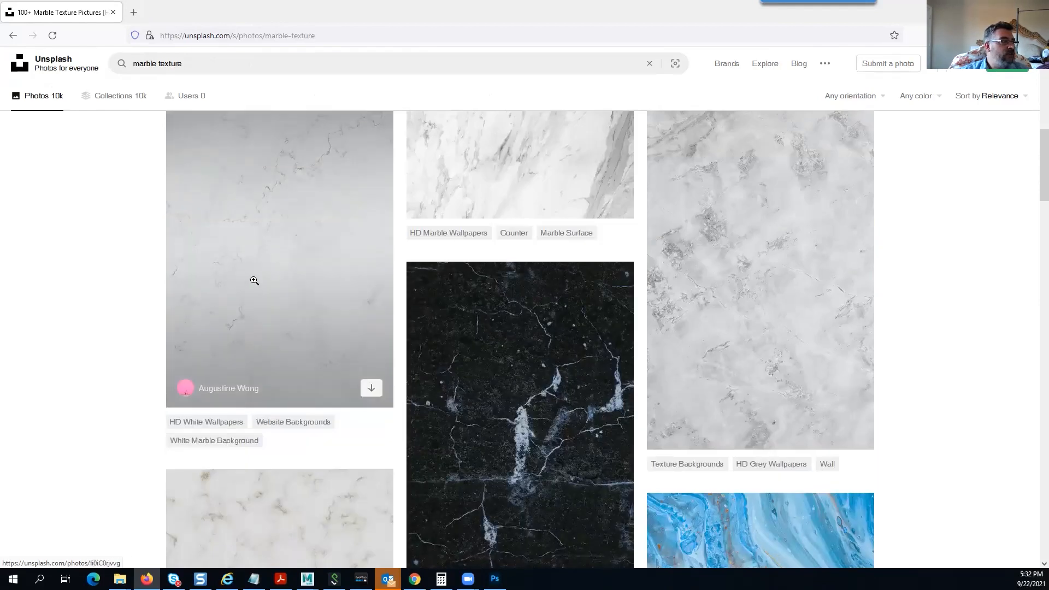
pyautogui.scroll(-3, 254, 280)
pyautogui.scroll(3, 358, 256)
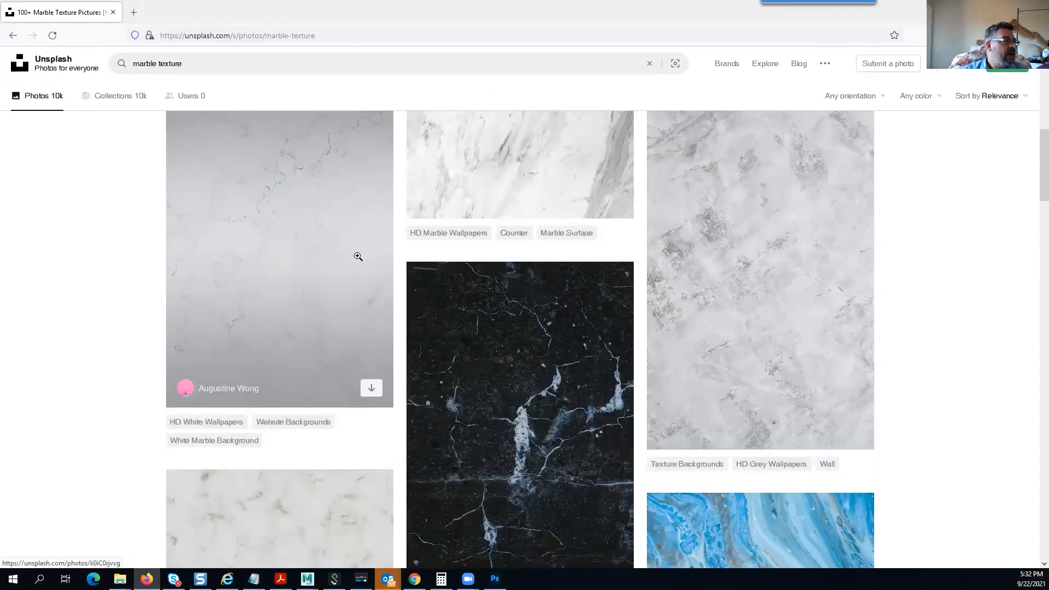
pyautogui.scroll(-3, 284, 431)
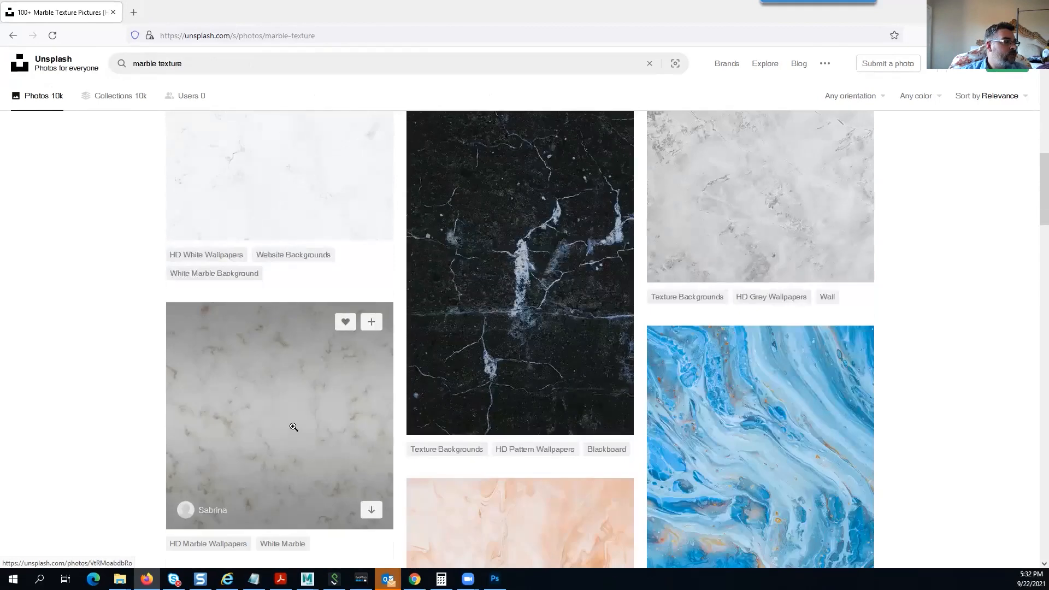
pyautogui.scroll(4, 294, 427)
pyautogui.scroll(-7, 862, 420)
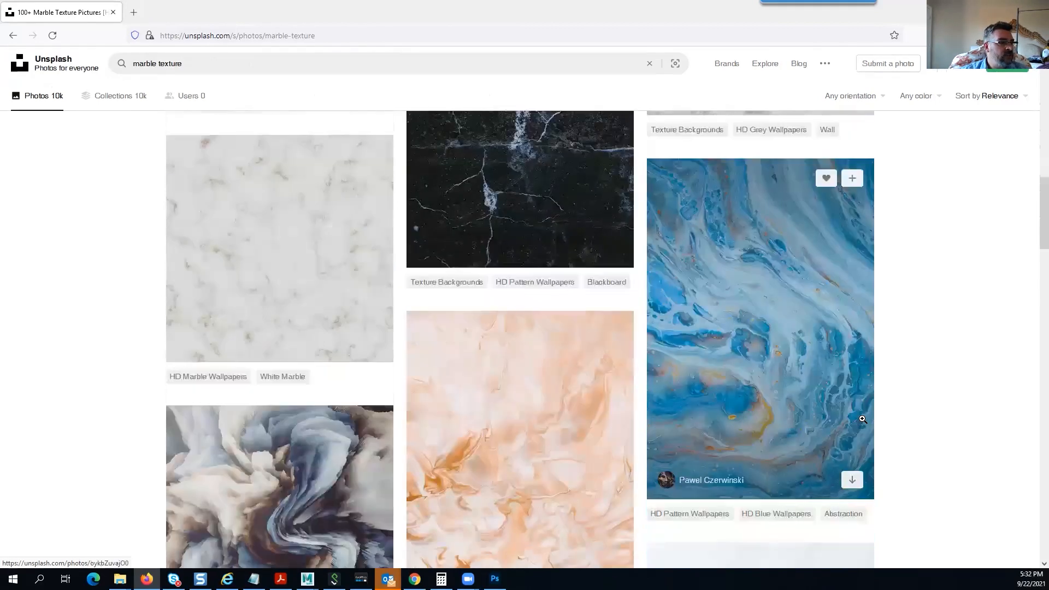
pyautogui.scroll(-3, 862, 420)
pyautogui.scroll(-3, 709, 452)
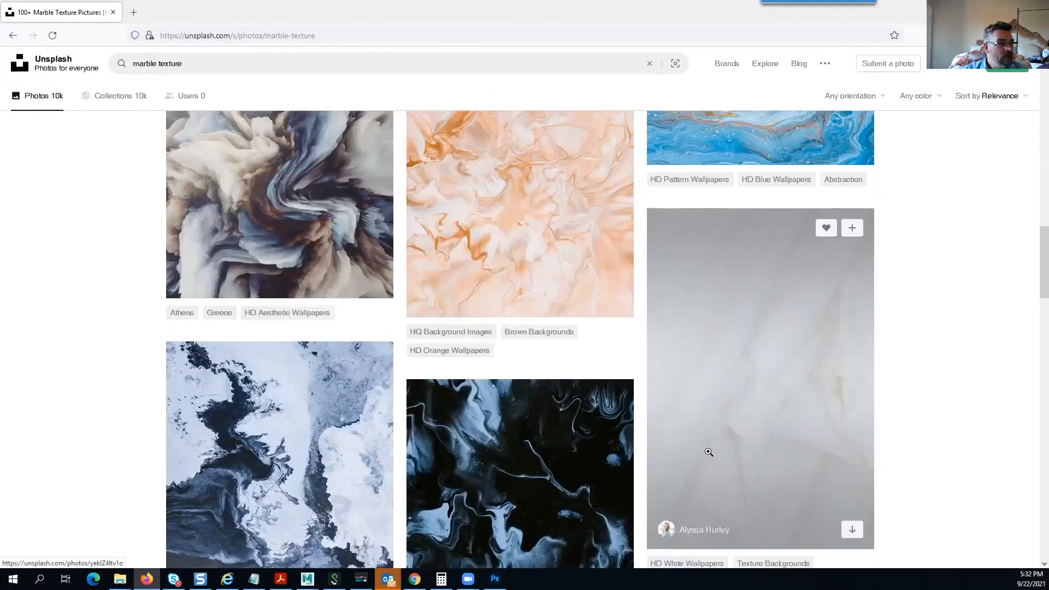
pyautogui.scroll(-7, 709, 452)
pyautogui.scroll(3, 475, 423)
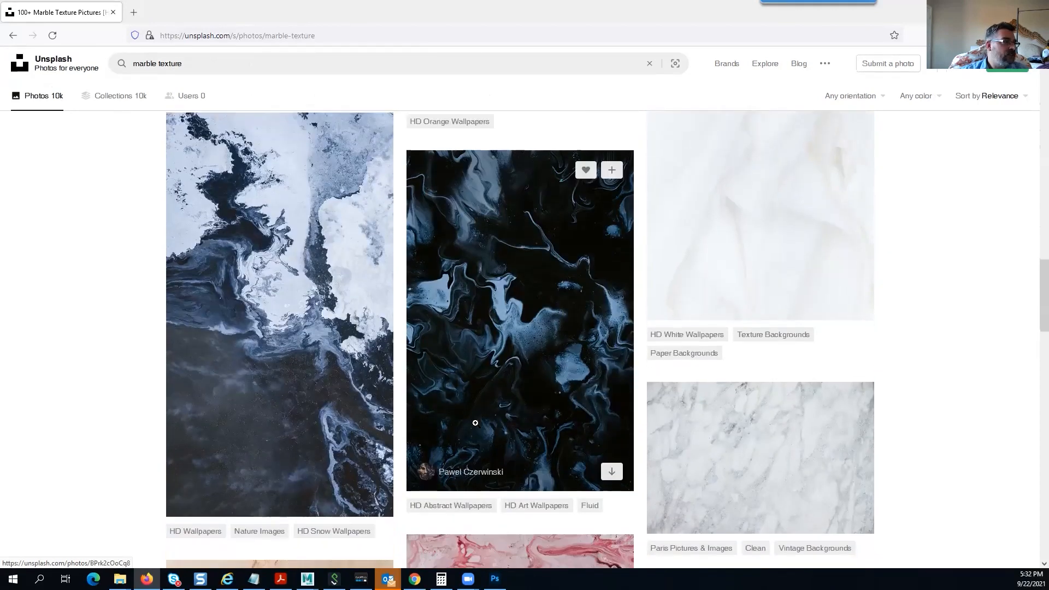
pyautogui.scroll(-5, 475, 423)
pyautogui.scroll(1, 741, 422)
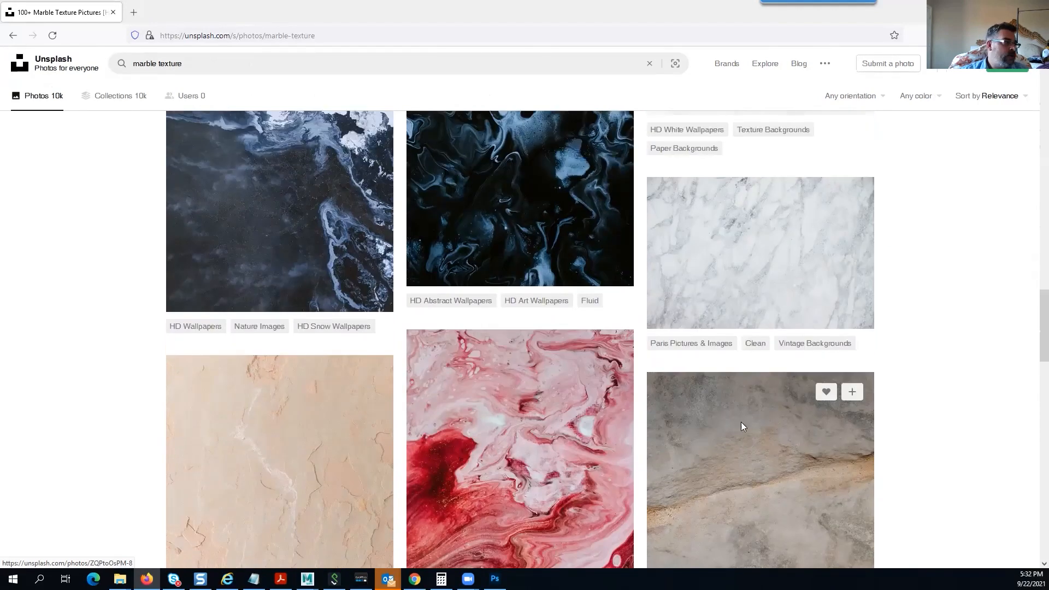
pyautogui.scroll(13, 632, 386)
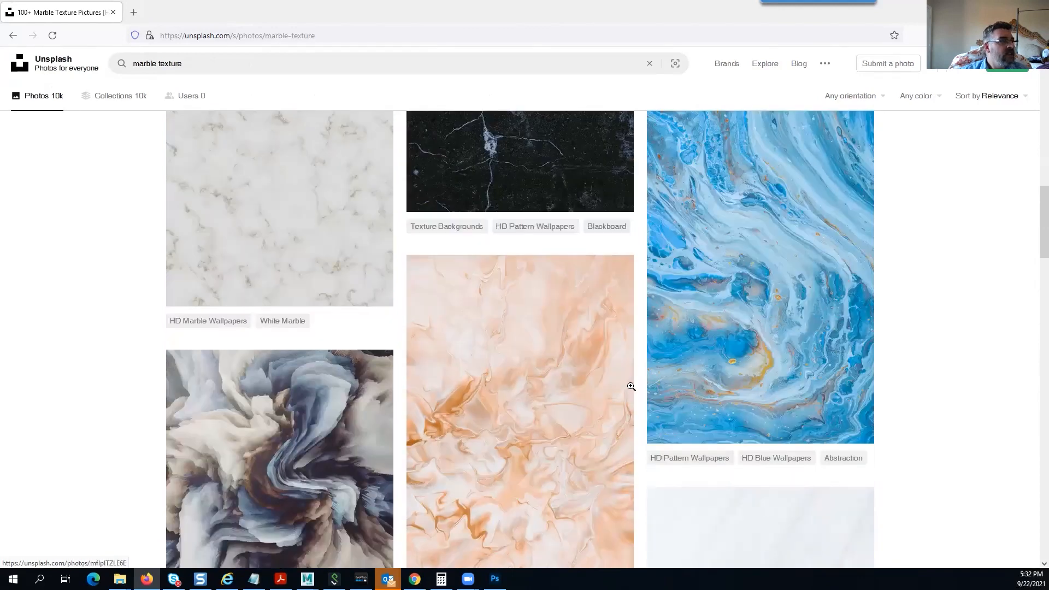
pyautogui.scroll(3, 317, 375)
pyautogui.scroll(4, 317, 394)
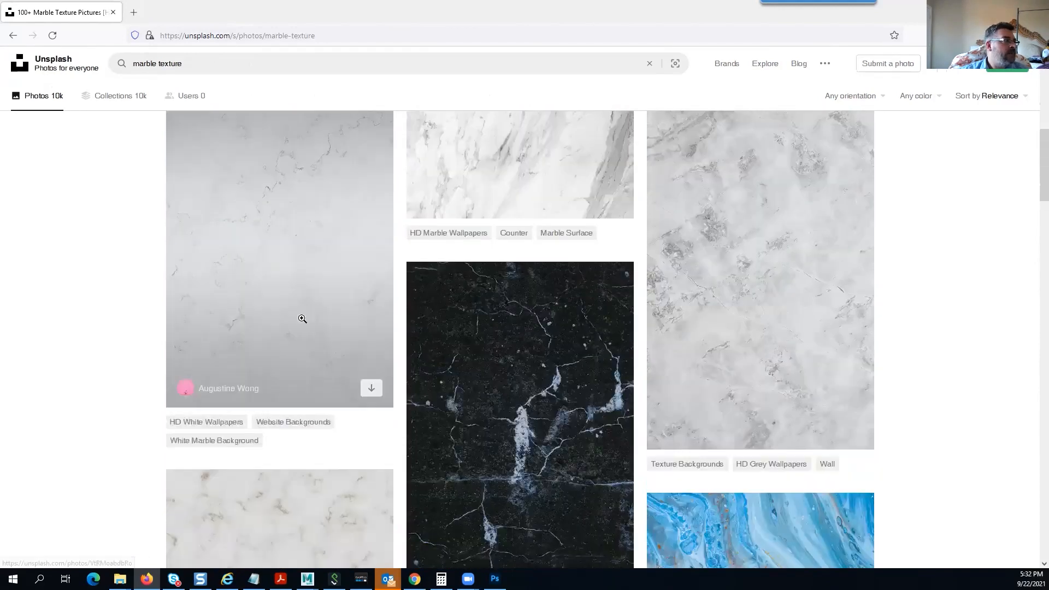
pyautogui.scroll(4, 302, 319)
pyautogui.scroll(-2, 303, 350)
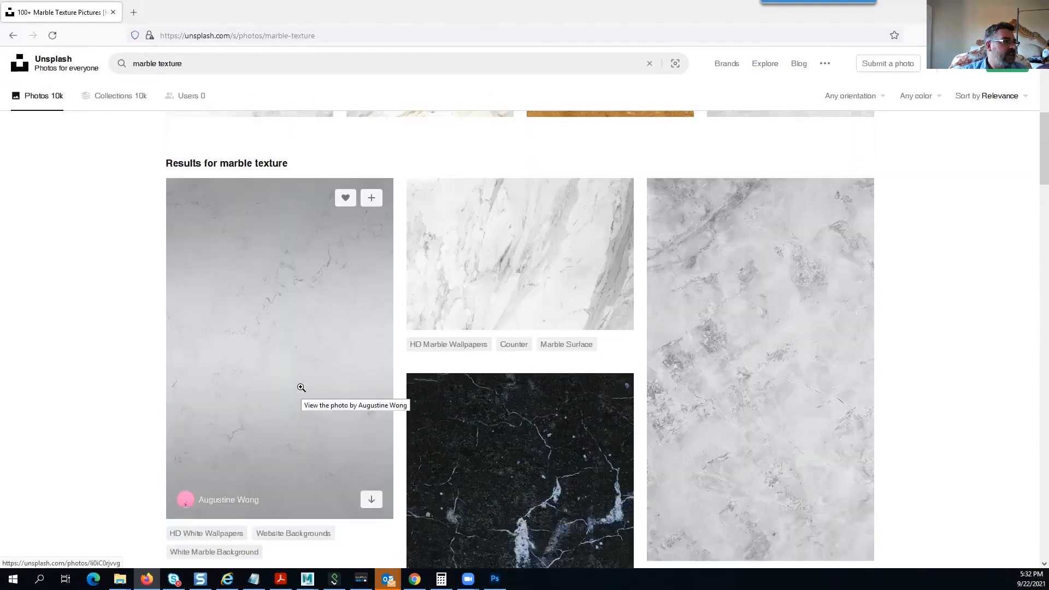
# Open the white marble photo with thin grey veins, the first regular search result, and enlarge it to check its detail
pyautogui.click(308, 350)
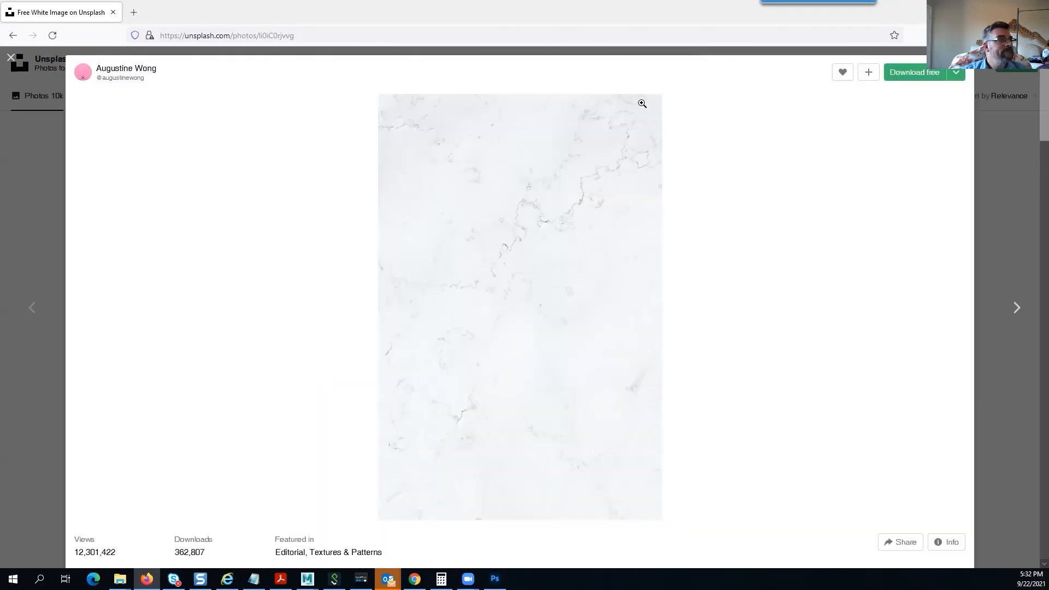
pyautogui.click(517, 301)
pyautogui.scroll(-1, 761, 313)
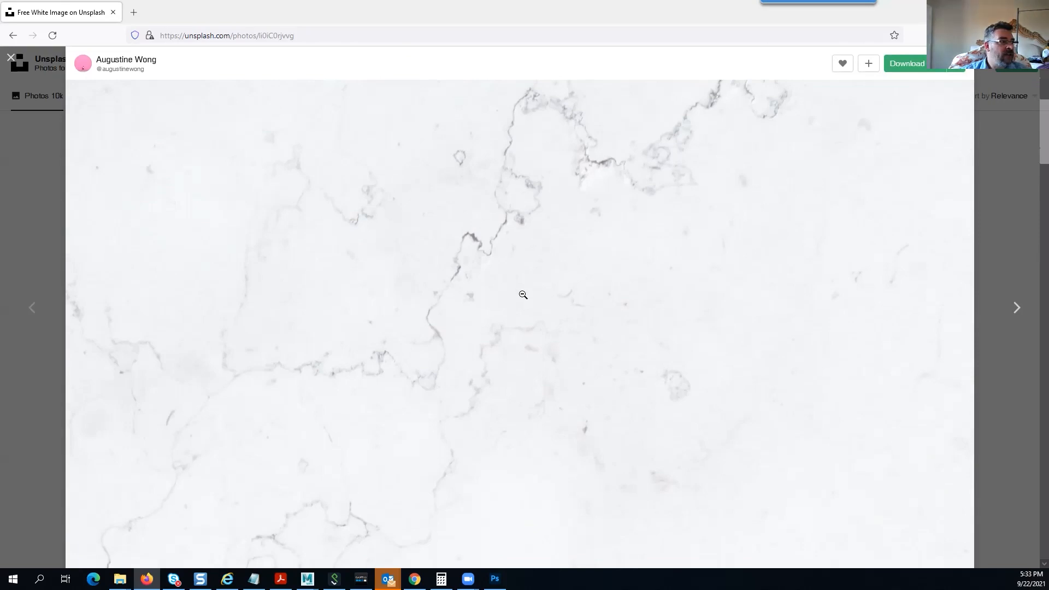
pyautogui.scroll(3, 562, 297)
# Download the white marble photo as a JPEG, choosing to save the file
pyautogui.click(955, 73)
pyautogui.click(895, 168)
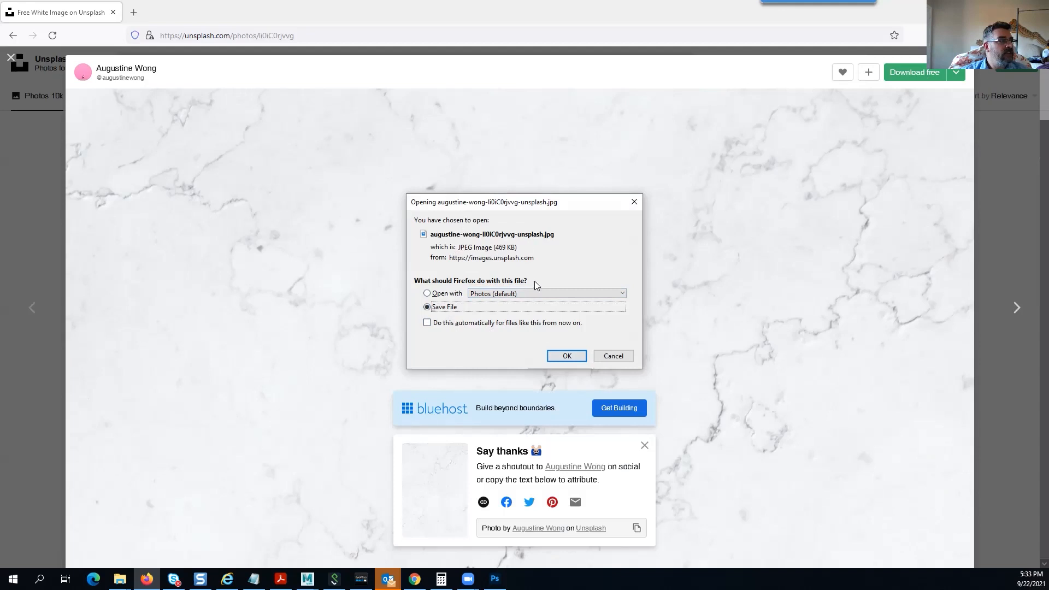
pyautogui.click(570, 295)
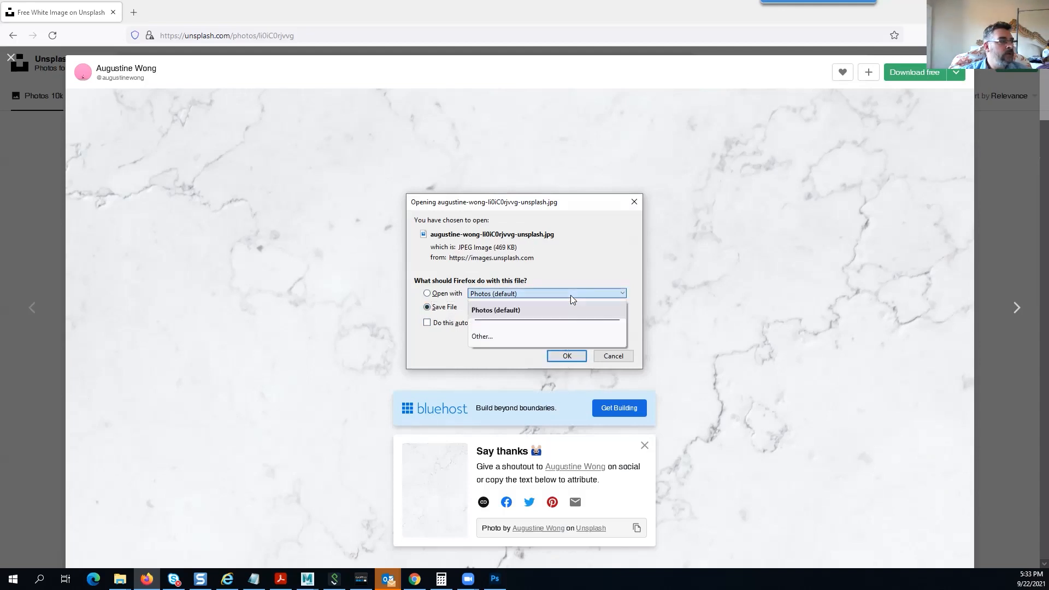
pyautogui.click(571, 295)
pyautogui.click(566, 355)
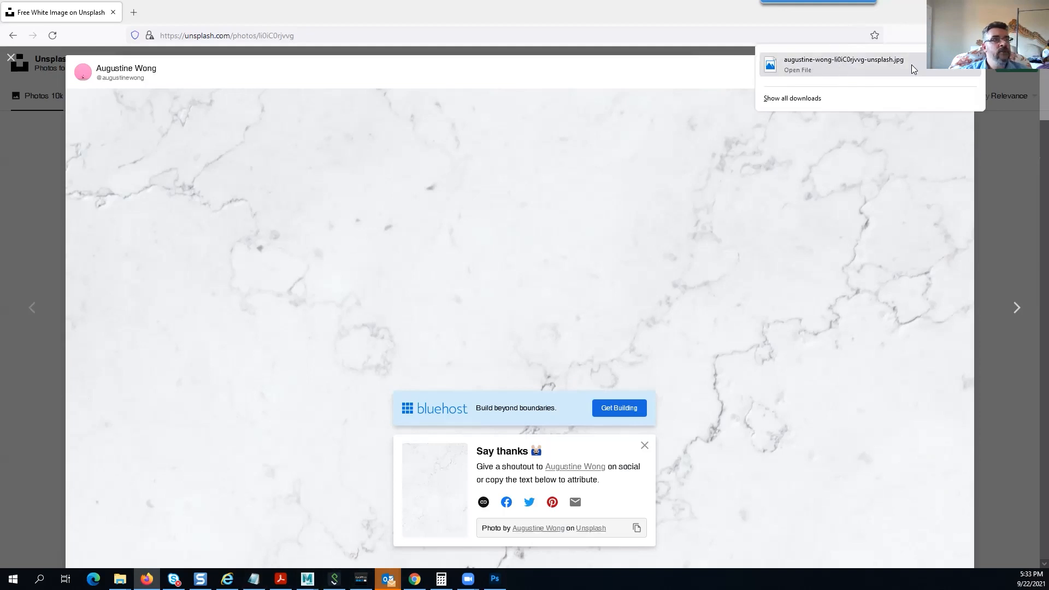
# Show the downloaded marble JPEG in the Downloads folder and copy the file
pyautogui.click(970, 66)
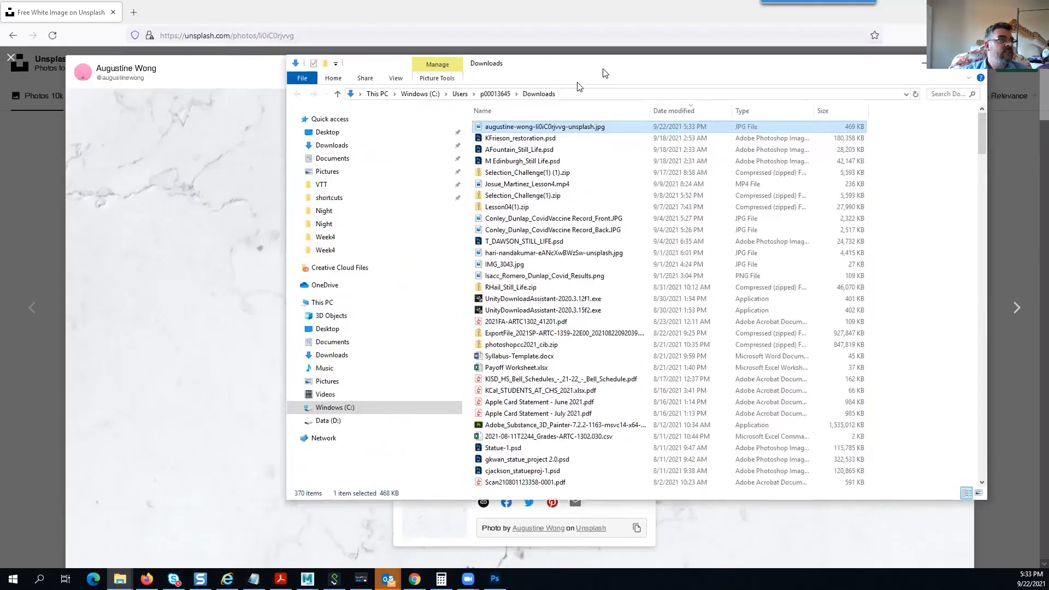
pyautogui.moveTo(605, 73); pyautogui.dragTo(580, 86)
pyautogui.click(497, 153)
pyautogui.click(496, 142)
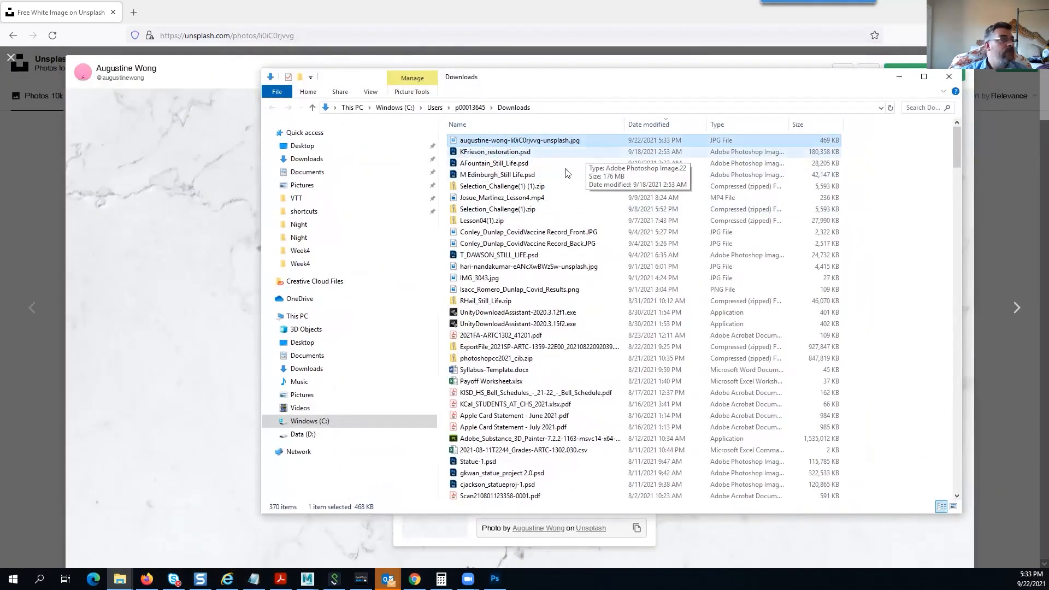
# Go to the Statue folder inside the Digital_Imaging_I course folder
pyautogui.click(301, 251)
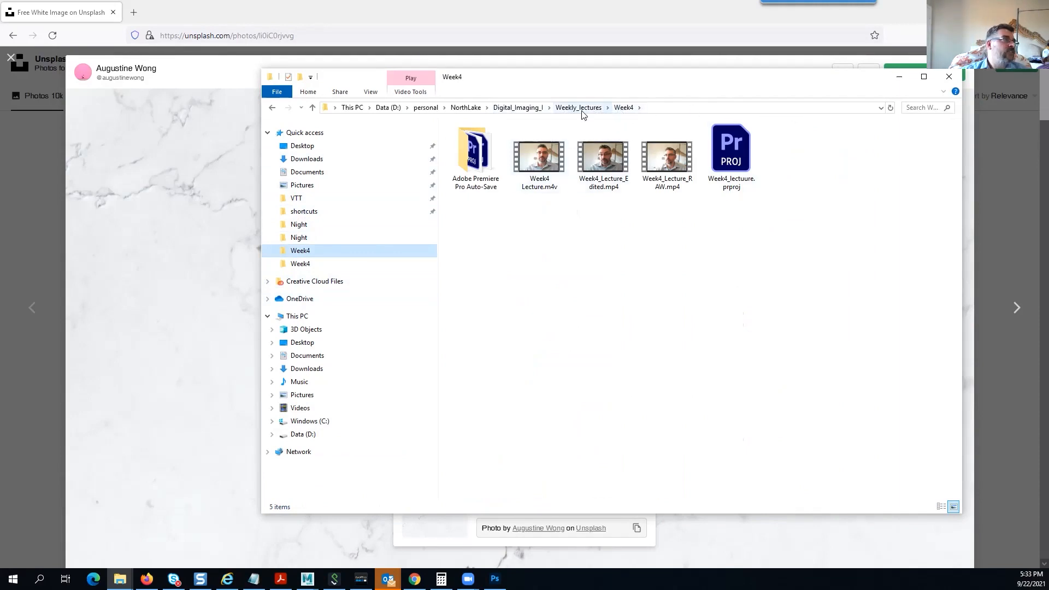
pyautogui.click(519, 109)
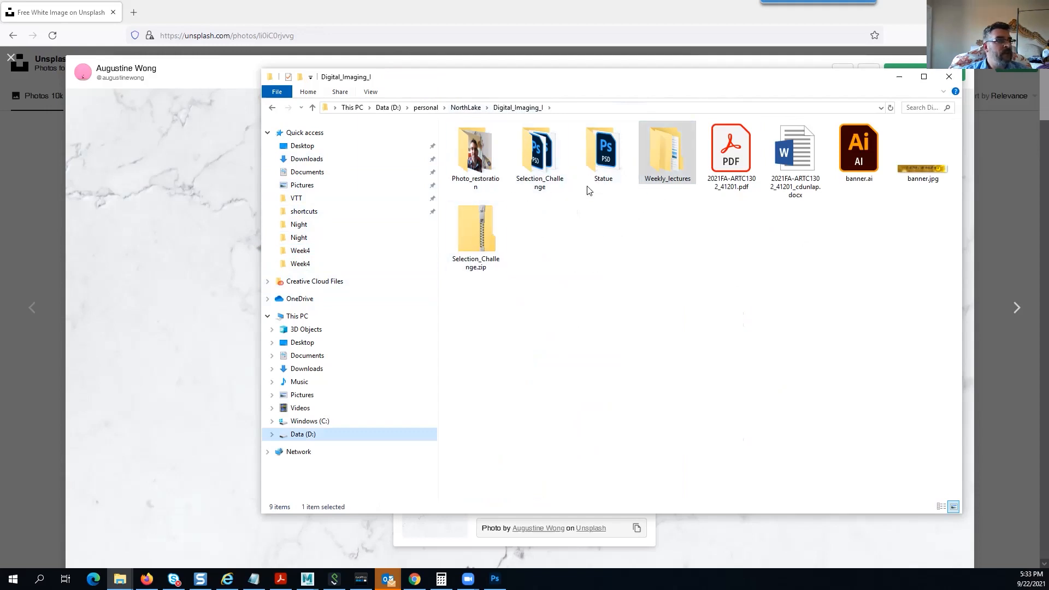
pyautogui.click(600, 158)
pyautogui.doubleClick(600, 159)
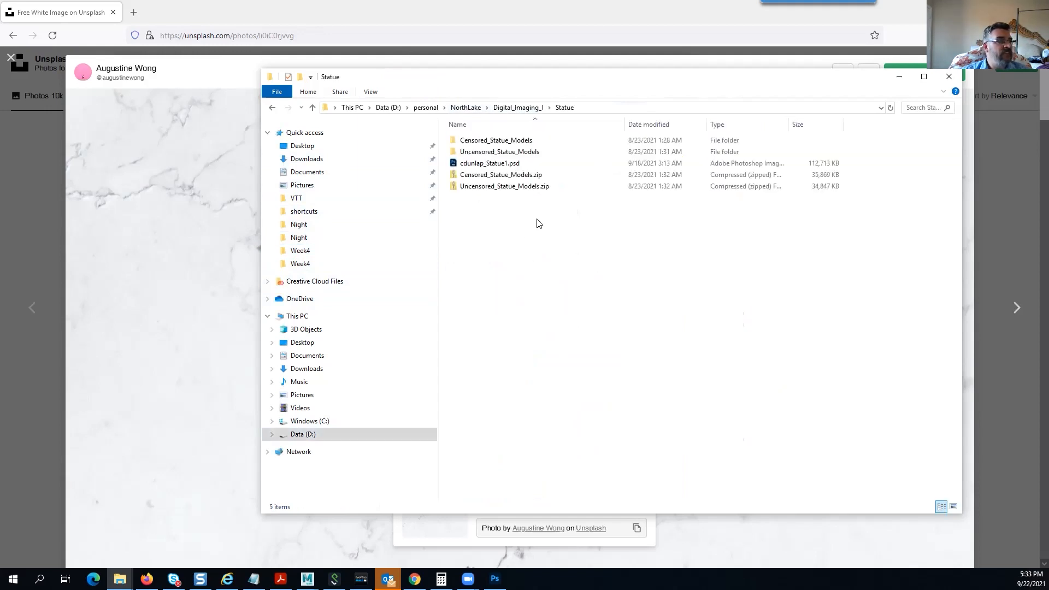
# Create a new folder named Custom_brush inside the Statue folder
pyautogui.rightClick(484, 209)
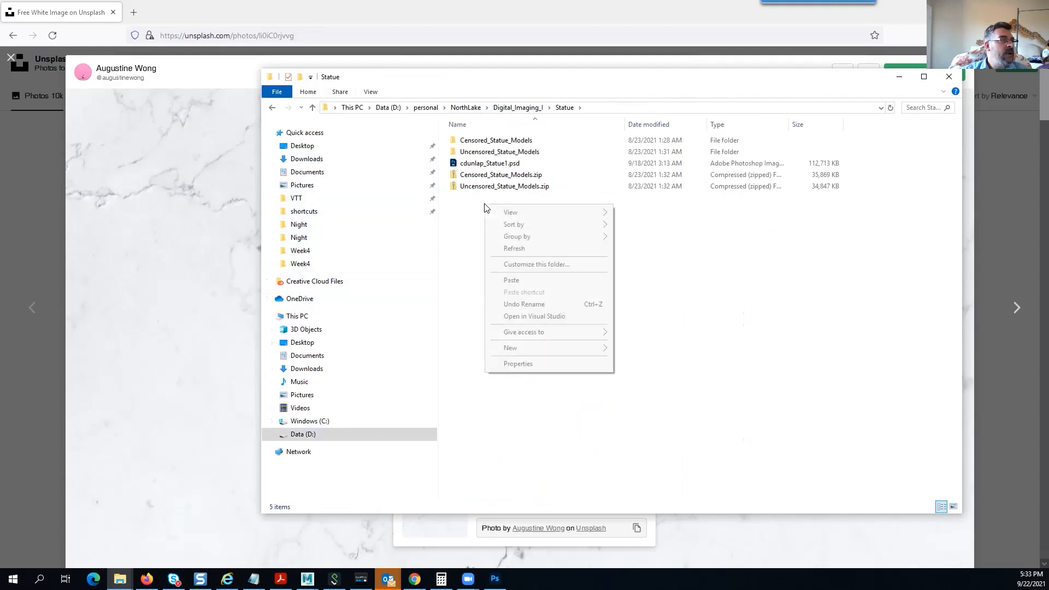
pyautogui.moveTo(543, 348)
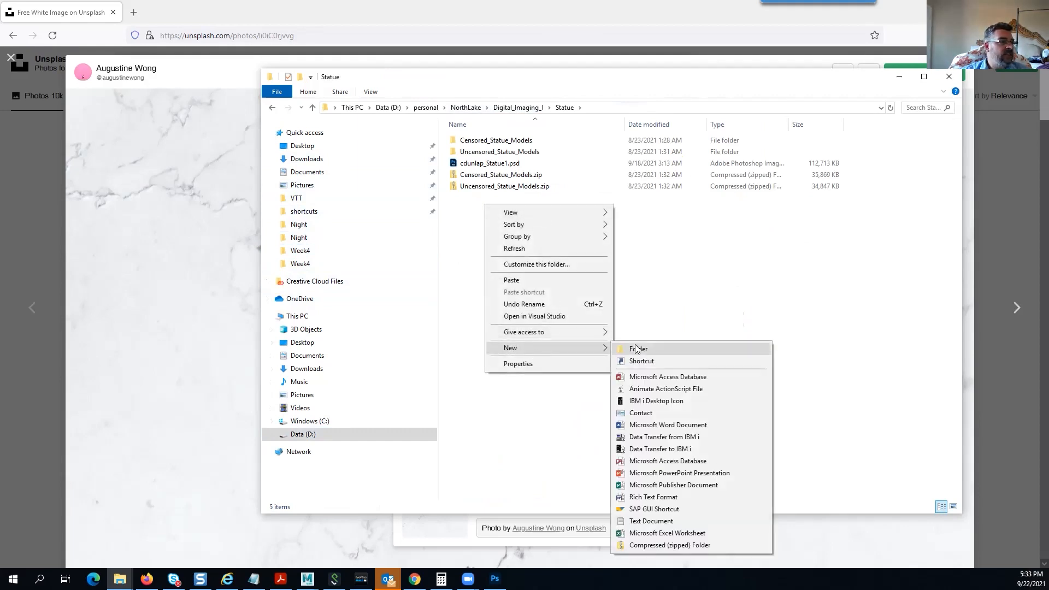
pyautogui.click(637, 349)
pyautogui.write('Custom')
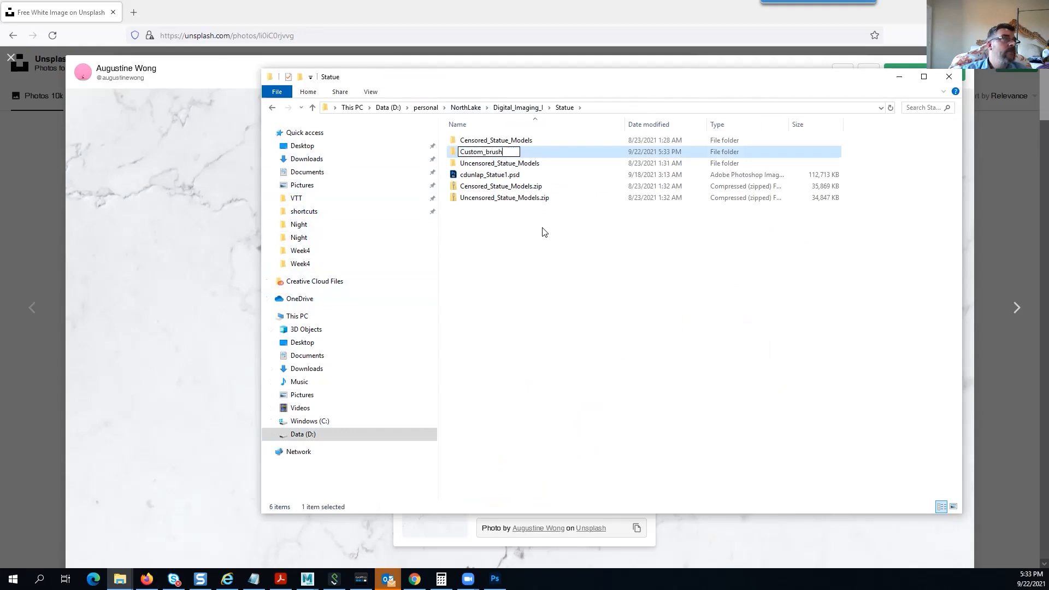
pyautogui.write('_brush')
pyautogui.press('Return')
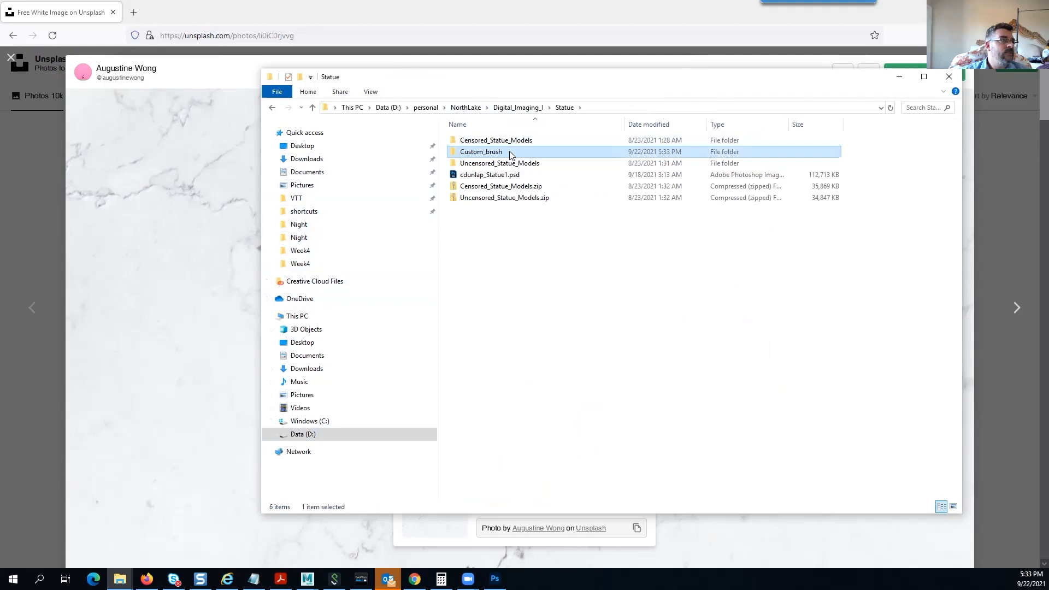
# Paste the marble JPEG into the Custom_brush folder and open it with Adobe Photoshop 2021
pyautogui.press('Return')
pyautogui.hotkey('ctrl', 'v')
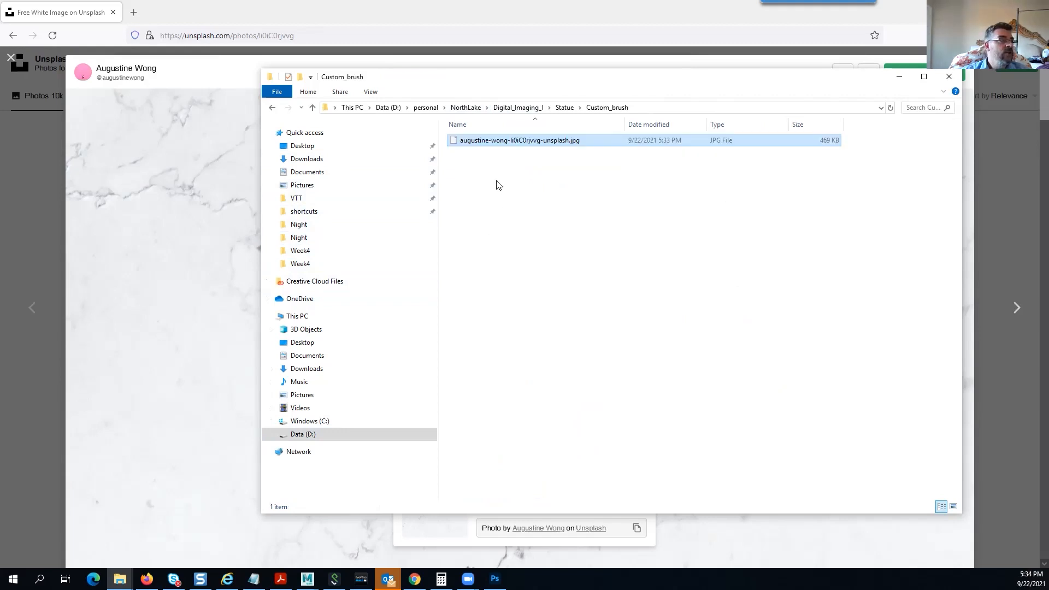
pyautogui.rightClick(542, 143)
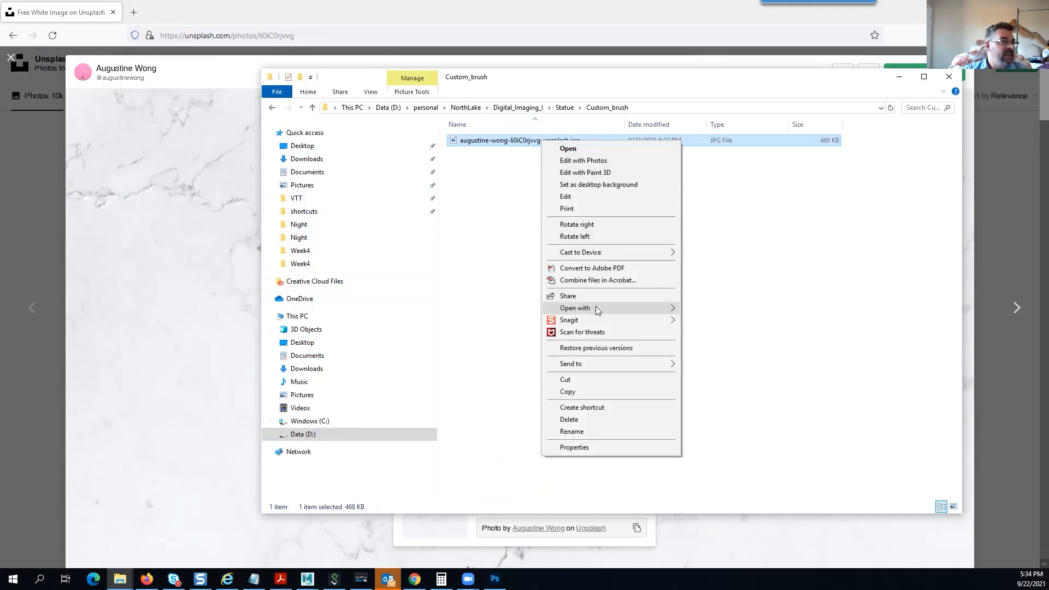
pyautogui.moveTo(595, 308)
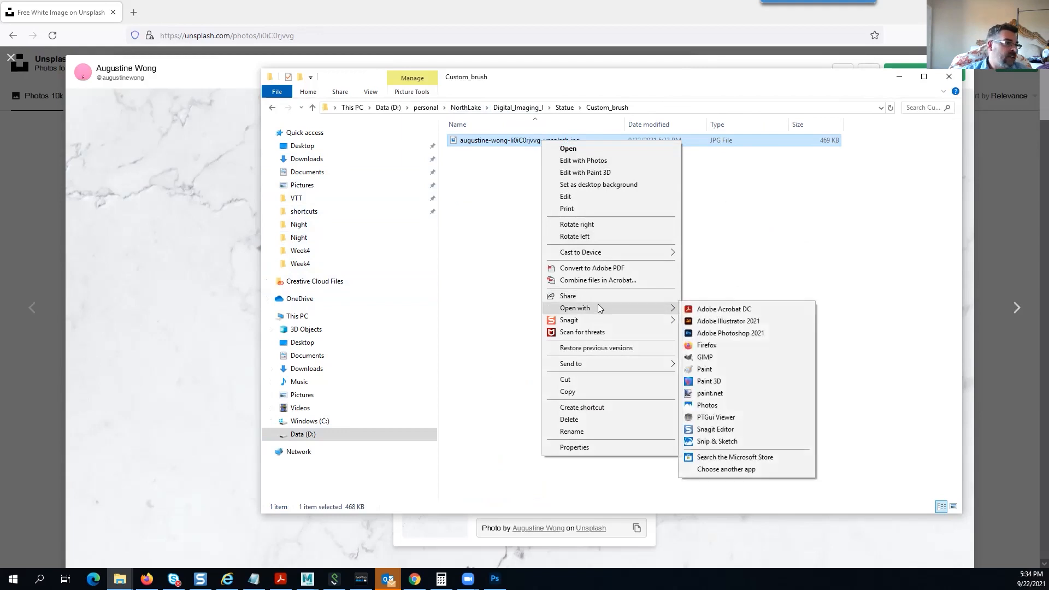
pyautogui.click(730, 333)
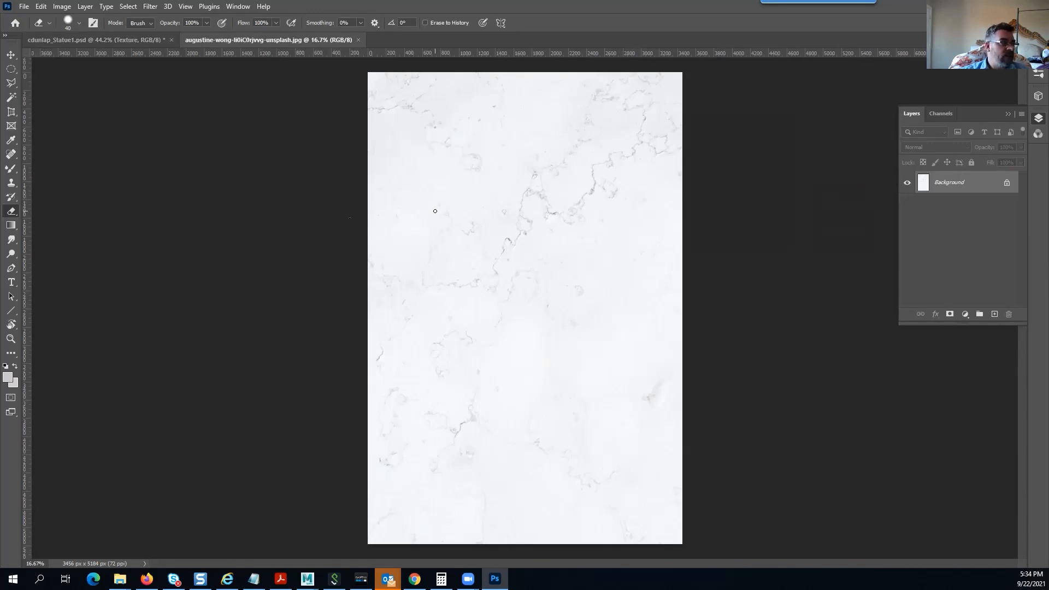
# Start a new document measured in pixels, with width and height both set to 2000
pyautogui.click(23, 7)
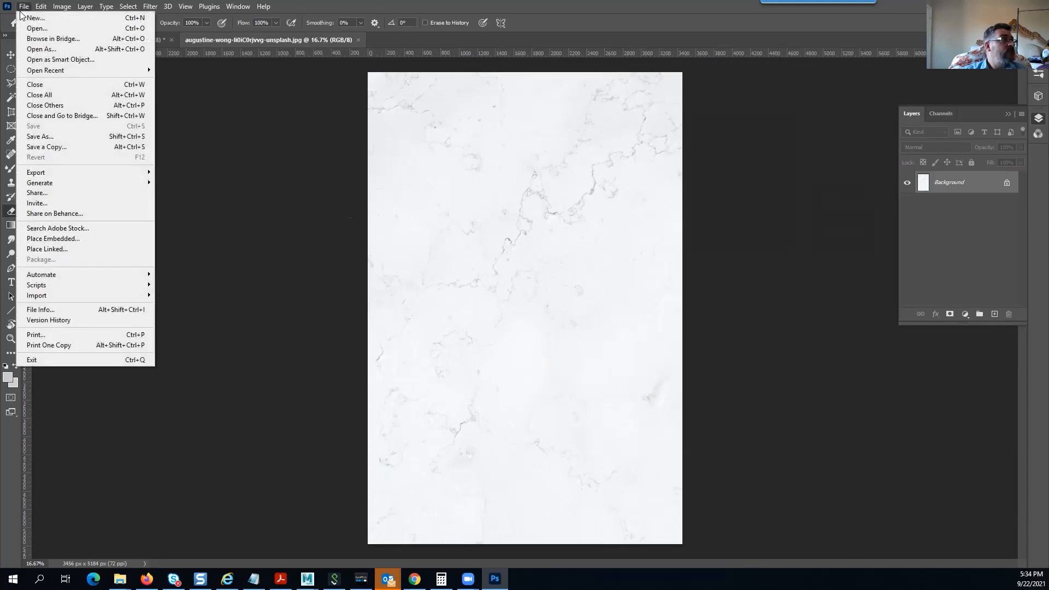
pyautogui.click(25, 17)
pyautogui.moveTo(473, 77); pyautogui.dragTo(565, 109)
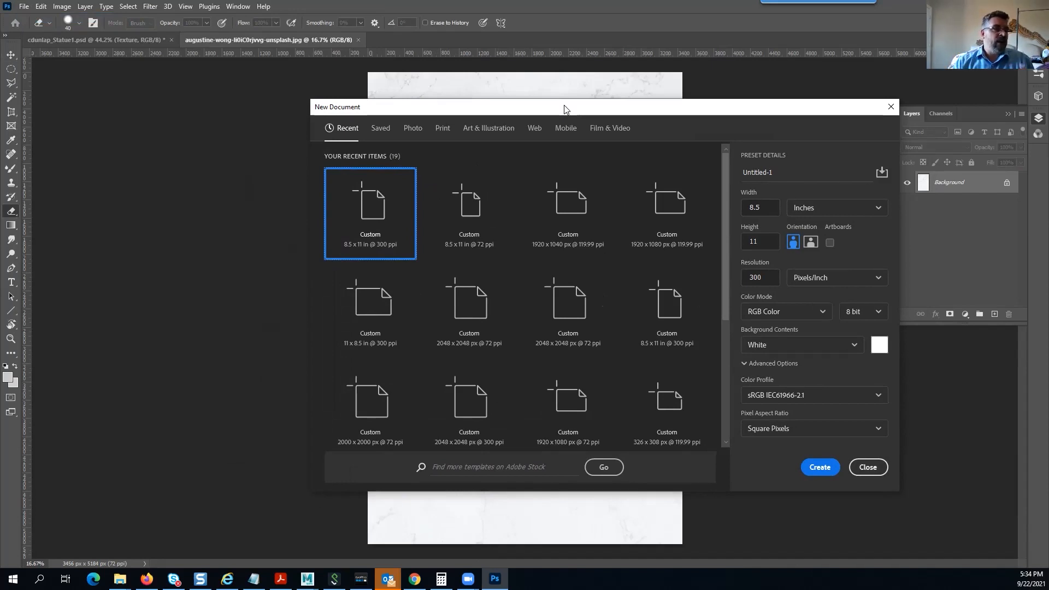
pyautogui.click(815, 212)
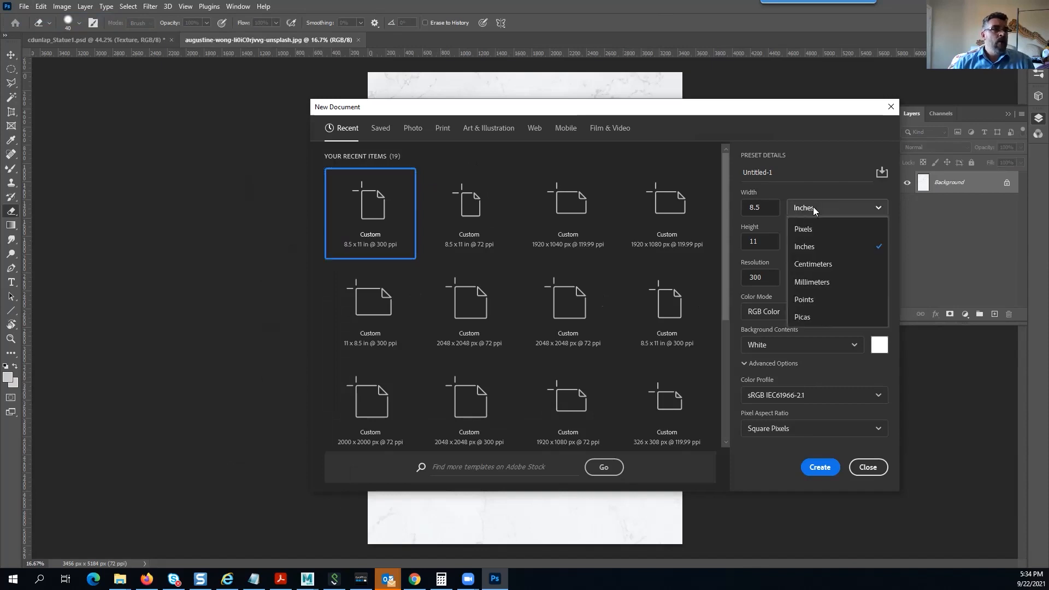
pyautogui.click(808, 231)
pyautogui.doubleClick(761, 208)
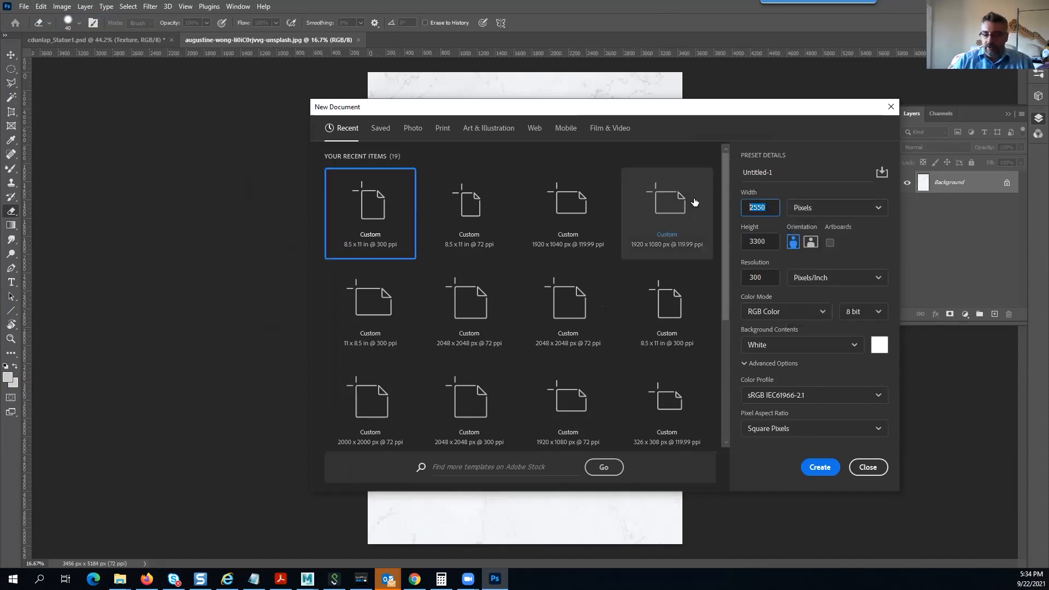
pyautogui.write('1')
pyautogui.press('BackSpace')
pyautogui.write('2000')
pyautogui.click(726, 235)
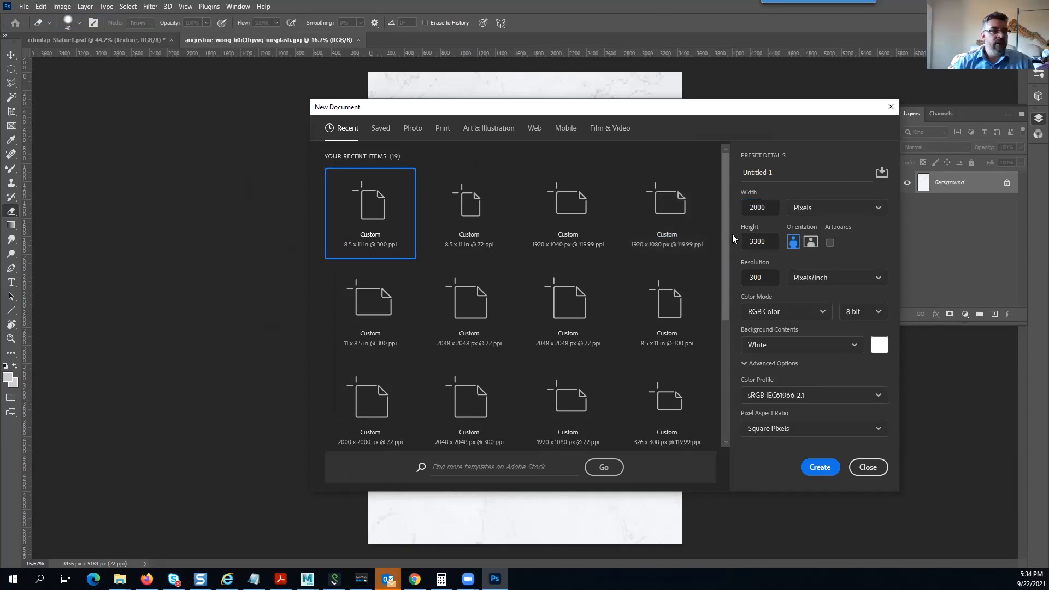
pyautogui.moveTo(768, 241); pyautogui.dragTo(753, 243)
pyautogui.write('2000')
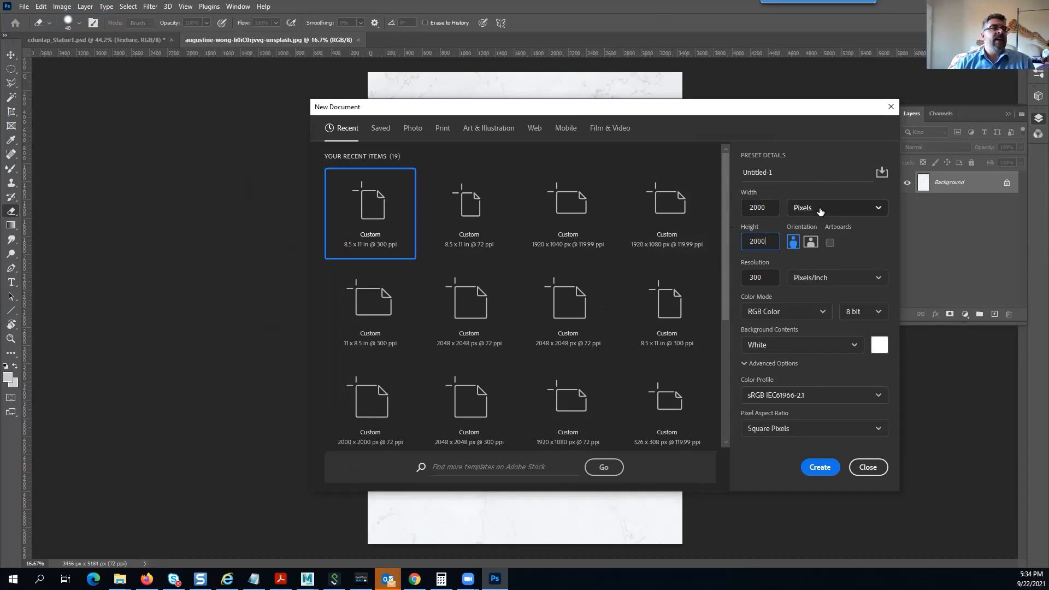
pyautogui.click(820, 209)
pyautogui.click(820, 209)
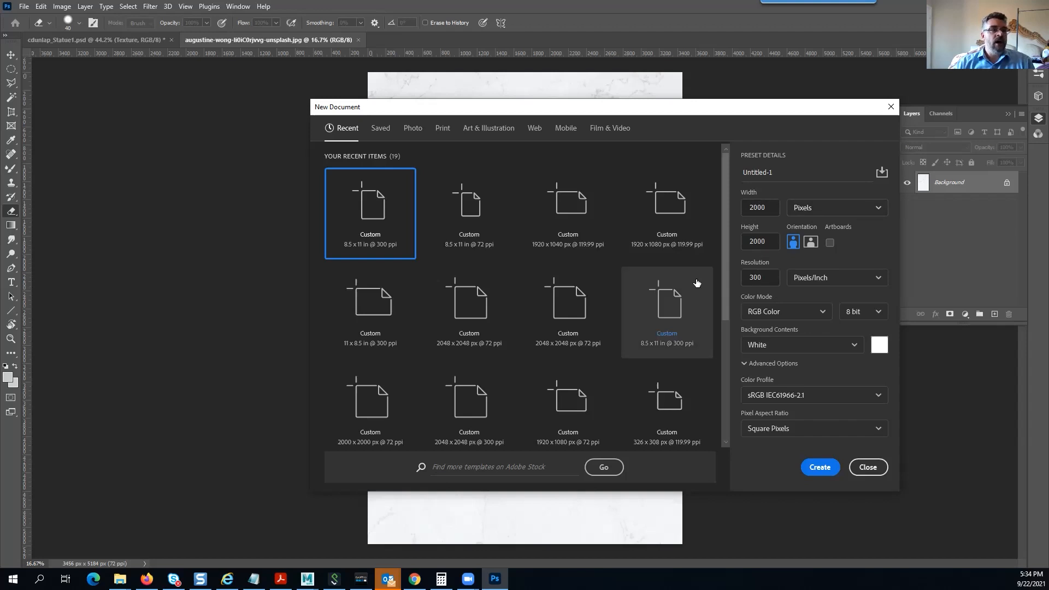
# Set the new document's resolution to 72 pixels/inch and colour profile to Don't Color Manage, and create it
pyautogui.moveTo(765, 279); pyautogui.dragTo(743, 273)
pyautogui.write('72')
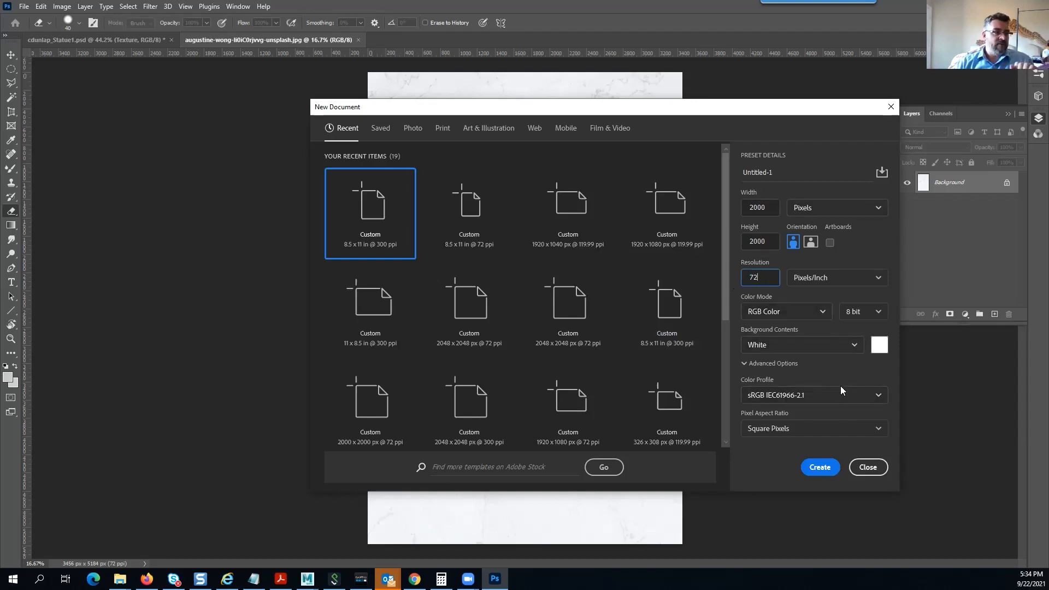
pyautogui.click(791, 395)
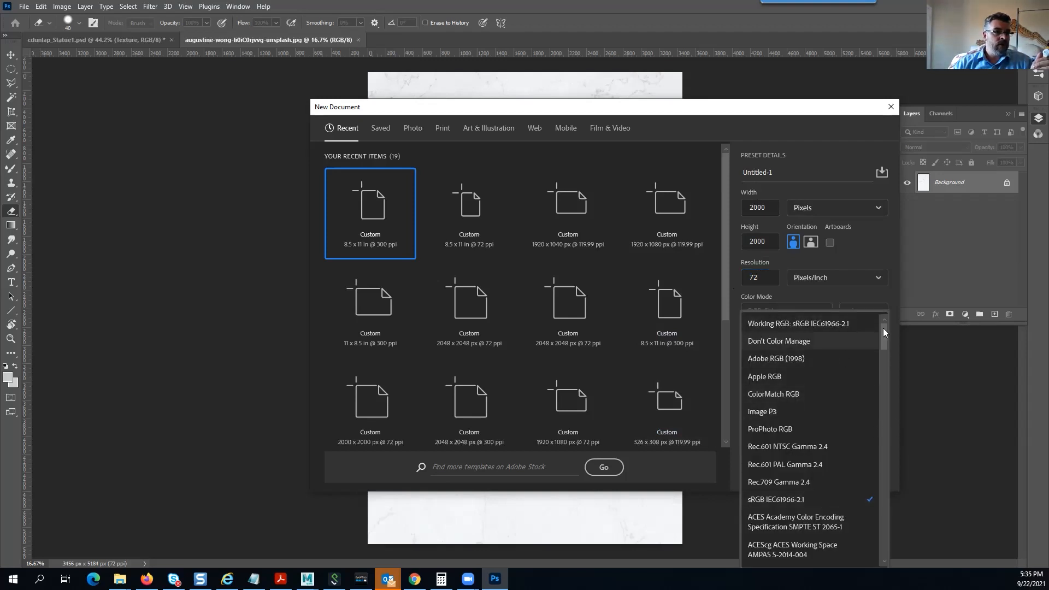
pyautogui.click(778, 346)
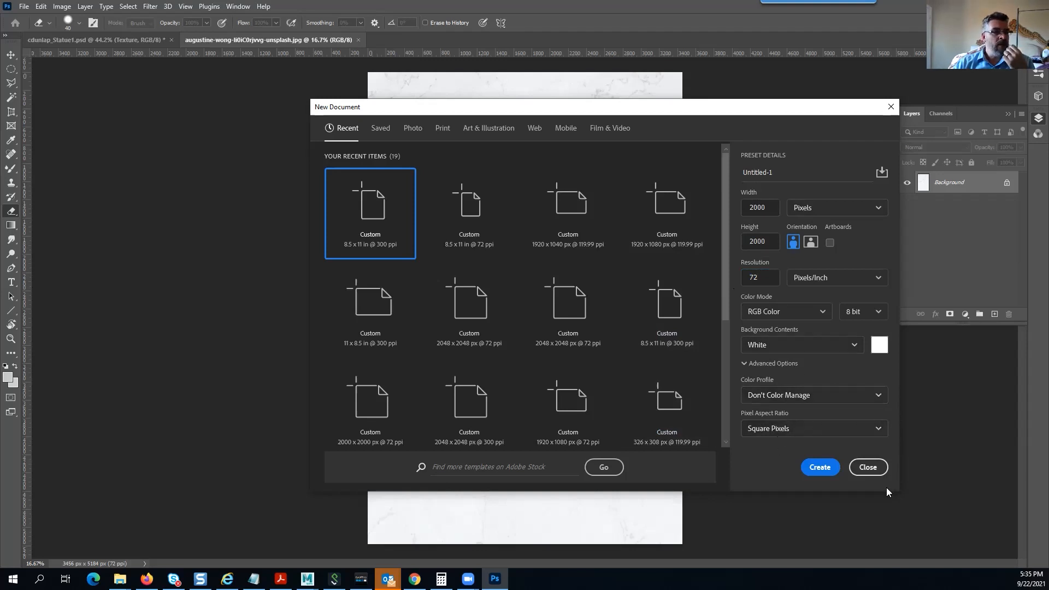
pyautogui.click(820, 468)
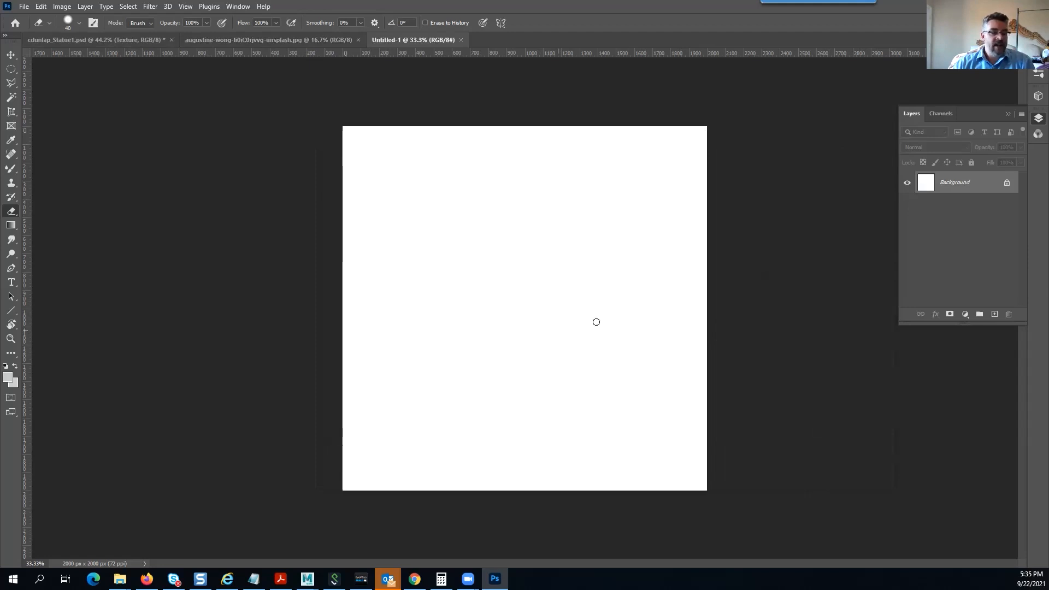
# Enlarge the Eraser's brush tip to 700 pixels over the blank canvas
pyautogui.press(']')
pyautogui.press(']')
pyautogui.press(']')
pyautogui.press(']')
pyautogui.press(']')
pyautogui.press(']')
pyautogui.press(']')
pyautogui.press(']')
pyautogui.press(']')
pyautogui.press(']')
pyautogui.press(']')
pyautogui.press(']')
pyautogui.press(']')
pyautogui.press(']')
pyautogui.press(']')
pyautogui.press(']')
pyautogui.press(']')
pyautogui.press(']')
pyautogui.press(']')
pyautogui.press(']')
pyautogui.press(']')
pyautogui.press(']')
pyautogui.press(']')
pyautogui.press(']')
pyautogui.press(']')
pyautogui.press(']')
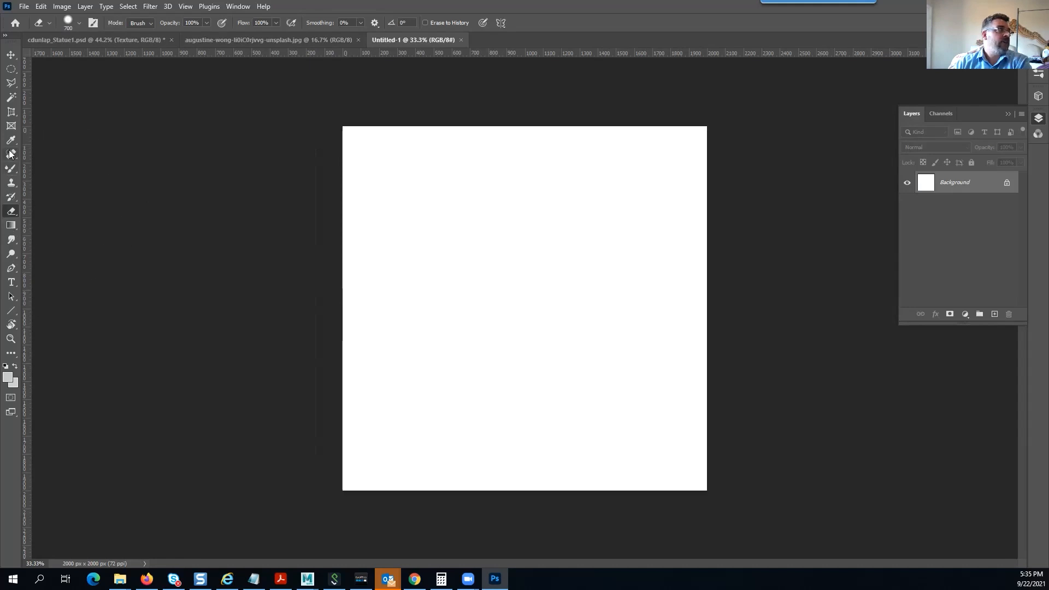
# Switch to the Mixer Brush and try larger tip sizes against the blank canvas, ending at 1100 pixels
pyautogui.press('b')
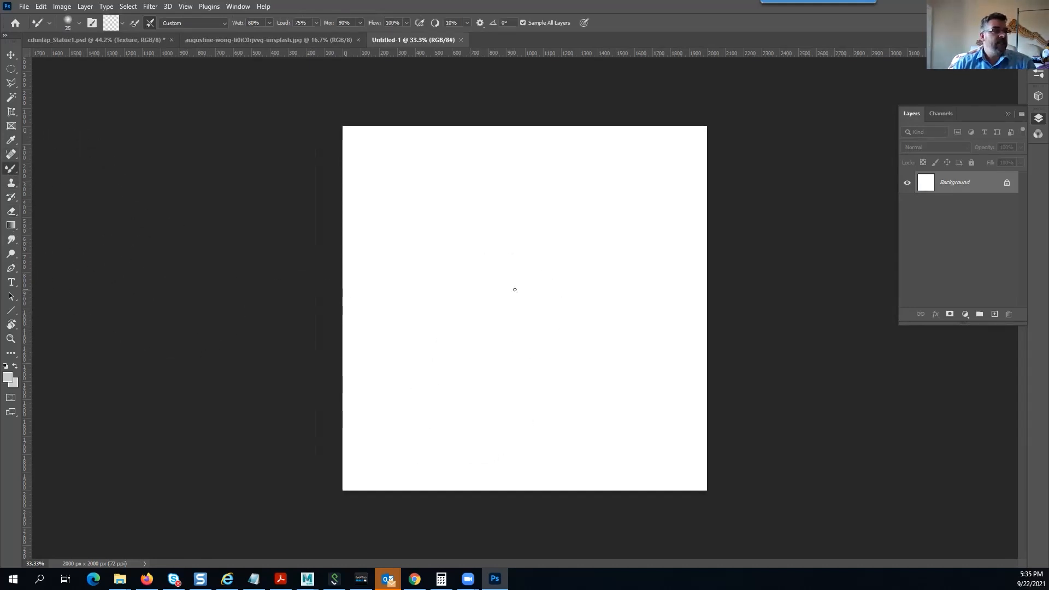
pyautogui.press(']')
pyautogui.press(']')
pyautogui.press(']')
pyautogui.press(']')
pyautogui.press(']')
pyautogui.press(']')
pyautogui.press(']')
pyautogui.press(']')
pyautogui.press(']')
pyautogui.press(']')
pyautogui.press(']')
pyautogui.press(']')
pyautogui.press(']')
pyautogui.press(']')
pyautogui.press(']')
pyautogui.press(']')
pyautogui.press(']')
pyautogui.press(']')
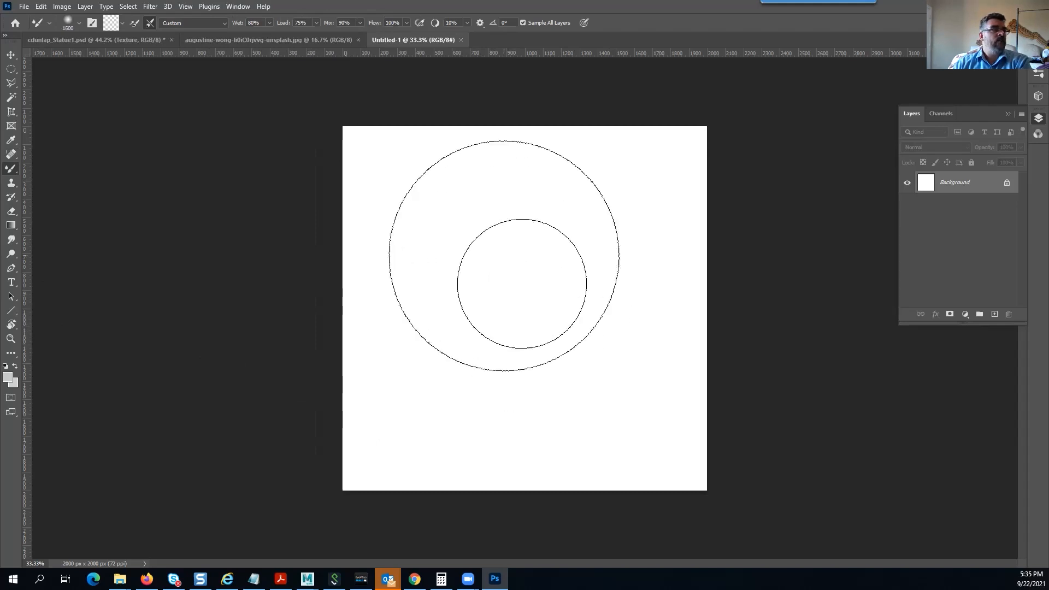
pyautogui.press(']')
pyautogui.press(']')
pyautogui.press(']')
pyautogui.press(']')
pyautogui.press(']')
pyautogui.press(']')
pyautogui.press('[')
pyautogui.press('[')
pyautogui.press('[')
pyautogui.press('[')
pyautogui.press('[')
pyautogui.press('[')
pyautogui.press('[')
pyautogui.press('[')
pyautogui.press('[')
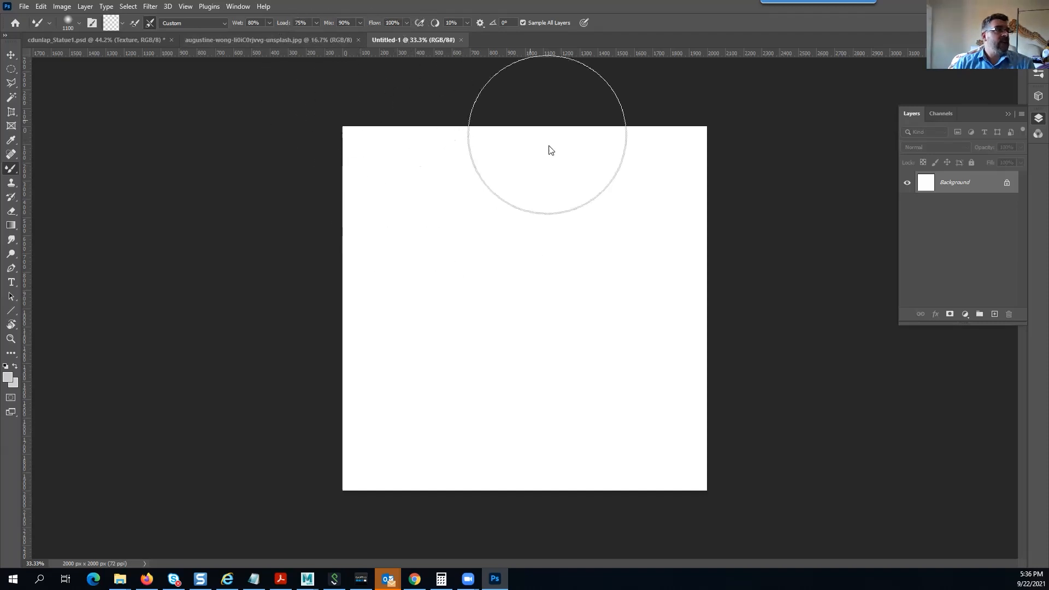
# Select the entire marble image in its own document and copy it to the clipboard
pyautogui.click(264, 41)
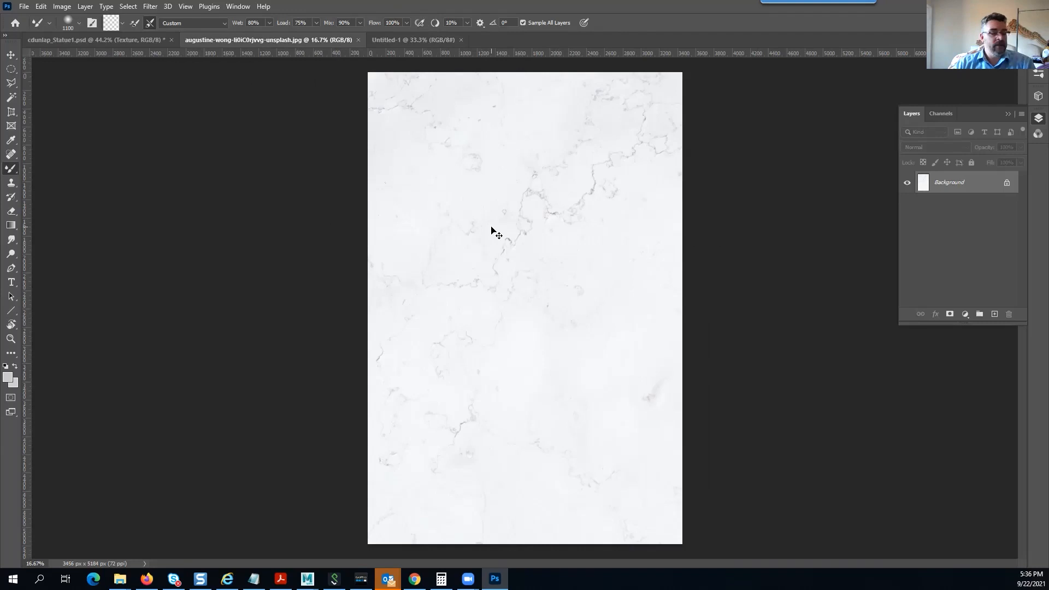
pyautogui.hotkey('ctrl', 'a')
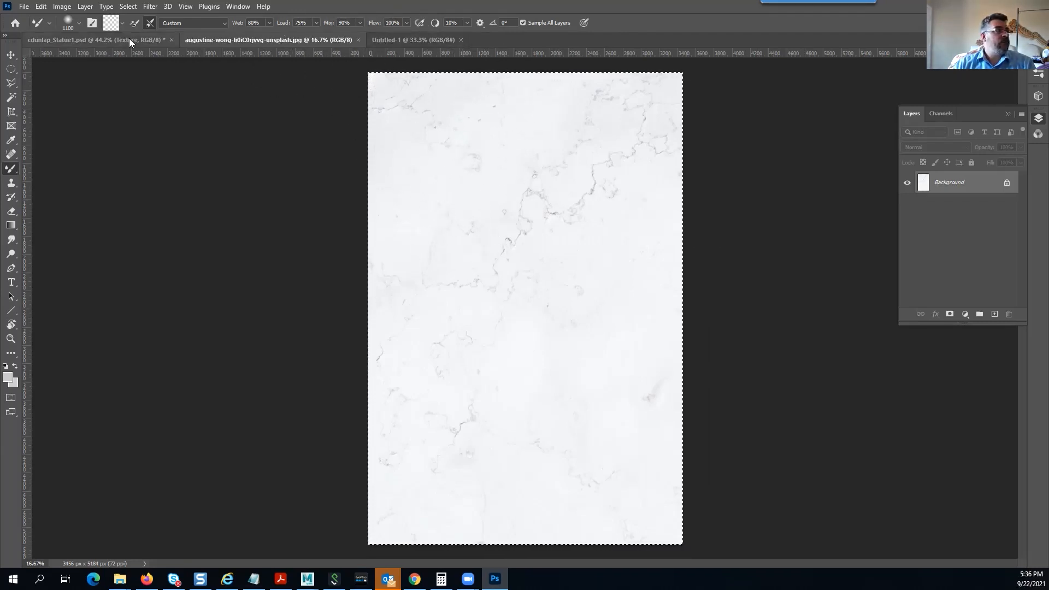
pyautogui.click(41, 6)
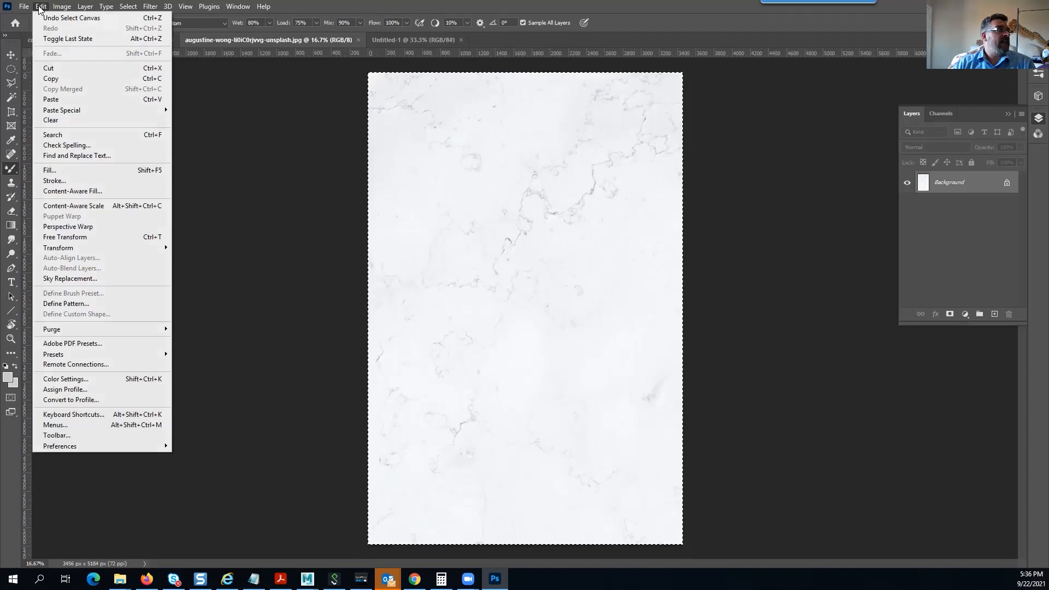
pyautogui.click(63, 82)
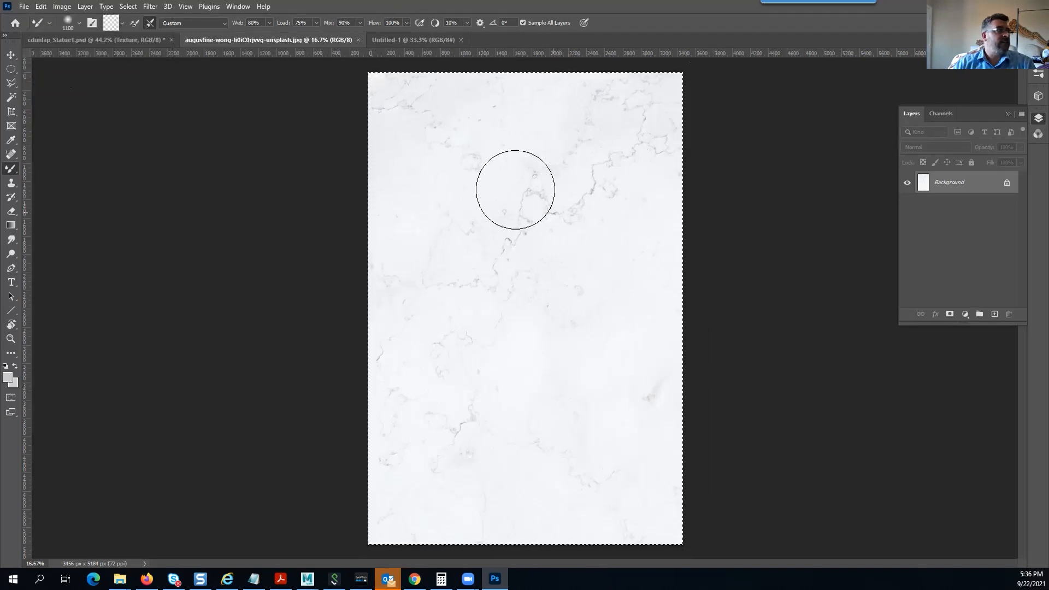
pyautogui.click(128, 7)
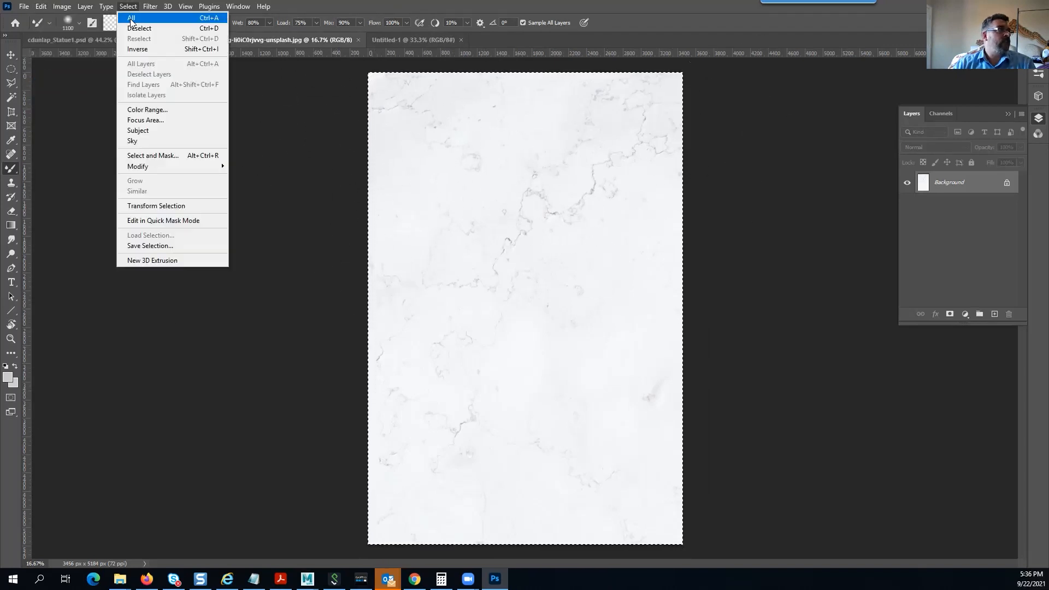
pyautogui.click(131, 19)
pyautogui.click(41, 6)
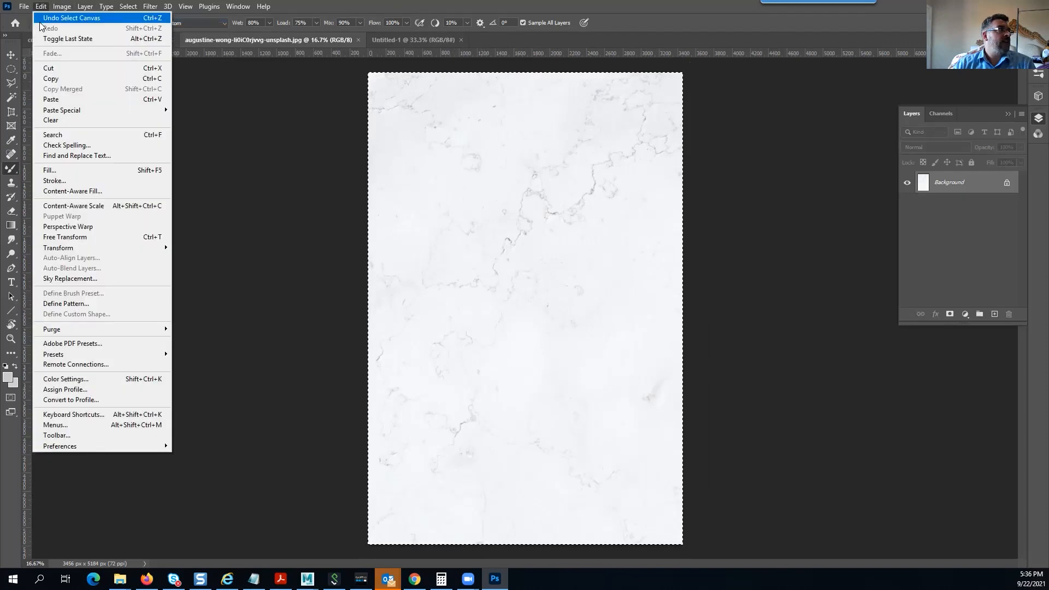
pyautogui.click(54, 78)
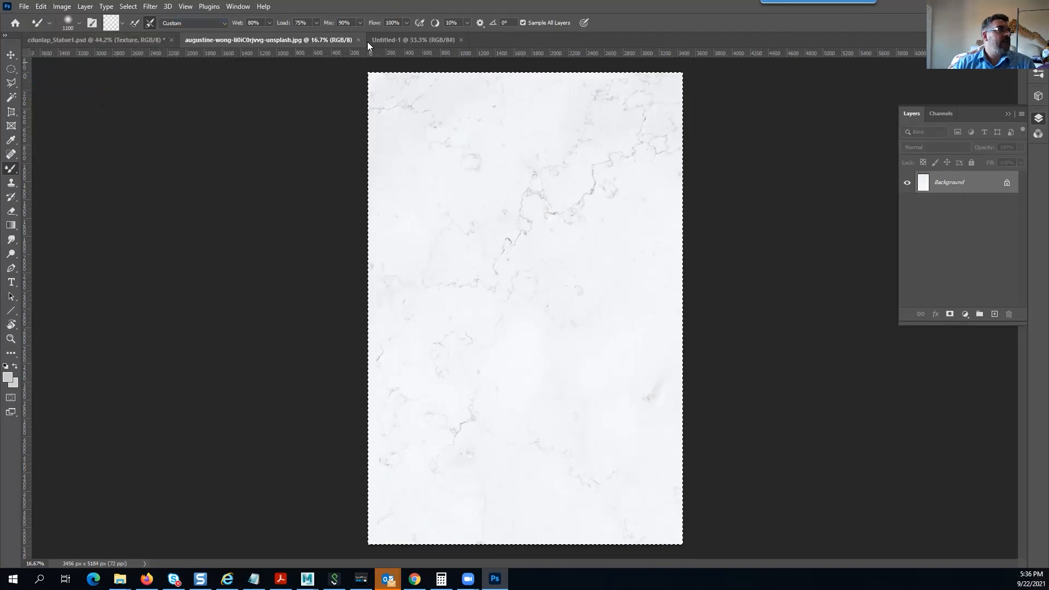
# Paste the copied marble image into the blank Untitled-1 document as a new layer
pyautogui.click(405, 36)
pyautogui.click(41, 7)
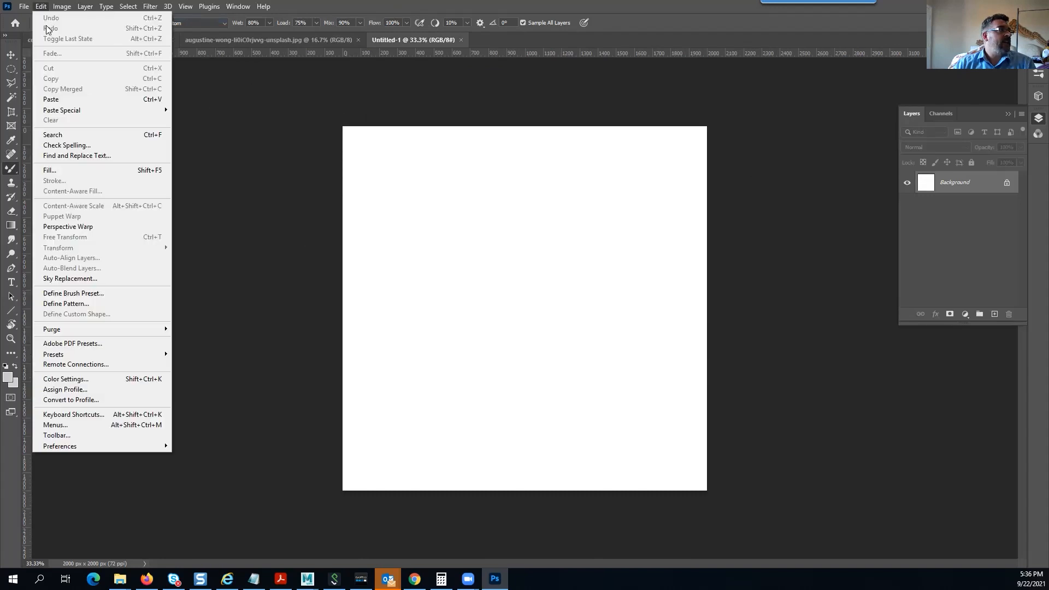
pyautogui.click(66, 100)
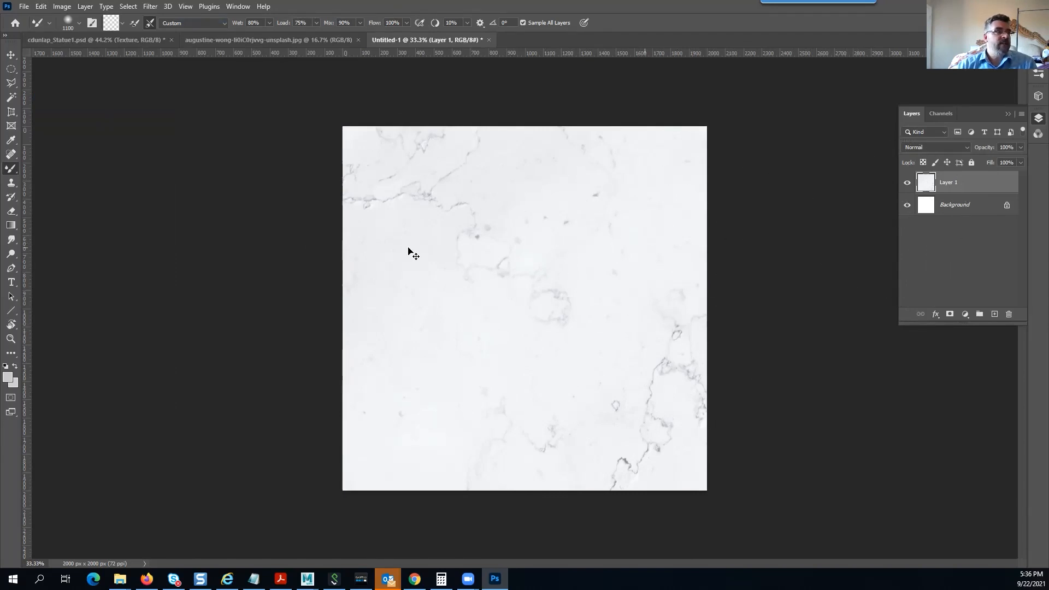
pyautogui.hotkey('ctrl', 't')
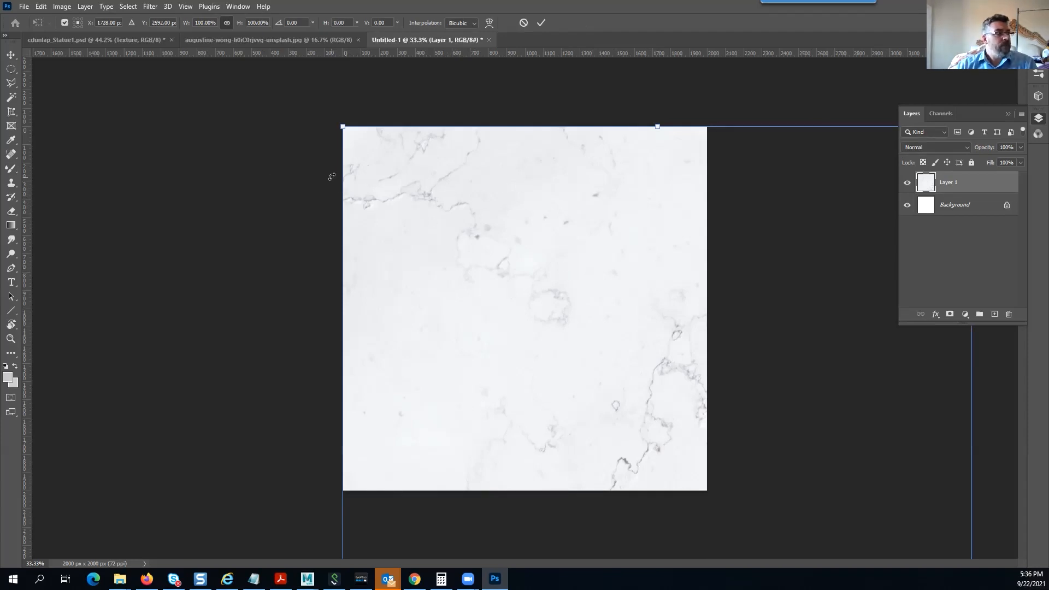
pyautogui.press('Return')
pyautogui.press('b')
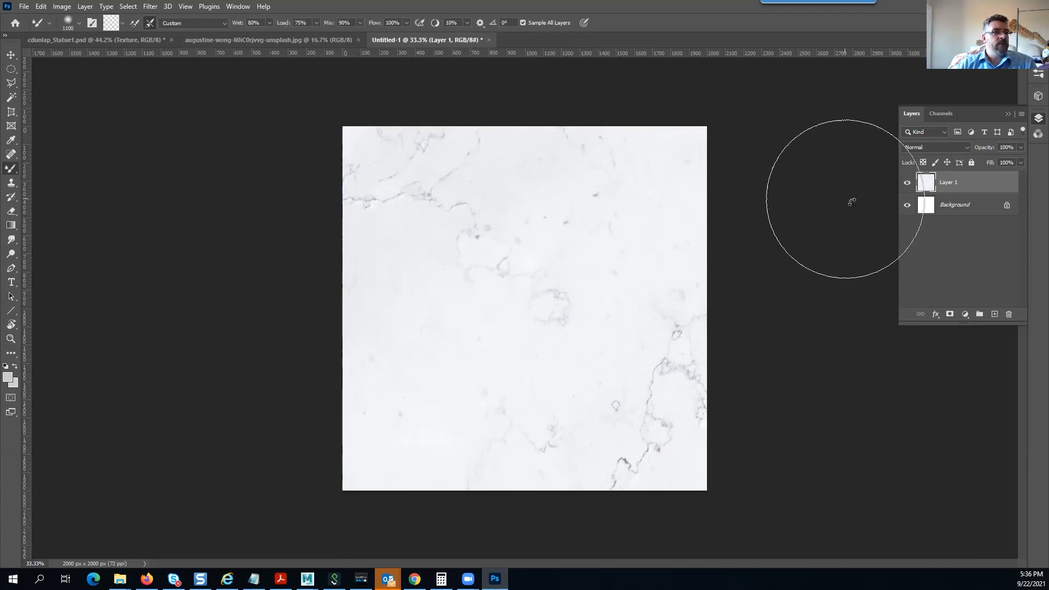
# Convert the pasted marble layer to a smart object and move it so the main vein crosses the middle of the canvas
pyautogui.rightClick(990, 190)
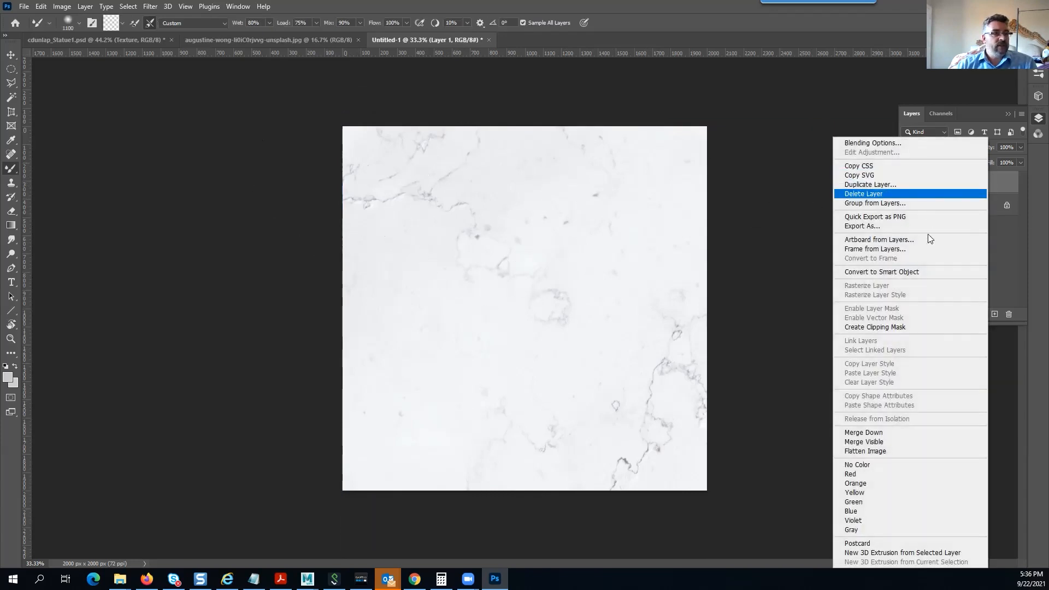
pyautogui.click(910, 273)
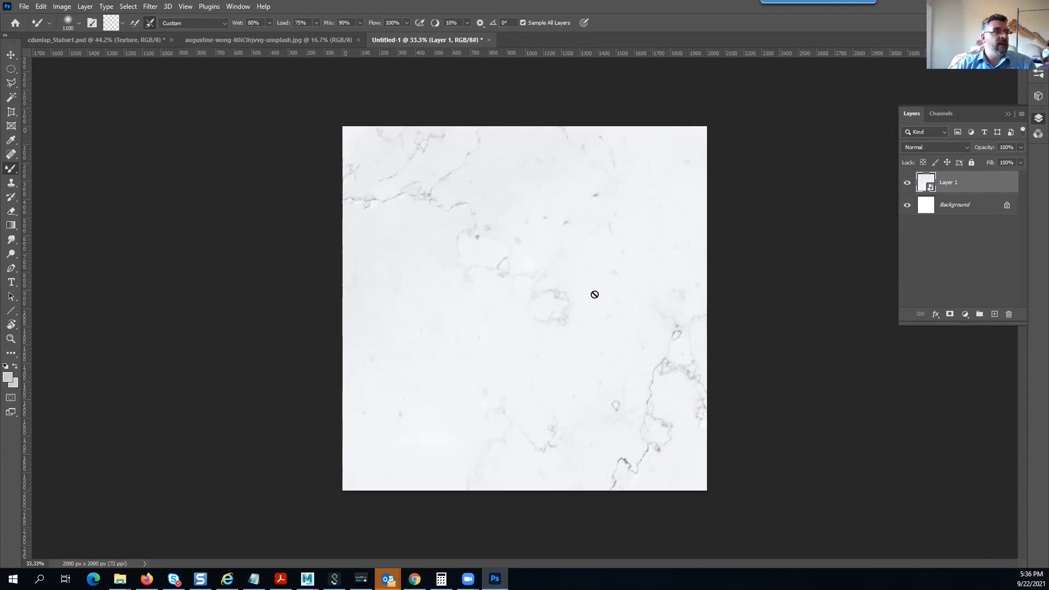
pyautogui.scroll(-3, 595, 294)
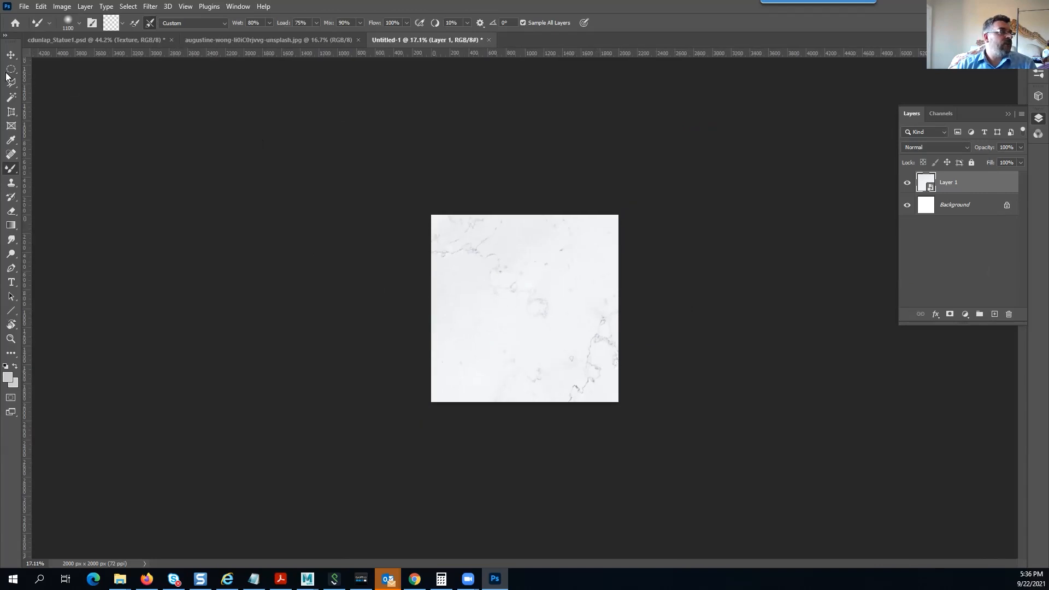
pyautogui.click(9, 55)
pyautogui.moveTo(596, 356); pyautogui.dragTo(633, 490)
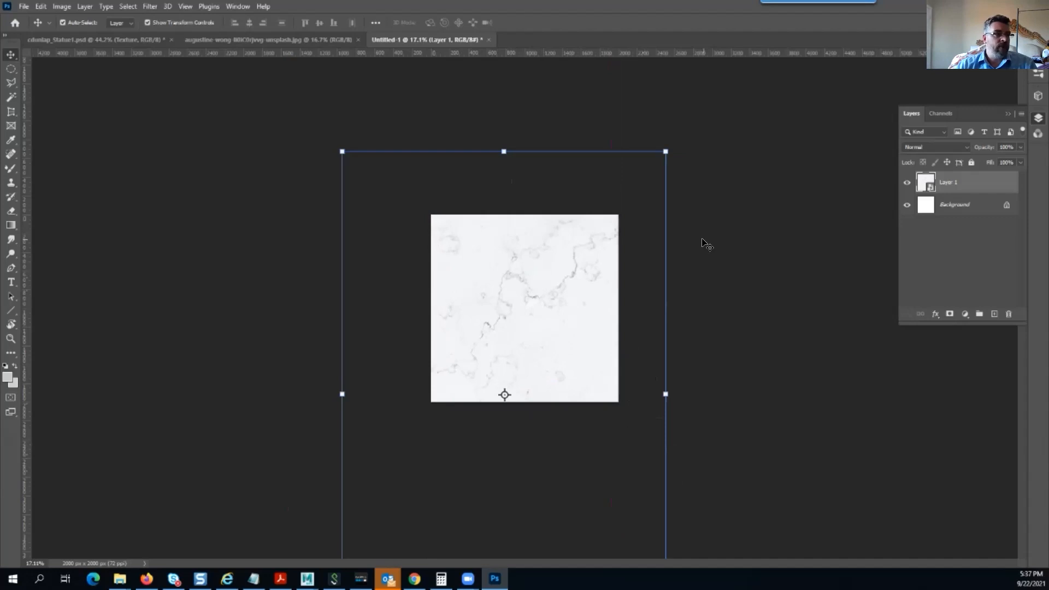
pyautogui.moveTo(529, 301); pyautogui.dragTo(537, 323)
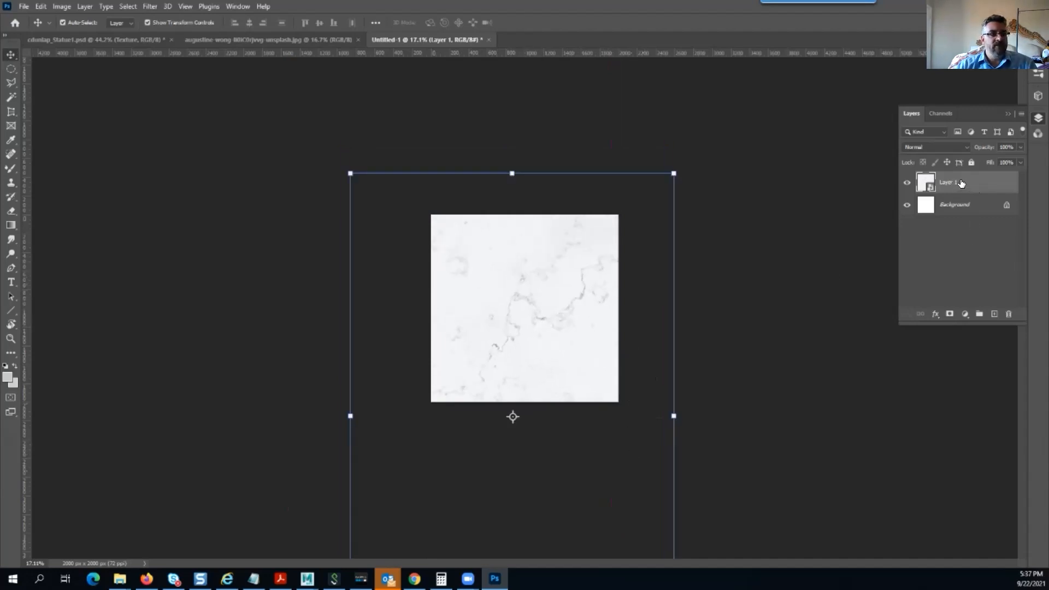
# Rename the marble layer "orig" and shift it slightly upward on the canvas
pyautogui.doubleClick(946, 181)
pyautogui.write('d')
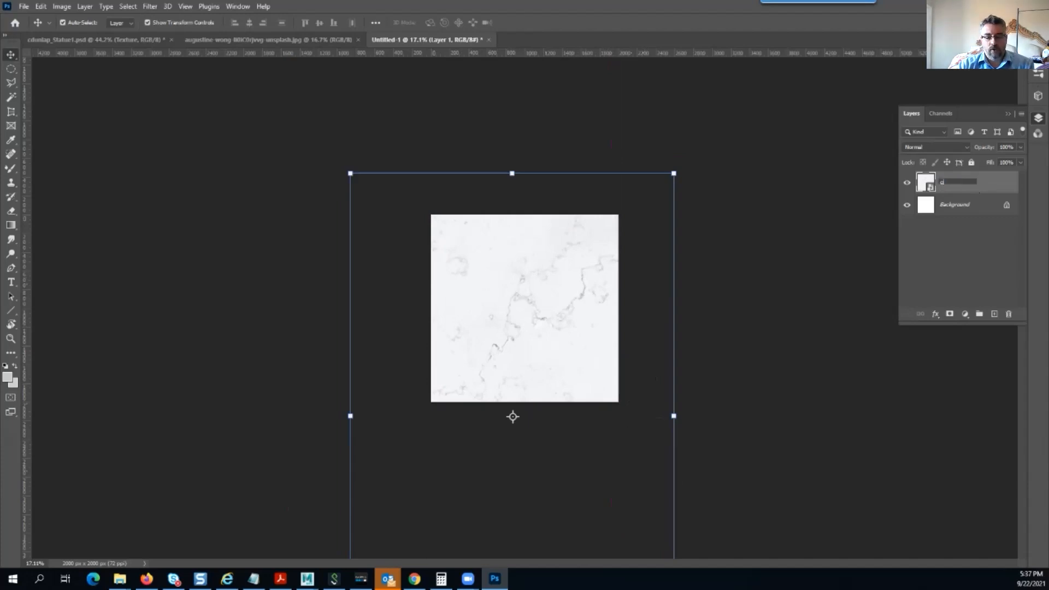
pyautogui.press('Return')
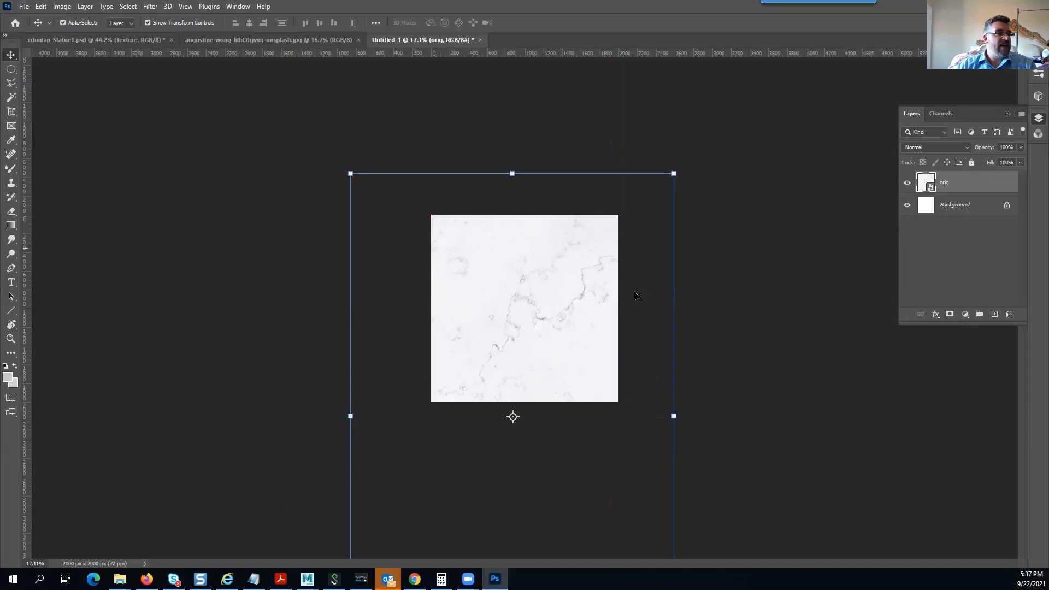
pyautogui.moveTo(556, 331)
pyautogui.mouseDown()
pyautogui.moveTo(551, 283)
pyautogui.moveTo(566, 316)
pyautogui.mouseUp()
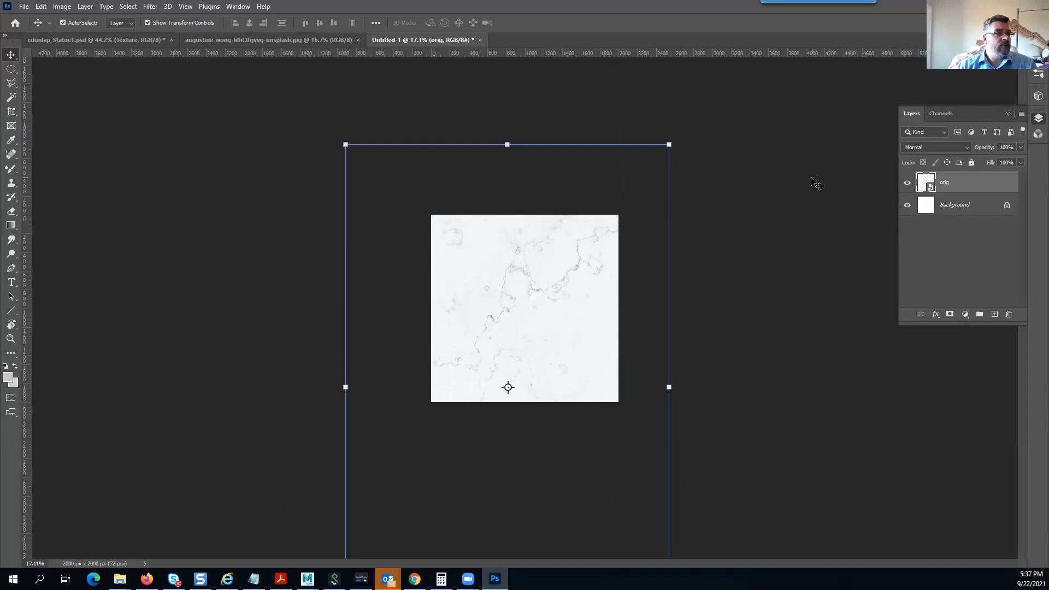
# Start a Black & White adjustment on the orig layer with Reds 175%, Yellows 194% and Greens 145%
pyautogui.hotkey('ctrl', '+')
pyautogui.hotkey('ctrl', '+')
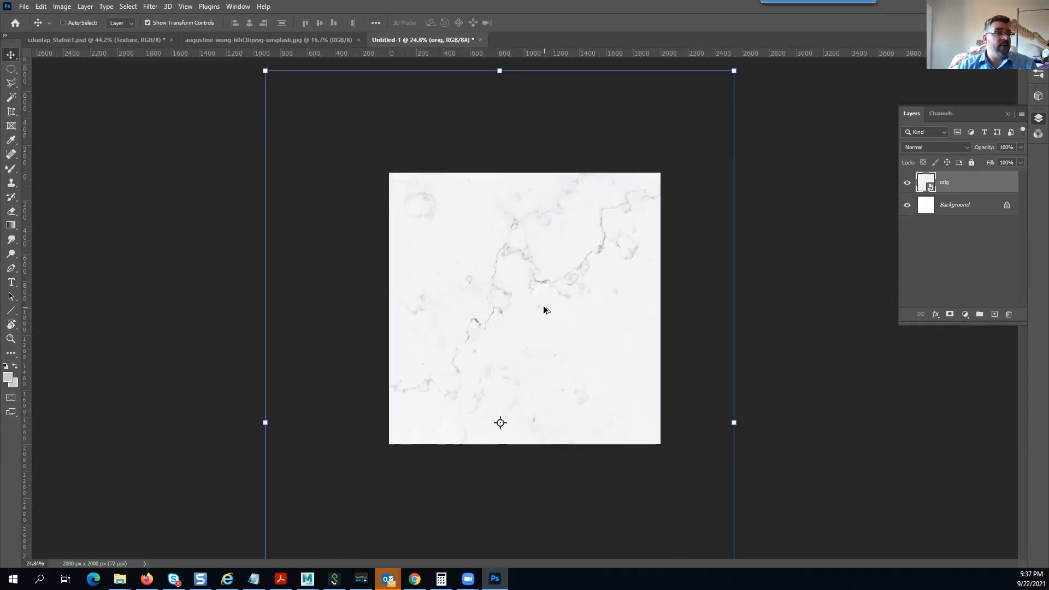
pyautogui.click(71, 7)
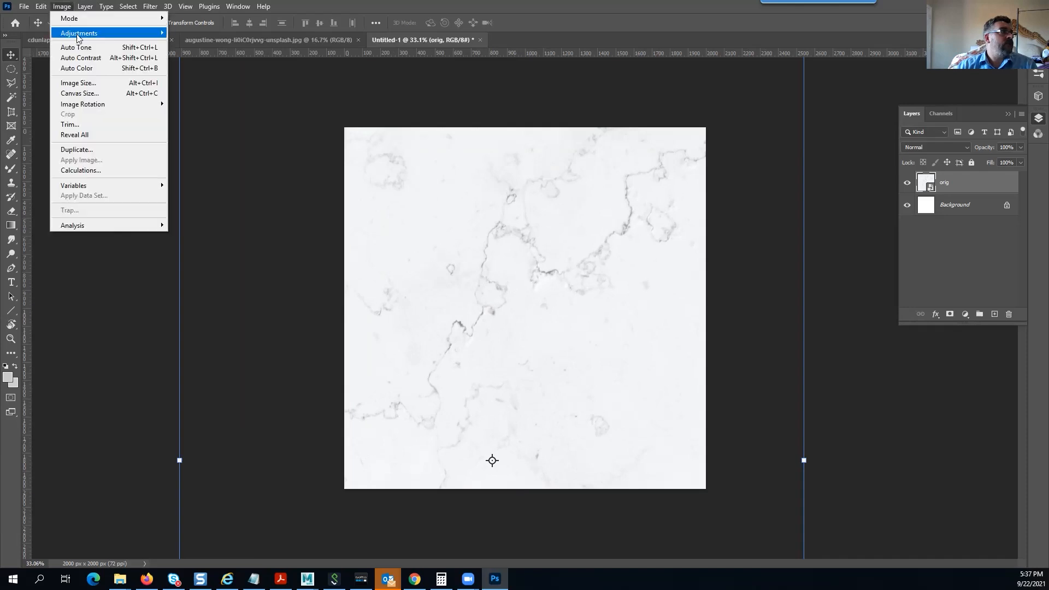
pyautogui.moveTo(82, 33)
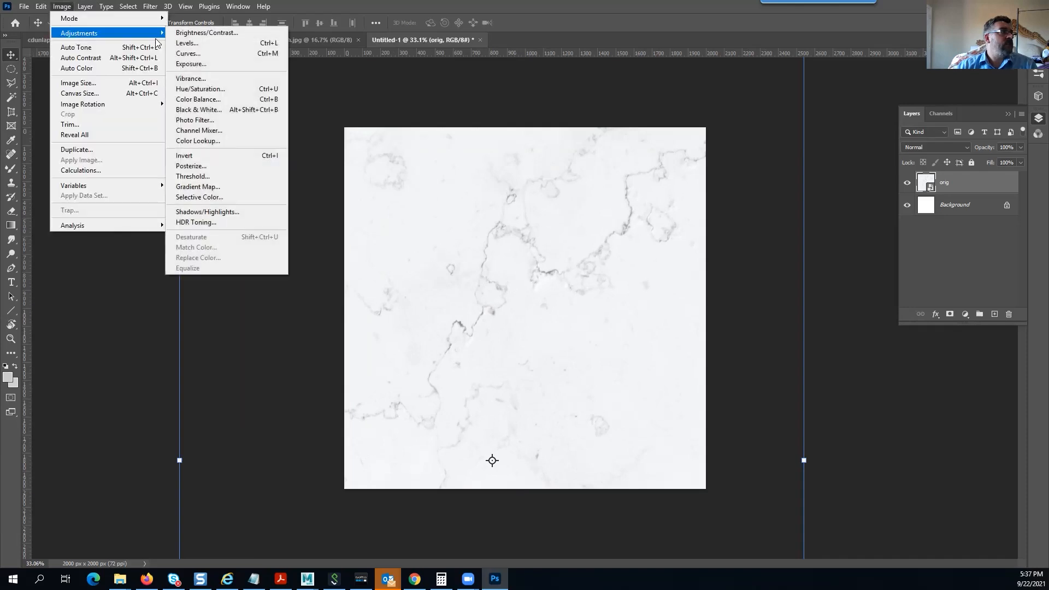
pyautogui.click(228, 109)
pyautogui.moveTo(518, 83); pyautogui.dragTo(807, 136)
pyautogui.moveTo(777, 191); pyautogui.dragTo(815, 275)
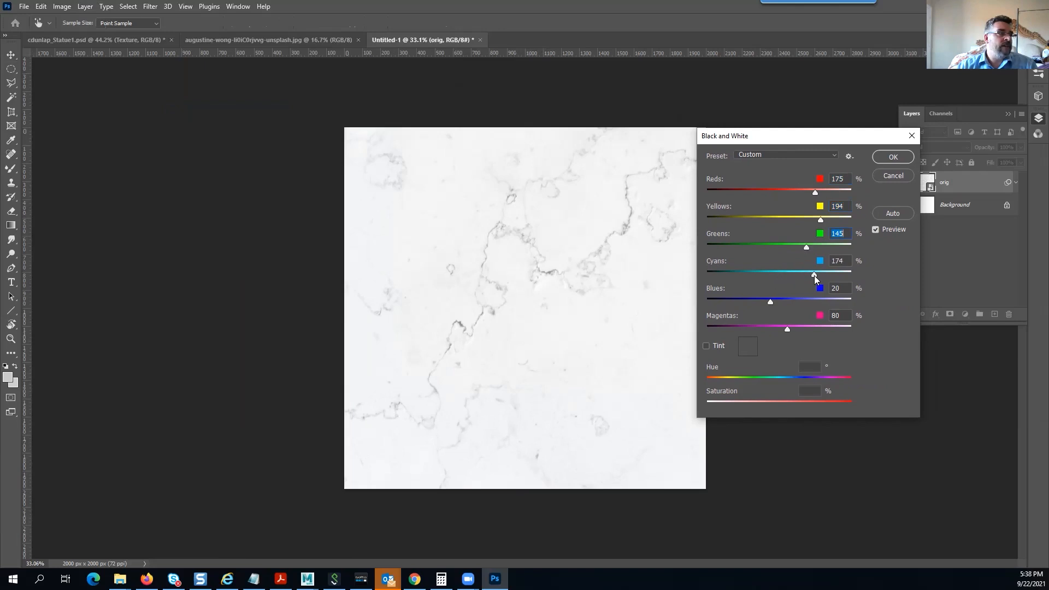
# Set Cyans to 28%, Blues to -138% and Magentas to 136%, and apply the Black & White adjustment
pyautogui.moveTo(713, 274); pyautogui.dragTo(772, 276)
pyautogui.moveTo(774, 328); pyautogui.dragTo(725, 319)
pyautogui.click(807, 328)
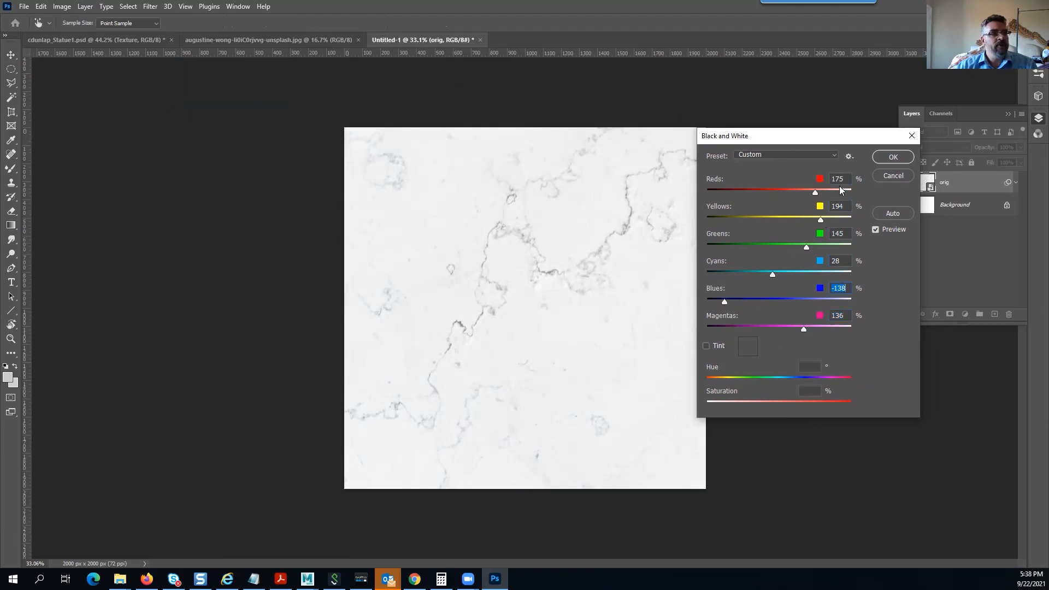
pyautogui.click(814, 156)
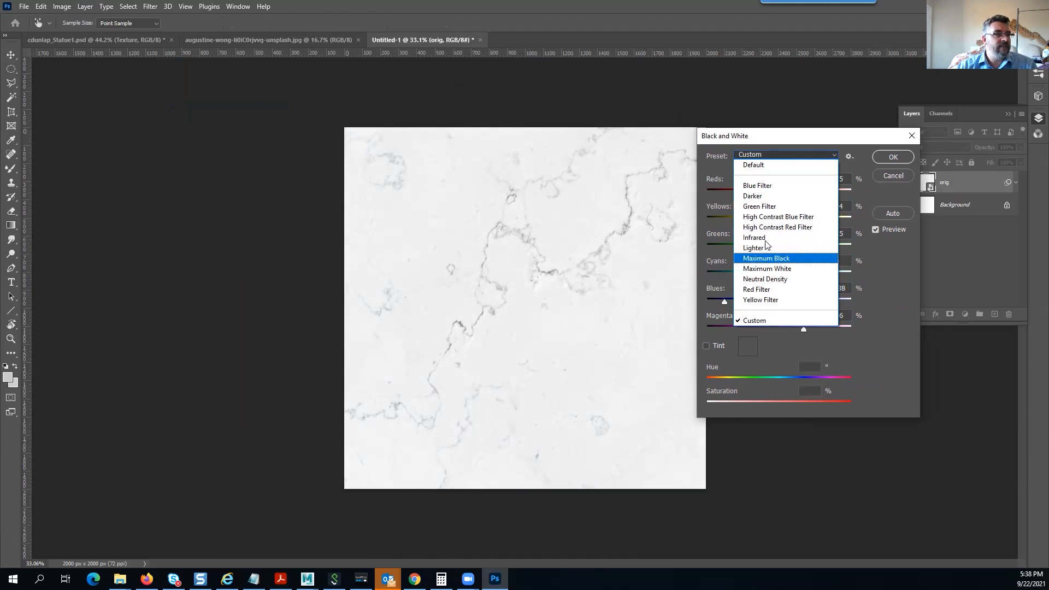
pyautogui.click(706, 179)
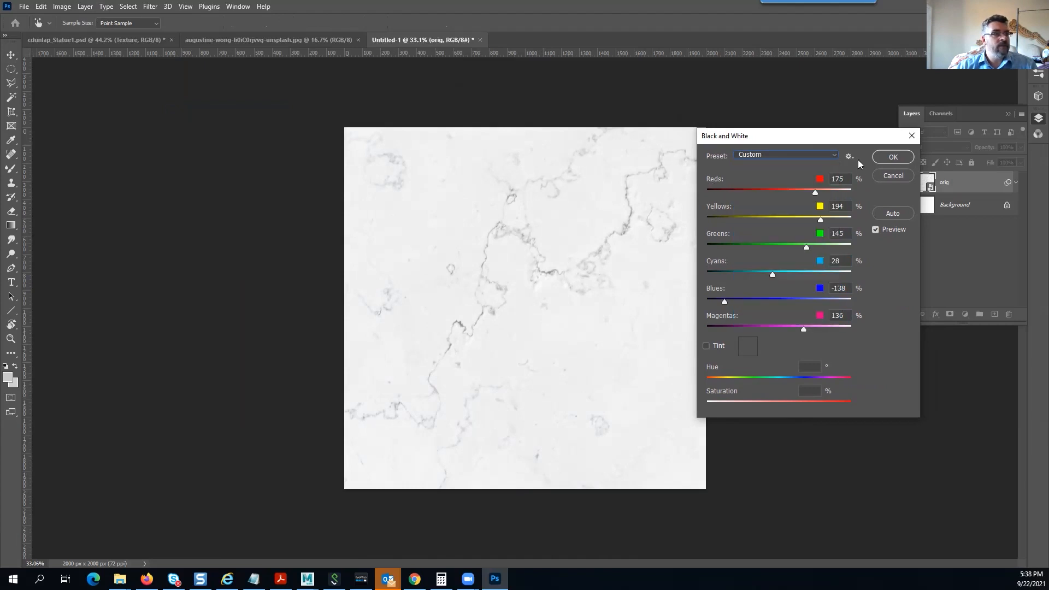
pyautogui.click(907, 158)
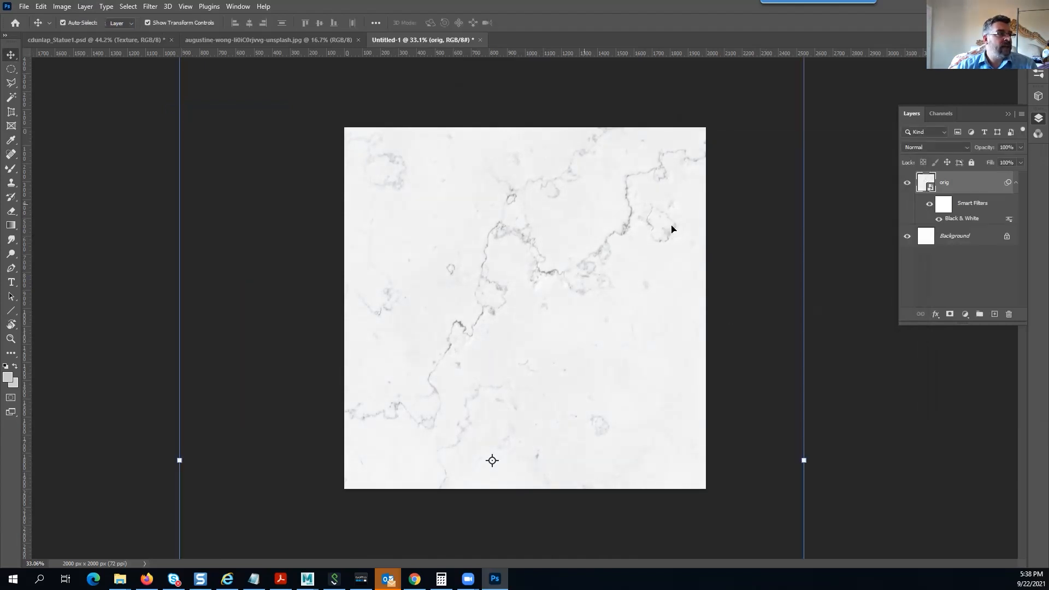
# Apply a Levels adjustment to the orig layer with midtone input 0.27 and white input 245
pyautogui.click(62, 6)
pyautogui.moveTo(153, 34)
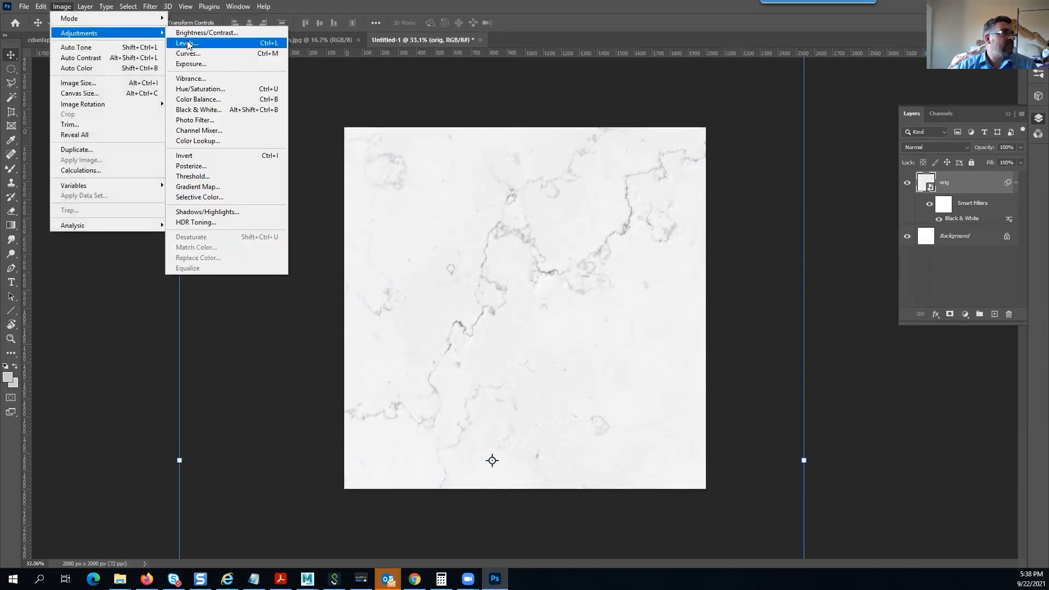
pyautogui.click(185, 43)
pyautogui.moveTo(467, 109); pyautogui.dragTo(773, 187)
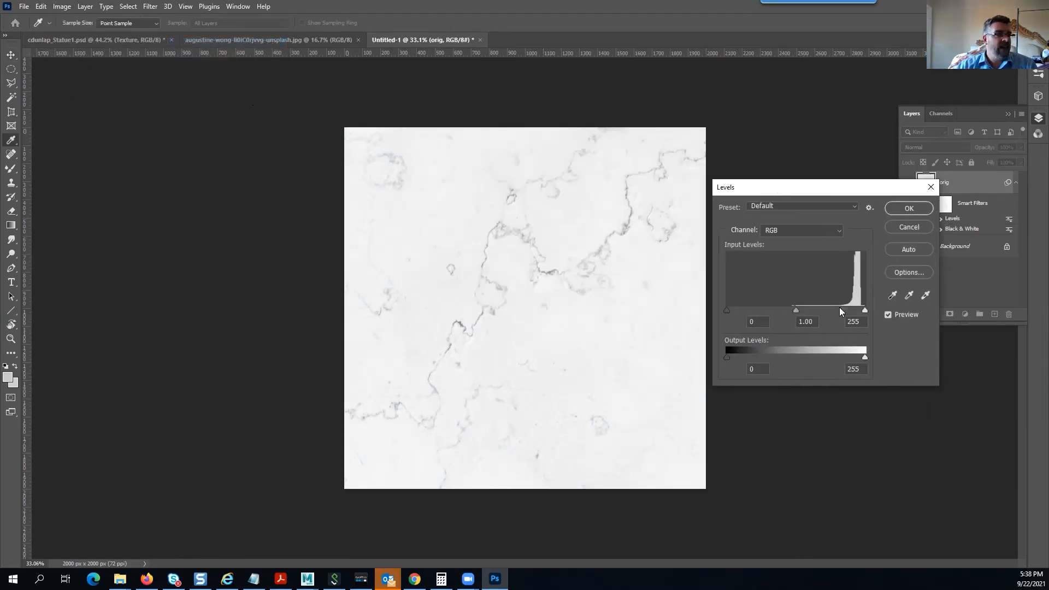
pyautogui.moveTo(798, 313); pyautogui.dragTo(837, 310)
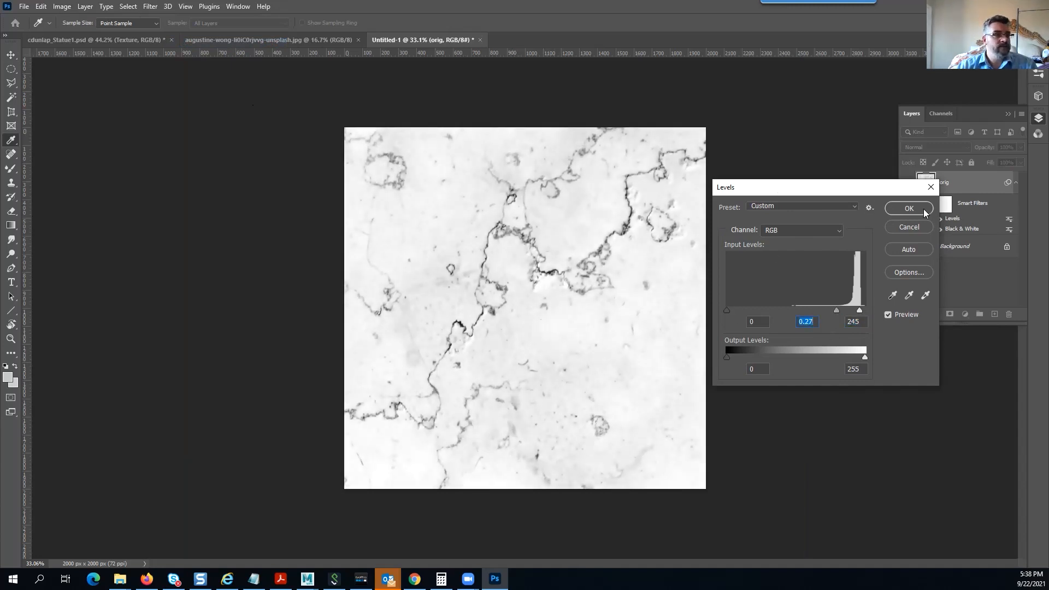
pyautogui.click(923, 211)
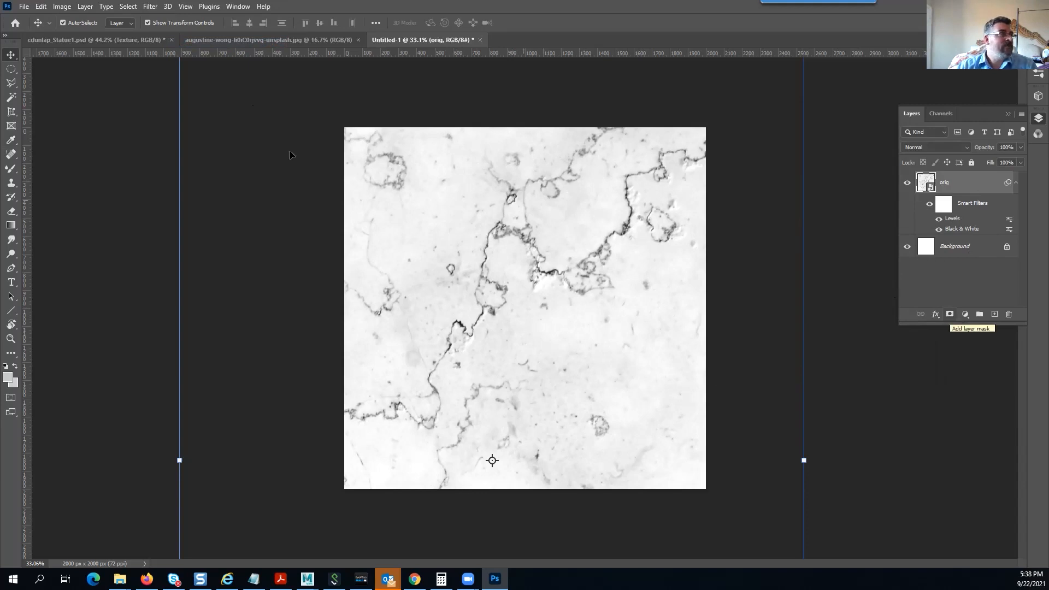
# Add a layer mask that reveals all to the orig layer
pyautogui.click(85, 7)
pyautogui.moveTo(107, 171)
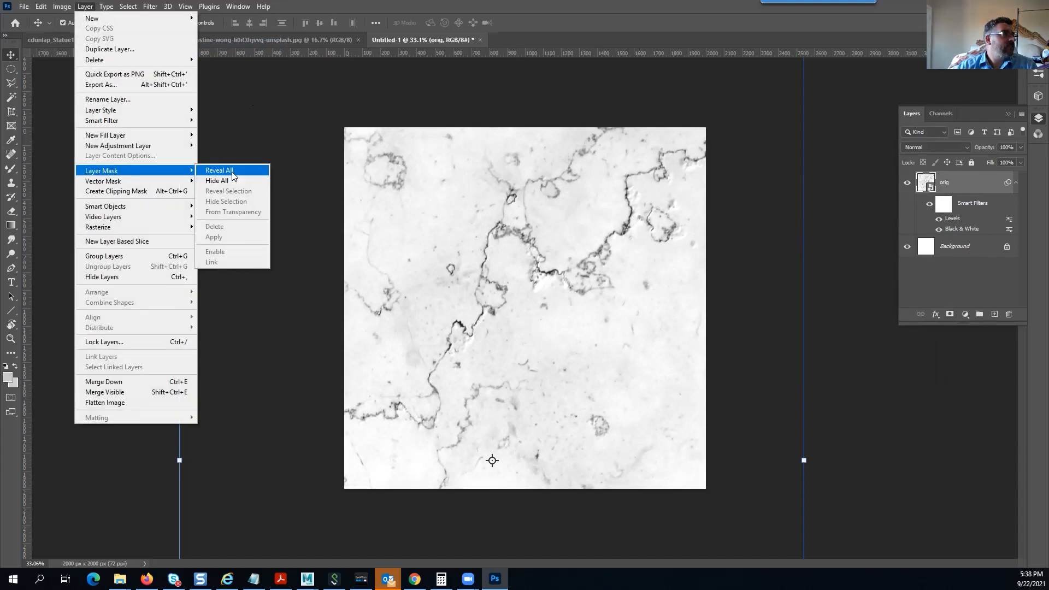
pyautogui.click(950, 316)
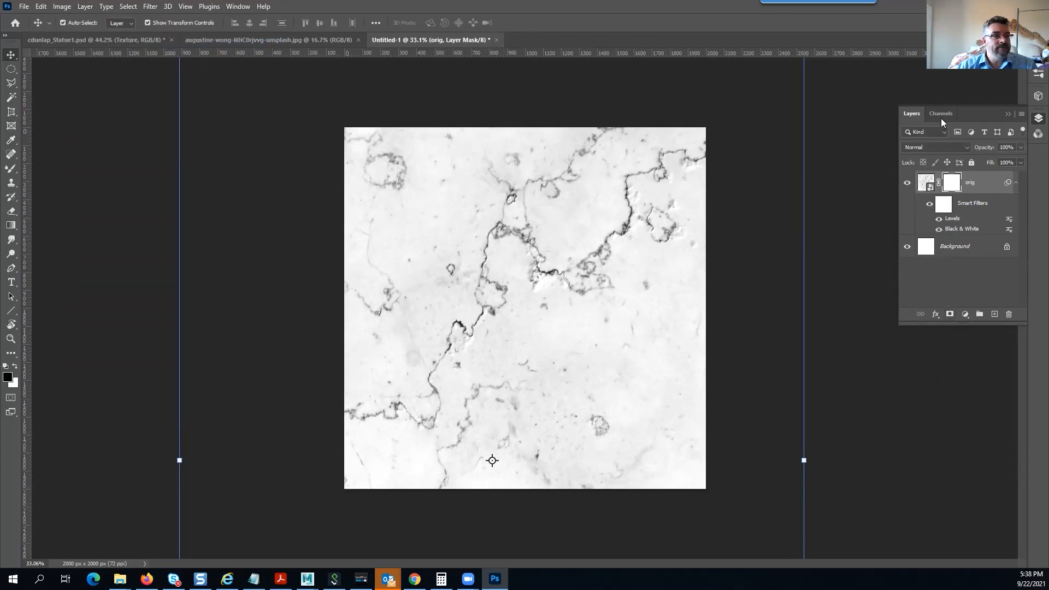
# Detach the Layers panel so it floats on its own beside the canvas, and collapse the Channels panel
pyautogui.moveTo(915, 112); pyautogui.dragTo(866, 173)
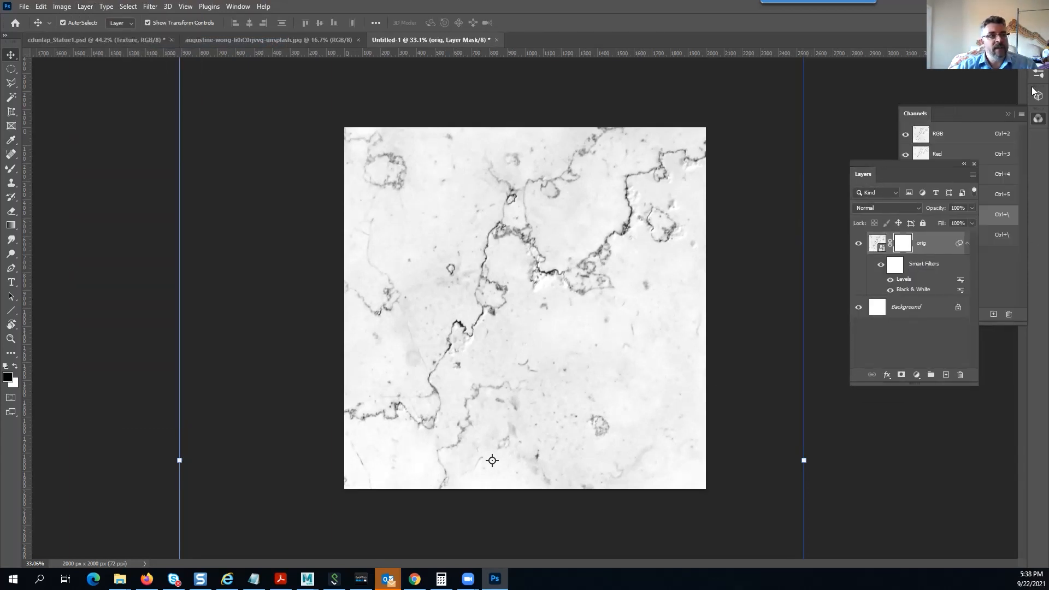
pyautogui.click(1038, 118)
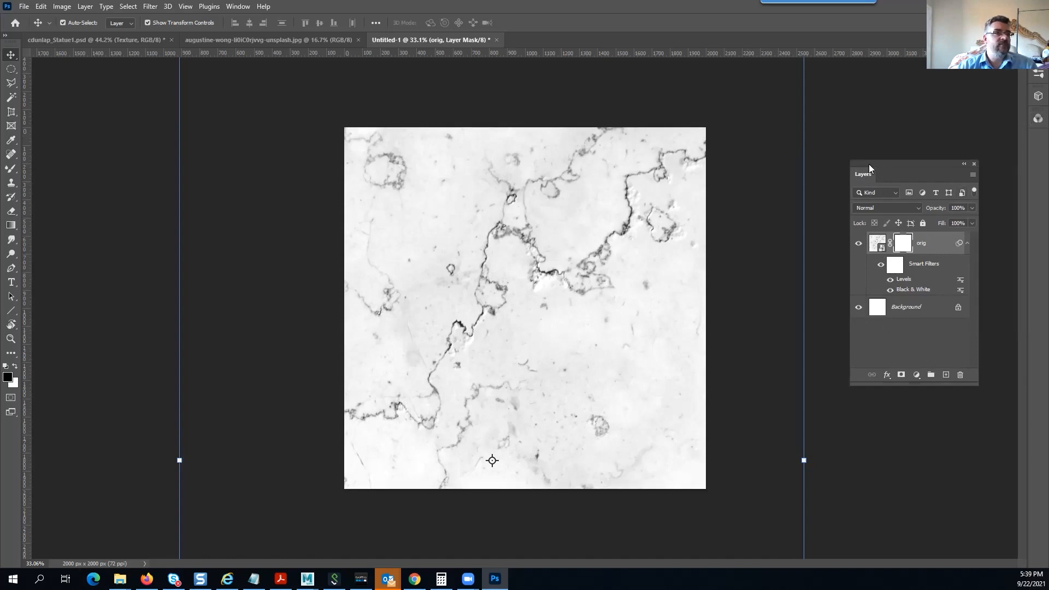
pyautogui.moveTo(869, 164); pyautogui.dragTo(877, 186)
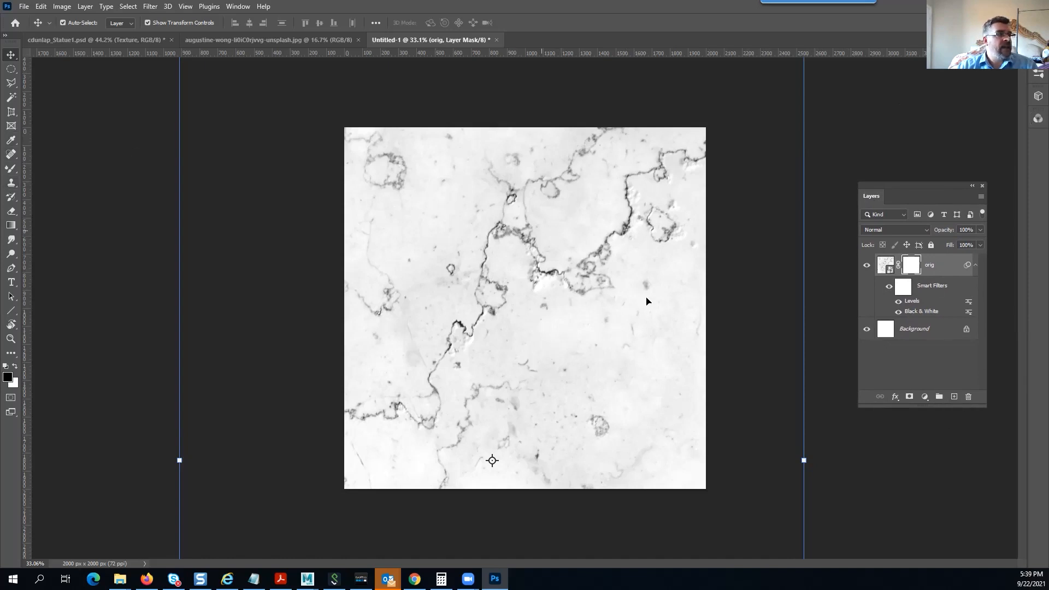
# Switch from the Mixer Brush to the regular Brush Tool and set its size to 73 px
pyautogui.press('b')
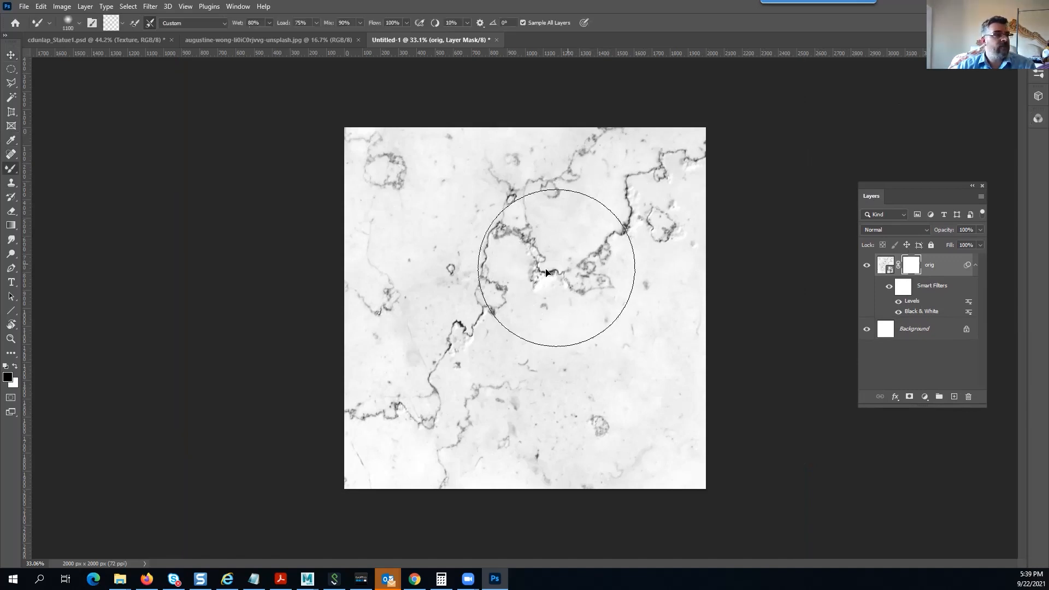
pyautogui.rightClick(8, 170)
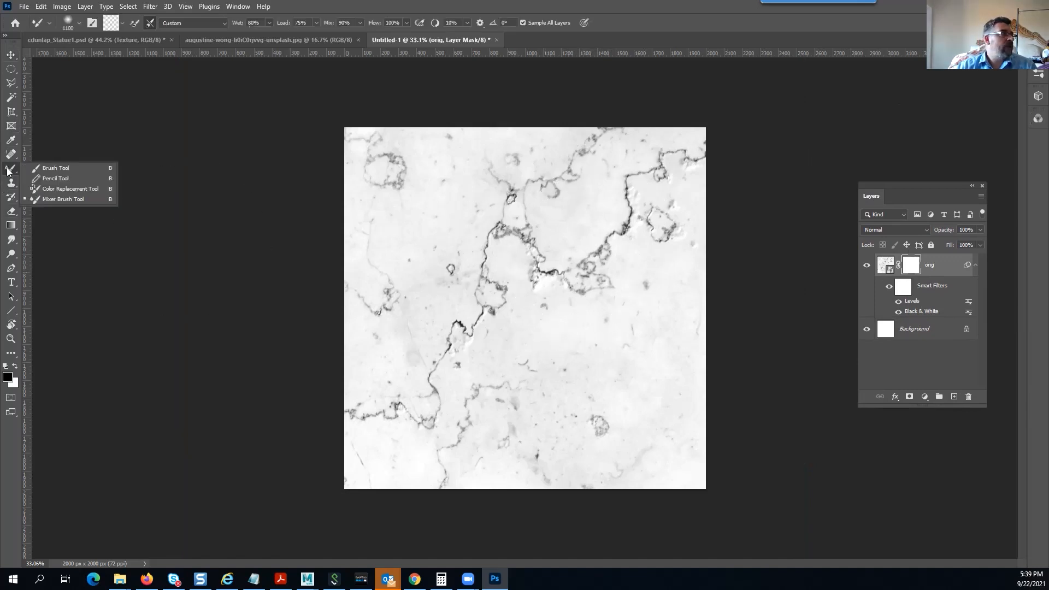
pyautogui.click(54, 168)
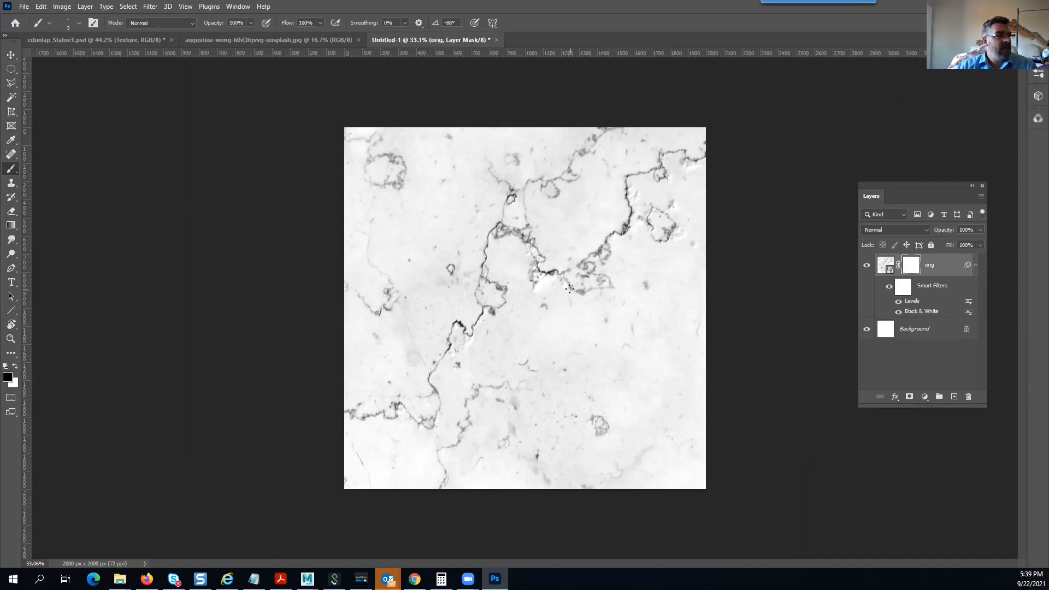
pyautogui.rightClick(541, 279)
pyautogui.moveTo(601, 304); pyautogui.dragTo(625, 312)
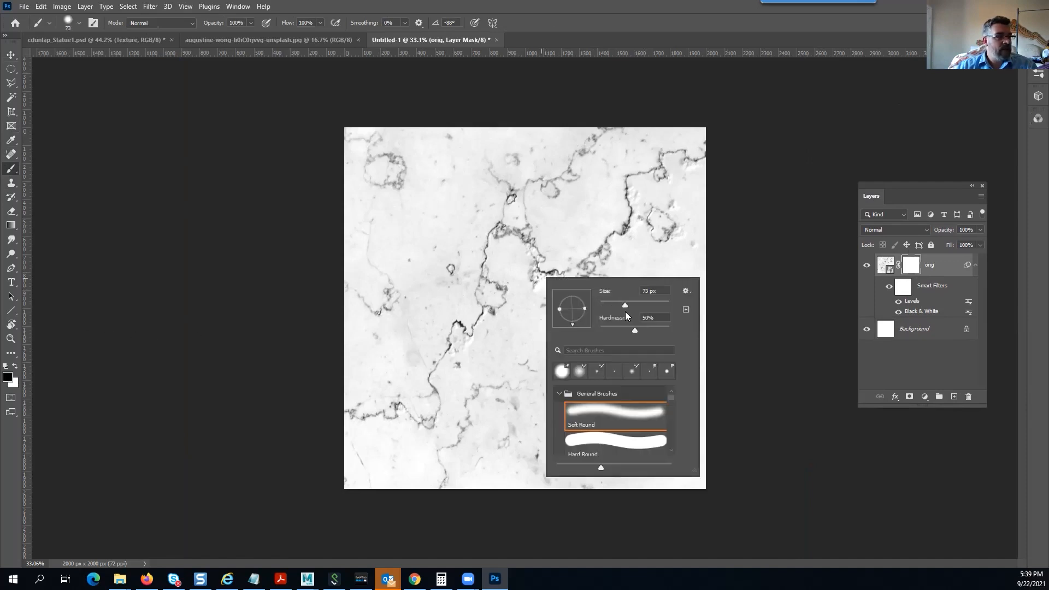
pyautogui.press('Tab')
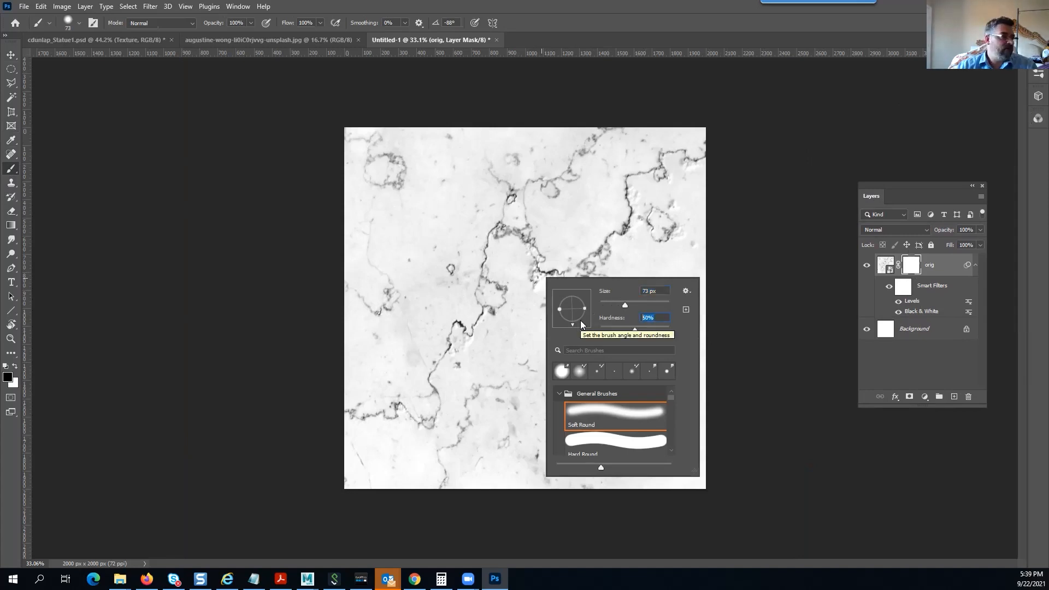
pyautogui.click(813, 196)
# Enlarge the Brush Tool's tip to 125 px for painting on the orig layer's mask
pyautogui.press(']')
pyautogui.press(']')
pyautogui.press(']')
pyautogui.press(']')
pyautogui.press(']')
pyautogui.press(']')
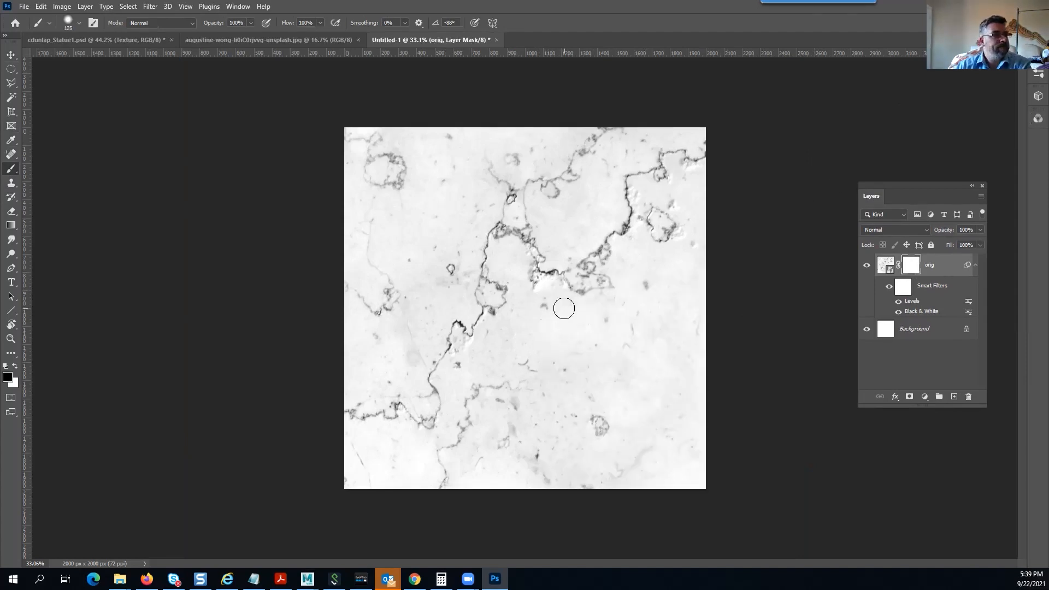
# Enlarge the soft-edged brush tip to 1527 px for masking the marble's centre
pyautogui.press(']')
pyautogui.press(']')
pyautogui.press(']')
pyautogui.press(']')
pyautogui.press(']')
pyautogui.press(']')
pyautogui.press(']')
pyautogui.press(']')
pyautogui.press(']')
pyautogui.press(']')
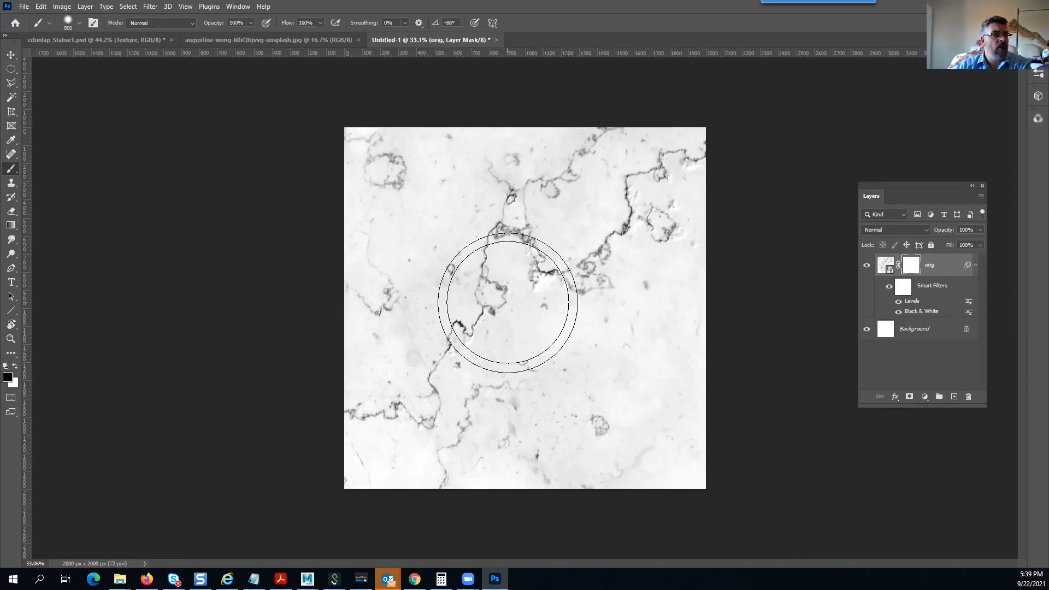
pyautogui.press(']')
pyautogui.press(']')
pyautogui.press(']')
pyautogui.press(']')
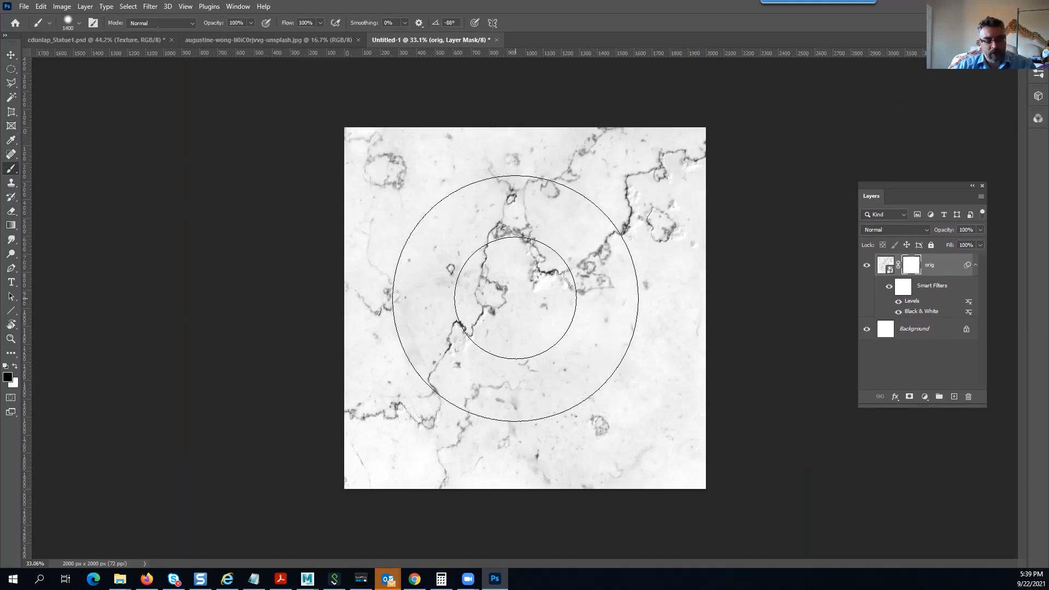
pyautogui.press('alt')
pyautogui.moveTo(516, 300); pyautogui.dragTo(555, 330)
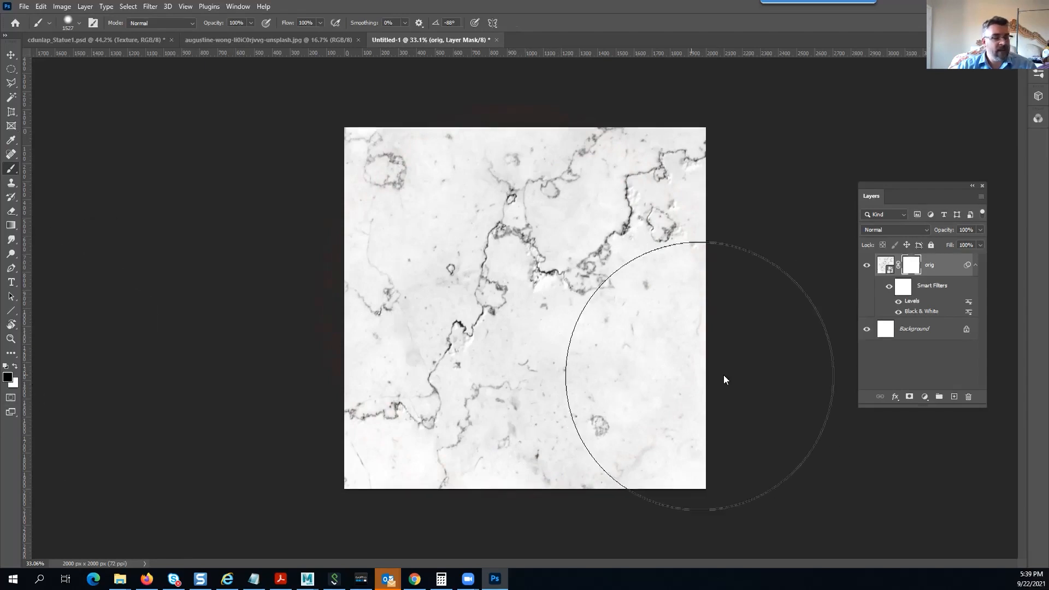
# Apply one soft black dab at the centre of the orig layer's mask, using black as the foreground colour
pyautogui.press('x')
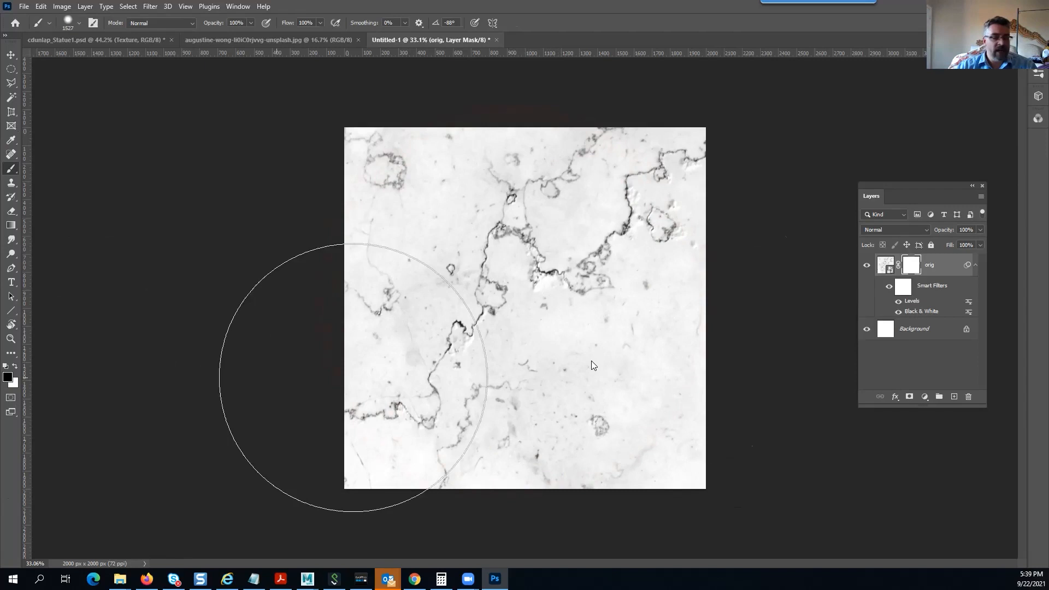
pyautogui.press('x')
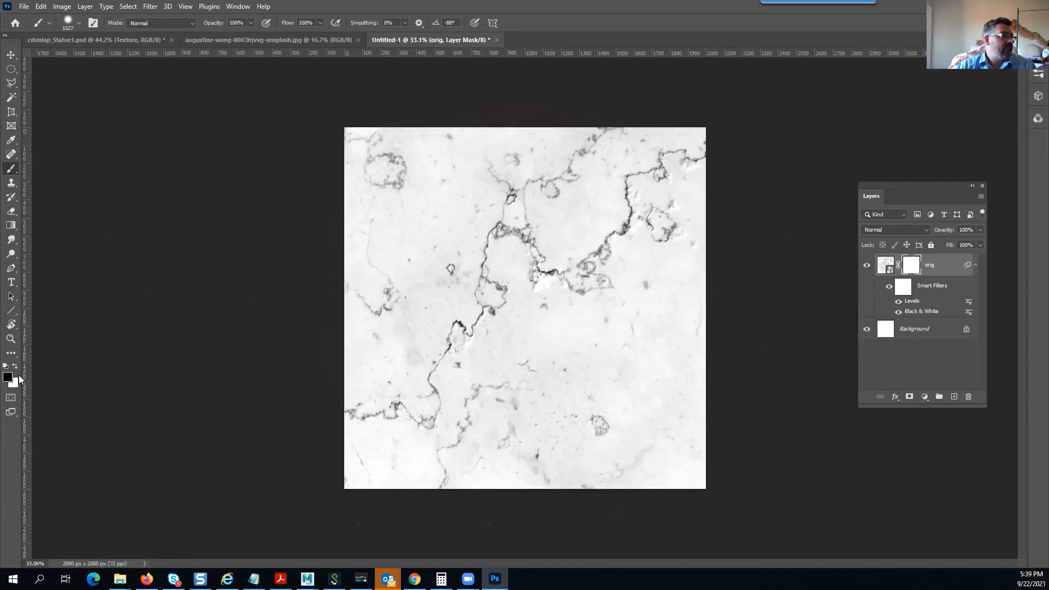
pyautogui.click(529, 307)
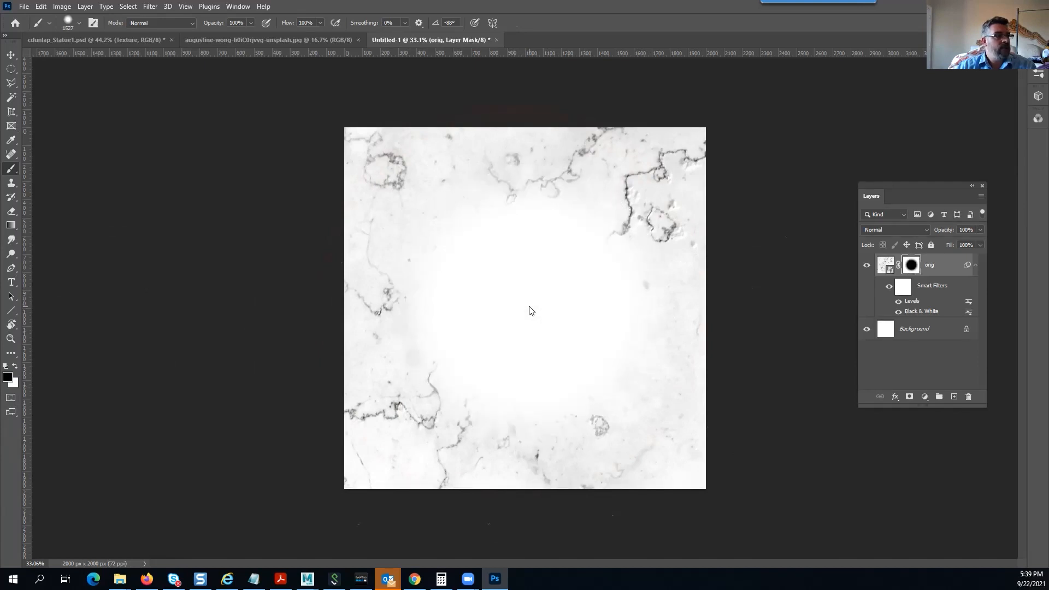
# Display the orig layer's mask on its own, invert it, and return to the layer's image content
pyautogui.keyDown('alt'); pyautogui.click(915, 268); pyautogui.keyUp('alt')
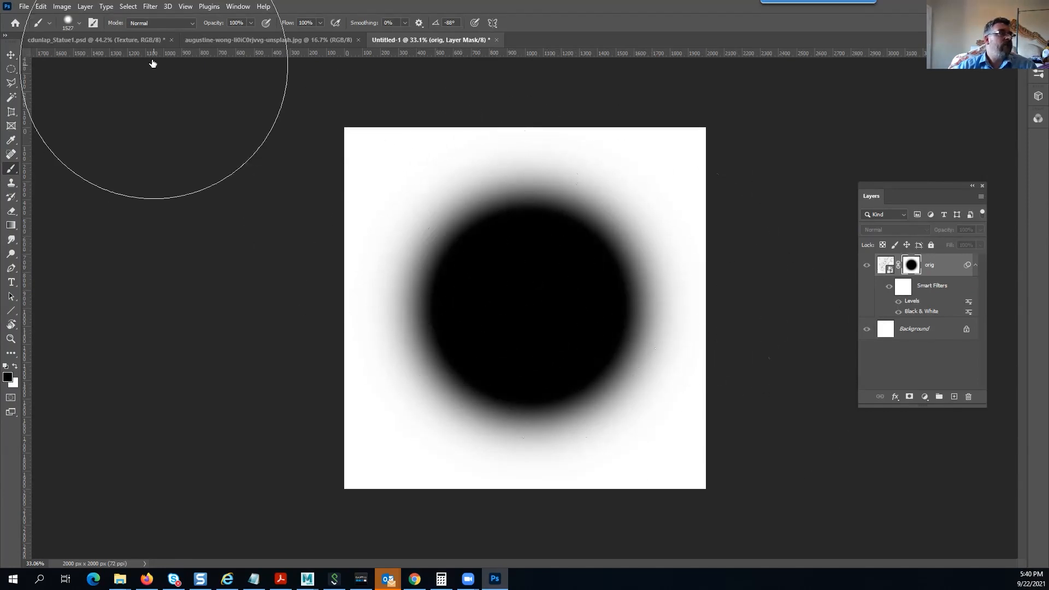
pyautogui.click(73, 6)
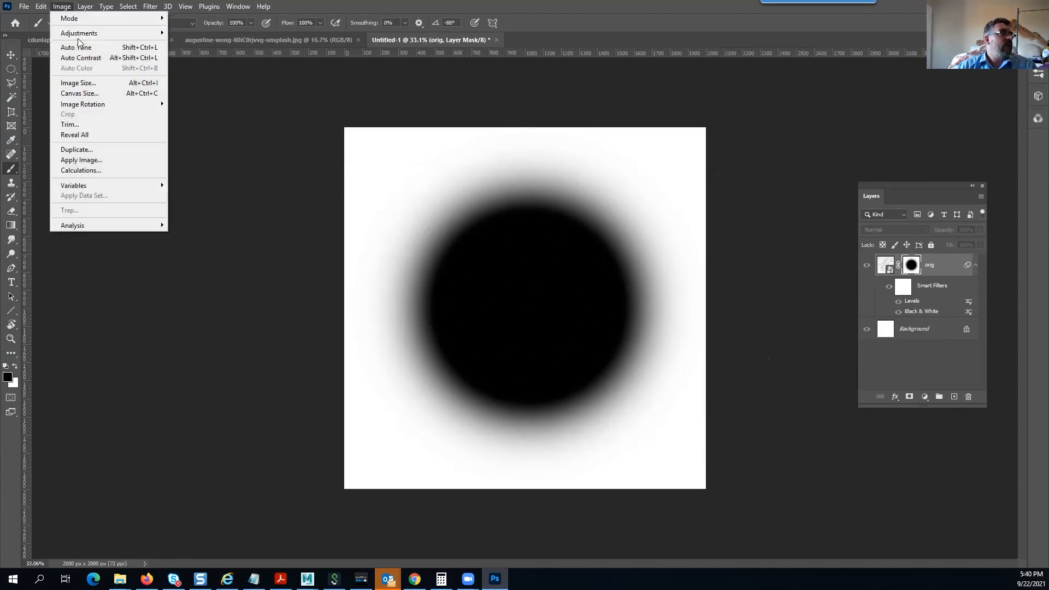
pyautogui.moveTo(111, 35)
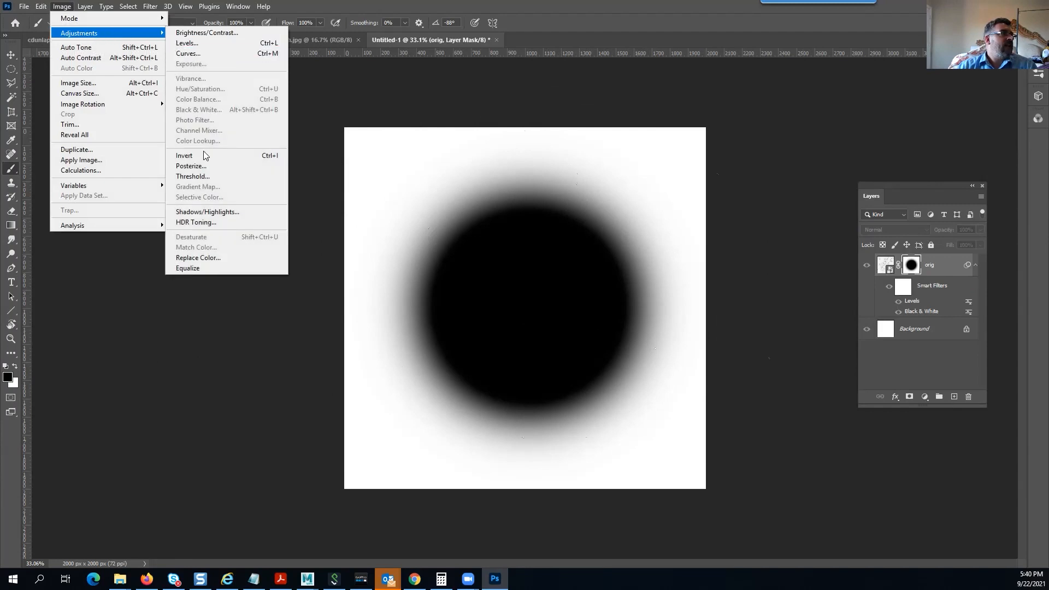
pyautogui.click(279, 157)
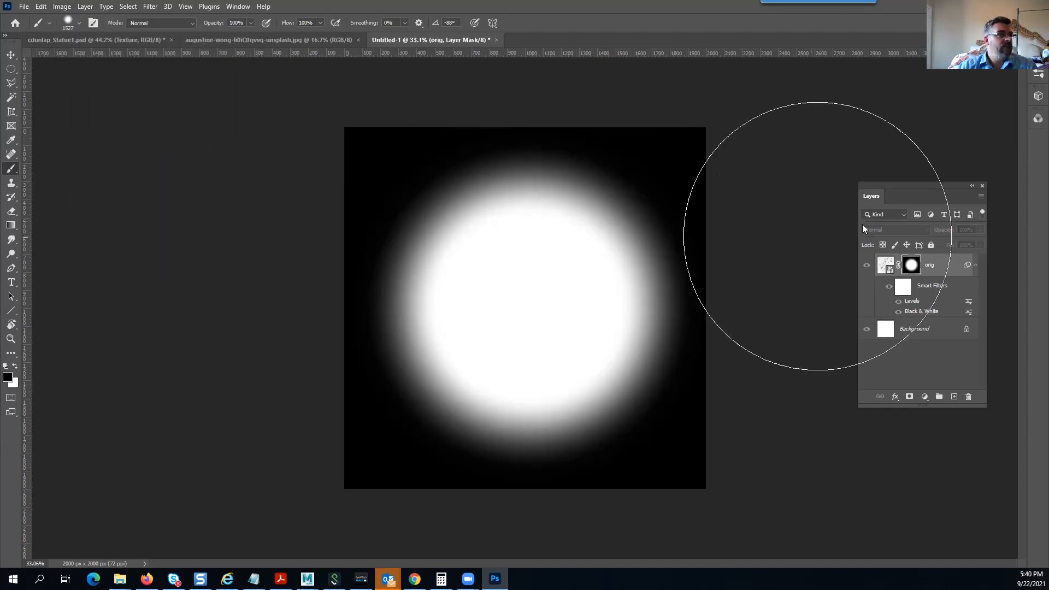
pyautogui.click(887, 266)
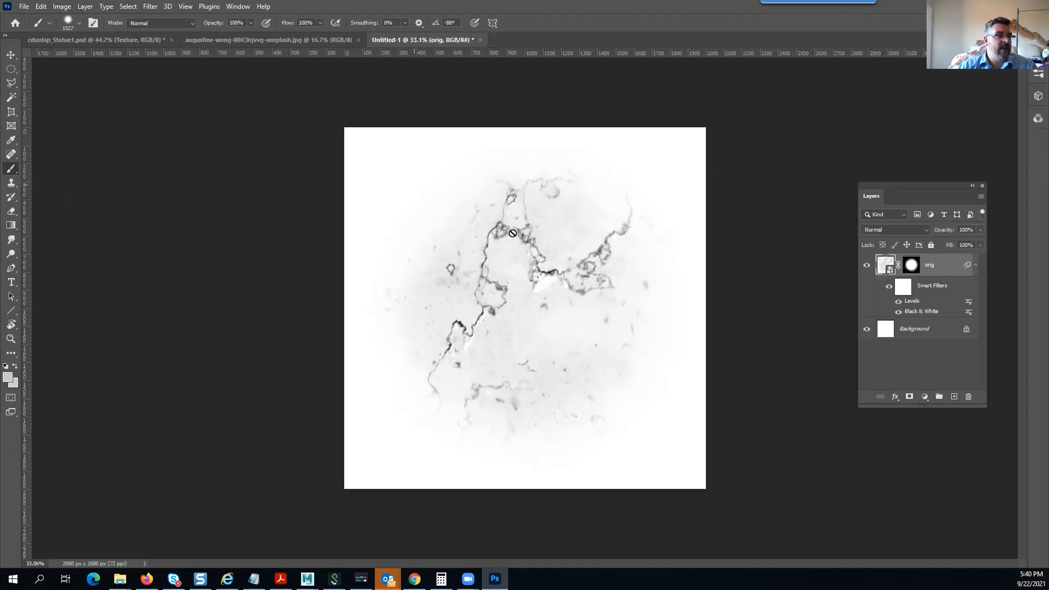
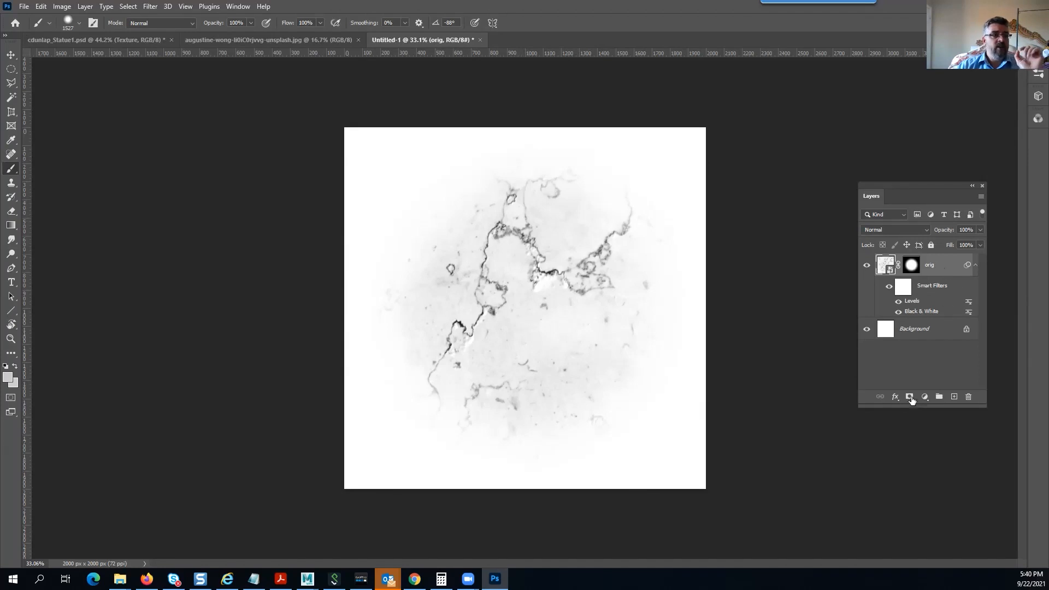
# Define a brush preset named Mabel1 from the masked marble image with the orig layer's image content selected
pyautogui.click(903, 286)
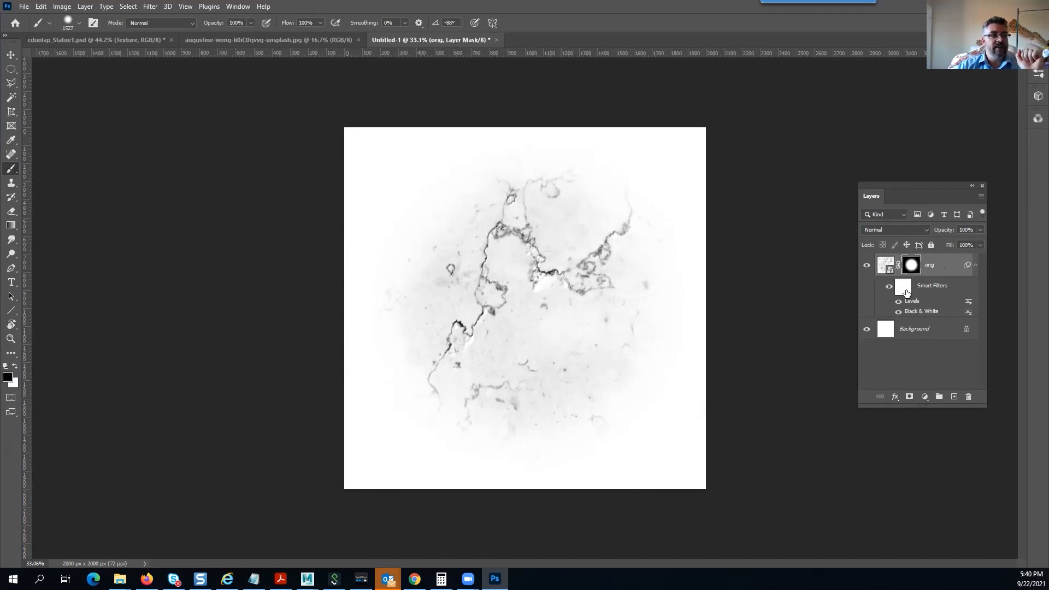
pyautogui.click(883, 269)
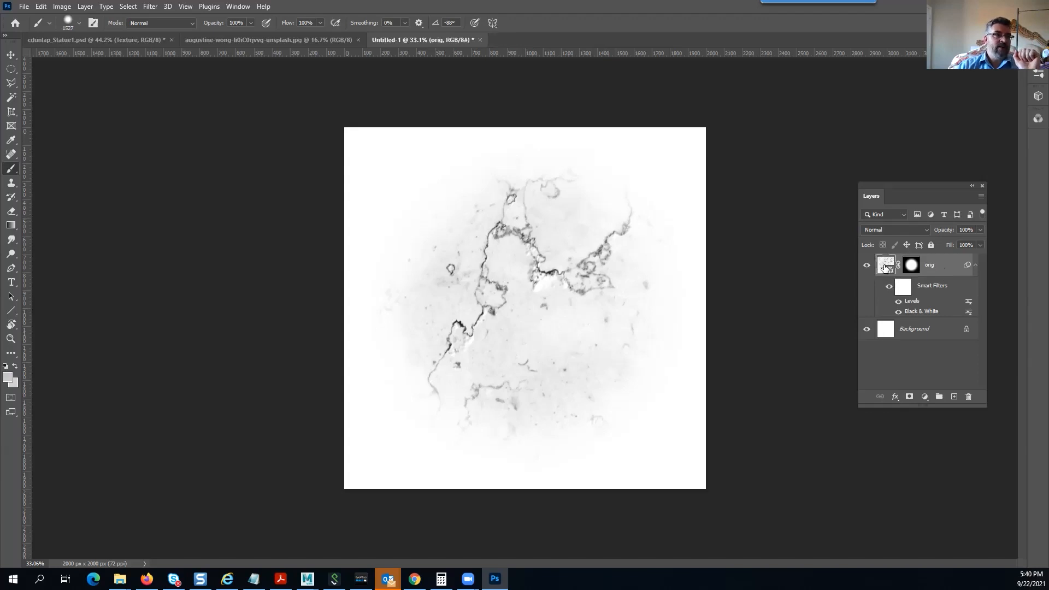
pyautogui.click(41, 6)
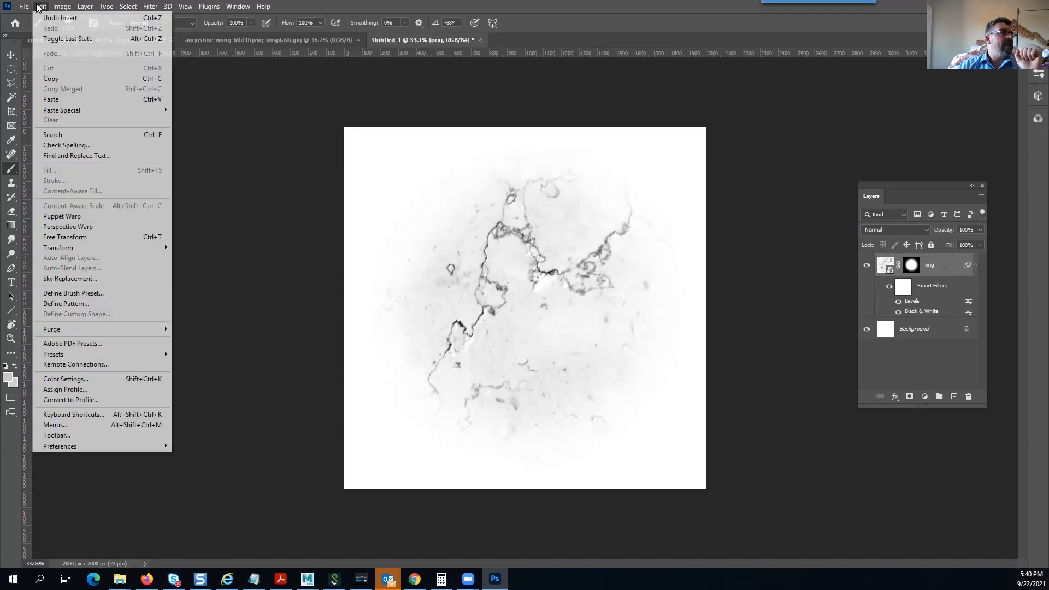
pyautogui.click(124, 292)
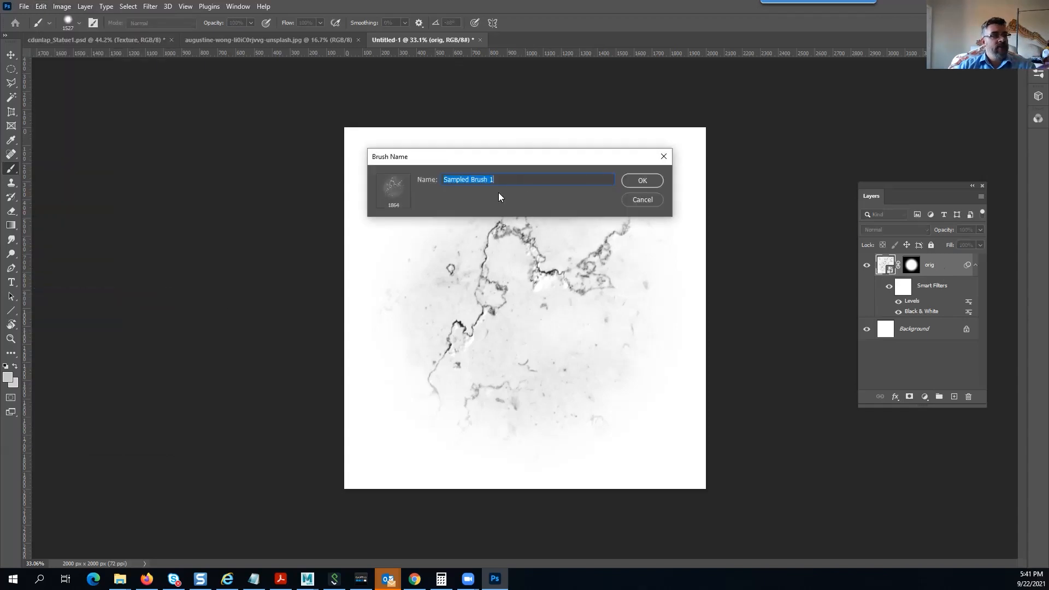
pyautogui.write('Ma')
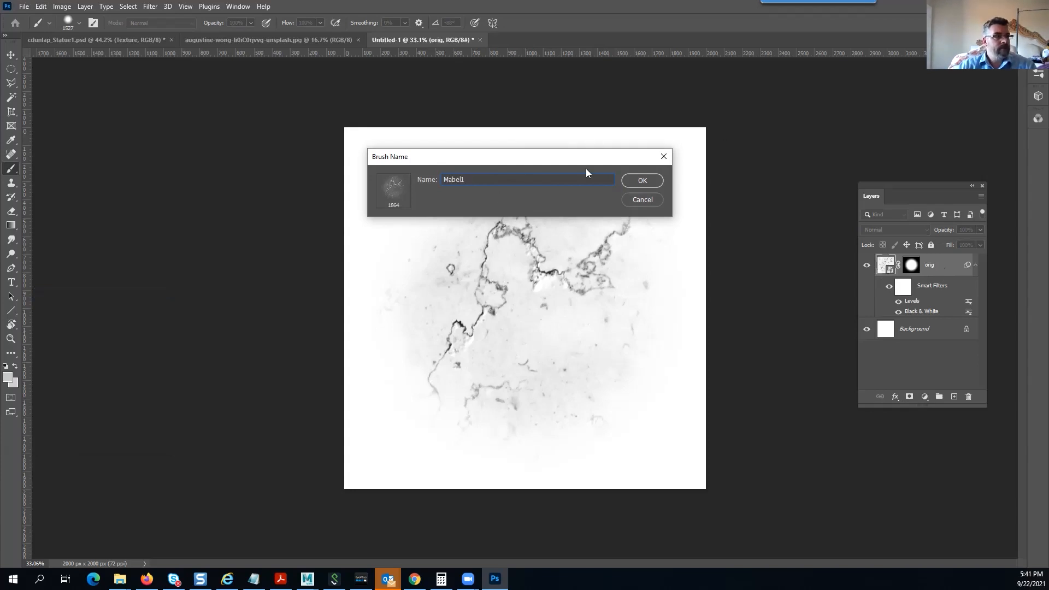
pyautogui.write('bel')
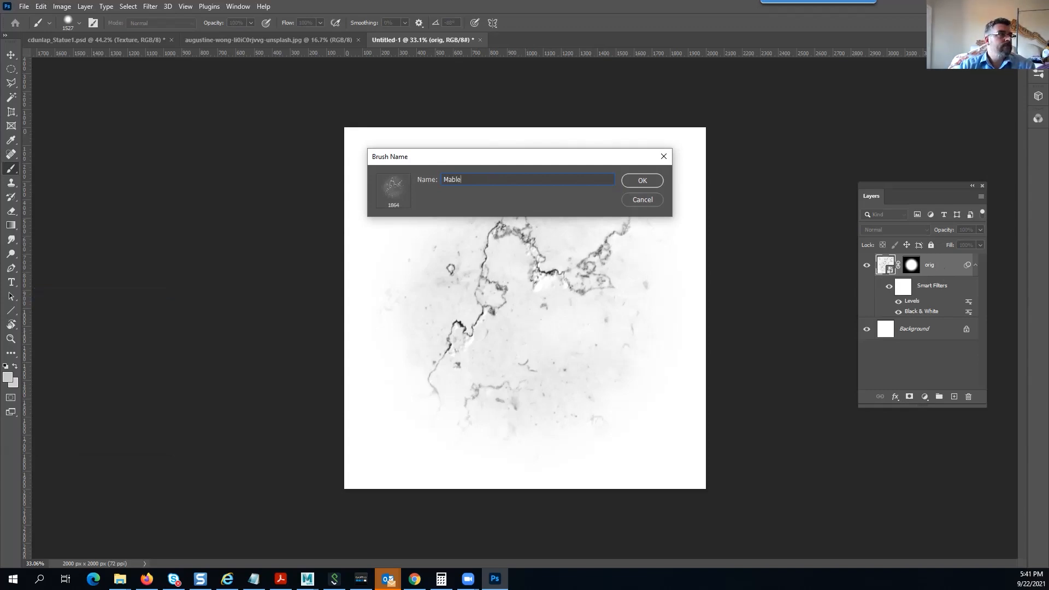
pyautogui.write('el1')
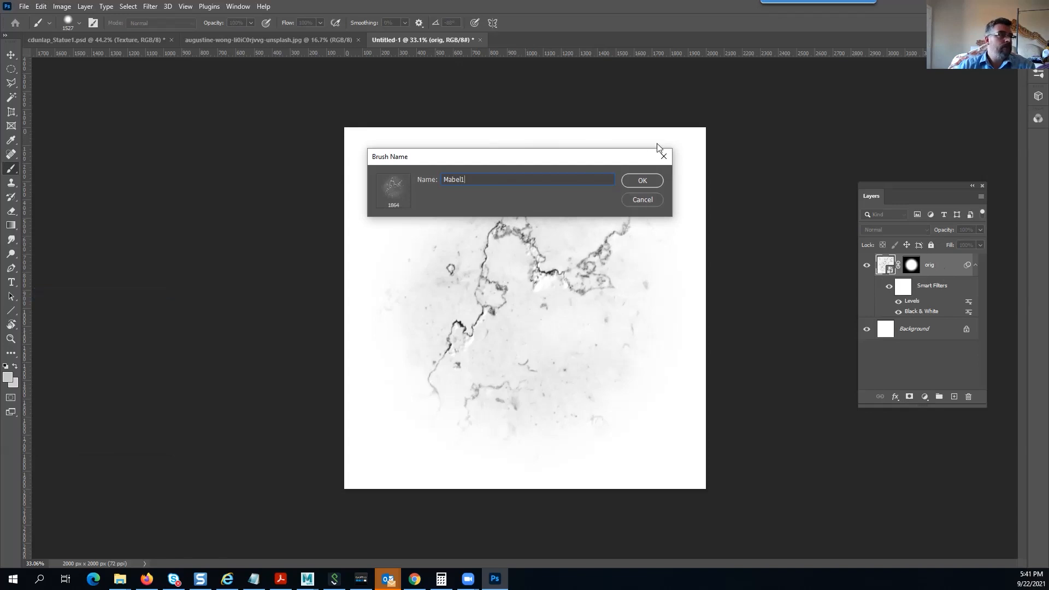
pyautogui.click(627, 184)
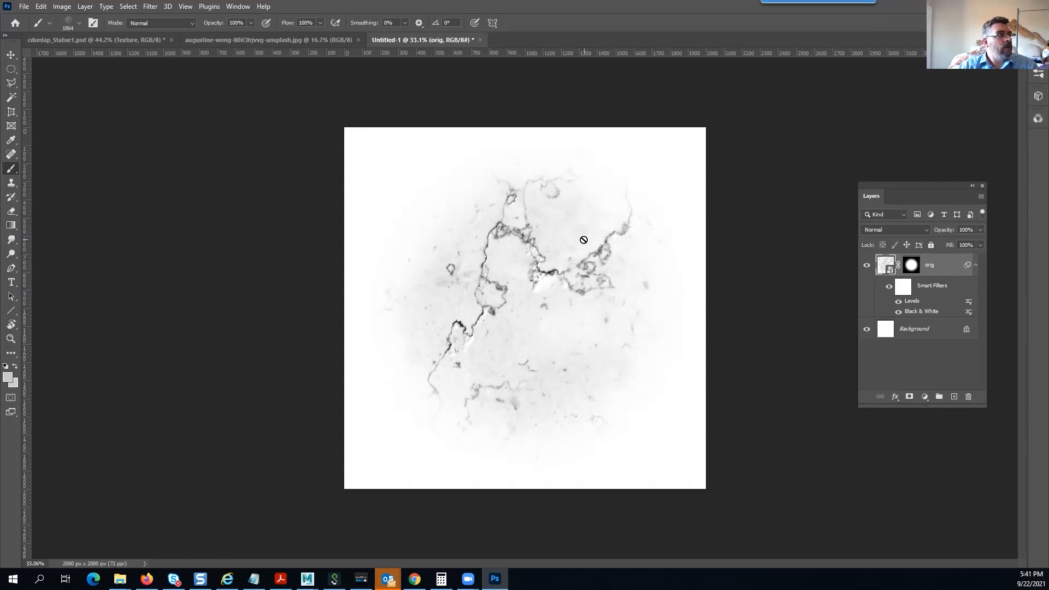
# Switch to the cdunlap_Statue1.psd document and reduce the new marble brush to 400 px over the figure
pyautogui.click(273, 40)
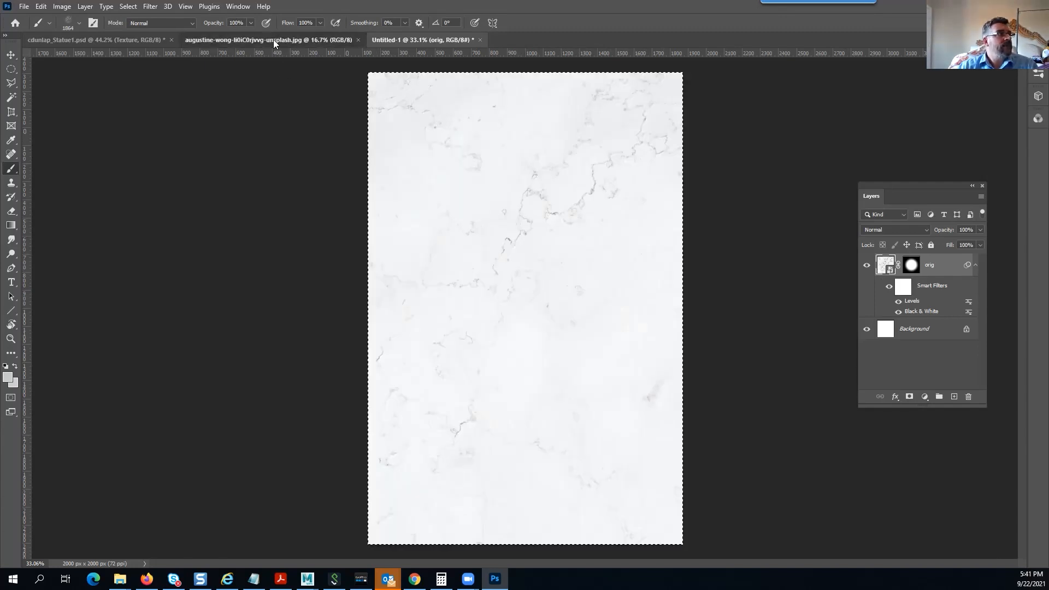
pyautogui.click(60, 39)
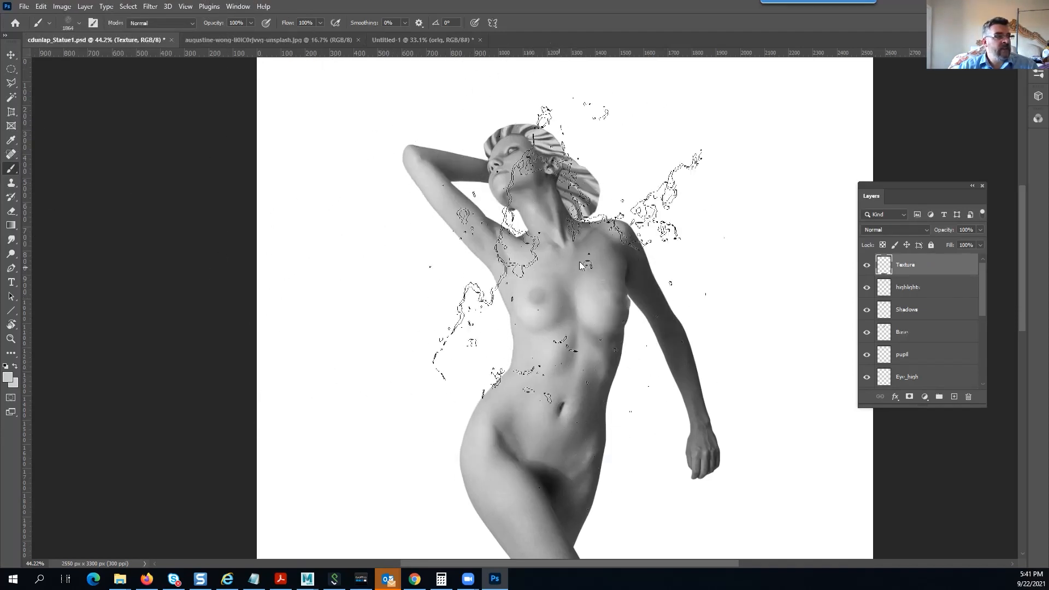
pyautogui.press('[')
pyautogui.press('[')
pyautogui.press('[')
pyautogui.press('[')
pyautogui.press('[')
pyautogui.press('[')
pyautogui.press('[')
pyautogui.press('[')
pyautogui.press('[')
pyautogui.press('[')
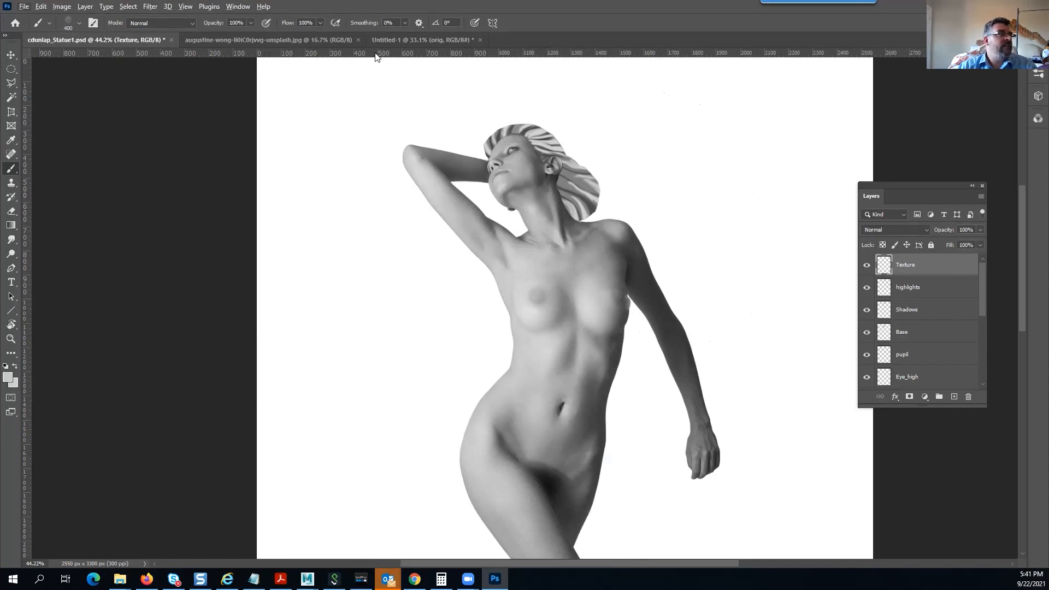
# Return to the Untitled-1 marble document and start a Save As into the Custom_brush folder
pyautogui.click(390, 40)
pyautogui.click(24, 6)
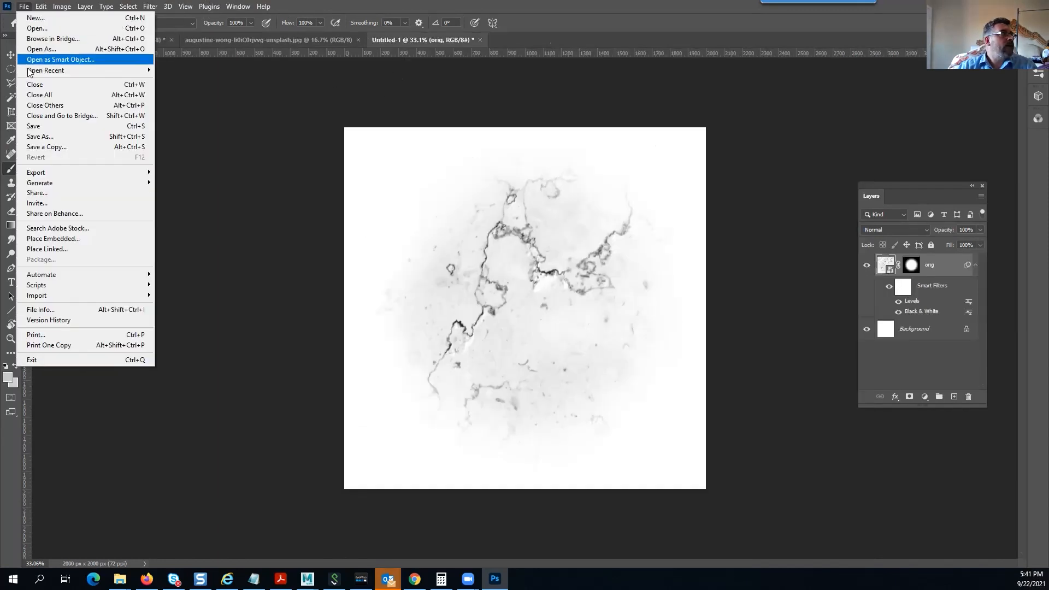
pyautogui.click(78, 138)
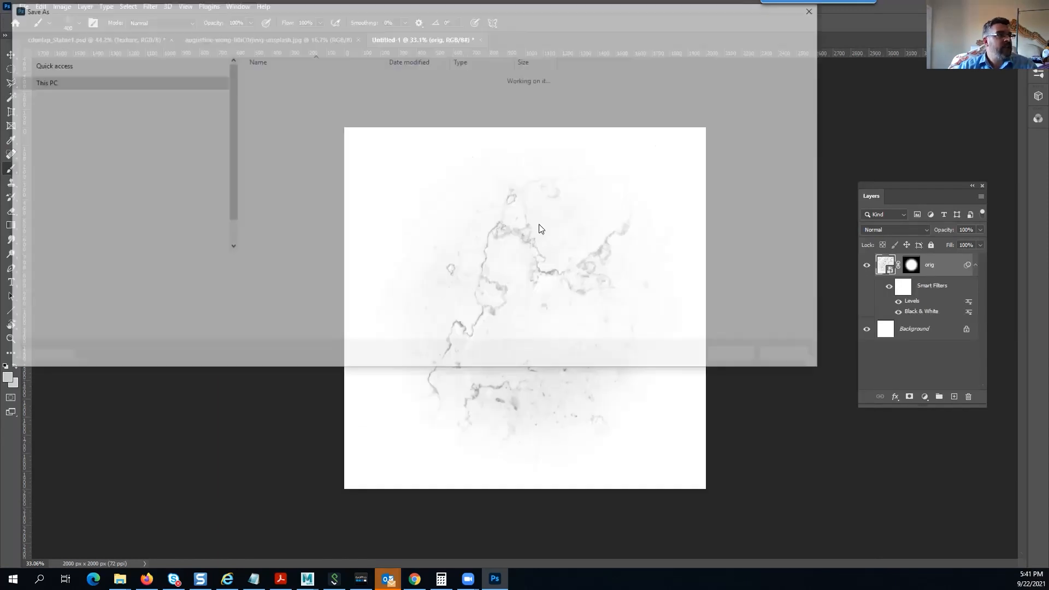
pyautogui.doubleClick(279, 86)
# Replace the default file name with Marbel_Brushes.psd and save the marble document
pyautogui.click(98, 265)
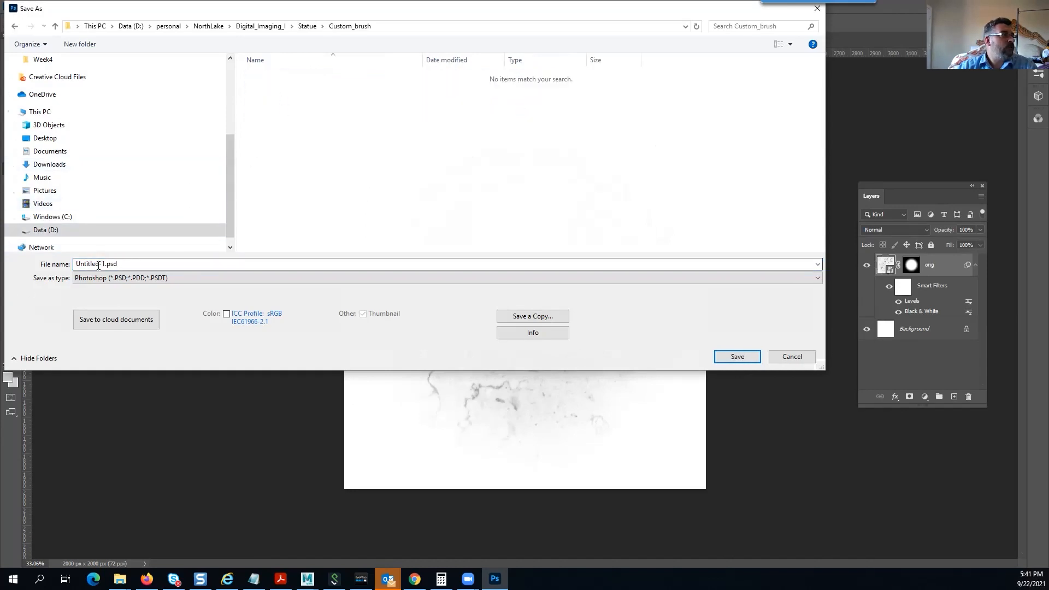
pyautogui.doubleClick(103, 264)
pyautogui.press('End')
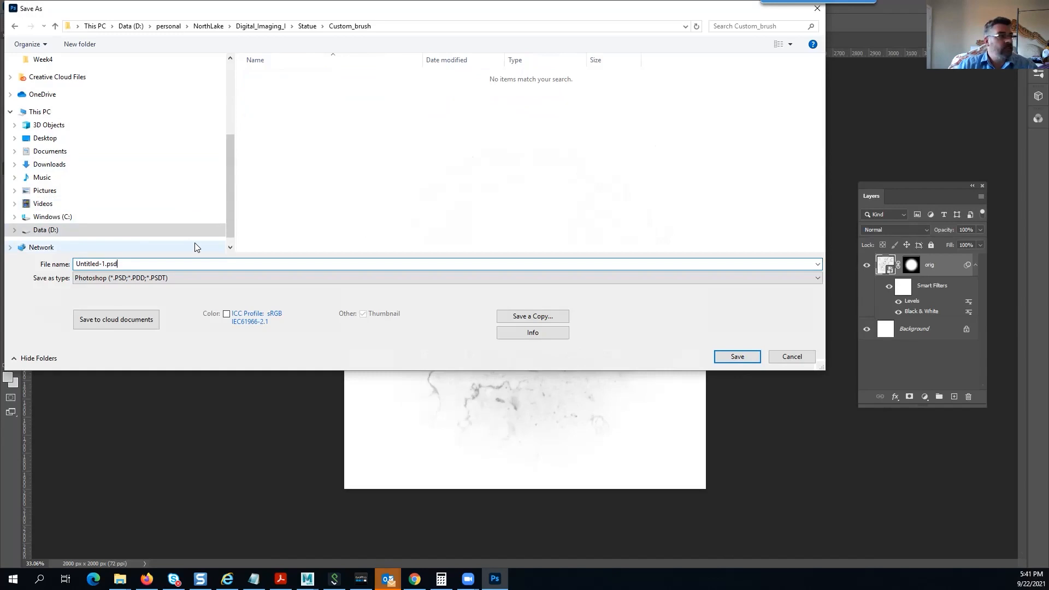
pyautogui.press('BackSpace')
pyautogui.press('BackSpace')
pyautogui.press('BackSpace')
pyautogui.press('BackSpace')
pyautogui.press('BackSpace')
pyautogui.press('BackSpace')
pyautogui.press('BackSpace')
pyautogui.press('BackSpace')
pyautogui.press('BackSpace')
pyautogui.press('BackSpace')
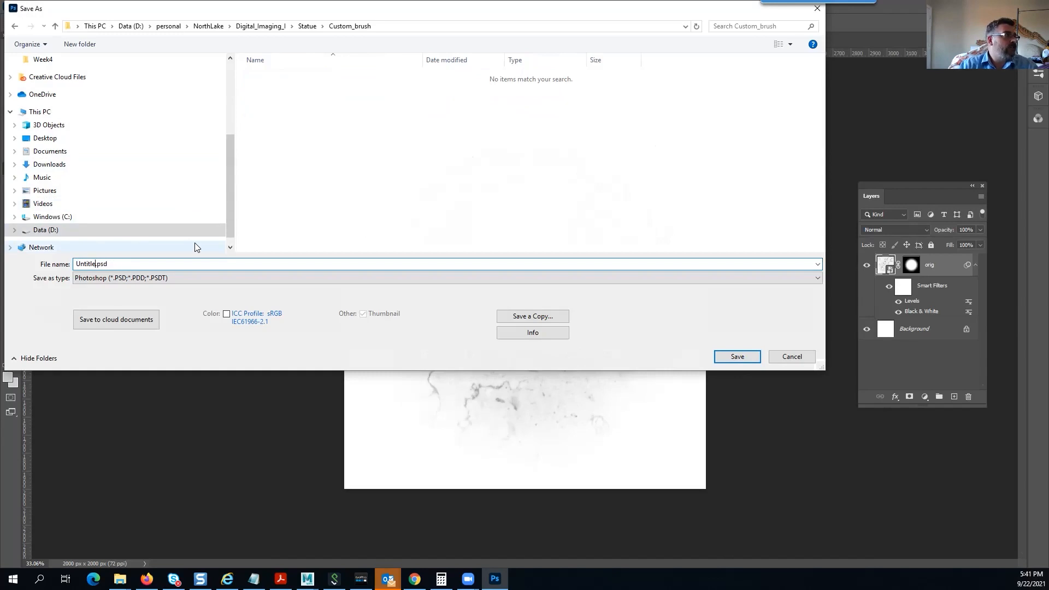
pyautogui.write('Mar')
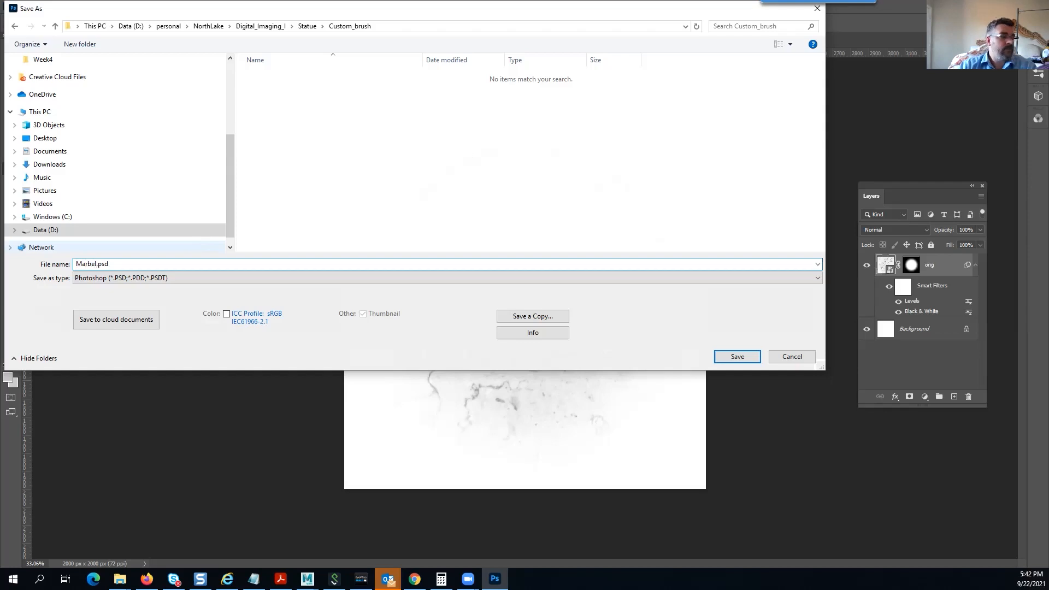
pyautogui.write('bel_Brushes')
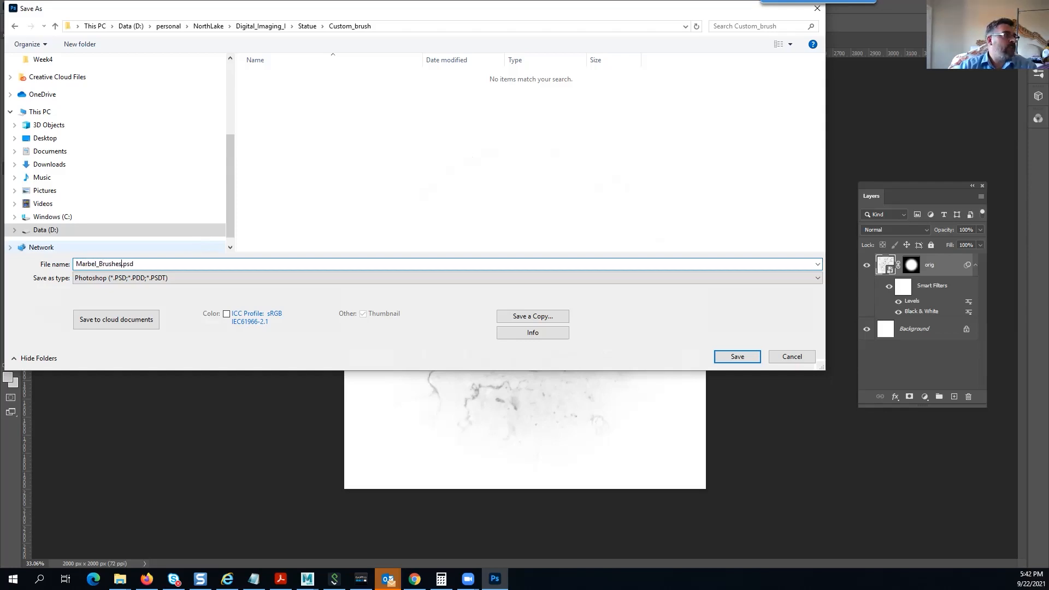
pyautogui.click(749, 358)
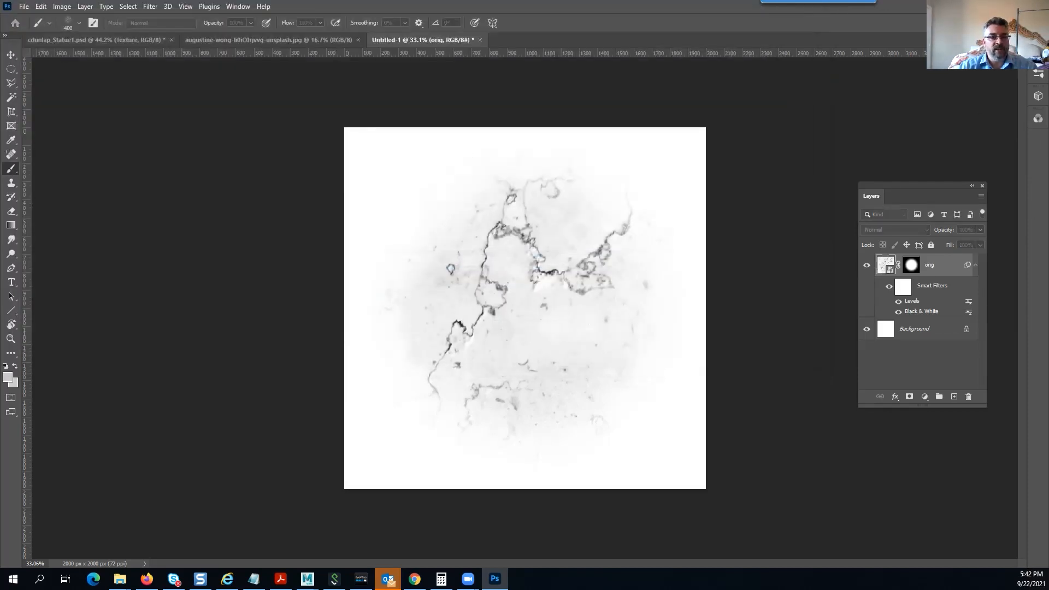
pyautogui.click(759, 199)
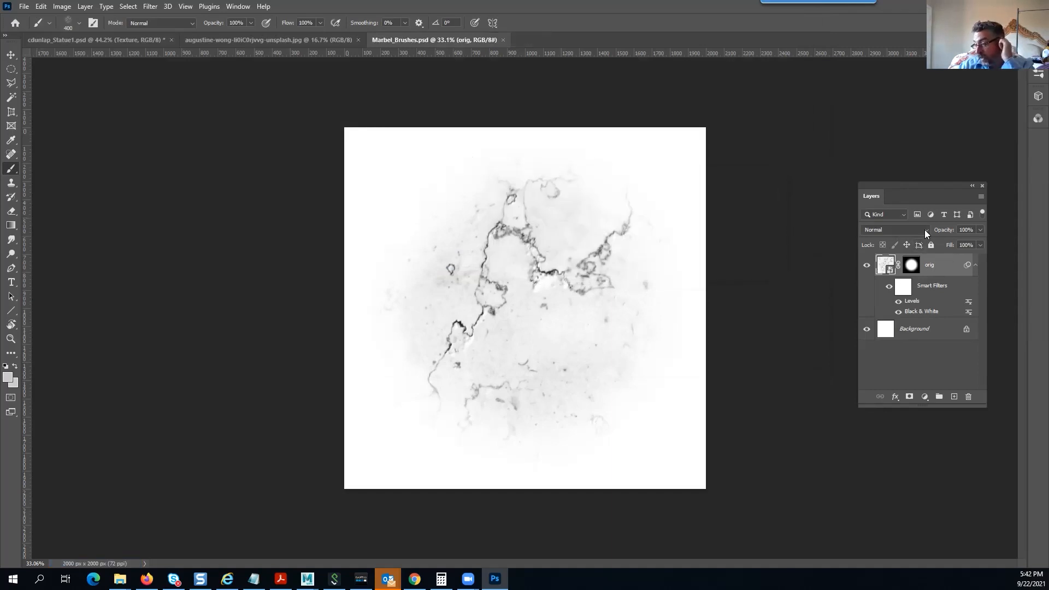
# Rename the orig layer as Marbel_brush1
pyautogui.doubleClick(932, 266)
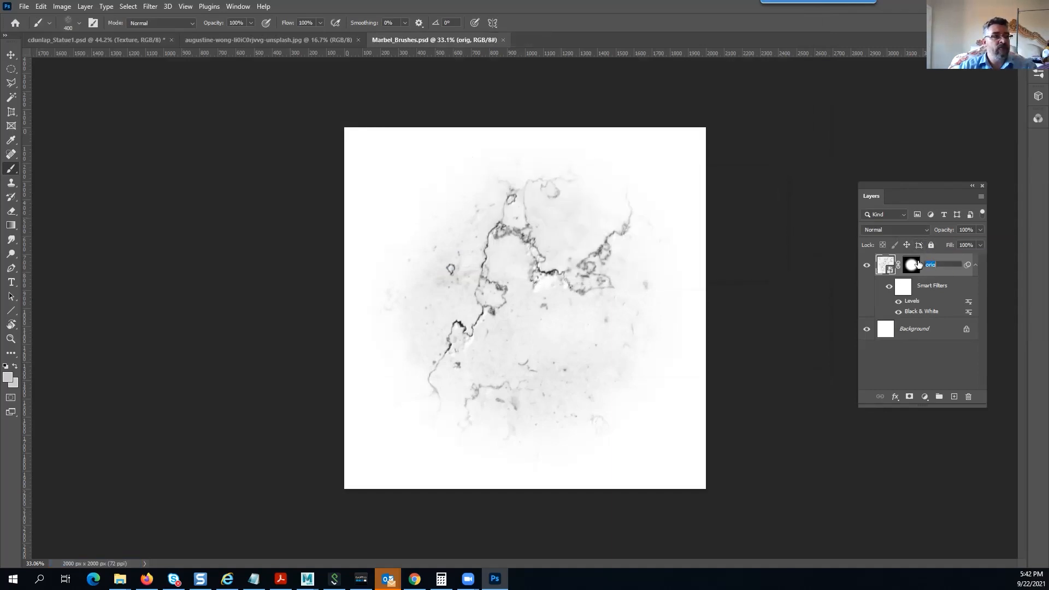
pyautogui.write('M')
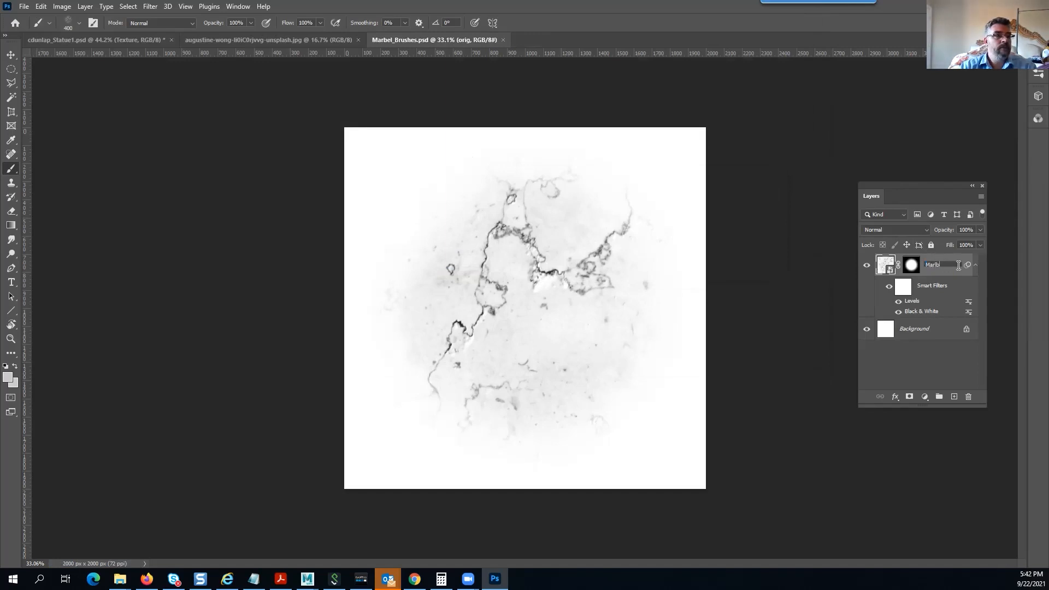
pyautogui.write('arb')
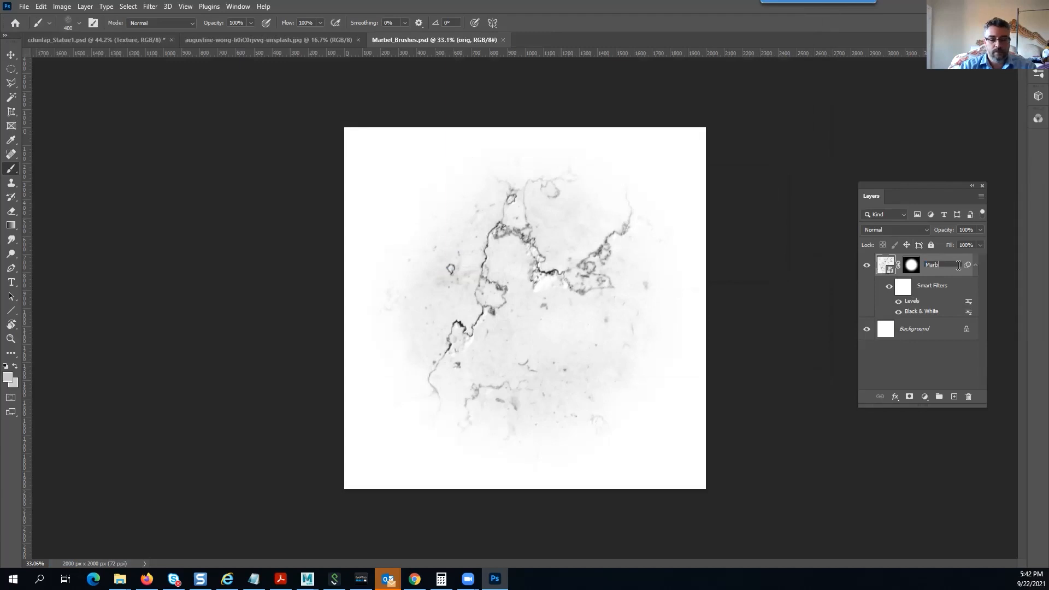
pyautogui.write('el brus')
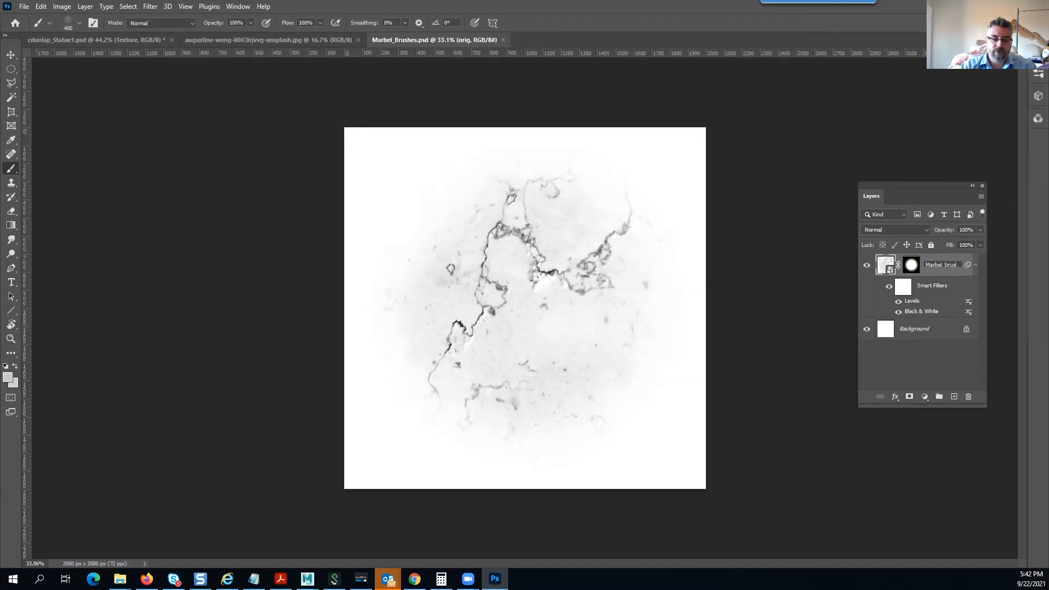
pyautogui.write('h1')
pyautogui.press('Return')
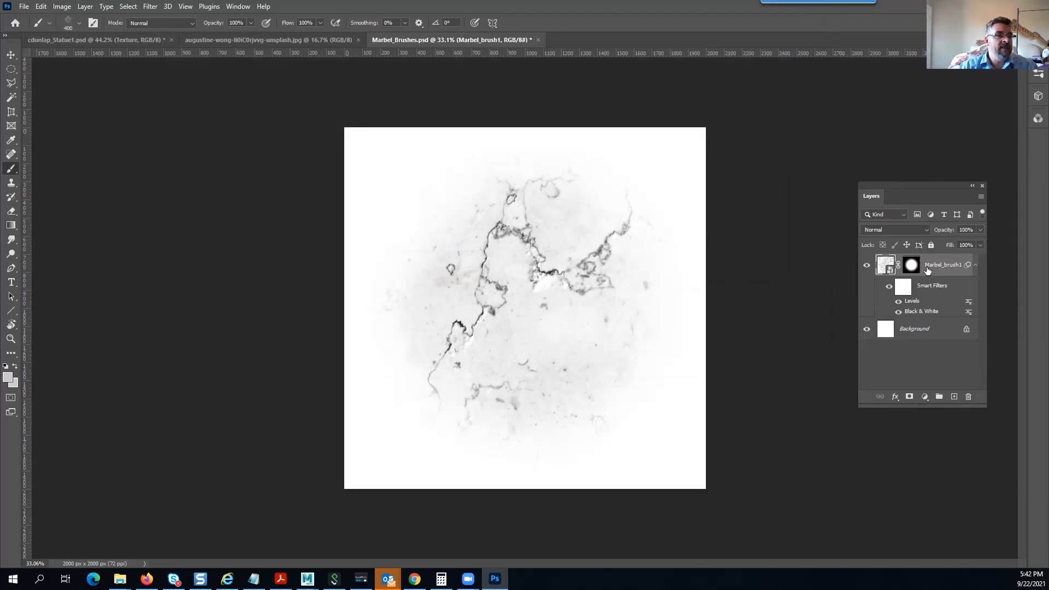
# Duplicate the Marbel_brush1 layer and hide the original beneath the copy
pyautogui.moveTo(950, 264); pyautogui.dragTo(954, 397)
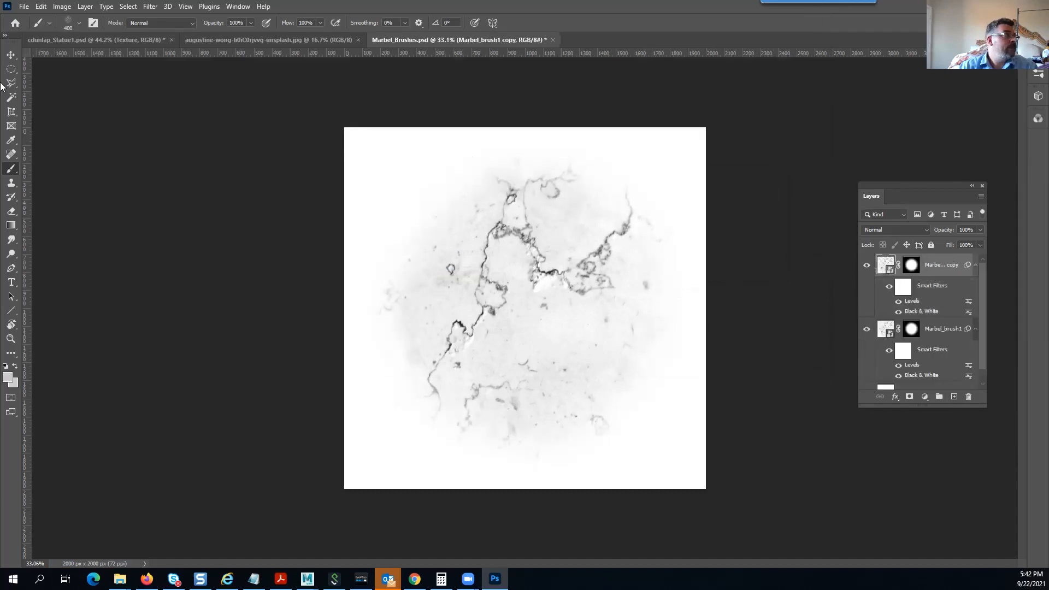
pyautogui.click(7, 57)
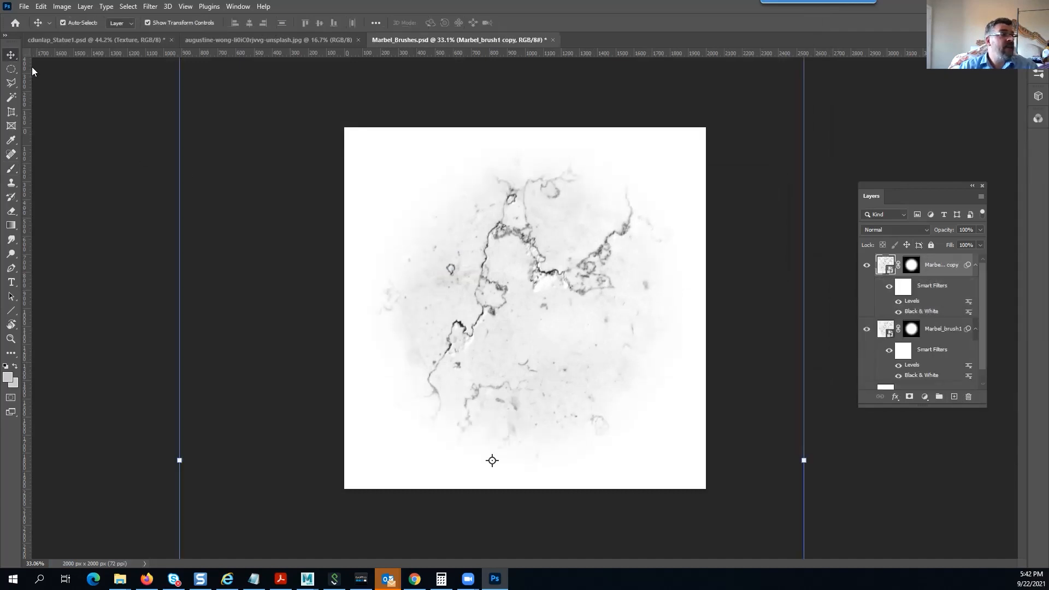
pyautogui.click(867, 328)
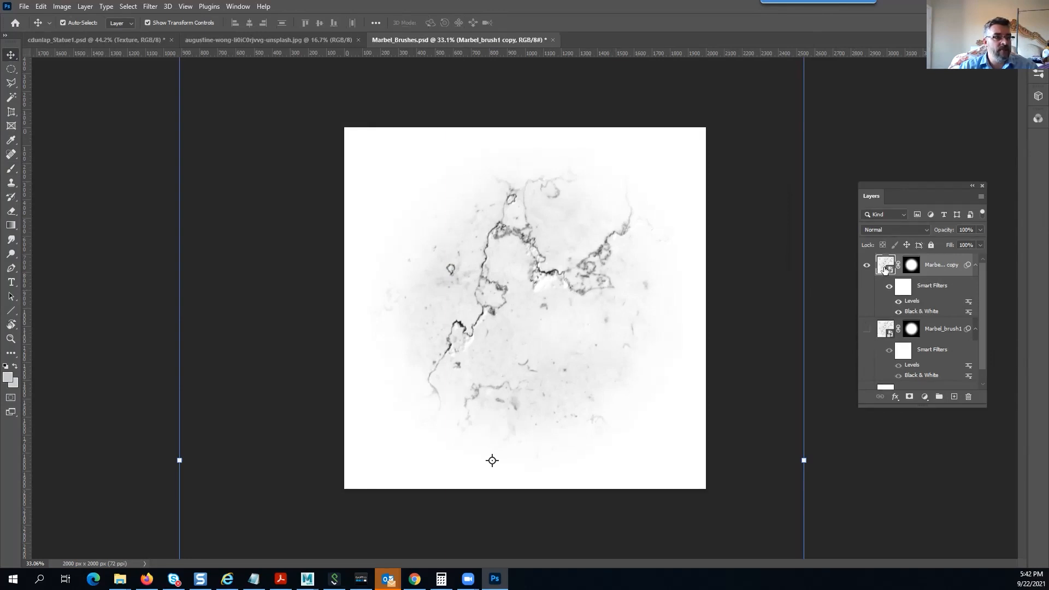
pyautogui.press('ctrl')
pyautogui.hotkey('ctrl', 't')
pyautogui.click(534, 223)
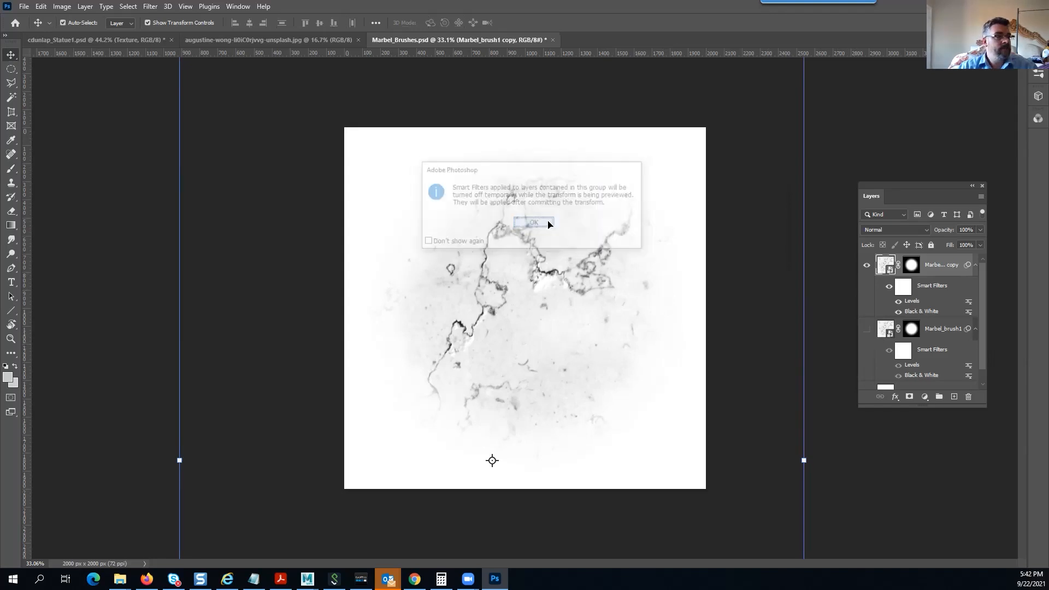
pyautogui.hotkey('ctrl', '-')
pyautogui.hotkey('ctrl', '-')
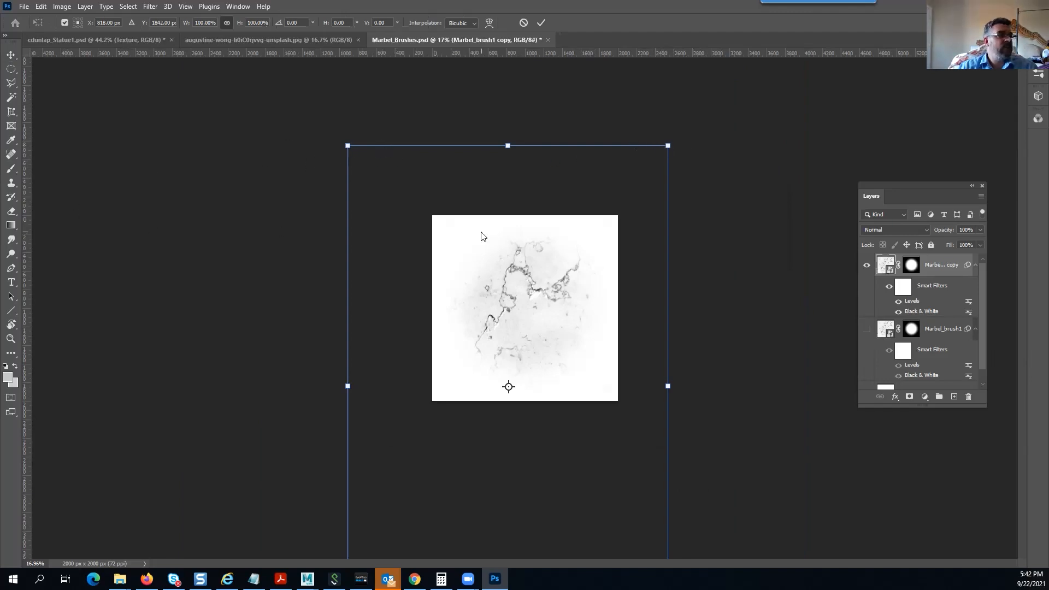
pyautogui.moveTo(524, 310); pyautogui.dragTo(558, 269)
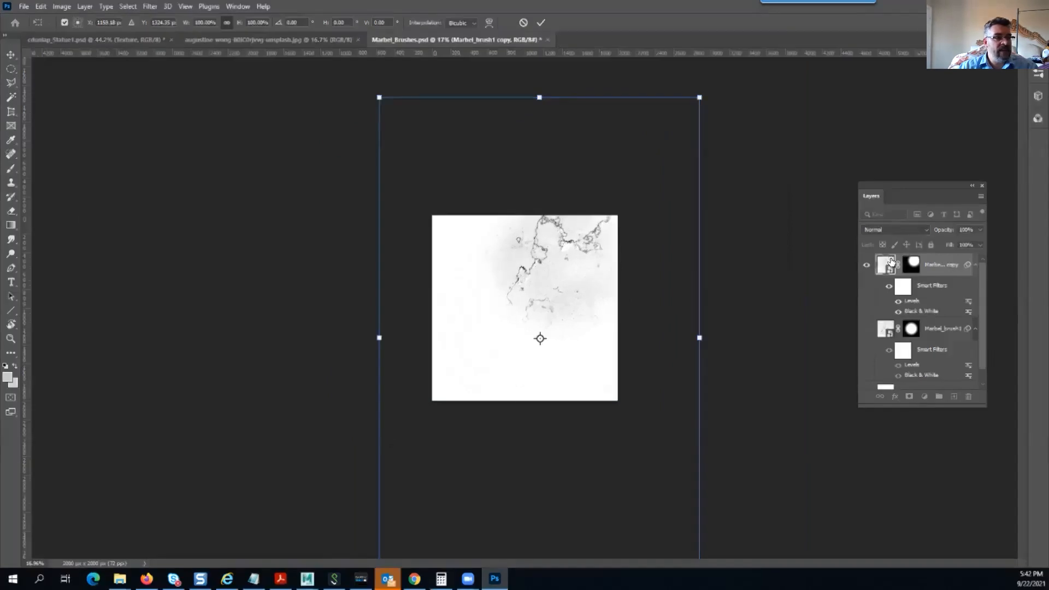
pyautogui.hotkey('ctrl', 'z')
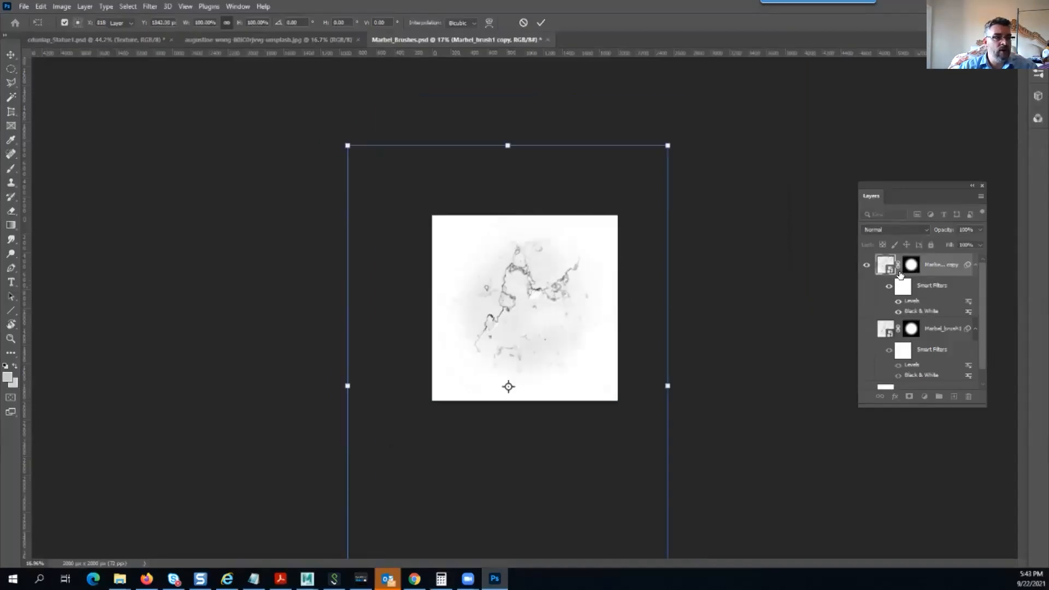
pyautogui.press('Return')
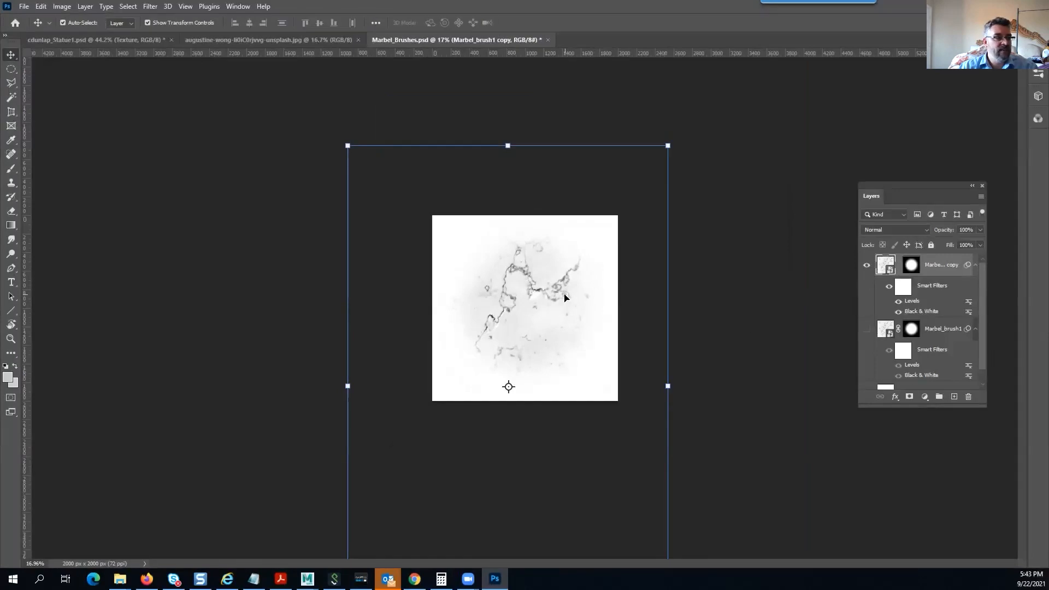
# Unlink the copy's mask, rotate its marble image about 87°, and move it to about X 1247 px, Y 654 px beneath the mask
pyautogui.click(613, 322)
pyautogui.press('Return')
pyautogui.moveTo(683, 144); pyautogui.dragTo(672, 484)
pyautogui.moveTo(509, 361)
pyautogui.mouseDown()
pyautogui.moveTo(511, 341)
pyautogui.moveTo(500, 346)
pyautogui.mouseUp()
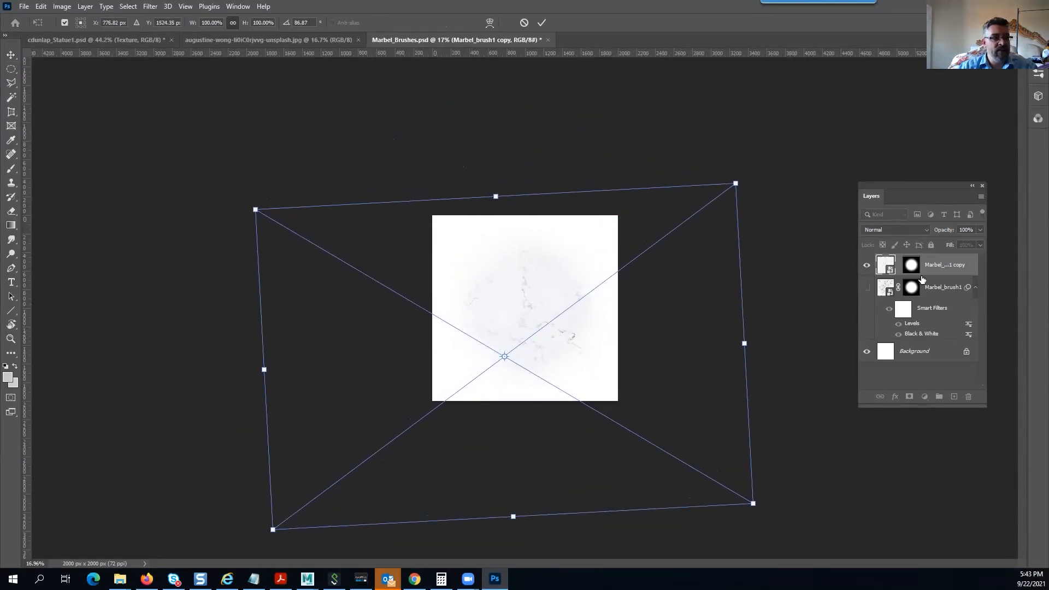
pyautogui.moveTo(554, 309); pyautogui.dragTo(602, 226)
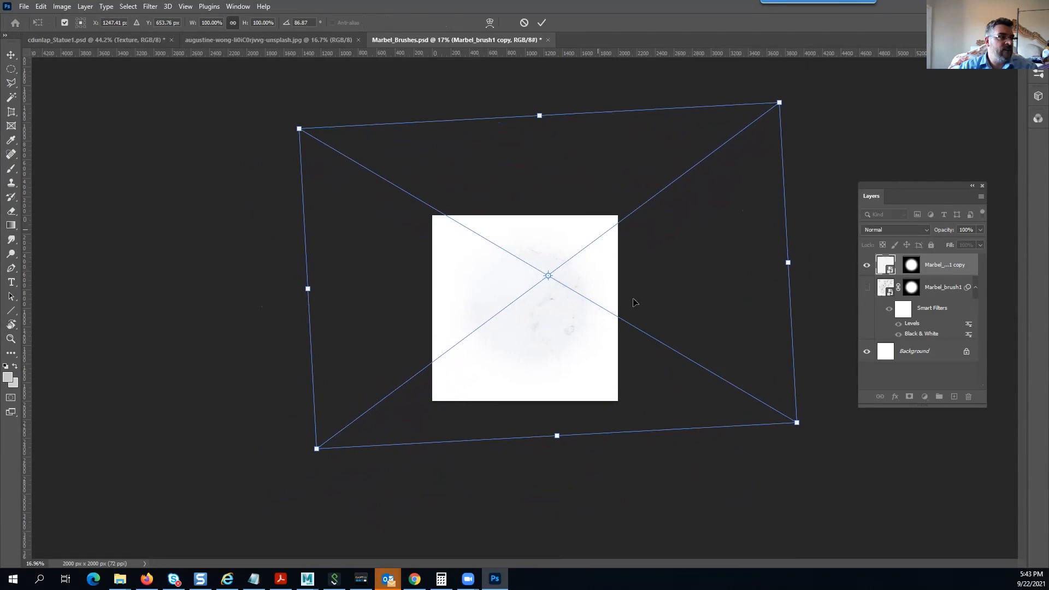
pyautogui.press('Return')
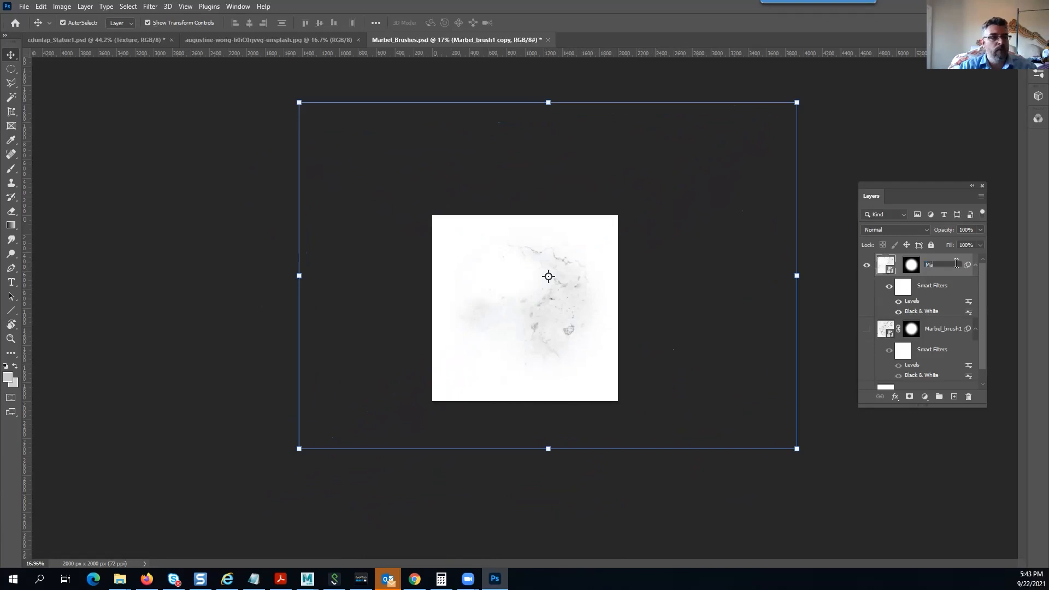
# Rename the copied marble layer as Mabel_Brush2
pyautogui.write('el+')
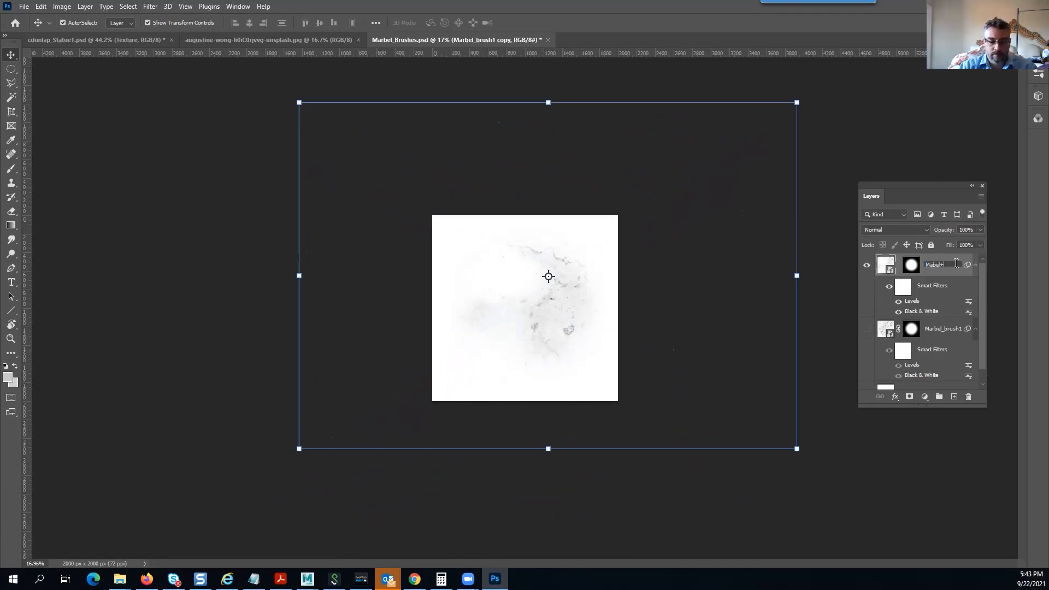
pyautogui.write('Brus')
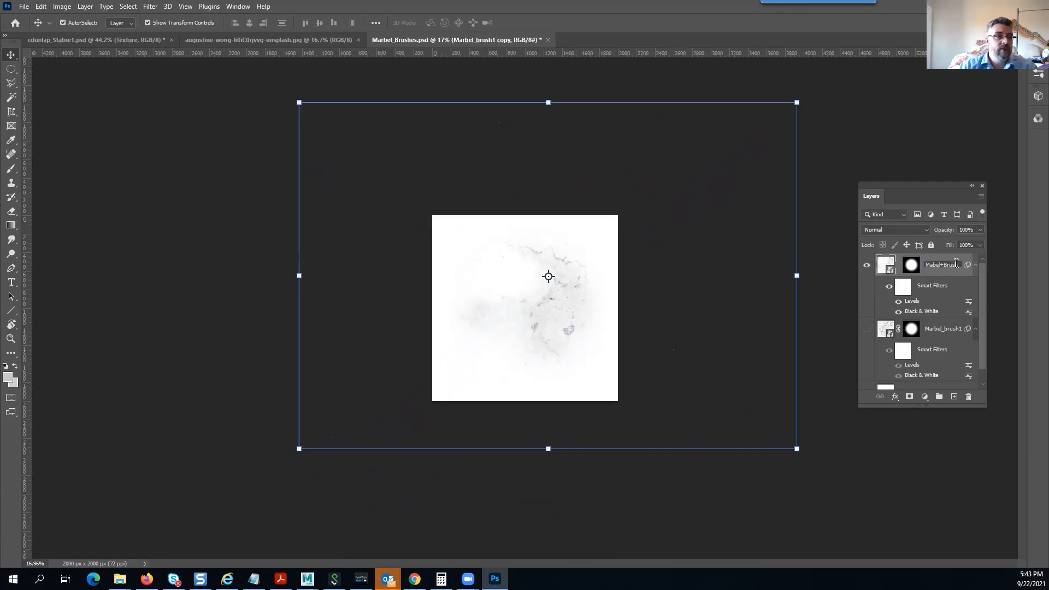
pyautogui.write('h')
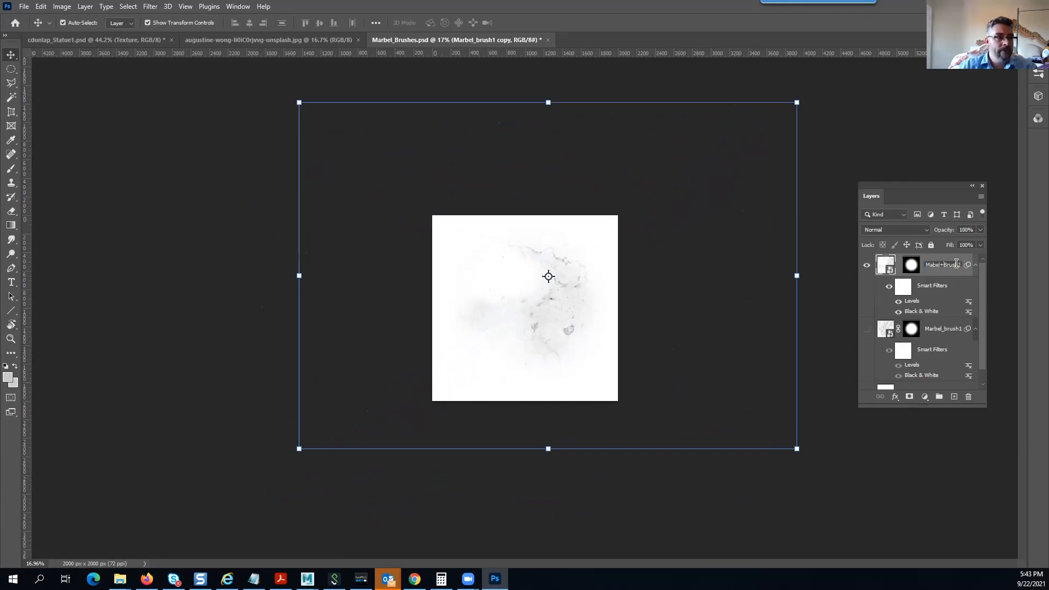
pyautogui.write('2')
pyautogui.press('Return')
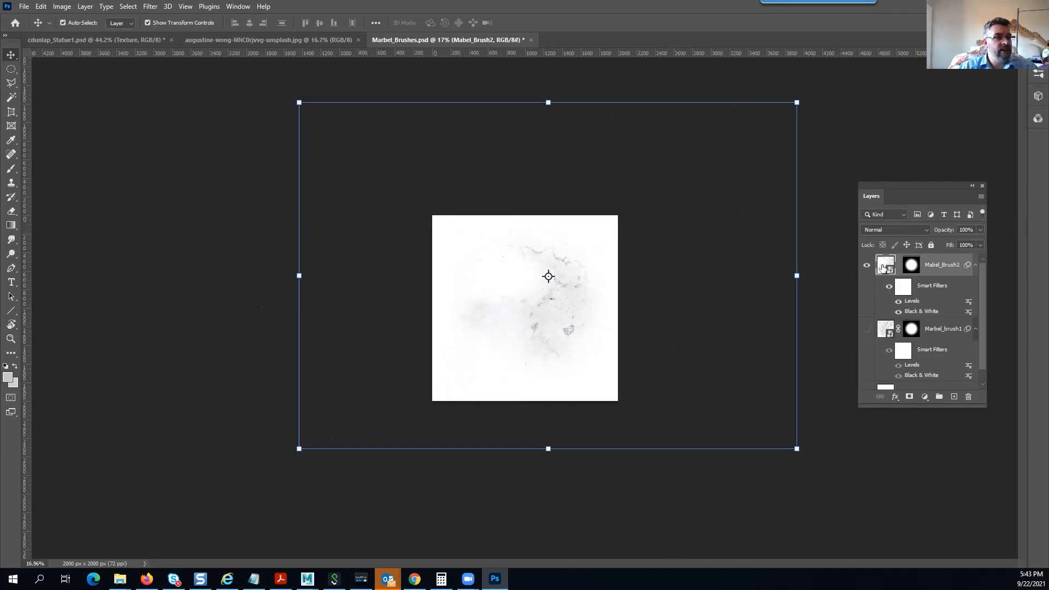
# Define a brush preset named Marbel_Brush2 from the repositioned marble image
pyautogui.click(41, 6)
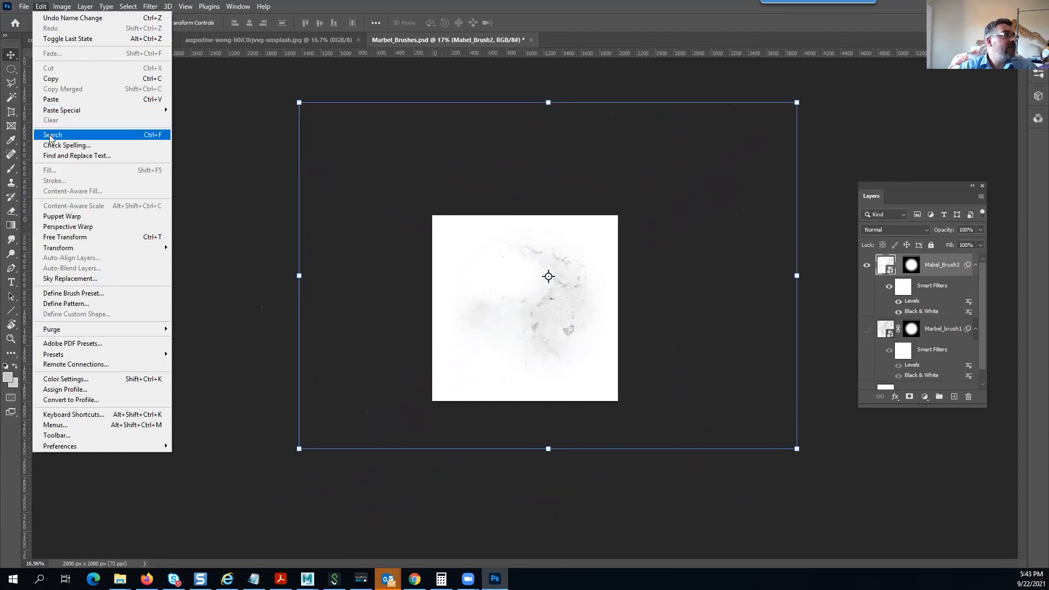
pyautogui.click(79, 294)
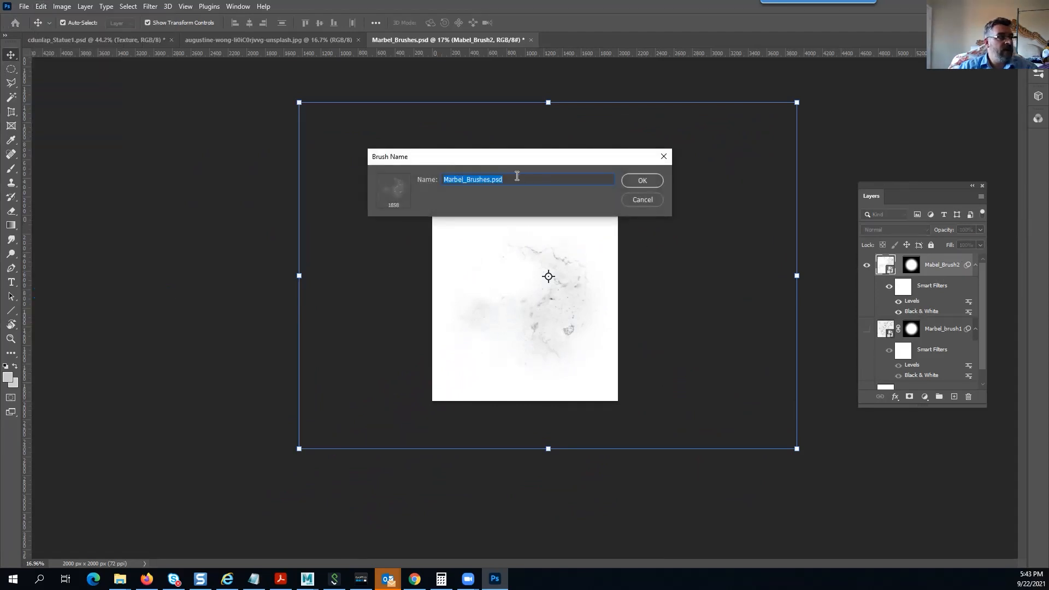
pyautogui.click(519, 184)
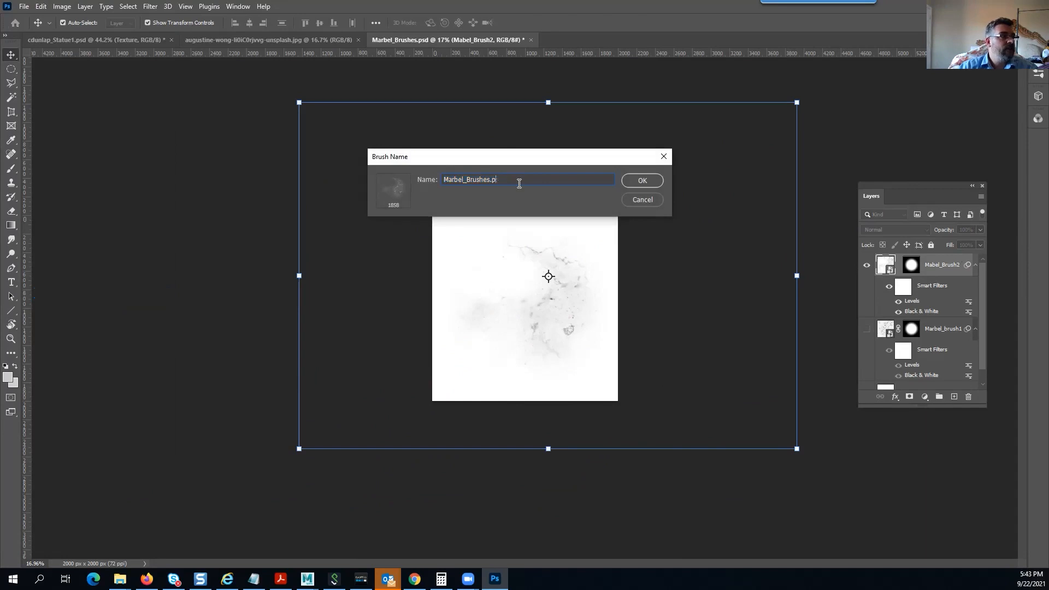
pyautogui.press('BackSpace')
pyautogui.press('BackSpace')
pyautogui.write('2')
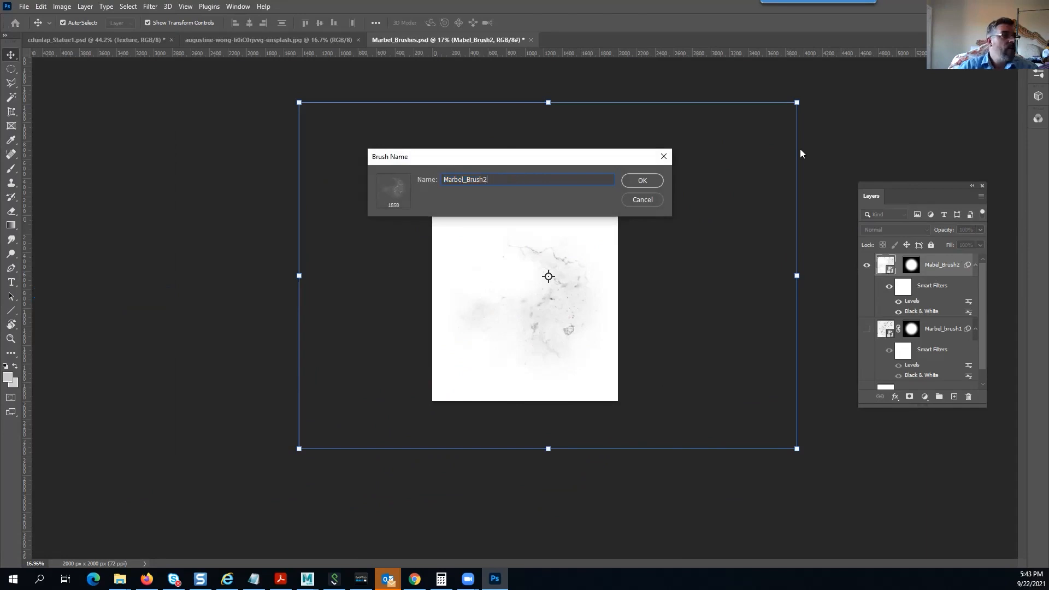
pyautogui.click(659, 184)
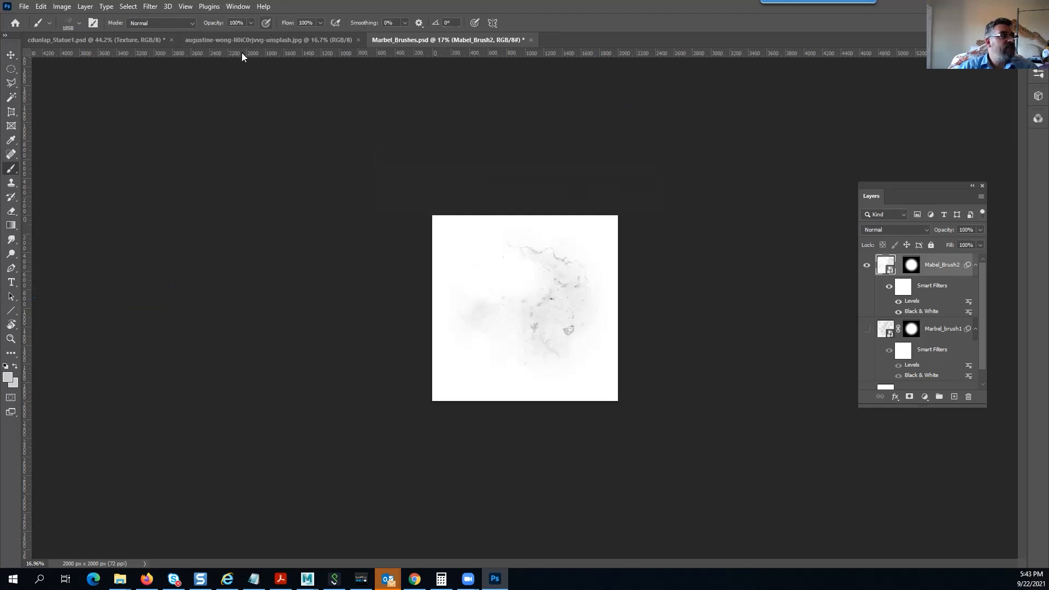
# Switch to the cdunlap_Statue1.psd document and choose the Mabel1 brush preset for the Brush tool
pyautogui.click(101, 40)
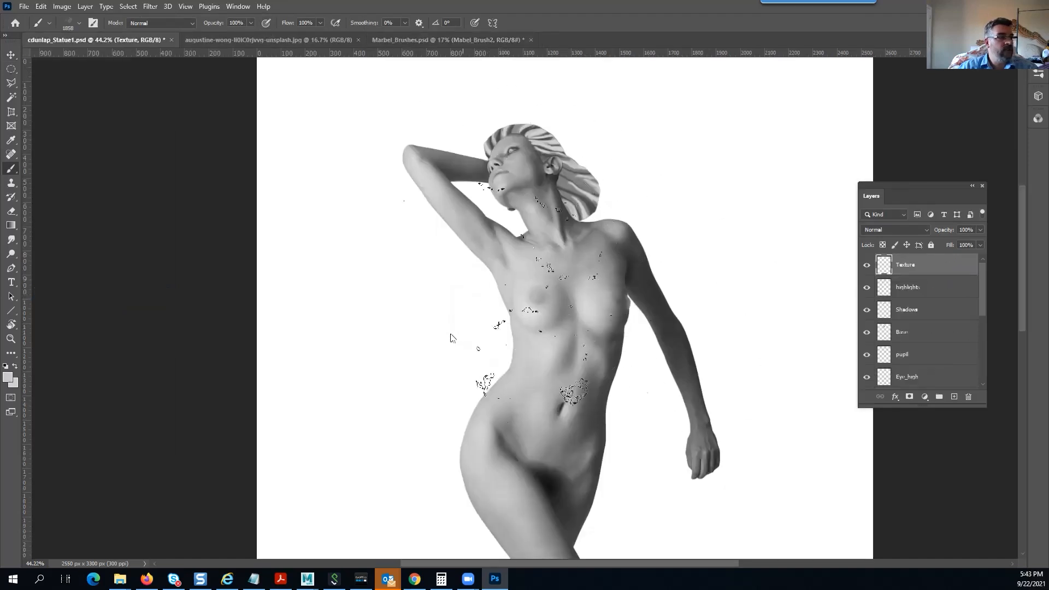
pyautogui.rightClick(474, 284)
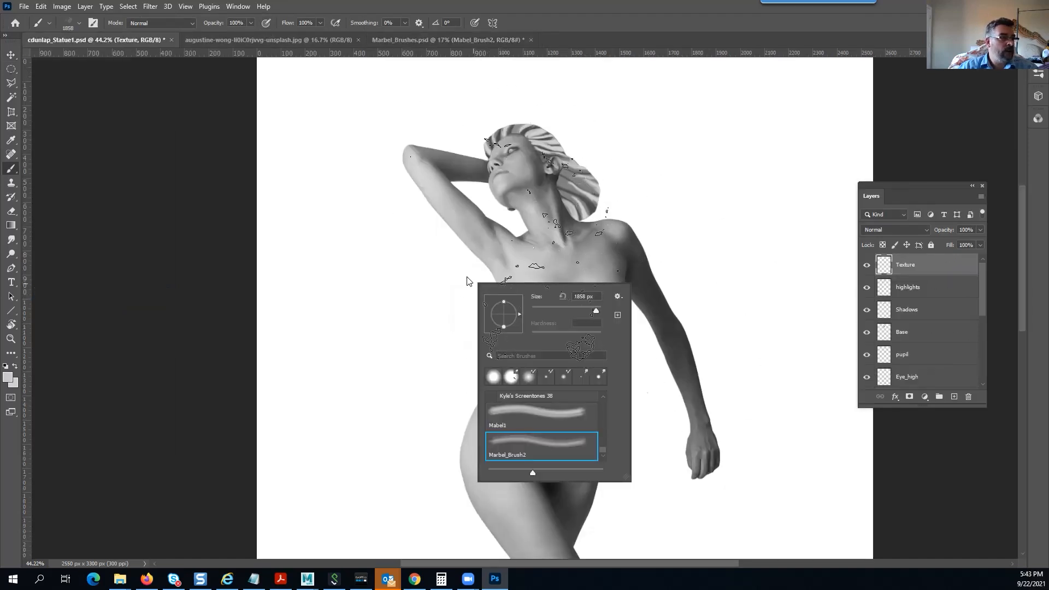
pyautogui.click(512, 416)
pyautogui.click(508, 443)
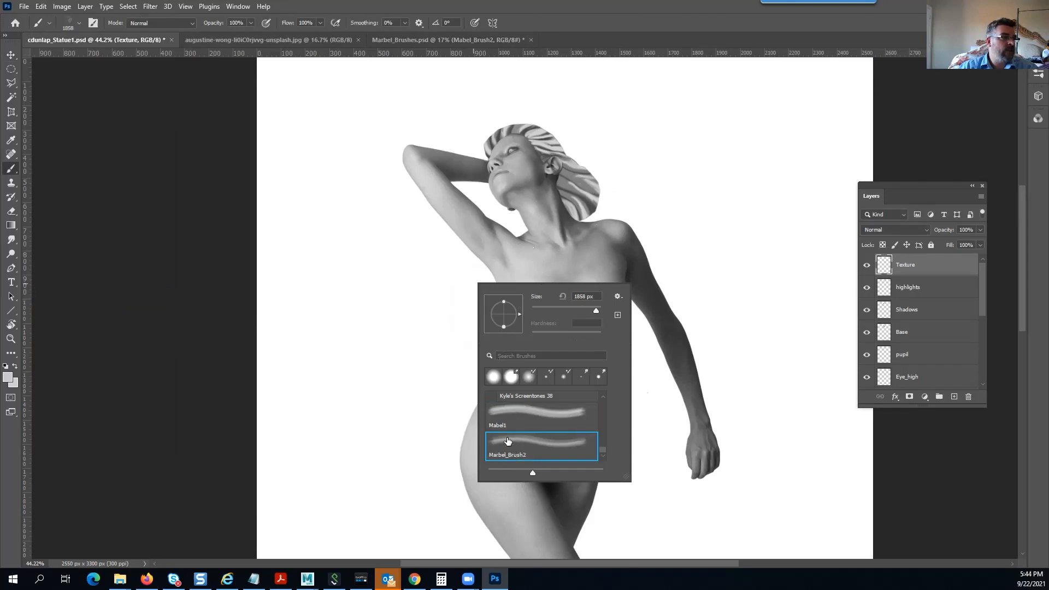
pyautogui.click(506, 425)
pyautogui.click(502, 444)
pyautogui.click(518, 413)
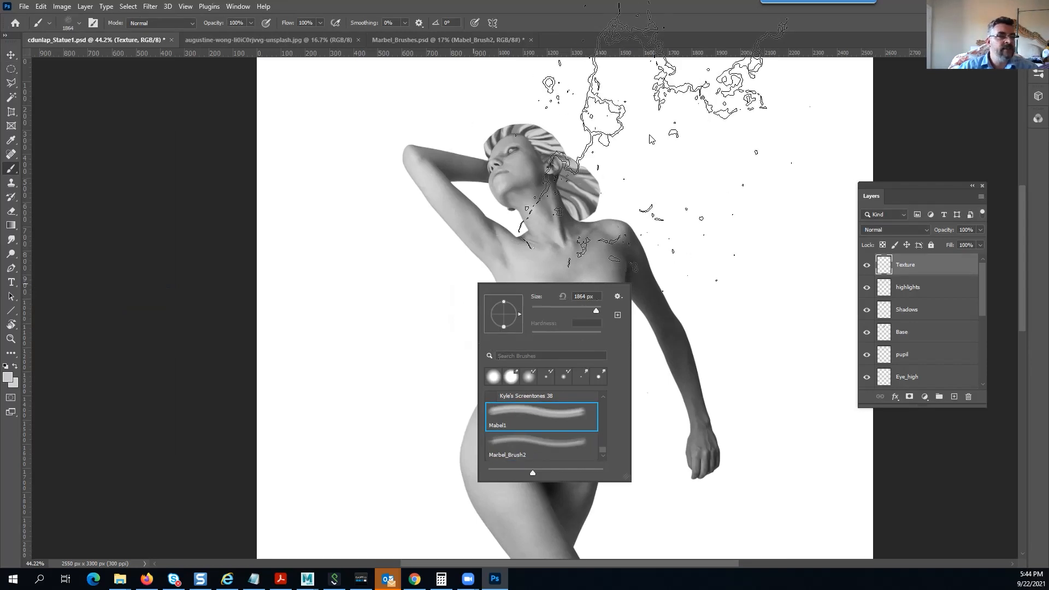
pyautogui.click(1015, 101)
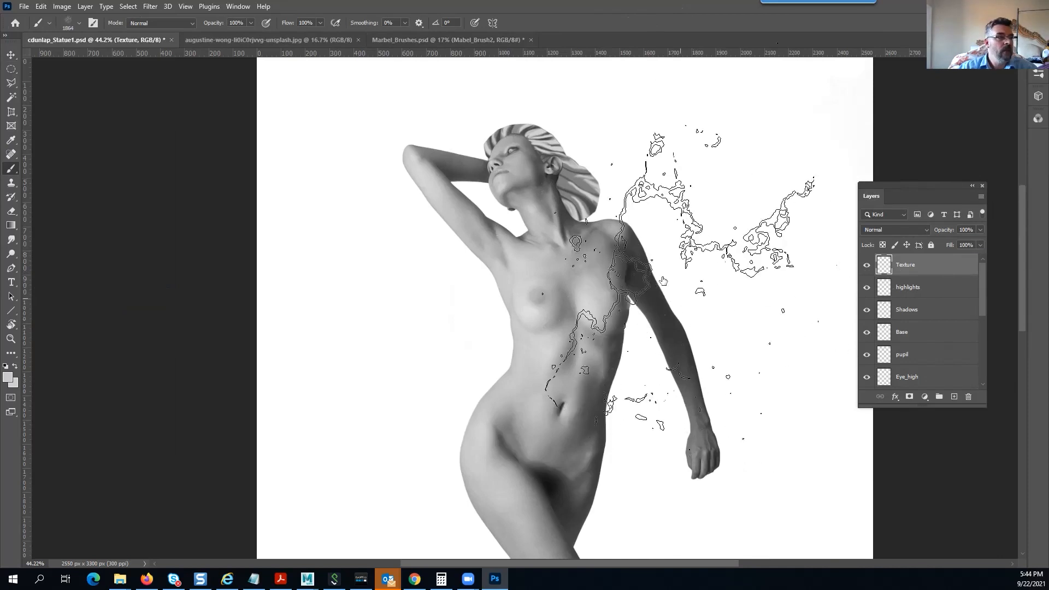
# Reduce the brush to 700 px and stamp the marble veins once in black over the neck and upper chest on the Texture layer
pyautogui.press('[')
pyautogui.press('[')
pyautogui.press('[')
pyautogui.press('[')
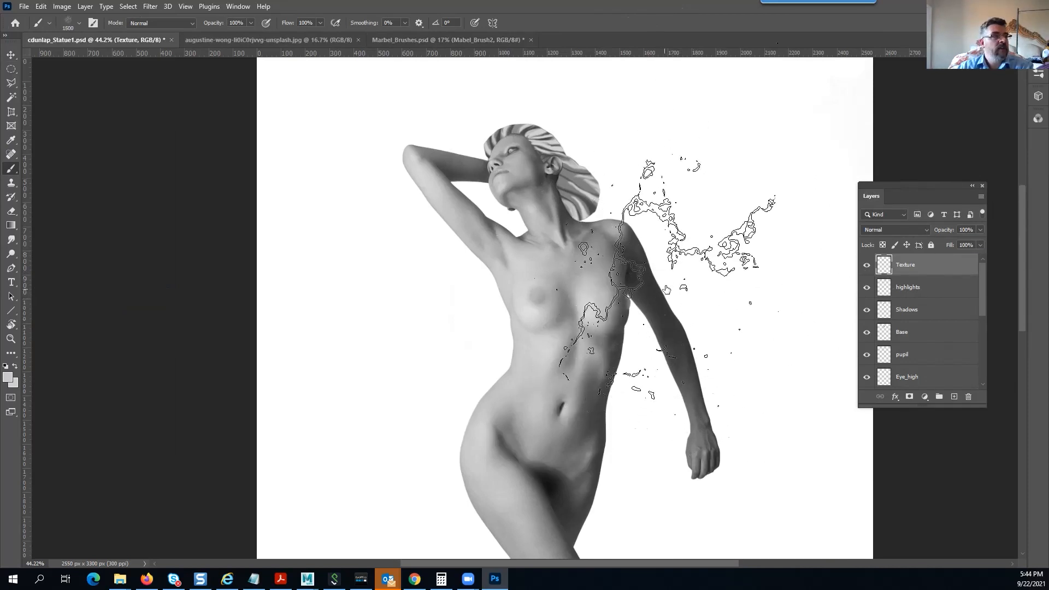
pyautogui.press('[')
pyautogui.press('[')
pyautogui.press('[')
pyautogui.press('[')
pyautogui.press('[')
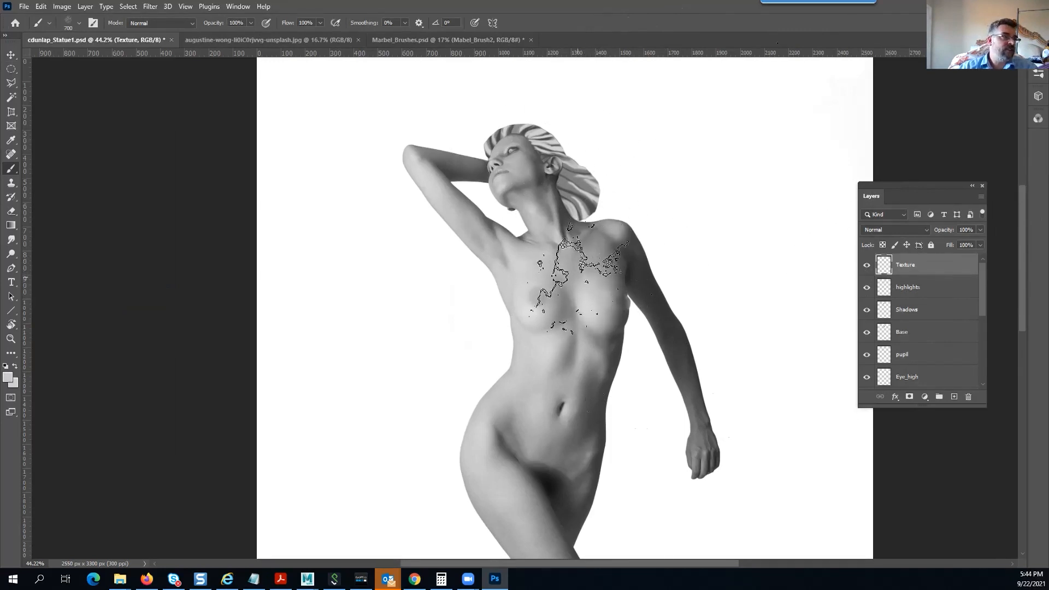
pyautogui.scroll(5, 605, 290)
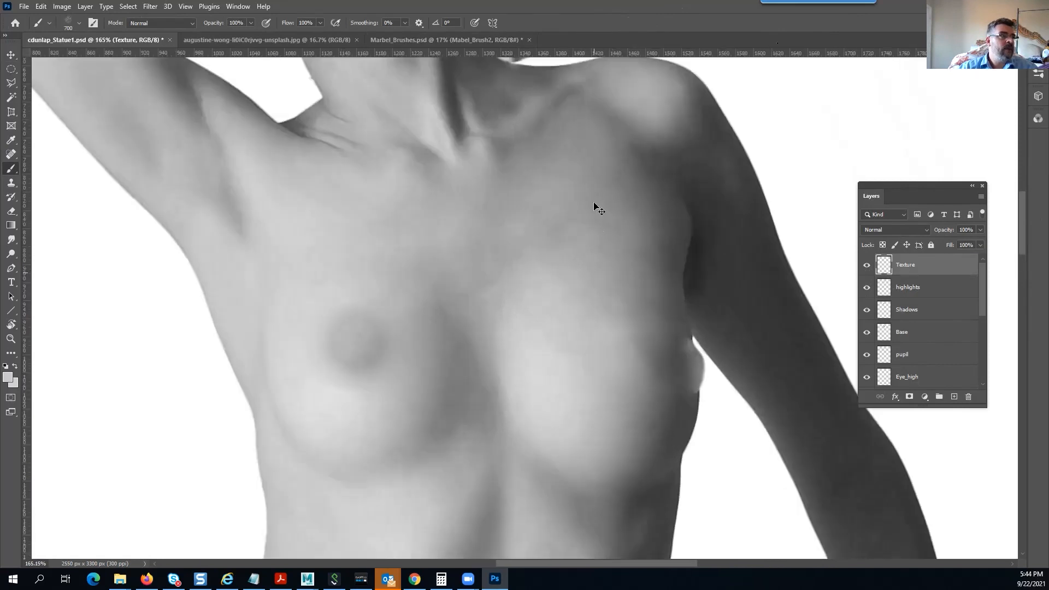
pyautogui.moveTo(484, 296); pyautogui.dragTo(465, 525)
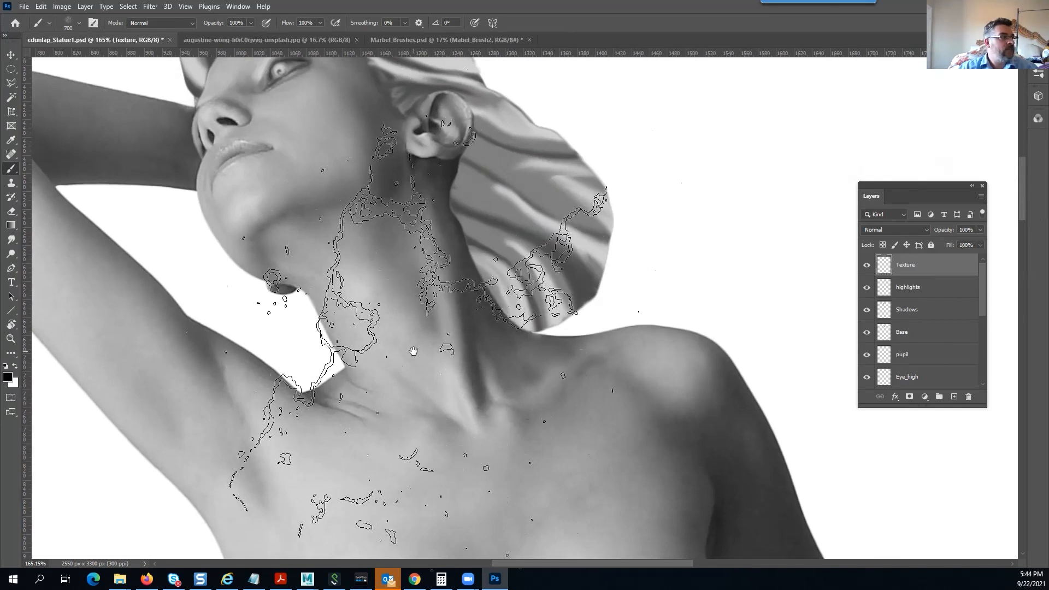
pyautogui.click(413, 351)
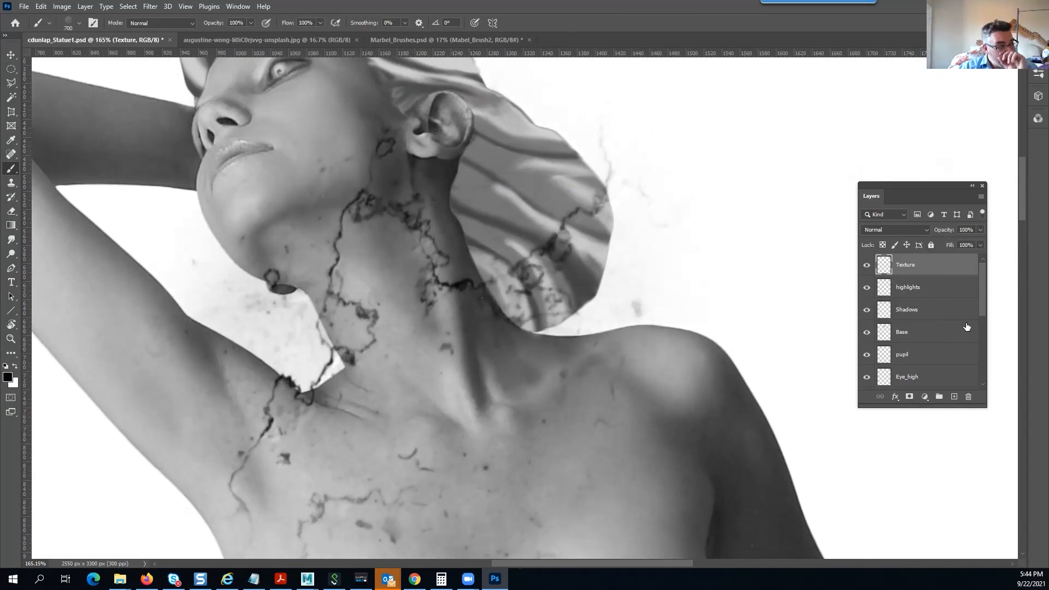
# Start a Warp transform on the Texture layer and pull the vein grid's lower-left corner up to the base of the neck
pyautogui.scroll(-6, 774, 279)
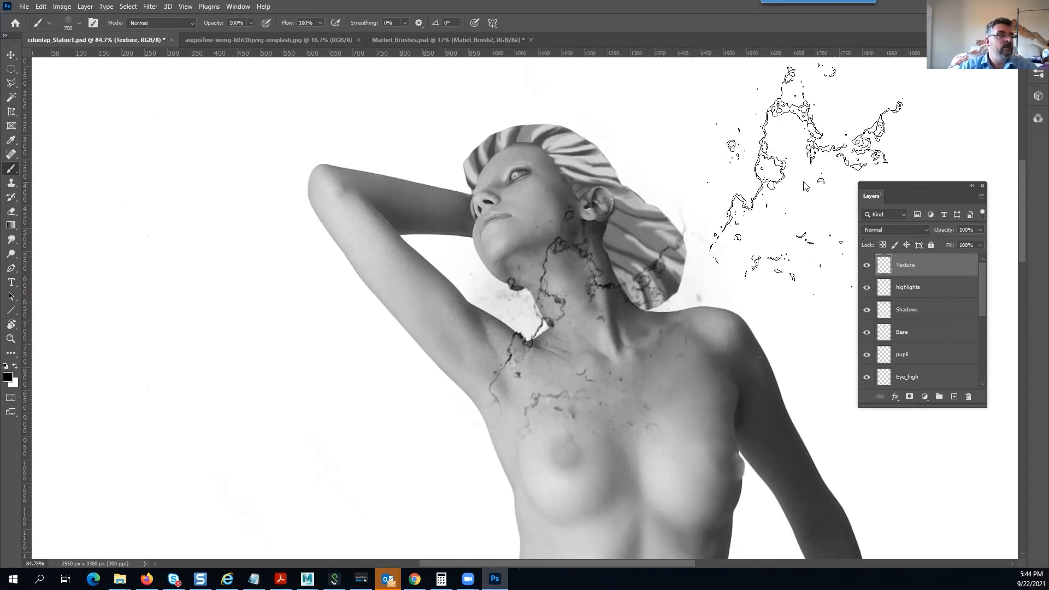
pyautogui.moveTo(724, 263); pyautogui.dragTo(643, 304)
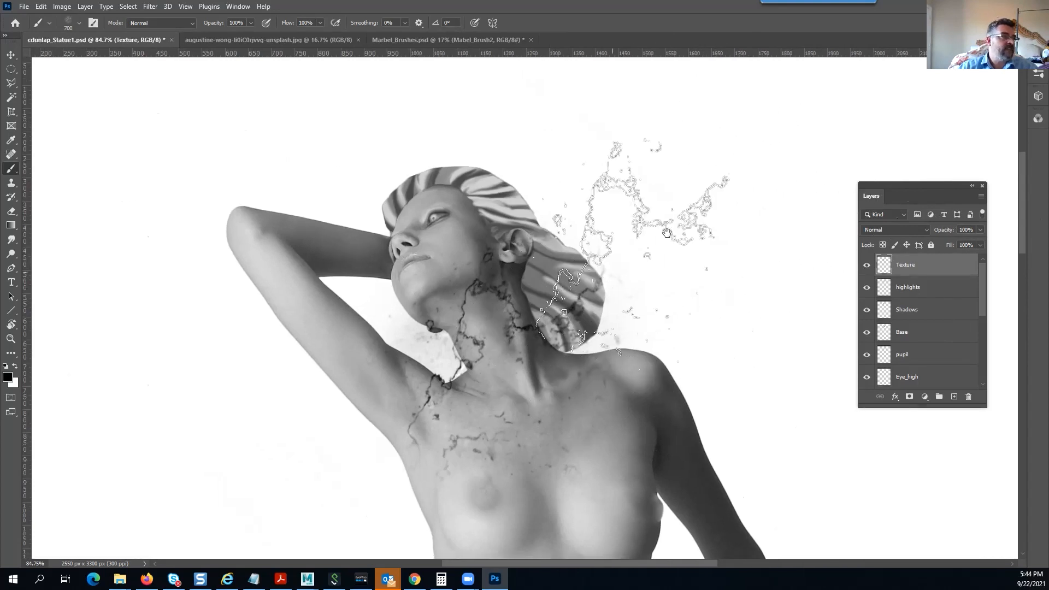
pyautogui.click(41, 6)
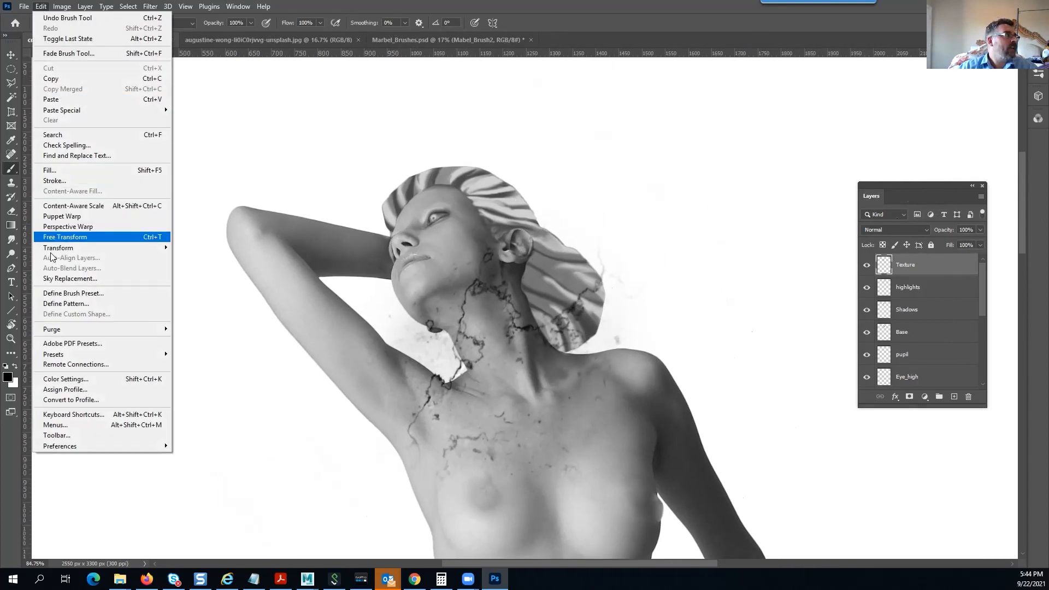
pyautogui.moveTo(57, 252)
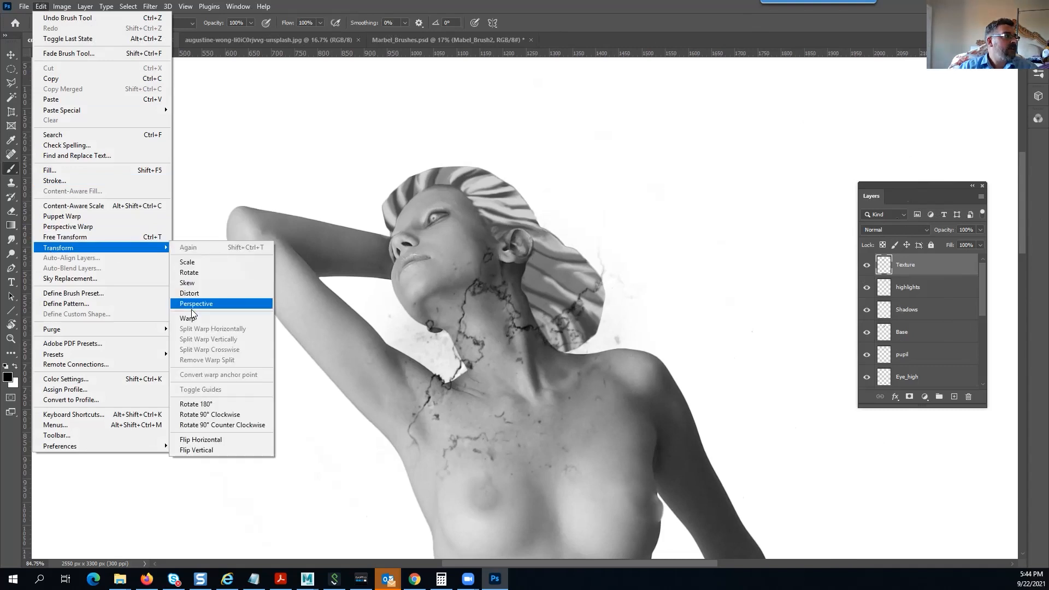
pyautogui.click(83, 240)
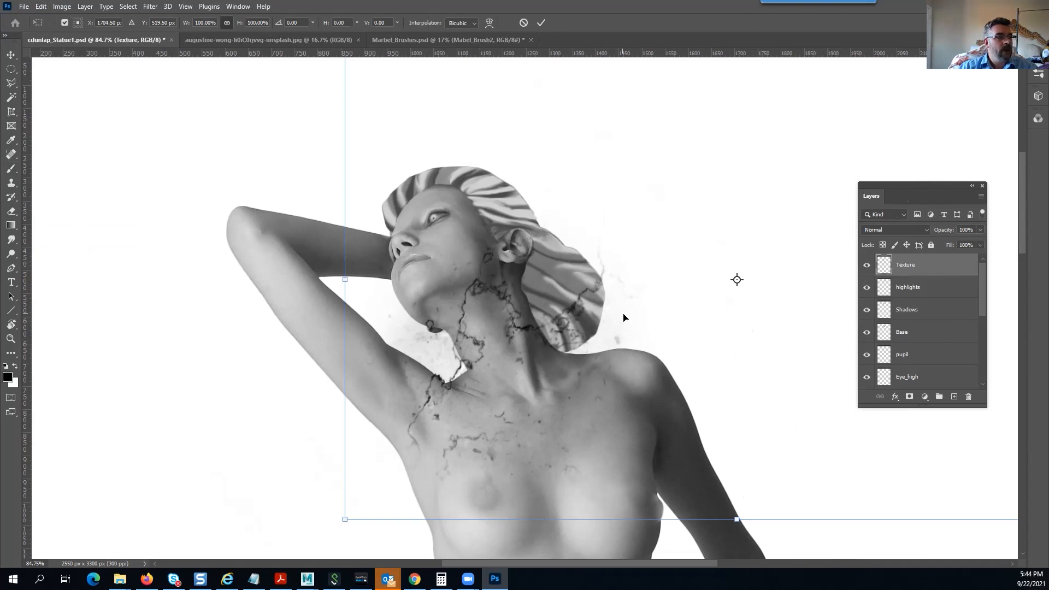
pyautogui.rightClick(569, 261)
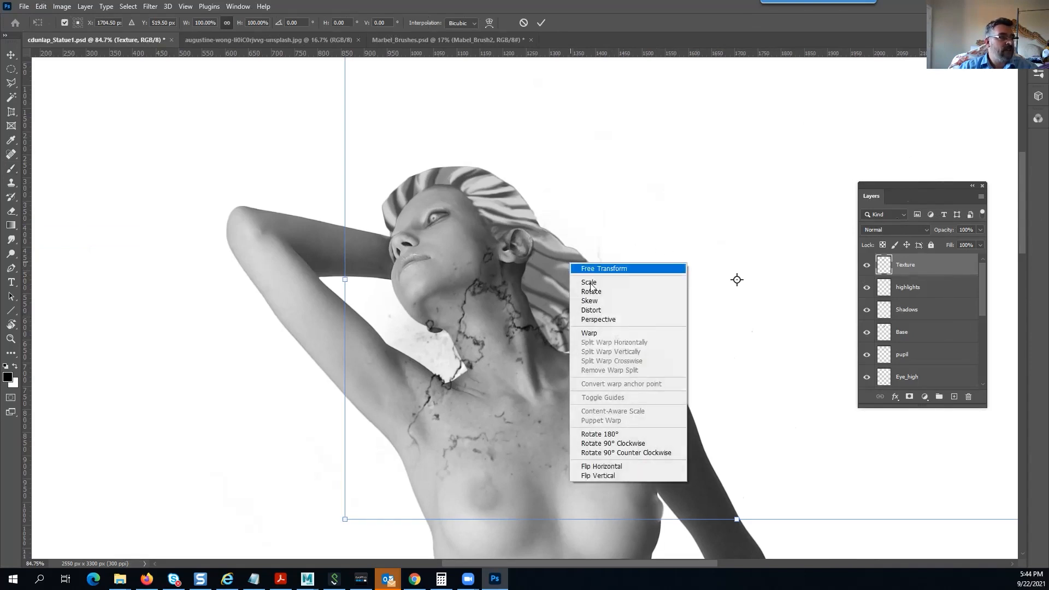
pyautogui.click(607, 332)
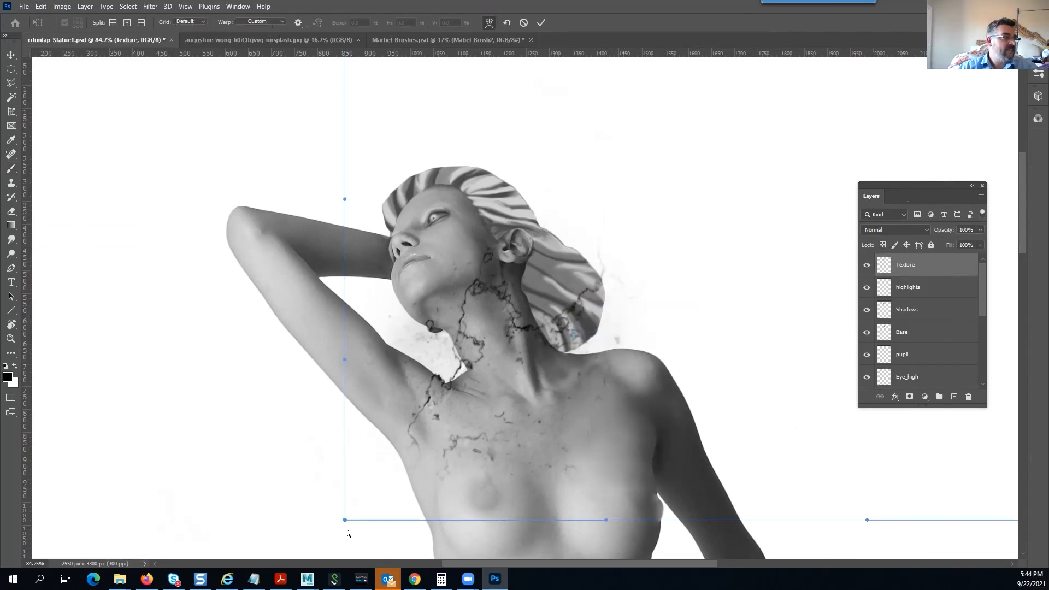
pyautogui.moveTo(346, 519); pyautogui.dragTo(469, 363)
pyautogui.scroll(-3, 668, 330)
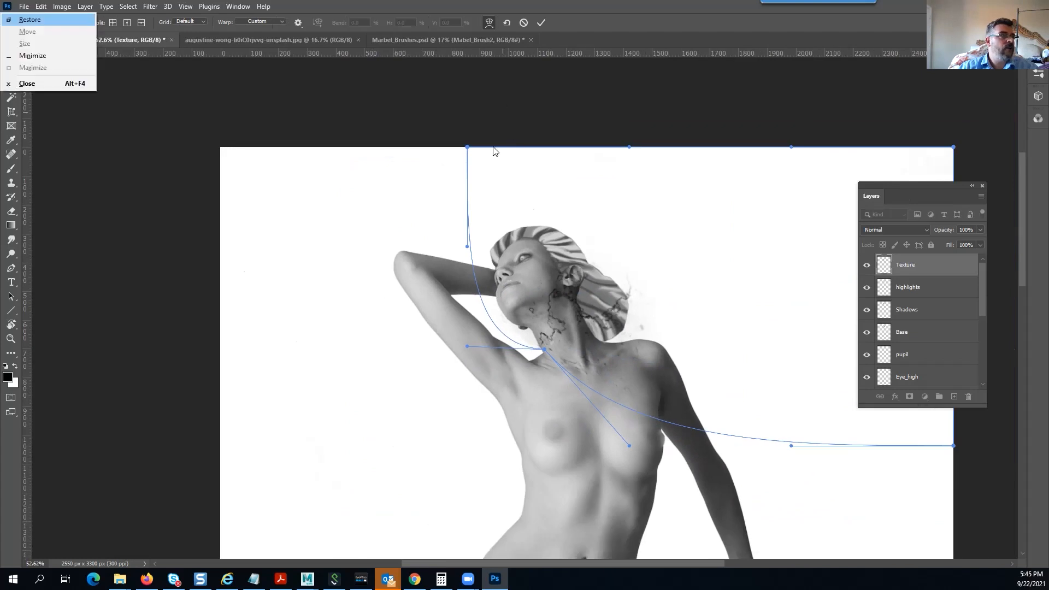
# Pull the warp's upper-left and lower-right corners and nearby handles in toward the ear and shoulder
pyautogui.moveTo(428, 182); pyautogui.dragTo(340, 228)
pyautogui.moveTo(382, 192); pyautogui.dragTo(503, 320)
pyautogui.moveTo(870, 494); pyautogui.dragTo(585, 373)
pyautogui.moveTo(706, 491); pyautogui.dragTo(484, 410)
pyautogui.moveTo(544, 491); pyautogui.dragTo(511, 389)
pyautogui.moveTo(809, 422); pyautogui.dragTo(559, 459)
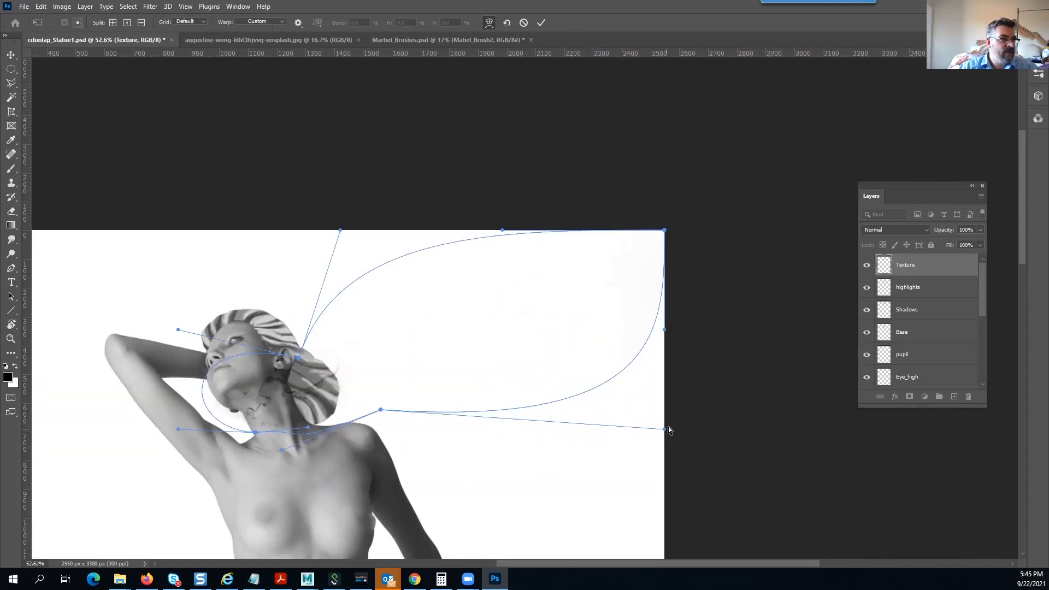
# Pull the warp's upper-right corner and remaining outer handles in over the hair and neck so the veins wrap around the neck
pyautogui.moveTo(664, 230); pyautogui.dragTo(335, 327)
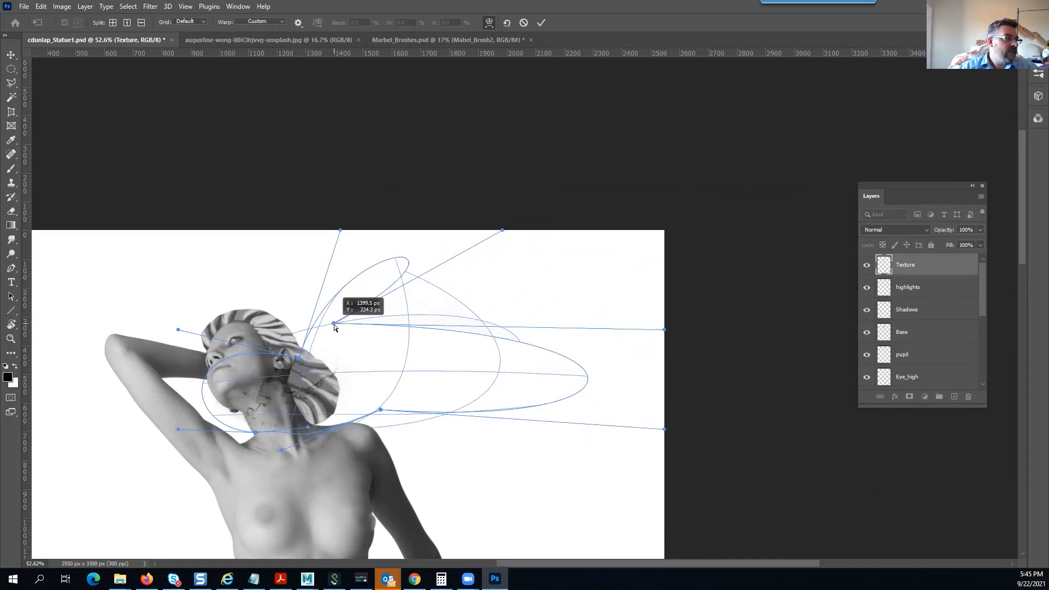
pyautogui.moveTo(340, 230); pyautogui.dragTo(317, 385)
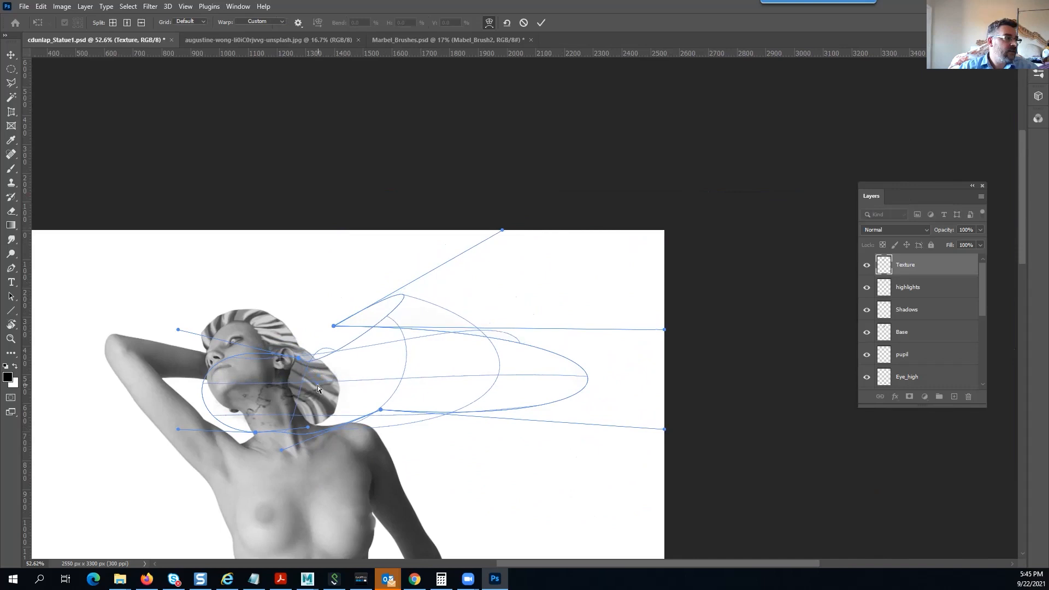
pyautogui.moveTo(333, 326); pyautogui.dragTo(309, 405)
pyautogui.moveTo(502, 233); pyautogui.dragTo(309, 393)
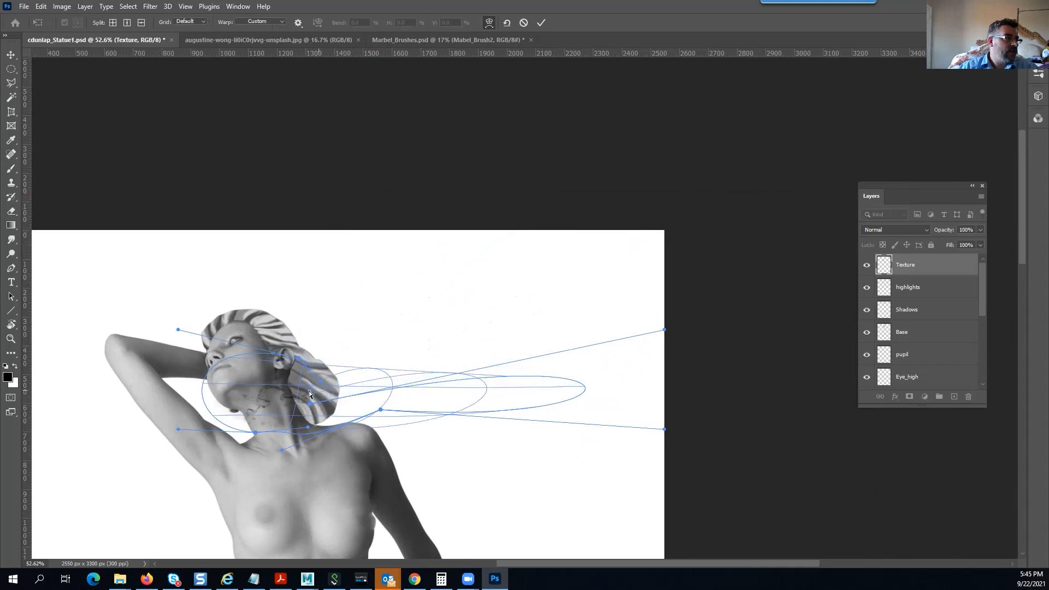
pyautogui.moveTo(664, 332); pyautogui.dragTo(269, 430)
pyautogui.moveTo(666, 434); pyautogui.dragTo(304, 424)
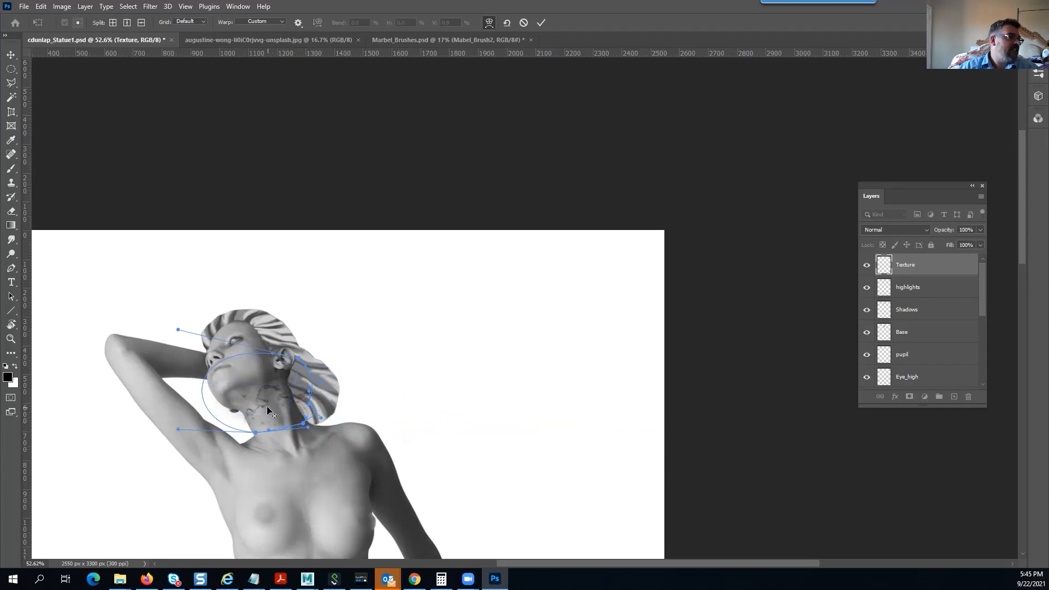
# Nudge the warp corner beside the shoulder inward slightly and apply the Warp to the Texture layer
pyautogui.scroll(3, 267, 405)
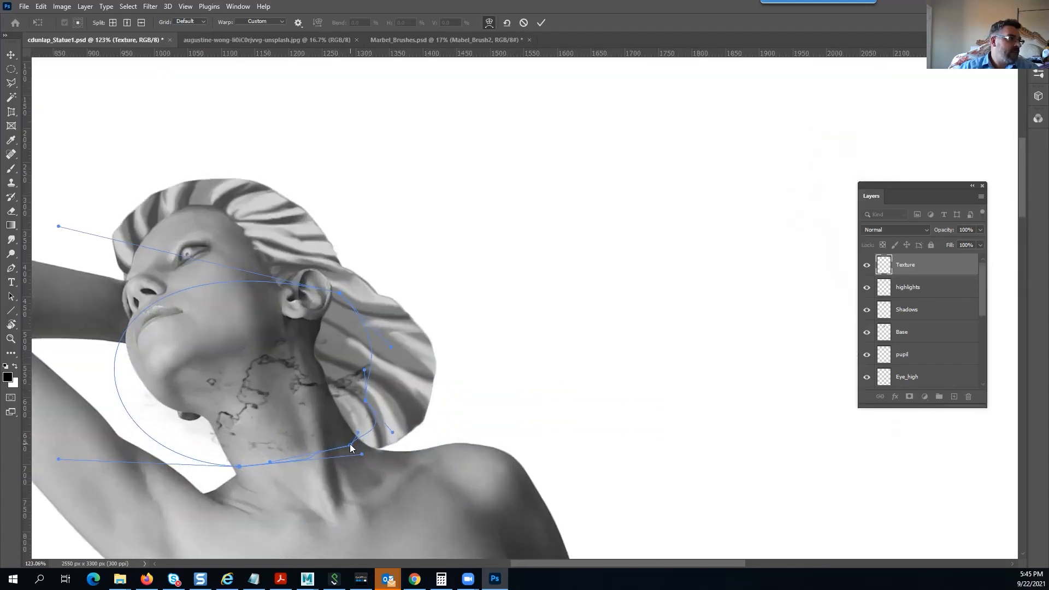
pyautogui.moveTo(348, 445)
pyautogui.mouseDown()
pyautogui.moveTo(363, 444)
pyautogui.moveTo(328, 443)
pyautogui.mouseUp()
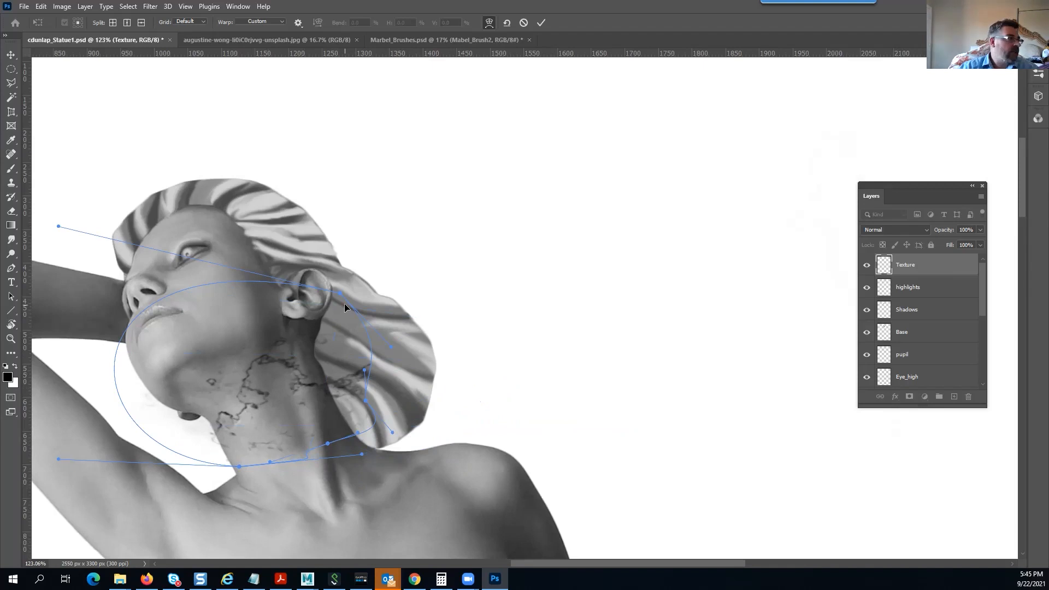
pyautogui.press('Return')
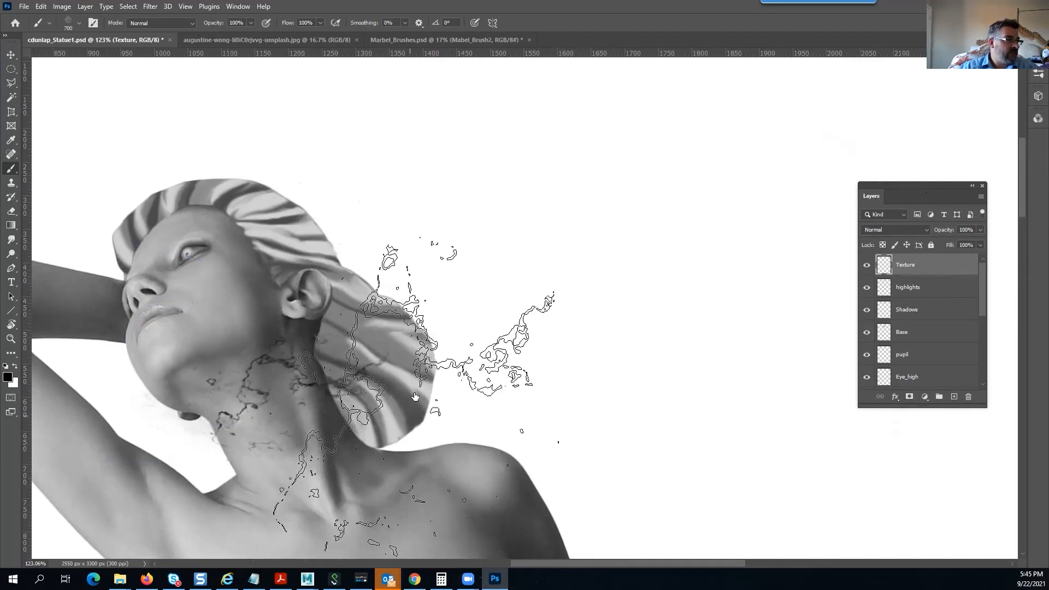
# Load the figure's outline as a selection from the Layer 1 copy thumbnail
pyautogui.click(10, 57)
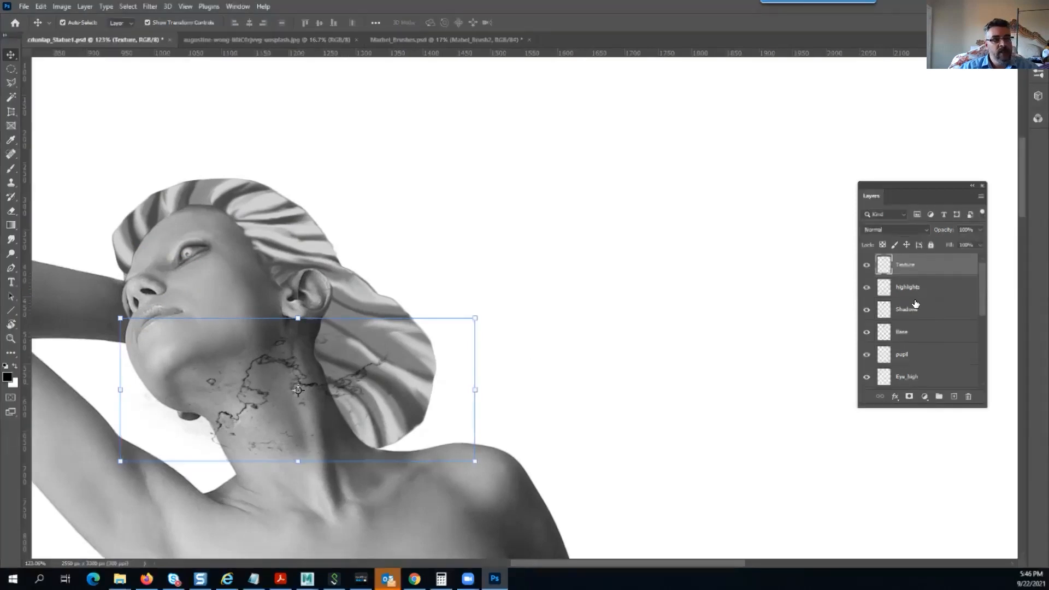
pyautogui.moveTo(985, 277); pyautogui.dragTo(987, 388)
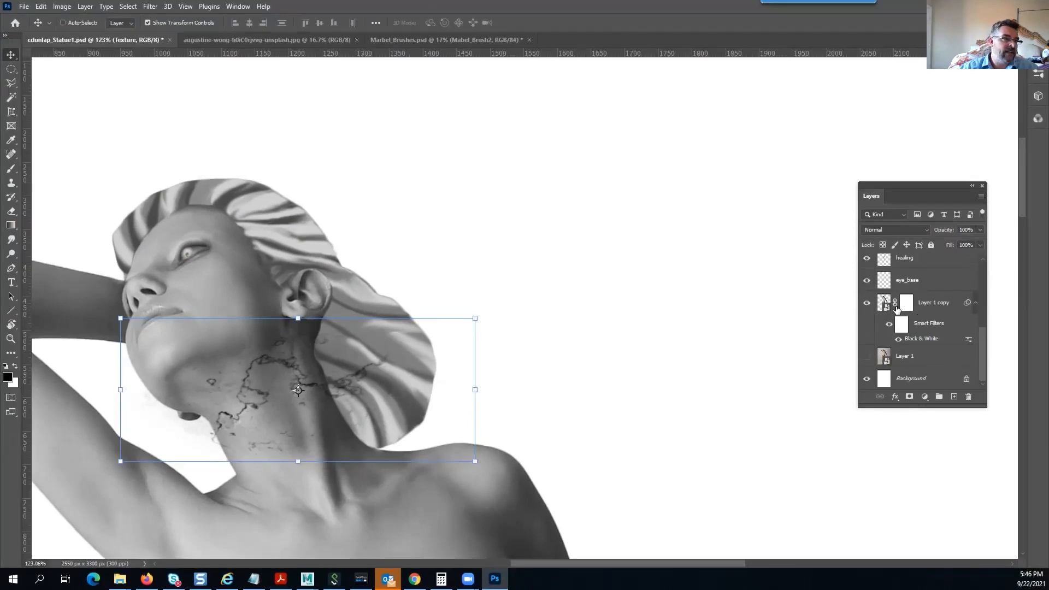
pyautogui.press('ctrl')
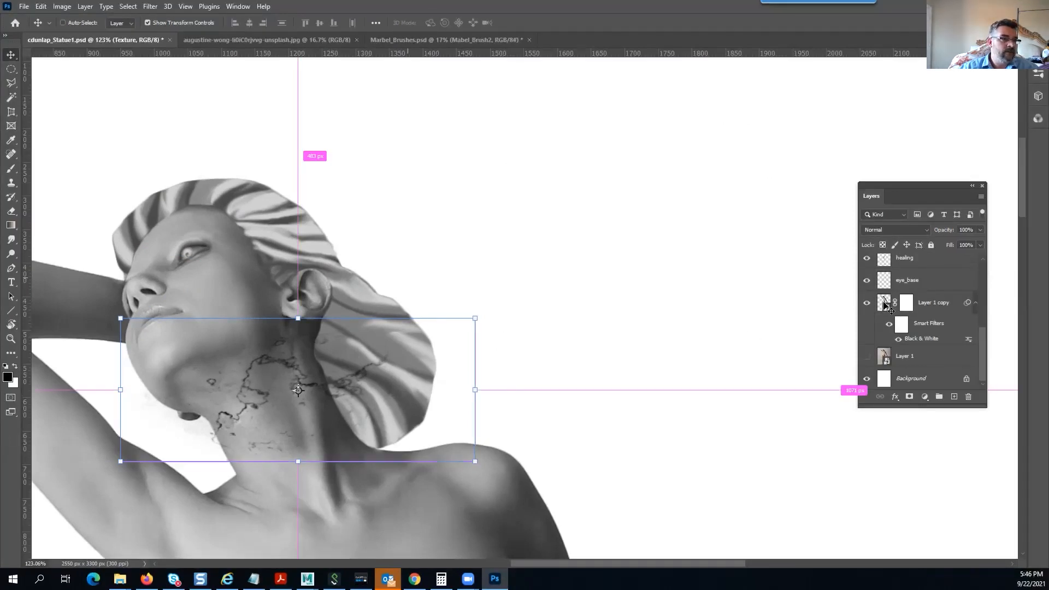
pyautogui.keyDown('ctrl'); pyautogui.click(887, 306); pyautogui.keyUp('ctrl')
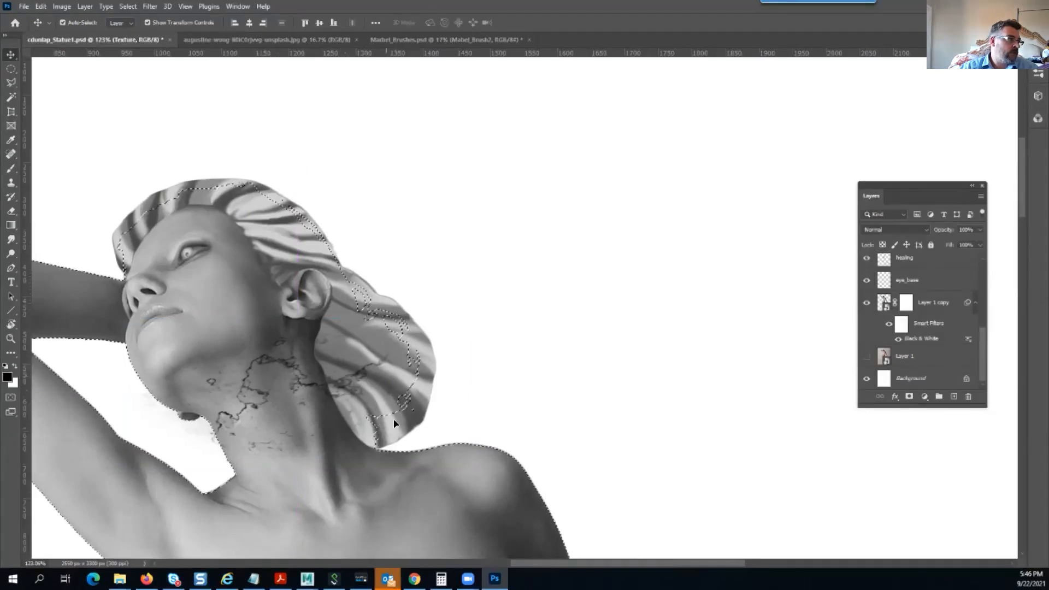
pyautogui.moveTo(348, 398); pyautogui.dragTo(562, 345)
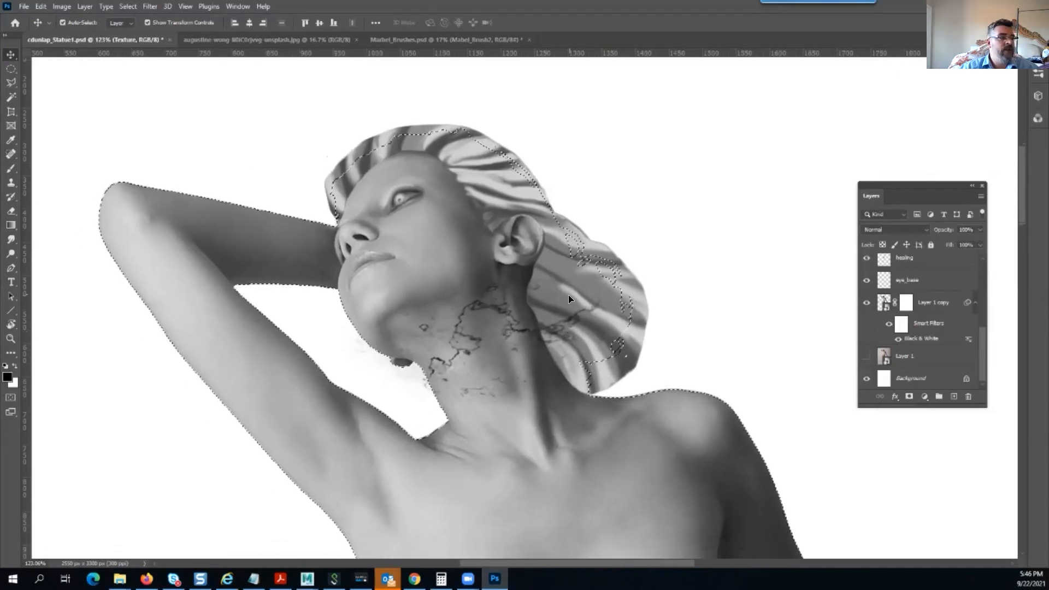
# Invert the figure selection, clear the stray marble marks outside the body on the Texture layer, and deselect
pyautogui.click(127, 7)
pyautogui.click(141, 48)
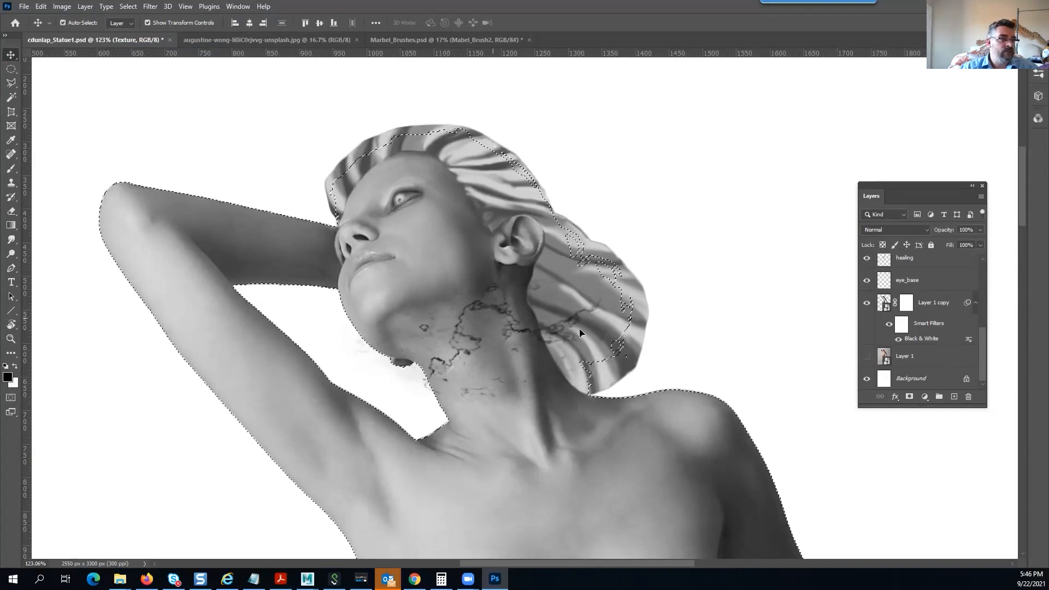
pyautogui.moveTo(981, 357); pyautogui.dragTo(980, 214)
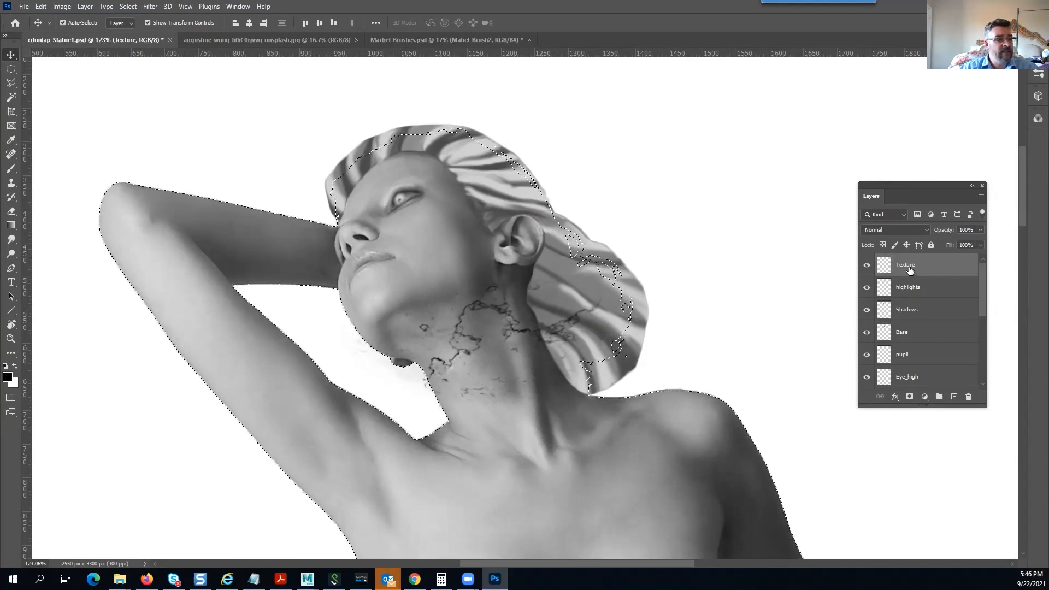
pyautogui.click(129, 6)
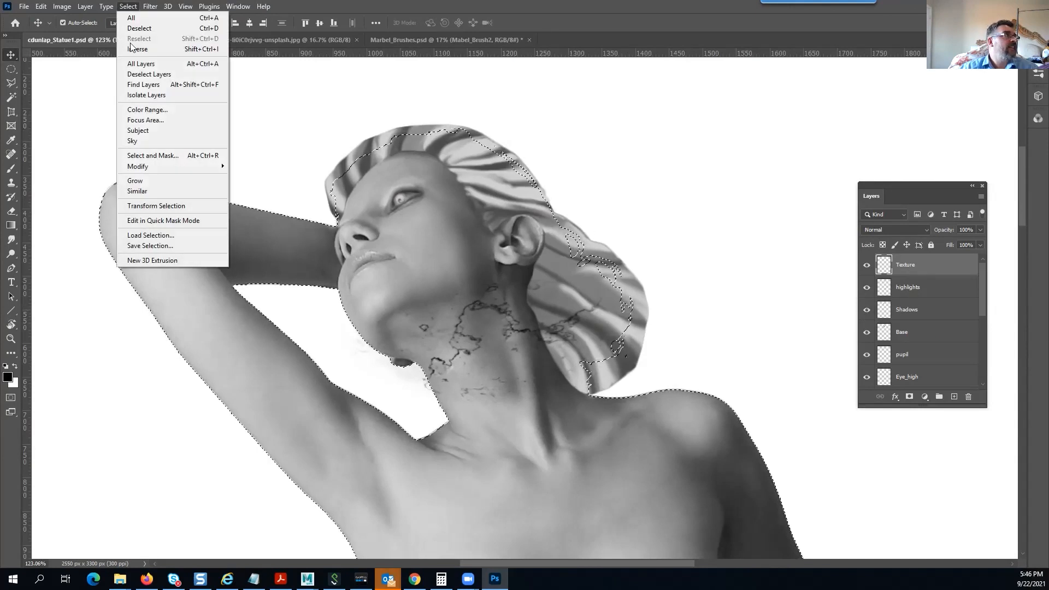
pyautogui.click(137, 50)
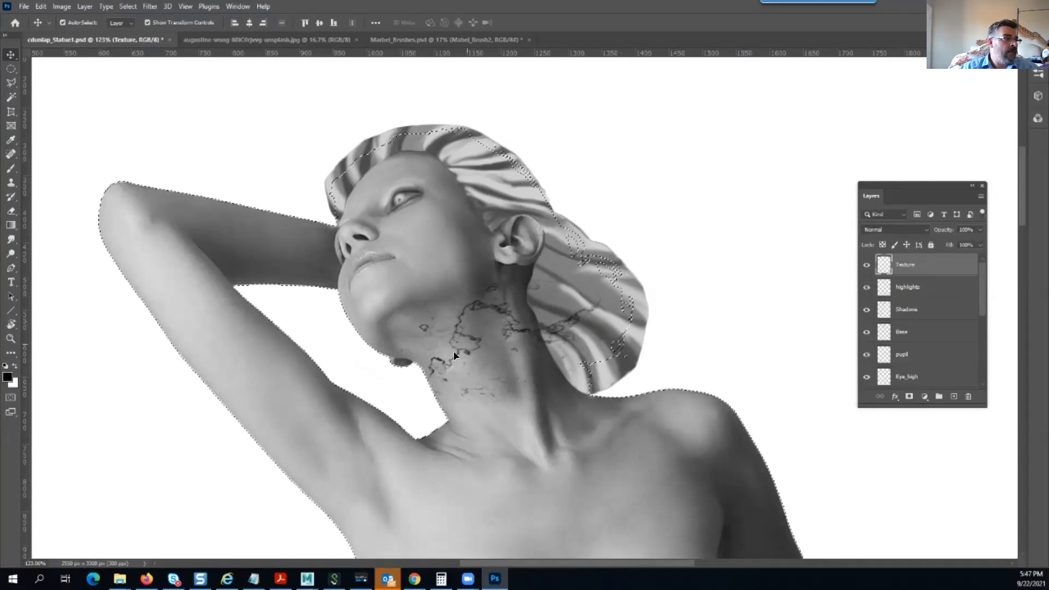
pyautogui.press('ctrl')
pyautogui.hotkey('ctrl', 'd')
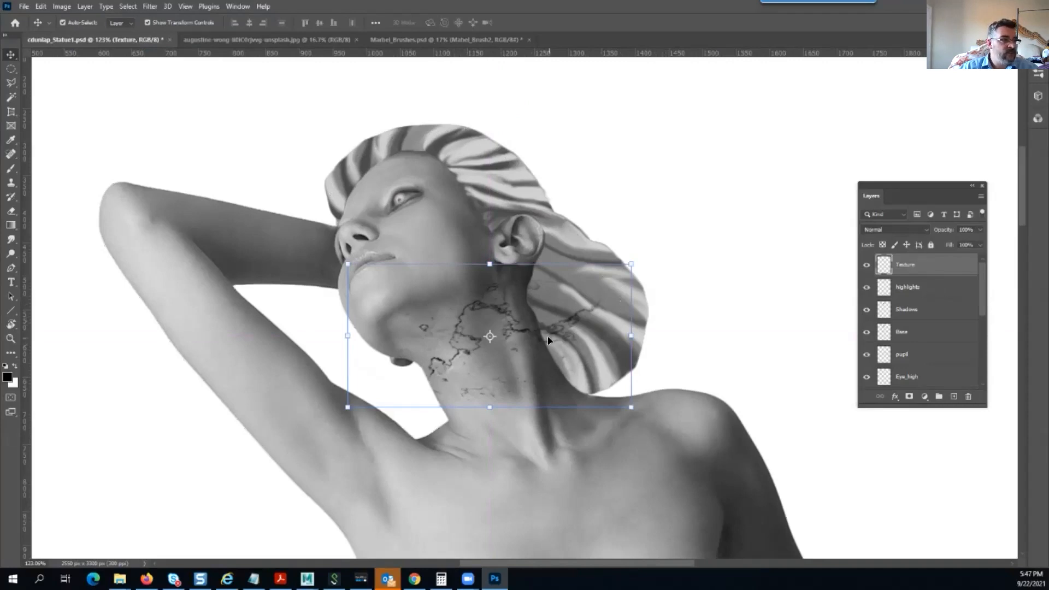
# Add a white layer mask to the Texture layer
pyautogui.click(910, 287)
pyautogui.click(921, 273)
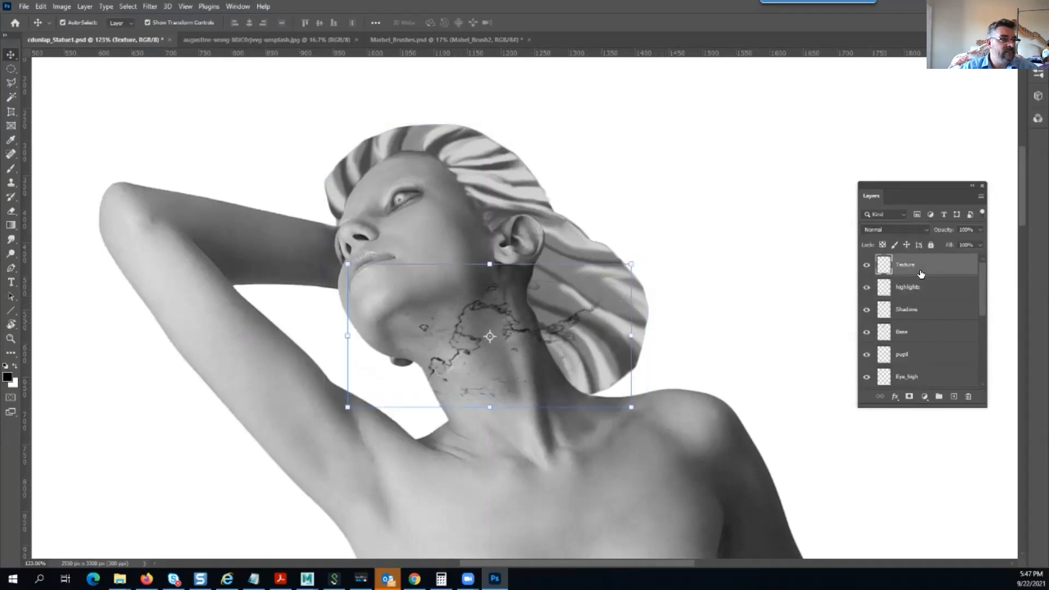
pyautogui.click(910, 398)
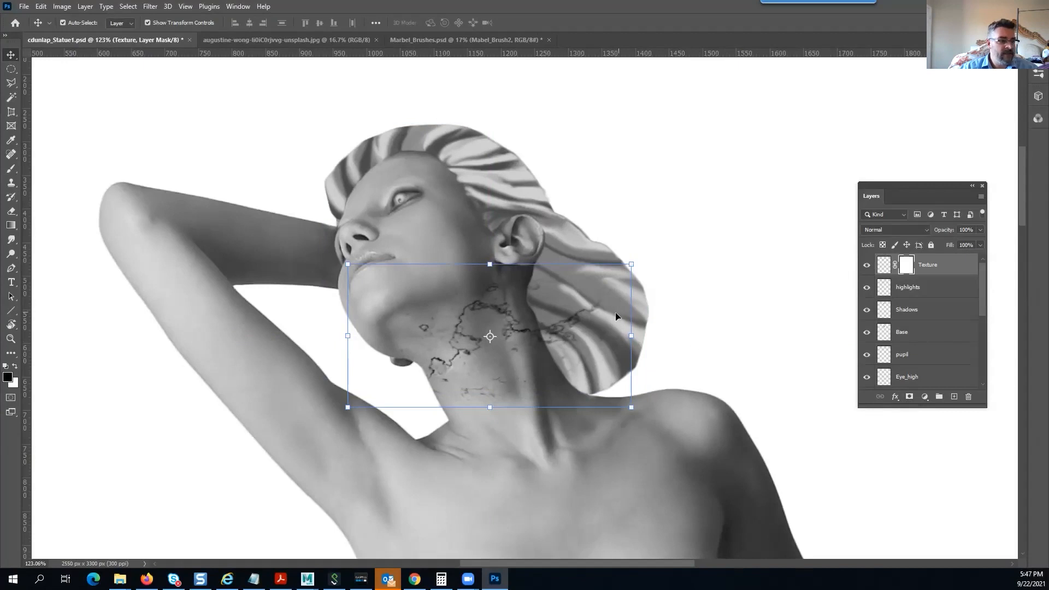
# Switch to the Brush tool and choose the round brush with 50% hardness for painting on the mask
pyautogui.press('b')
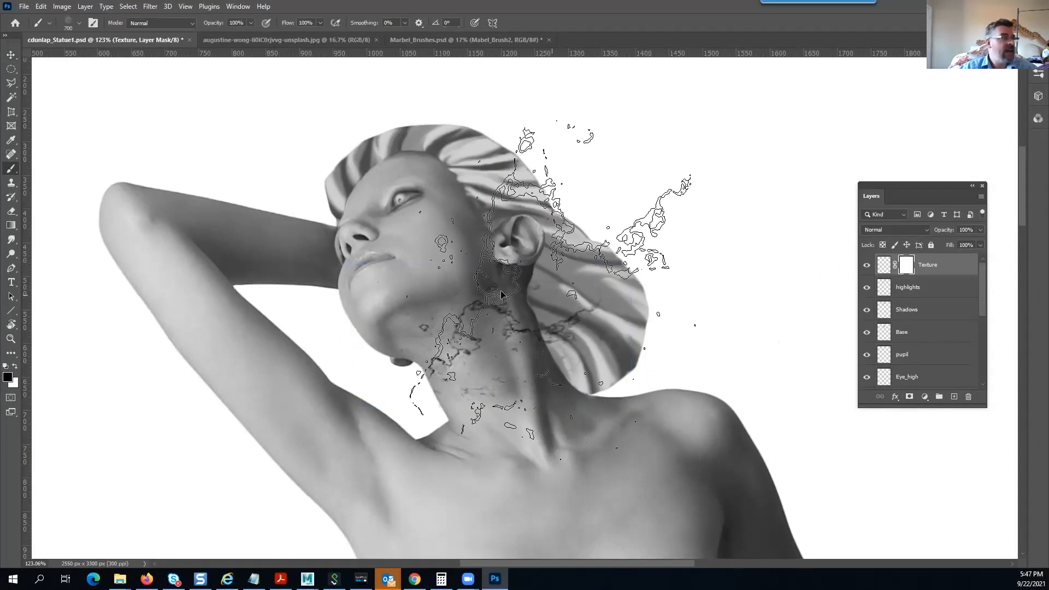
pyautogui.rightClick(494, 295)
pyautogui.click(550, 385)
pyautogui.click(518, 387)
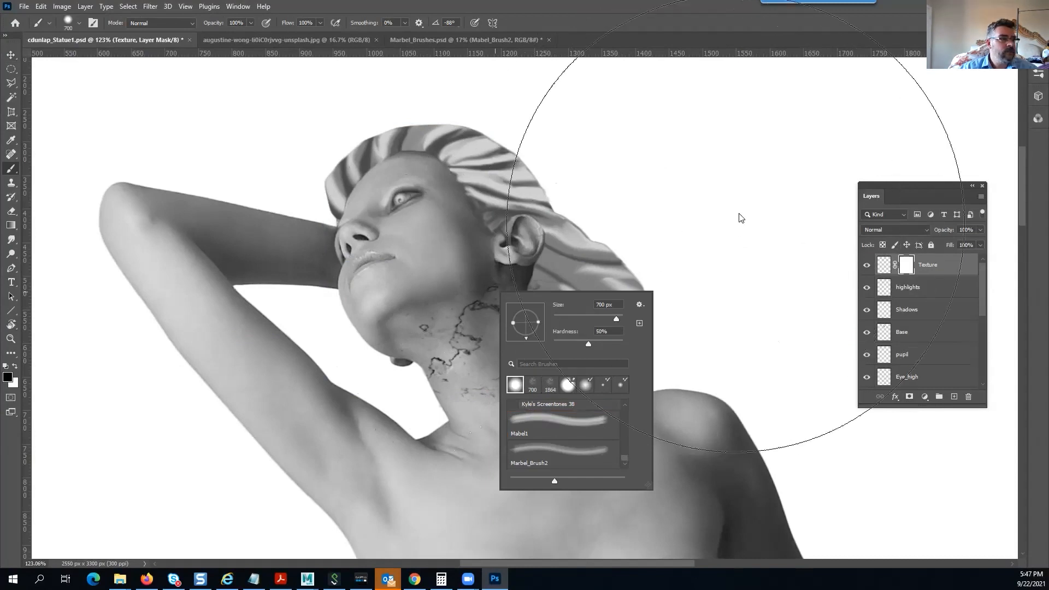
pyautogui.click(788, 129)
# Reduce the brush to 100 px and paint black on the Texture mask to hide the veins over the hair
pyautogui.press('[')
pyautogui.press('[')
pyautogui.press('[')
pyautogui.press('[')
pyautogui.press('[')
pyautogui.press('[')
pyautogui.press('[')
pyautogui.press('[')
pyautogui.press('[')
pyautogui.press('[')
pyautogui.press('[')
pyautogui.press('[')
pyautogui.press('[')
pyautogui.press('[')
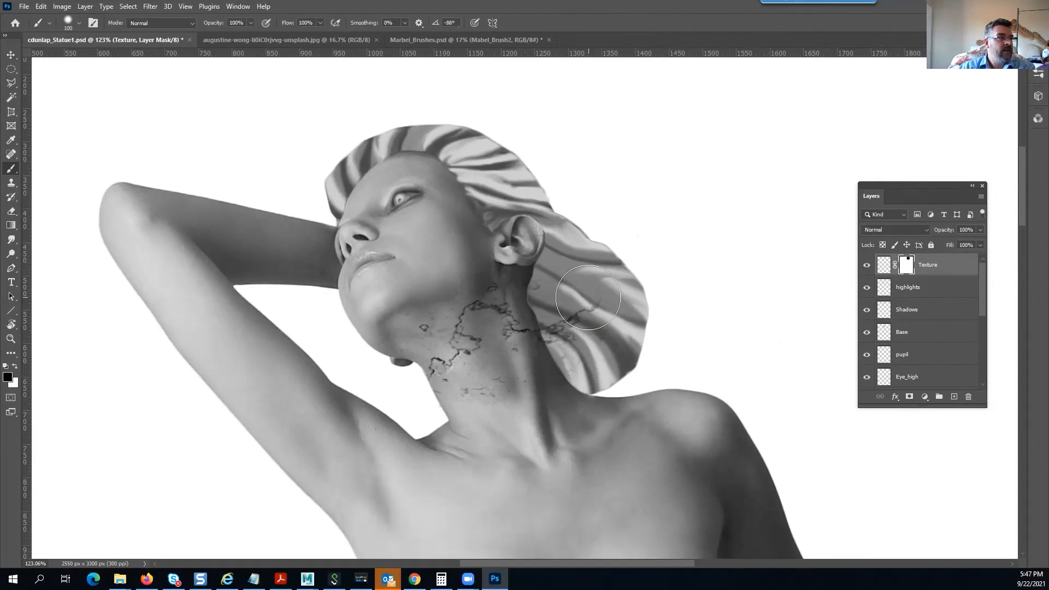
pyautogui.moveTo(555, 284)
pyautogui.mouseDown()
pyautogui.moveTo(567, 339)
pyautogui.moveTo(593, 300)
pyautogui.moveTo(600, 335)
pyautogui.moveTo(584, 391)
pyautogui.moveTo(632, 353)
pyautogui.moveTo(599, 308)
pyautogui.mouseUp()
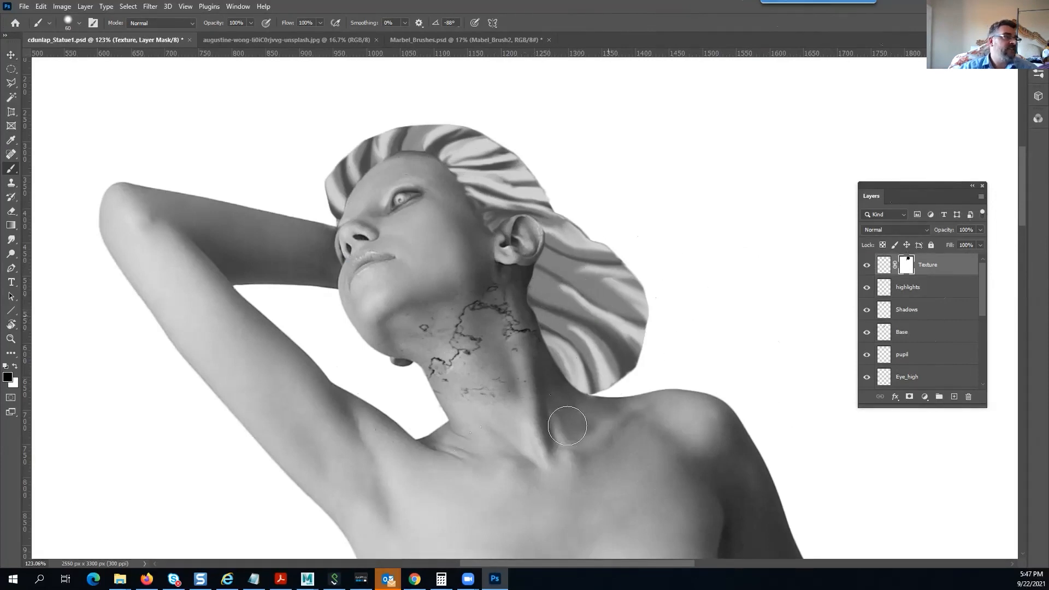
# Reduce the brush to 30 px and mask out the small stray vein specks on the neck near the hair
pyautogui.scroll(3, 535, 383)
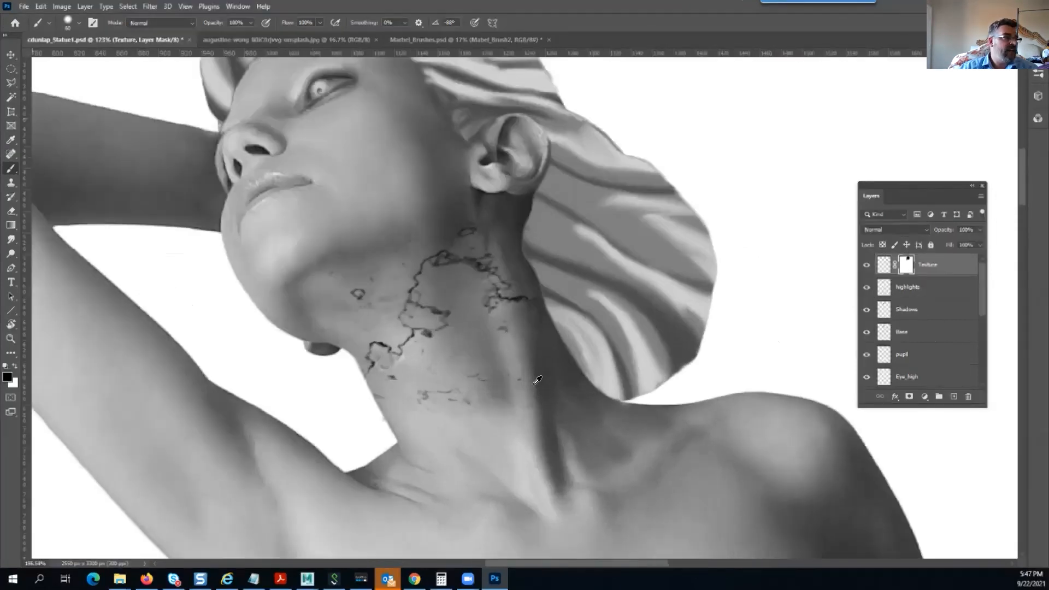
pyautogui.moveTo(465, 264); pyautogui.dragTo(590, 226)
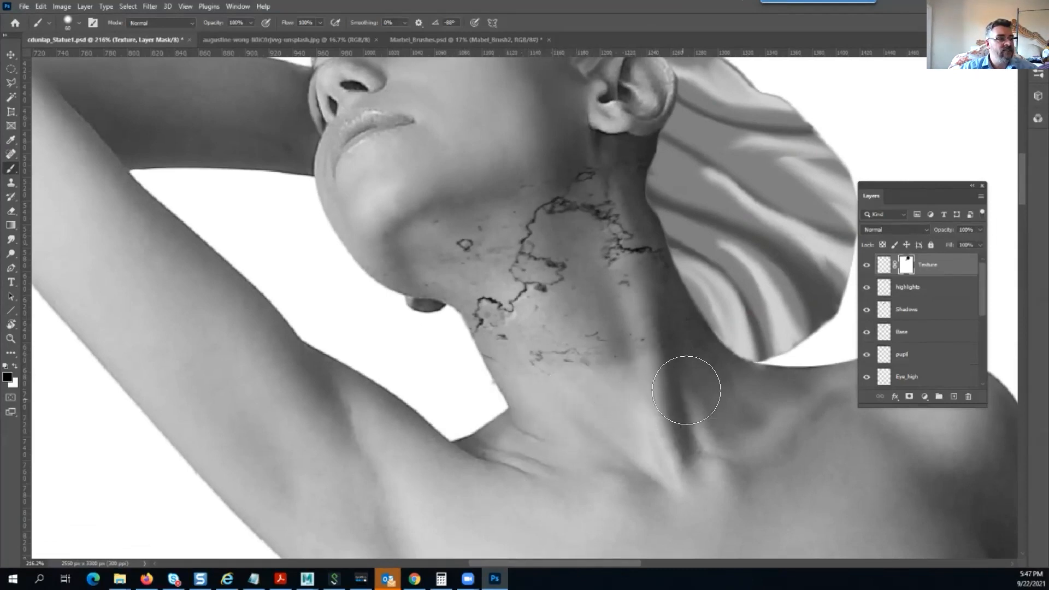
pyautogui.press('[')
pyautogui.press('[')
pyautogui.press('[')
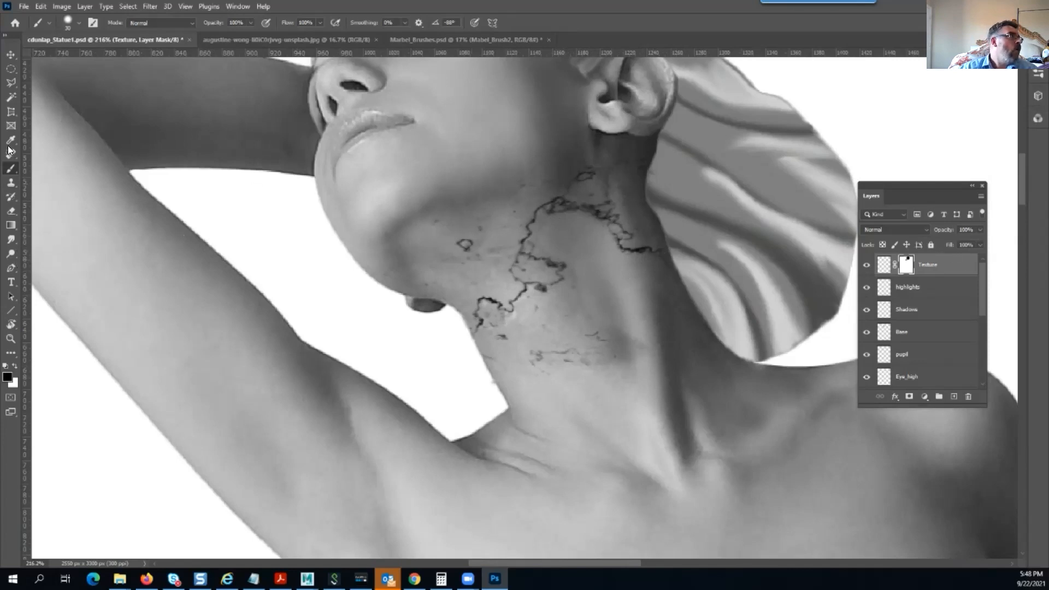
# Set up the Gradient tool as a radial gradient using the foreground-to-transparent preset from the Basics group
pyautogui.click(7, 227)
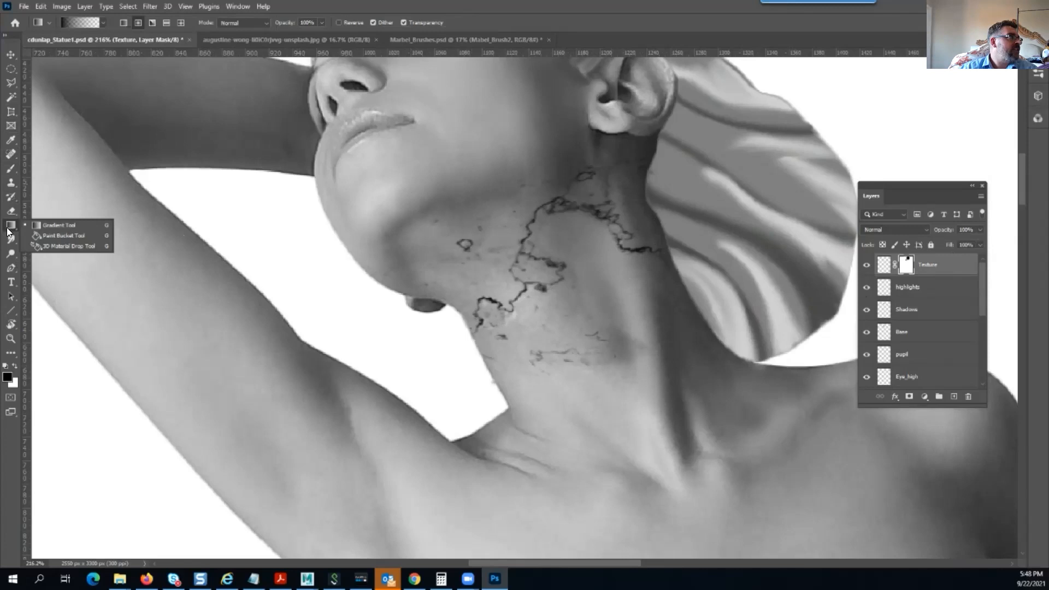
pyautogui.click(136, 25)
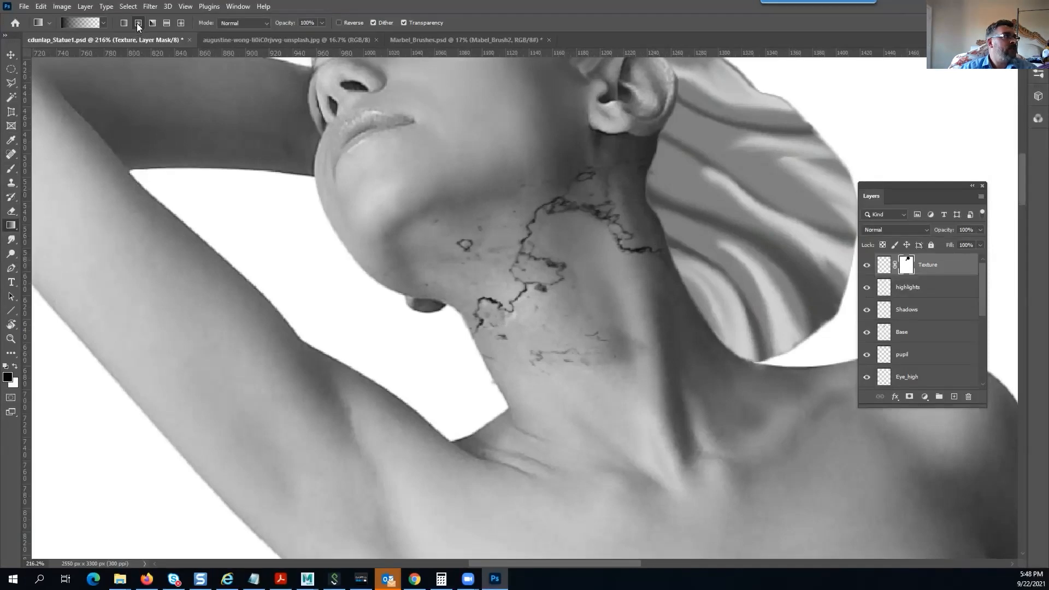
pyautogui.press('i')
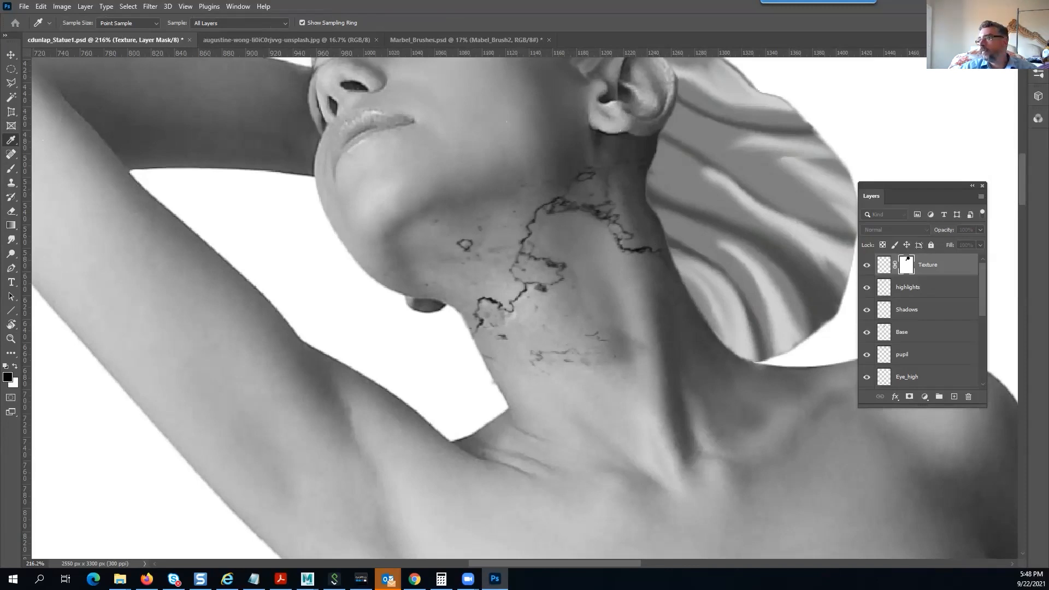
pyautogui.press('g')
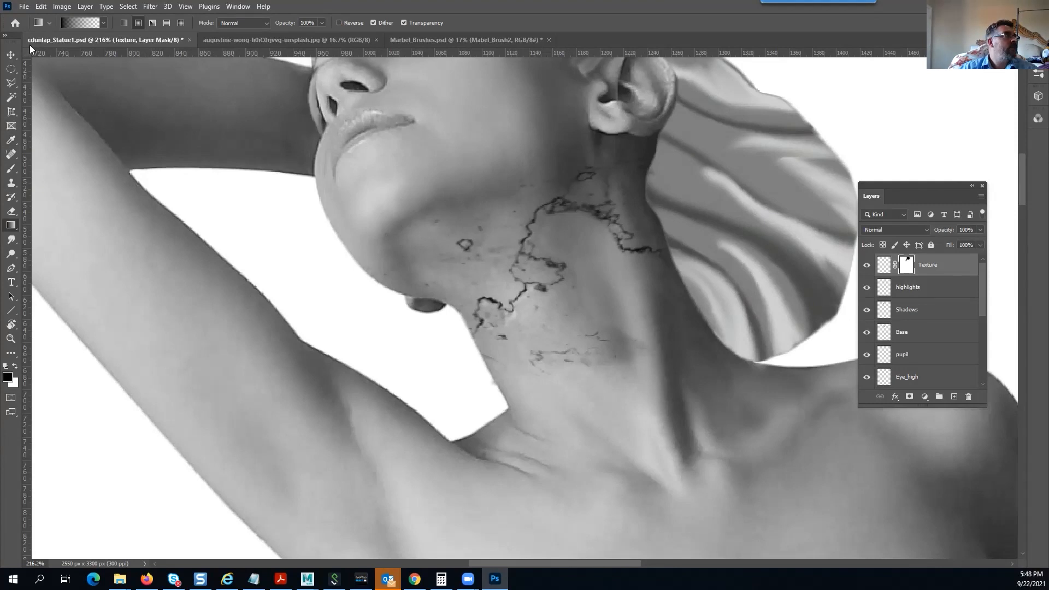
pyautogui.click(102, 24)
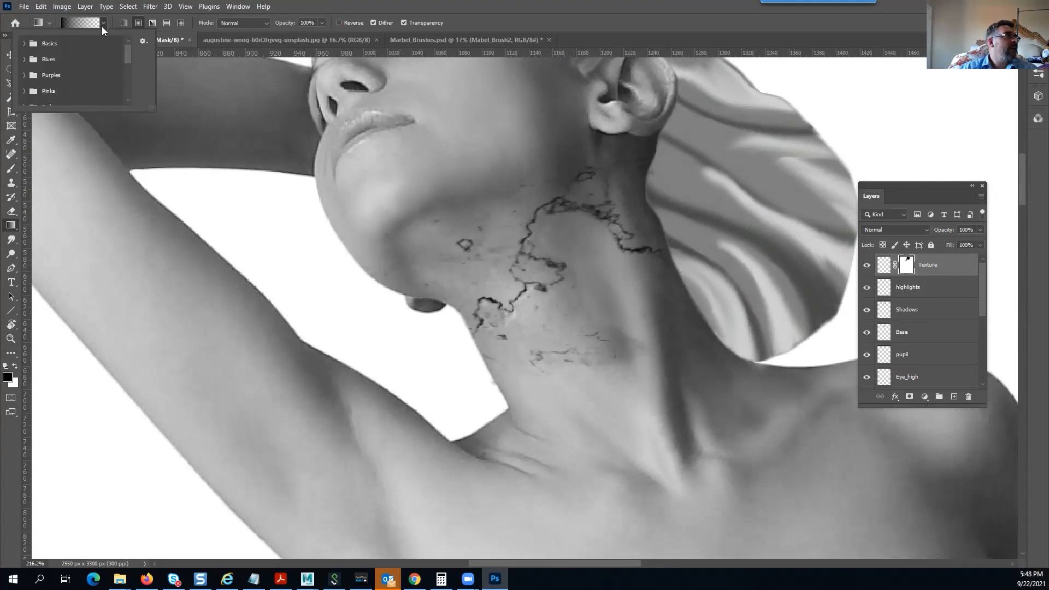
pyautogui.click(24, 43)
pyautogui.click(57, 61)
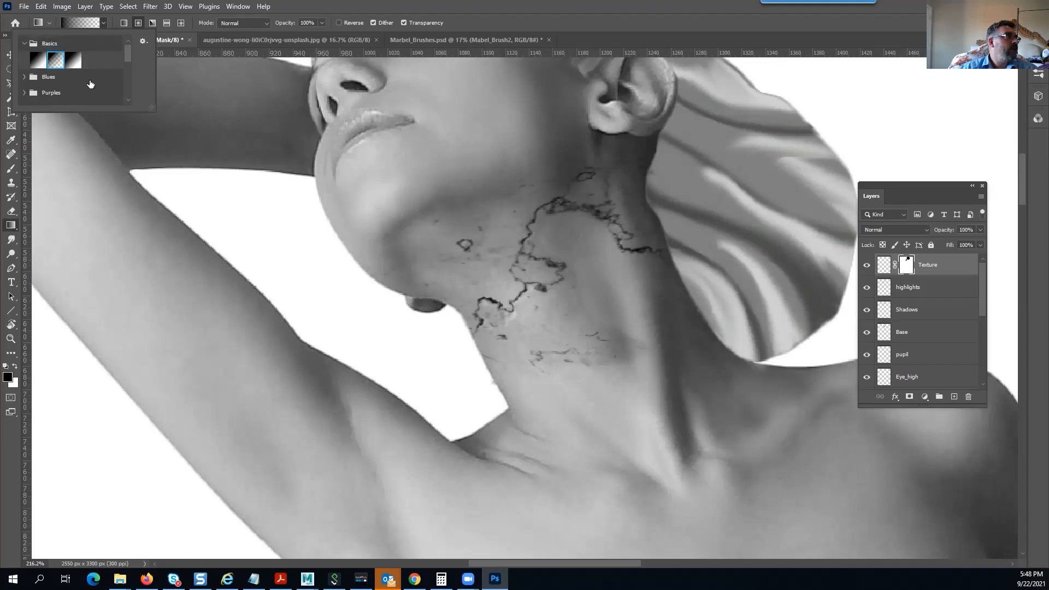
pyautogui.click(439, 4)
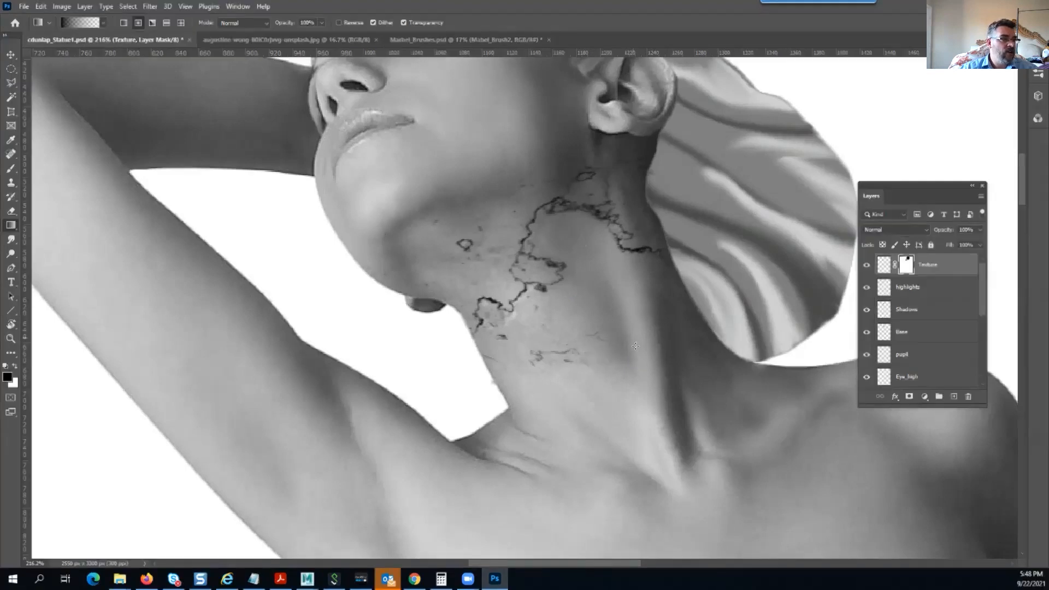
# Draw short radial black-to-transparent gradients on the Texture mask to fade parts of the neck veins and the specks around them
pyautogui.moveTo(618, 203); pyautogui.dragTo(670, 278)
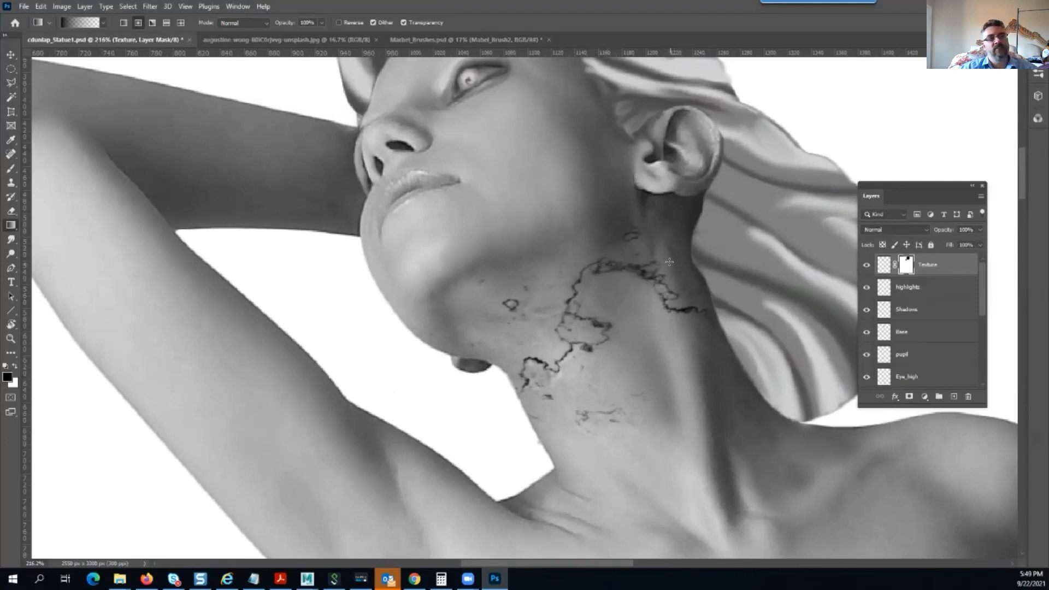
pyautogui.moveTo(588, 343); pyautogui.dragTo(735, 295)
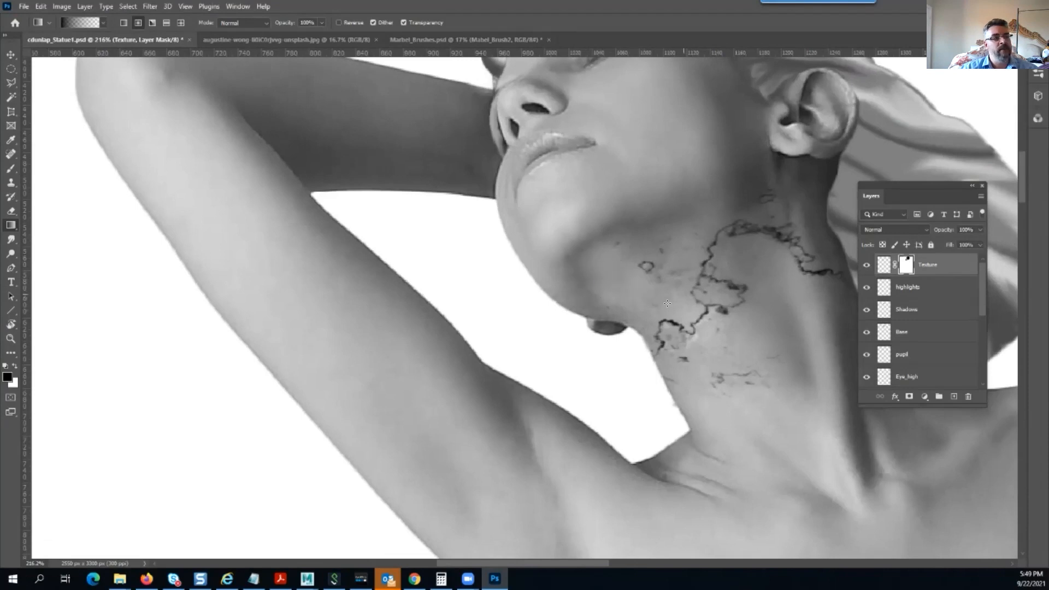
pyautogui.moveTo(639, 243); pyautogui.dragTo(709, 297)
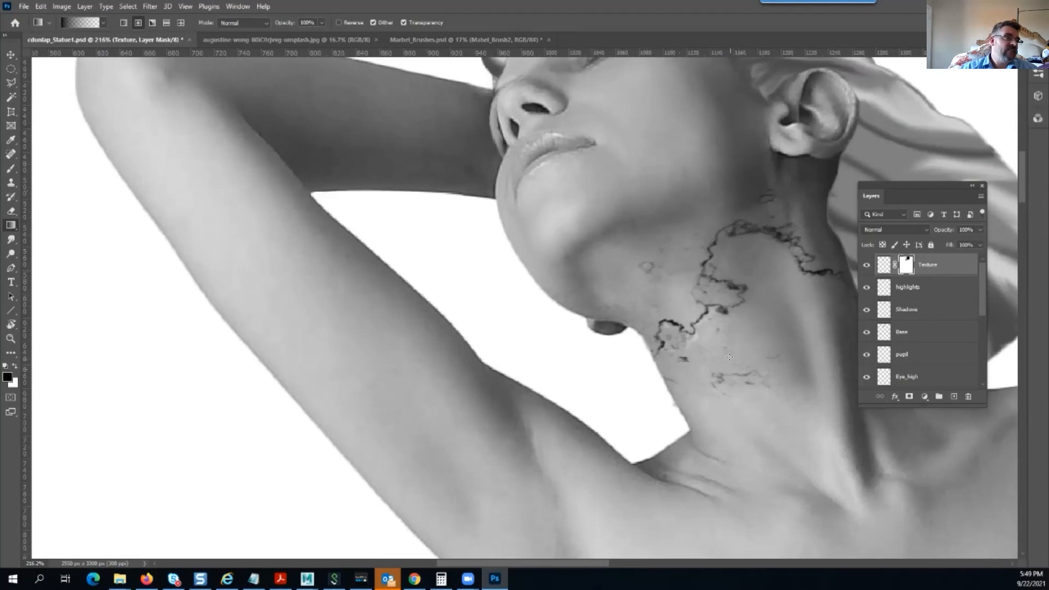
pyautogui.moveTo(730, 357); pyautogui.dragTo(749, 383)
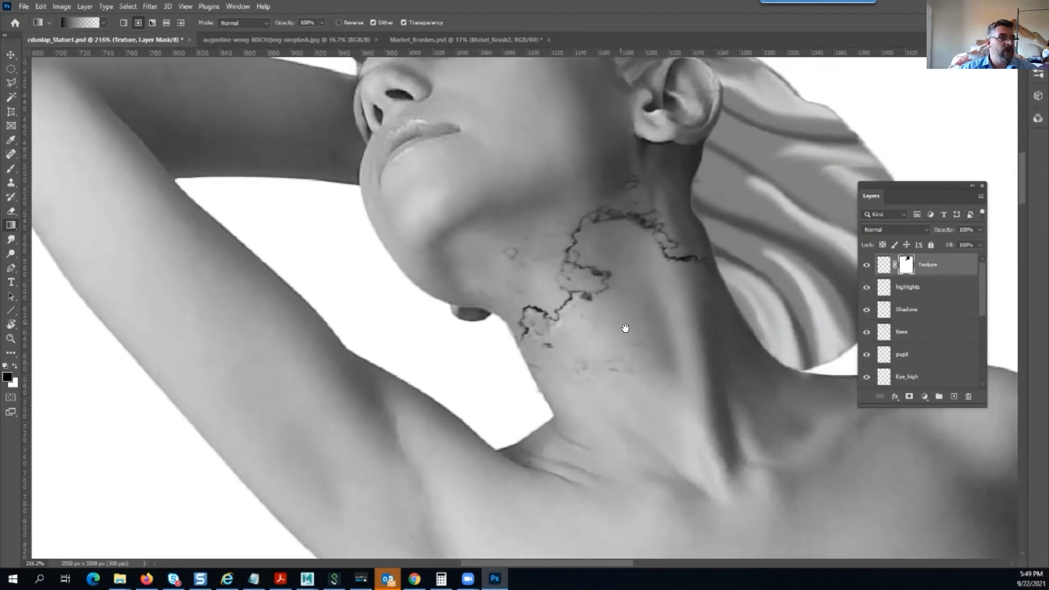
pyautogui.scroll(-5, 740, 328)
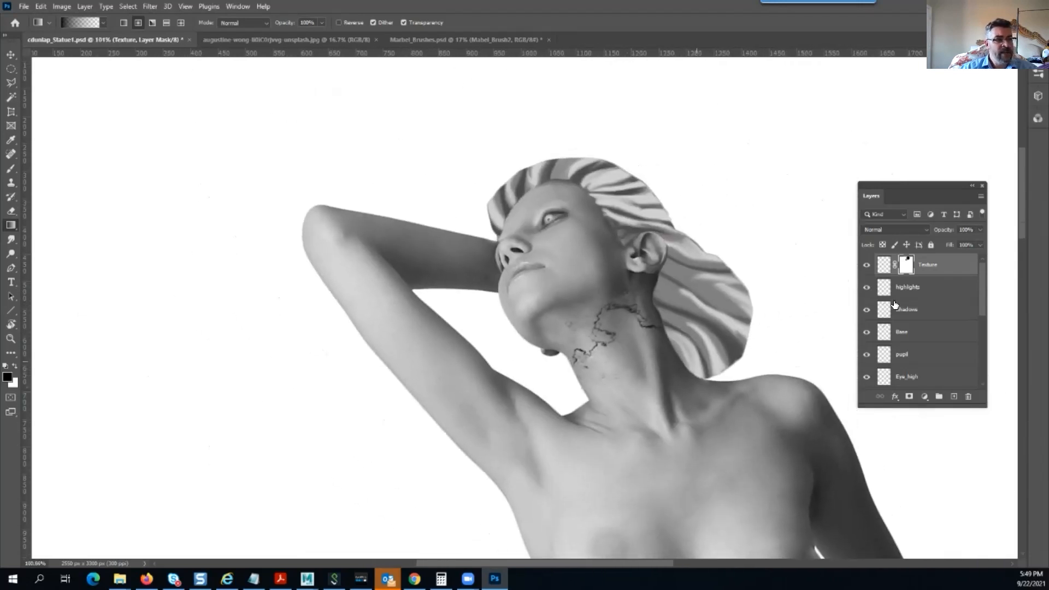
# Rename the Texture layer as NeckTexture
pyautogui.doubleClick(935, 266)
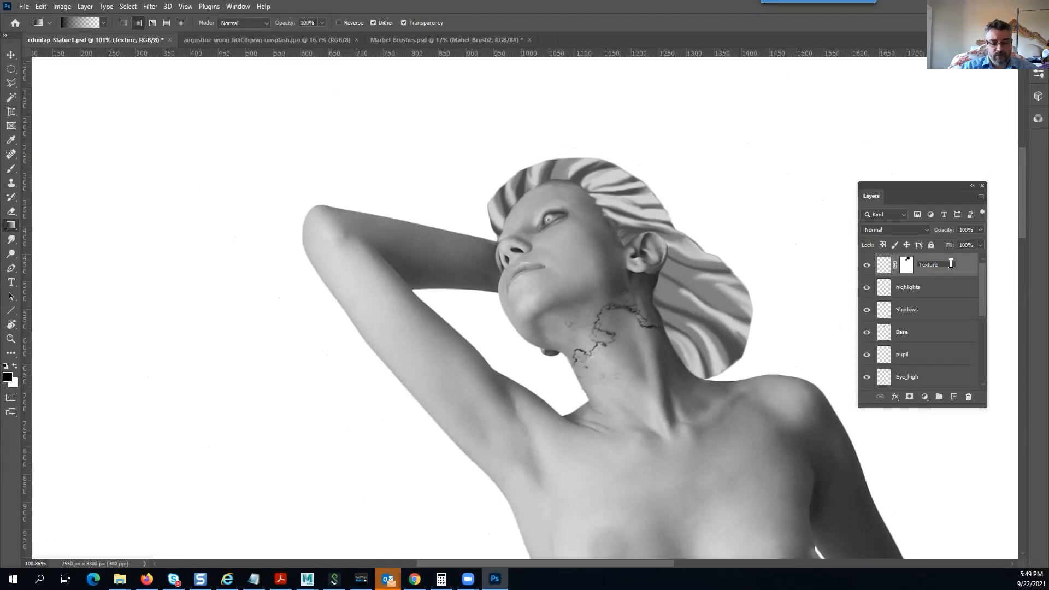
pyautogui.press('Home')
pyautogui.write('N')
pyautogui.press('Return')
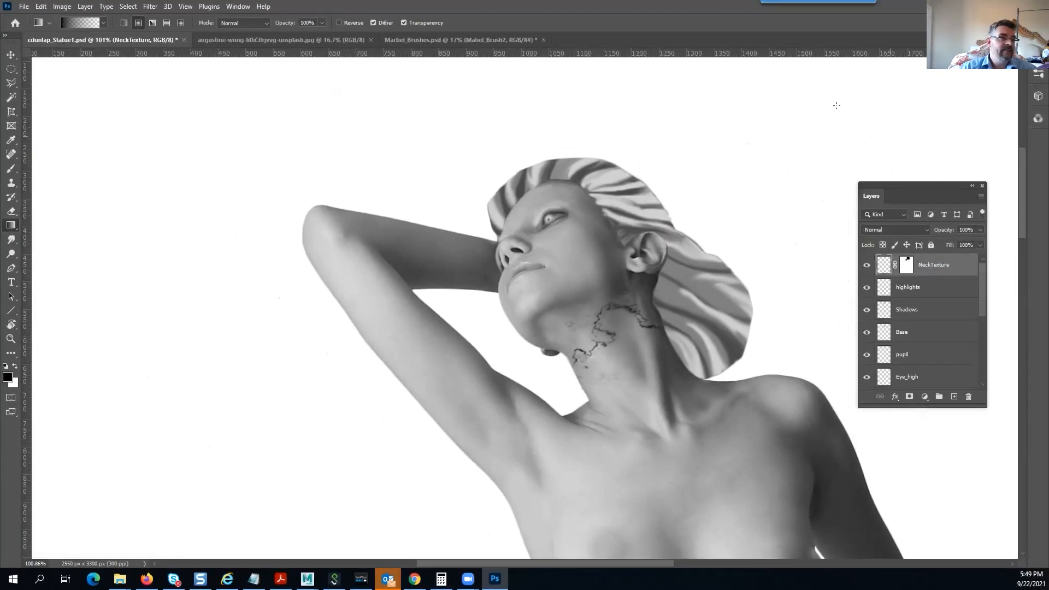
# Create a layer group named Texture, move the NeckTexture layer into it, and expand the group with that layer selected
pyautogui.click(939, 397)
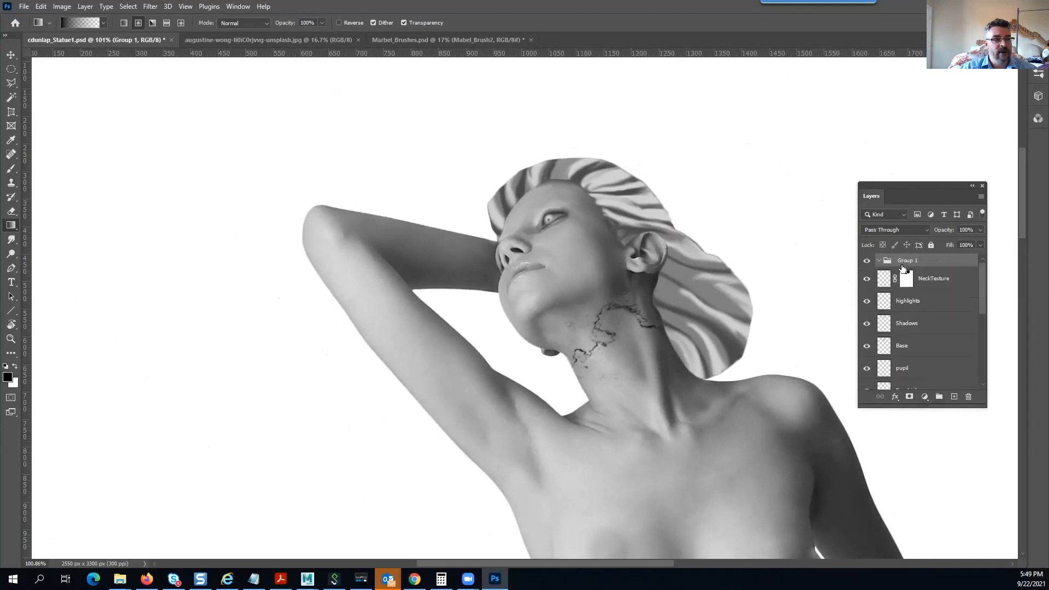
pyautogui.moveTo(927, 286); pyautogui.dragTo(916, 266)
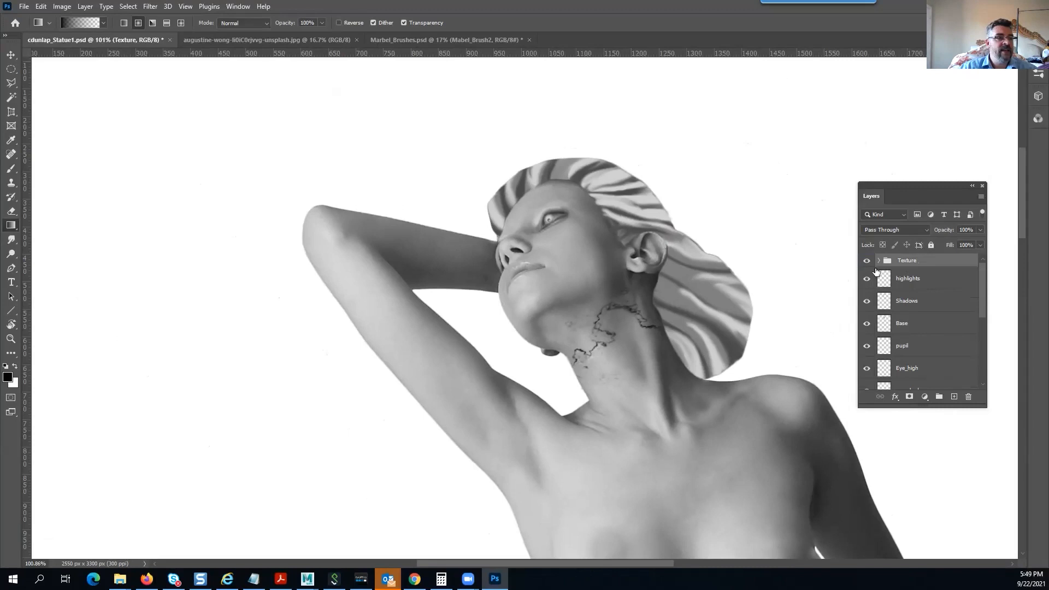
pyautogui.click(879, 261)
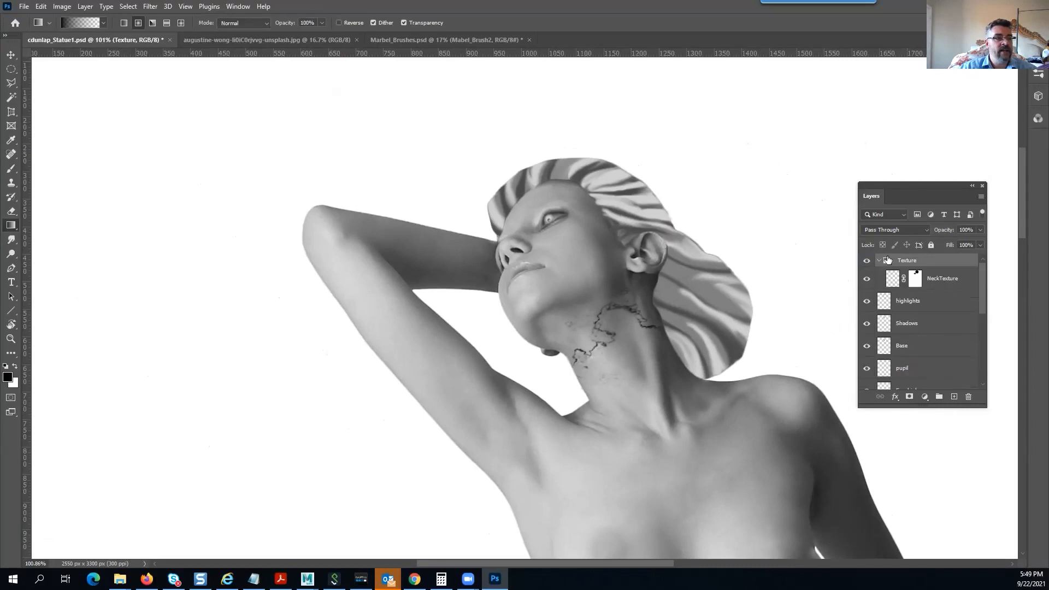
pyautogui.click(937, 286)
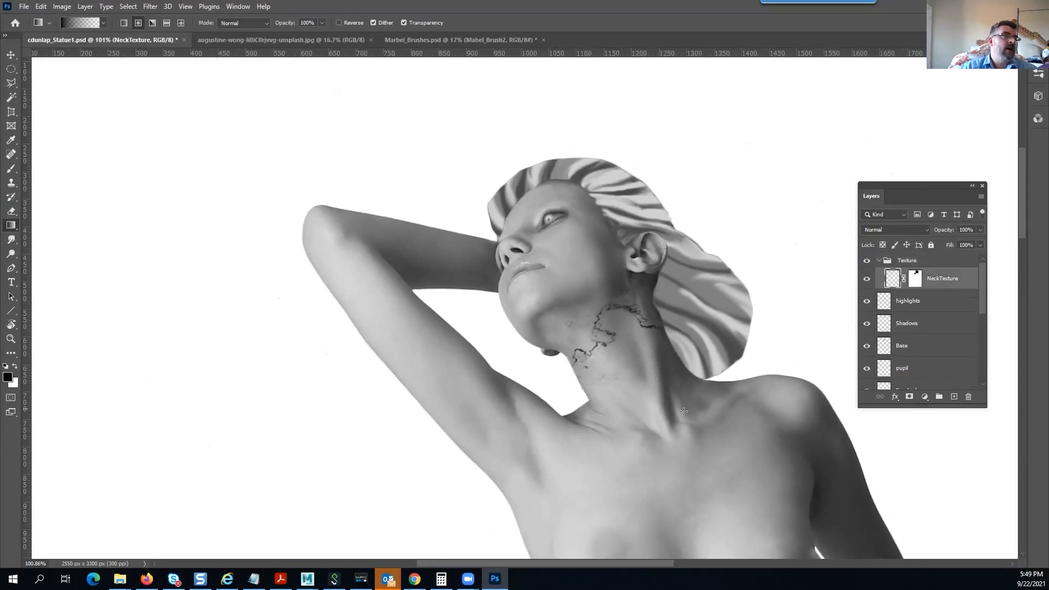
# Choose the Marbel_Brush2 preset for the Brush tool
pyautogui.scroll(2, 684, 411)
pyautogui.moveTo(658, 277); pyautogui.dragTo(551, 184)
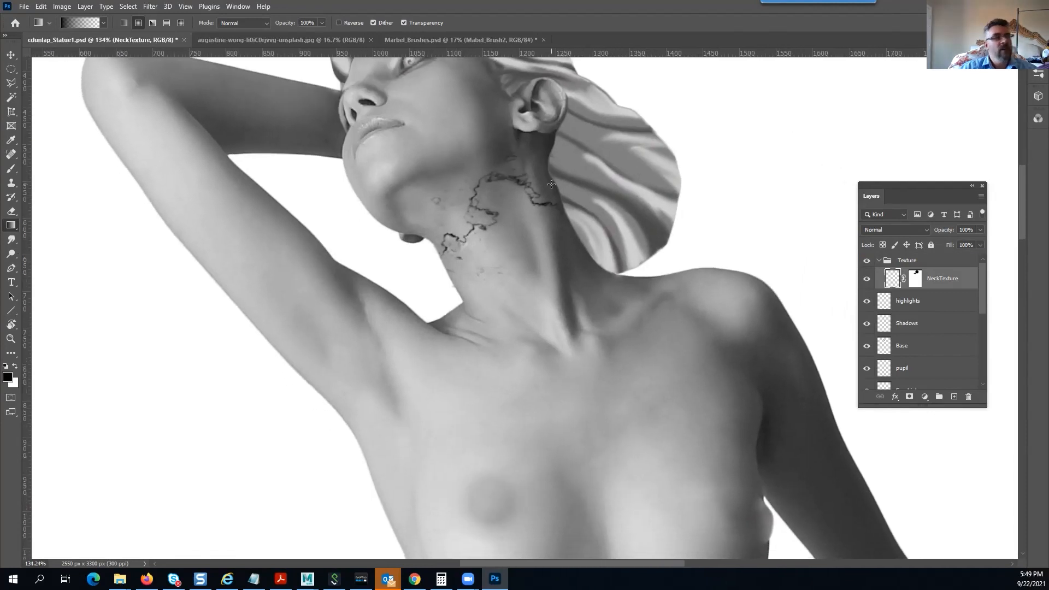
pyautogui.moveTo(693, 286); pyautogui.dragTo(903, 340)
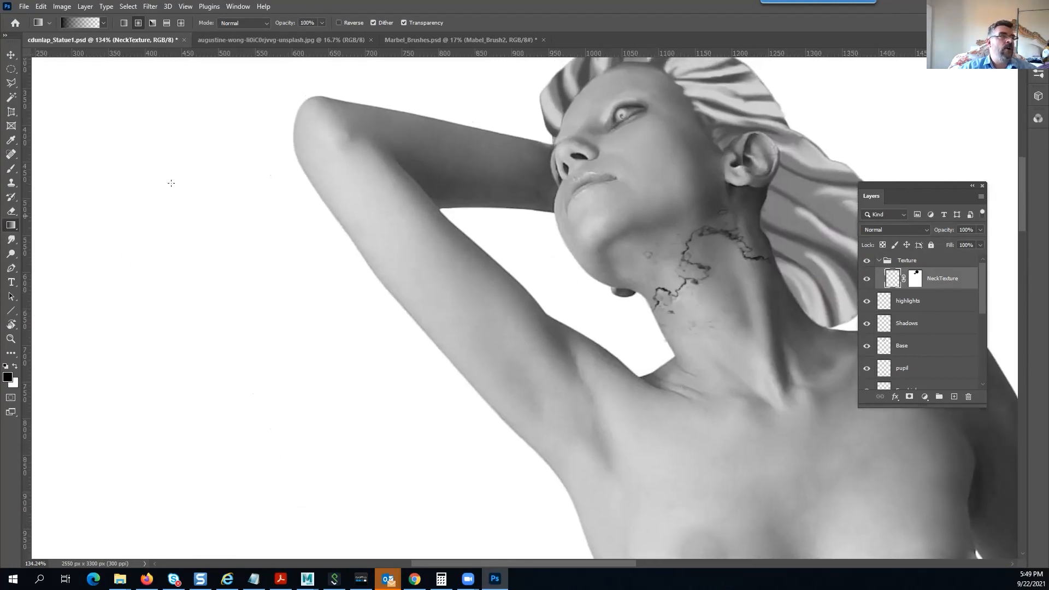
pyautogui.moveTo(542, 355); pyautogui.dragTo(570, 421)
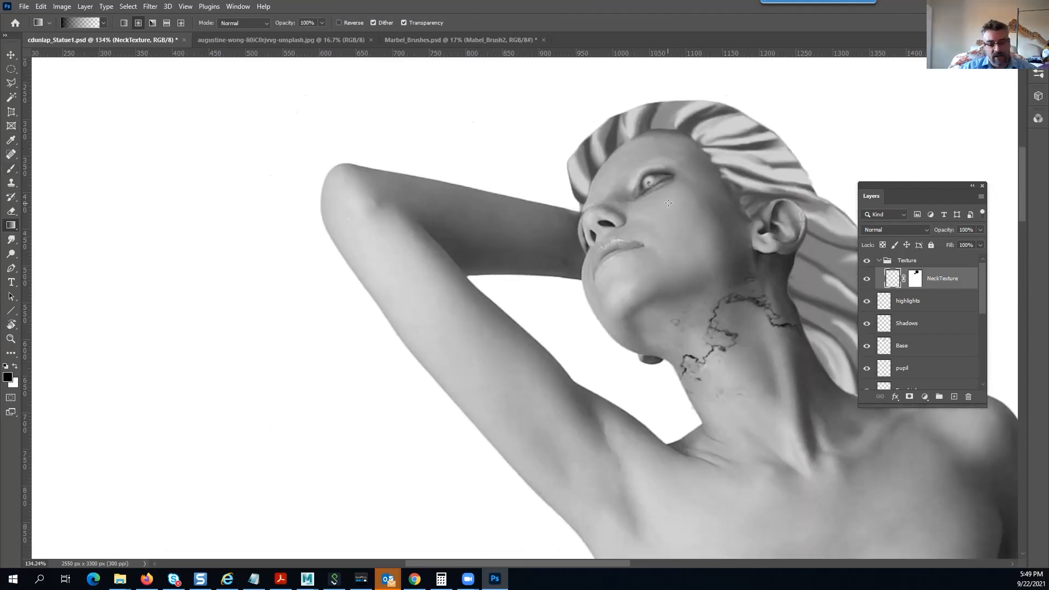
pyautogui.press('b')
pyautogui.rightClick(469, 276)
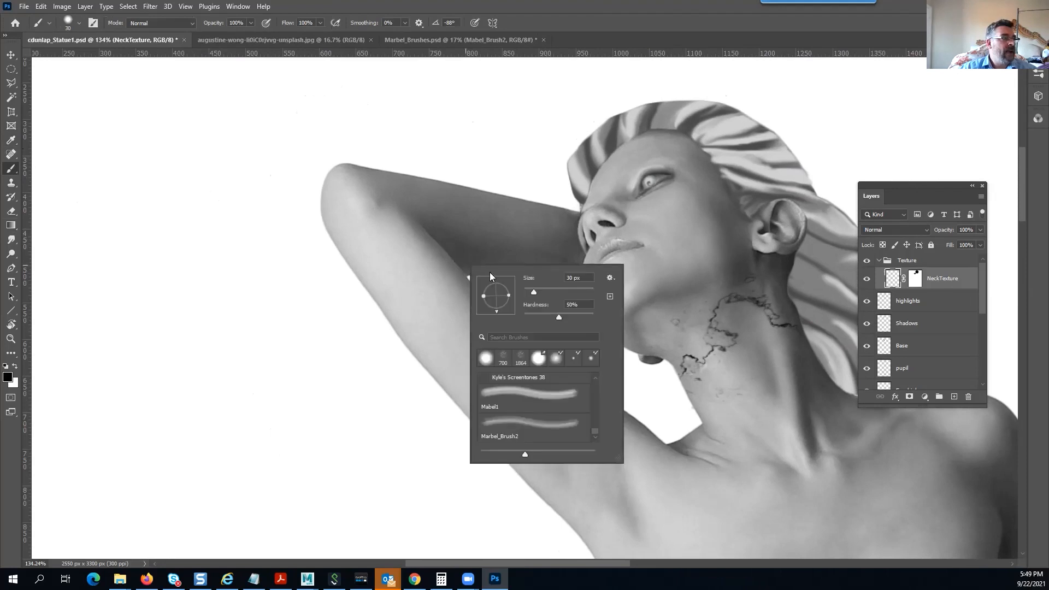
pyautogui.click(514, 431)
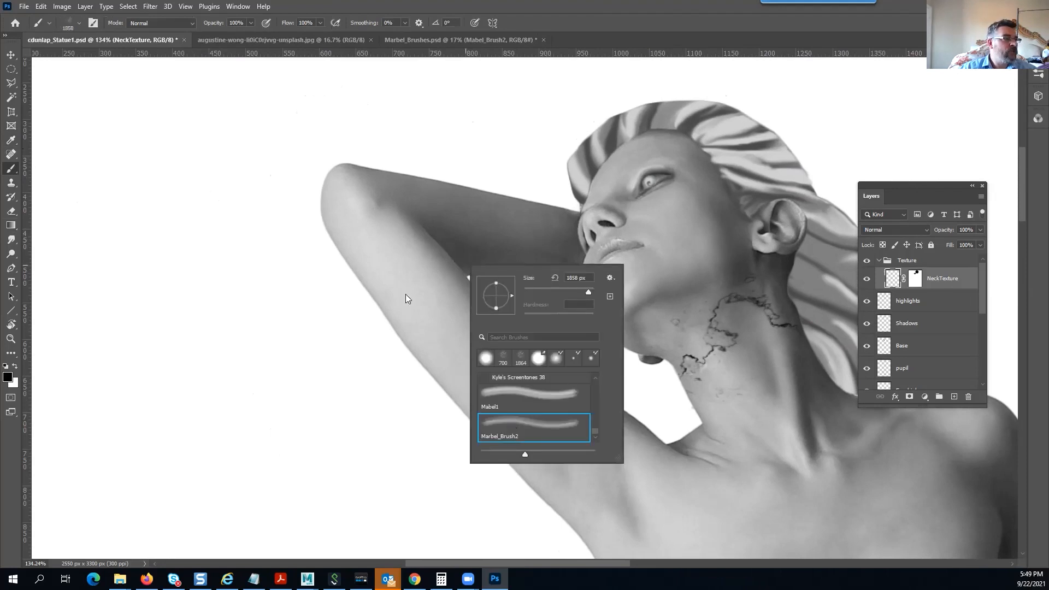
pyautogui.click(770, 17)
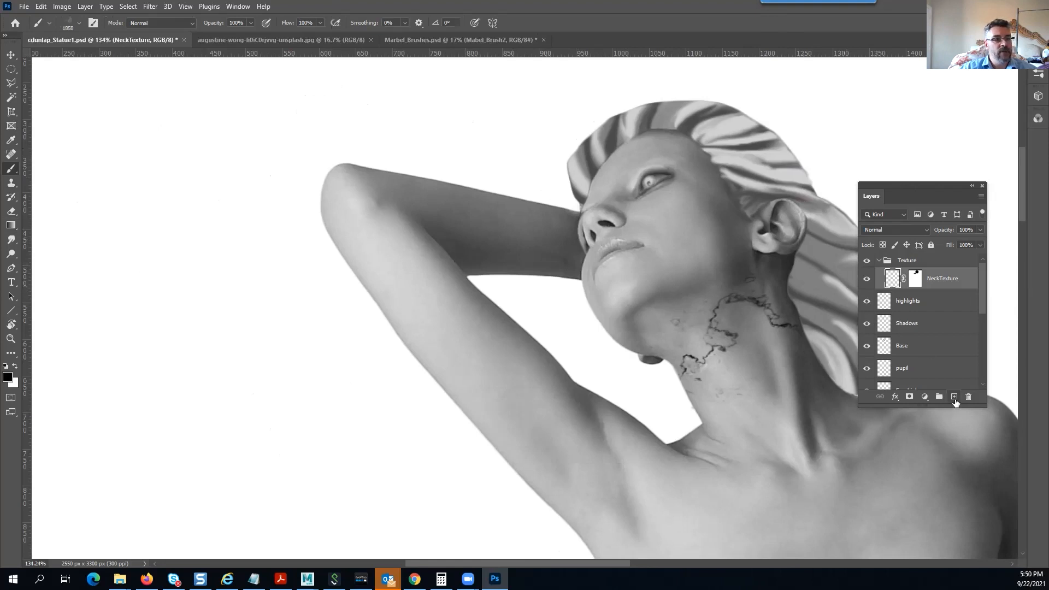
# Add a new layer above NeckTexture inside the Texture group and enlarge the brush to 700 px
pyautogui.click(955, 399)
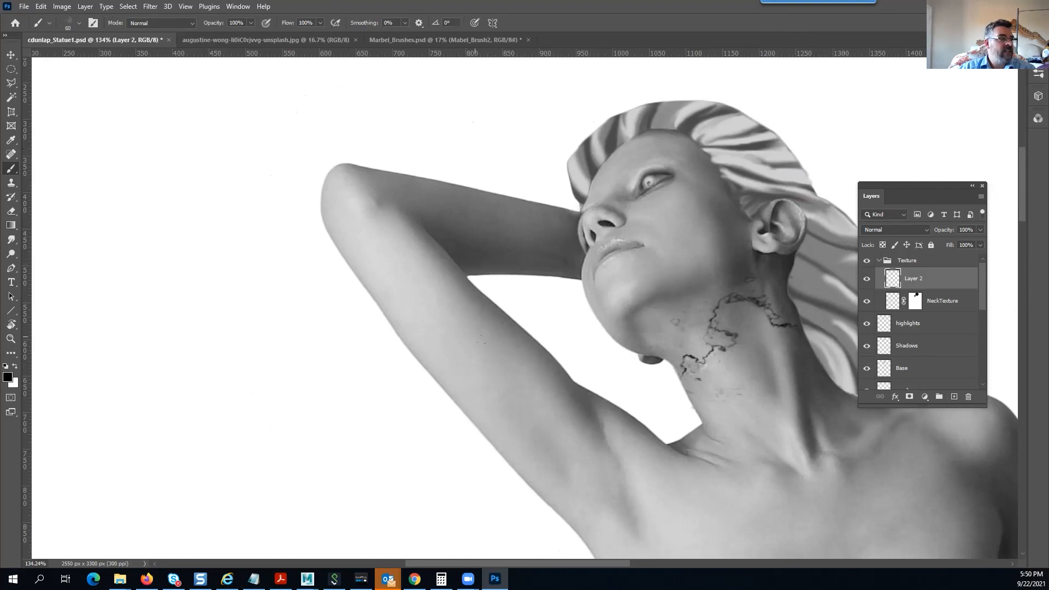
pyautogui.press(']')
pyautogui.press(']')
pyautogui.press(']')
pyautogui.press(']')
pyautogui.press(']')
pyautogui.press(']')
pyautogui.press(']')
pyautogui.press(']')
pyautogui.press(']')
pyautogui.press(']')
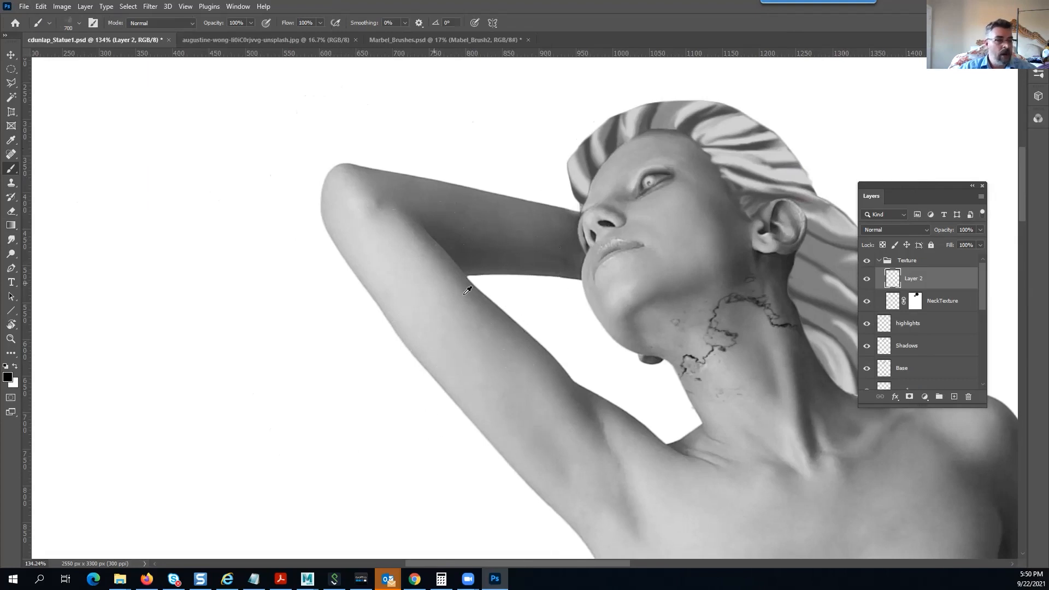
# Try a marble stamp with a reduced brush size over the statue's raised upper arm, and undo it
pyautogui.moveTo(469, 348)
pyautogui.mouseDown()
pyautogui.moveTo(249, 364)
pyautogui.moveTo(302, 367)
pyautogui.moveTo(268, 362)
pyautogui.mouseUp()
pyautogui.moveTo(430, 354)
pyautogui.mouseDown()
pyautogui.moveTo(457, 360)
pyautogui.moveTo(485, 345)
pyautogui.moveTo(474, 331)
pyautogui.mouseUp()
pyautogui.moveTo(422, 359); pyautogui.dragTo(457, 360)
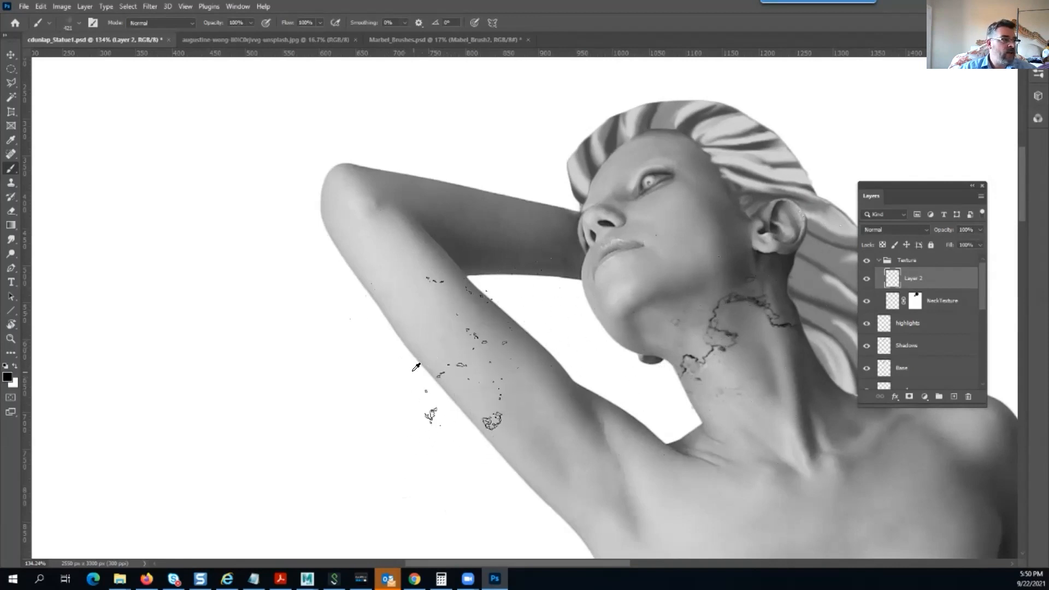
pyautogui.click(428, 369)
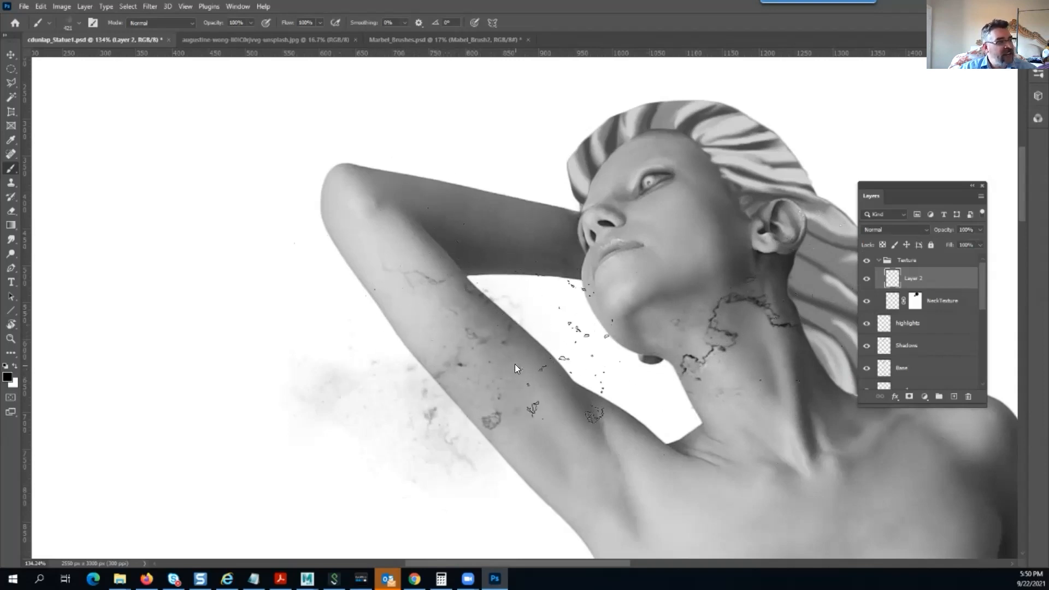
pyautogui.hotkey('ctrl', 'z')
# Enlarge the brush again and stamp the marble texture once across the outer side of the raised upper arm, undoing any misplaced stamp
pyautogui.moveTo(425, 342); pyautogui.dragTo(478, 353)
pyautogui.click(503, 346)
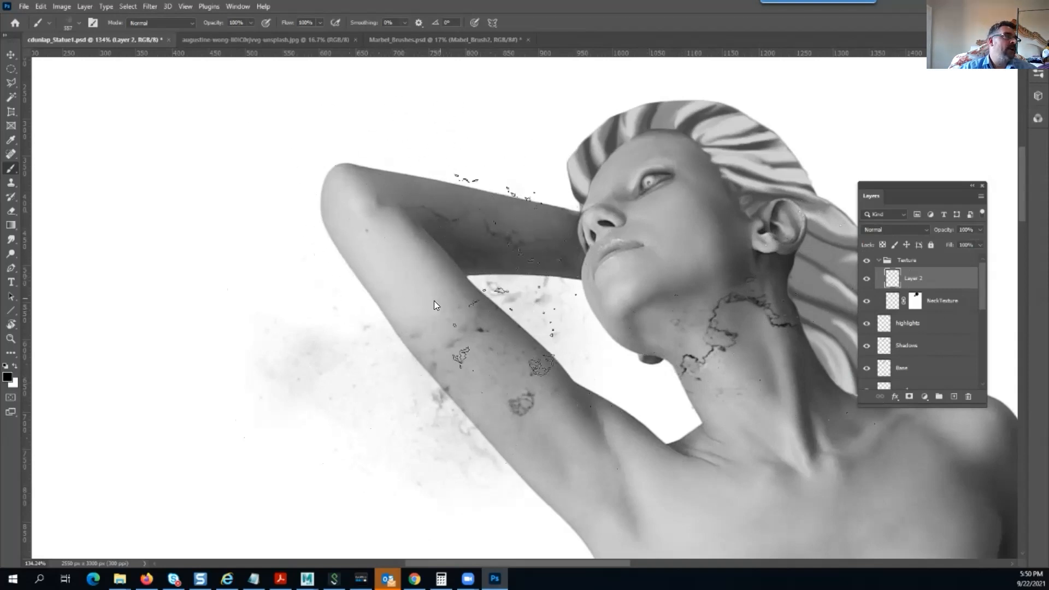
pyautogui.hotkey('ctrl', 'z')
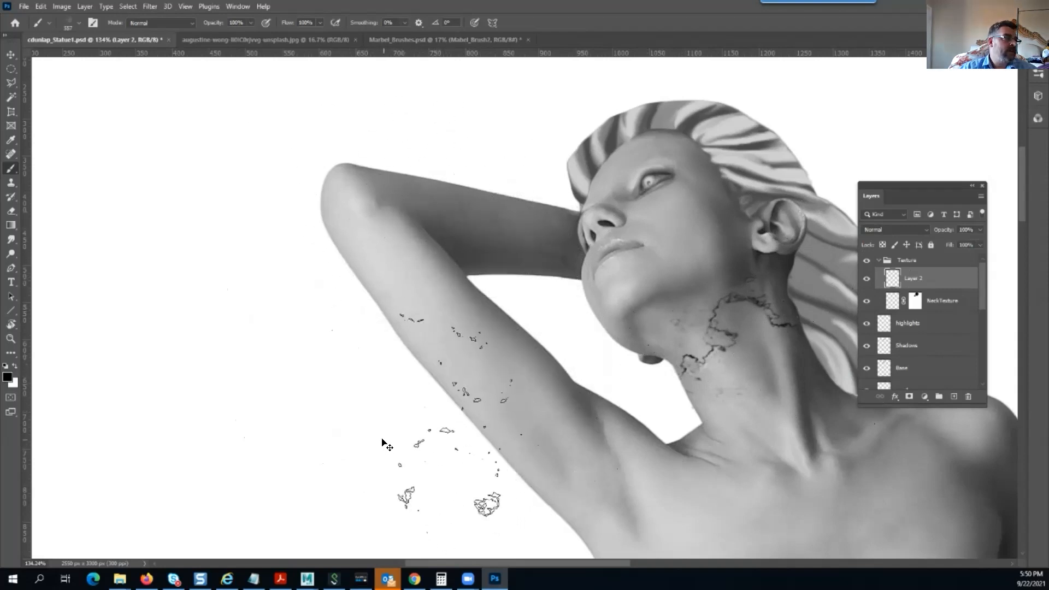
pyautogui.click(382, 438)
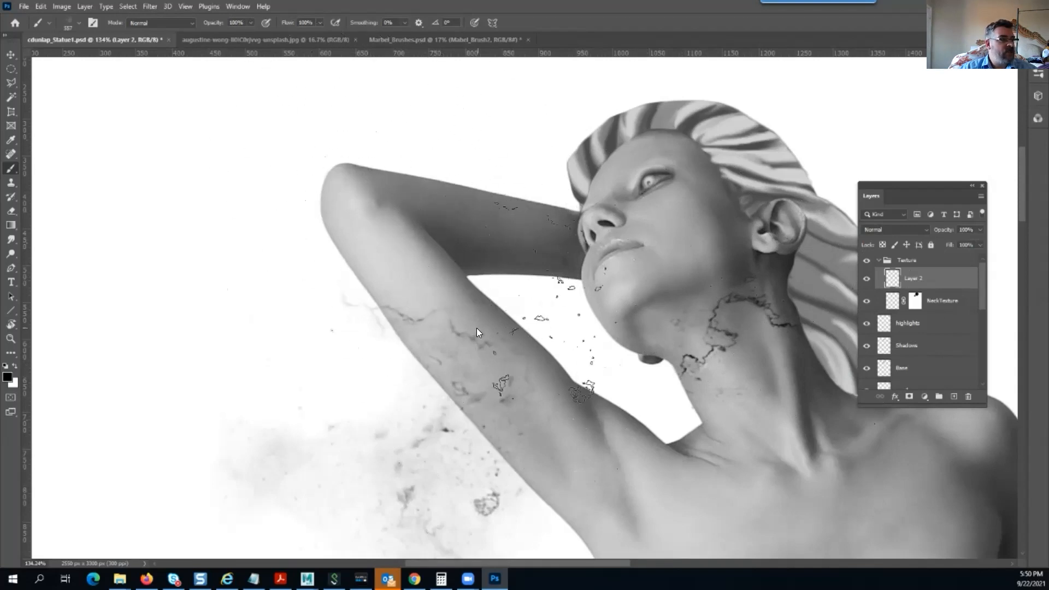
# Free-transform the arm texture, rotating it about 11 degrees and positioning its veins over the raised upper arm
pyautogui.scroll(-3, 509, 302)
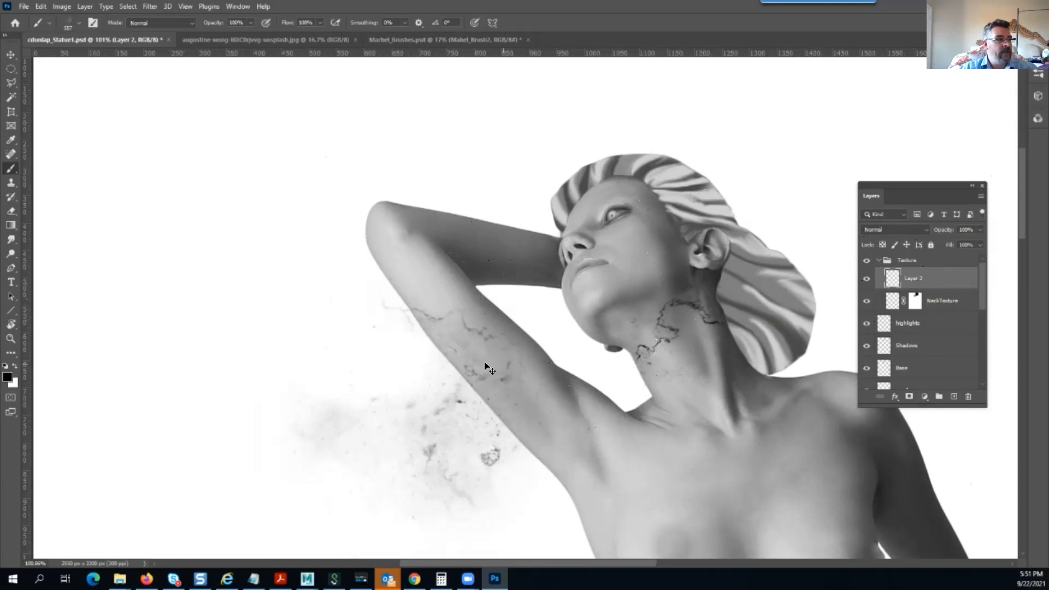
pyautogui.hotkey('ctrl', 't')
pyautogui.moveTo(480, 369)
pyautogui.mouseDown()
pyautogui.moveTo(506, 343)
pyautogui.moveTo(488, 357)
pyautogui.mouseUp()
pyautogui.moveTo(588, 239); pyautogui.dragTo(490, 207)
pyautogui.moveTo(428, 315); pyautogui.dragTo(499, 339)
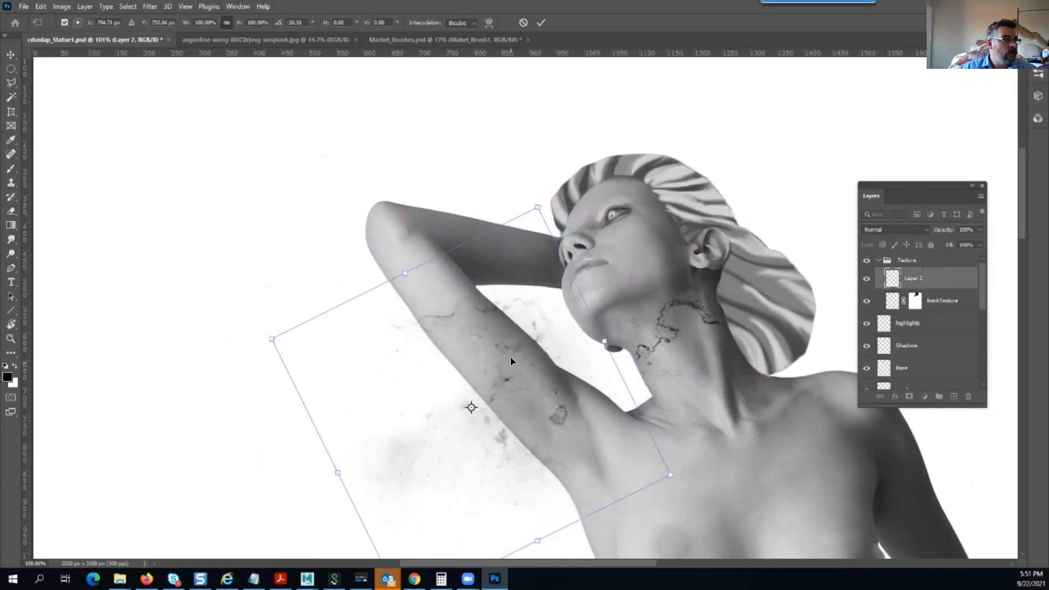
pyautogui.moveTo(542, 198); pyautogui.dragTo(609, 312)
pyautogui.moveTo(534, 353); pyautogui.dragTo(493, 348)
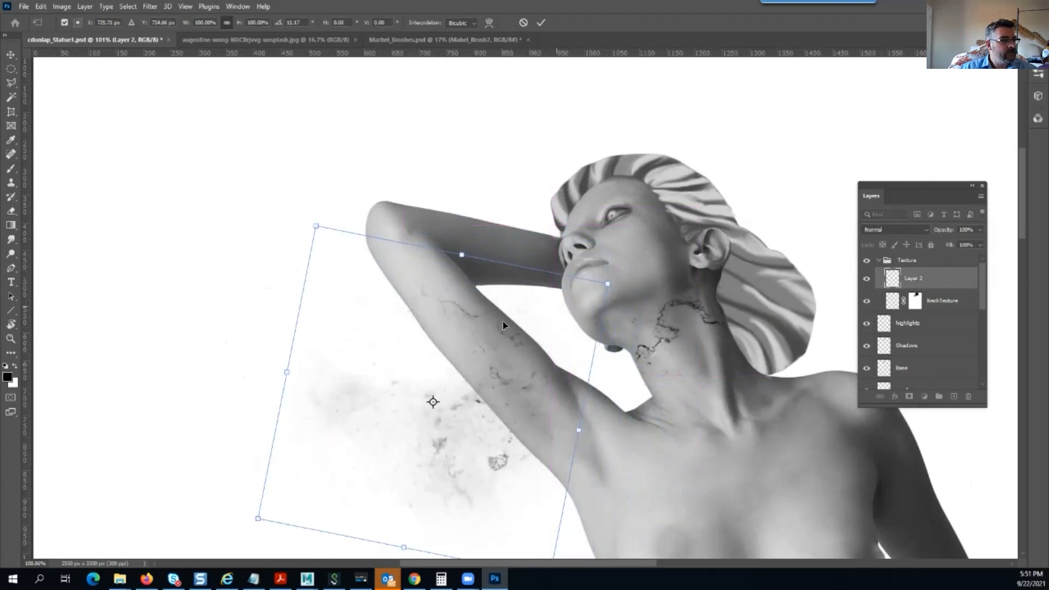
# Warp the arm texture, pulling its two corners nearest the body in to follow the inner upper arm and armpit
pyautogui.rightClick(462, 307)
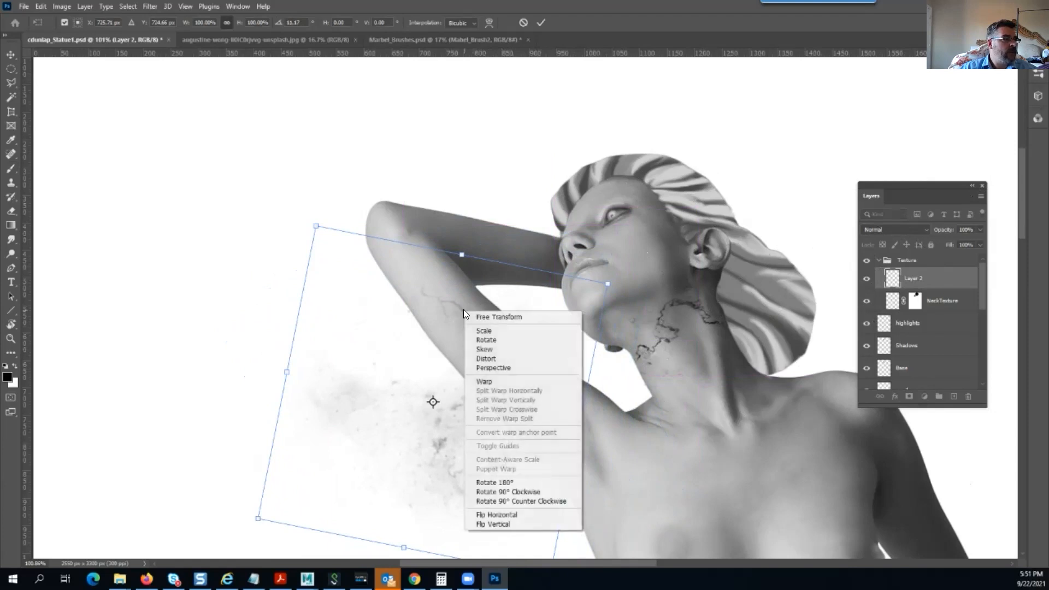
pyautogui.click(487, 381)
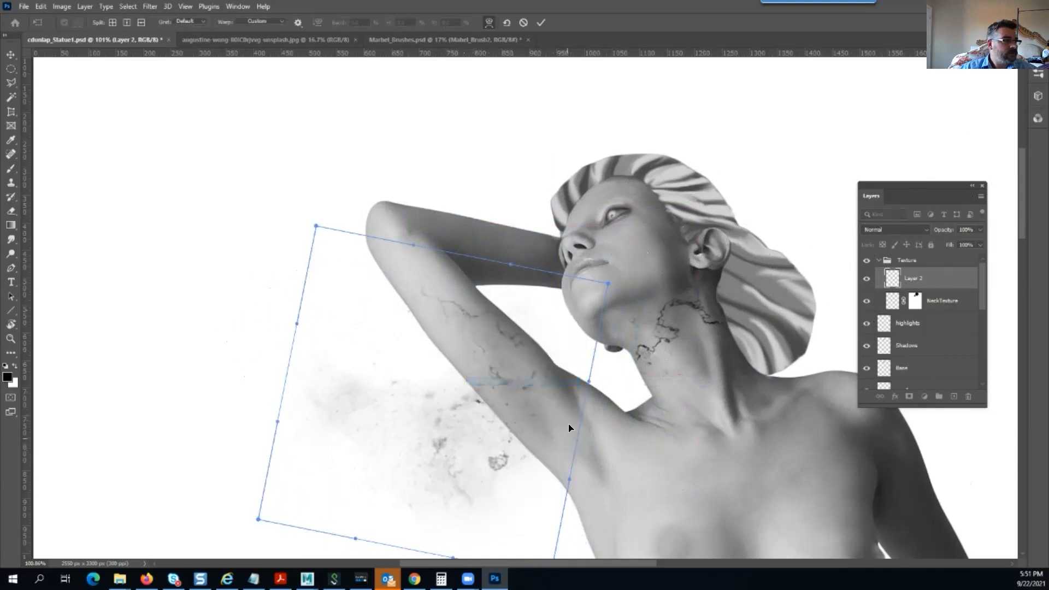
pyautogui.scroll(-3, 569, 425)
pyautogui.moveTo(535, 498); pyautogui.dragTo(585, 320)
pyautogui.moveTo(591, 202); pyautogui.dragTo(523, 239)
pyautogui.moveTo(494, 184); pyautogui.dragTo(476, 202)
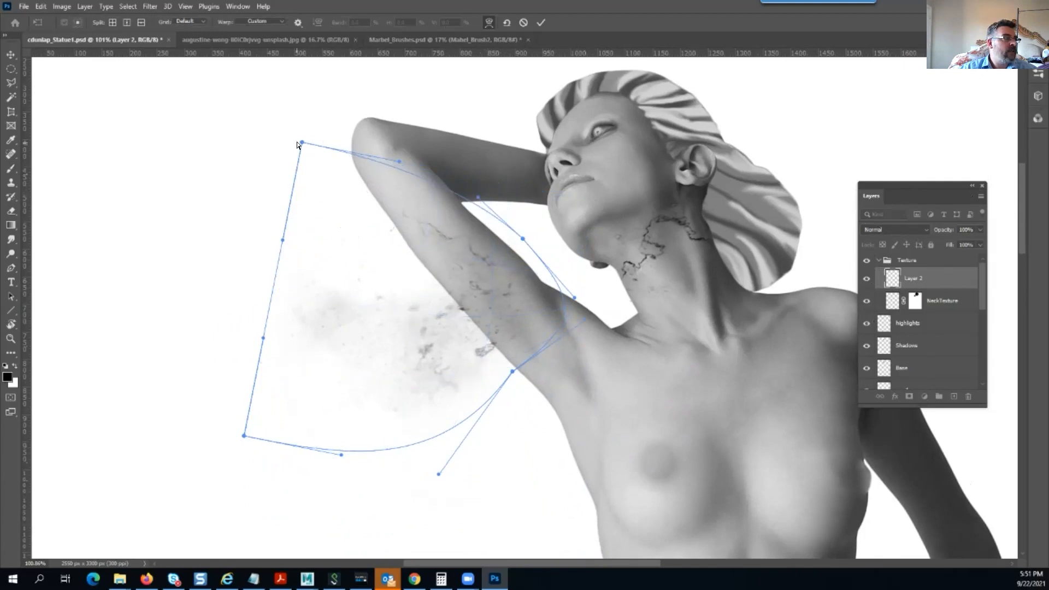
# Pull the warp's outer corners and curve handles inward so the texture wraps along the outer contour of the upper arm
pyautogui.moveTo(302, 140); pyautogui.dragTo(446, 189)
pyautogui.moveTo(283, 241); pyautogui.dragTo(394, 192)
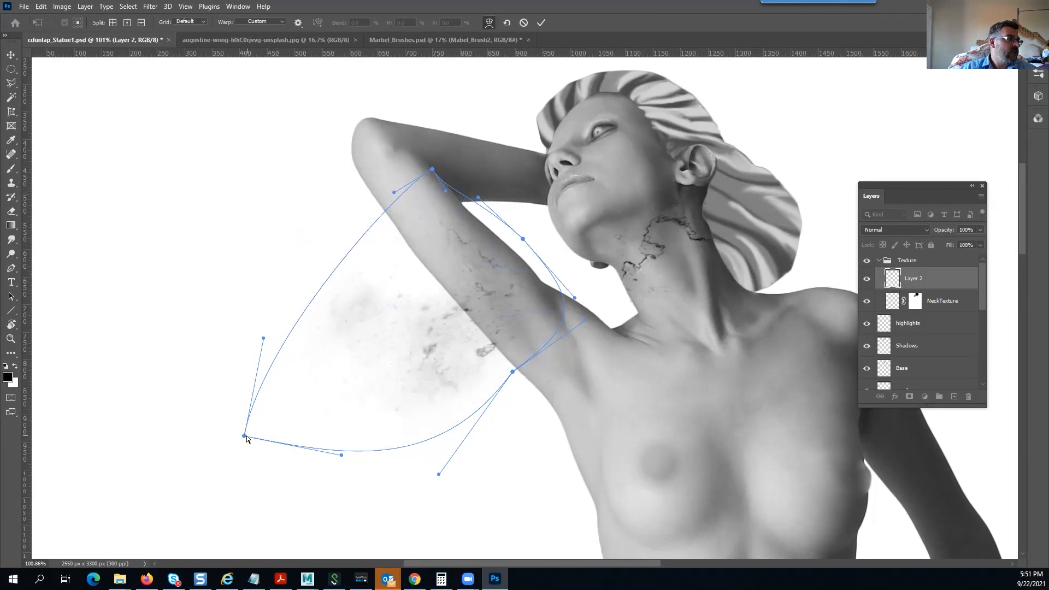
pyautogui.moveTo(245, 440); pyautogui.dragTo(407, 252)
pyautogui.moveTo(264, 339); pyautogui.dragTo(367, 178)
pyautogui.moveTo(342, 455); pyautogui.dragTo(449, 300)
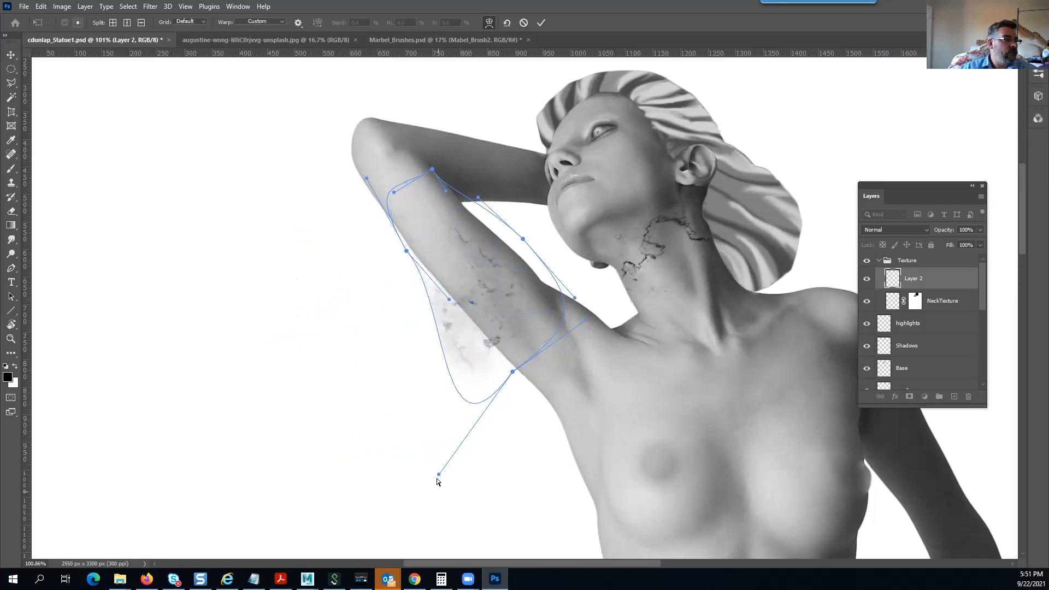
pyautogui.moveTo(438, 472); pyautogui.dragTo(458, 320)
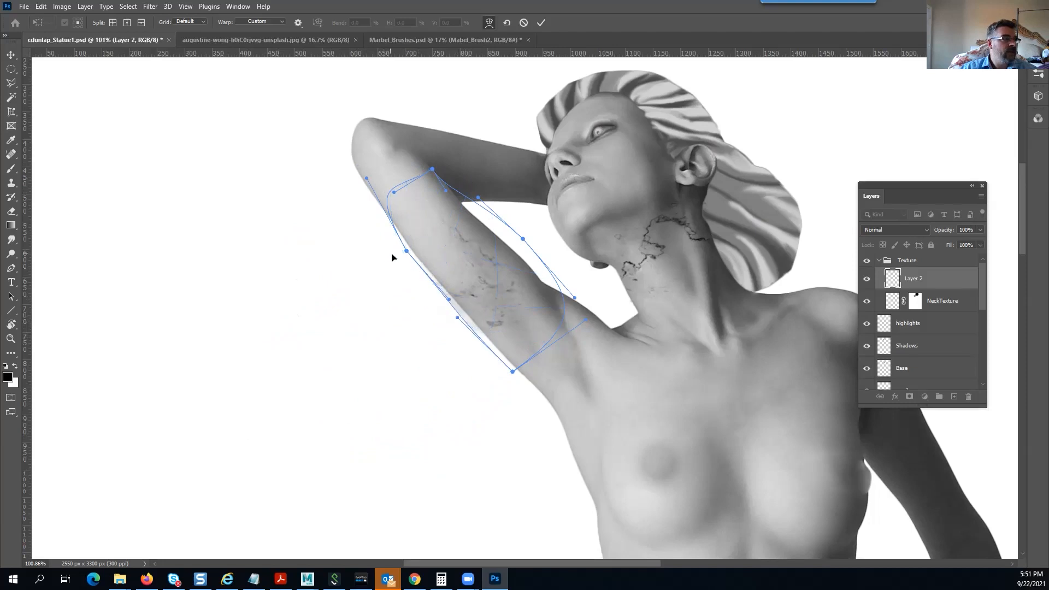
# Fine-tune the warp corners and handles to fit the upper arm's contour, apply the transformation, and return to the Brush tool
pyautogui.moveTo(407, 254); pyautogui.dragTo(412, 264)
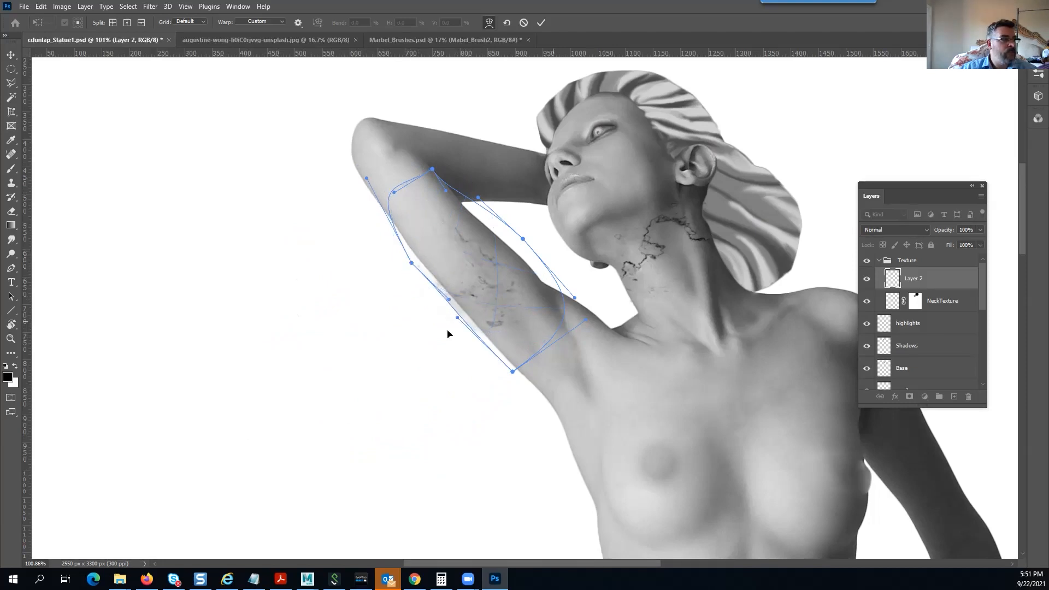
pyautogui.moveTo(523, 240); pyautogui.dragTo(530, 232)
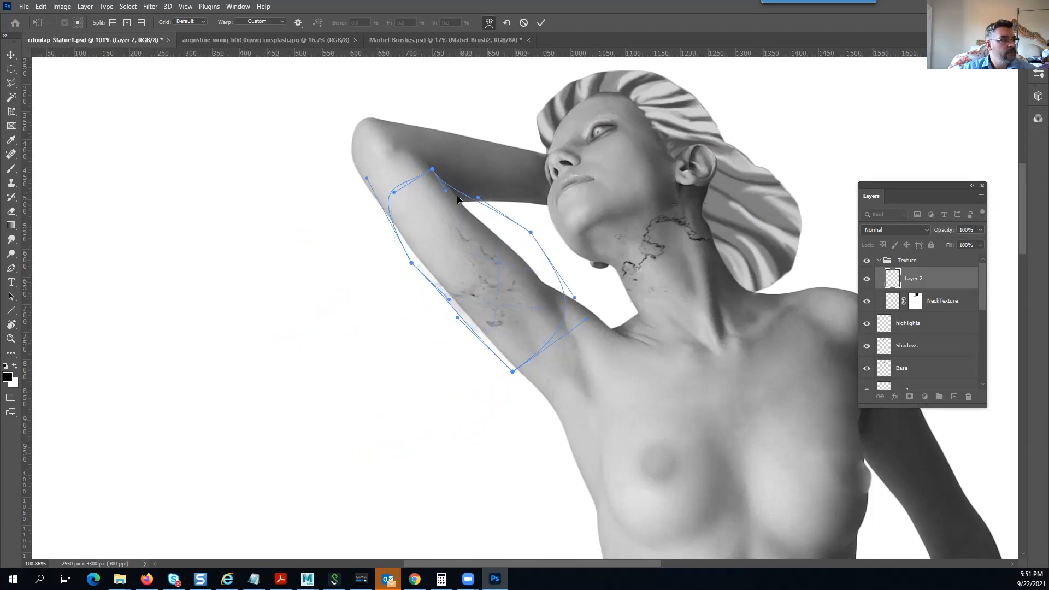
pyautogui.moveTo(446, 191); pyautogui.dragTo(448, 209)
pyautogui.moveTo(435, 172); pyautogui.dragTo(443, 171)
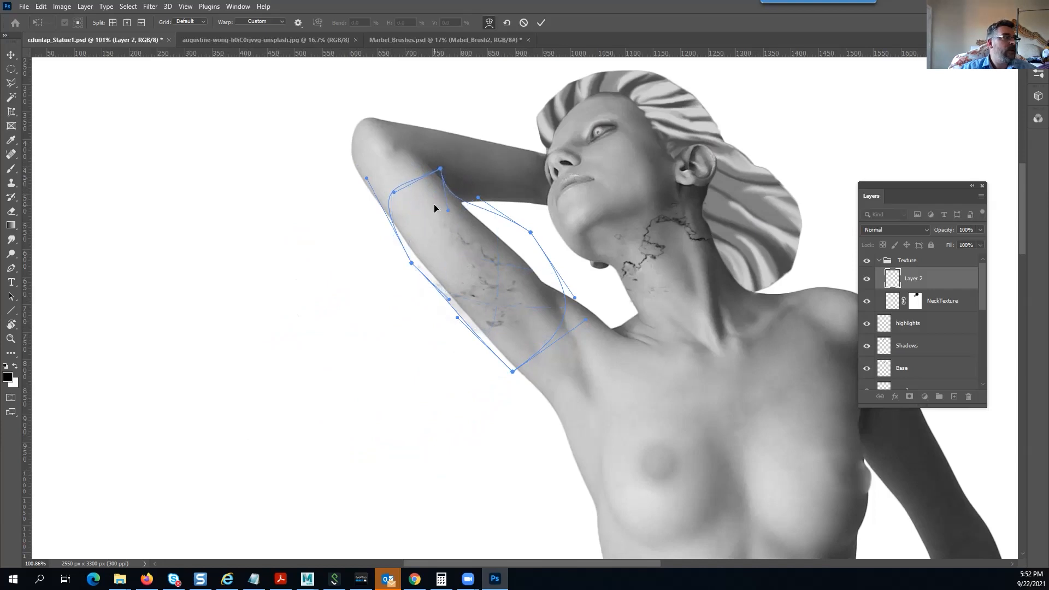
pyautogui.moveTo(448, 210)
pyautogui.mouseDown()
pyautogui.moveTo(464, 191)
pyautogui.moveTo(454, 198)
pyautogui.mouseUp()
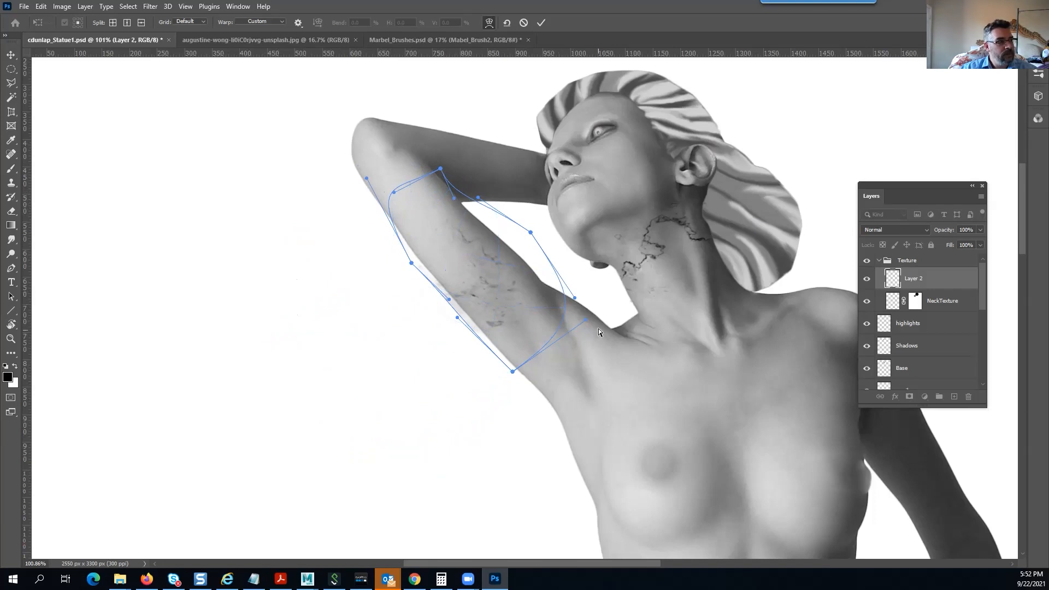
pyautogui.moveTo(586, 320); pyautogui.dragTo(611, 311)
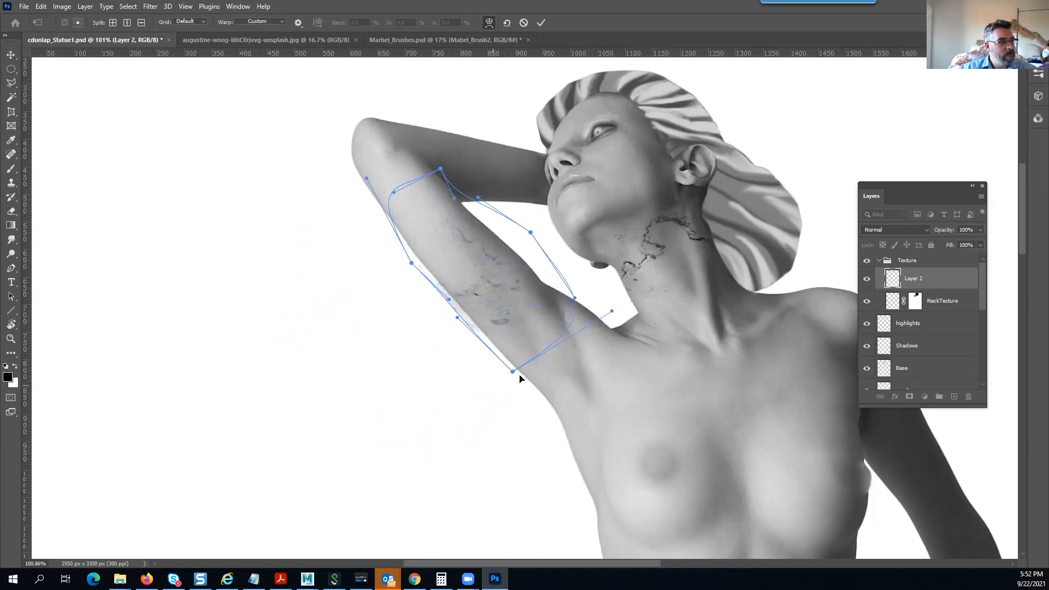
pyautogui.moveTo(515, 376); pyautogui.dragTo(539, 369)
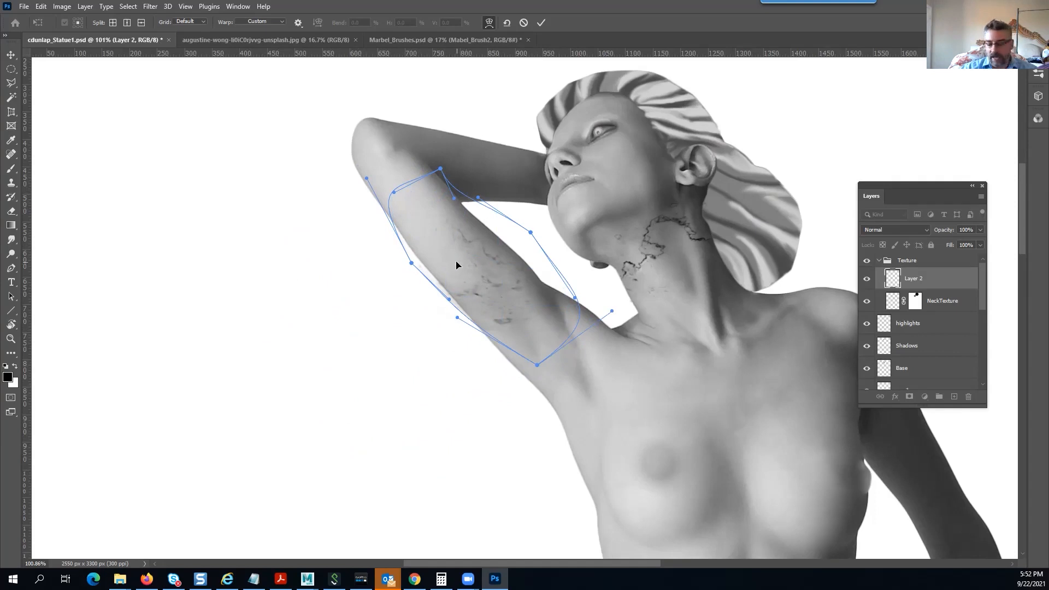
pyautogui.press('Return')
pyautogui.press('b')
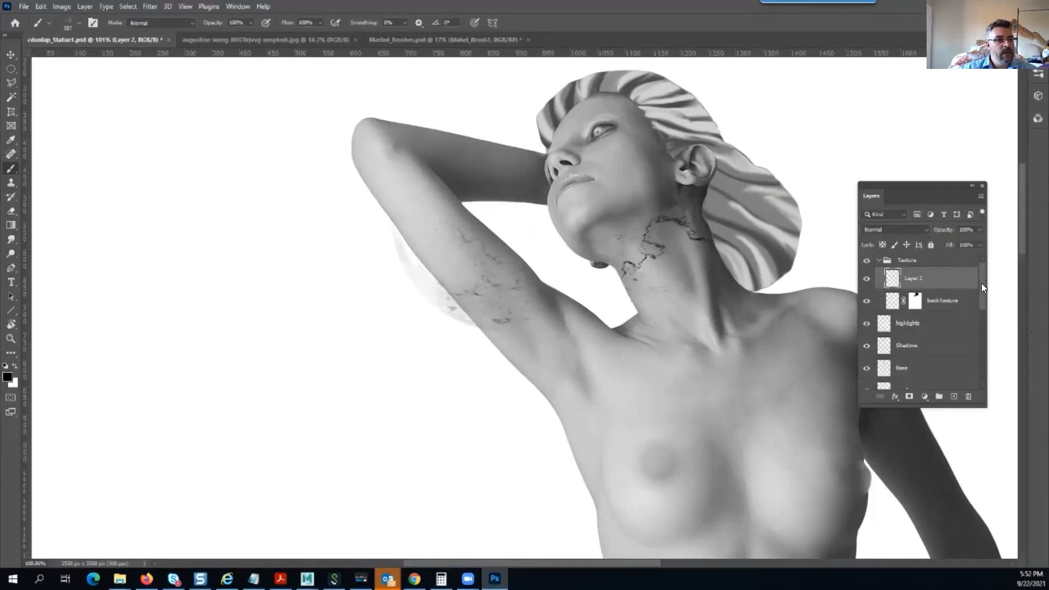
# Load the Layer 1 copy silhouette as a selection, invert it, and delete the Layer 2 arm texture spilling outside the figure
pyautogui.moveTo(981, 283); pyautogui.dragTo(996, 380)
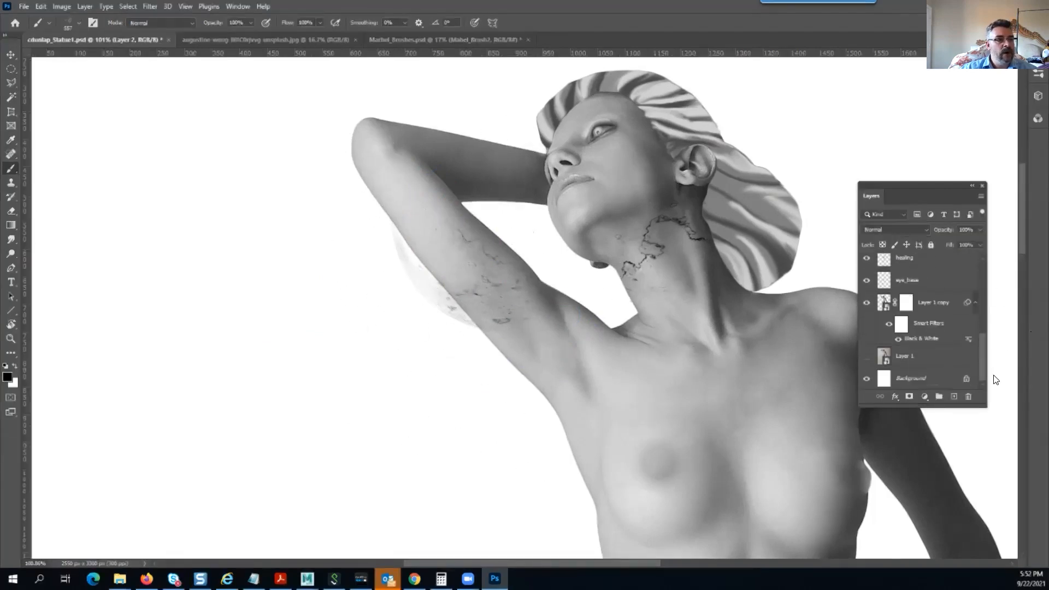
pyautogui.keyDown('ctrl'); pyautogui.click(887, 306); pyautogui.keyUp('ctrl')
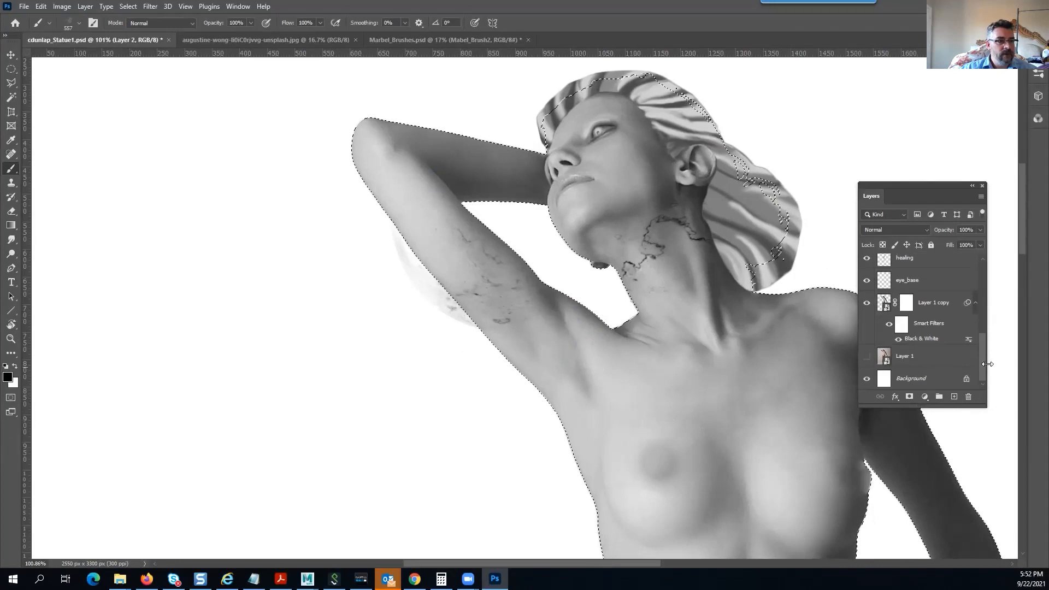
pyautogui.scroll(5, 980, 316)
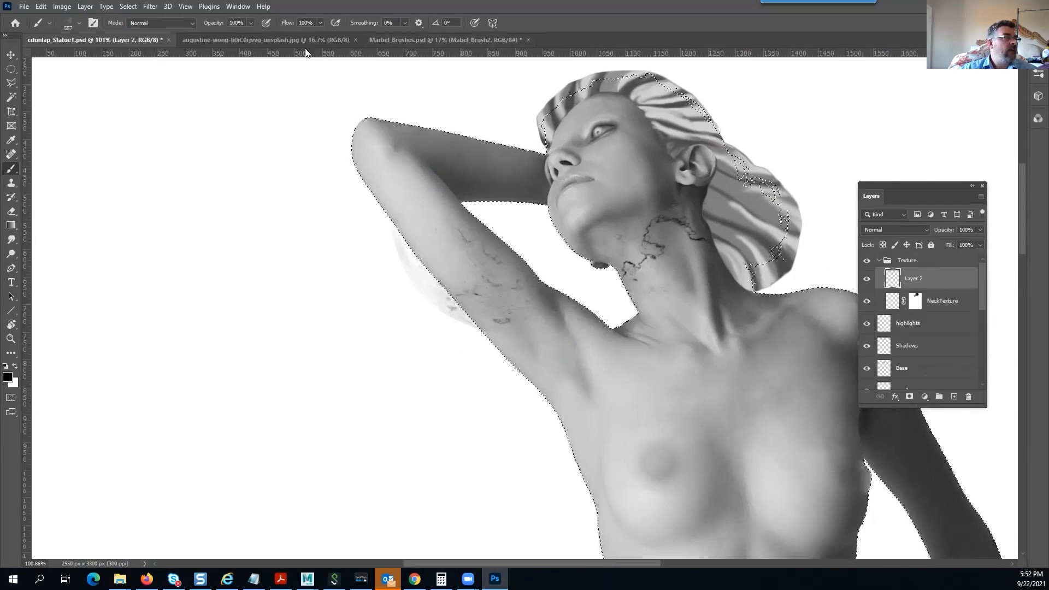
pyautogui.click(127, 6)
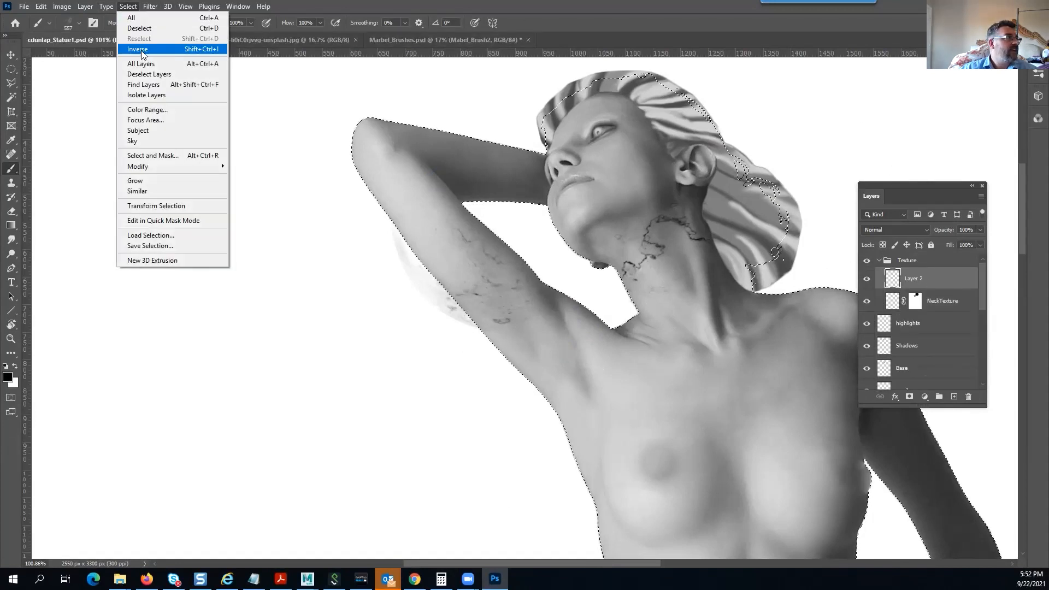
pyautogui.click(141, 52)
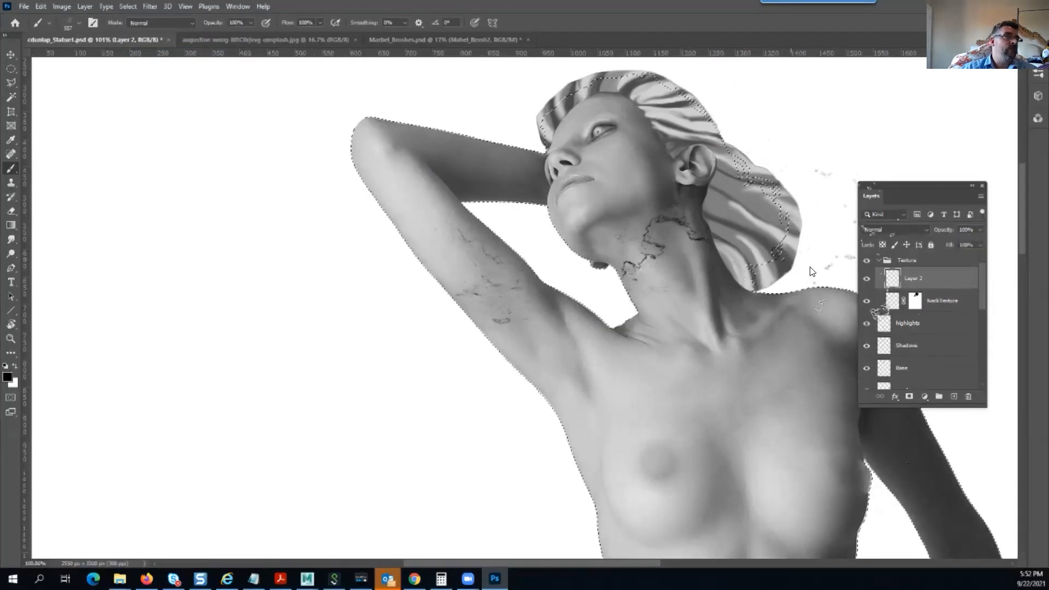
# Rename the arm texture layer Arm_Texture1 and clear the selection
pyautogui.write('Arm')
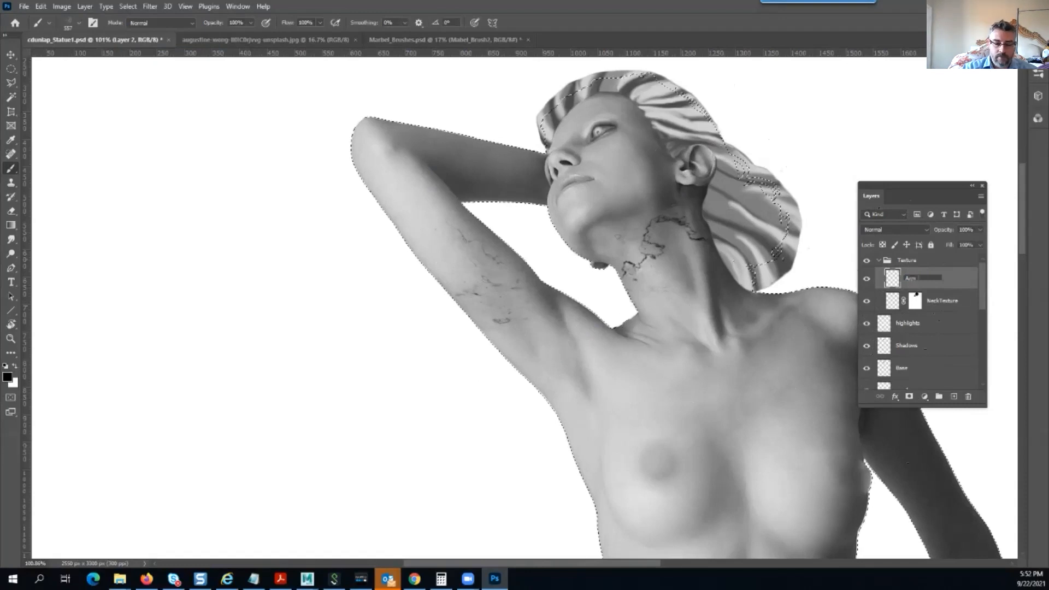
pyautogui.write(' Texture1')
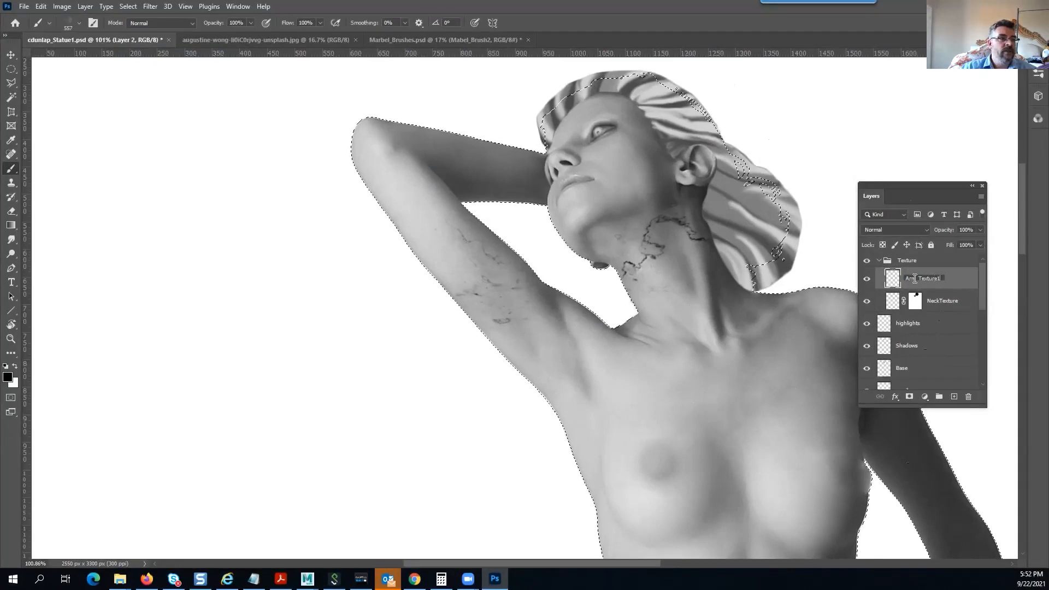
pyautogui.press('Return')
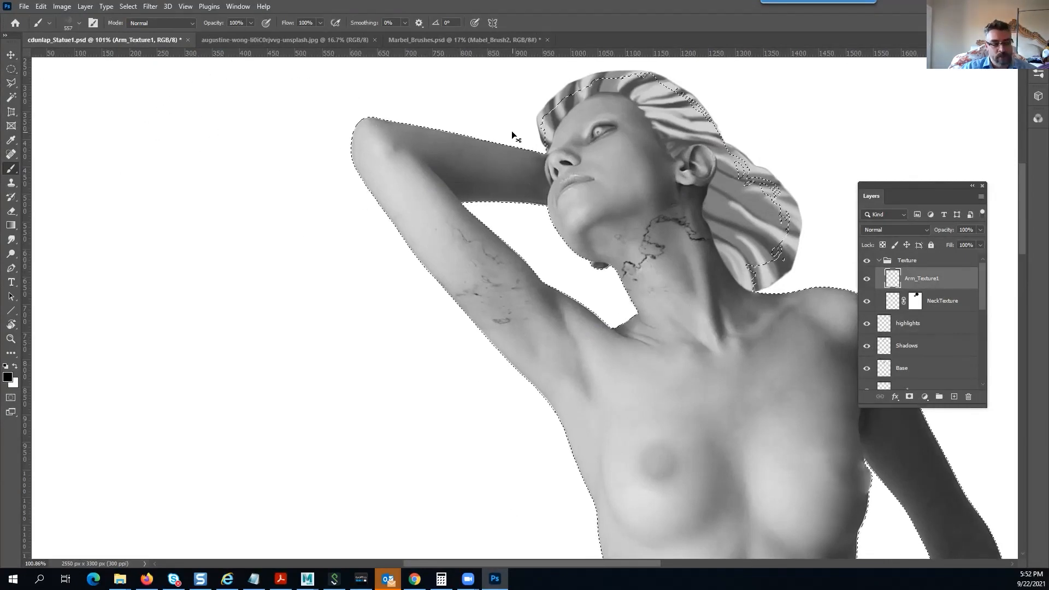
pyautogui.hotkey('ctrl', 'd')
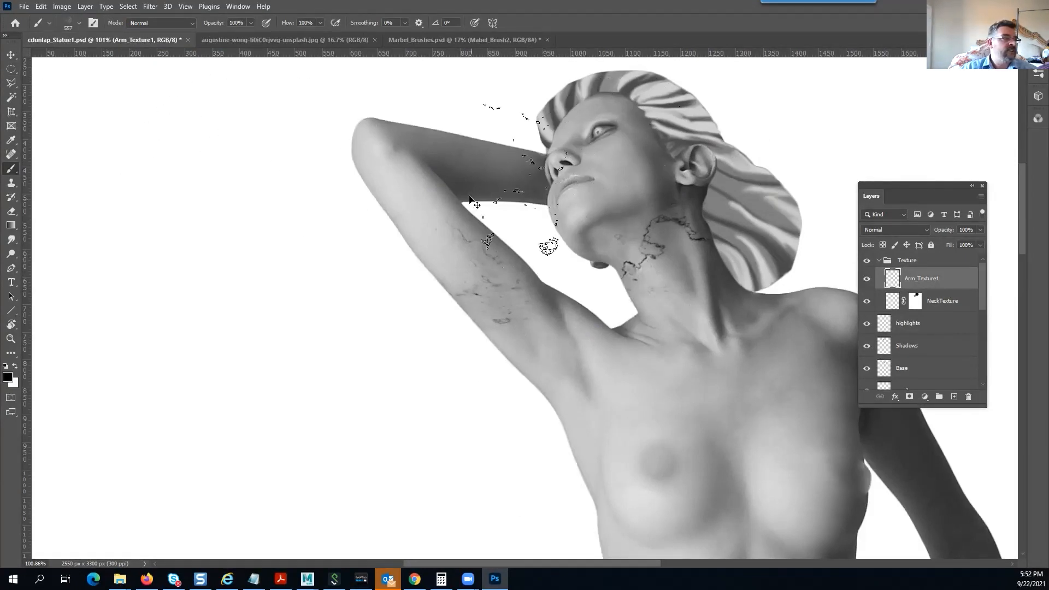
# Add a layer mask to Arm_Texture1 and choose a soft round brush with 50% hardness, reduced to 50 px
pyautogui.scroll(2, 384, 268)
pyautogui.moveTo(385, 268); pyautogui.dragTo(332, 241)
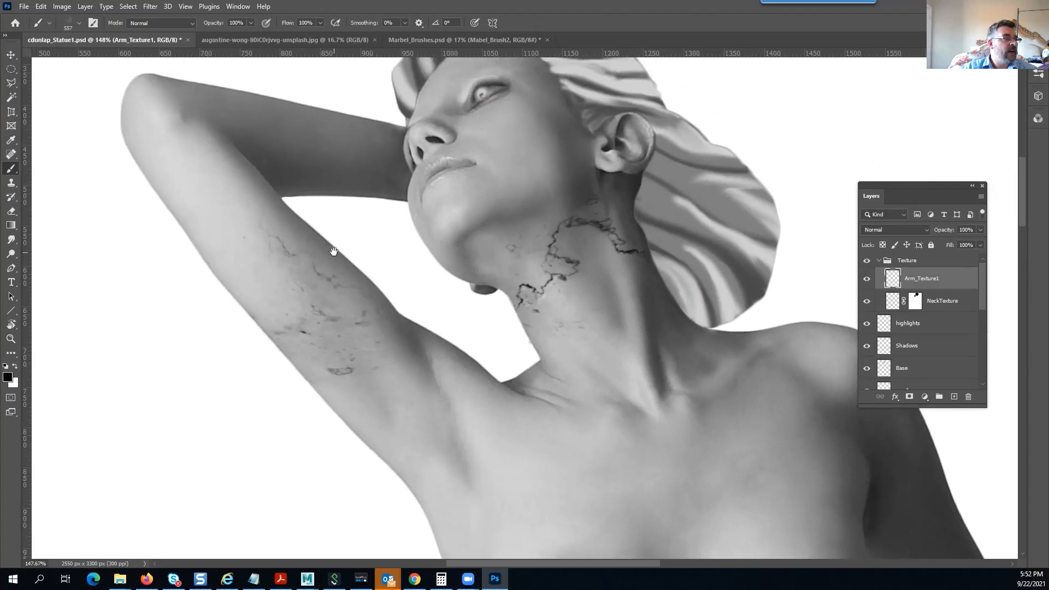
pyautogui.moveTo(358, 281); pyautogui.dragTo(410, 355)
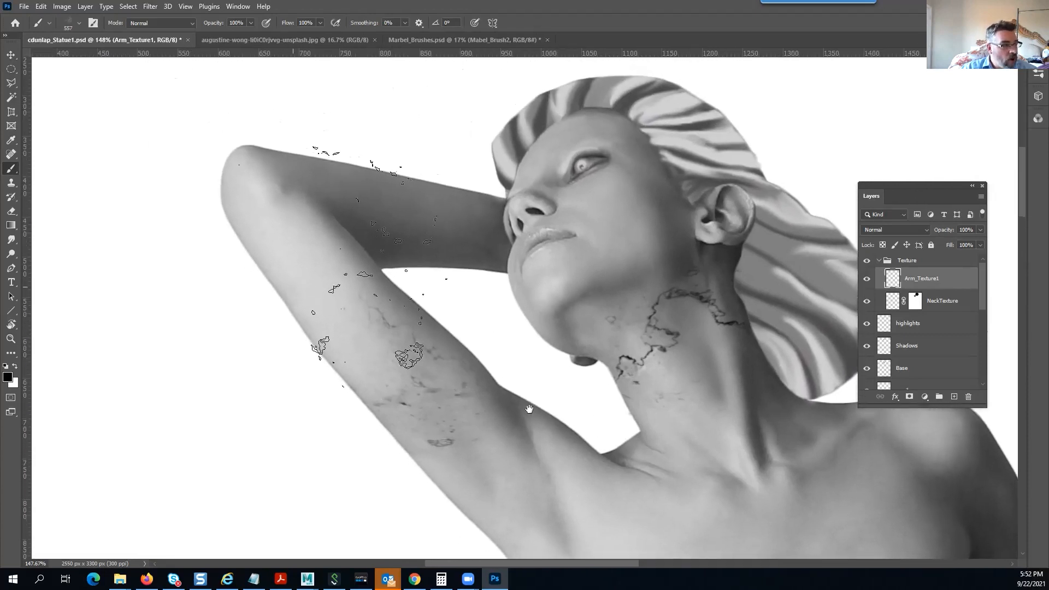
pyautogui.moveTo(379, 232); pyautogui.dragTo(366, 194)
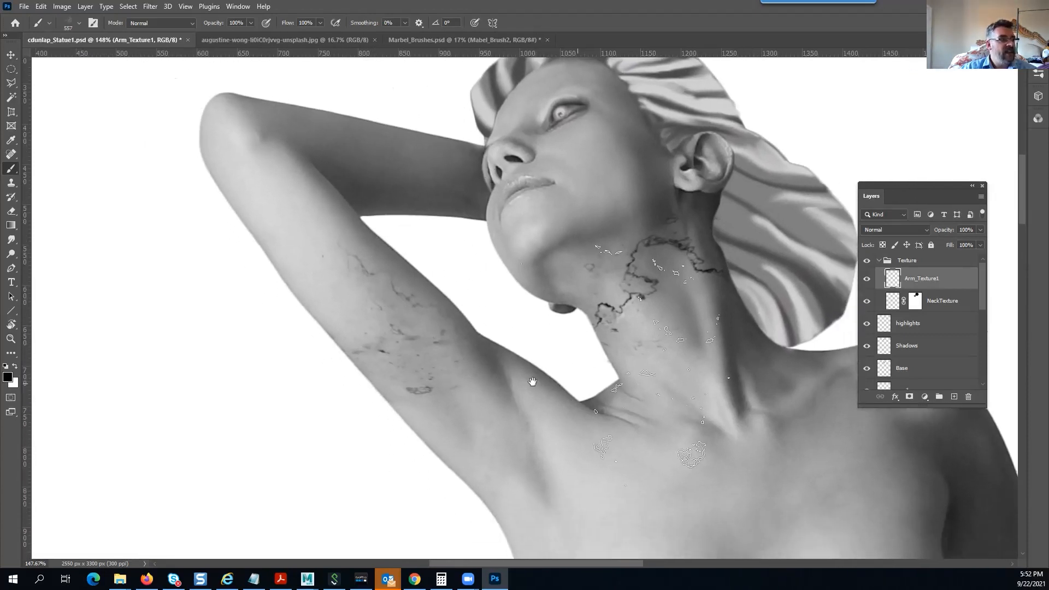
pyautogui.moveTo(558, 355); pyautogui.dragTo(530, 288)
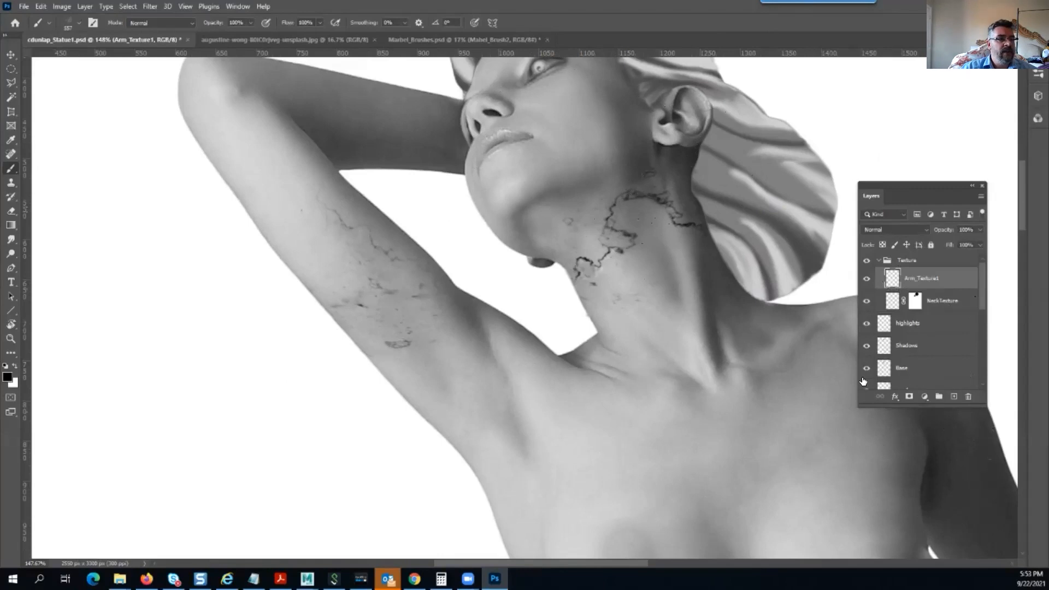
pyautogui.click(911, 398)
pyautogui.rightClick(439, 277)
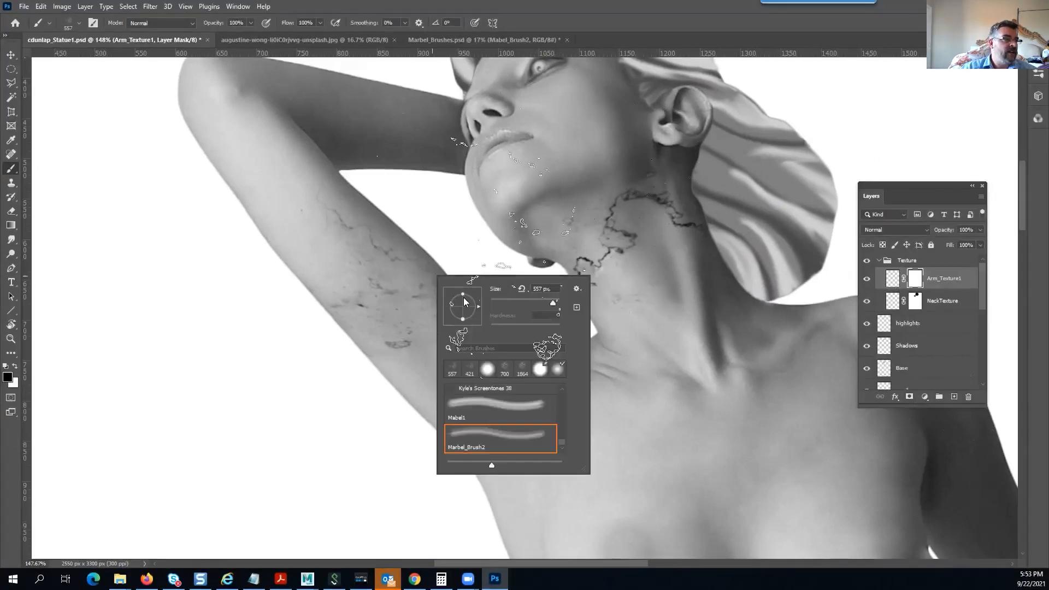
pyautogui.click(481, 371)
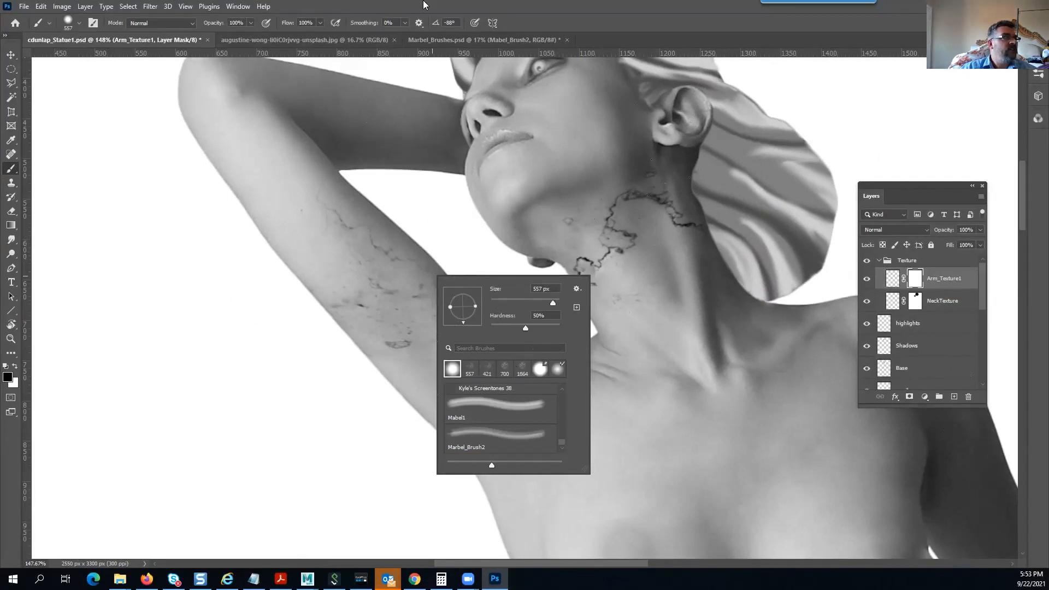
pyautogui.press('Return')
pyautogui.press('[')
pyautogui.press('[')
pyautogui.press('[')
pyautogui.press('[')
pyautogui.press('[')
pyautogui.press('[')
pyautogui.press('[')
pyautogui.press('[')
pyautogui.press('[')
pyautogui.press('[')
pyautogui.press('[')
pyautogui.press('[')
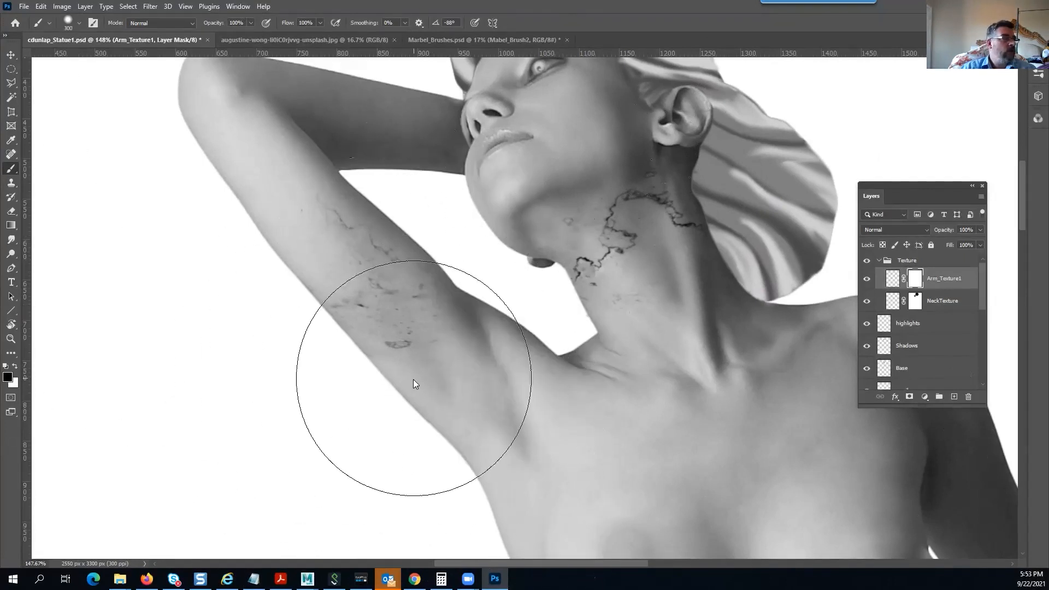
pyautogui.press('[')
pyautogui.press('[')
pyautogui.press('[')
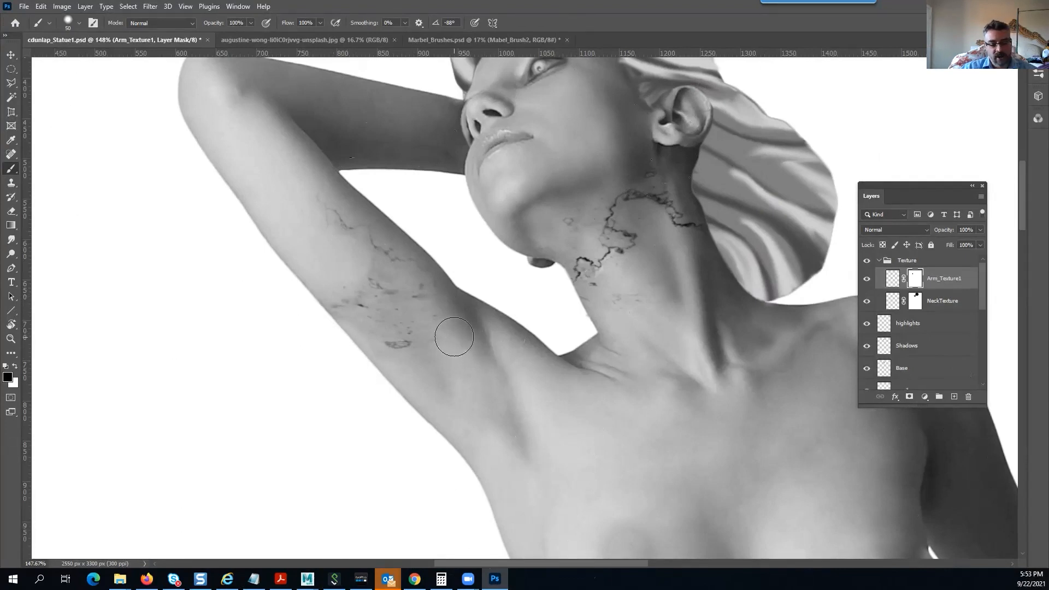
# Fade out the lower veins on the upper arm by applying radial black-to-transparent gradients to the Arm_Texture1 mask
pyautogui.press('g')
pyautogui.moveTo(403, 313); pyautogui.dragTo(409, 327)
pyautogui.moveTo(374, 294); pyautogui.dragTo(398, 315)
pyautogui.moveTo(353, 270); pyautogui.dragTo(361, 292)
pyautogui.moveTo(375, 336); pyautogui.dragTo(460, 412)
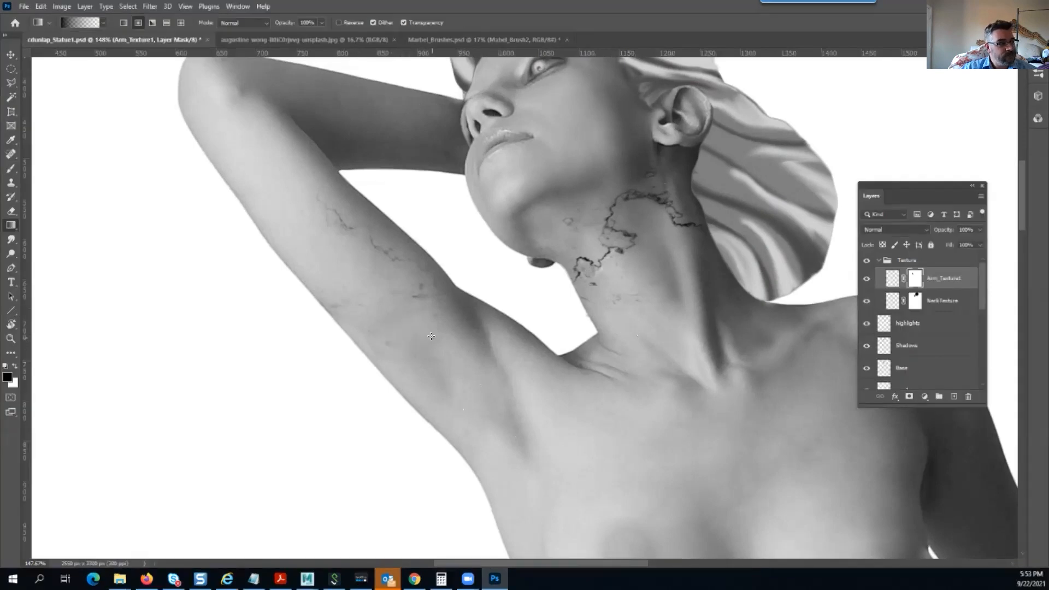
# Convert the masked Arm_Texture1 layer to a smart object
pyautogui.moveTo(359, 215); pyautogui.dragTo(436, 302)
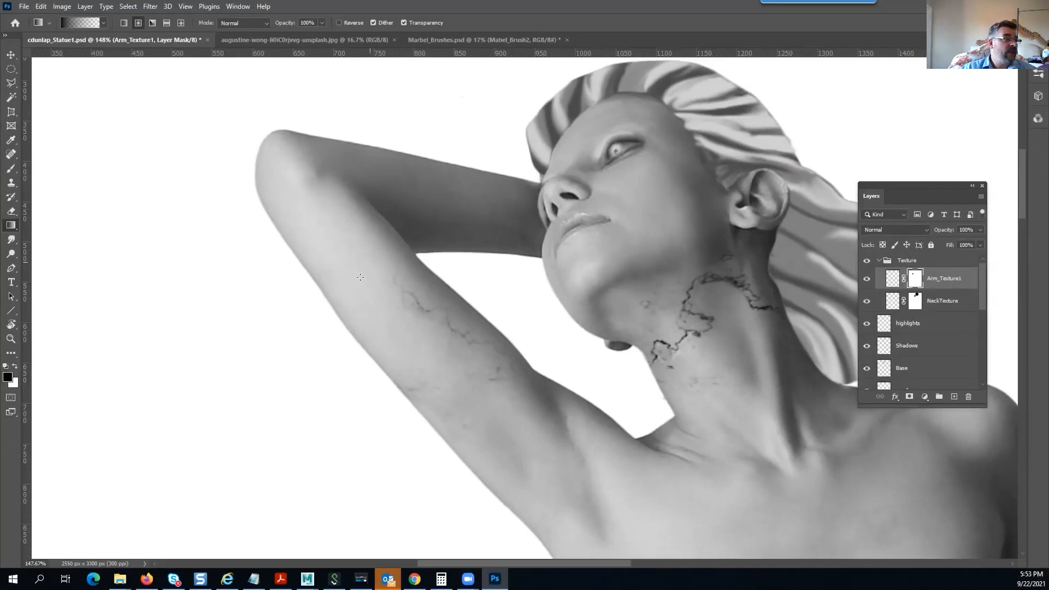
pyautogui.rightClick(968, 280)
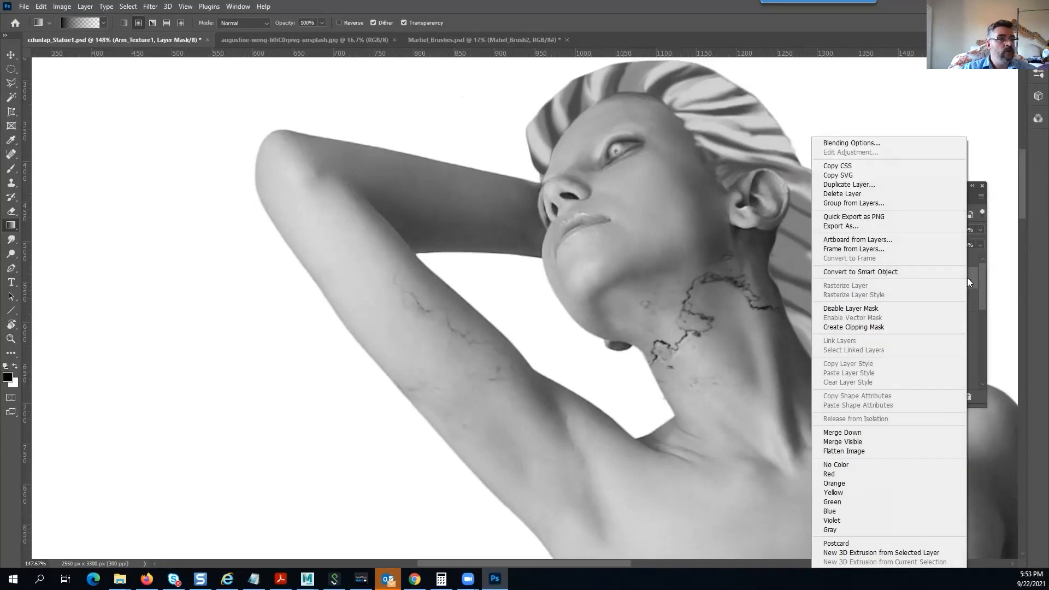
pyautogui.click(915, 269)
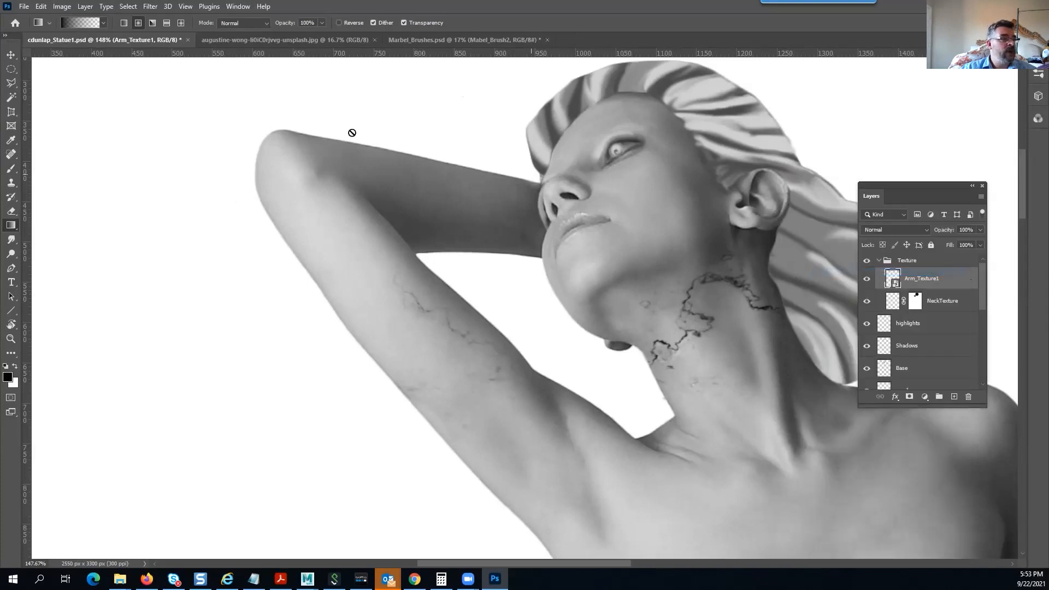
# Try a Levels adjustment on the Arm_Texture1 smart object, delete its smart filter, and toggle the layer's visibility to compare
pyautogui.click(64, 9)
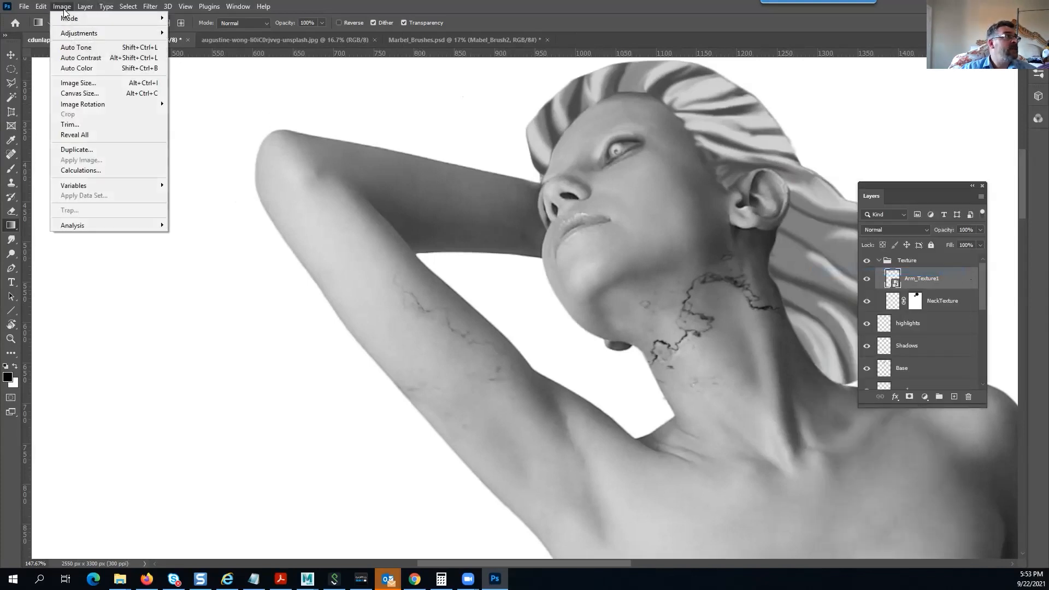
pyautogui.moveTo(82, 33)
pyautogui.click(186, 42)
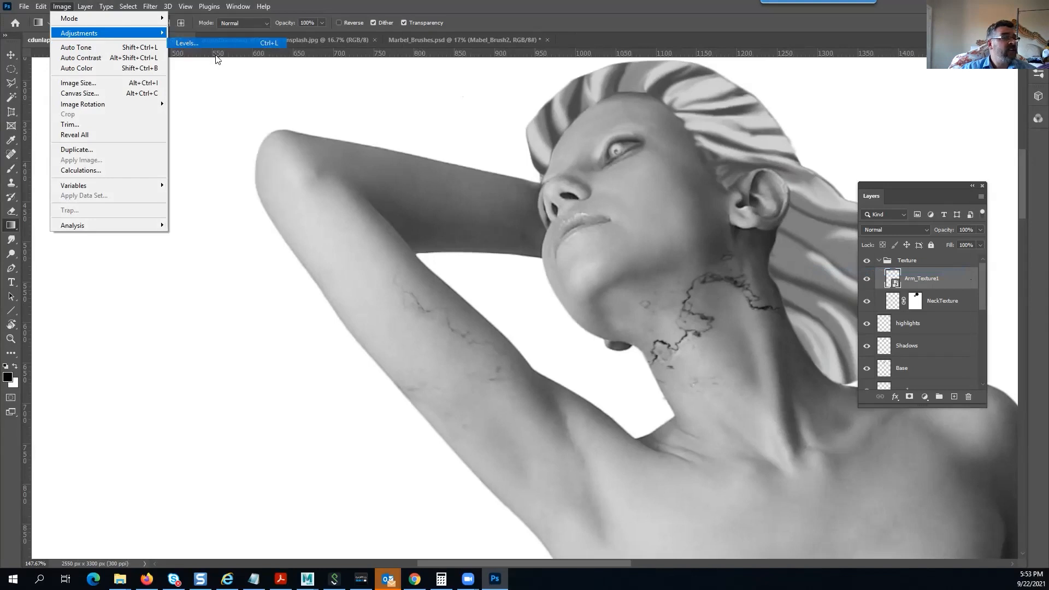
pyautogui.moveTo(785, 189); pyautogui.dragTo(746, 141)
pyautogui.moveTo(756, 262); pyautogui.dragTo(701, 260)
pyautogui.moveTo(827, 262)
pyautogui.mouseDown()
pyautogui.moveTo(690, 261)
pyautogui.moveTo(826, 266)
pyautogui.mouseUp()
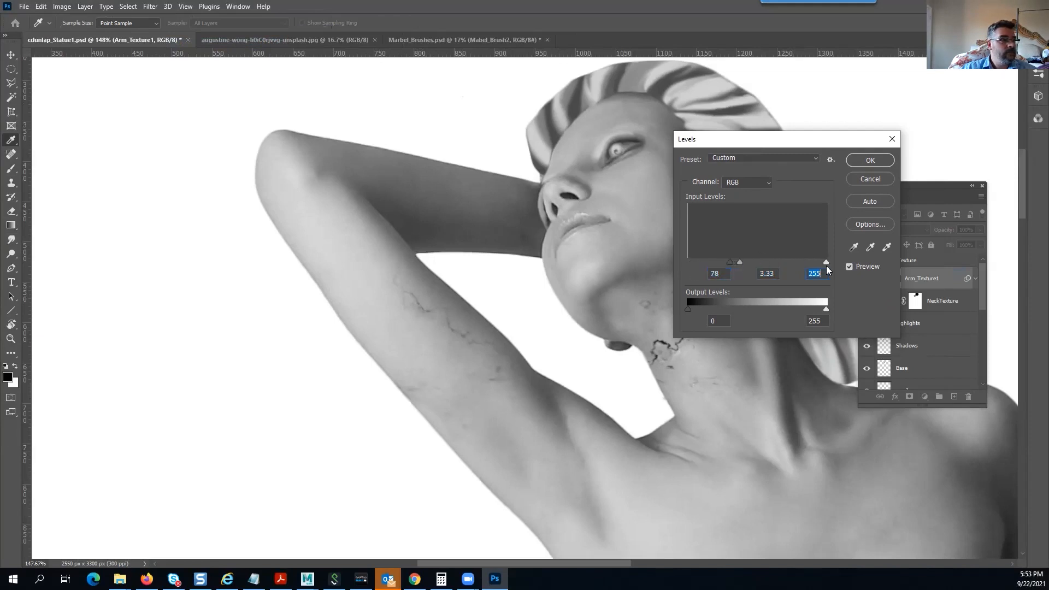
pyautogui.moveTo(734, 261); pyautogui.dragTo(776, 263)
pyautogui.click(869, 160)
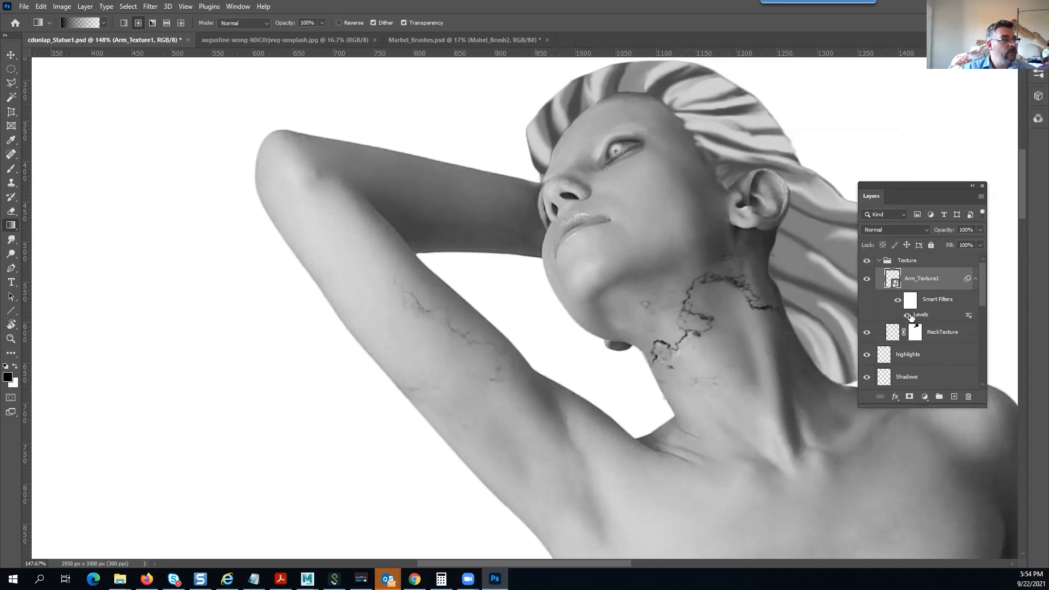
pyautogui.moveTo(929, 315); pyautogui.dragTo(971, 396)
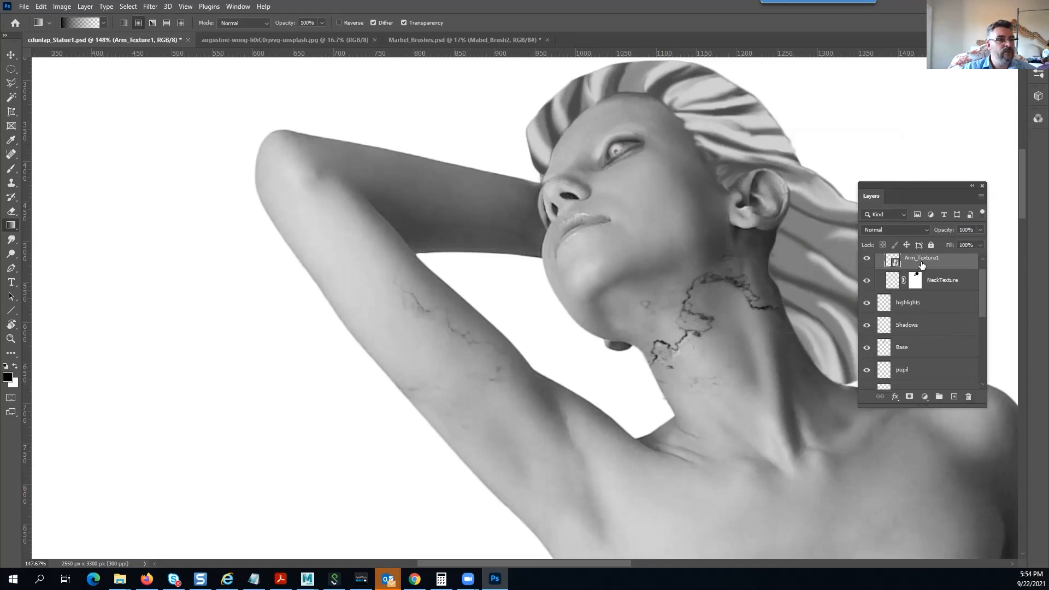
pyautogui.click(866, 261)
pyautogui.click(866, 262)
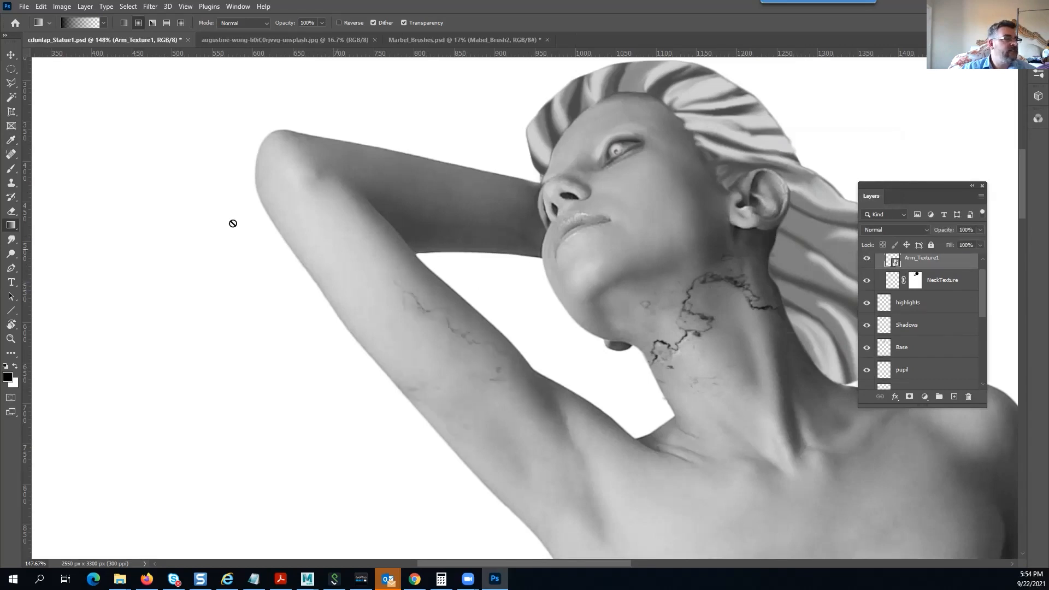
# Apply an Exposure smart filter to Arm_Texture1, adjusting its exposure, offset and gamma correction to strengthen the veins
pyautogui.scroll(1, 171, 122)
pyautogui.click(63, 7)
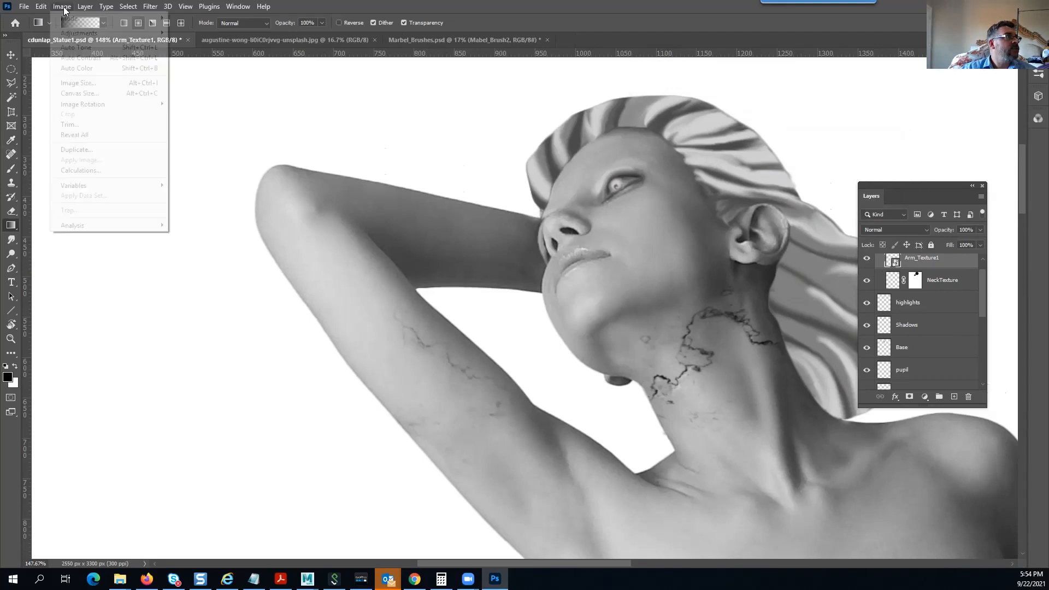
pyautogui.moveTo(76, 33)
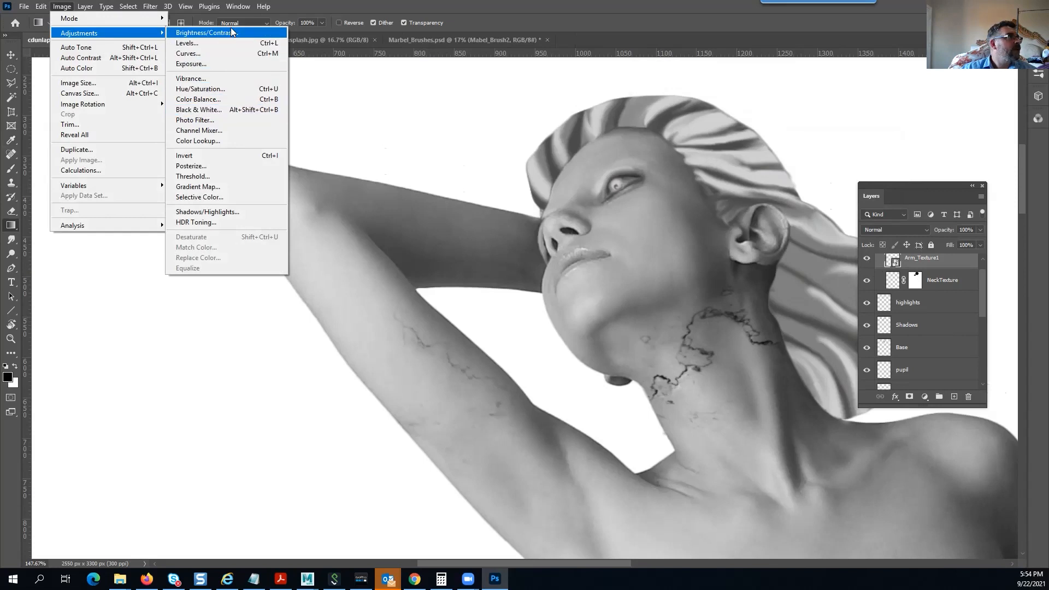
pyautogui.click(225, 63)
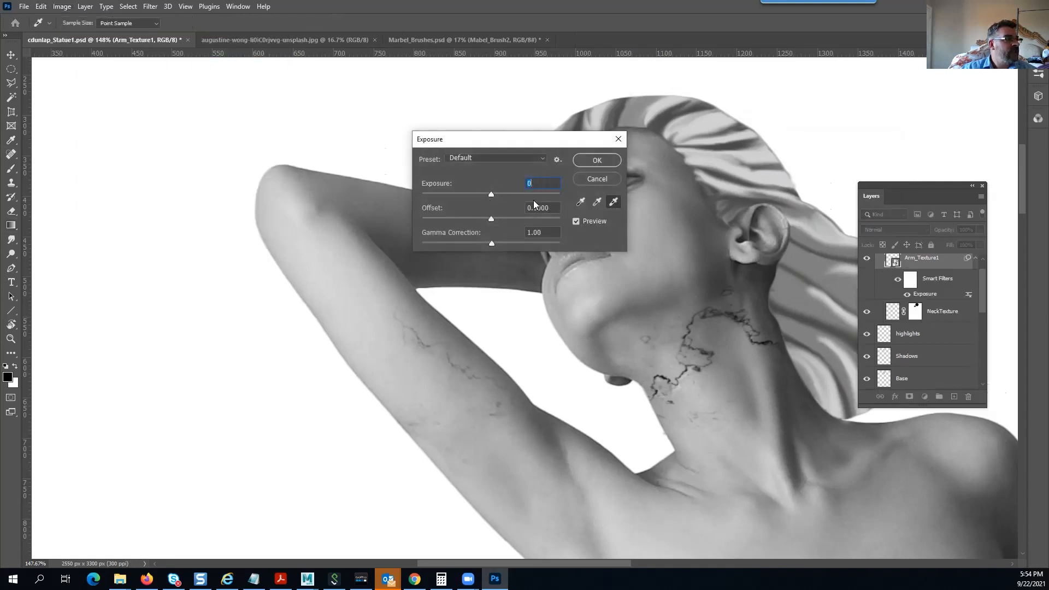
pyautogui.moveTo(487, 193); pyautogui.dragTo(583, 195)
pyautogui.moveTo(492, 216); pyautogui.dragTo(390, 221)
pyautogui.moveTo(491, 244); pyautogui.dragTo(555, 243)
pyautogui.click(595, 158)
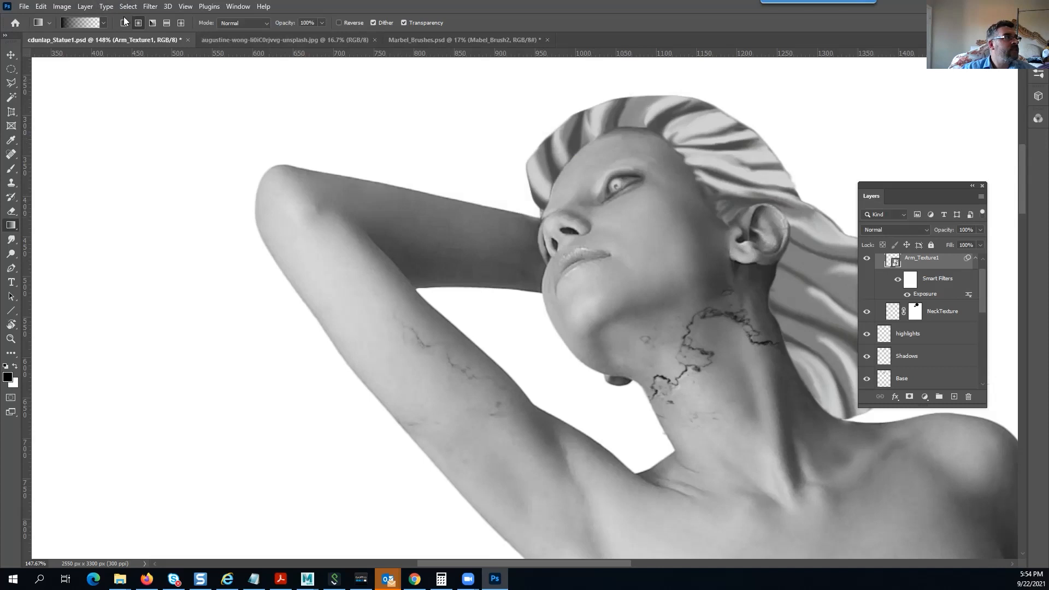
# Apply a Hue/Saturation smart filter to Arm_Texture1 with hue -29, saturation +100 and lightness -100
pyautogui.click(62, 7)
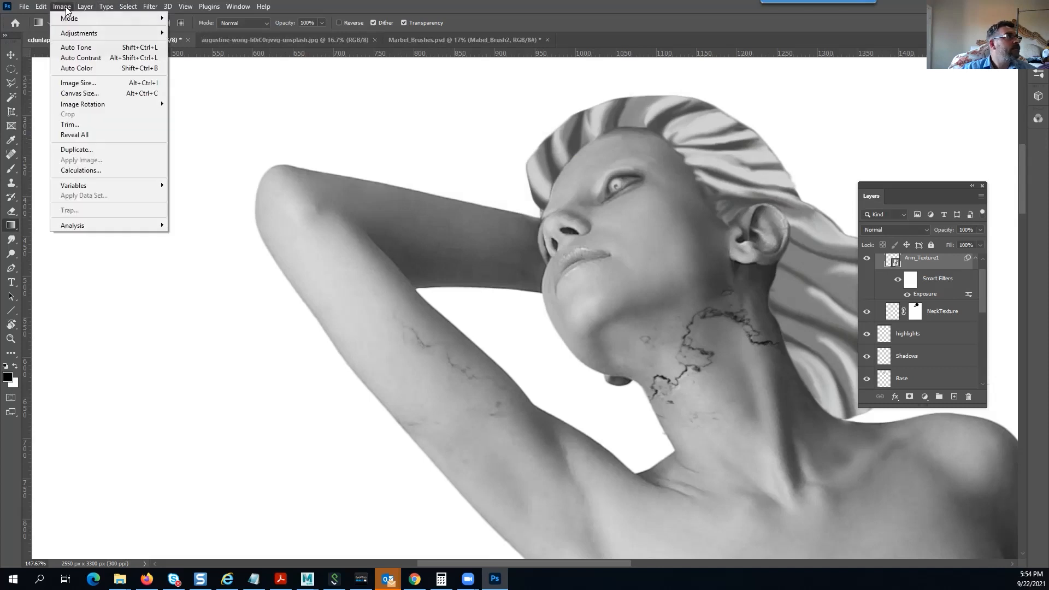
pyautogui.moveTo(131, 31)
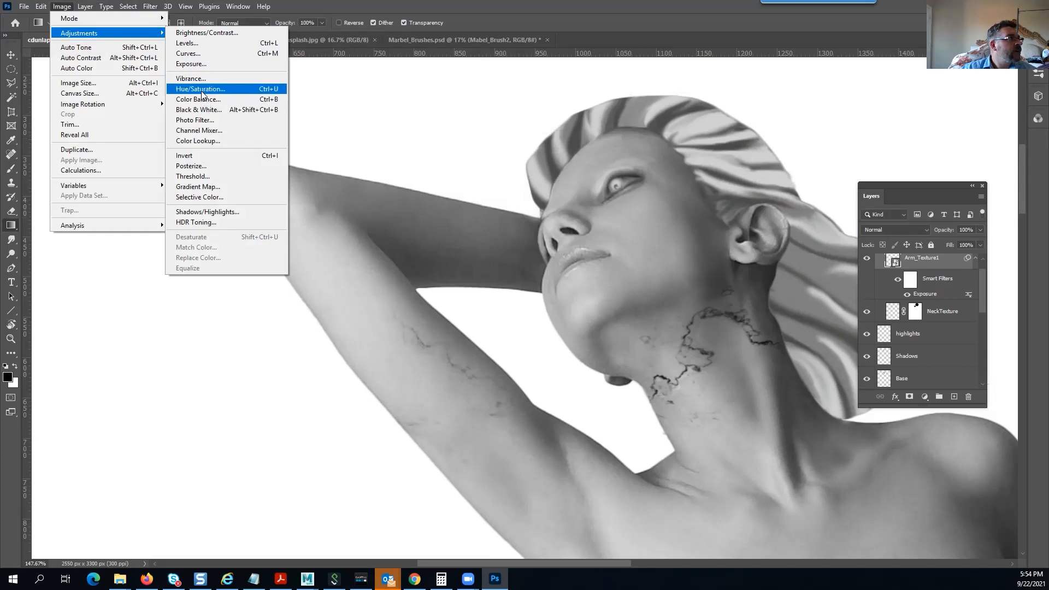
pyautogui.click(201, 93)
pyautogui.moveTo(461, 113); pyautogui.dragTo(680, 143)
pyautogui.moveTo(717, 250); pyautogui.dragTo(827, 256)
pyautogui.moveTo(719, 276); pyautogui.dragTo(650, 282)
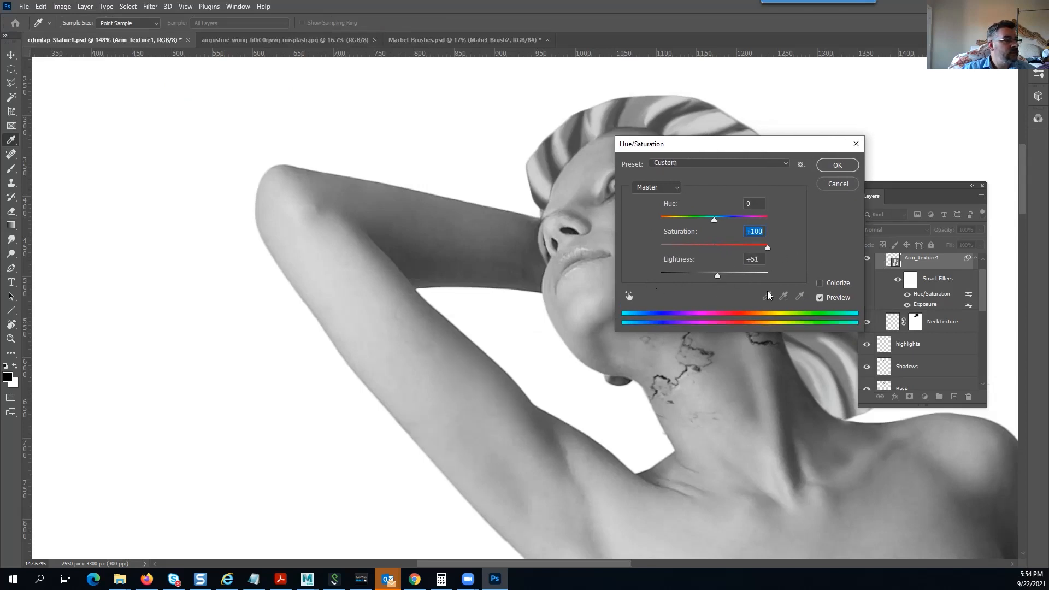
pyautogui.click(665, 278)
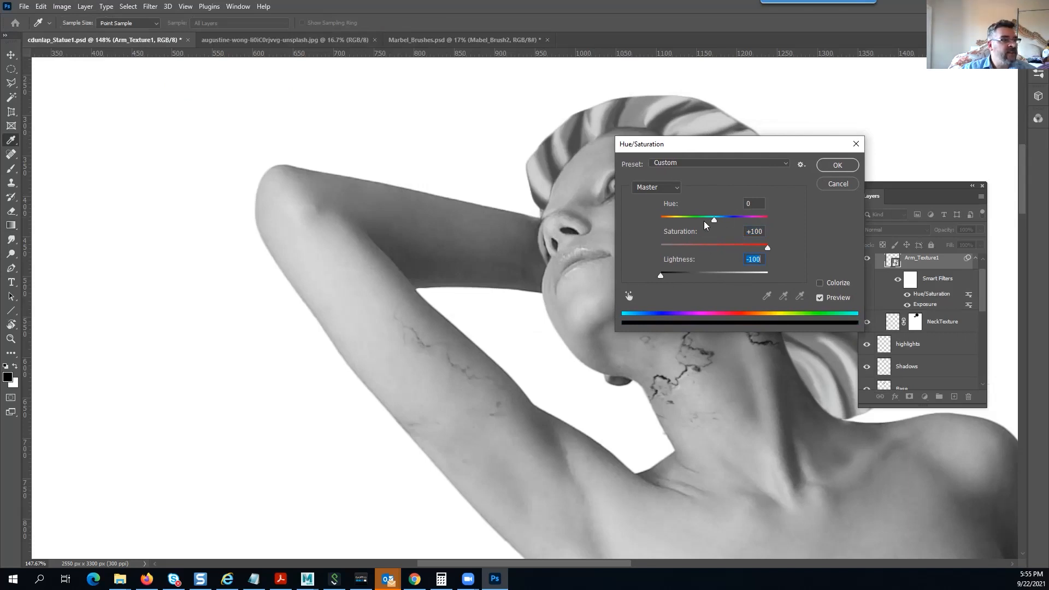
pyautogui.moveTo(713, 220)
pyautogui.mouseDown()
pyautogui.moveTo(684, 223)
pyautogui.moveTo(743, 223)
pyautogui.moveTo(700, 225)
pyautogui.mouseUp()
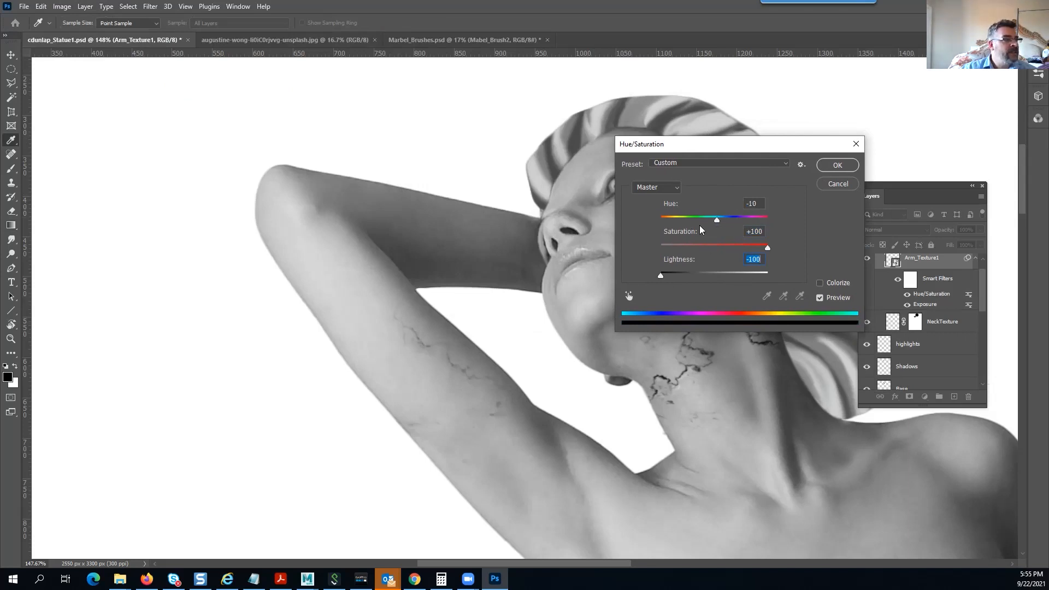
pyautogui.click(838, 165)
pyautogui.press('g')
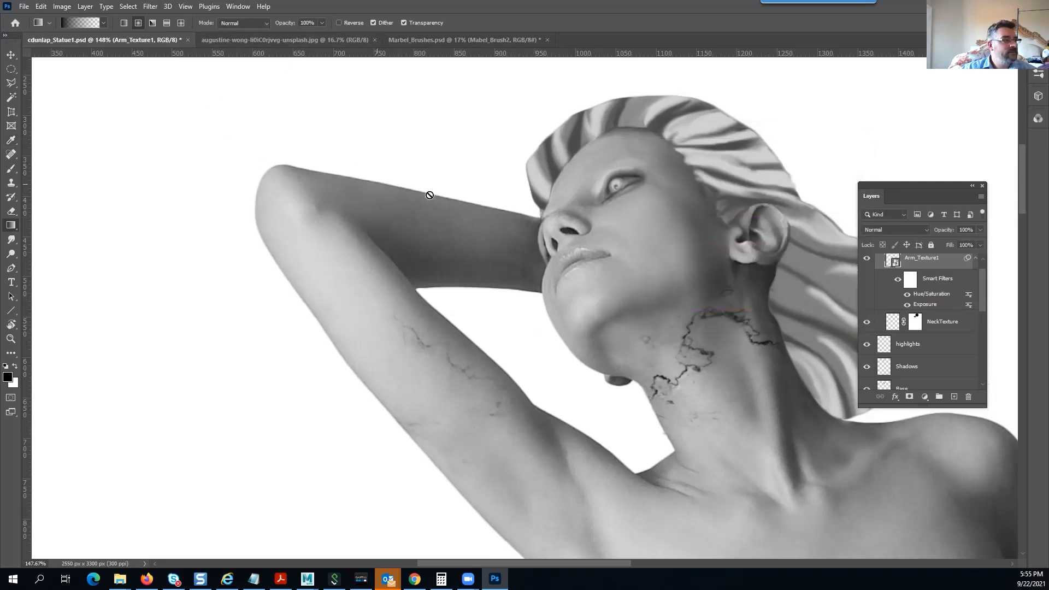
# Try to load the pixels of the Arm_Texture1 layer as a selection
pyautogui.scroll(-3, 459, 225)
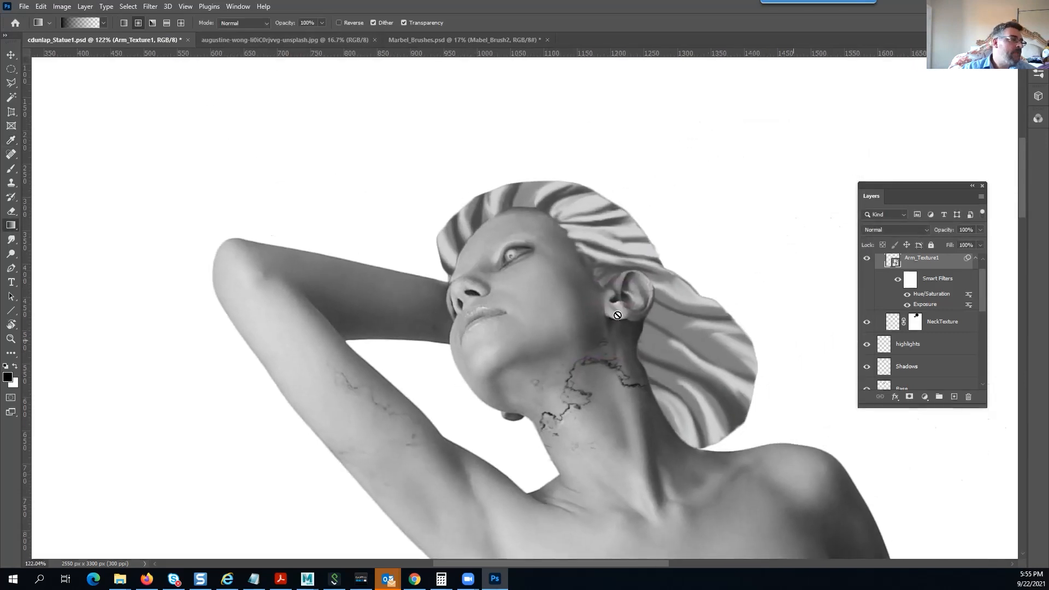
pyautogui.moveTo(320, 306); pyautogui.dragTo(335, 254)
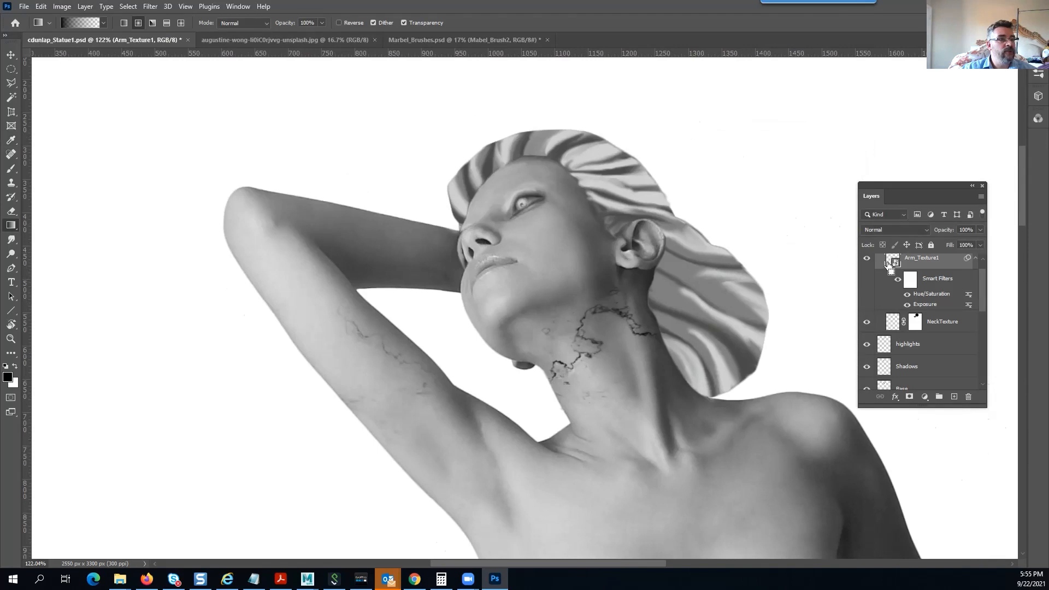
pyautogui.keyDown('ctrl'); pyautogui.click(891, 262); pyautogui.keyUp('ctrl')
pyautogui.click(514, 216)
pyautogui.keyDown('ctrl'); pyautogui.click(894, 263); pyautogui.keyUp('ctrl')
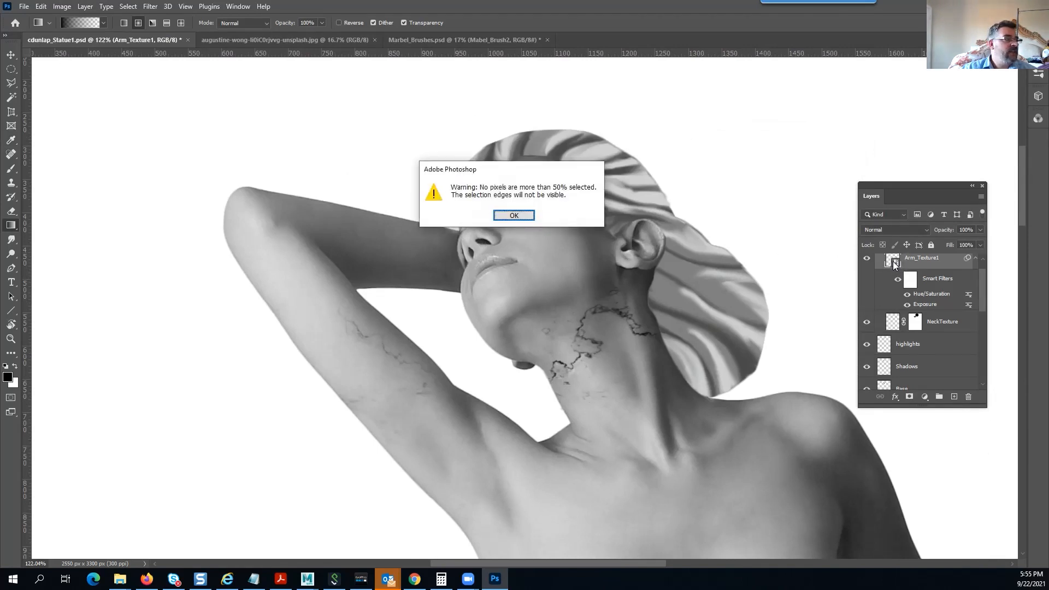
pyautogui.click(505, 217)
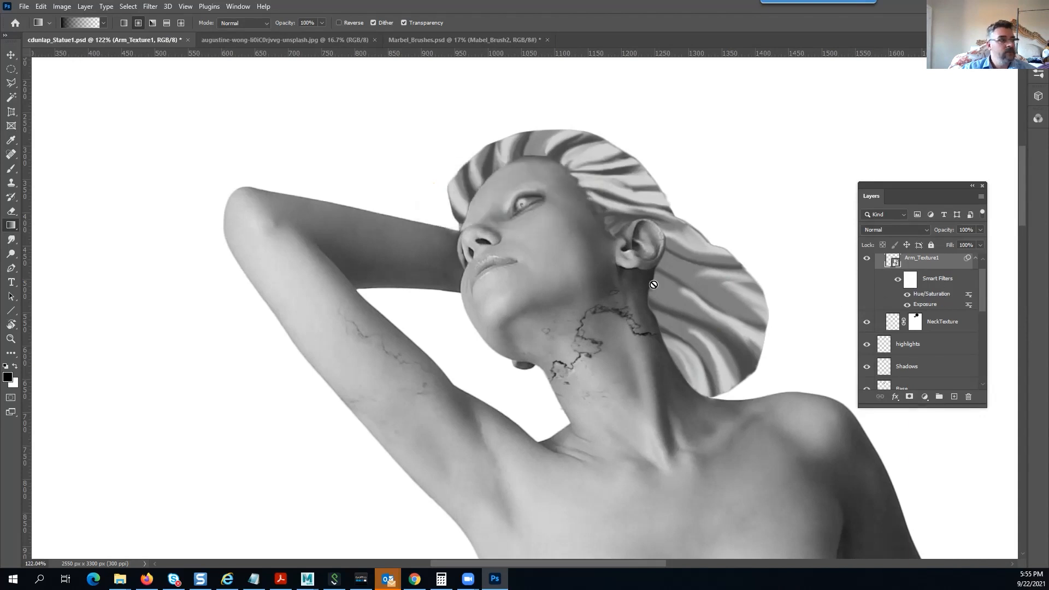
# Add a new empty layer above Arm_Texture1 in the Texture group and examine the neck and arm veins
pyautogui.scroll(-2, 354, 288)
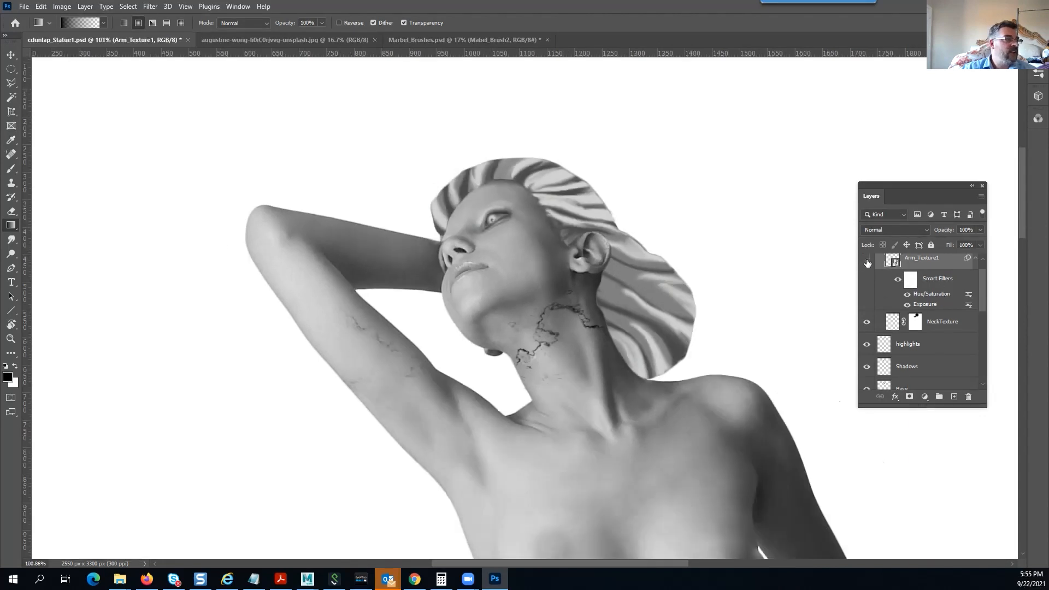
pyautogui.scroll(1, 953, 295)
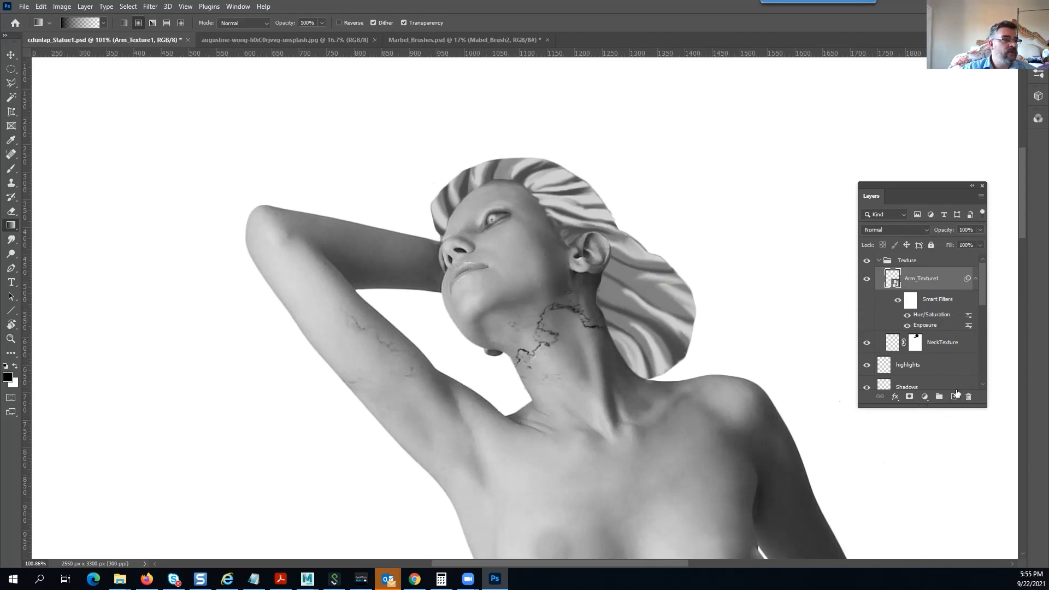
pyautogui.click(956, 402)
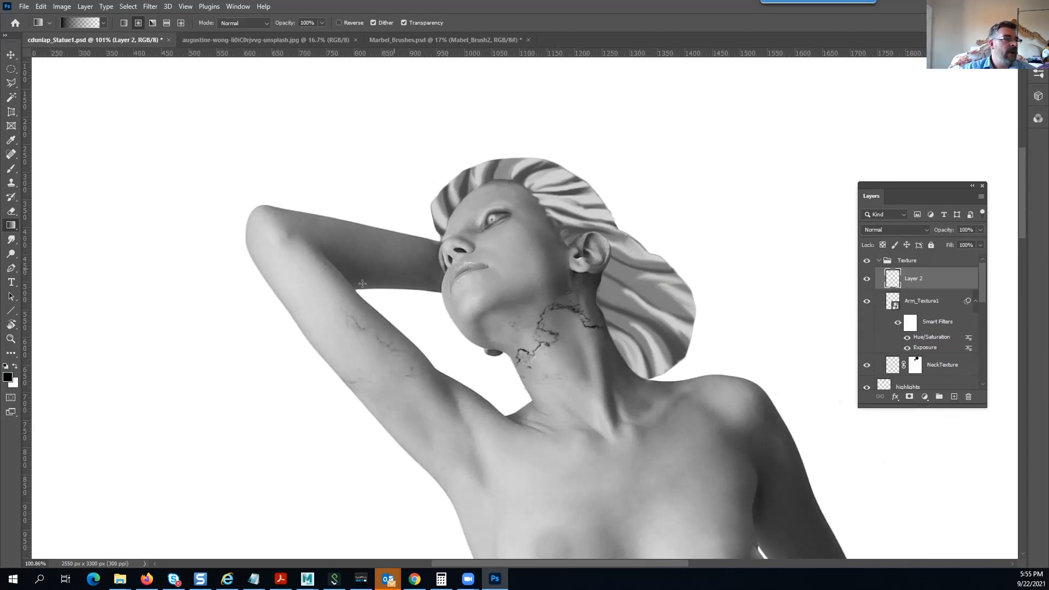
pyautogui.moveTo(408, 302); pyautogui.dragTo(353, 220)
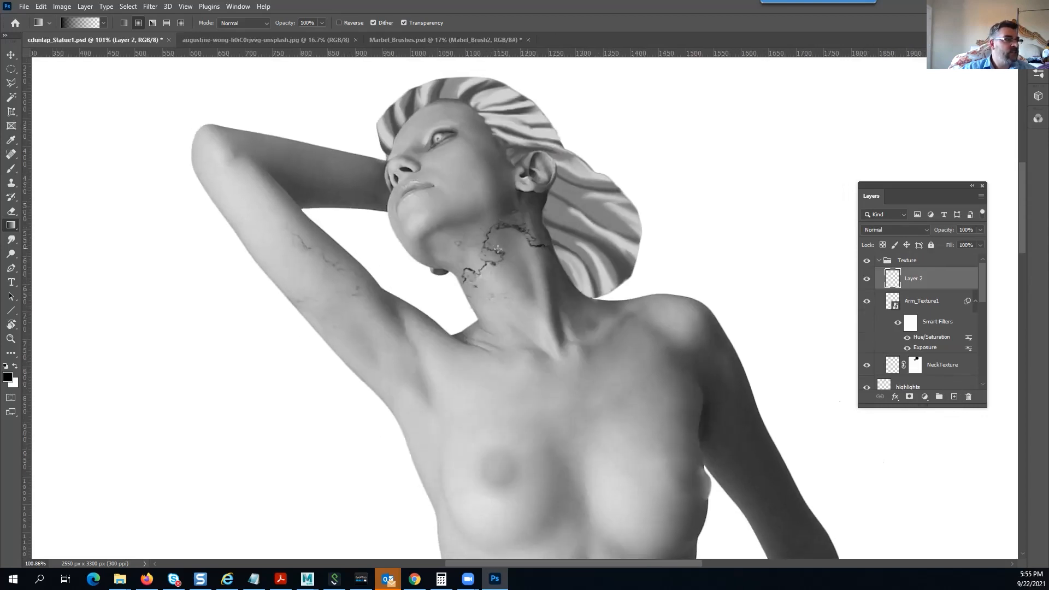
pyautogui.scroll(4, 498, 249)
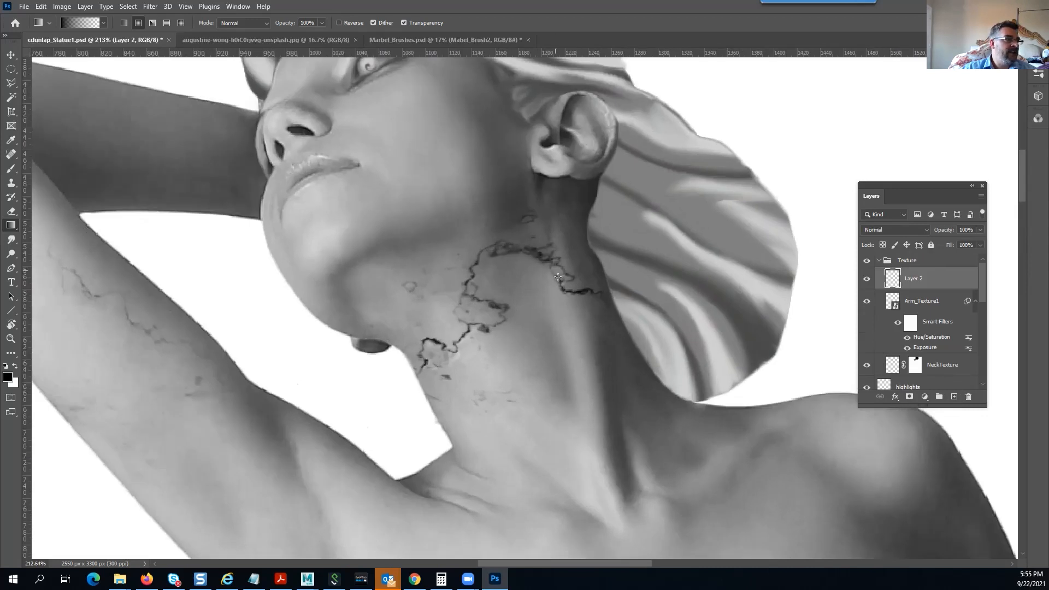
pyautogui.scroll(-4, 558, 277)
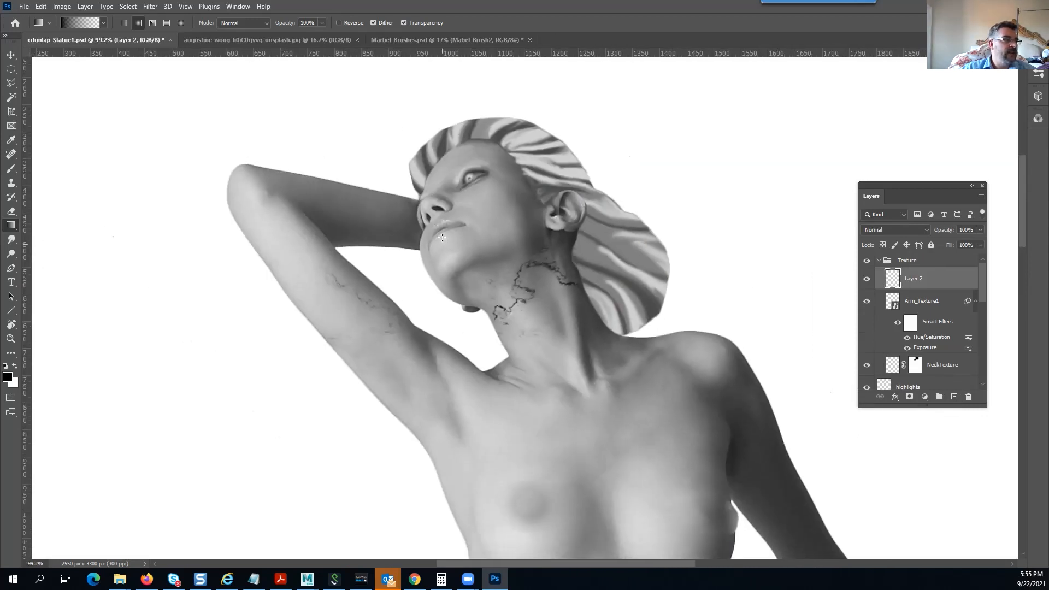
pyautogui.moveTo(372, 238); pyautogui.dragTo(398, 296)
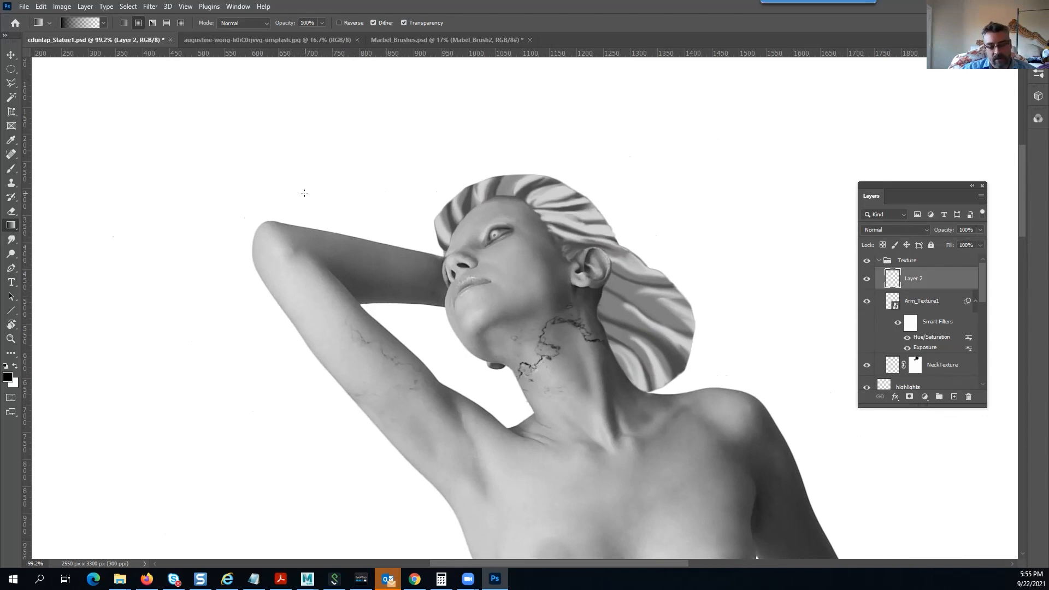
# Choose the Mabel1 marble brush and reduce its size to 600 px over the raised elbow
pyautogui.press('b')
pyautogui.rightClick(396, 173)
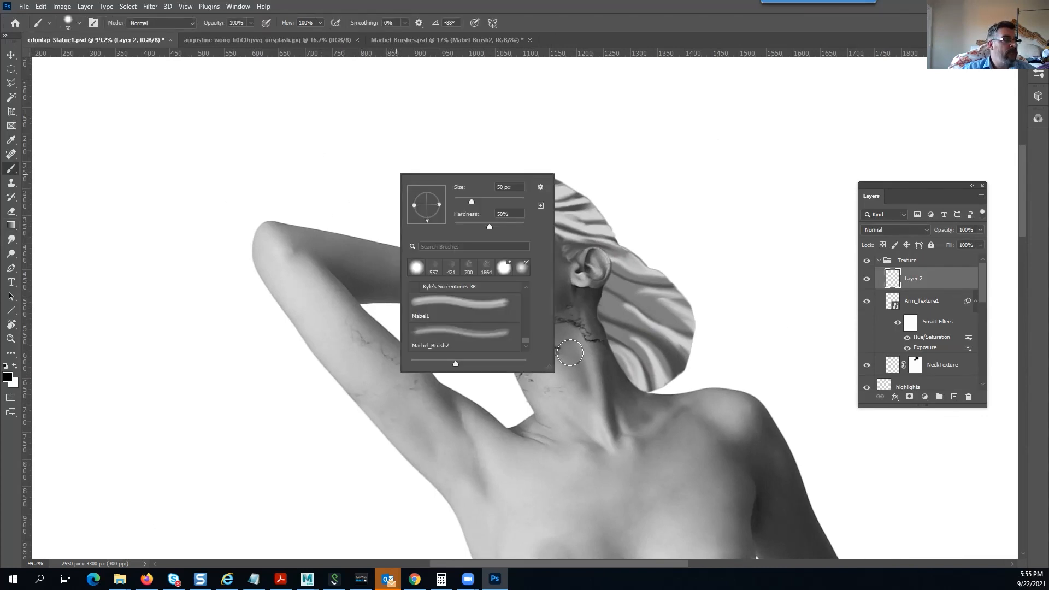
pyautogui.click(459, 343)
pyautogui.click(435, 311)
pyautogui.click(537, 4)
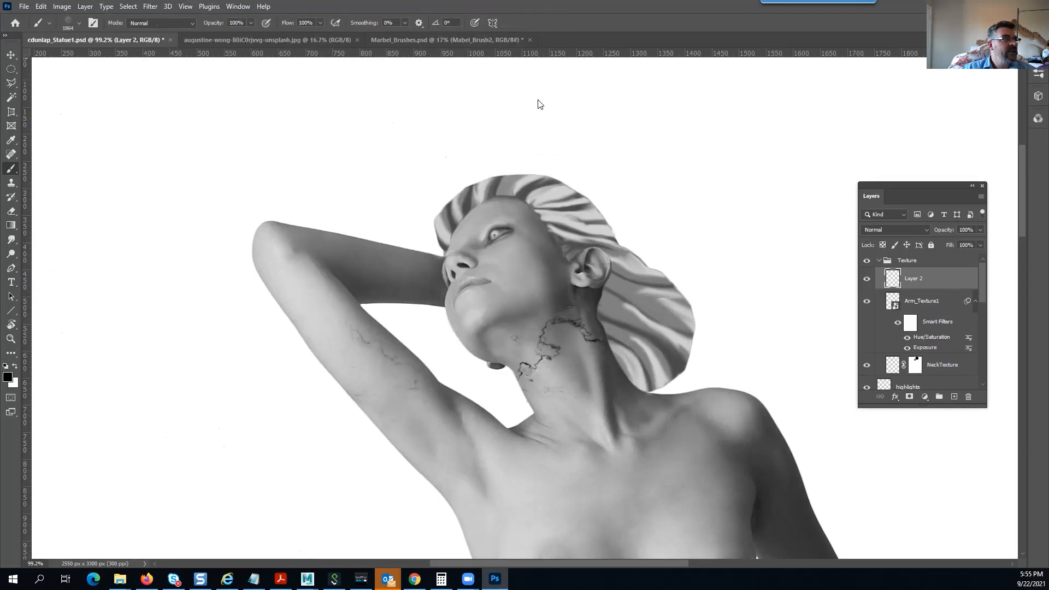
pyautogui.press('[')
pyautogui.press('[')
pyautogui.press('[')
pyautogui.press('[')
pyautogui.press('[')
pyautogui.press('[')
pyautogui.press('[')
pyautogui.press('[')
pyautogui.press('[')
pyautogui.press('[')
pyautogui.press('[')
pyautogui.press('[')
pyautogui.press('[')
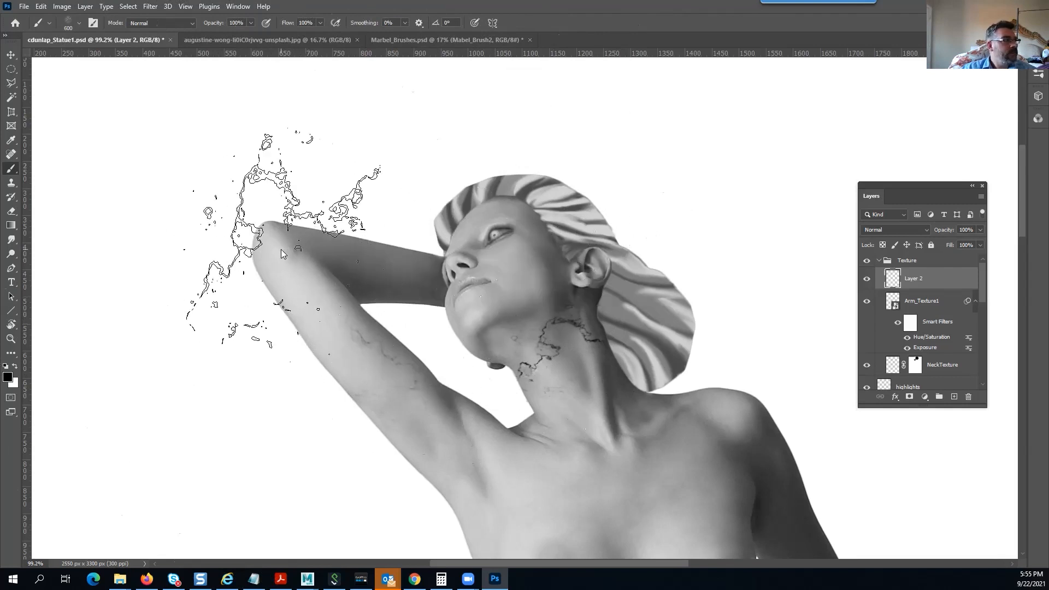
pyautogui.moveTo(293, 253); pyautogui.dragTo(370, 240)
pyautogui.hotkey('ctrl', 'v')
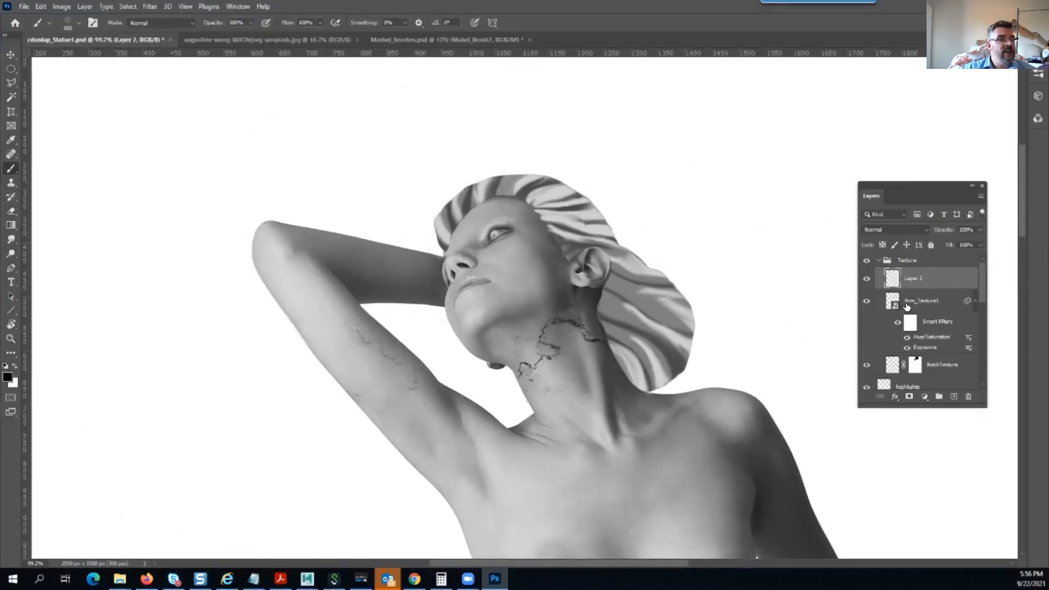
# Review the Hue/Saturation filter settings on Arm_Texture1 and delete all of the layer's smart filters
pyautogui.click(914, 304)
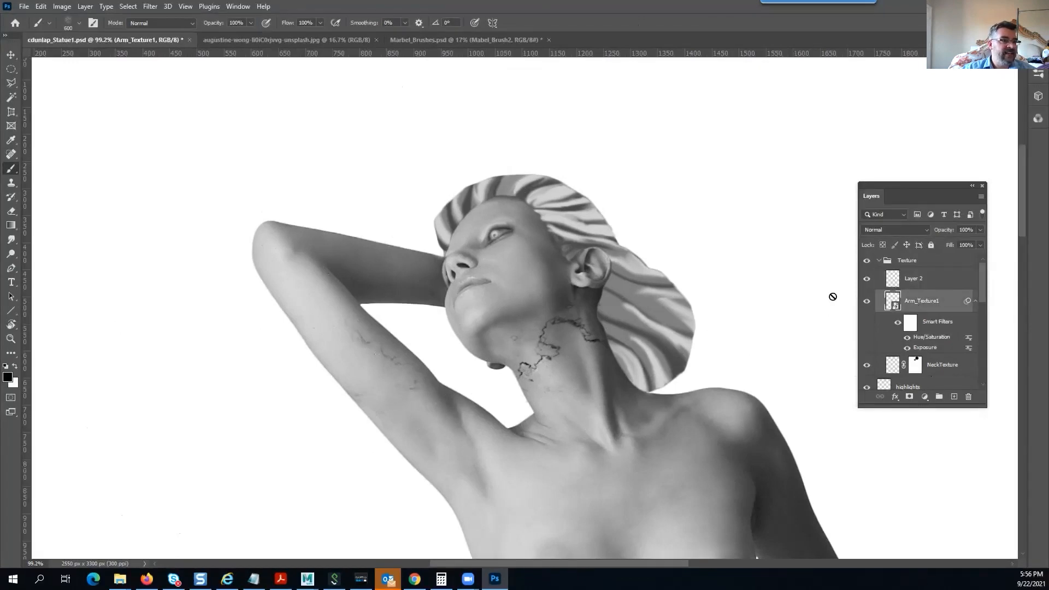
pyautogui.doubleClick(925, 338)
pyautogui.moveTo(713, 282); pyautogui.dragTo(861, 206)
pyautogui.click(848, 165)
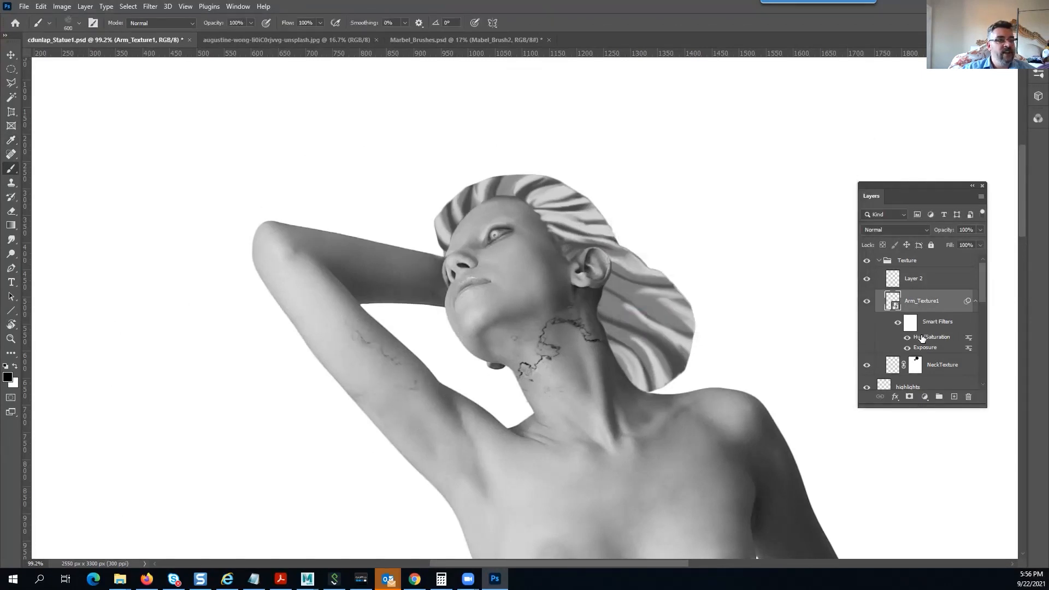
pyautogui.doubleClick(935, 339)
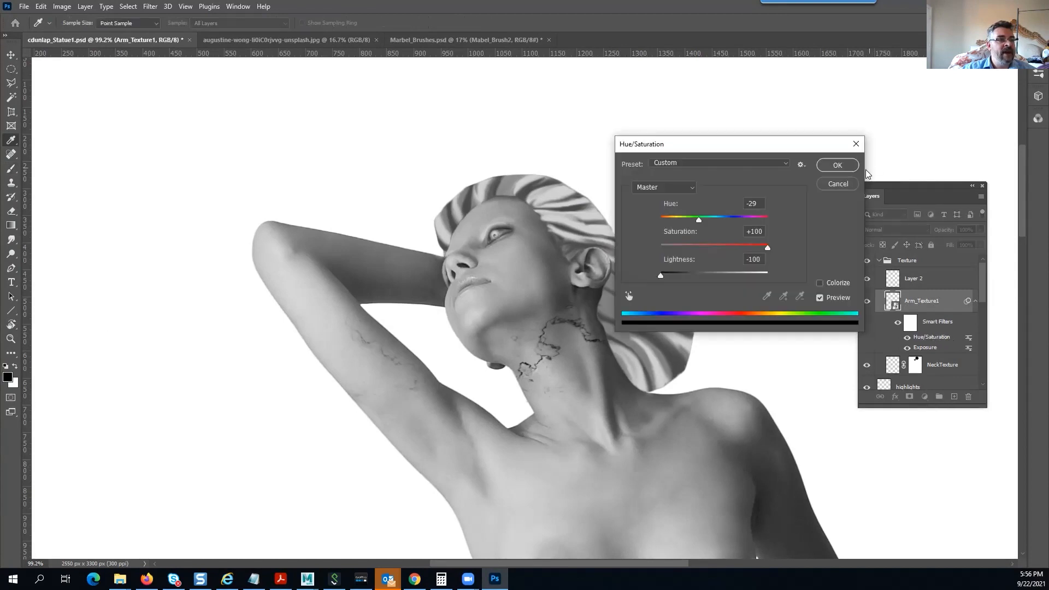
pyautogui.press('Return')
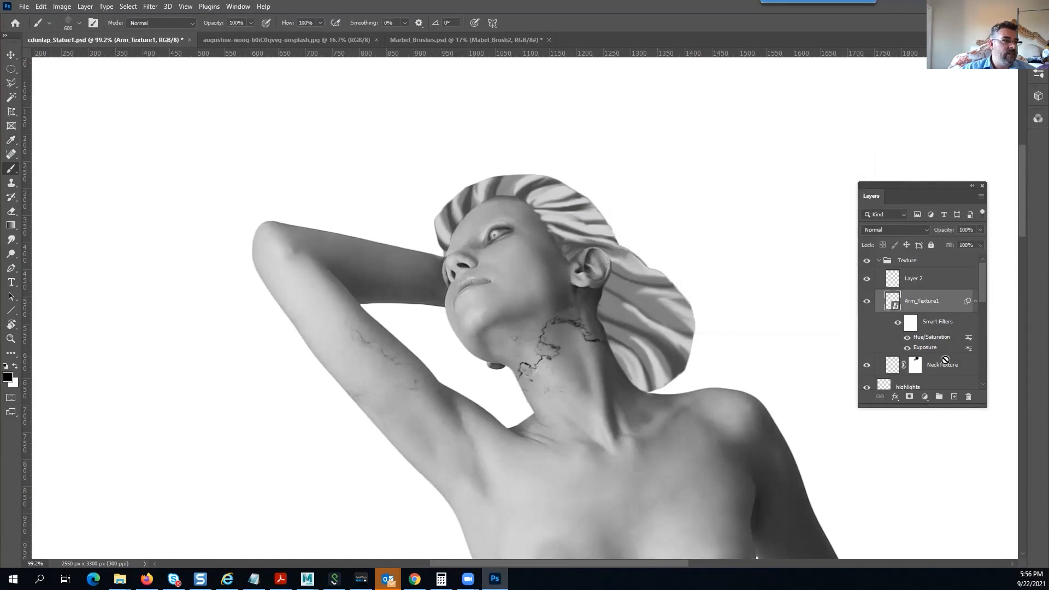
pyautogui.scroll(-1, 956, 377)
pyautogui.moveTo(972, 392); pyautogui.dragTo(971, 393)
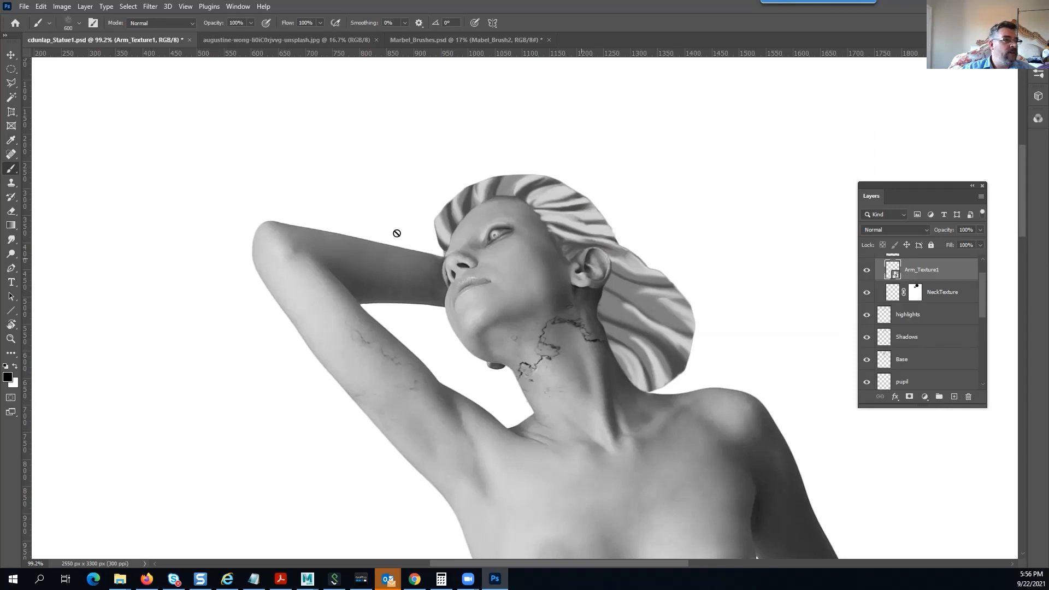
pyautogui.click(62, 7)
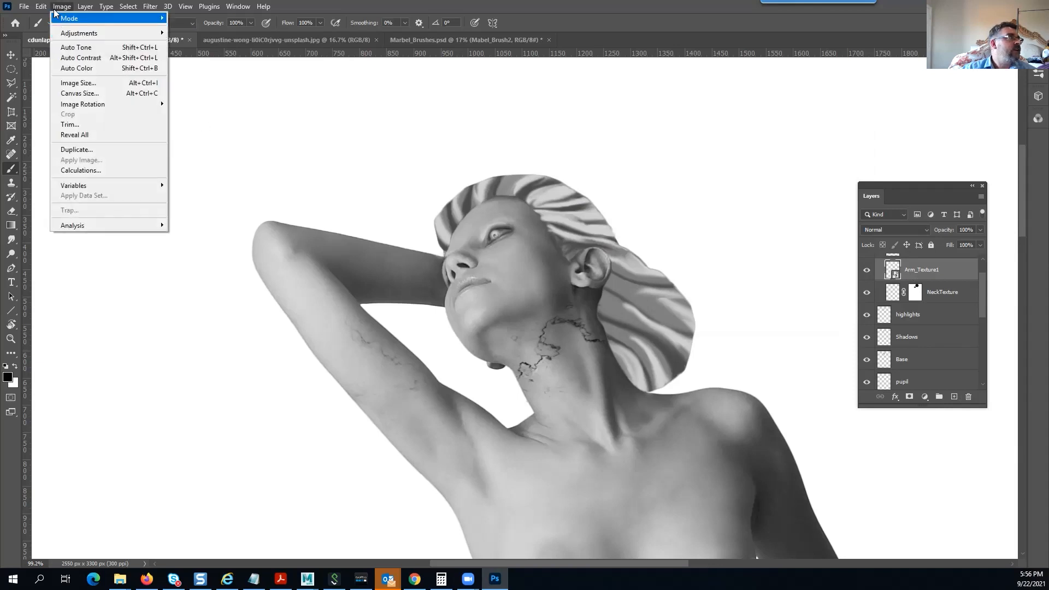
pyautogui.click(331, 193)
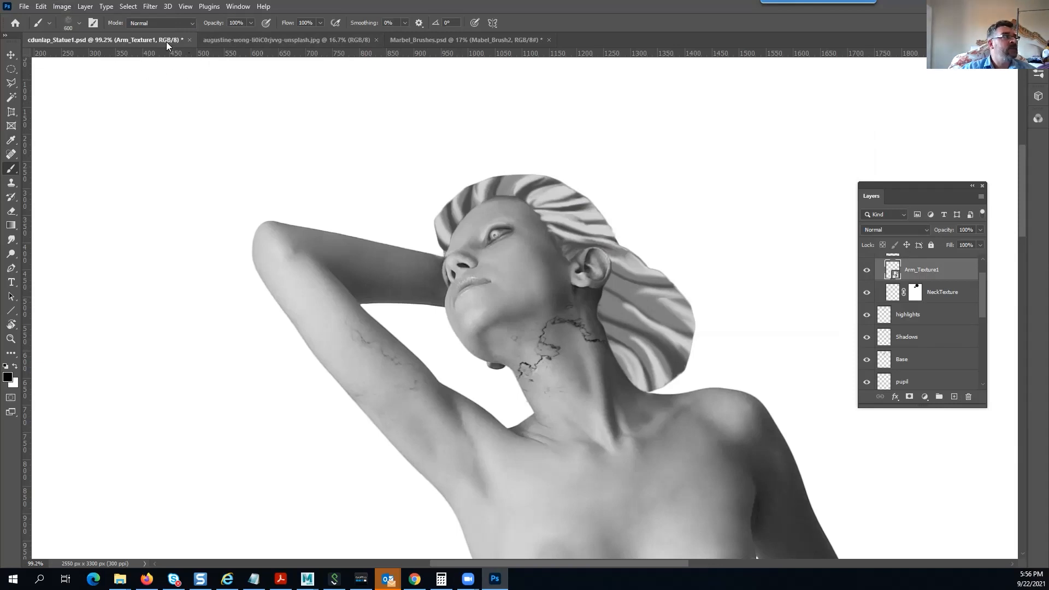
pyautogui.click(127, 6)
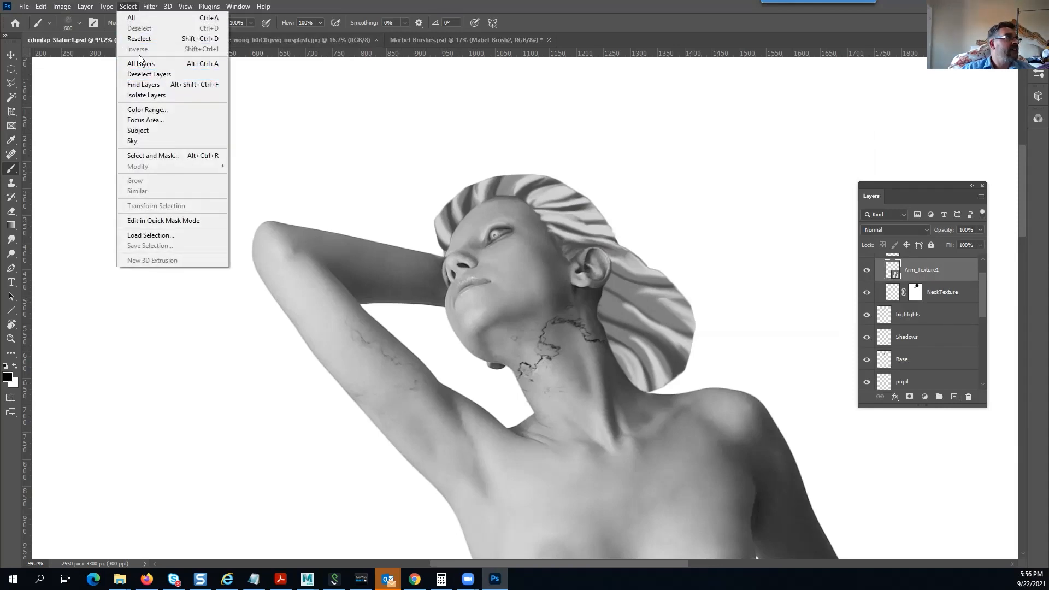
pyautogui.click(113, 4)
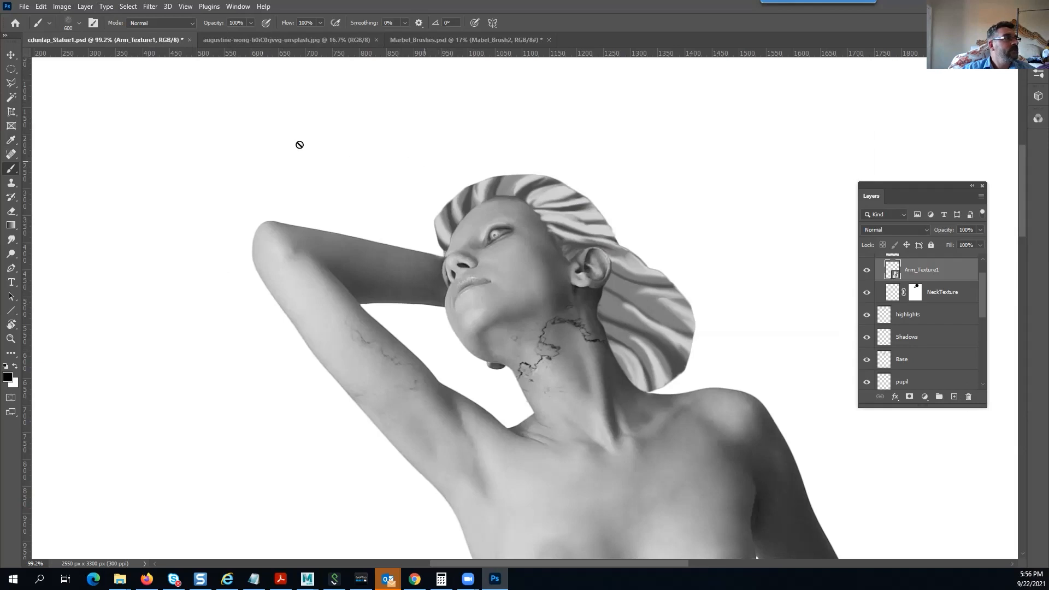
pyautogui.scroll(2, 156, 261)
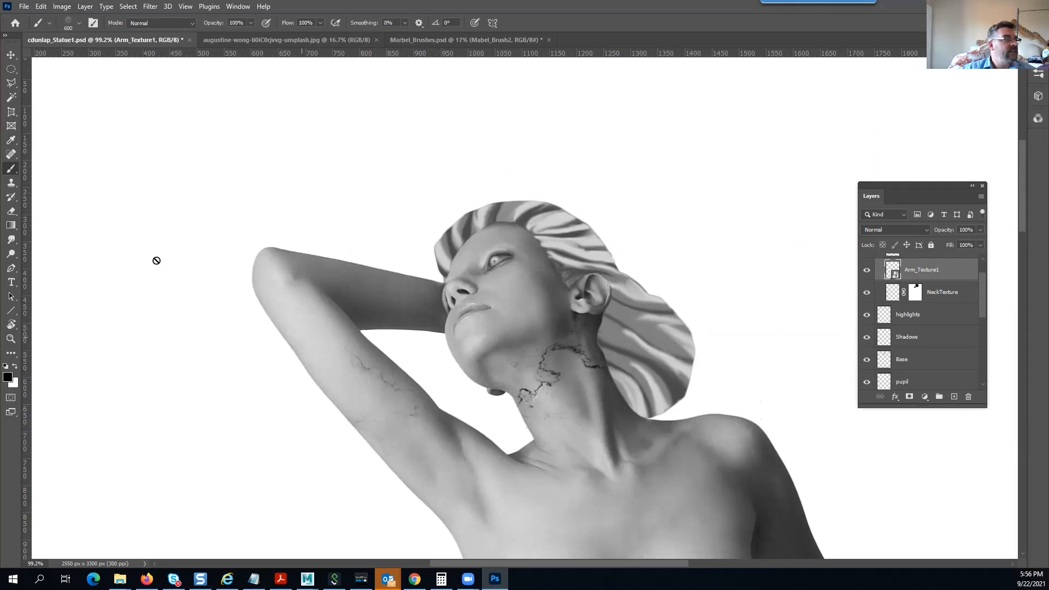
# Apply a Levels adjustment to Arm_Texture1 with midtones at 1.5 and white input at 136
pyautogui.click(45, 7)
pyautogui.moveTo(62, 6)
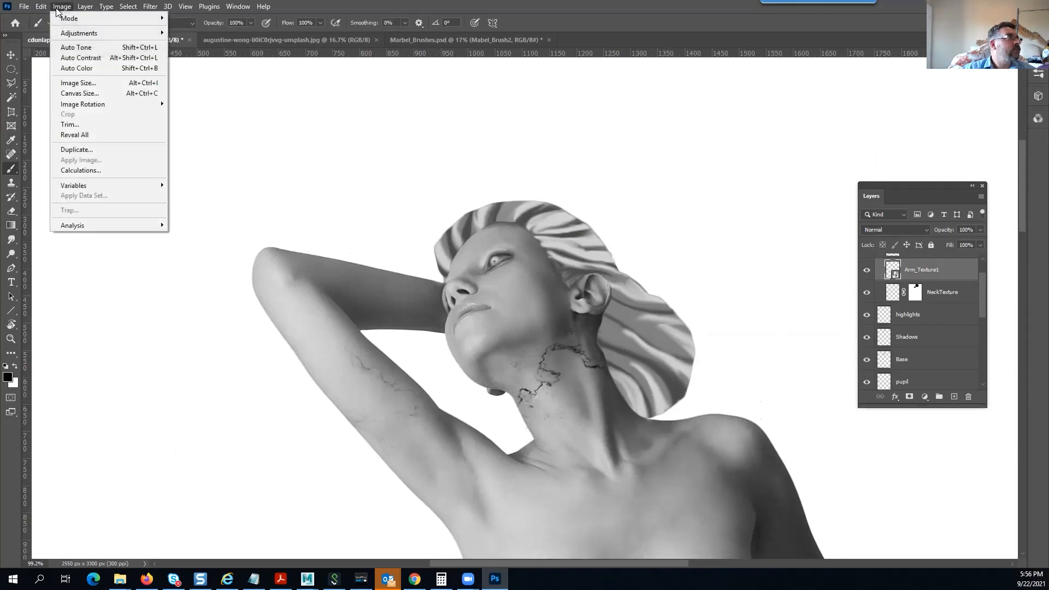
pyautogui.moveTo(70, 34)
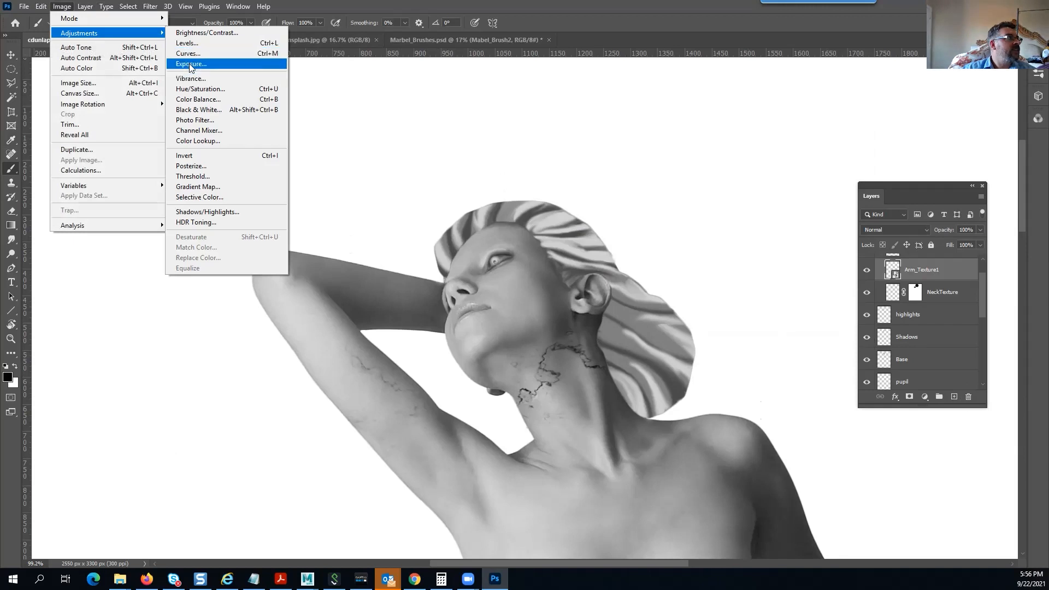
pyautogui.click(202, 45)
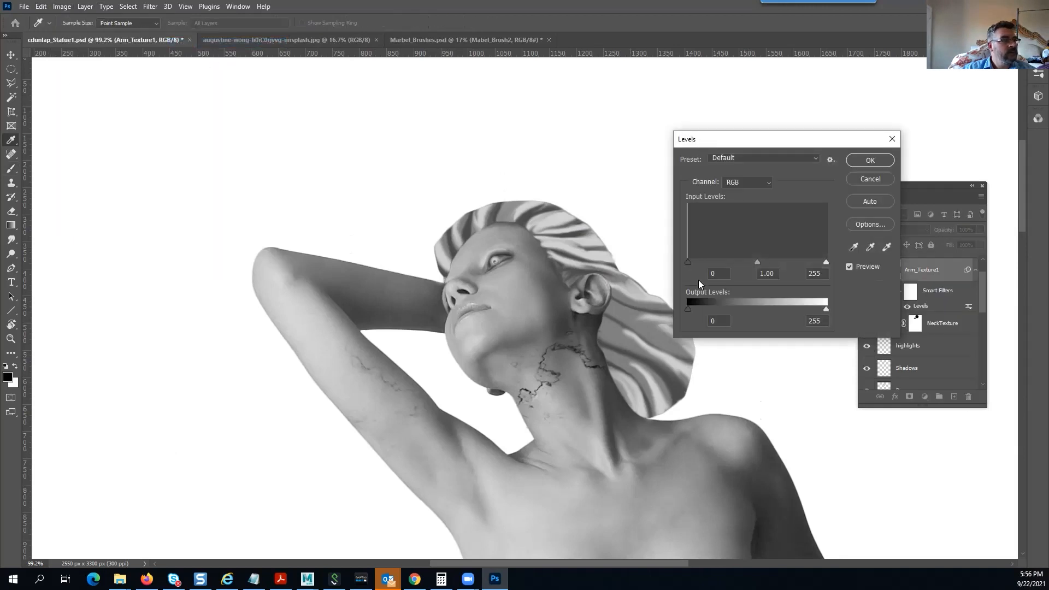
pyautogui.moveTo(756, 262); pyautogui.dragTo(699, 263)
pyautogui.moveTo(826, 262); pyautogui.dragTo(754, 266)
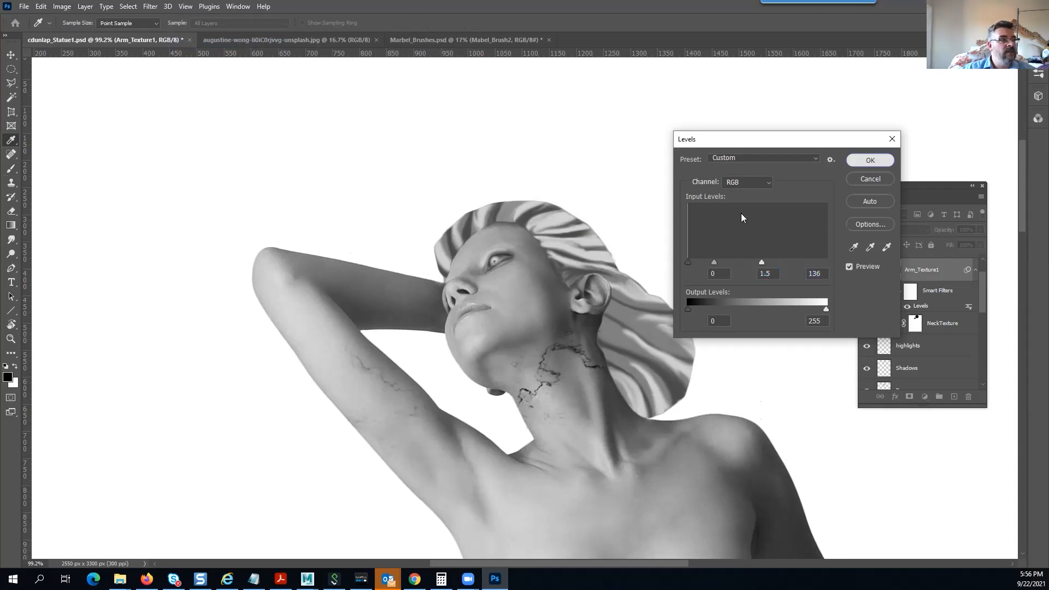
pyautogui.press('Return')
pyautogui.press('b')
# Stamp the 600 px Mabel1 marble veins over the raised elbow on Layer 2
pyautogui.scroll(2, 391, 294)
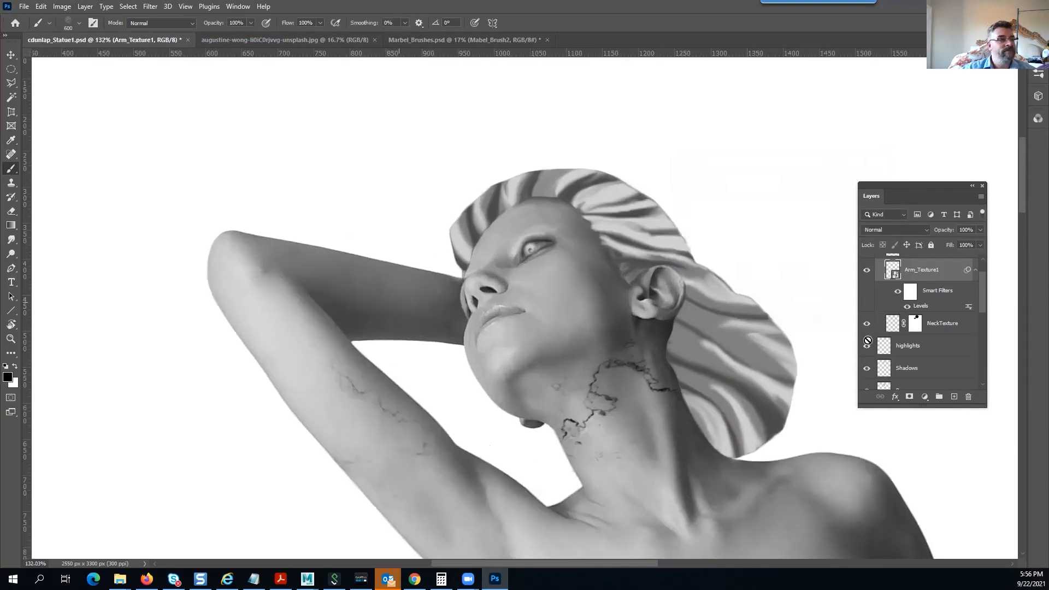
pyautogui.scroll(1, 978, 284)
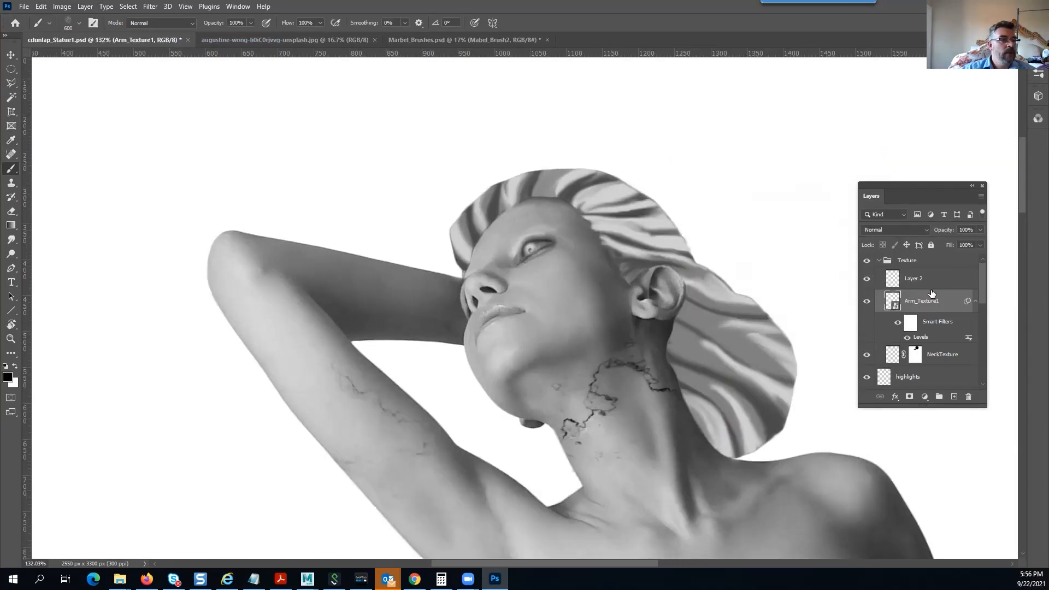
pyautogui.click(929, 279)
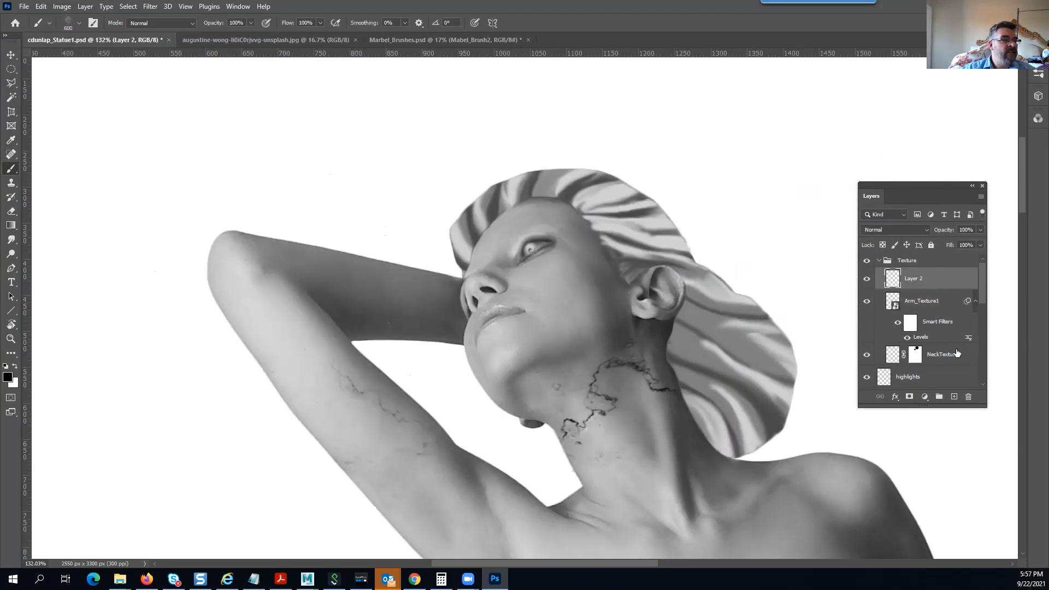
pyautogui.click(280, 290)
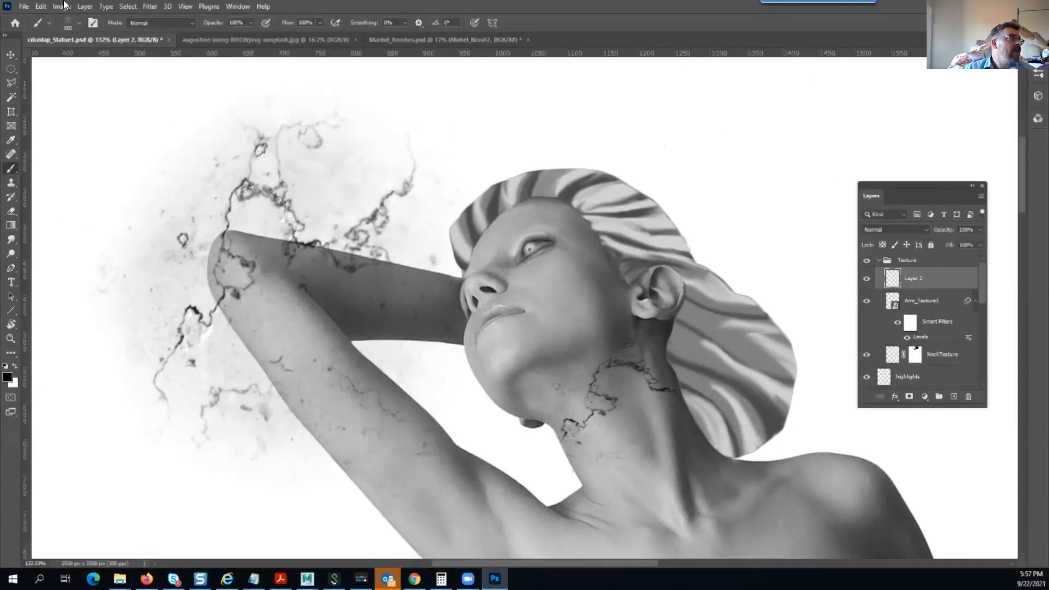
# Free-transform the new veins on Layer 2, rotating them about -32° and positioning them over the raised elbow and upper arm
pyautogui.click(43, 7)
pyautogui.moveTo(62, 8)
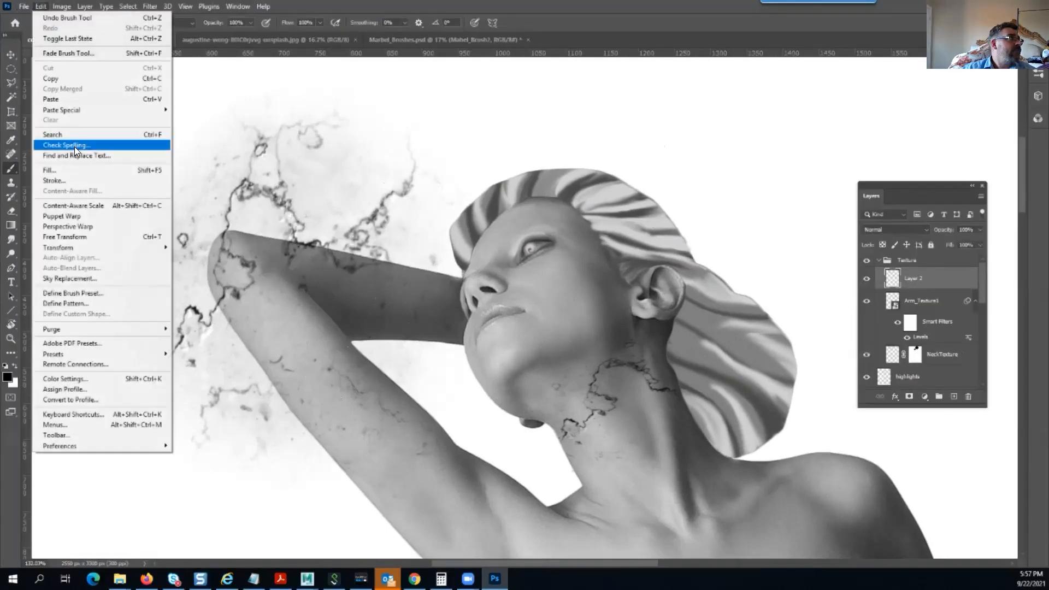
pyautogui.click(85, 238)
pyautogui.moveTo(340, 248); pyautogui.dragTo(299, 274)
pyautogui.moveTo(514, 121); pyautogui.dragTo(365, 23)
pyautogui.moveTo(499, 266); pyautogui.dragTo(567, 162)
pyautogui.moveTo(361, 271)
pyautogui.mouseDown()
pyautogui.moveTo(365, 281)
pyautogui.moveTo(365, 267)
pyautogui.moveTo(382, 272)
pyautogui.moveTo(364, 267)
pyautogui.moveTo(372, 287)
pyautogui.mouseUp()
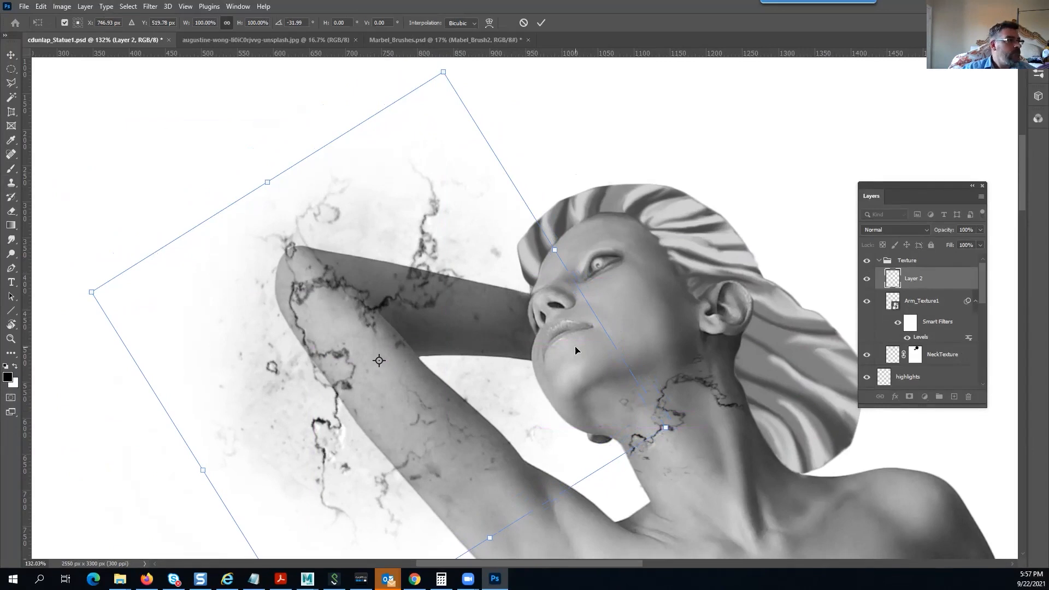
pyautogui.press('Return')
pyautogui.press('b')
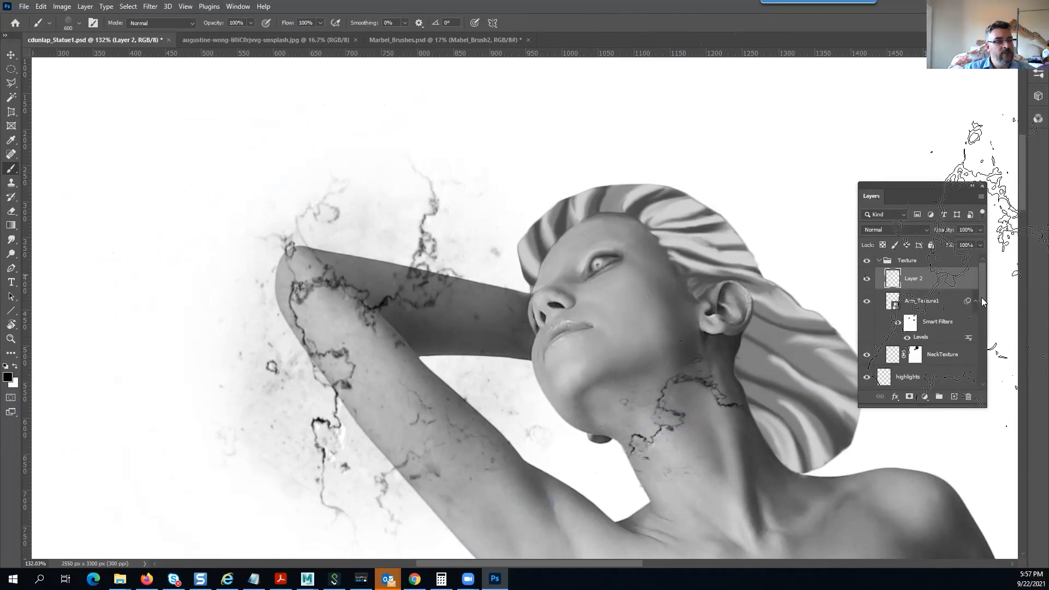
# Delete the Layer 2 veins outside the body using an inverted selection of the Layer 1 copy pixels, and deselect
pyautogui.moveTo(981, 282); pyautogui.dragTo(981, 362)
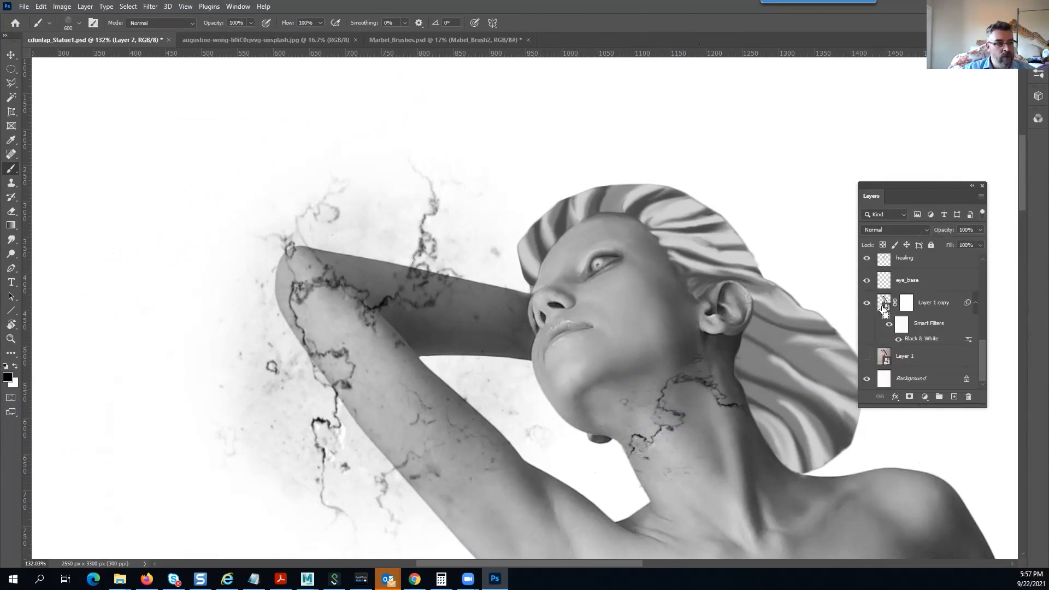
pyautogui.keyDown('ctrl'); pyautogui.click(886, 309); pyautogui.keyUp('ctrl')
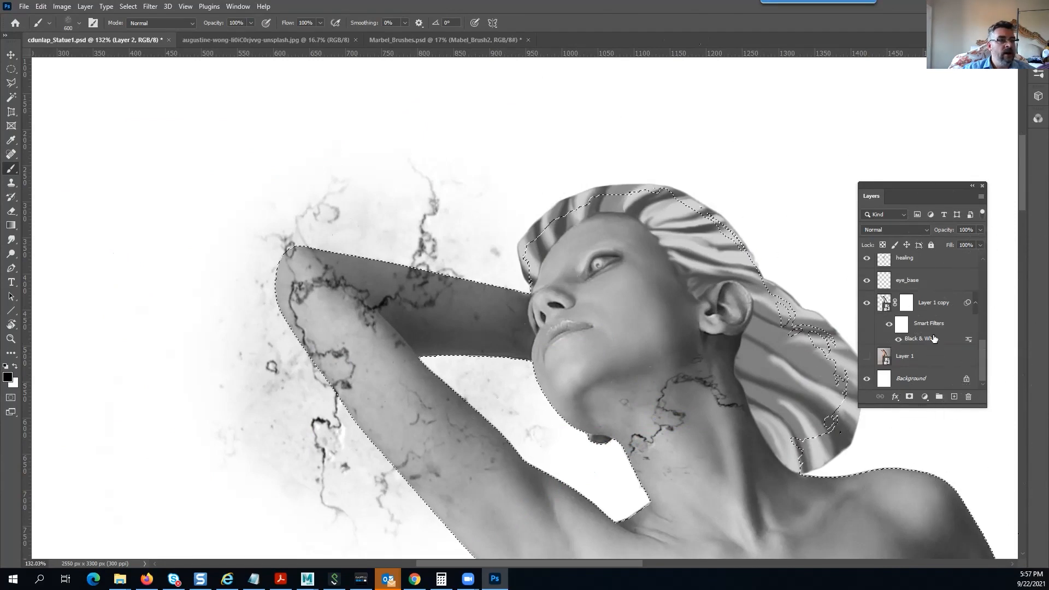
pyautogui.click(130, 6)
pyautogui.click(134, 53)
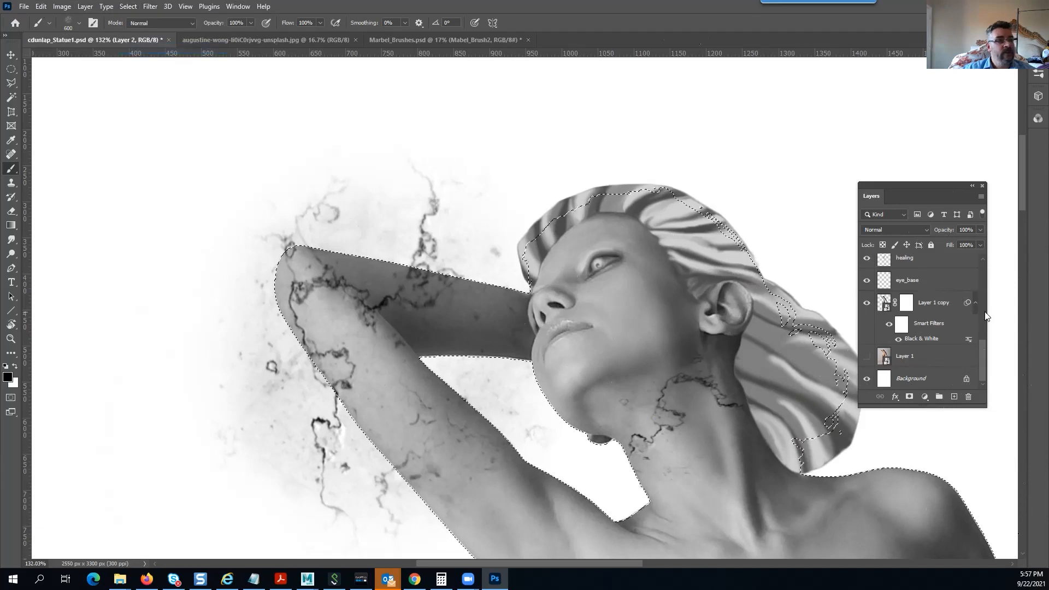
pyautogui.moveTo(987, 355); pyautogui.dragTo(974, 249)
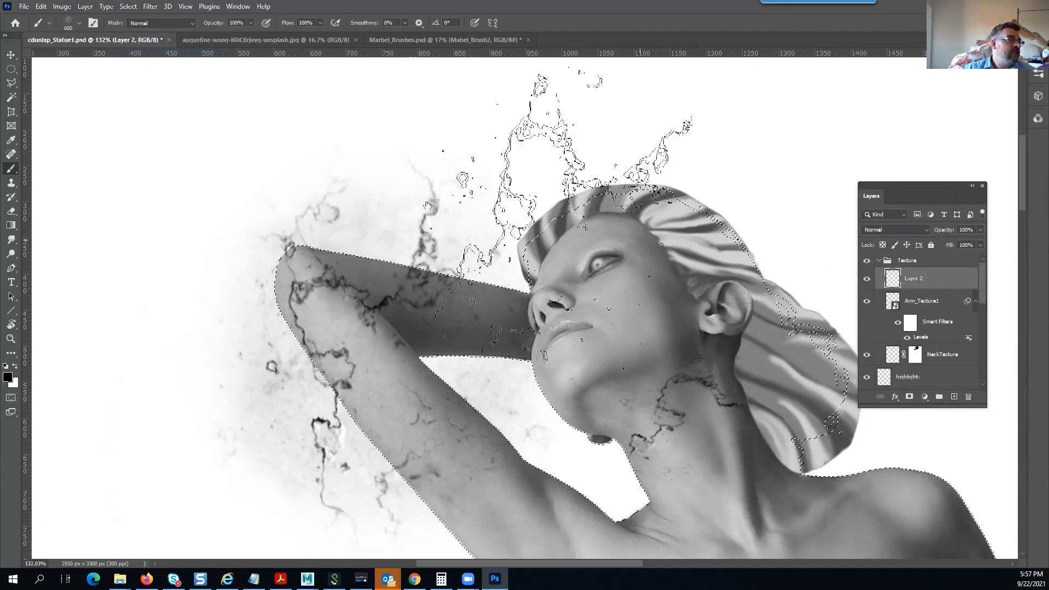
pyautogui.press('Delete')
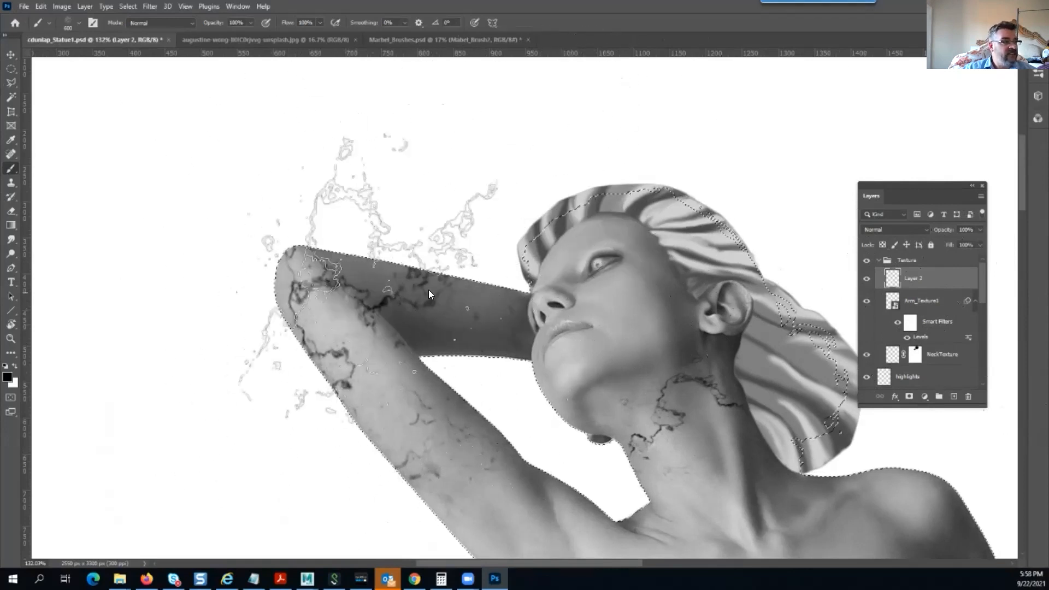
pyautogui.hotkey('ctrl', 'd')
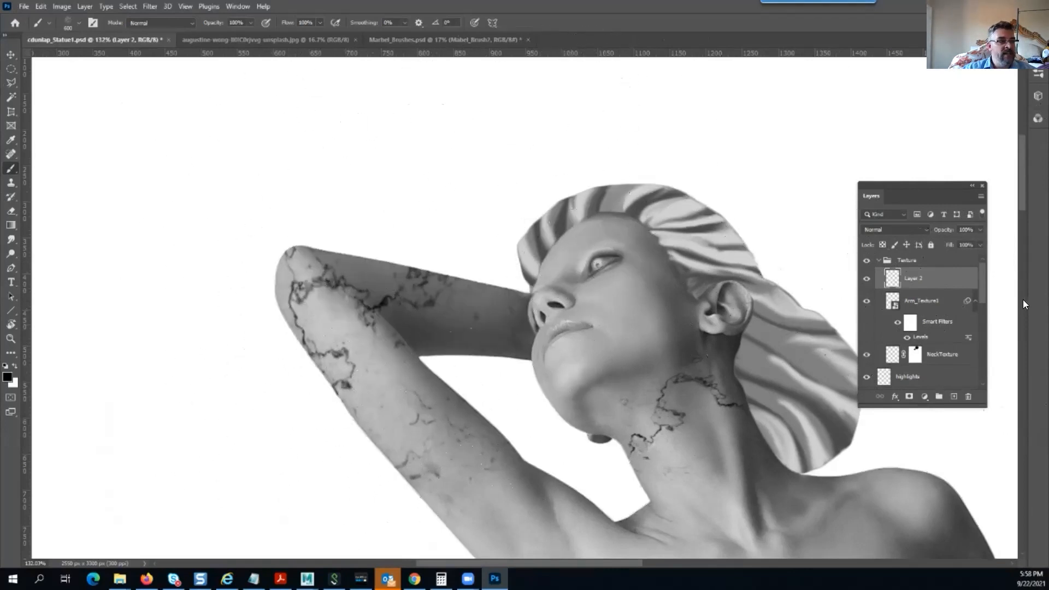
# Convert Layer 2 to a smart object and add a layer mask to it
pyautogui.rightClick(928, 280)
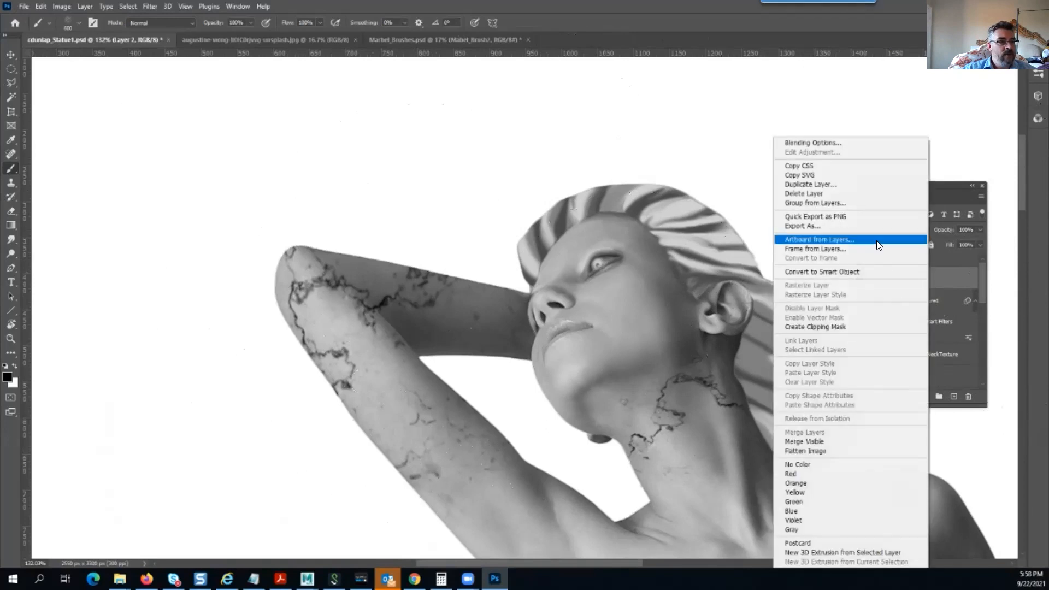
pyautogui.click(878, 270)
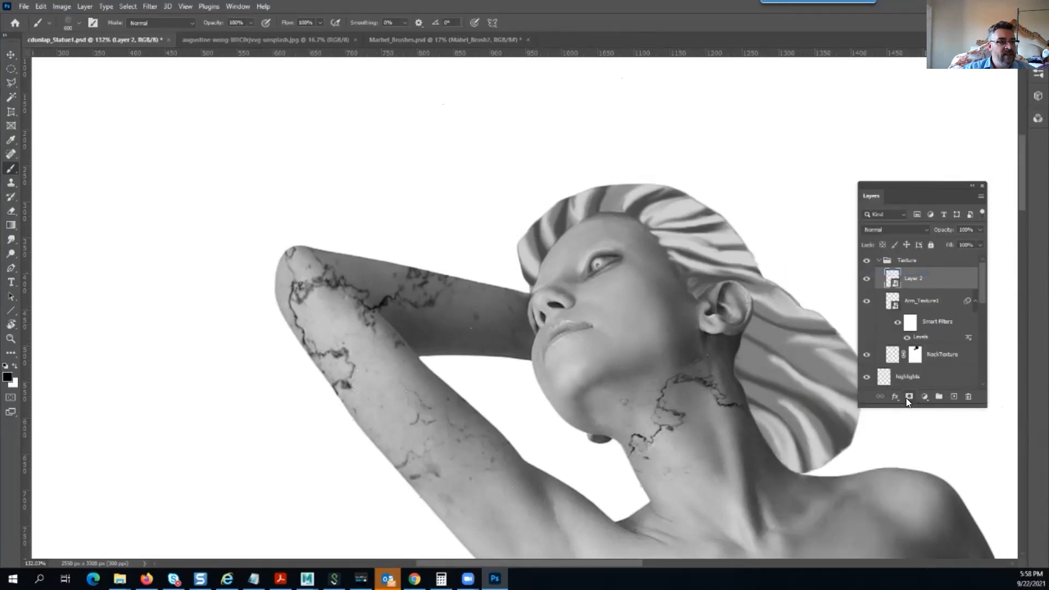
pyautogui.click(908, 397)
# Mask out the Layer 2 veins on the forearm behind the head with a 150 px soft round brush at 50% hardness
pyautogui.rightClick(508, 230)
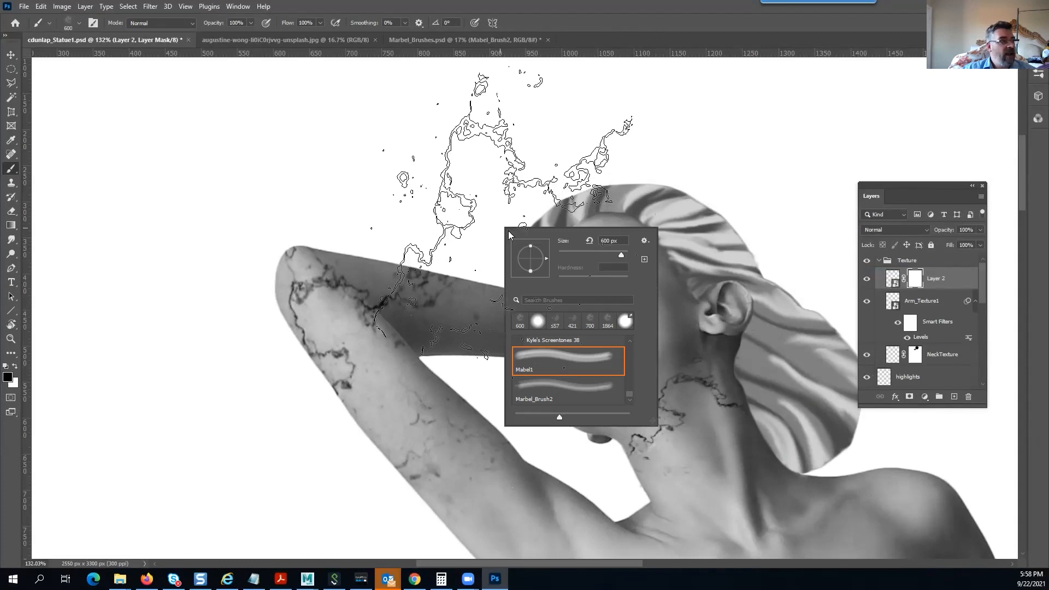
pyautogui.click(535, 321)
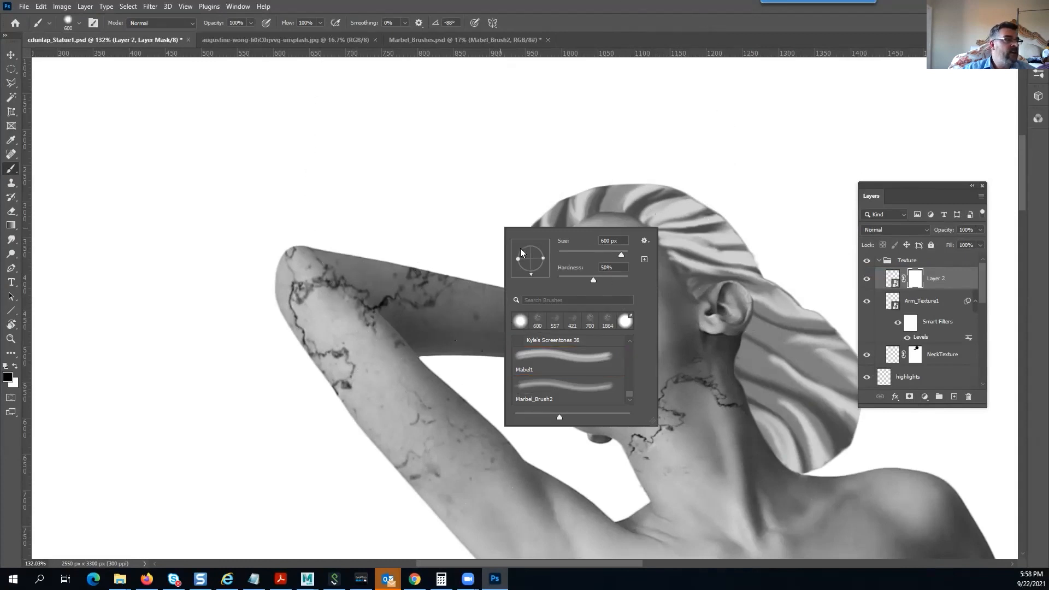
pyautogui.click(723, 18)
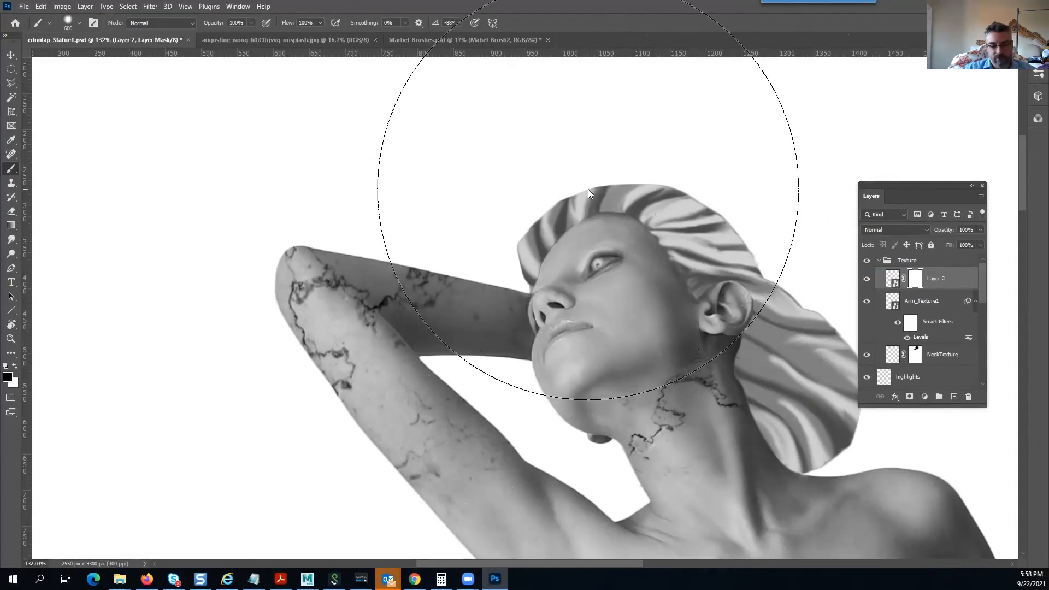
pyautogui.press('[')
pyautogui.press('[')
pyautogui.press('[')
pyautogui.press('[')
pyautogui.press('[')
pyautogui.press('[')
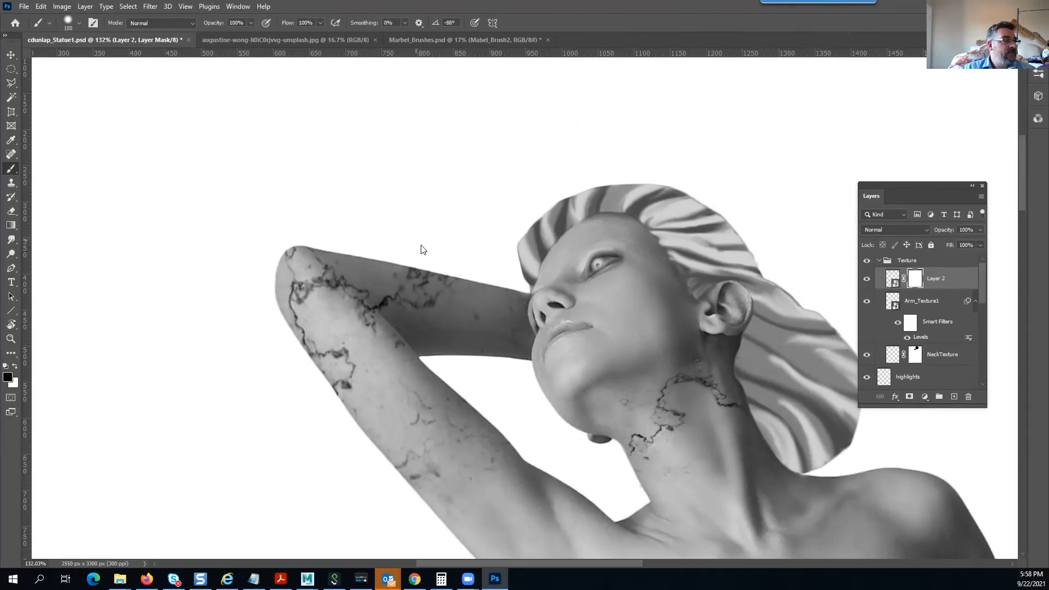
pyautogui.moveTo(421, 250); pyautogui.dragTo(451, 288)
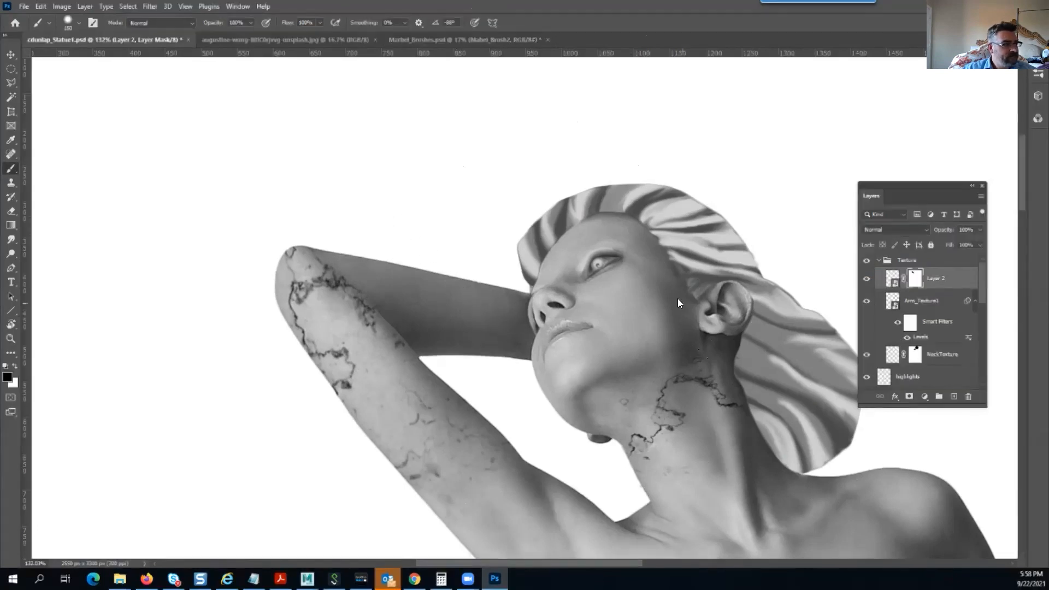
pyautogui.scroll(-6, 395, 125)
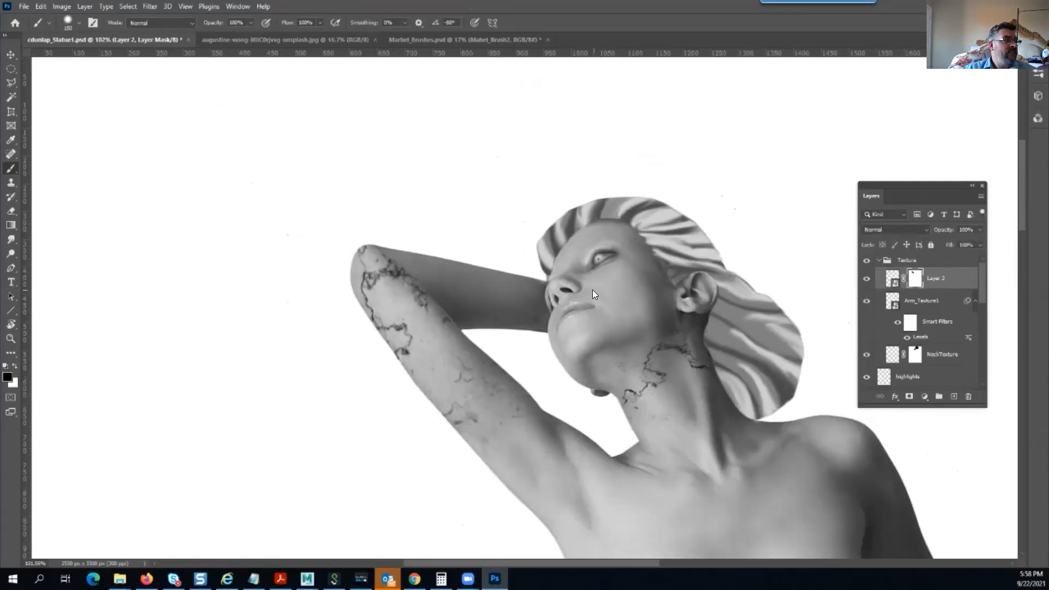
pyautogui.moveTo(640, 357); pyautogui.dragTo(457, 242)
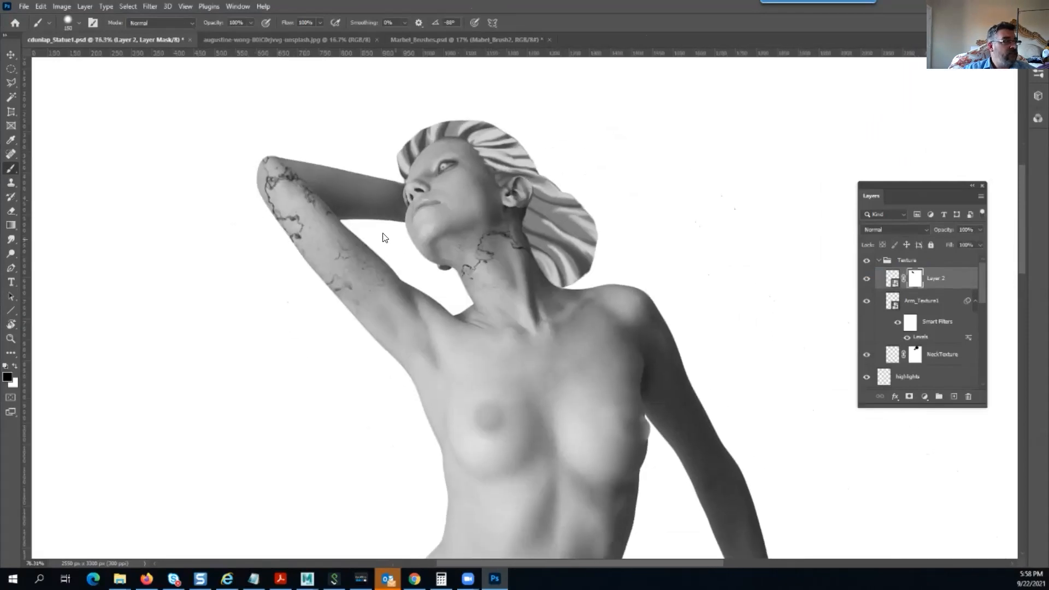
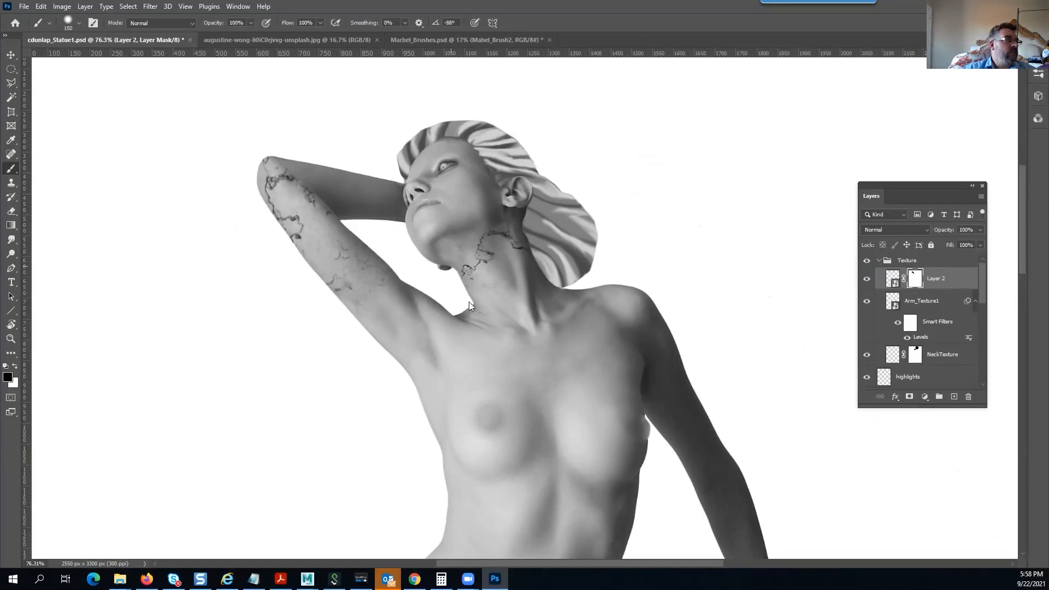
# Rename Layer 2 in the Texture group as Arm_Texture2
pyautogui.scroll(3, 362, 249)
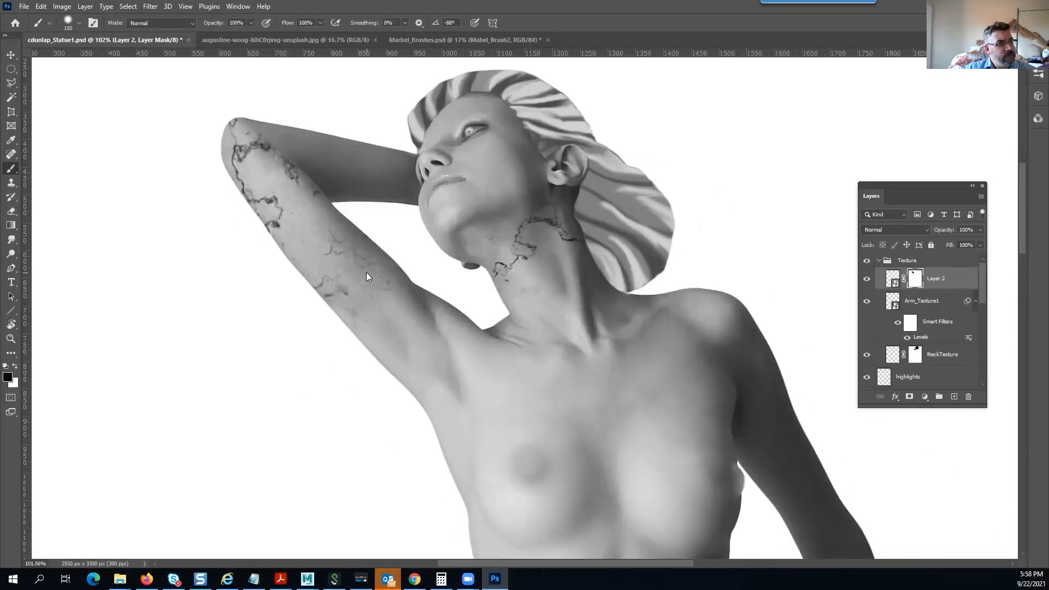
pyautogui.doubleClick(941, 277)
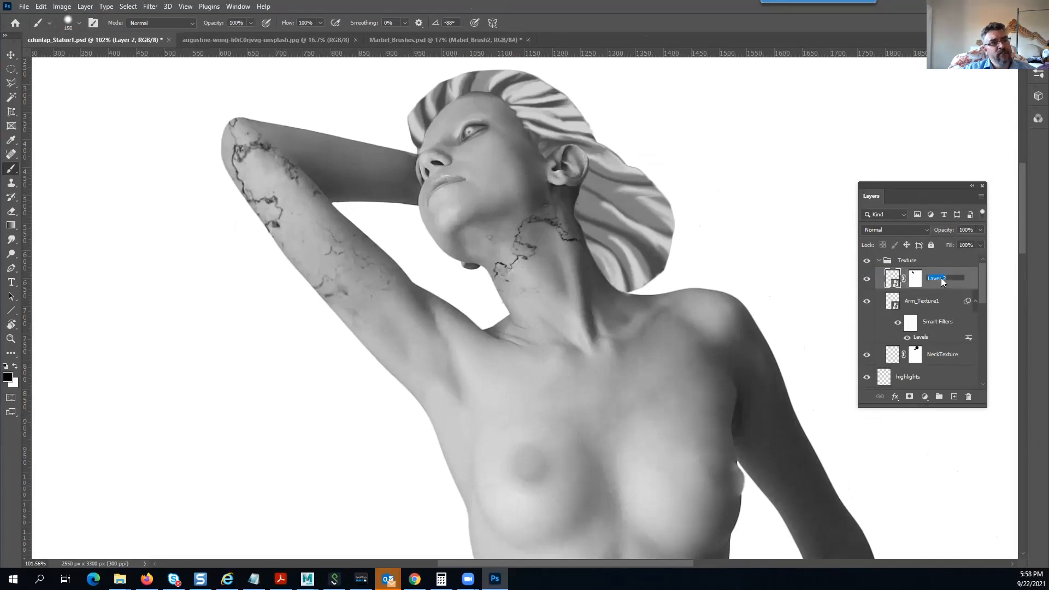
pyautogui.write('Arm')
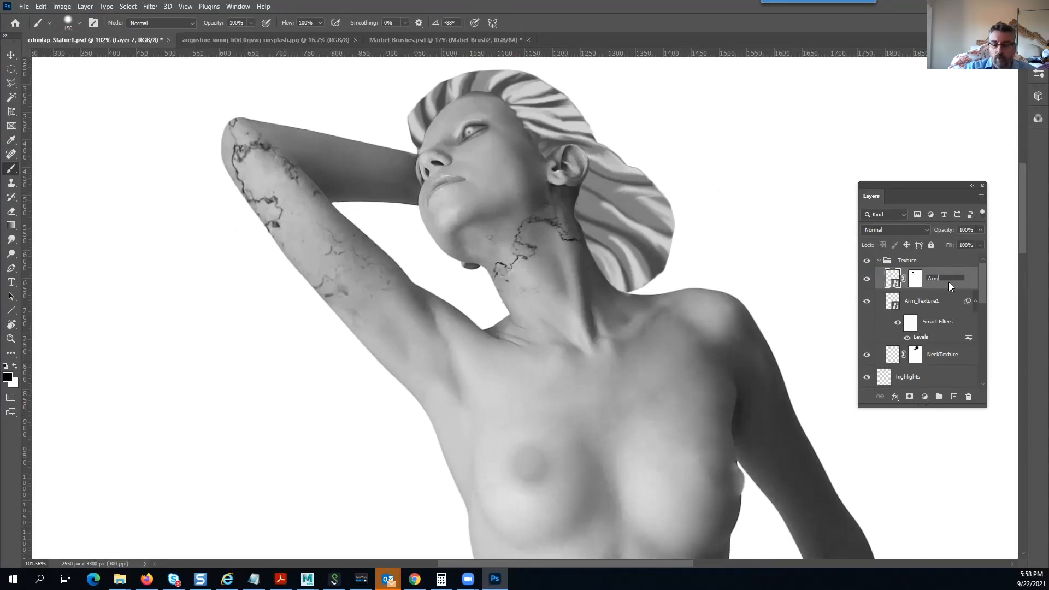
pyautogui.write(' Texture23')
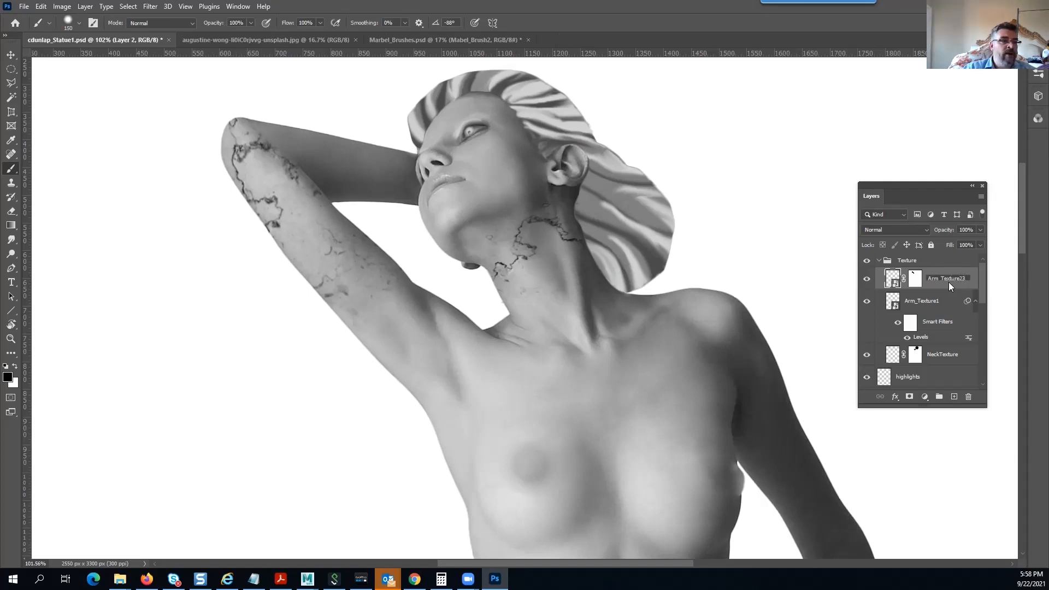
pyautogui.press('Return')
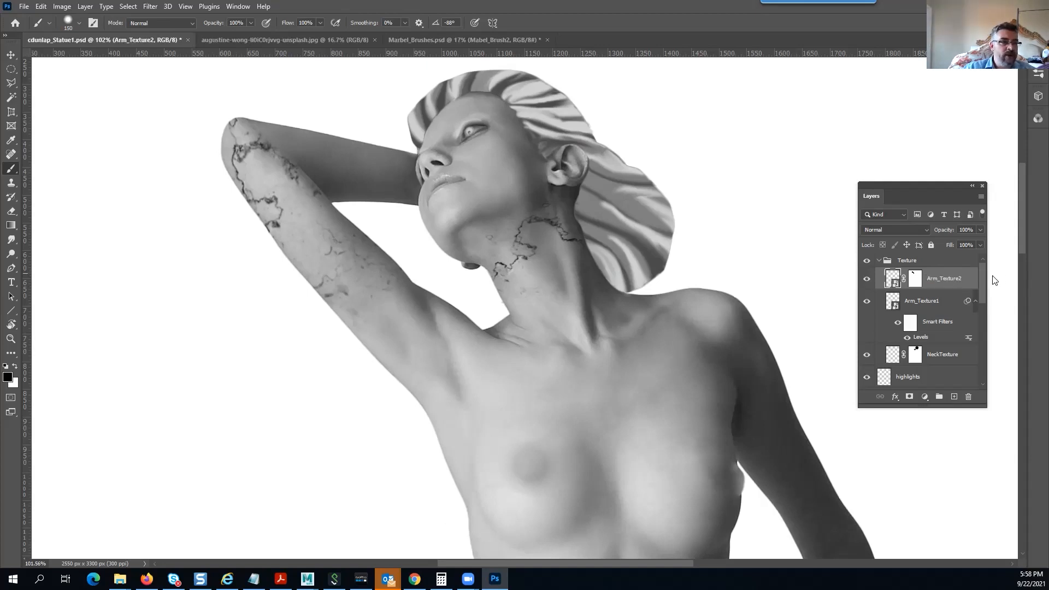
# Rename the Layer 1 copy layer as Base_statue
pyautogui.scroll(-10, 973, 322)
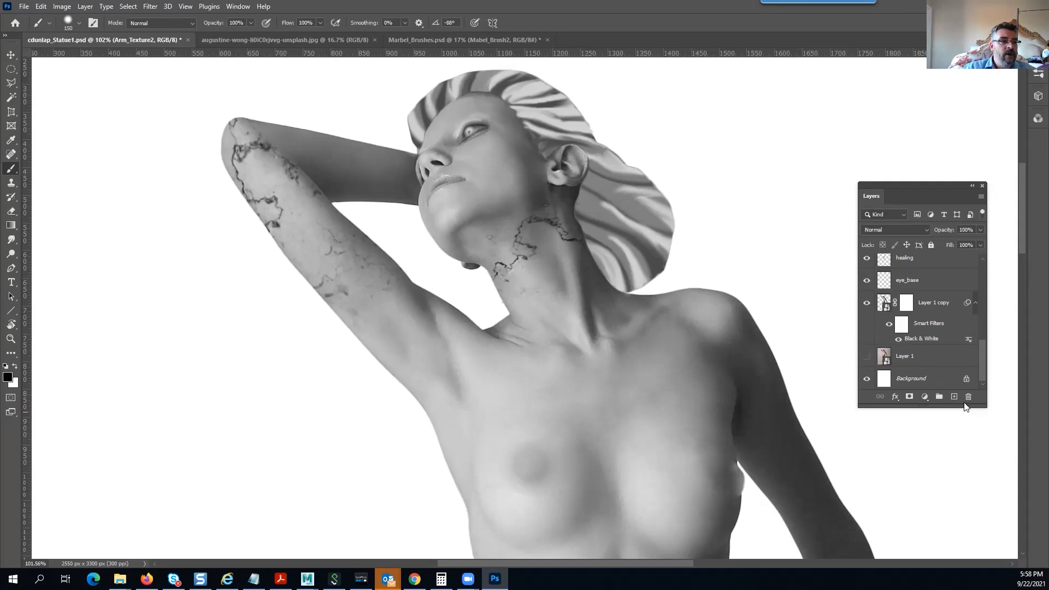
pyautogui.doubleClick(928, 302)
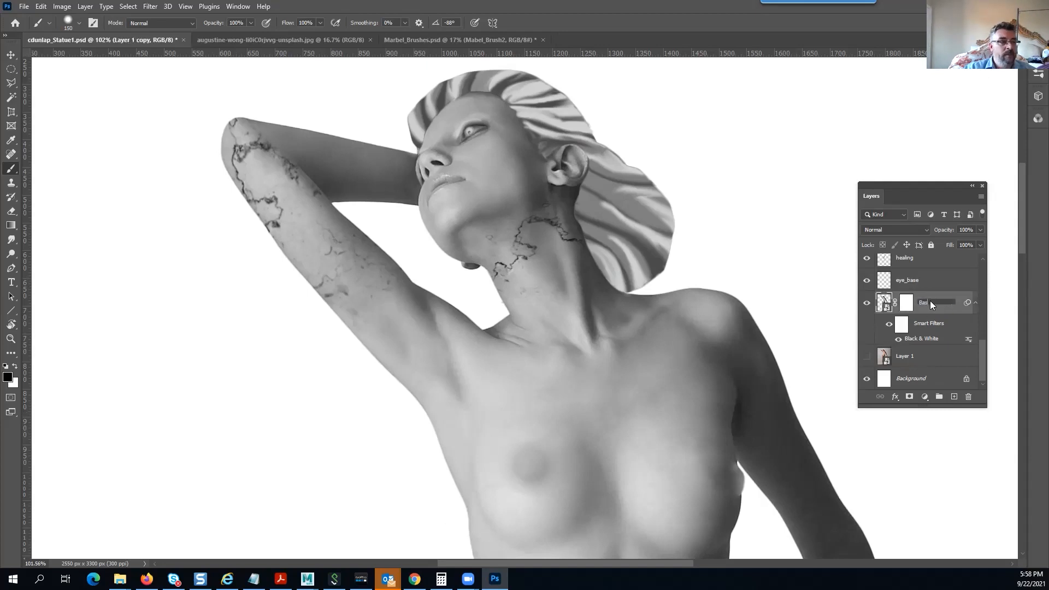
pyautogui.write('Base')
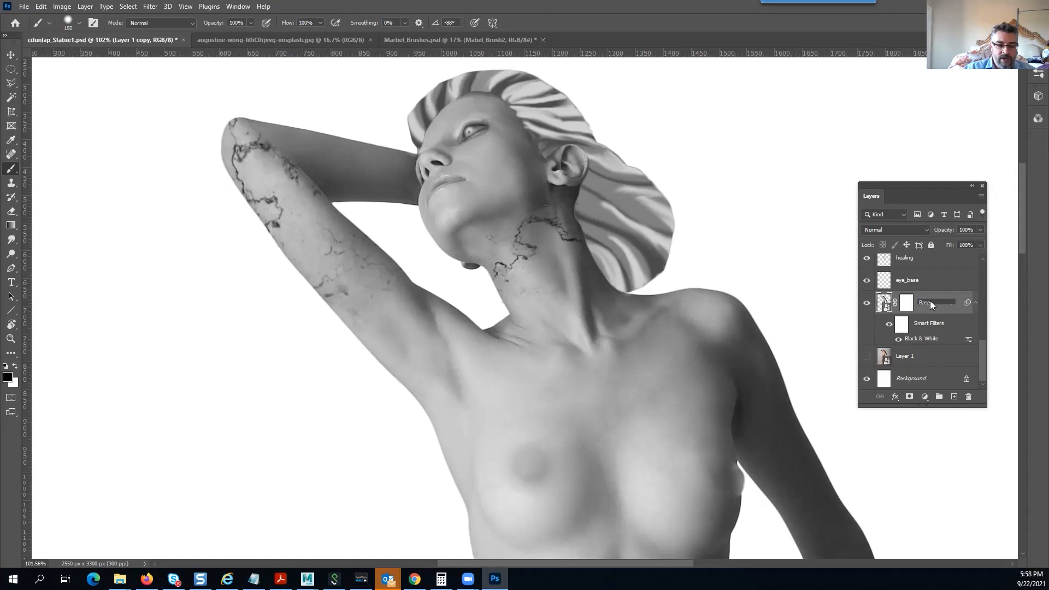
pyautogui.write(' statue')
pyautogui.press('Return')
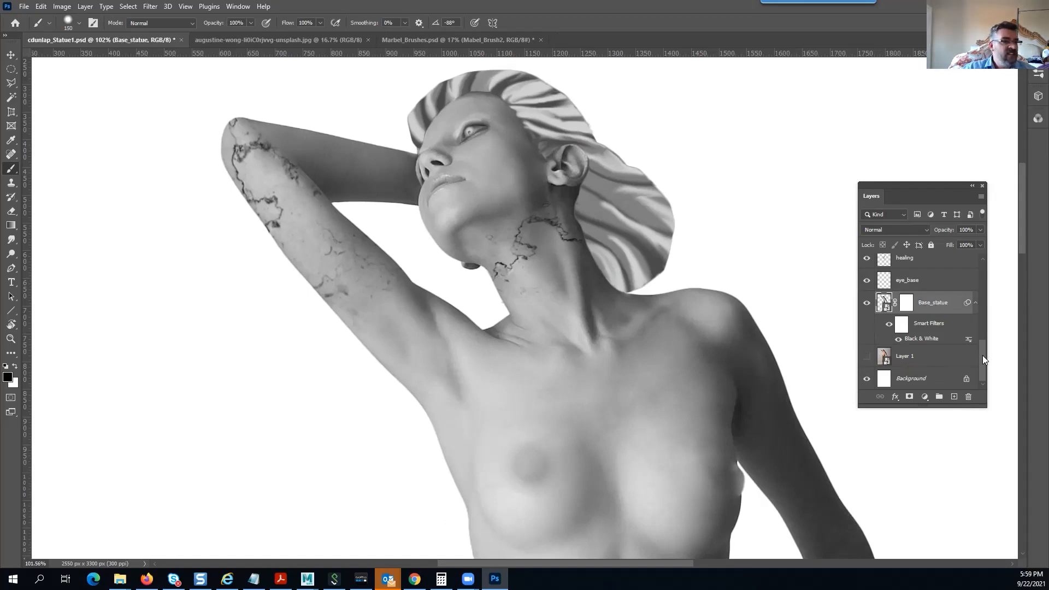
# Add a new layer above Arm_Texture2 in the Texture group and name it hair_texture1
pyautogui.moveTo(983, 355); pyautogui.dragTo(978, 251)
pyautogui.scroll(2, 414, 213)
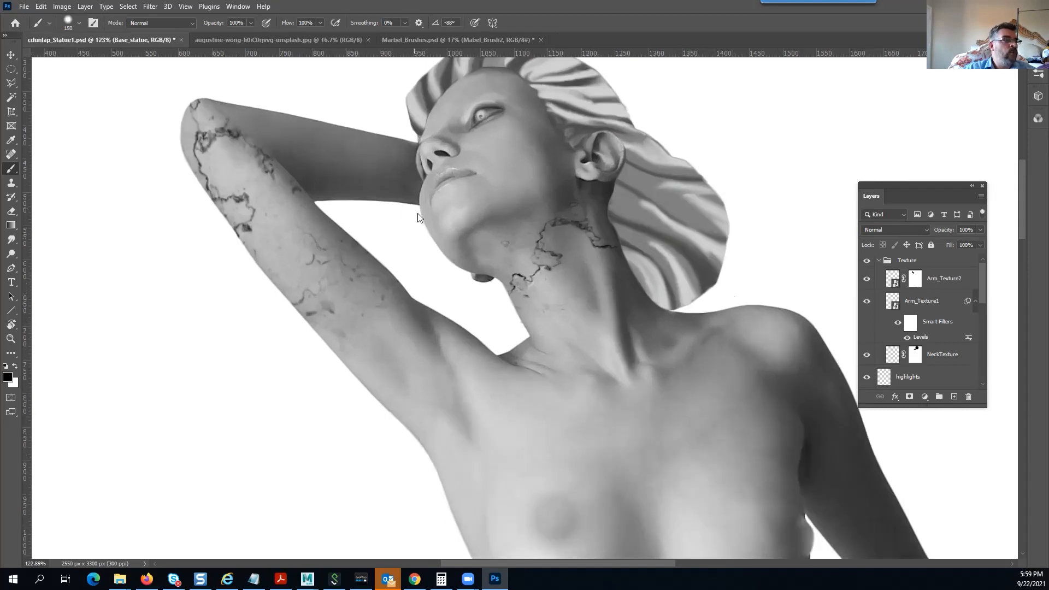
pyautogui.moveTo(565, 210); pyautogui.dragTo(486, 314)
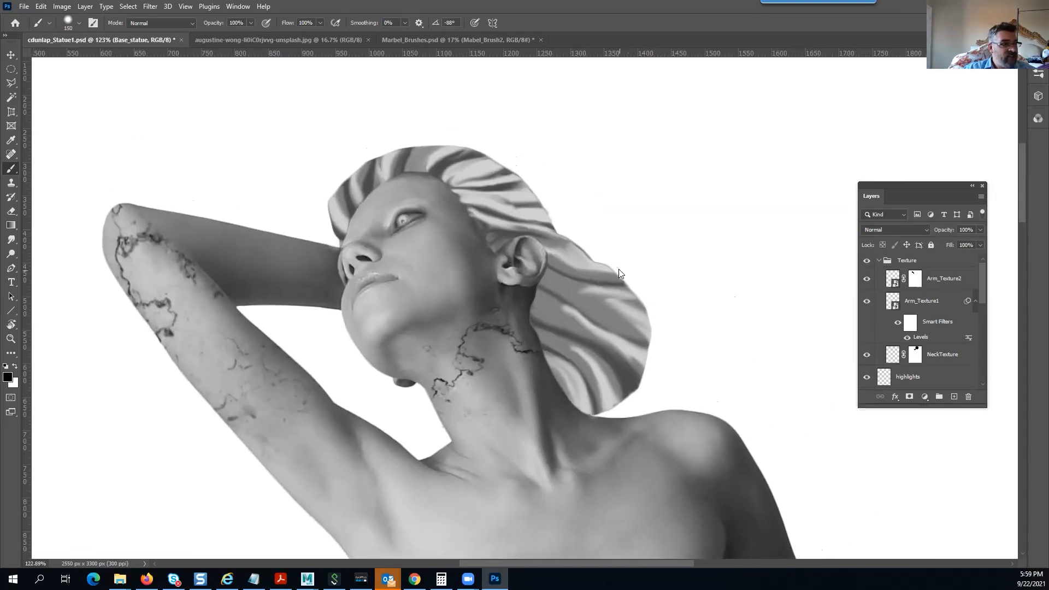
pyautogui.moveTo(542, 250); pyautogui.dragTo(494, 293)
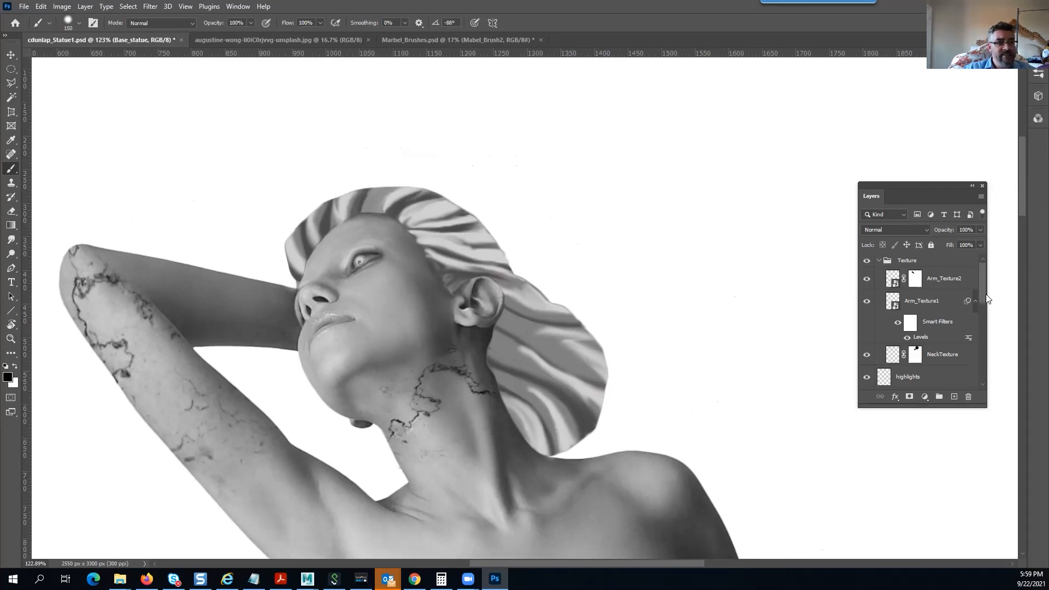
pyautogui.click(944, 264)
pyautogui.click(957, 395)
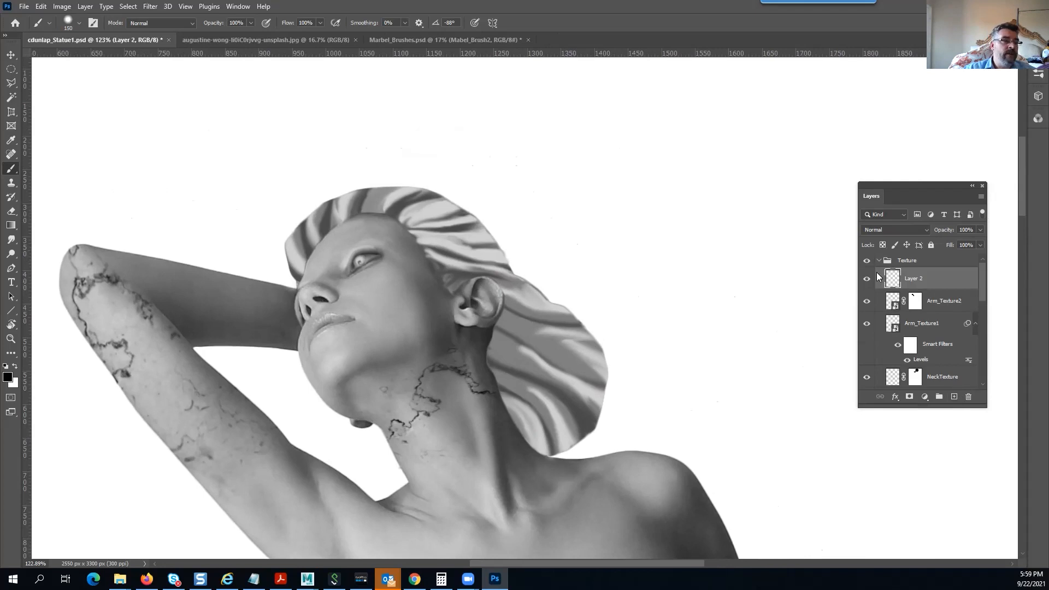
pyautogui.click(918, 276)
pyautogui.write('hai')
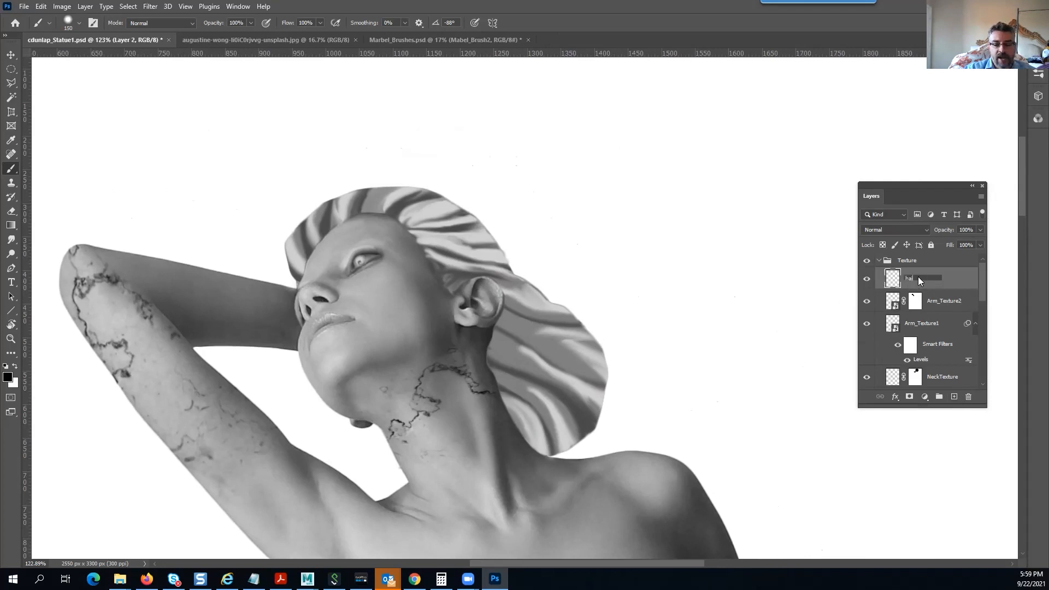
pyautogui.write('r_Text')
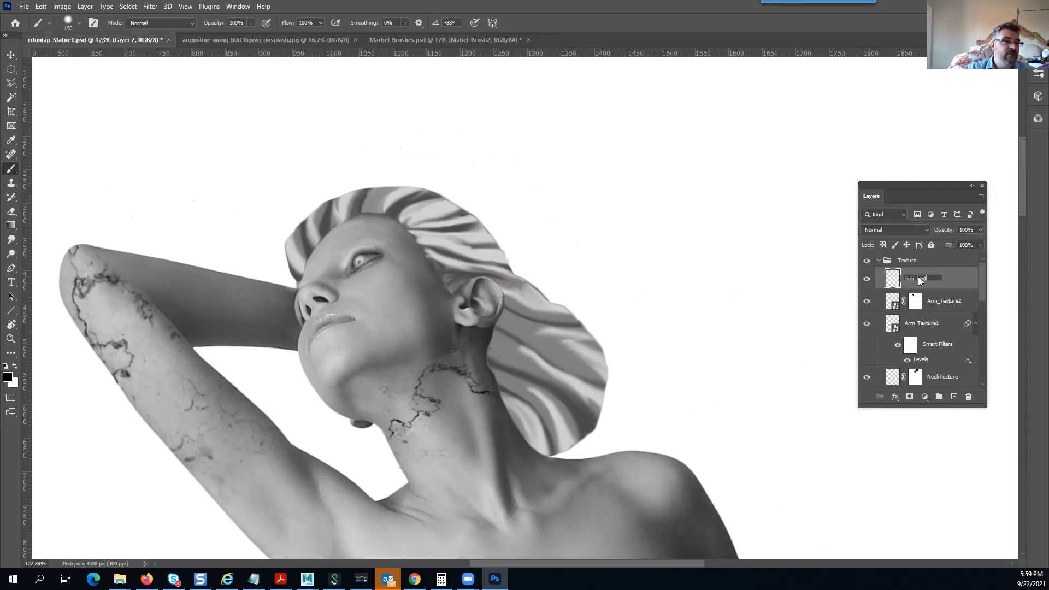
pyautogui.write('1')
pyautogui.press('Return')
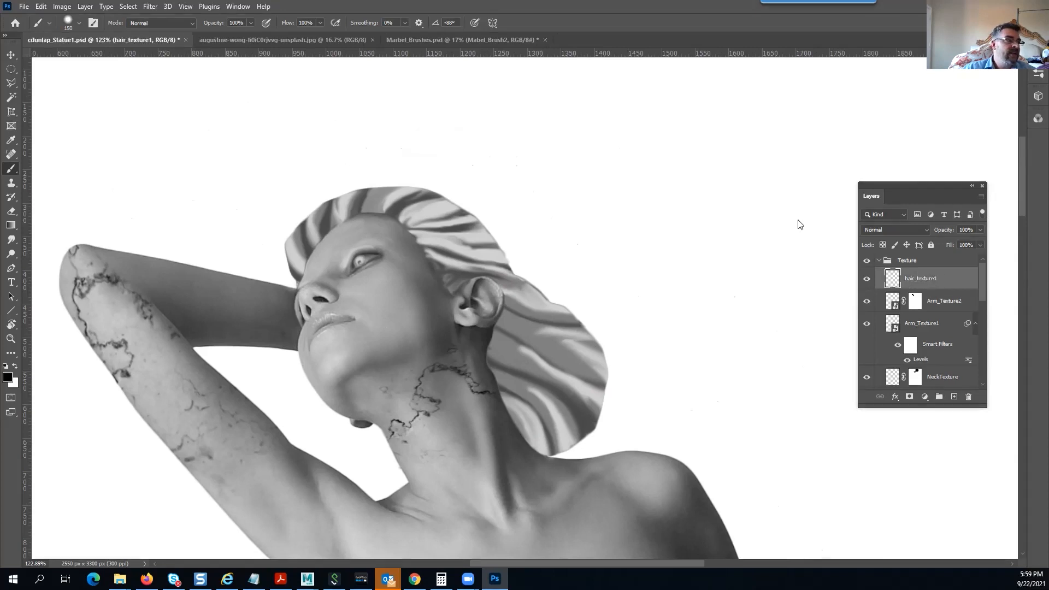
# Choose the Mabel1 brush and reduce its size to suit the hair behind the ear
pyautogui.scroll(3, 561, 303)
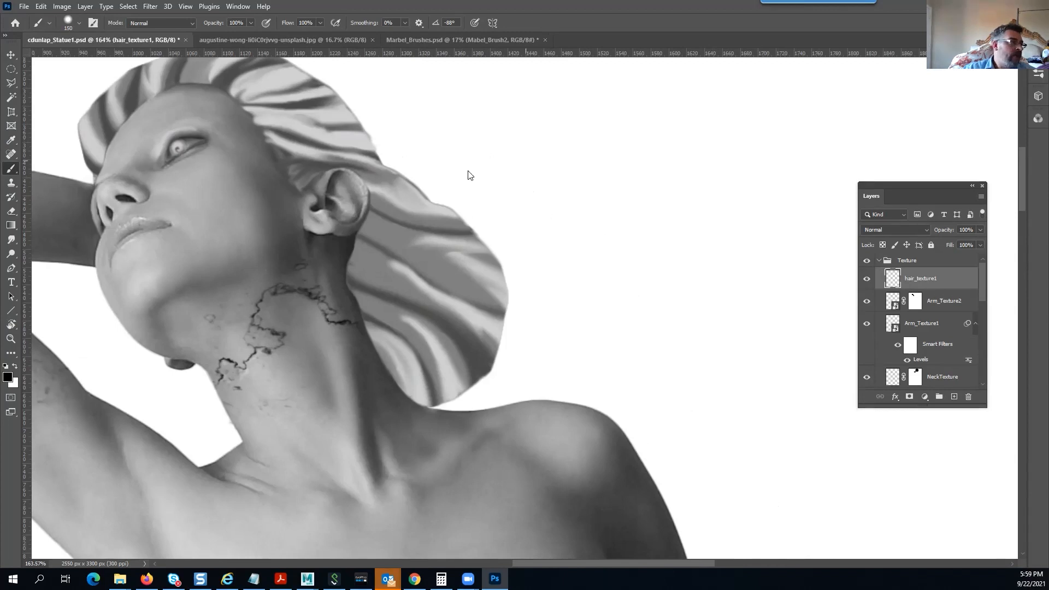
pyautogui.rightClick(550, 181)
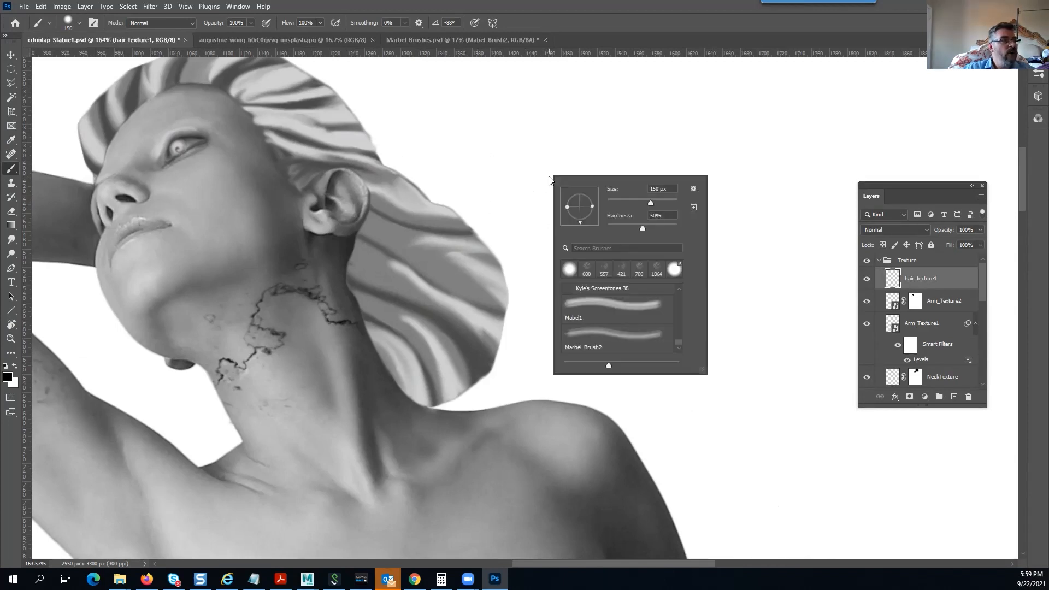
pyautogui.click(595, 317)
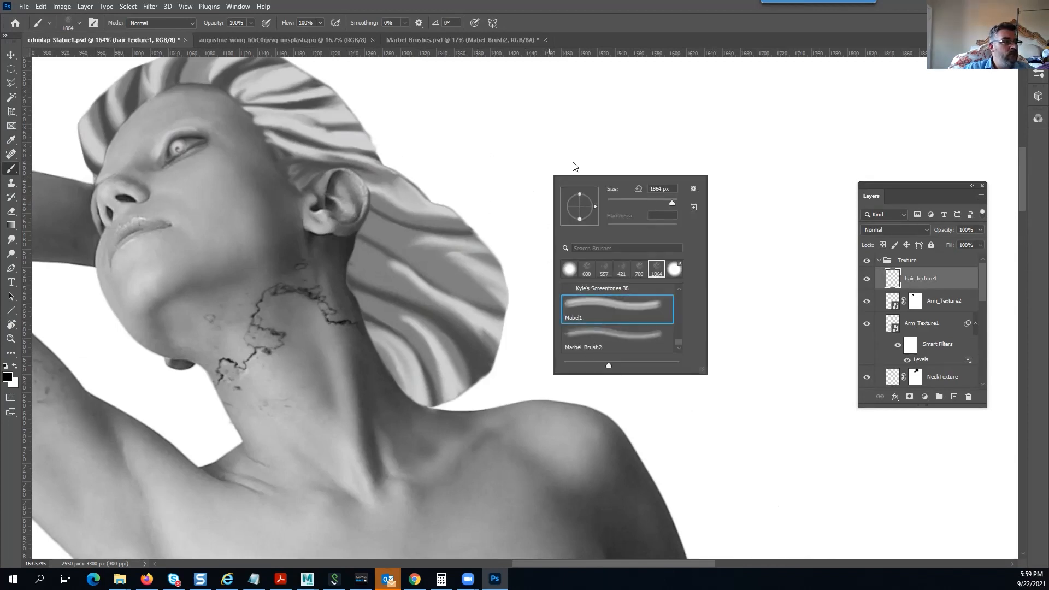
pyautogui.click(656, 30)
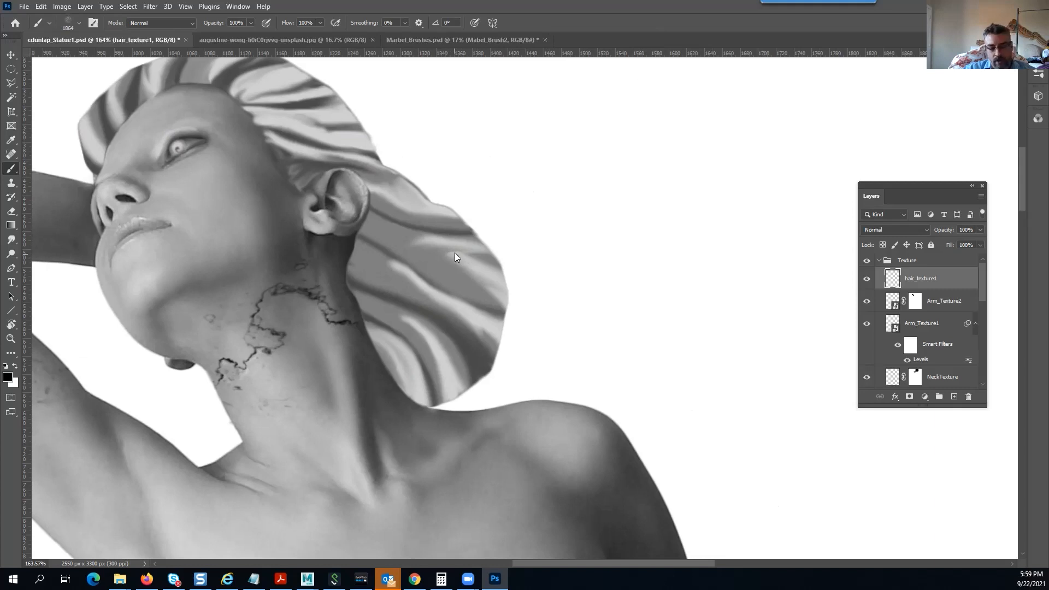
pyautogui.moveTo(474, 247); pyautogui.dragTo(434, 245)
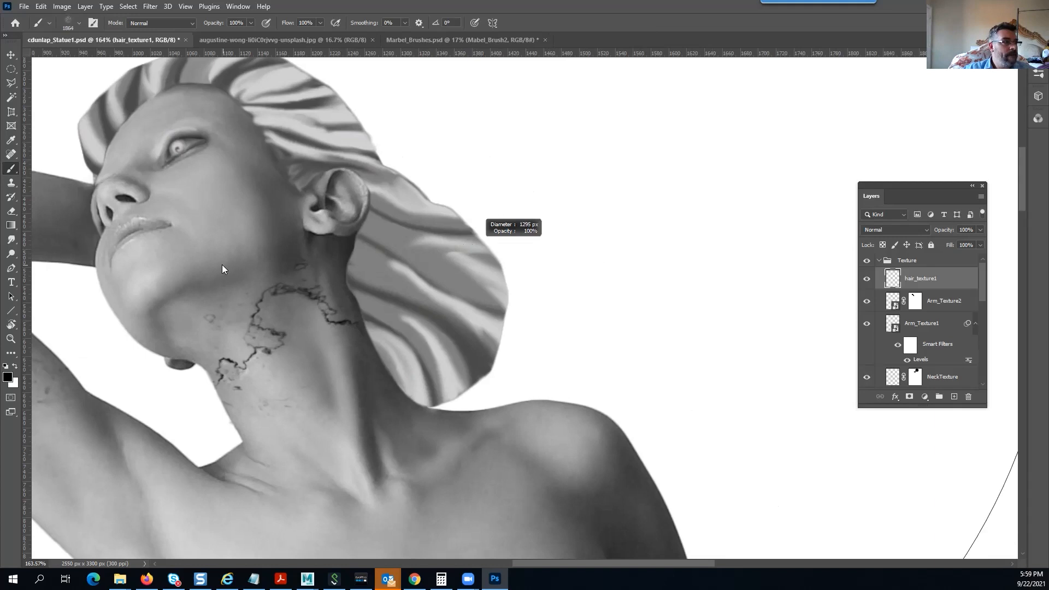
pyautogui.moveTo(222, 264); pyautogui.dragTo(222, 264)
pyautogui.moveTo(641, 293); pyautogui.dragTo(359, 285)
pyautogui.moveTo(650, 305); pyautogui.dragTo(462, 292)
pyautogui.moveTo(637, 260); pyautogui.dragTo(629, 267)
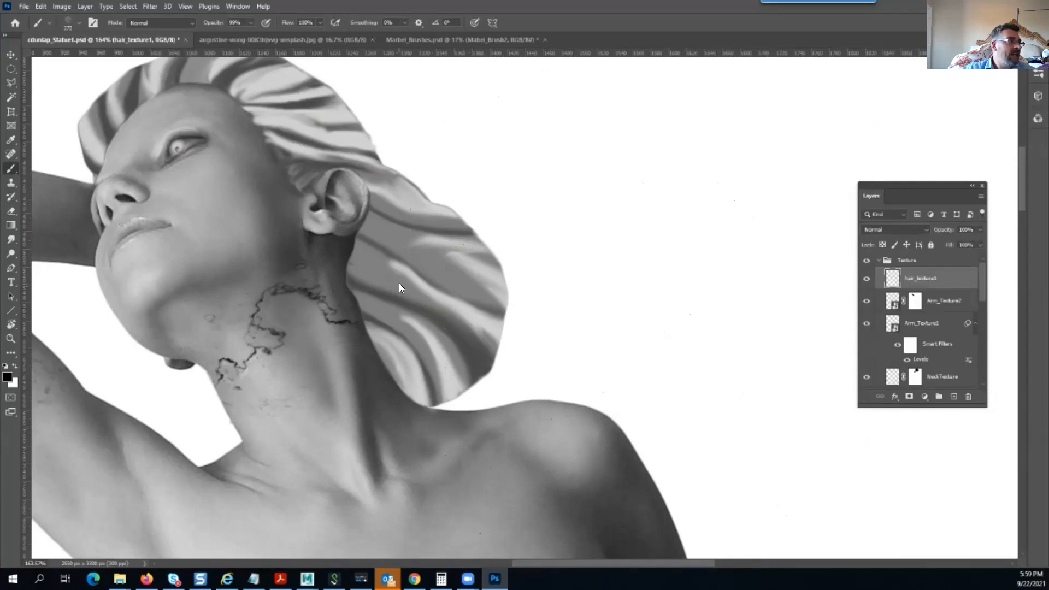
# Stamp the Mabel1 veins once over the hair behind the ear at 300 px, with the brush angled at -60°
pyautogui.moveTo(386, 296)
pyautogui.mouseDown()
pyautogui.moveTo(439, 328)
pyautogui.moveTo(467, 321)
pyautogui.mouseUp()
pyautogui.click(465, 297)
pyautogui.hotkey('ctrl', 'z')
pyautogui.click(416, 281)
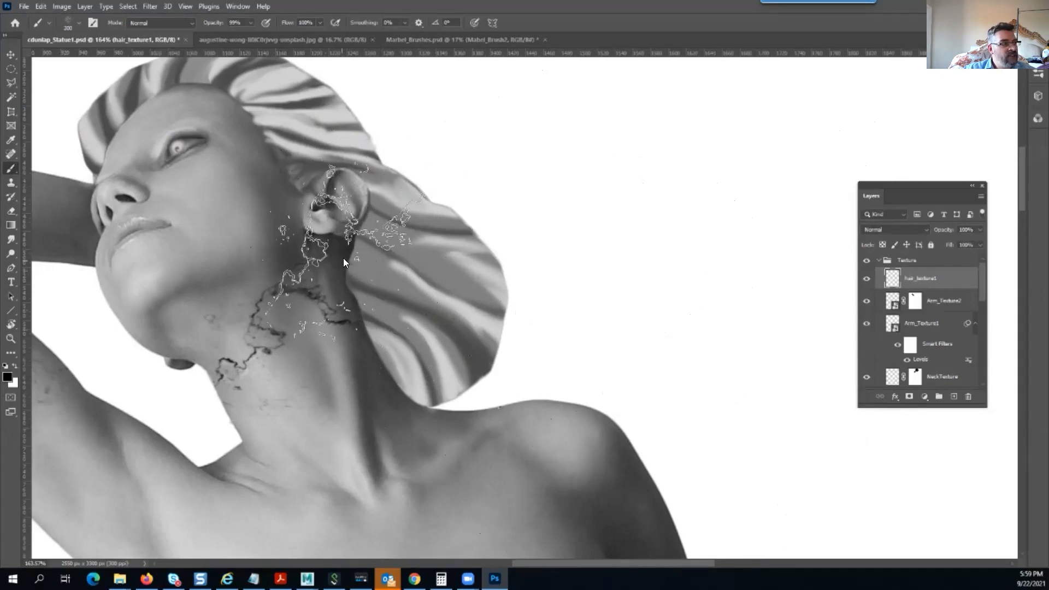
pyautogui.rightClick(416, 257)
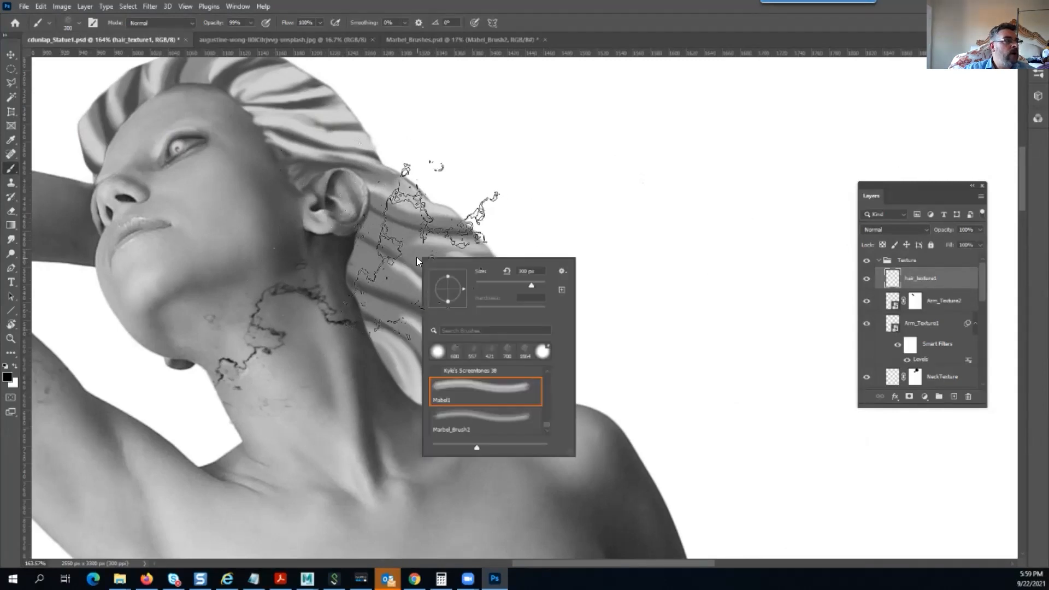
pyautogui.click(458, 303)
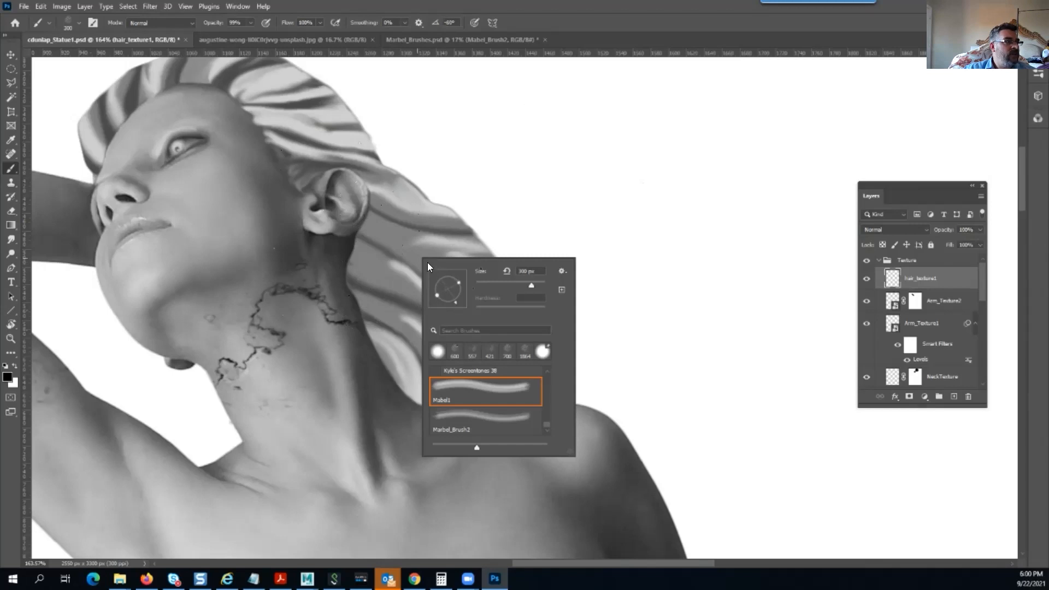
pyautogui.click(411, 250)
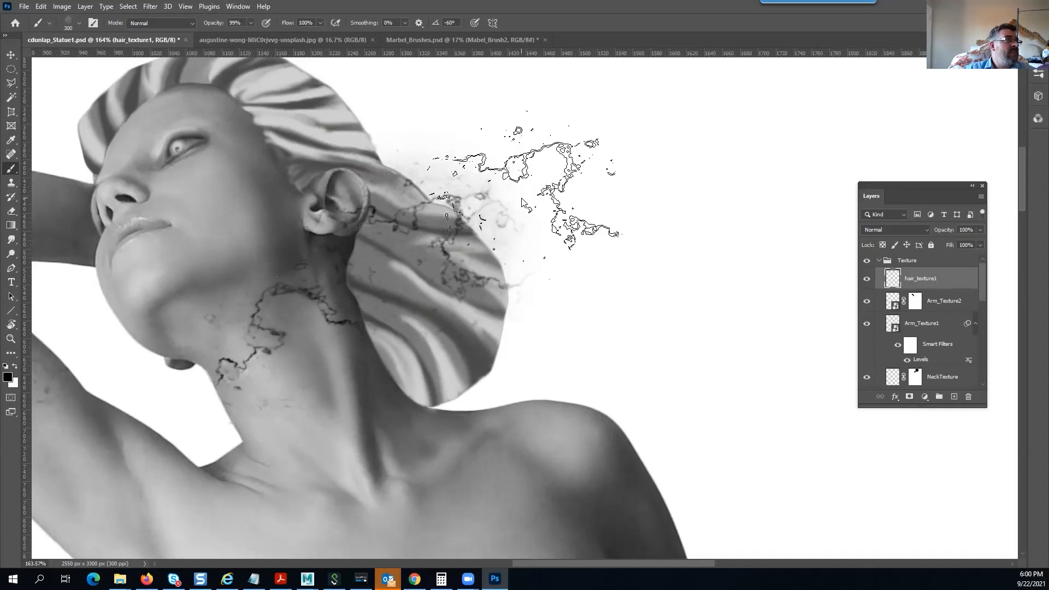
# Warp the hair_texture1 veins, pulling the upper corners and upper edge down along the hair strand behind the ear
pyautogui.hotkey('ctrl', 't')
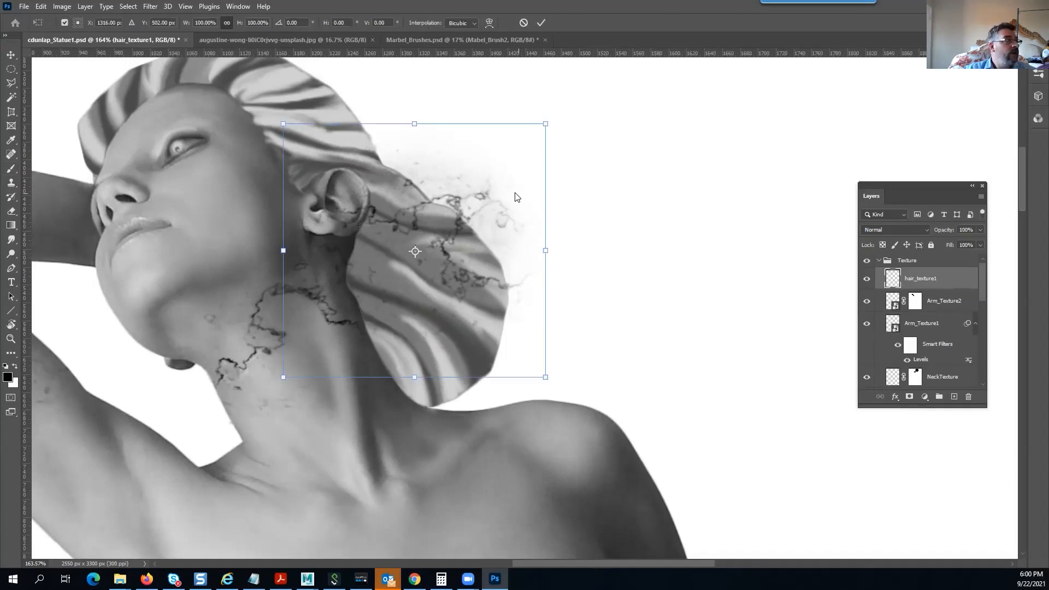
pyautogui.rightClick(406, 212)
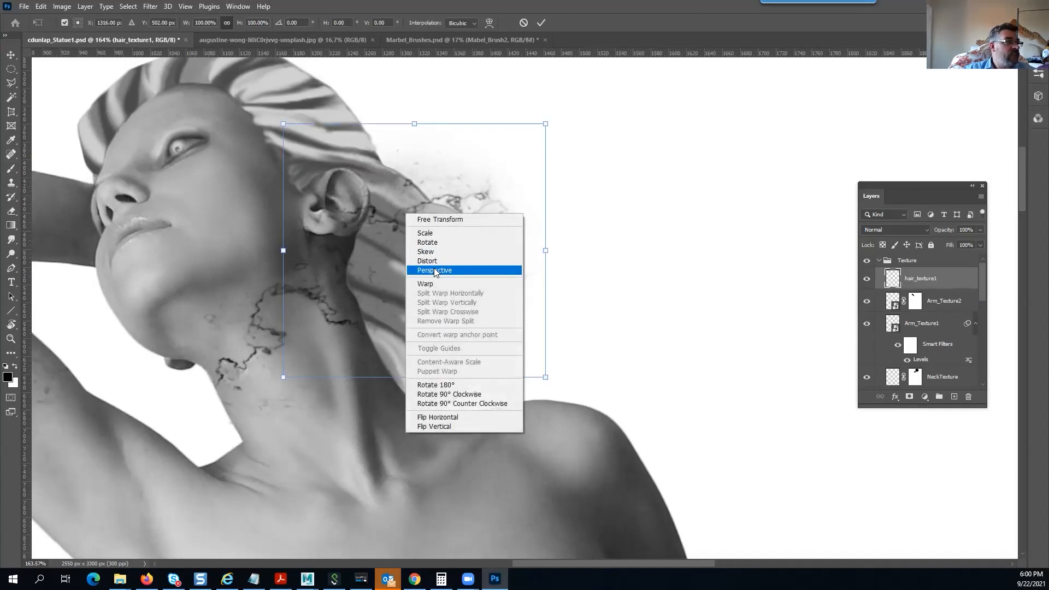
pyautogui.click(433, 283)
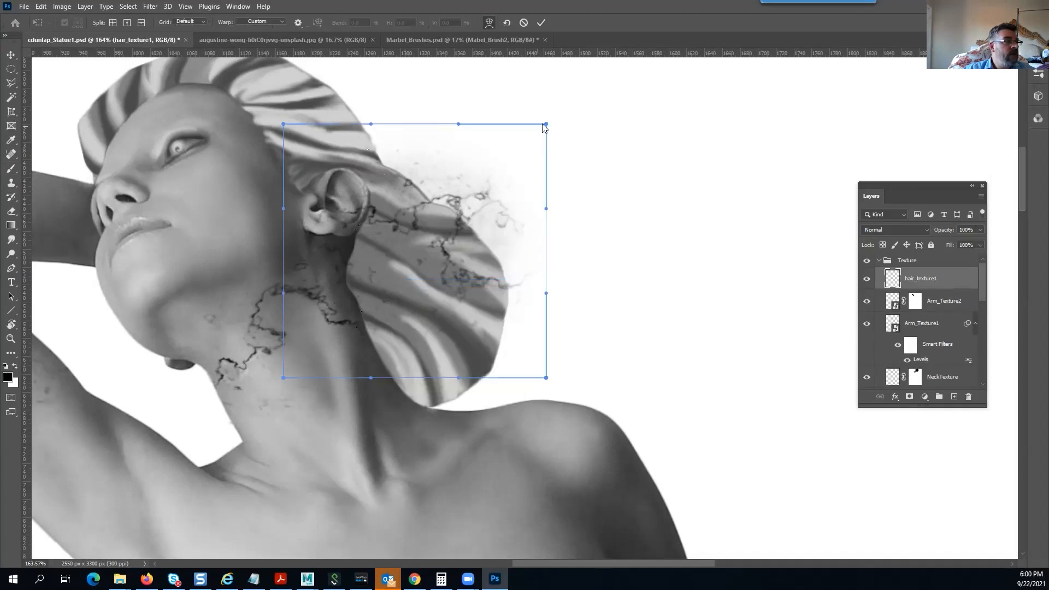
pyautogui.moveTo(546, 124); pyautogui.dragTo(480, 219)
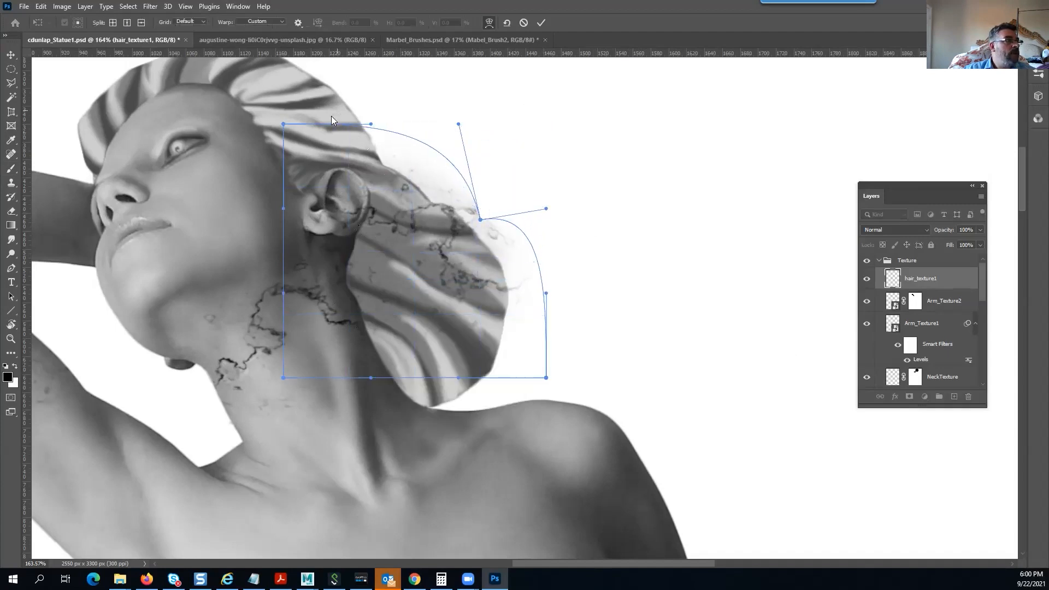
pyautogui.moveTo(286, 125); pyautogui.dragTo(360, 200)
pyautogui.moveTo(372, 126); pyautogui.dragTo(390, 204)
pyautogui.moveTo(442, 167); pyautogui.dragTo(404, 217)
# Pull the warp's lower corners and lower edge up so the veins narrow along the slanting hair strand
pyautogui.moveTo(547, 378); pyautogui.dragTo(506, 317)
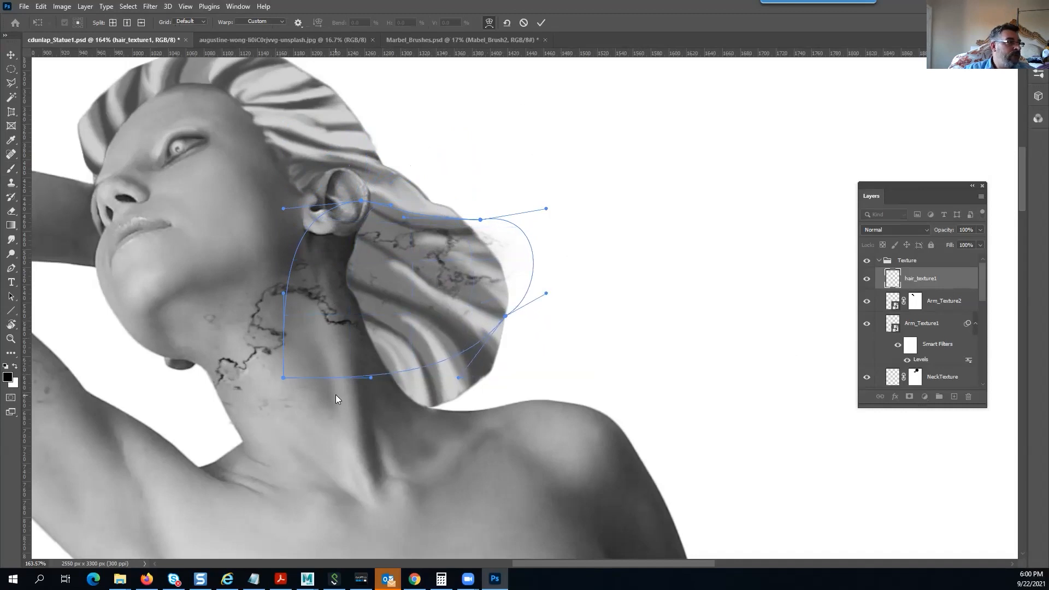
pyautogui.moveTo(284, 377); pyautogui.dragTo(402, 266)
pyautogui.moveTo(284, 293); pyautogui.dragTo(338, 225)
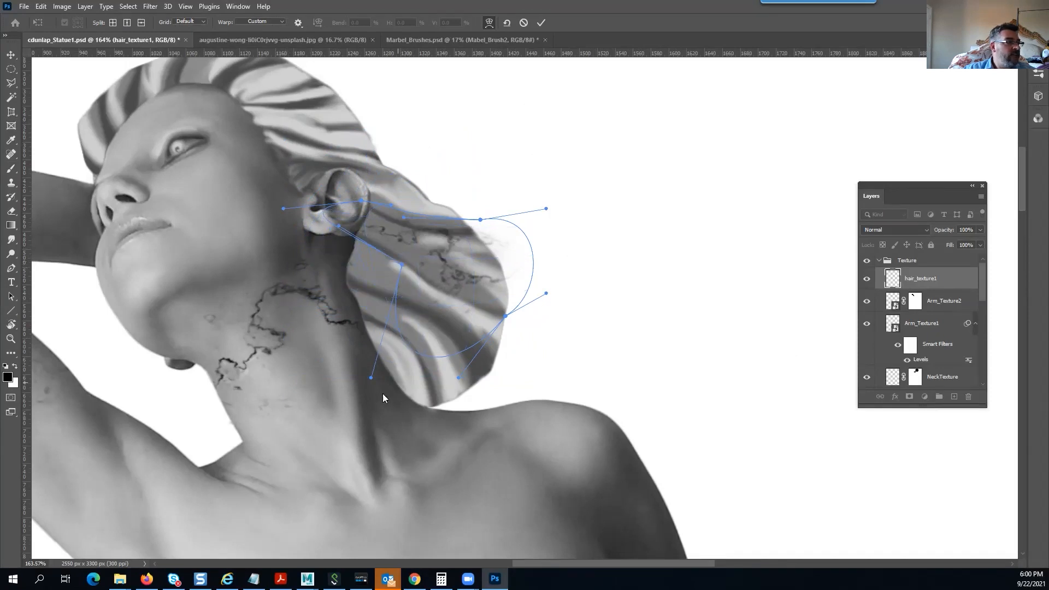
pyautogui.moveTo(371, 378); pyautogui.dragTo(437, 287)
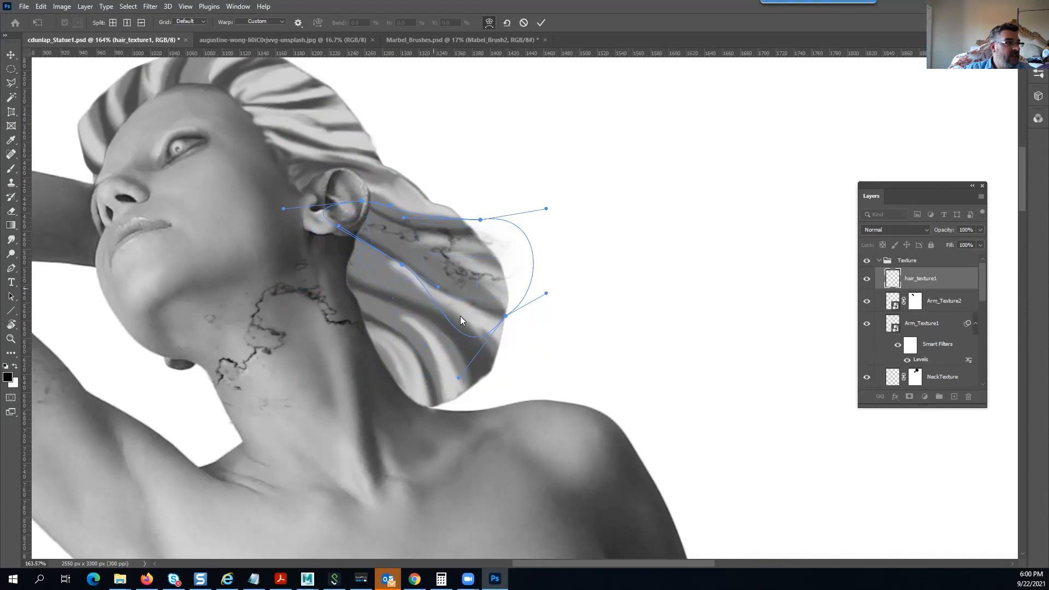
pyautogui.moveTo(458, 376); pyautogui.dragTo(468, 318)
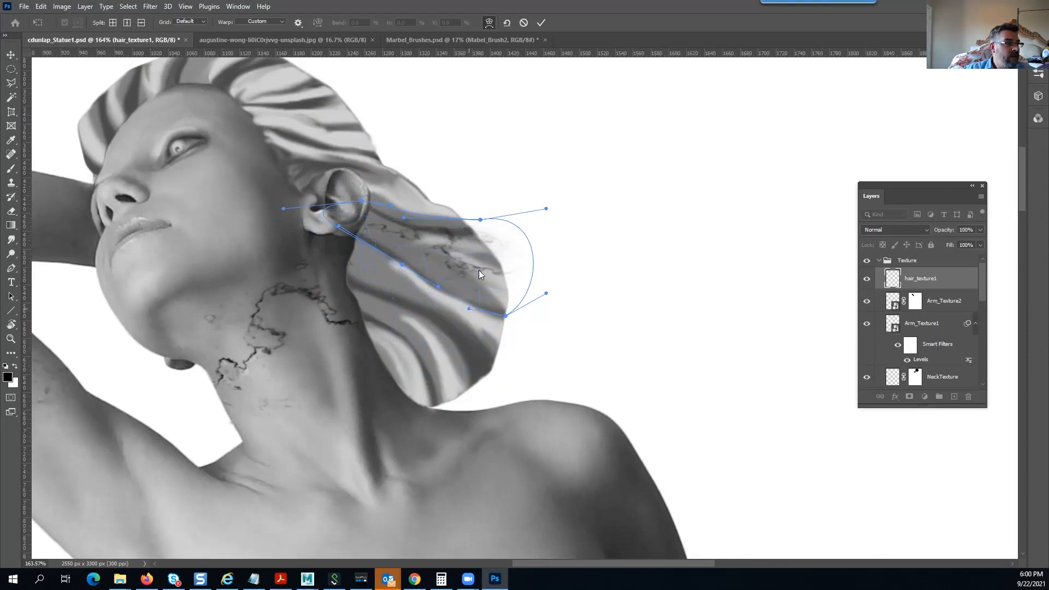
# Curve the warp's outer edge to the hair outline, fine-tune its upper edge, and apply the warp
pyautogui.moveTo(545, 209); pyautogui.dragTo(519, 296)
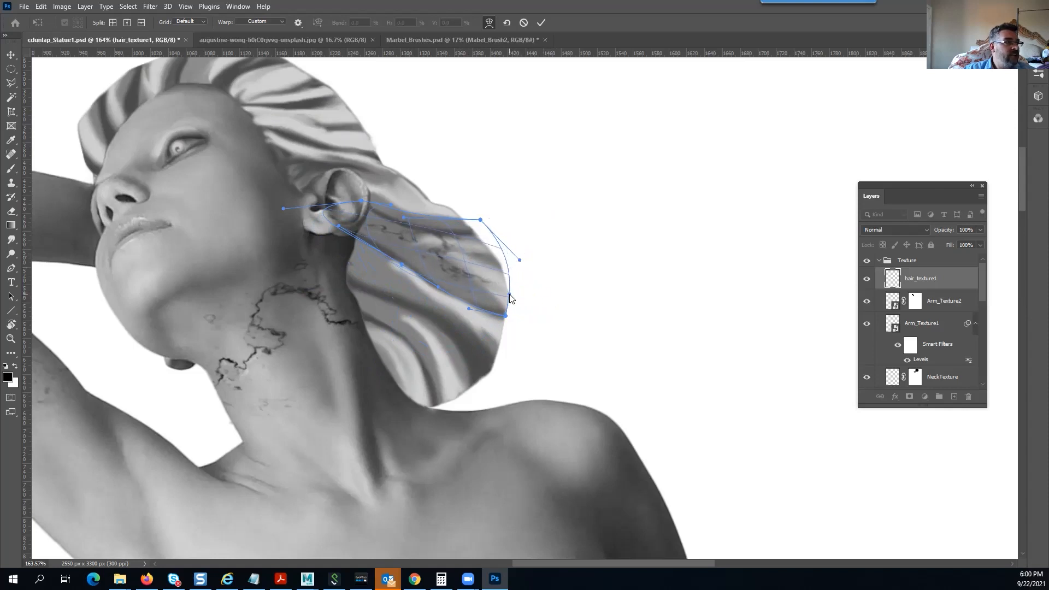
pyautogui.moveTo(517, 257); pyautogui.dragTo(527, 263)
pyautogui.moveTo(478, 221); pyautogui.dragTo(482, 229)
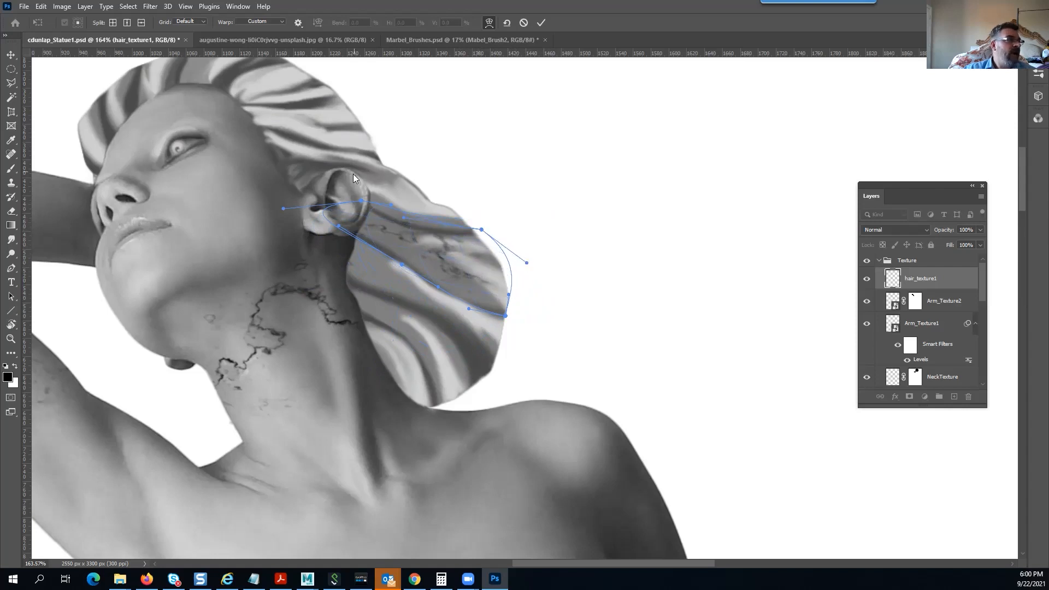
pyautogui.moveTo(360, 202); pyautogui.dragTo(354, 207)
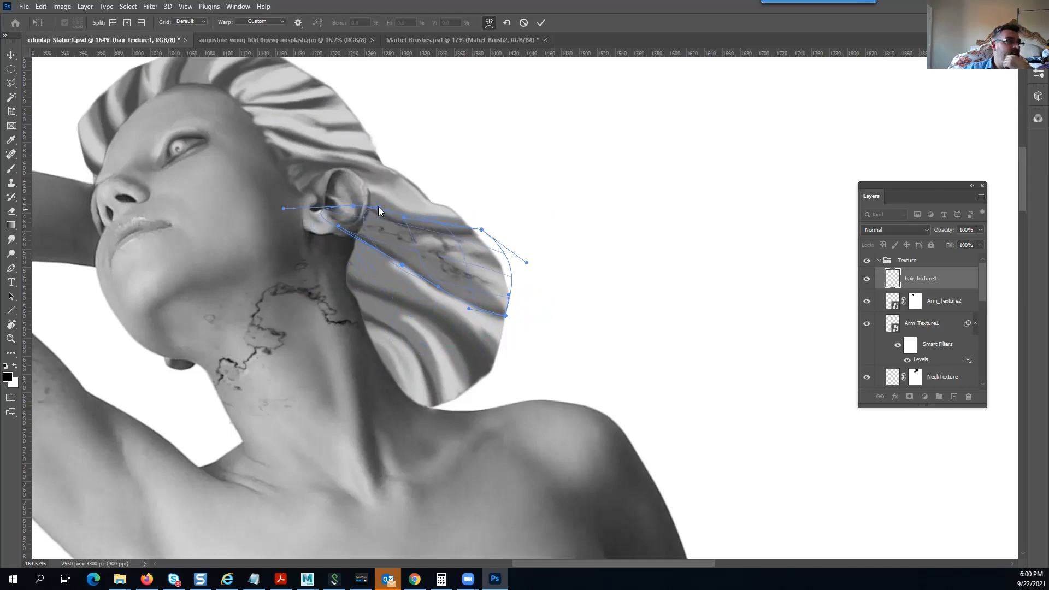
pyautogui.moveTo(403, 218); pyautogui.dragTo(404, 224)
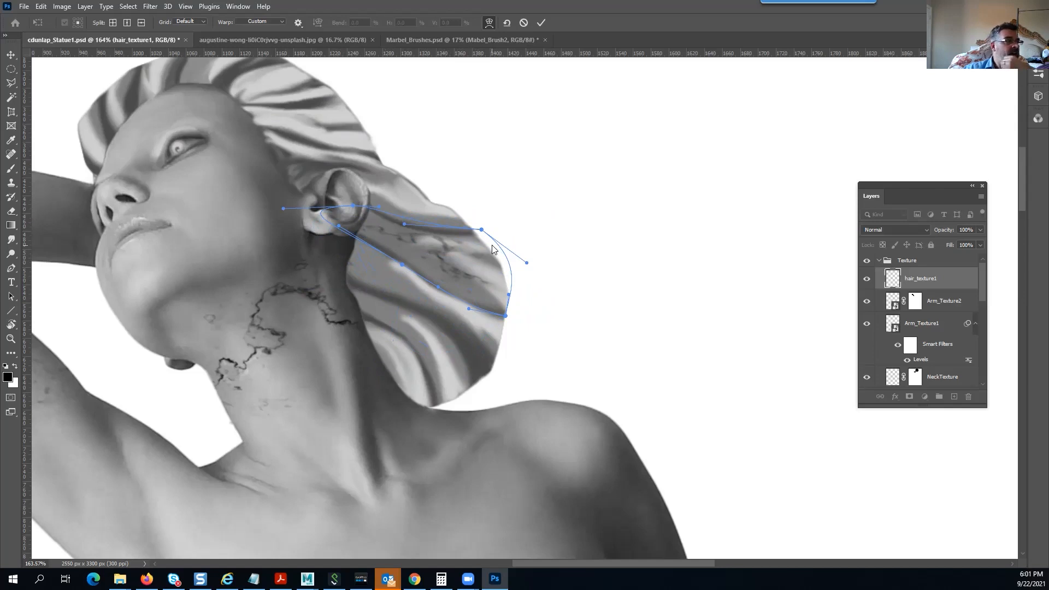
pyautogui.press('Return')
pyautogui.press('b')
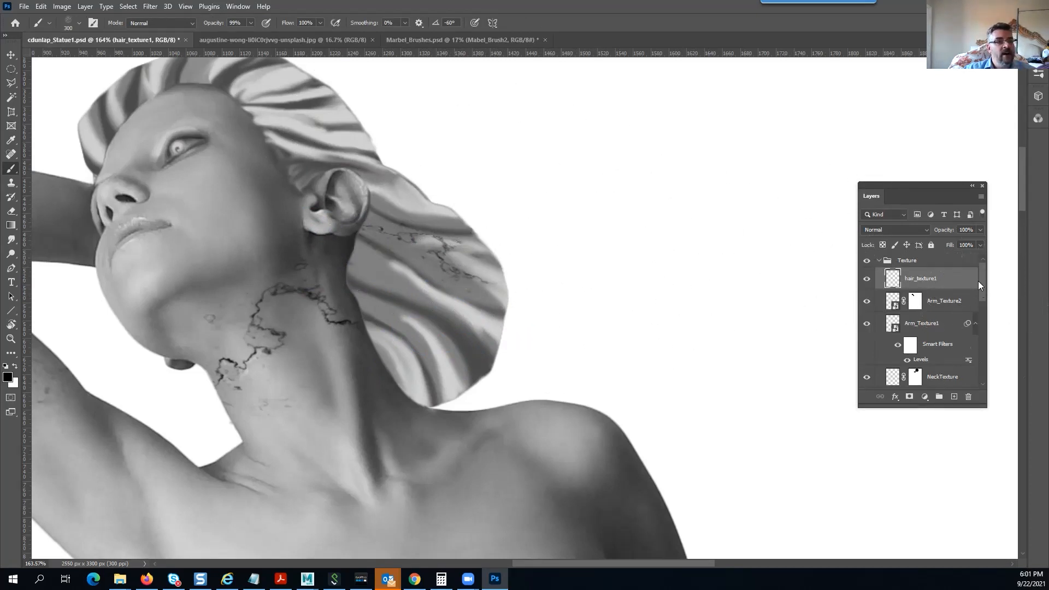
# Trim the hair_texture1 veins to the hair outline using the inverted outline of the hair's Base layer, and clear the selection
pyautogui.moveTo(979, 279); pyautogui.dragTo(978, 324)
pyautogui.keyDown('ctrl'); pyautogui.click(887, 312); pyautogui.keyUp('ctrl')
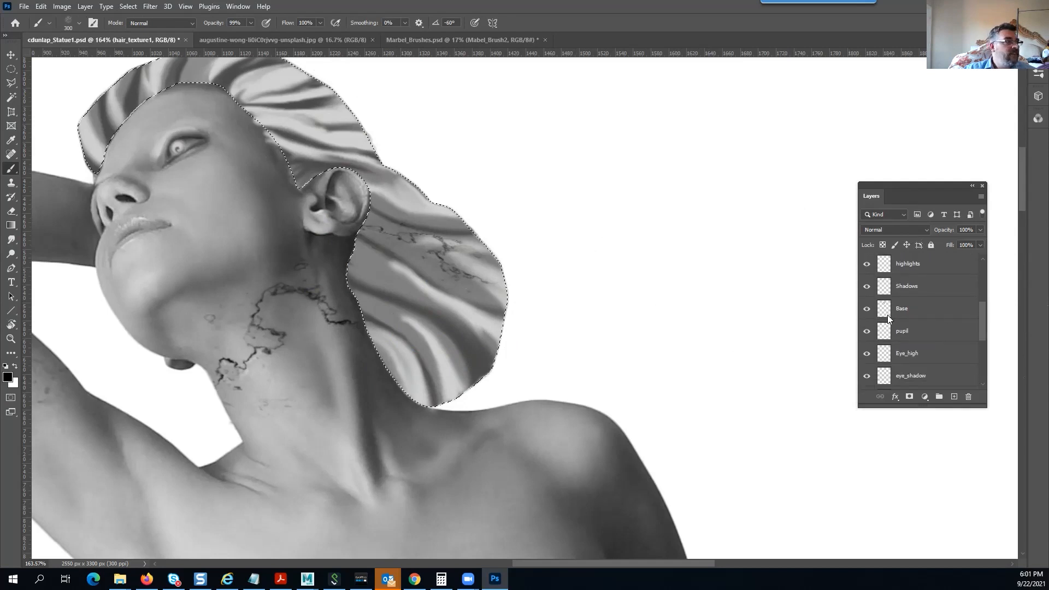
pyautogui.click(124, 8)
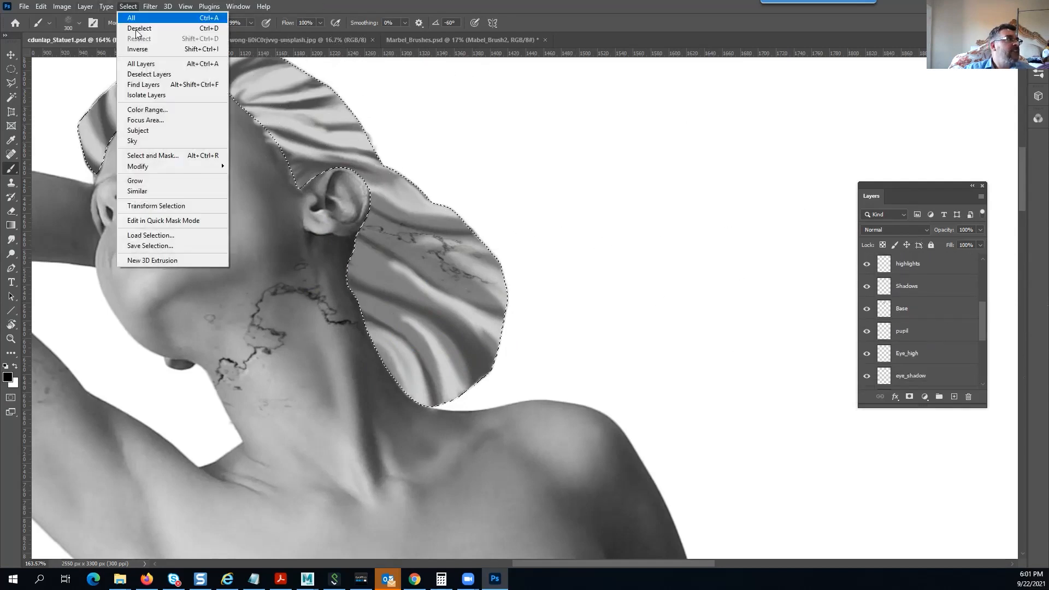
pyautogui.click(138, 50)
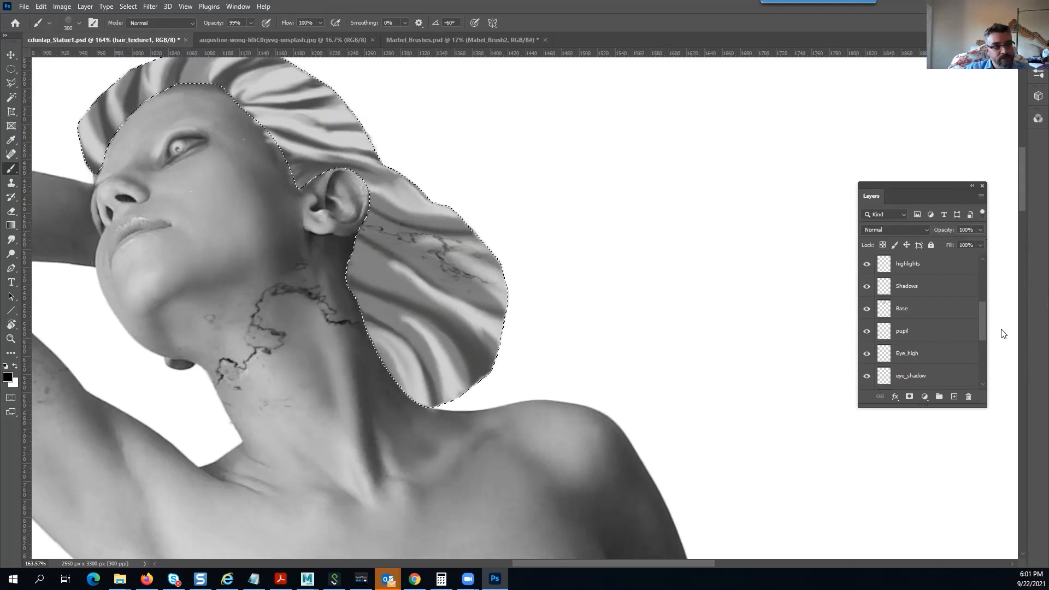
pyautogui.moveTo(984, 334); pyautogui.dragTo(992, 268)
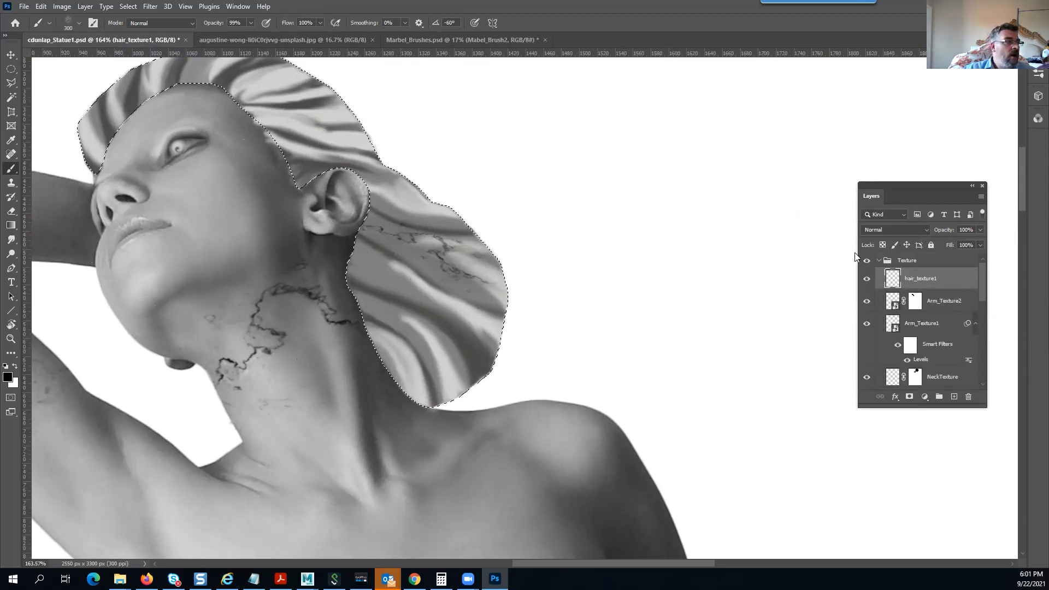
pyautogui.hotkey('ctrl', 'd')
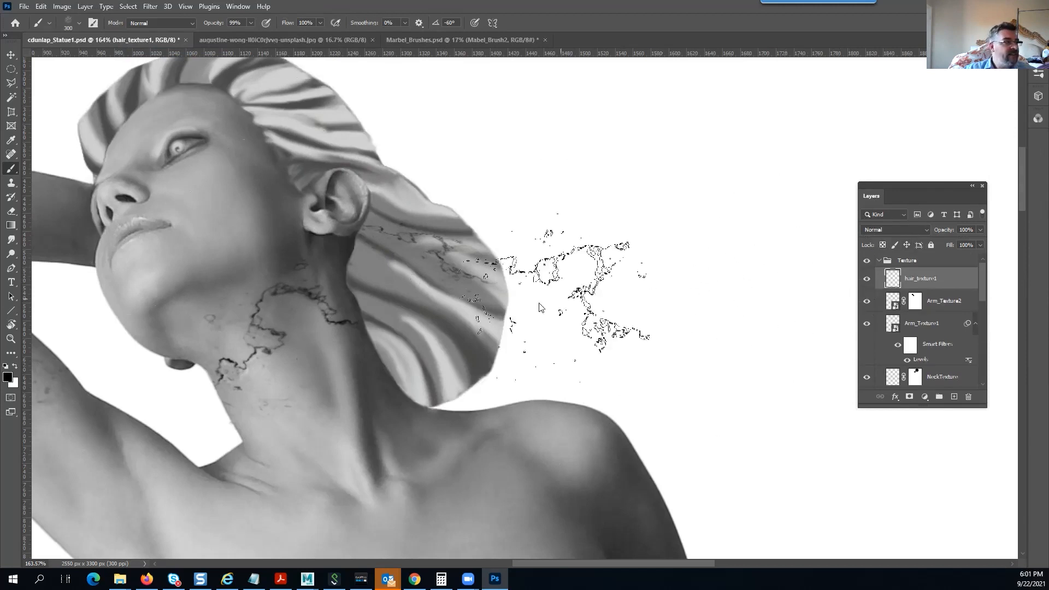
# Add a layer mask to hair_texture1 and set up a soft round brush at 90 px and 50% hardness for masking the veins
pyautogui.scroll(3, 547, 305)
pyautogui.moveTo(464, 223); pyautogui.dragTo(596, 323)
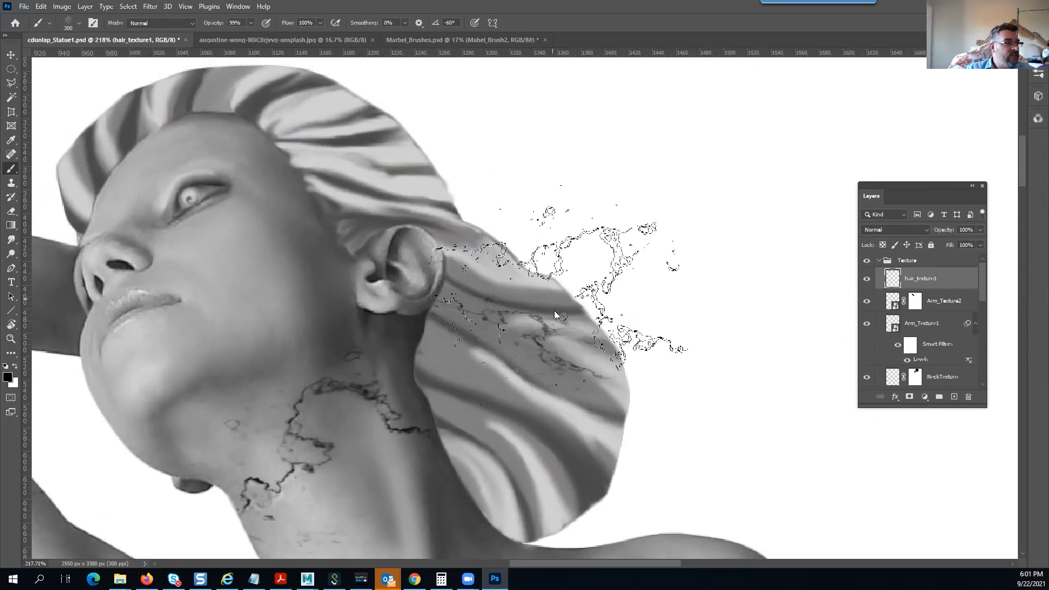
pyautogui.click(910, 397)
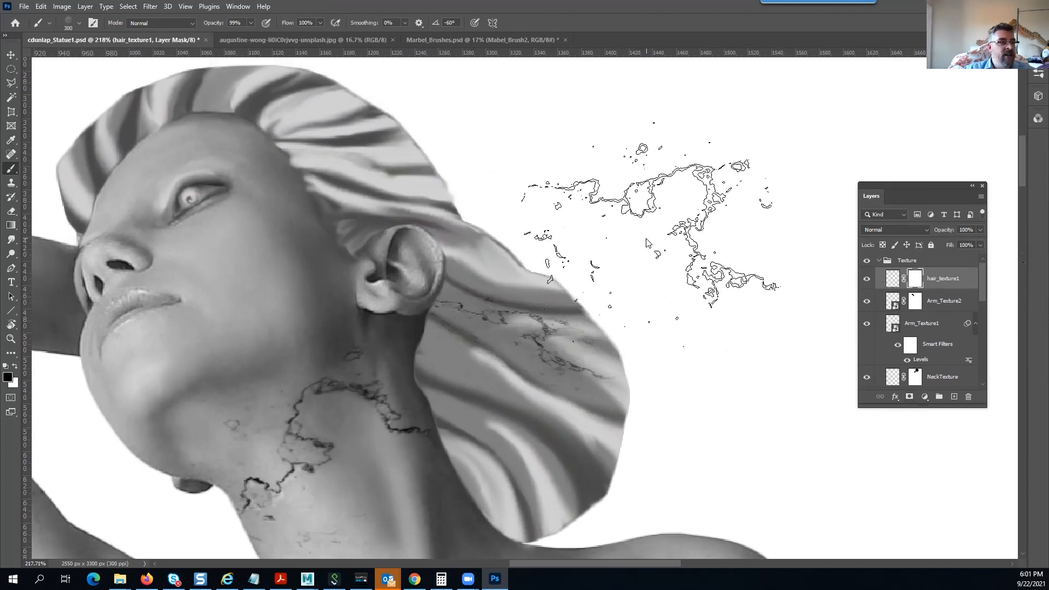
pyautogui.rightClick(646, 243)
pyautogui.click(689, 327)
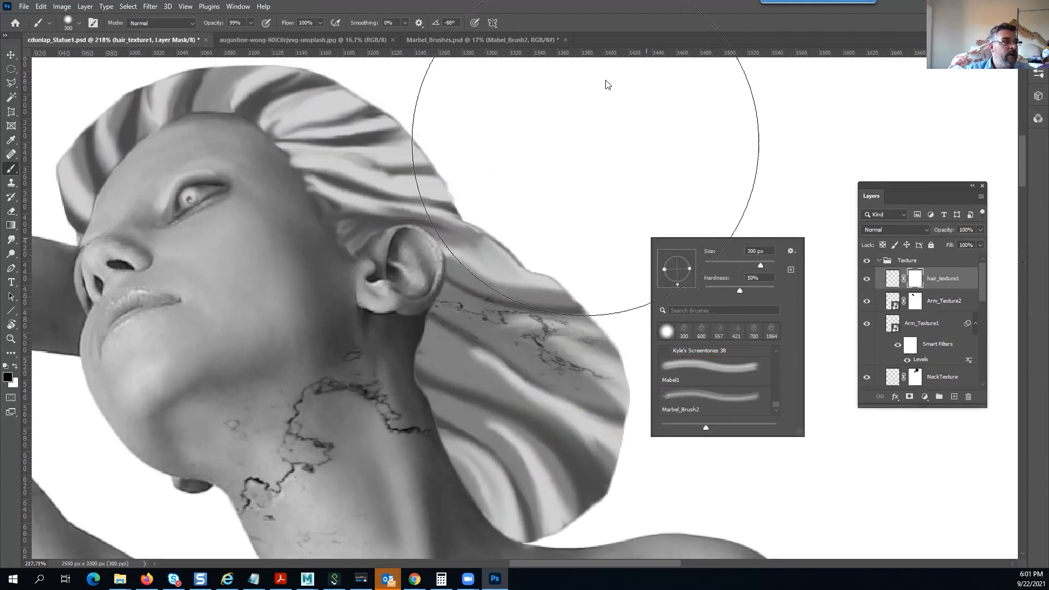
pyautogui.click(651, 6)
pyautogui.press('[')
pyautogui.press('[')
pyautogui.press('[')
pyautogui.press('[')
pyautogui.press('[')
pyautogui.press('[')
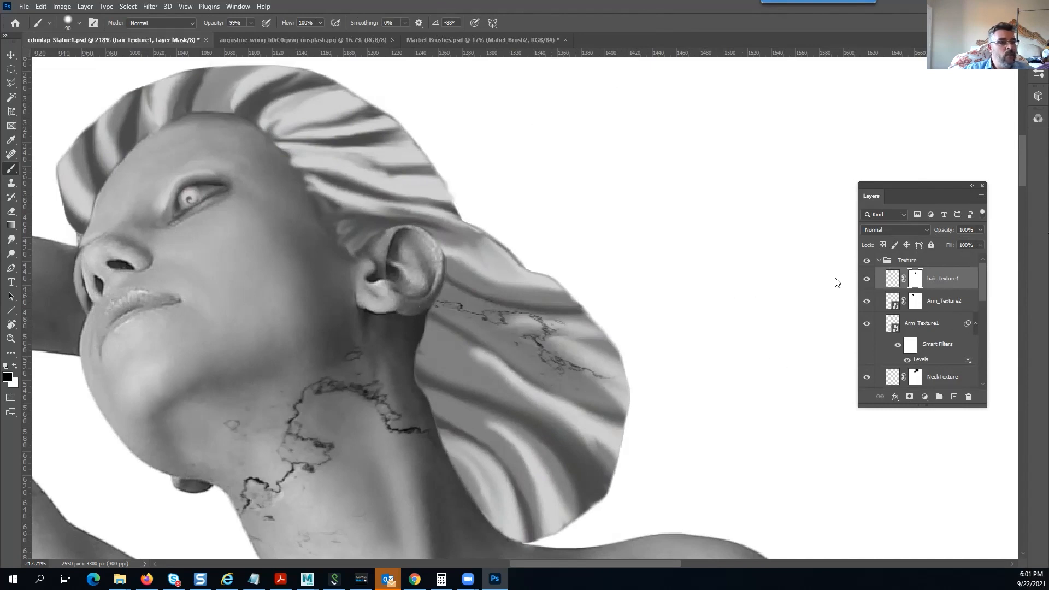
# Replace the hair_texture1 layer with a new empty layer in the Texture group and choose the Mabel1 brush
pyautogui.moveTo(943, 282); pyautogui.dragTo(969, 396)
pyautogui.click(954, 397)
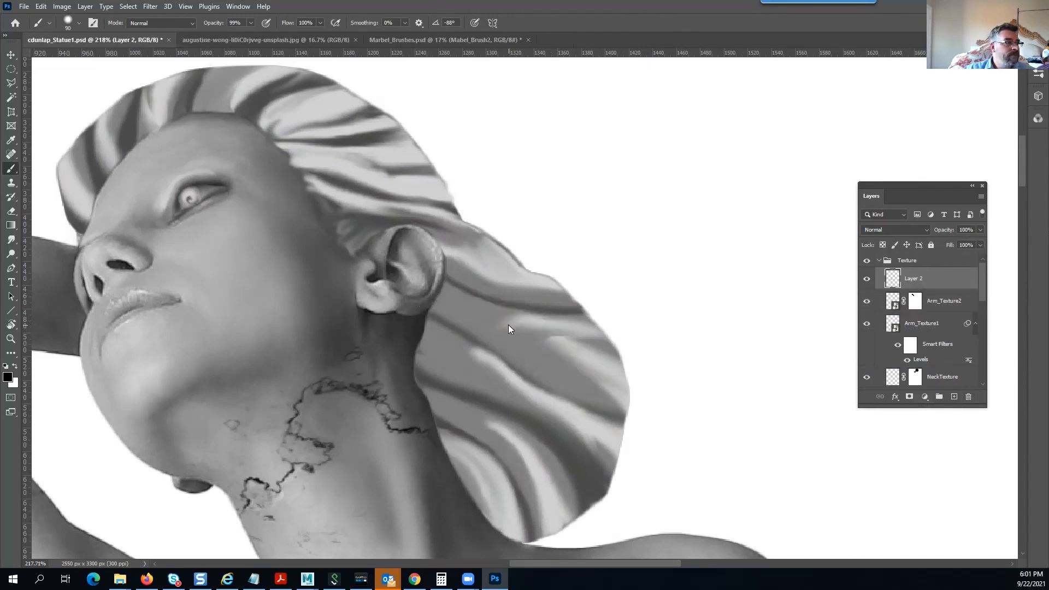
pyautogui.rightClick(513, 288)
pyautogui.click(540, 414)
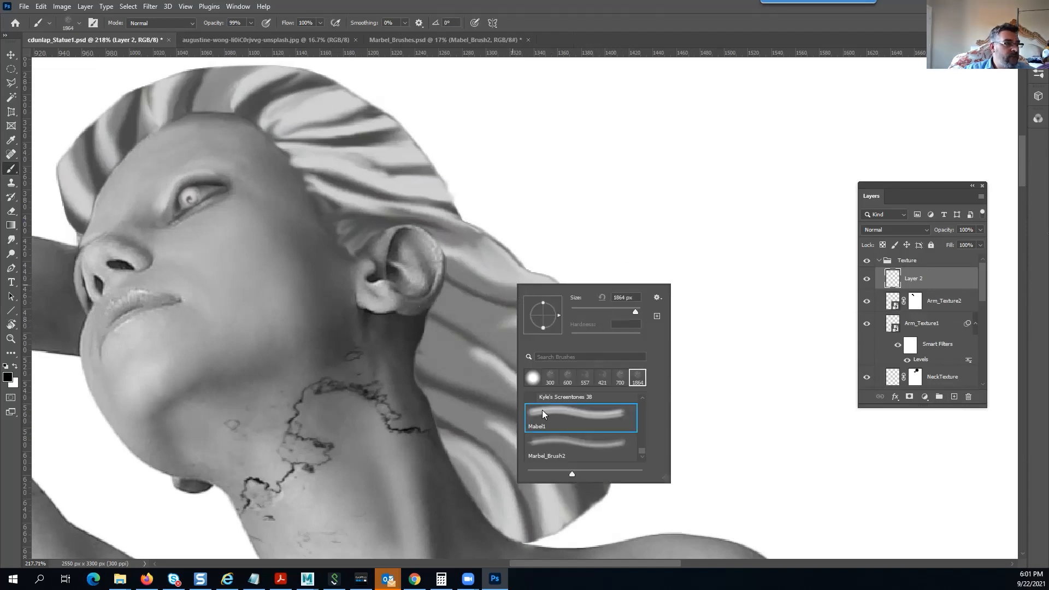
# Stamp the Mabel1 veins over the hair behind the ear at 800 px, undoing the oversized first stamp
pyautogui.click(476, 295)
pyautogui.hotkey('ctrl', 'z')
pyautogui.press('[')
pyautogui.press('[')
pyautogui.press('[')
pyautogui.press('[')
pyautogui.press('[')
pyautogui.press('[')
pyautogui.press('[')
pyautogui.press('[')
pyautogui.press('[')
pyautogui.press('[')
pyautogui.press('[')
pyautogui.press('[')
pyautogui.press('[')
pyautogui.press('[')
pyautogui.press('[')
pyautogui.press('[')
pyautogui.press('[')
pyautogui.press('[')
pyautogui.press('[')
pyautogui.press('[')
pyautogui.press(']')
pyautogui.press(']')
pyautogui.press(']')
pyautogui.press(']')
pyautogui.press(']')
pyautogui.press(']')
pyautogui.press(']')
pyautogui.press(']')
pyautogui.press(']')
pyautogui.press(']')
pyautogui.press(']')
pyautogui.press(']')
pyautogui.click(583, 372)
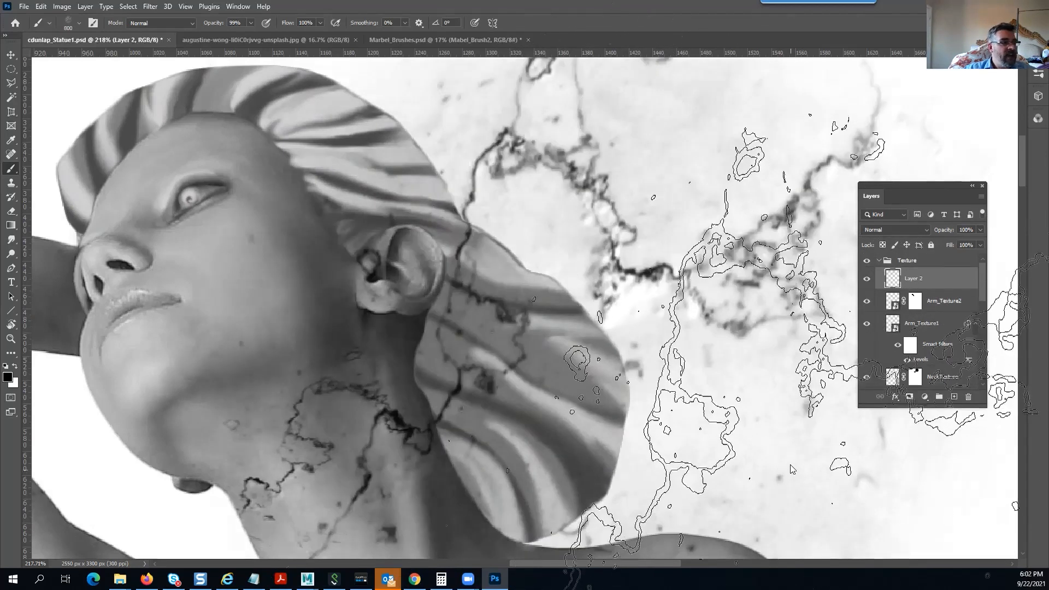
pyautogui.click(678, 376)
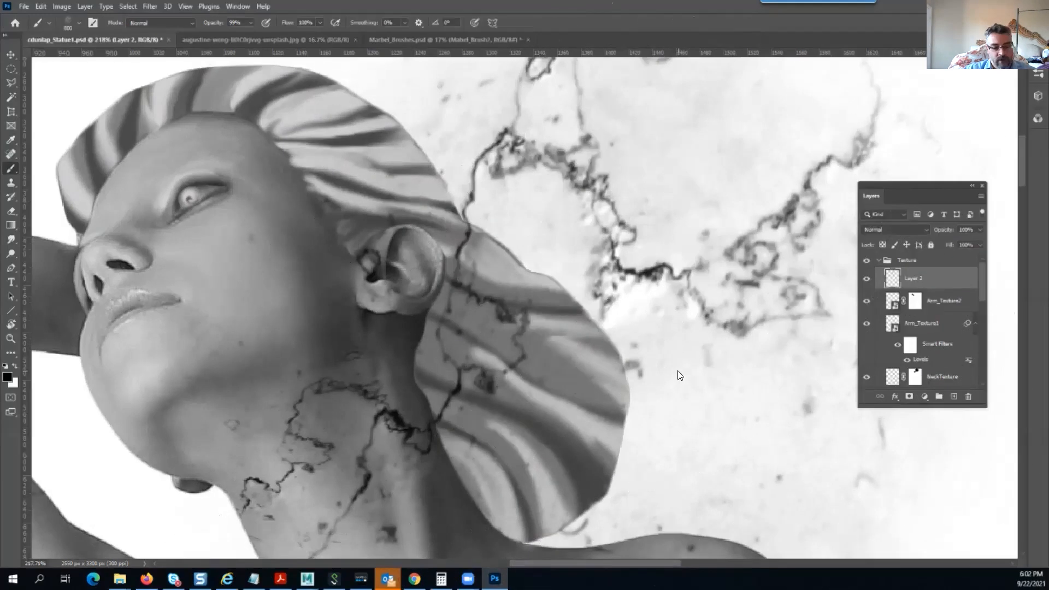
# Warp the newly stamped veins, pulling the two upper corners inward and lowering the upper edge toward the hair
pyautogui.hotkey('ctrl', 't')
pyautogui.scroll(-4, 698, 347)
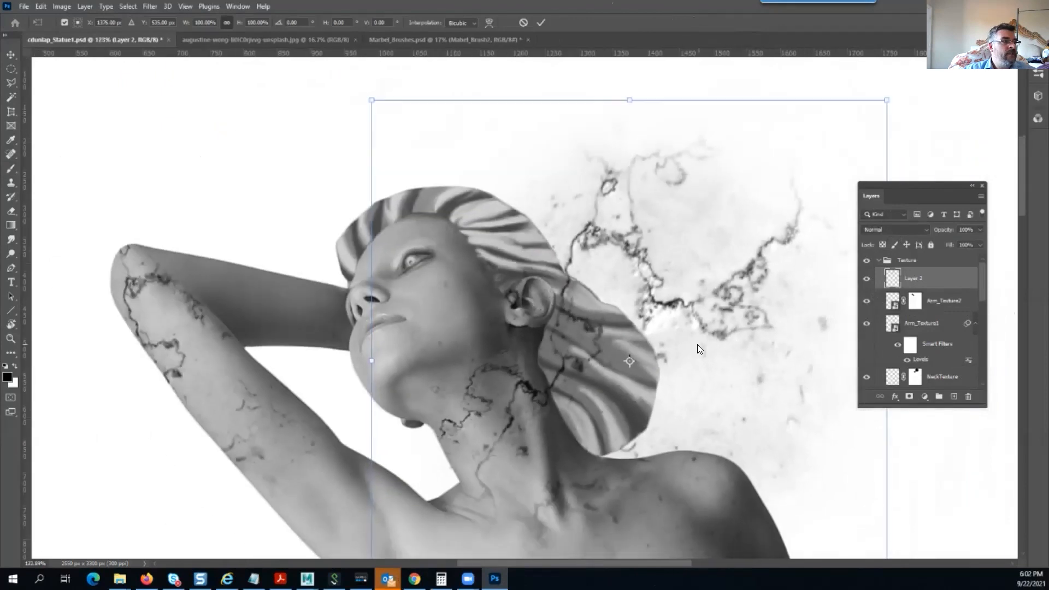
pyautogui.rightClick(405, 152)
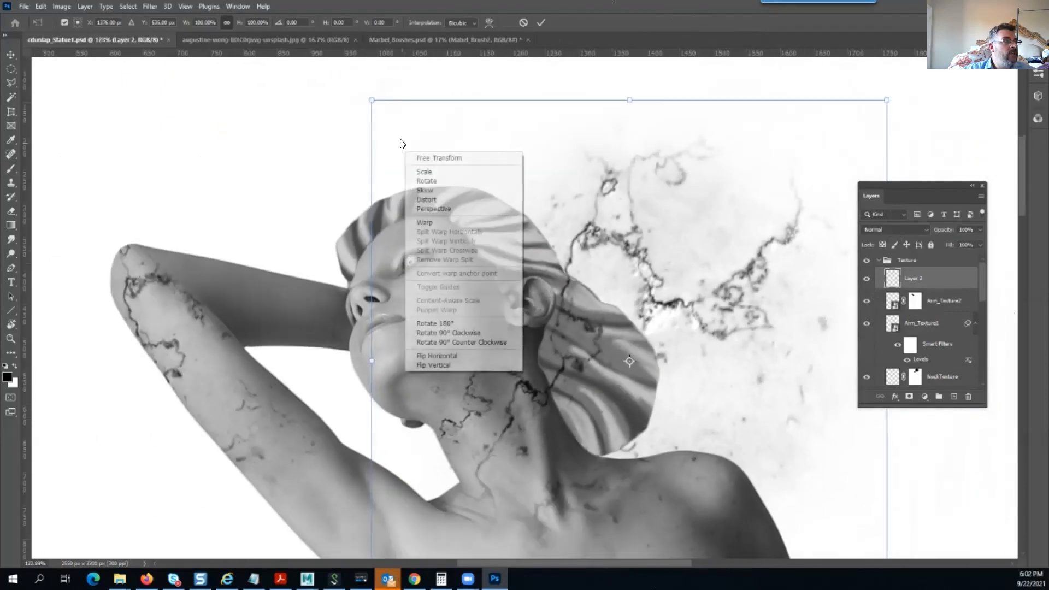
pyautogui.click(418, 223)
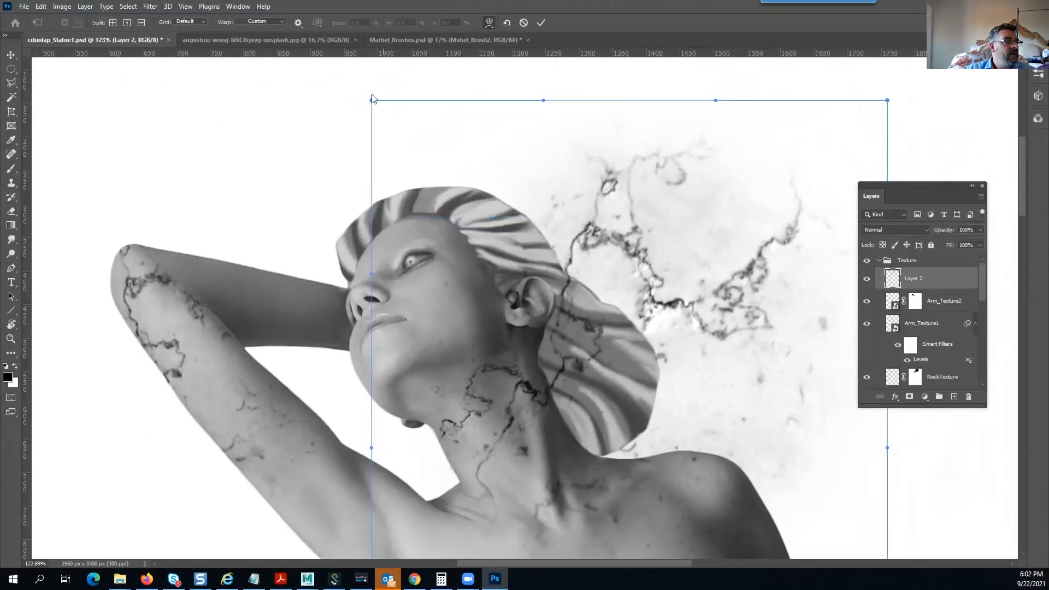
pyautogui.moveTo(371, 101); pyautogui.dragTo(453, 207)
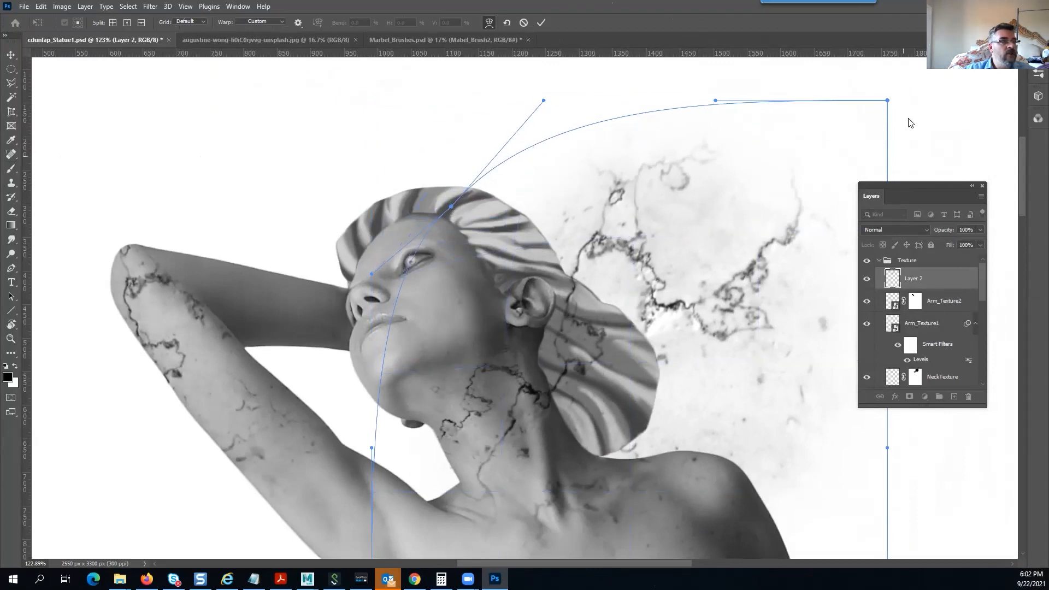
pyautogui.moveTo(888, 101); pyautogui.dragTo(772, 245)
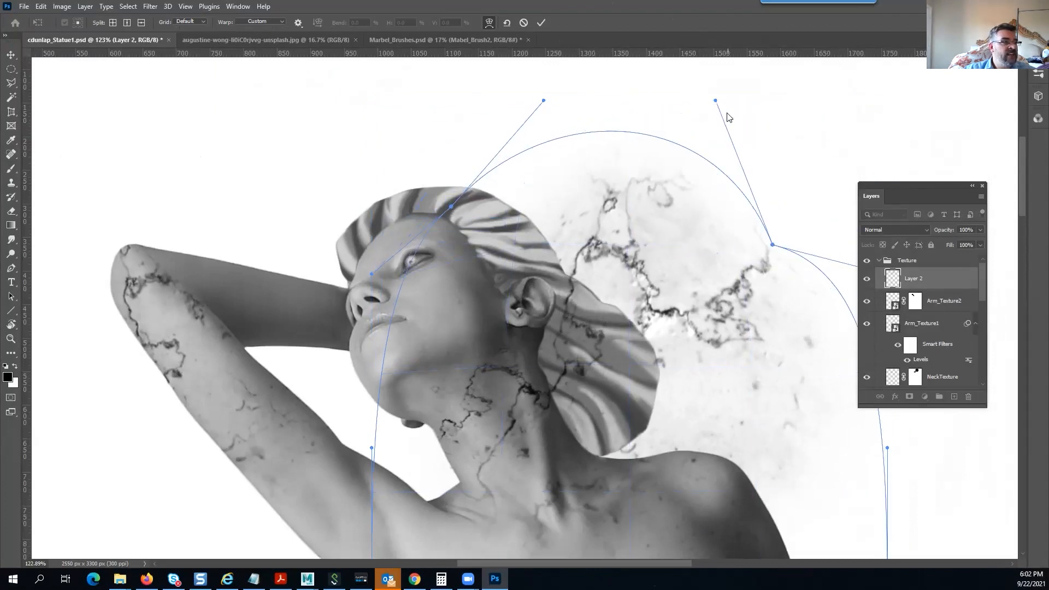
pyautogui.moveTo(716, 101); pyautogui.dragTo(615, 241)
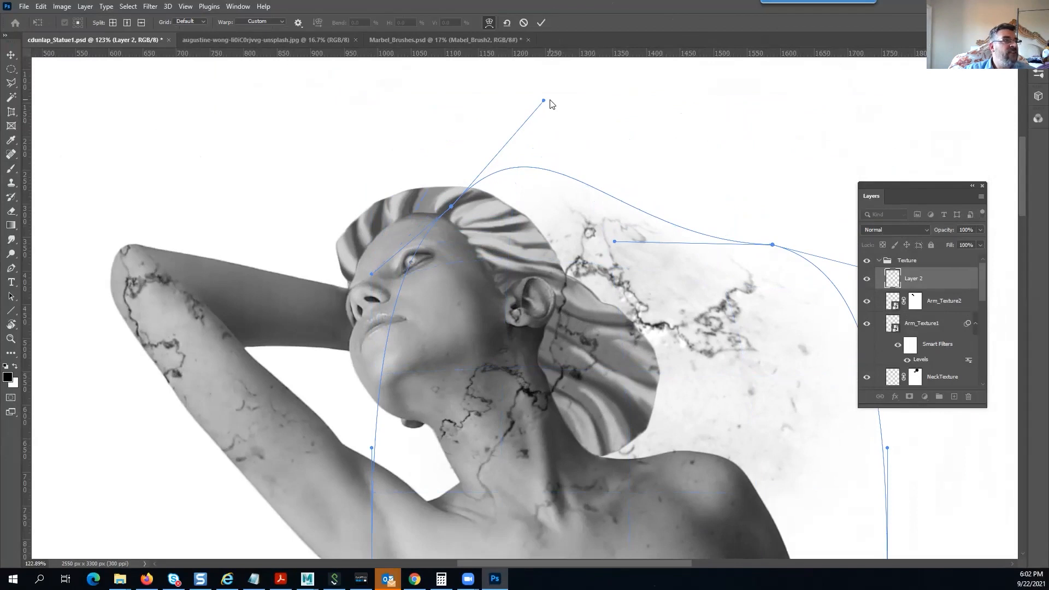
pyautogui.moveTo(543, 102); pyautogui.dragTo(579, 244)
# Pull the warp's lower corners up to the neck and shoulder, and straighten the lower edge and face-side curve
pyautogui.scroll(-5, 501, 443)
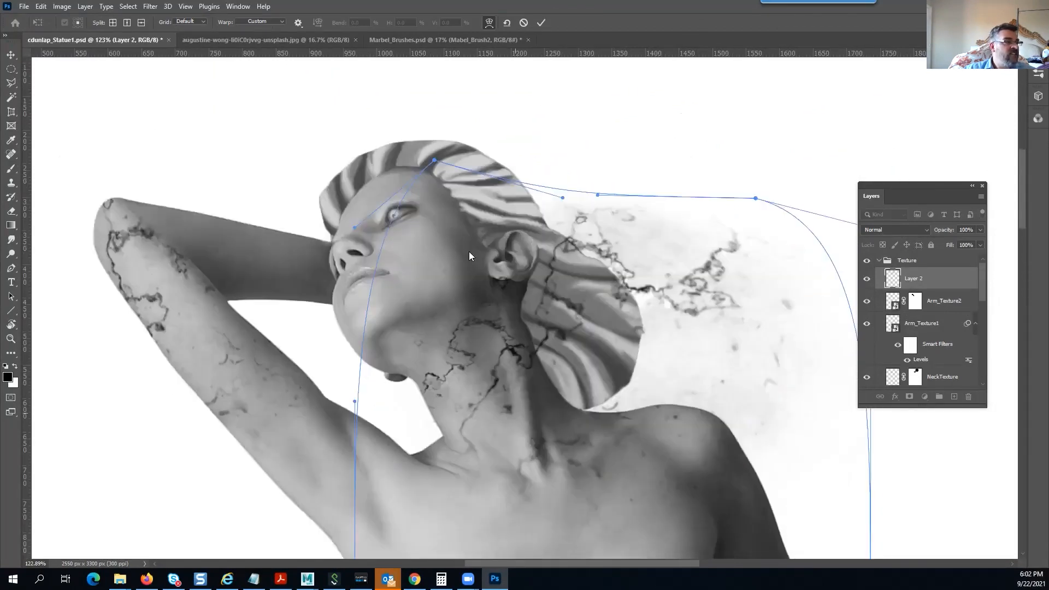
pyautogui.moveTo(320, 477); pyautogui.dragTo(432, 287)
pyautogui.moveTo(834, 479); pyautogui.dragTo(661, 374)
pyautogui.moveTo(663, 479); pyautogui.dragTo(546, 323)
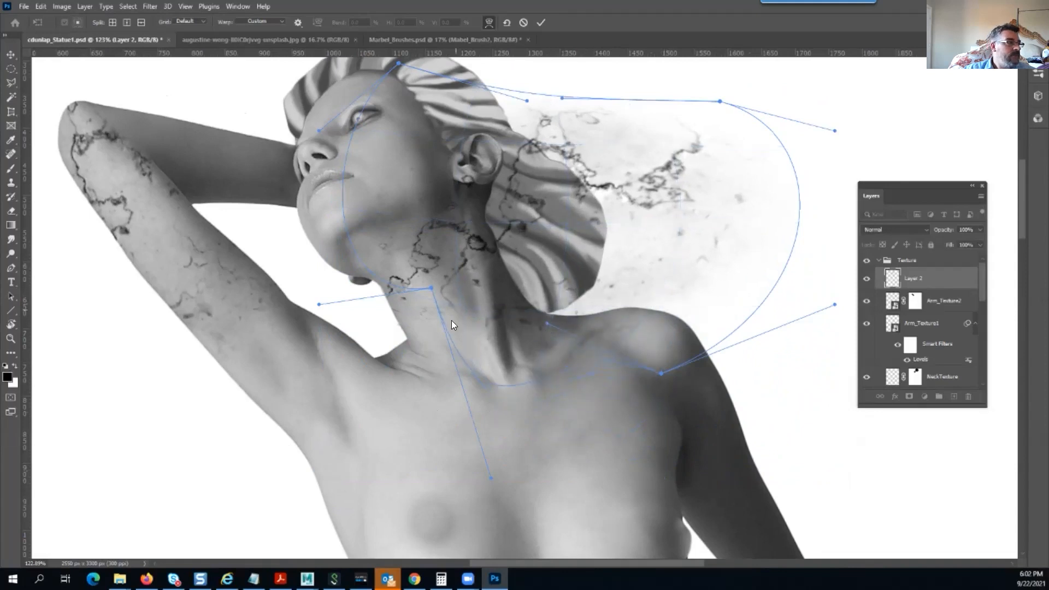
pyautogui.moveTo(490, 479); pyautogui.dragTo(508, 320)
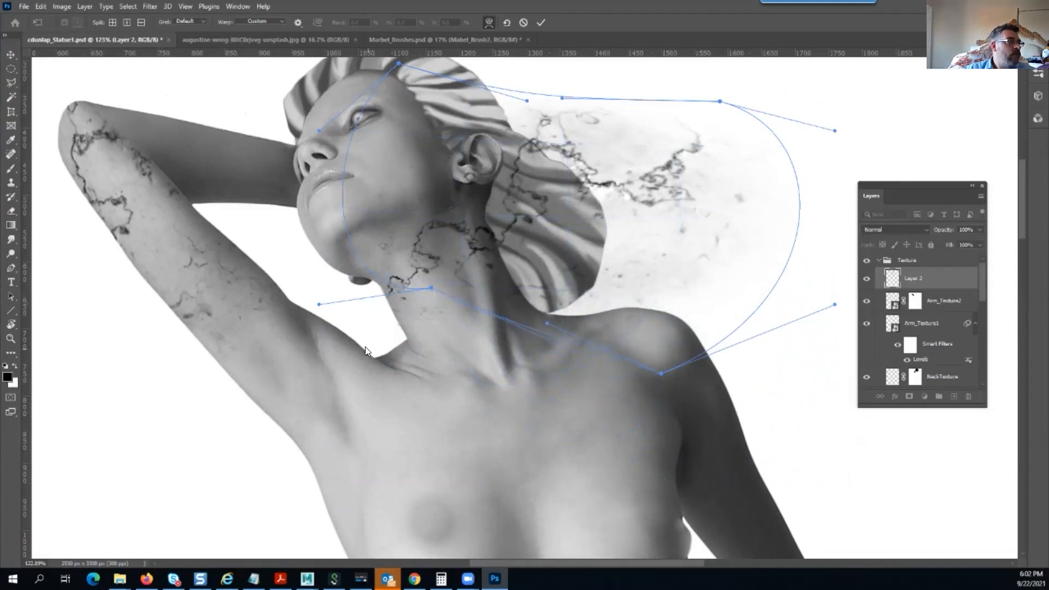
pyautogui.moveTo(320, 304); pyautogui.dragTo(376, 242)
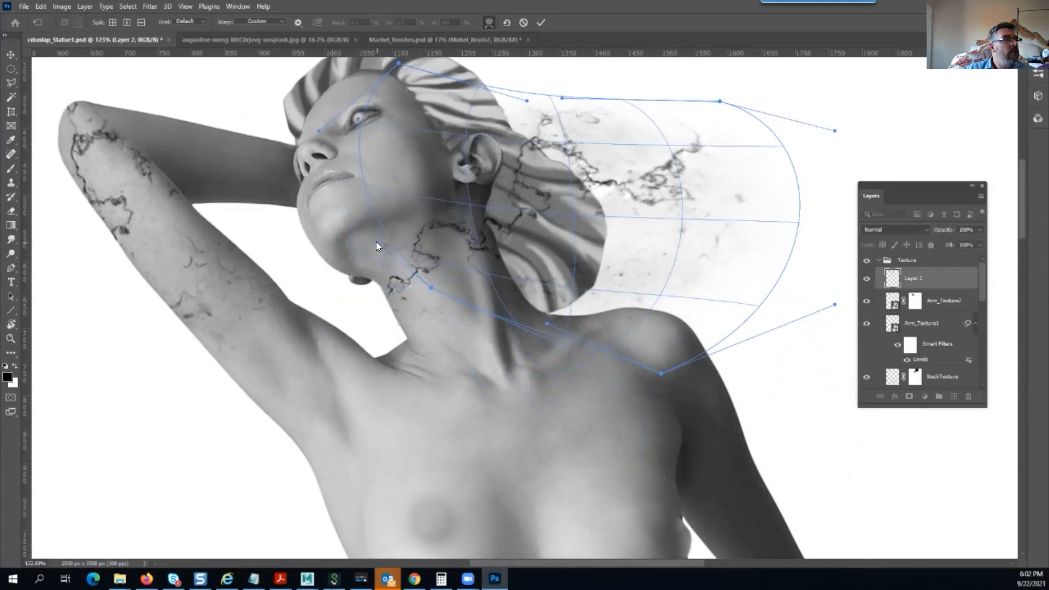
# Draw the warp's upper corners in from the forehead and background, raise the shoulder corner, and bend the upper edge along the hair
pyautogui.moveTo(395, 64); pyautogui.dragTo(428, 83)
pyautogui.moveTo(444, 103); pyautogui.dragTo(444, 103)
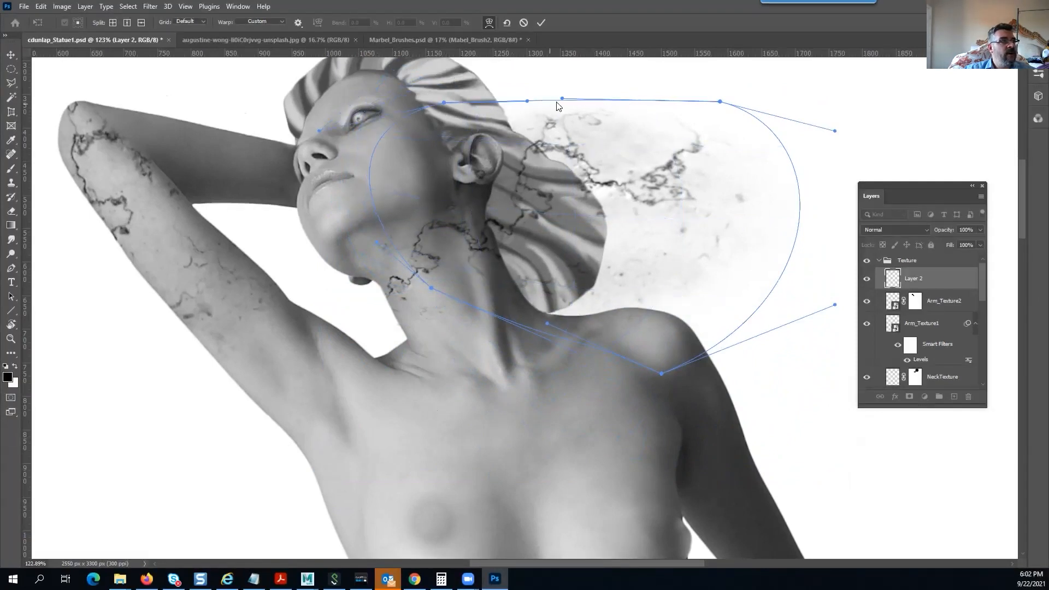
pyautogui.moveTo(720, 101); pyautogui.dragTo(669, 139)
pyautogui.moveTo(661, 377); pyautogui.dragTo(655, 309)
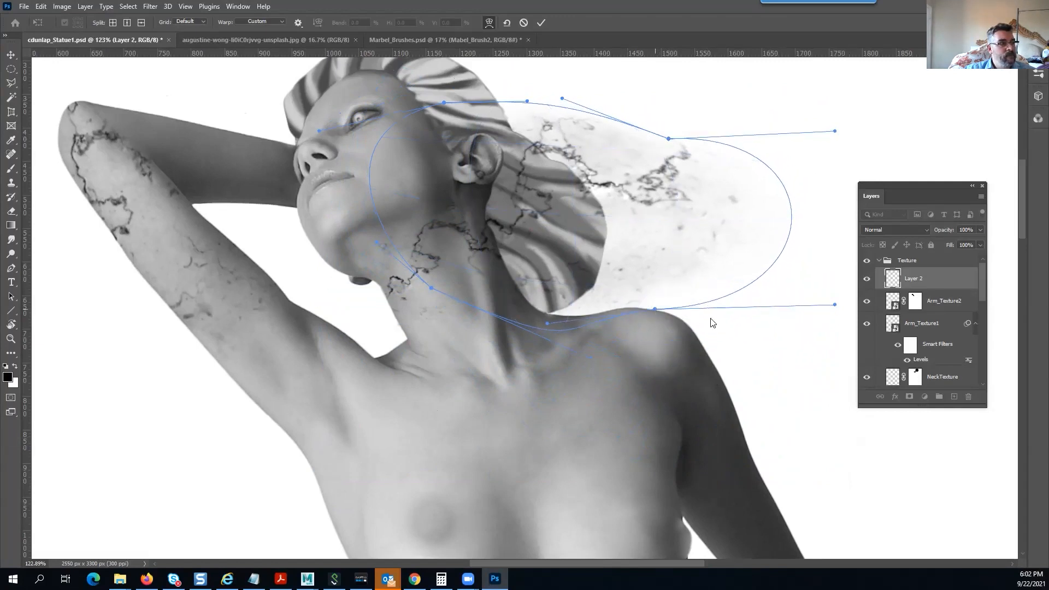
pyautogui.moveTo(671, 141); pyautogui.dragTo(621, 180)
pyautogui.moveTo(564, 99); pyautogui.dragTo(523, 160)
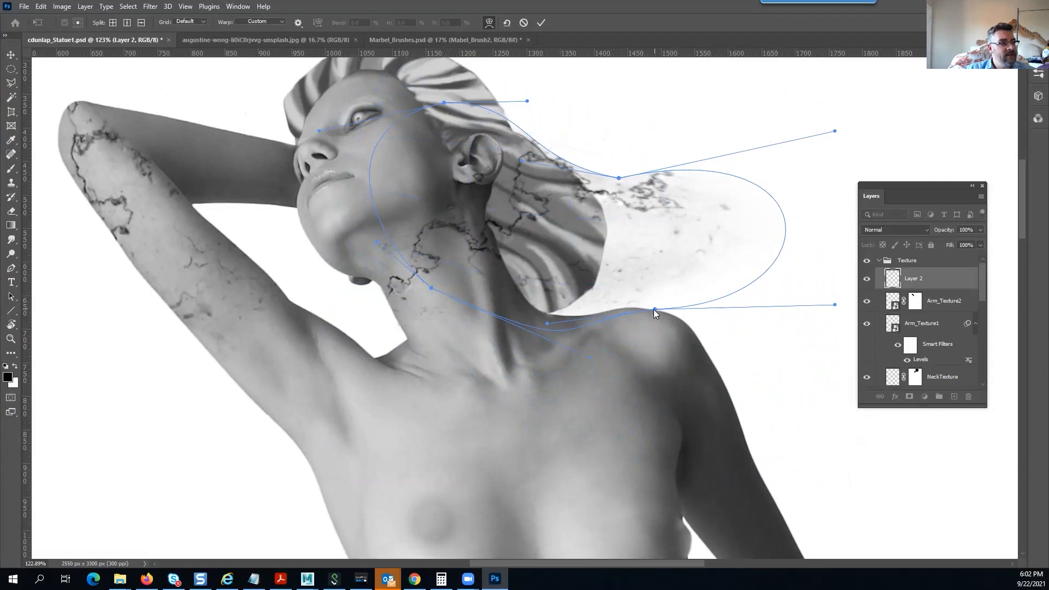
# Pull the warp's outer edge in to the back of the hair, tighten the corners over the face and neck, and apply the warp
pyautogui.moveTo(655, 310); pyautogui.dragTo(580, 280)
pyautogui.moveTo(835, 305); pyautogui.dragTo(645, 229)
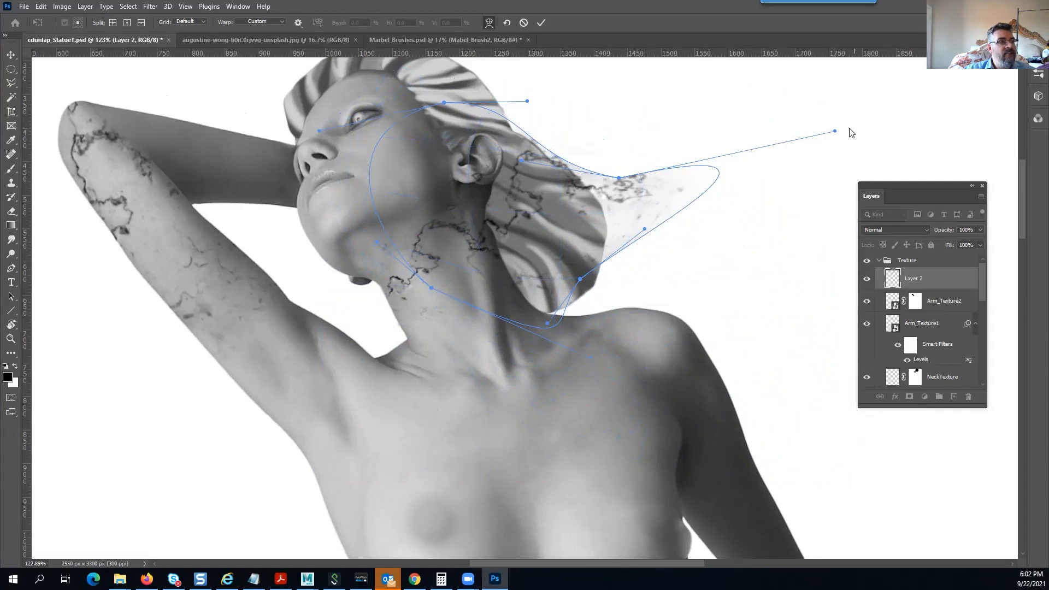
pyautogui.moveTo(832, 133); pyautogui.dragTo(639, 237)
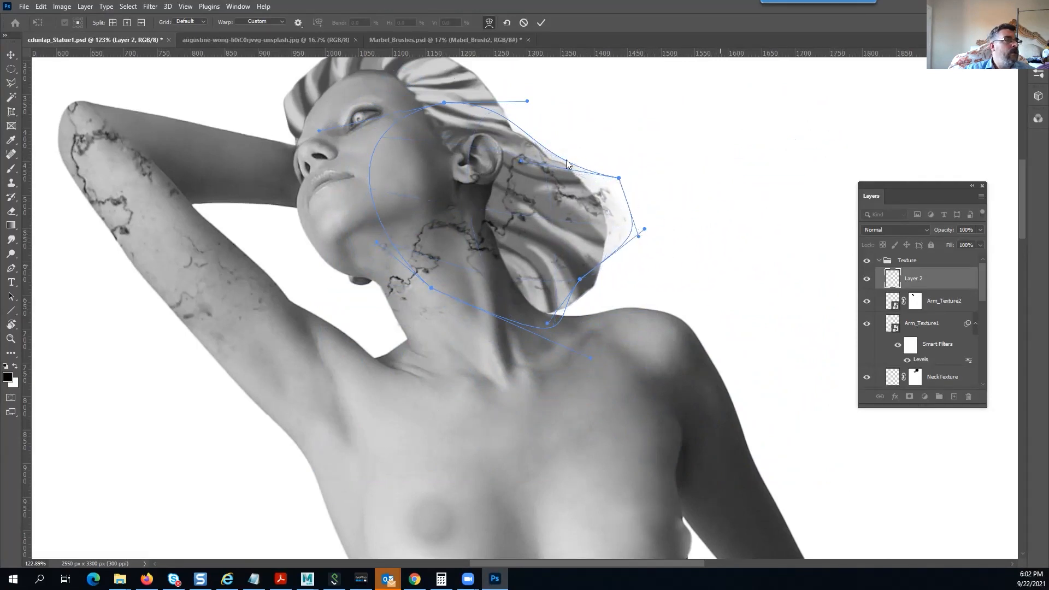
pyautogui.moveTo(444, 102); pyautogui.dragTo(432, 126)
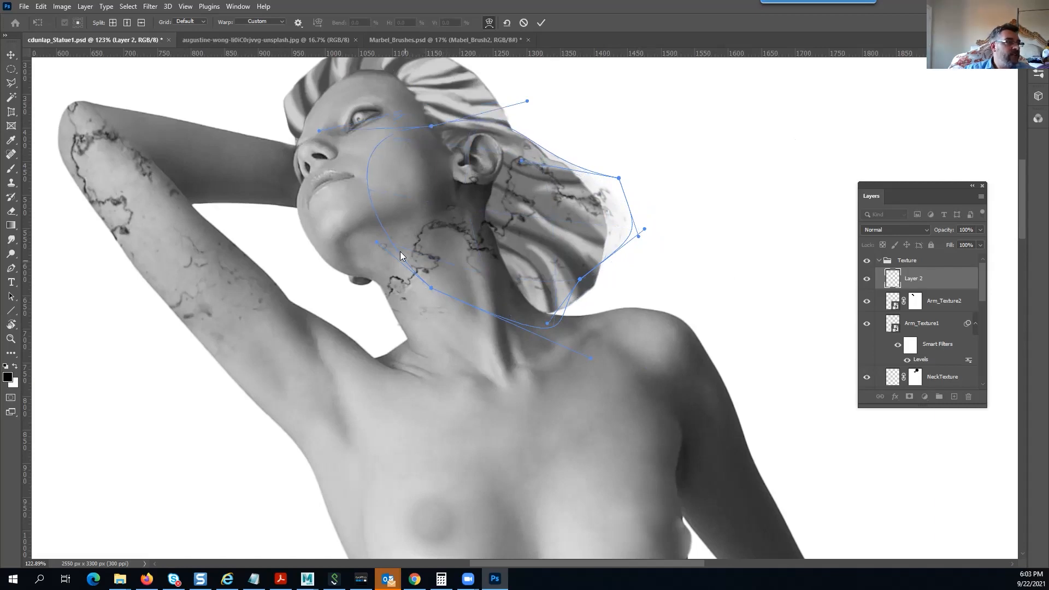
pyautogui.moveTo(429, 289); pyautogui.dragTo(373, 191)
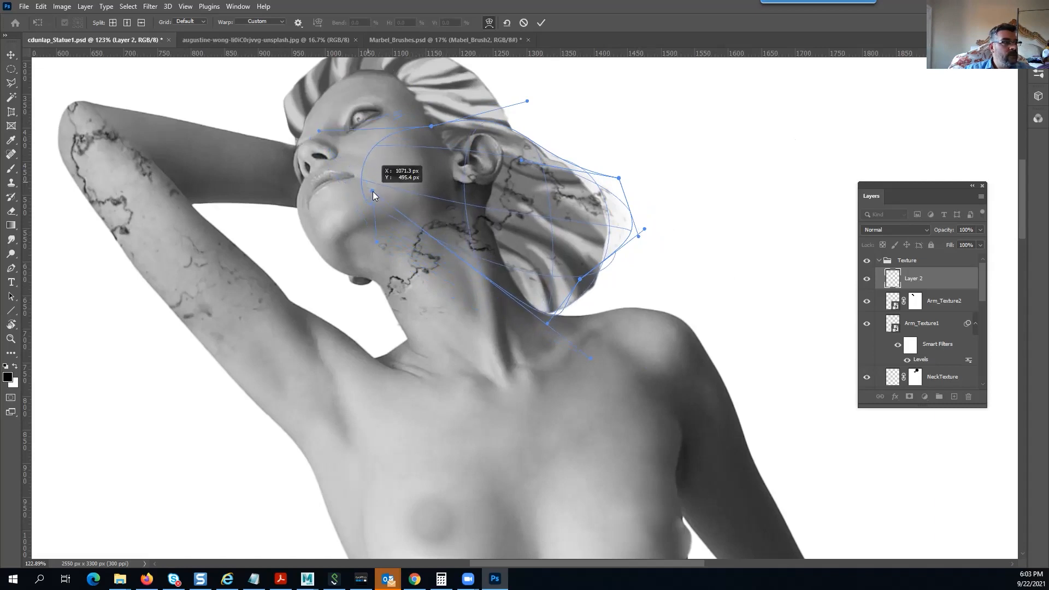
pyautogui.press('Return')
pyautogui.press('b')
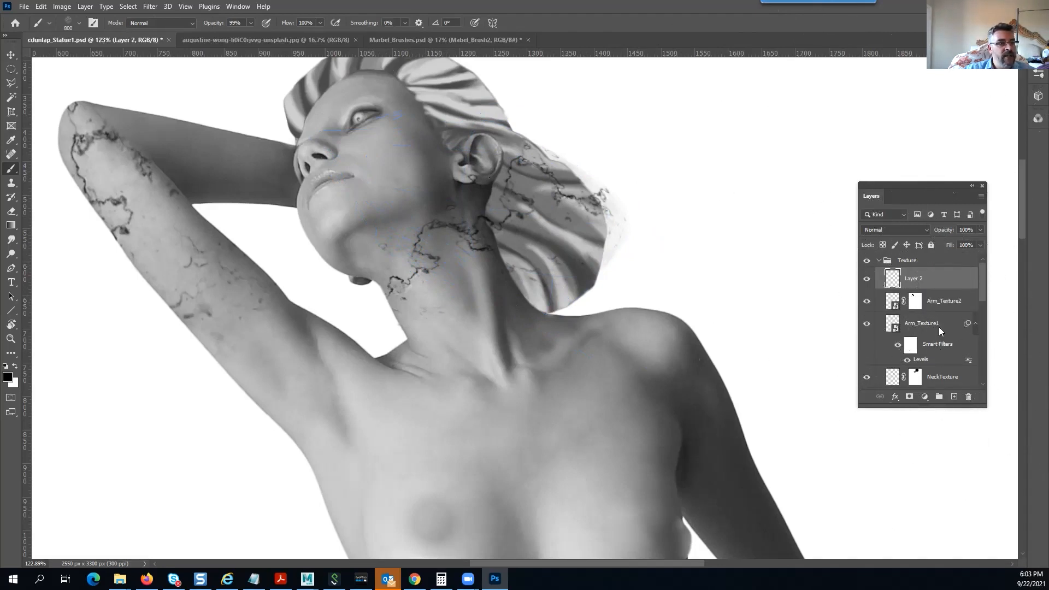
# Select everything outside the hair from its Base layer outline and delete the new veins that spill past the hair
pyautogui.scroll(-4, 943, 333)
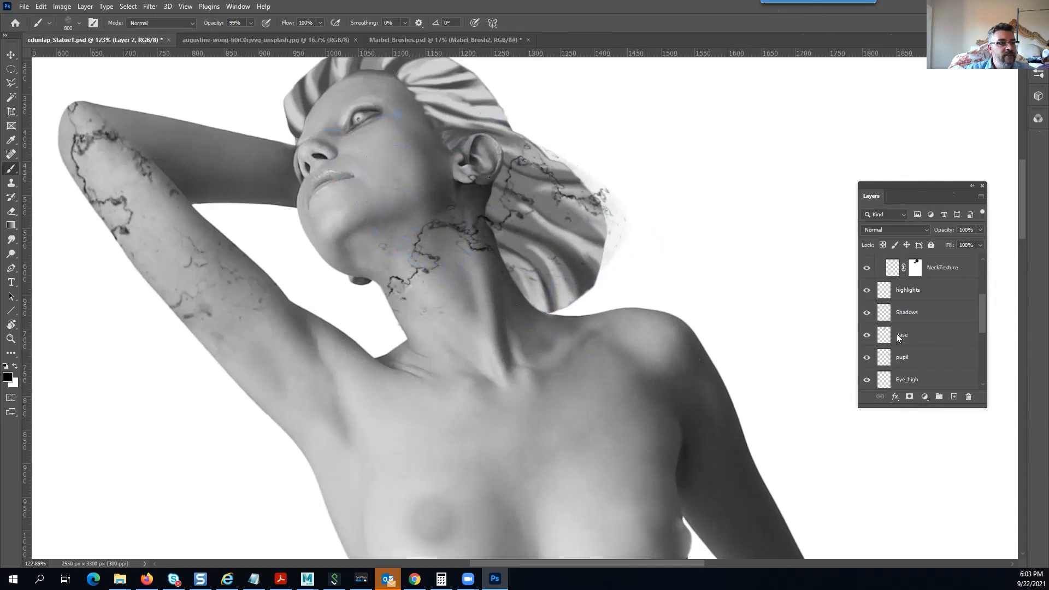
pyautogui.keyDown('ctrl'); pyautogui.click(886, 335); pyautogui.keyUp('ctrl')
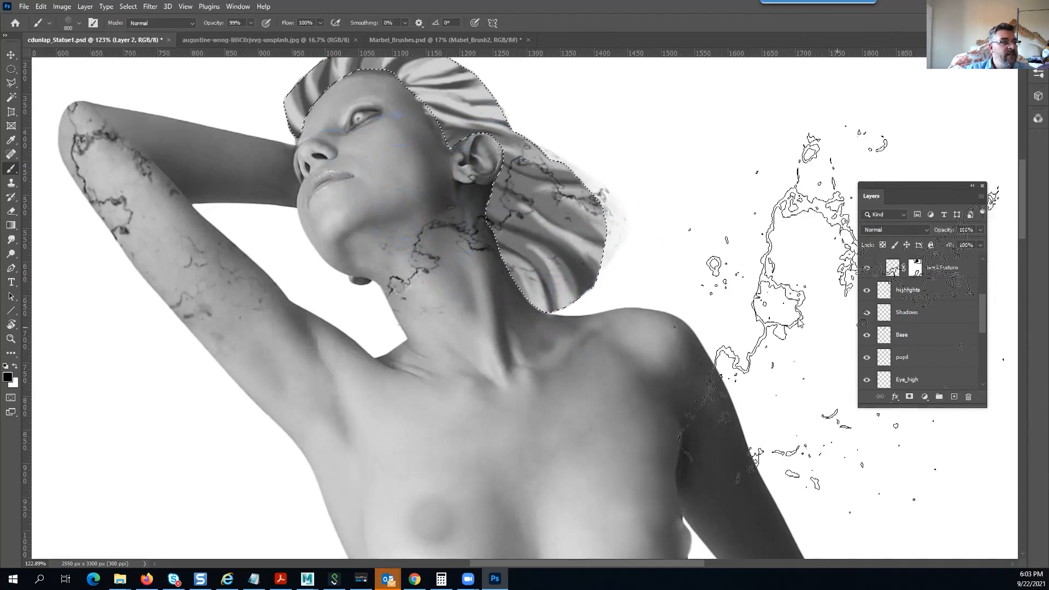
pyautogui.click(127, 7)
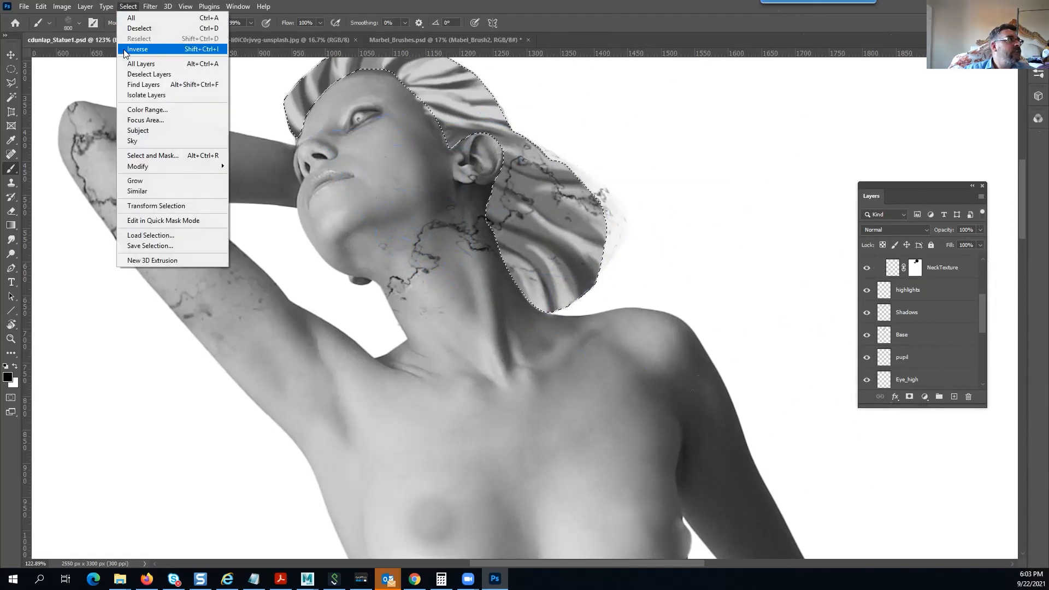
pyautogui.click(139, 44)
pyautogui.press('Delete')
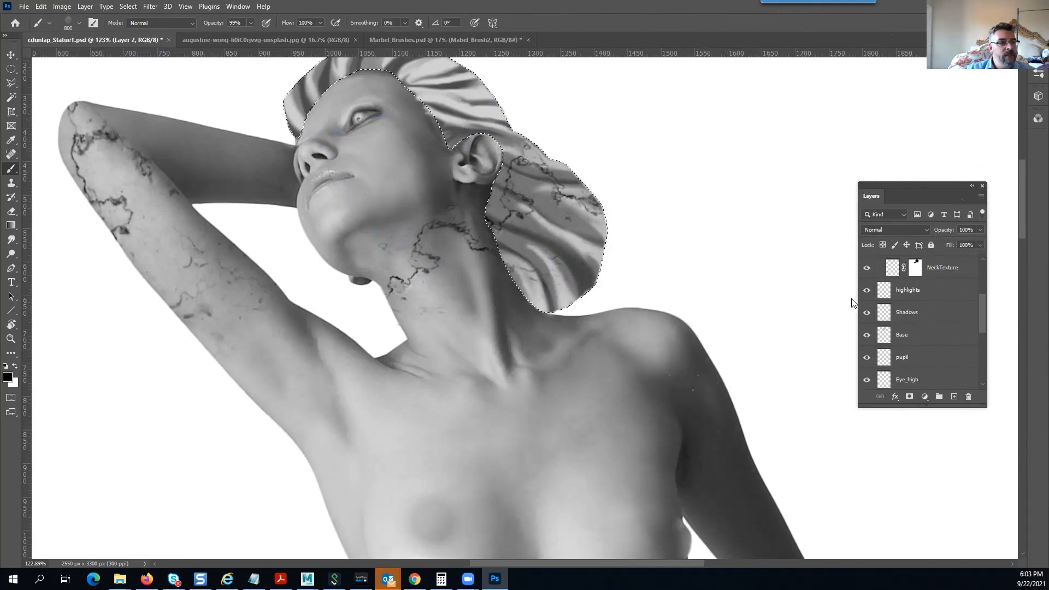
# Convert Layer 2, which holds the hair's new veins, to a smart object
pyautogui.moveTo(983, 303); pyautogui.dragTo(977, 242)
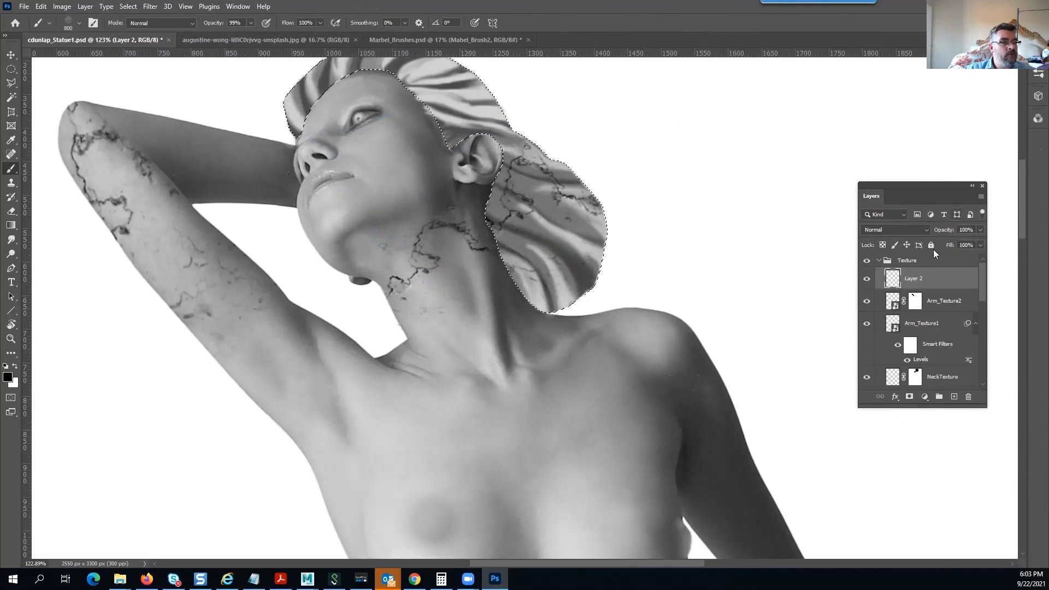
pyautogui.rightClick(927, 280)
pyautogui.click(820, 272)
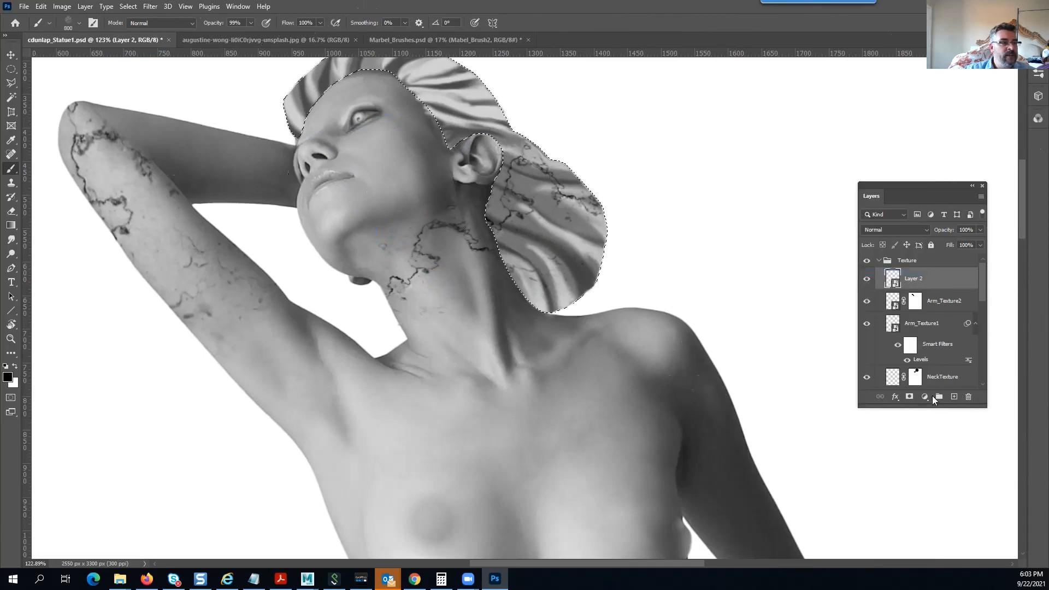
pyautogui.click(910, 396)
pyautogui.press('[')
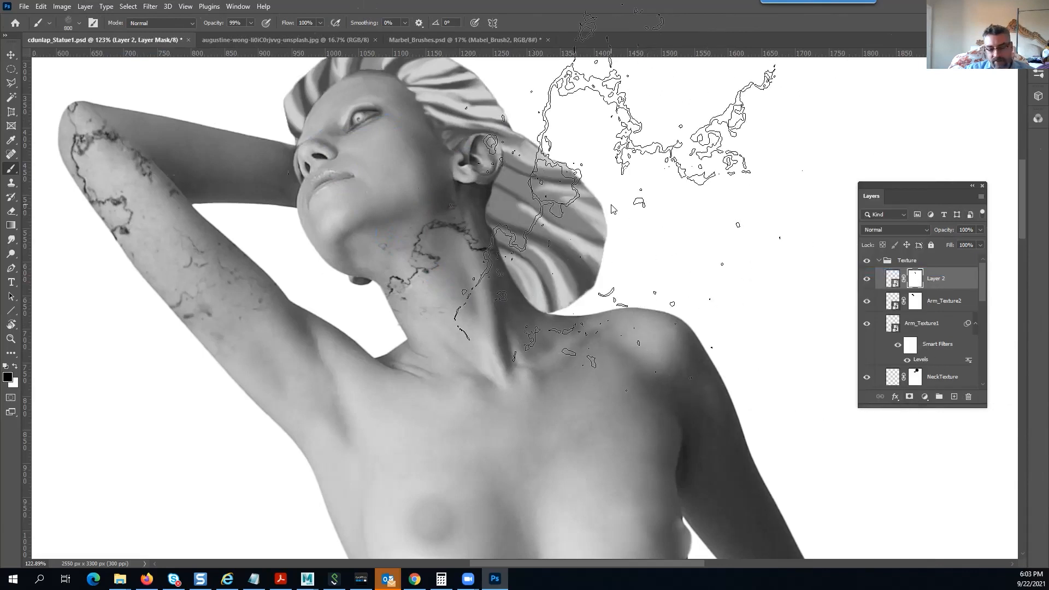
pyautogui.press('[')
pyautogui.press('[')
pyautogui.press('[')
pyautogui.press('[')
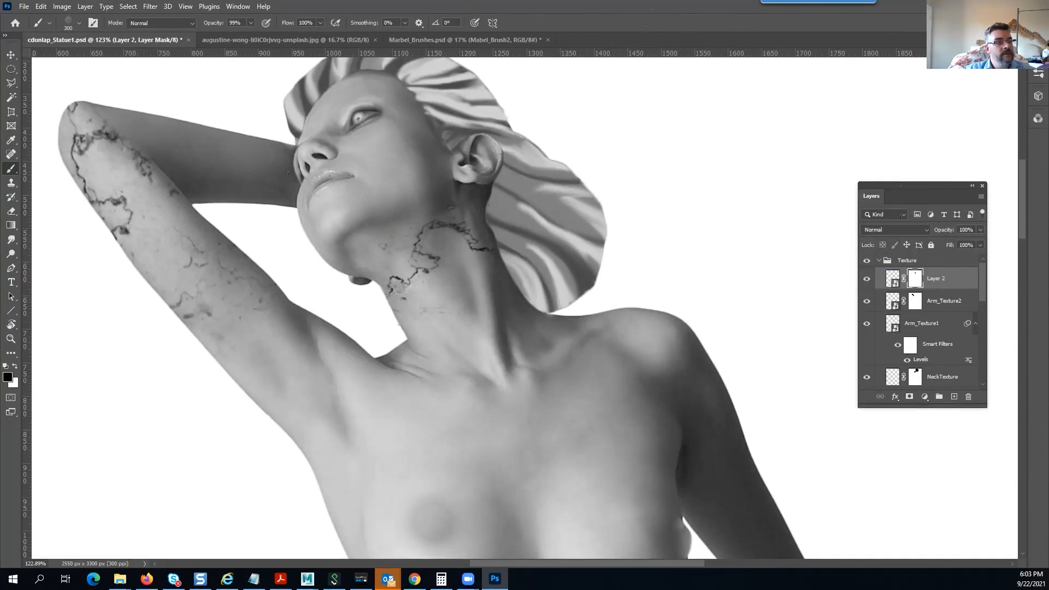
pyautogui.hotkey('ctrl', 'z')
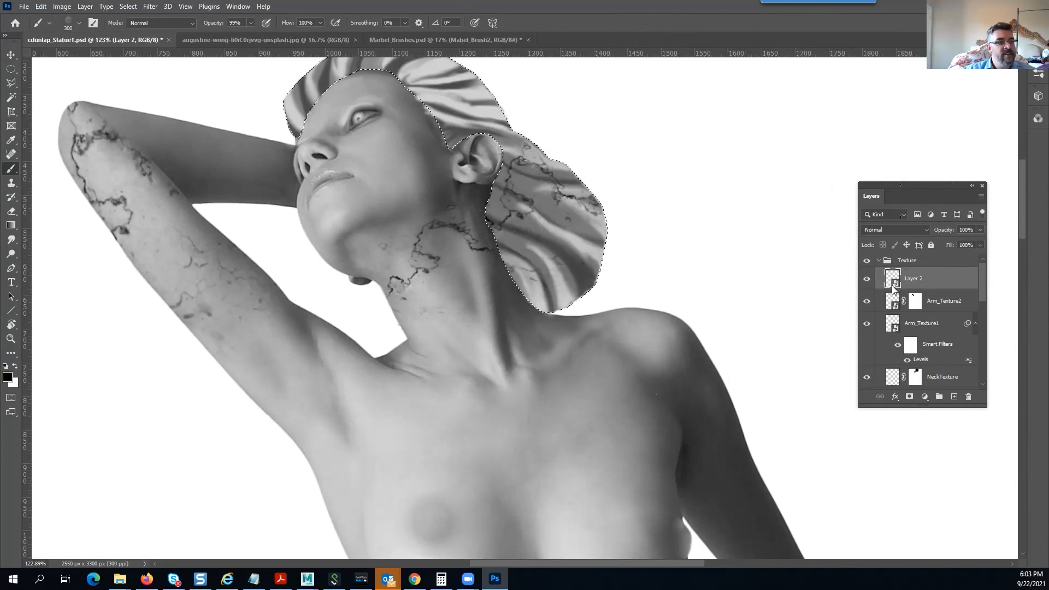
# Clear the hair selection and add an empty layer mask to Layer 2
pyautogui.hotkey('ctrl', 'd')
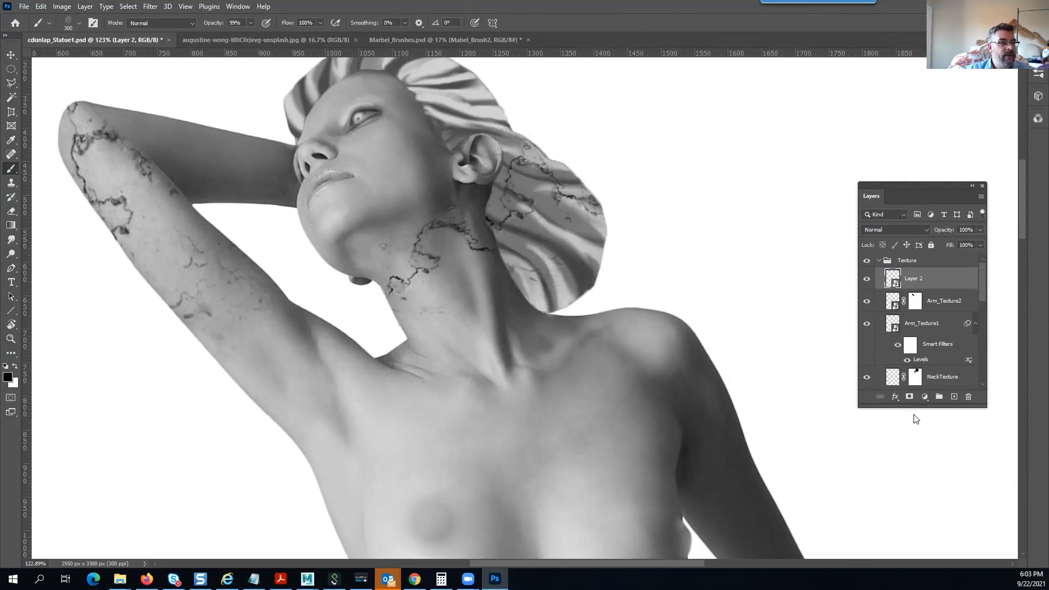
pyautogui.click(909, 398)
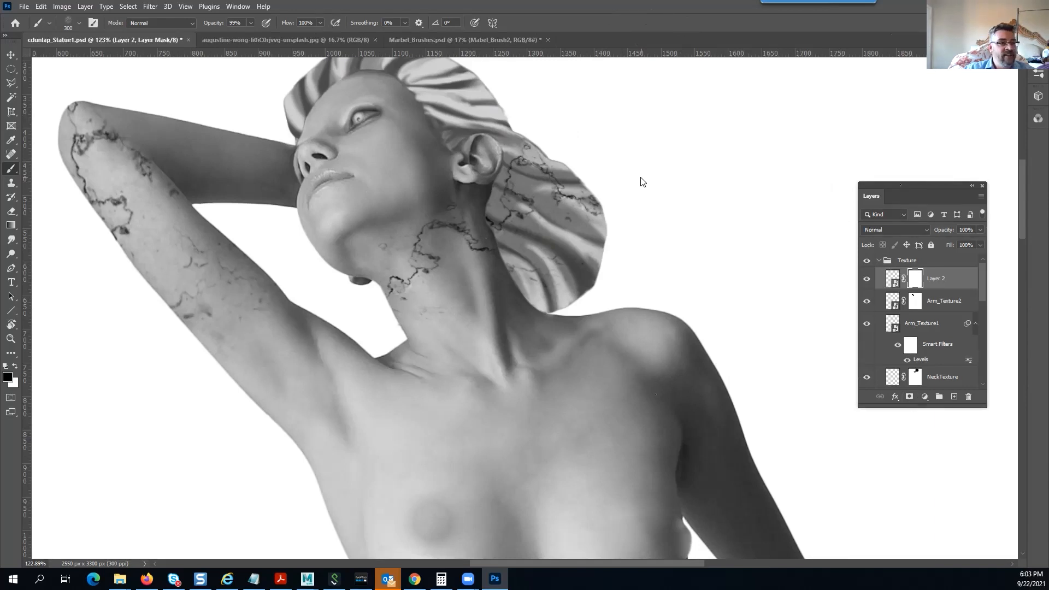
pyautogui.scroll(4, 604, 306)
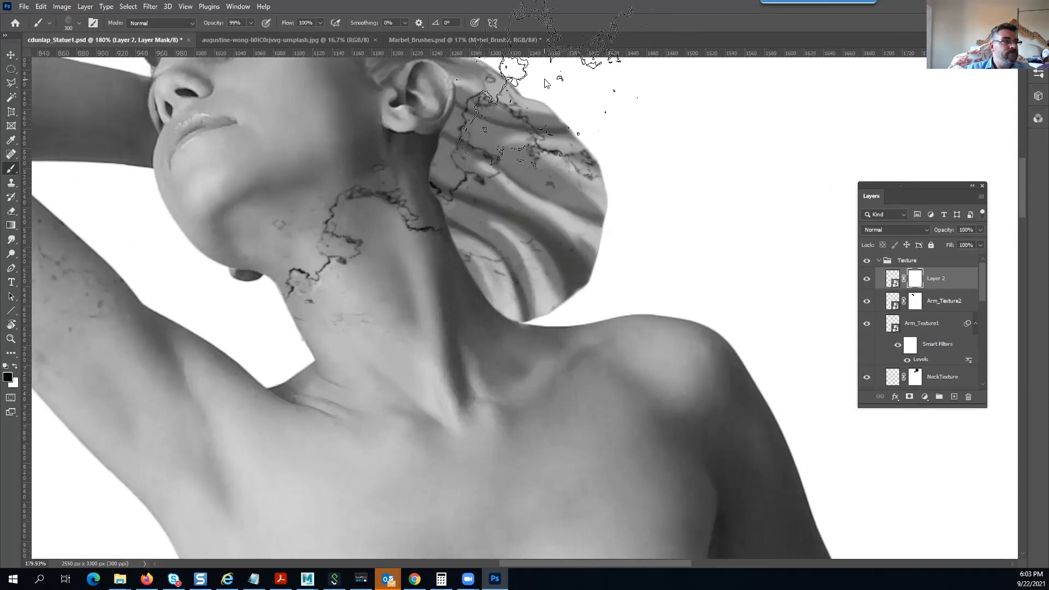
pyautogui.scroll(5, 553, 335)
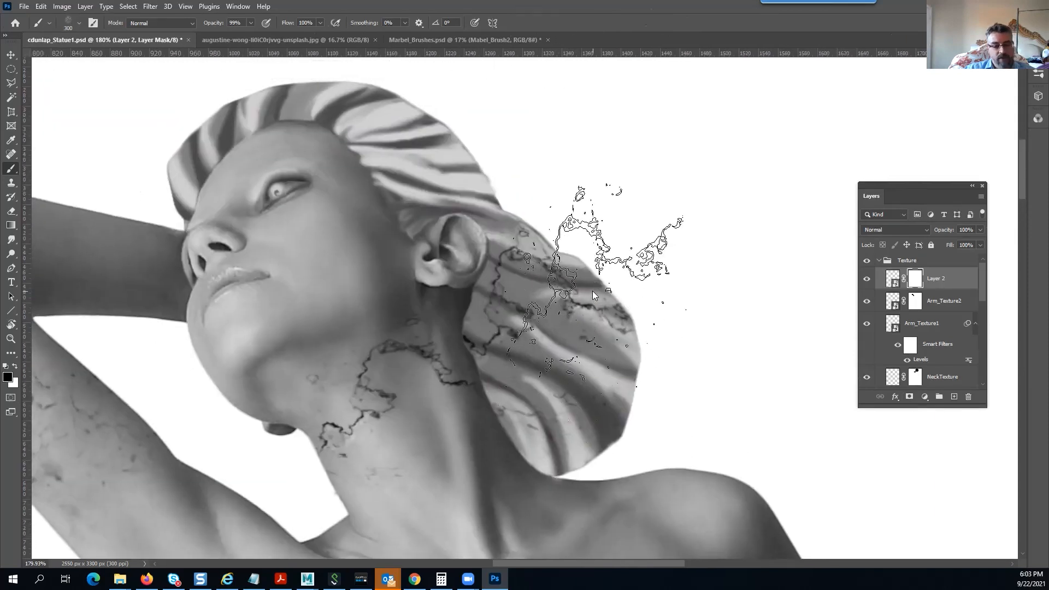
# With a soft round brush at about 90 px, mask out the upper, neck-side and lower veins in the hair behind the ear
pyautogui.rightClick(593, 286)
pyautogui.click(642, 378)
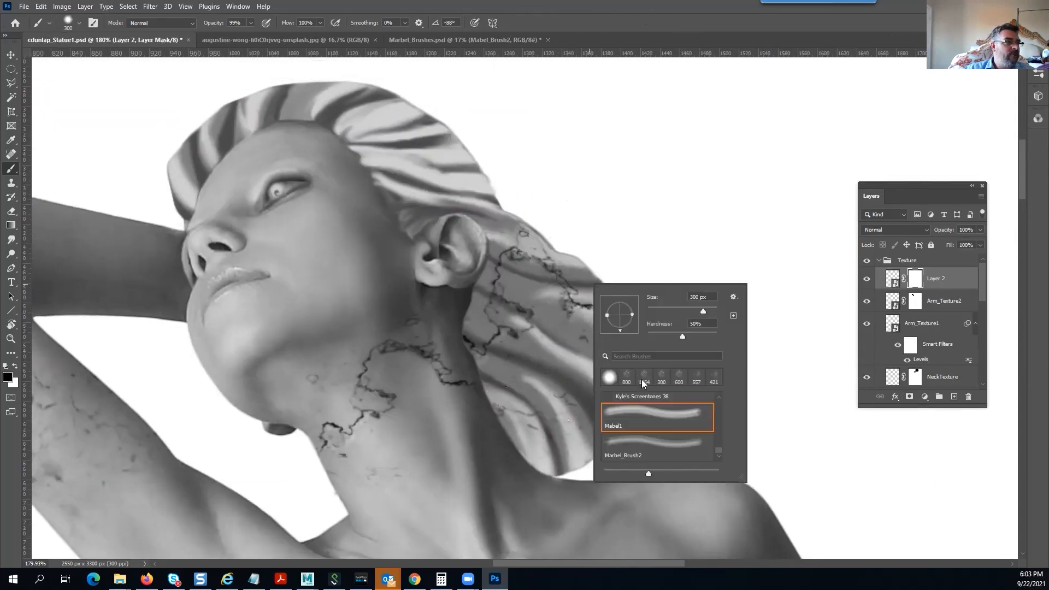
pyautogui.click(795, 32)
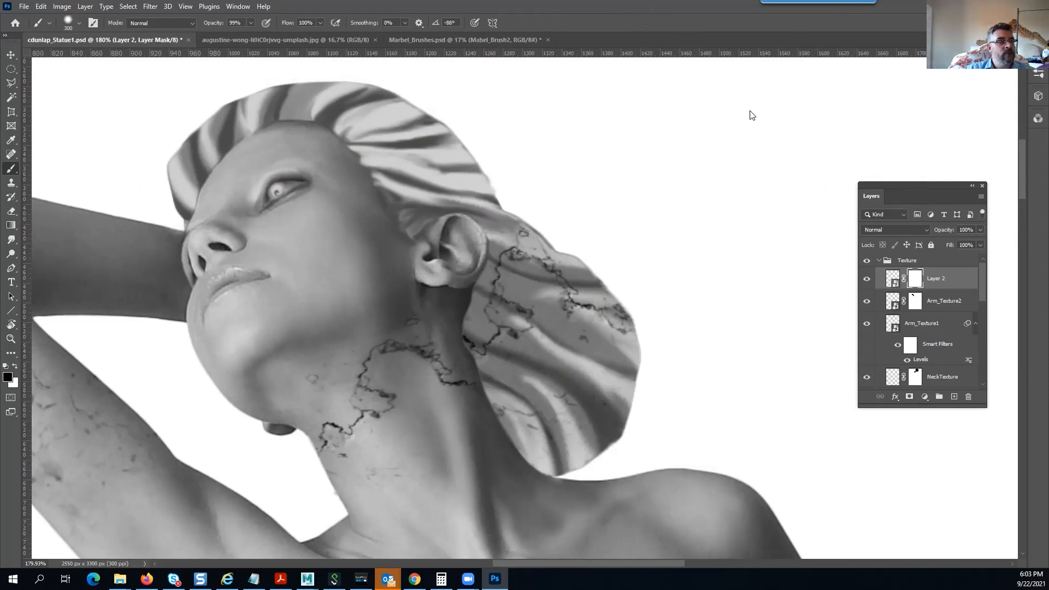
pyautogui.press('[')
pyautogui.press('[')
pyautogui.press('[')
pyautogui.press('[')
pyautogui.press('[')
pyautogui.press('[')
pyautogui.press('[')
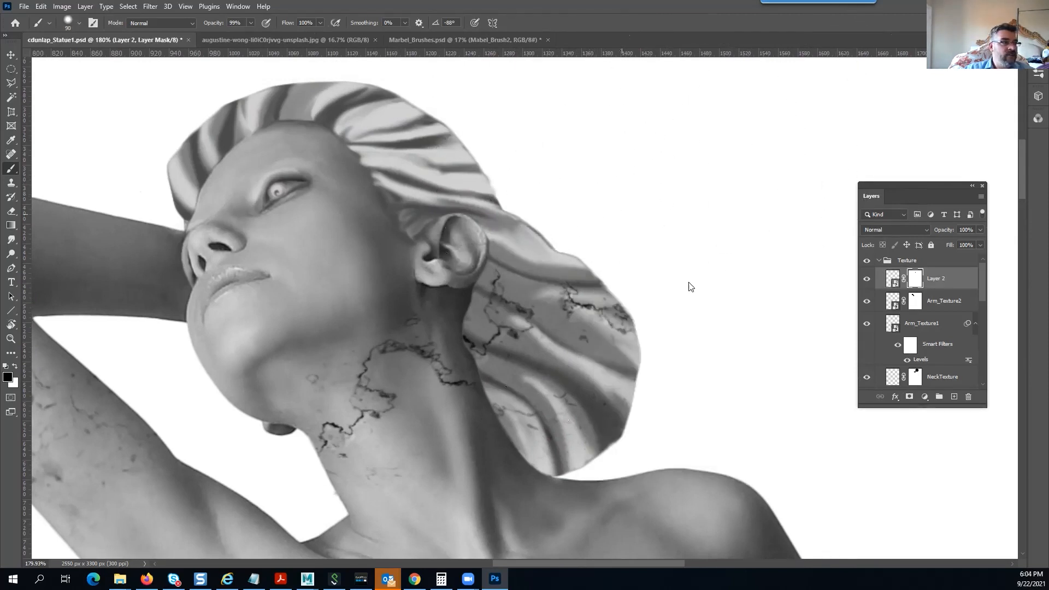
pyautogui.moveTo(422, 348)
pyautogui.mouseDown()
pyautogui.moveTo(475, 347)
pyautogui.moveTo(463, 336)
pyautogui.moveTo(516, 385)
pyautogui.moveTo(505, 362)
pyautogui.moveTo(588, 426)
pyautogui.mouseUp()
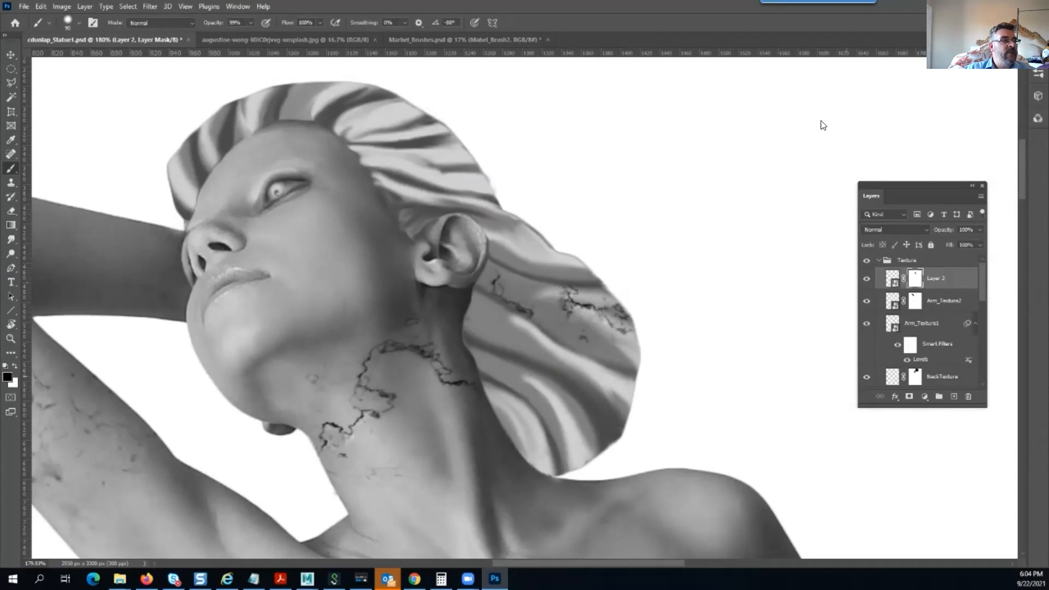
pyautogui.scroll(-5, 687, 181)
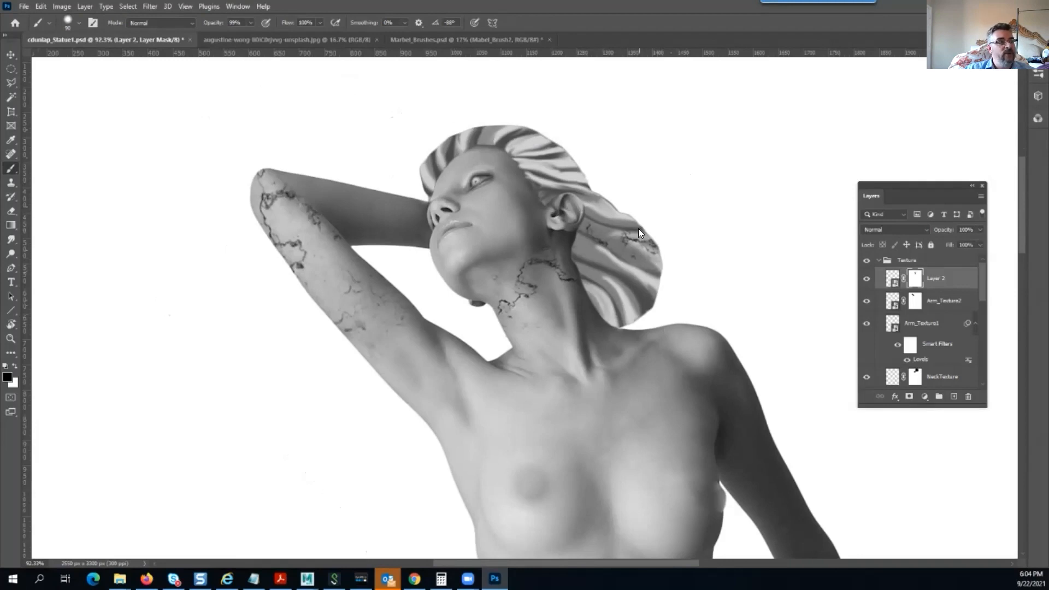
# Lower the brush opacity to 27% and partly fade the remaining hair vein closest to the ear
pyautogui.scroll(4, 682, 242)
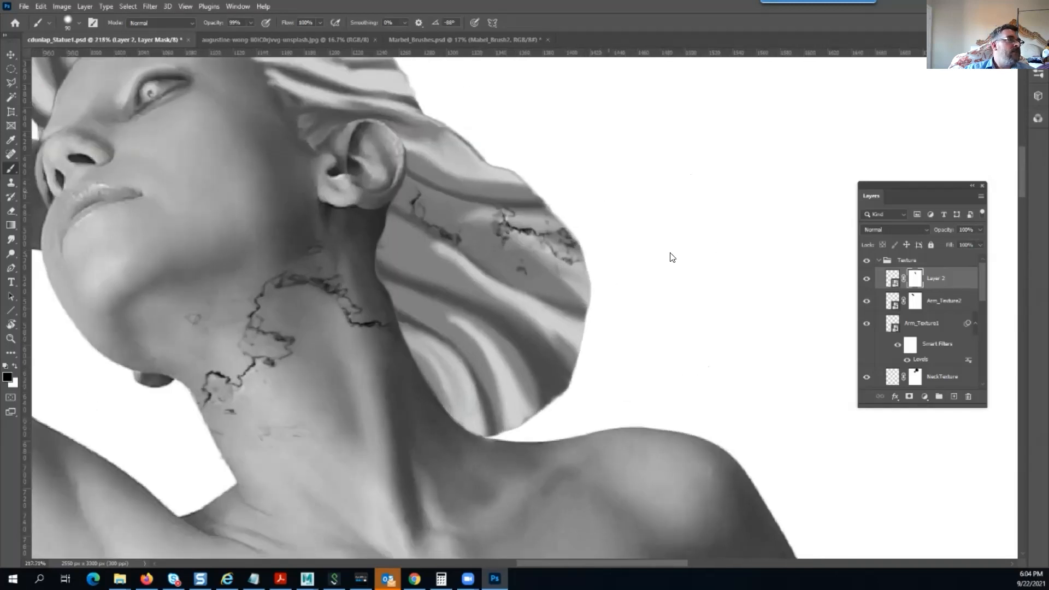
pyautogui.scroll(2, 670, 253)
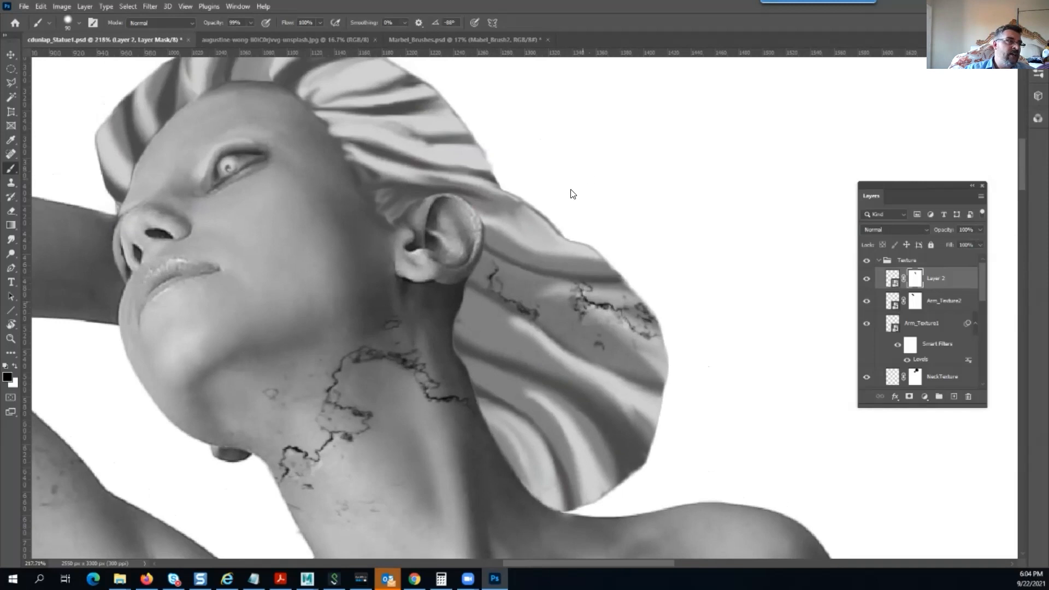
pyautogui.click(251, 23)
pyautogui.moveTo(243, 34); pyautogui.dragTo(224, 37)
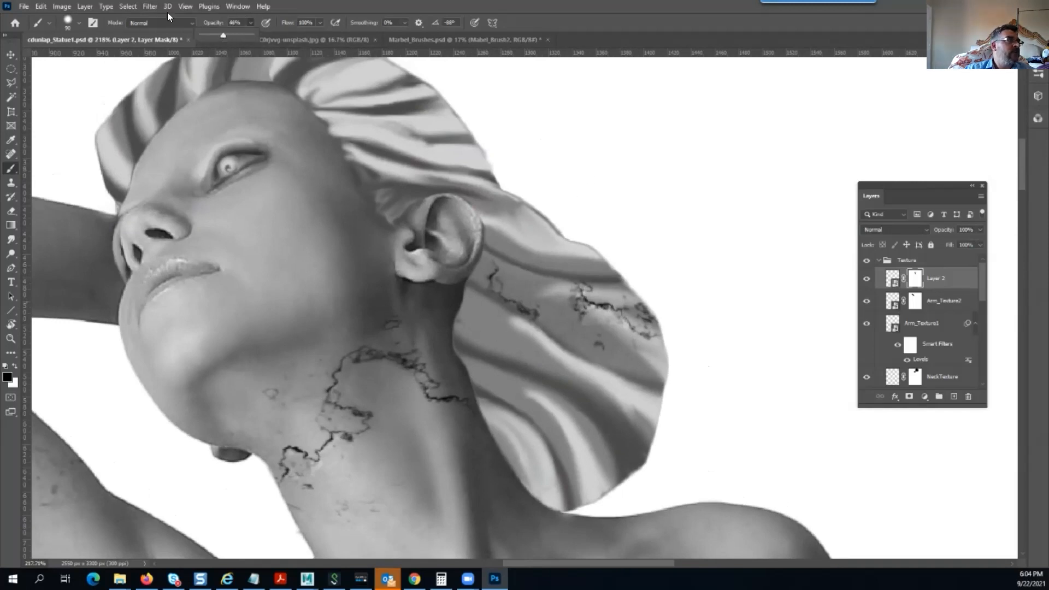
pyautogui.click(225, 36)
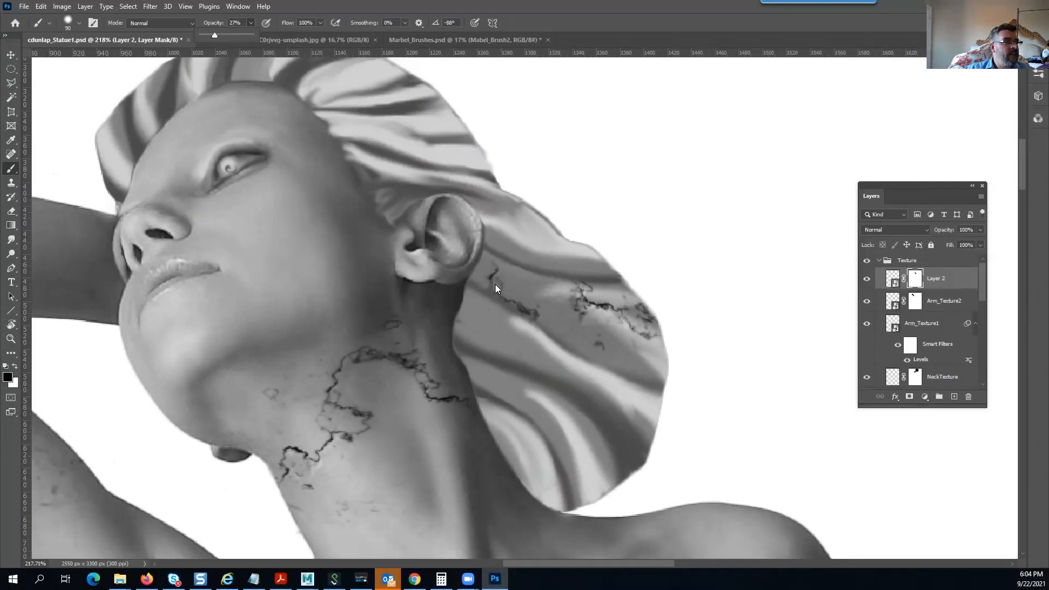
pyautogui.moveTo(507, 284); pyautogui.dragTo(495, 303)
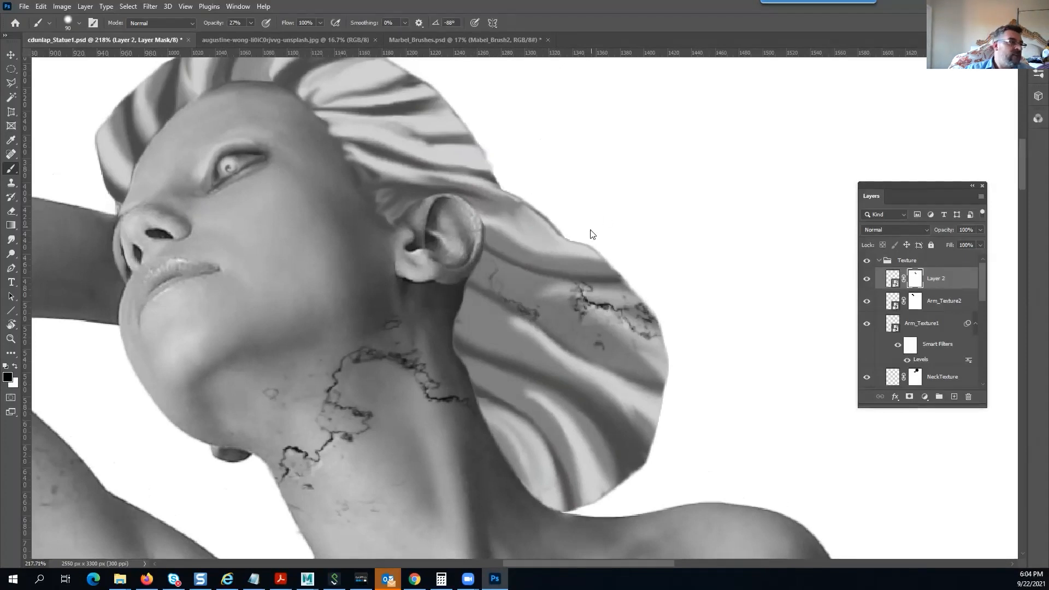
# Paint on the NeckTexture layer's mask to soften the neck veins, mostly where they run toward the hair
pyautogui.scroll(-5, 592, 234)
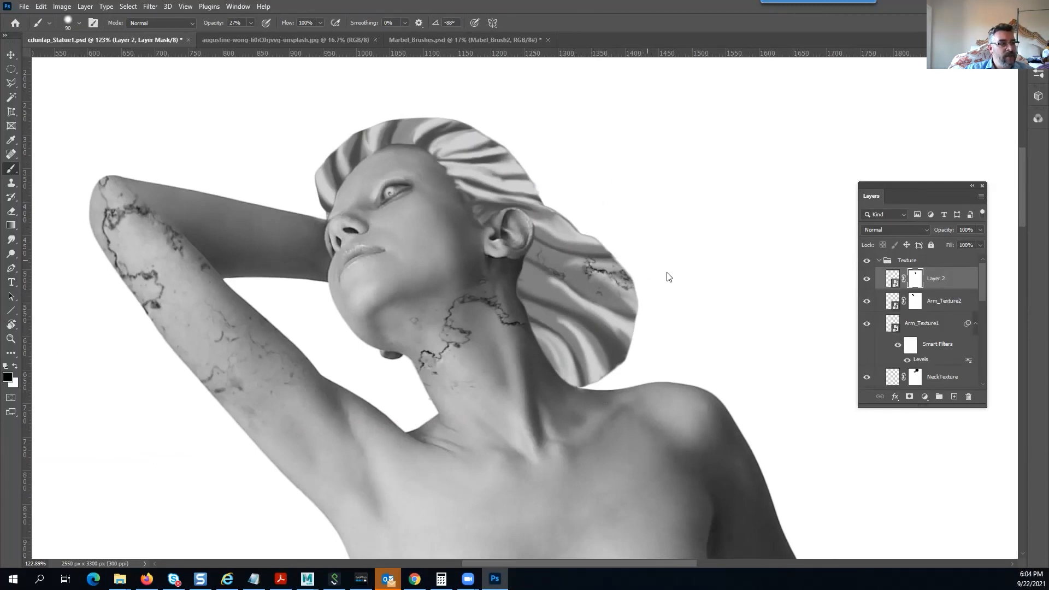
pyautogui.scroll(-2, 690, 292)
pyautogui.moveTo(704, 280); pyautogui.dragTo(663, 298)
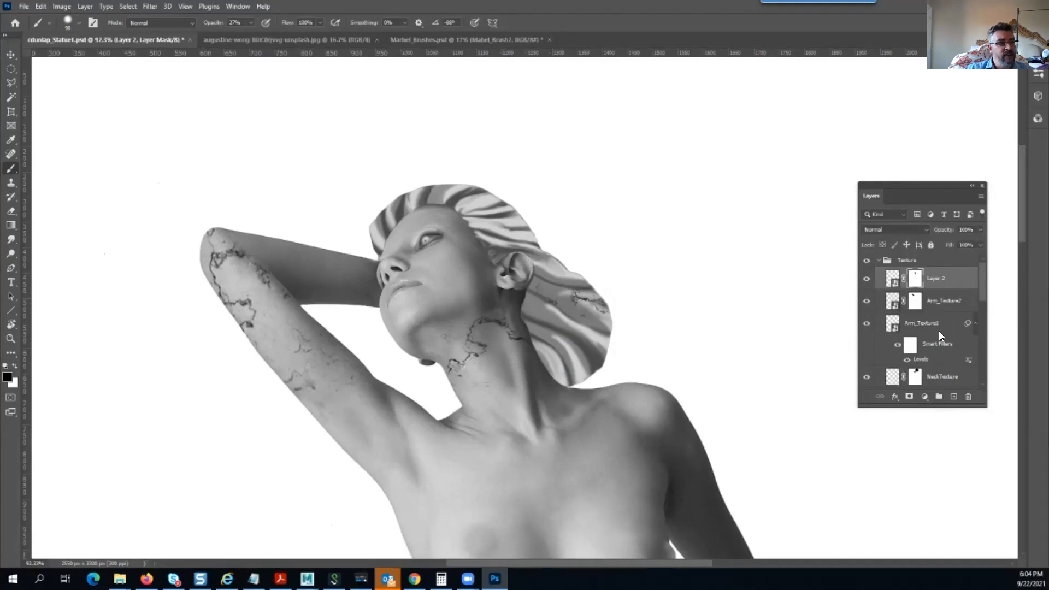
pyautogui.click(938, 381)
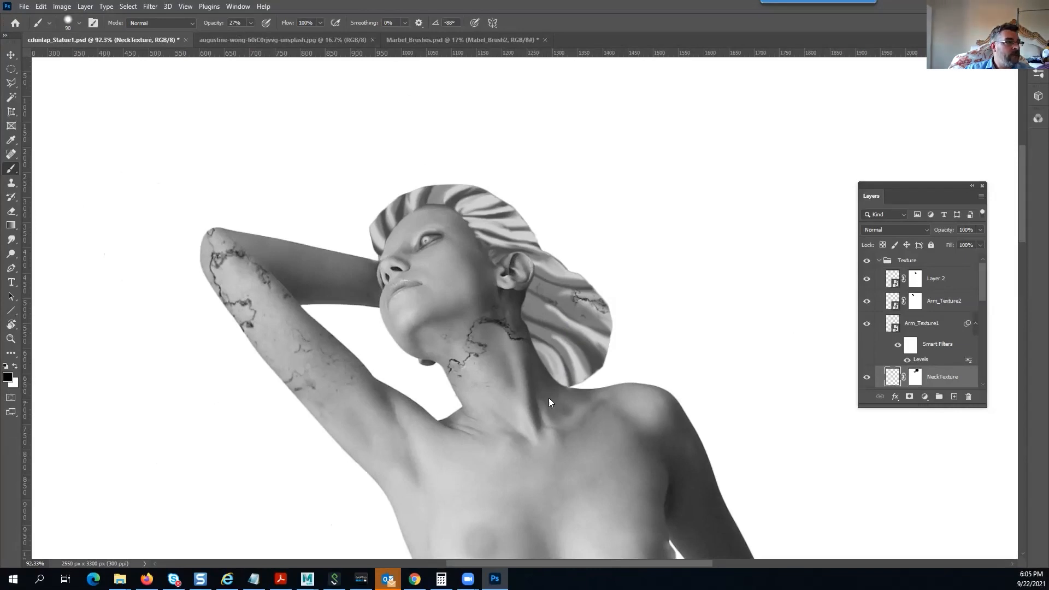
pyautogui.click(915, 377)
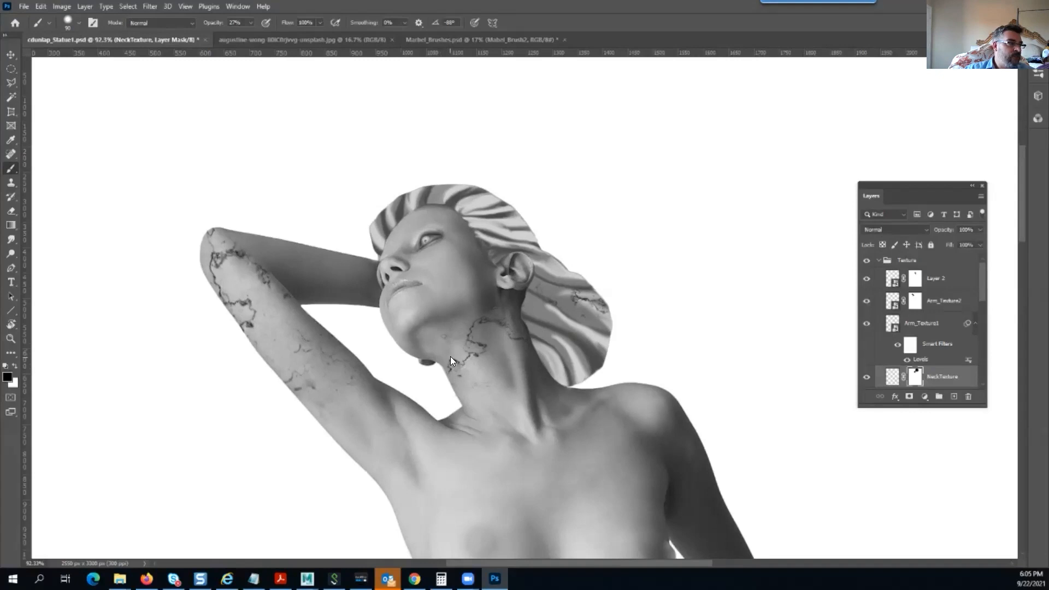
pyautogui.scroll(3, 593, 320)
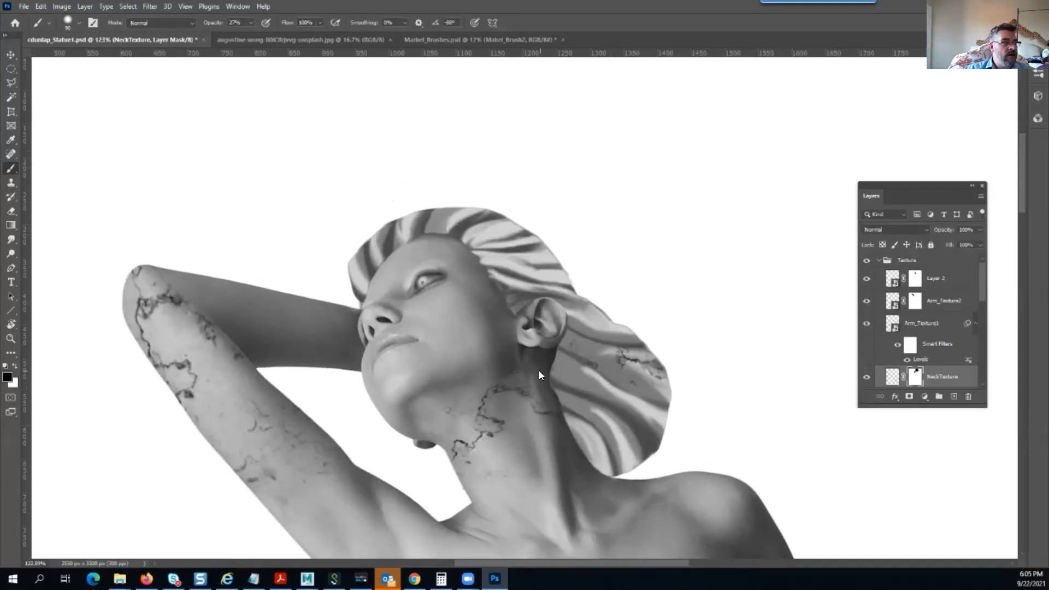
pyautogui.moveTo(709, 357); pyautogui.dragTo(676, 280)
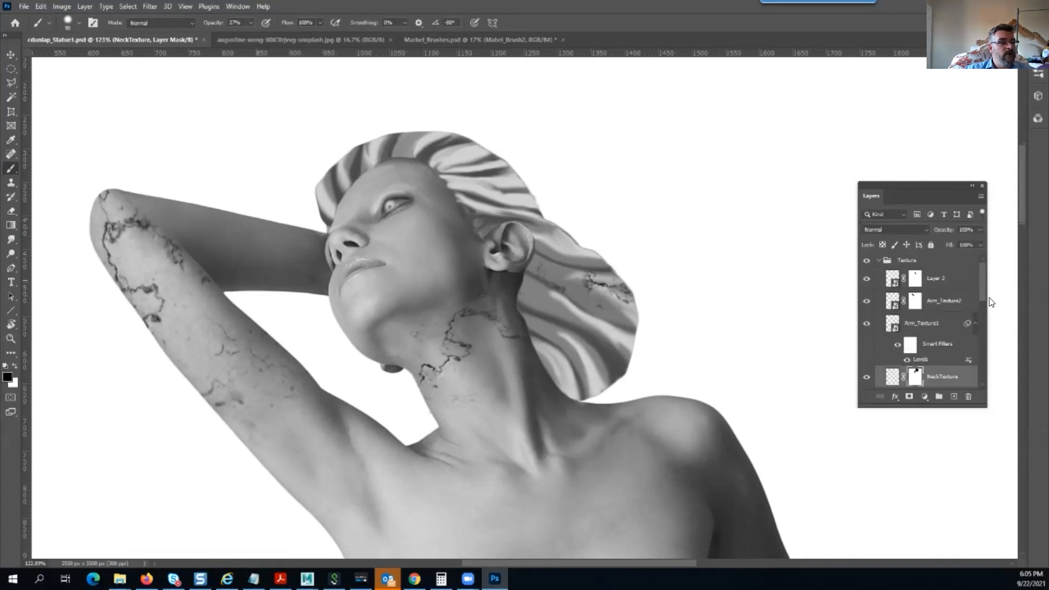
# Paint on the Arm_Texture2 layer's mask to soften the dark veins along the raised arm near the elbow
pyautogui.click(945, 299)
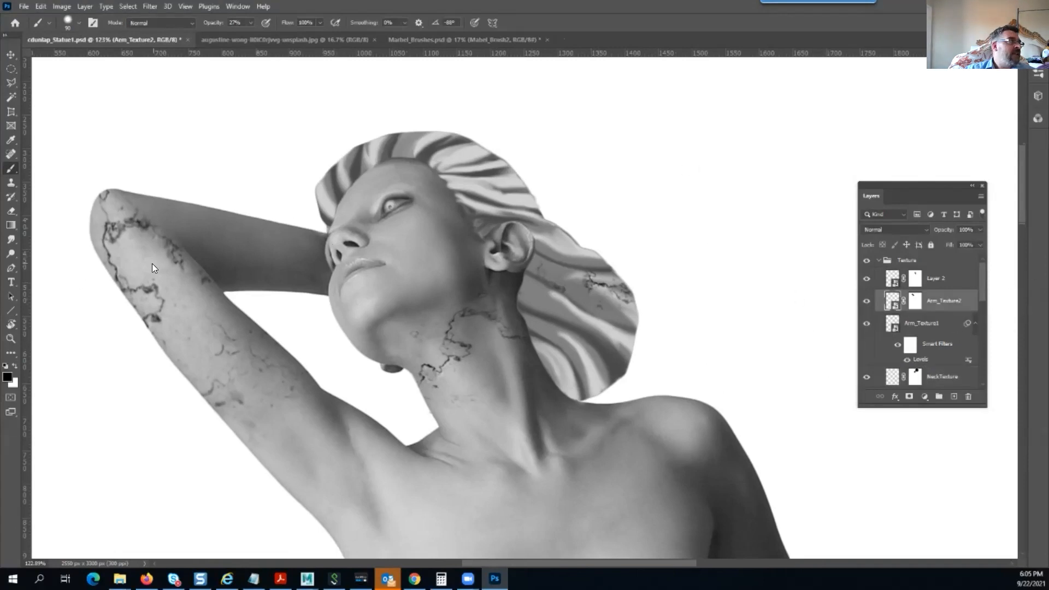
pyautogui.click(915, 300)
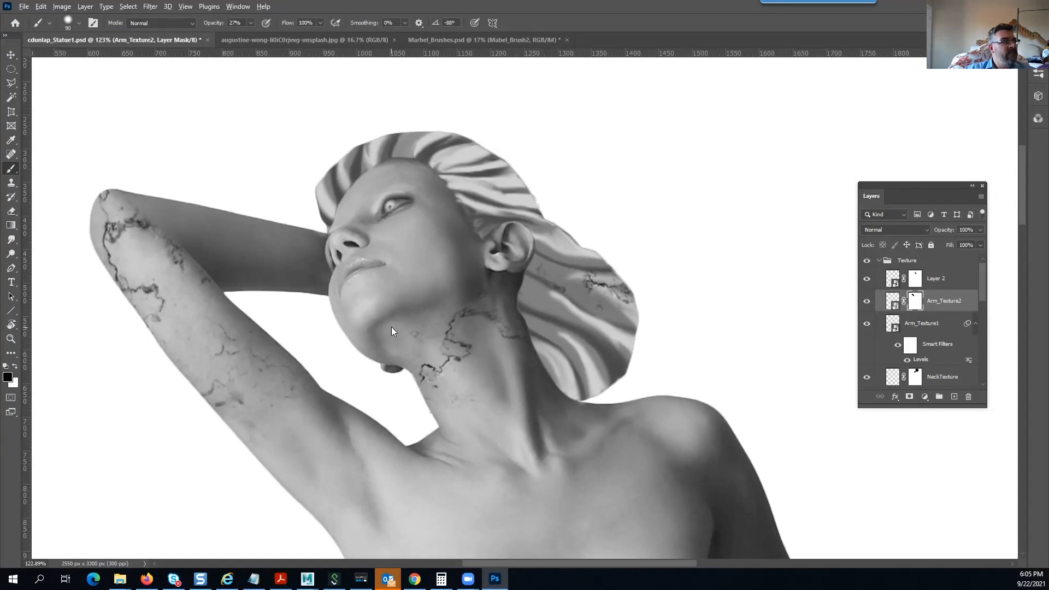
pyautogui.scroll(-3, 391, 327)
pyautogui.scroll(-3, 560, 267)
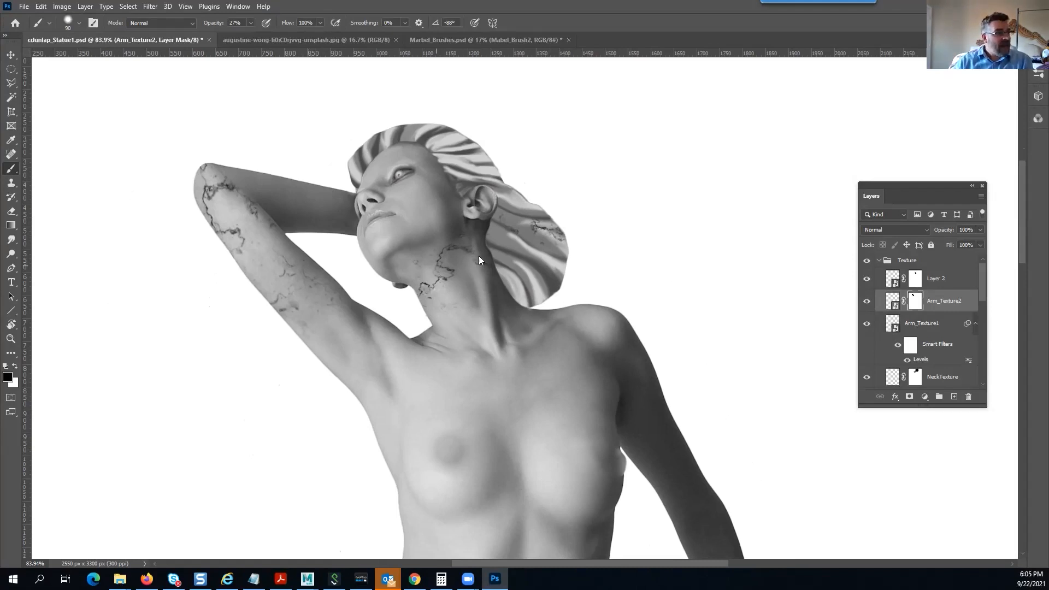
# Examine the softened veins on the arm, neck and hair, and the still untextured torso
pyautogui.moveTo(430, 353); pyautogui.dragTo(383, 369)
pyautogui.hscroll(-2, 608, 307)
pyautogui.scroll(-1, 609, 307)
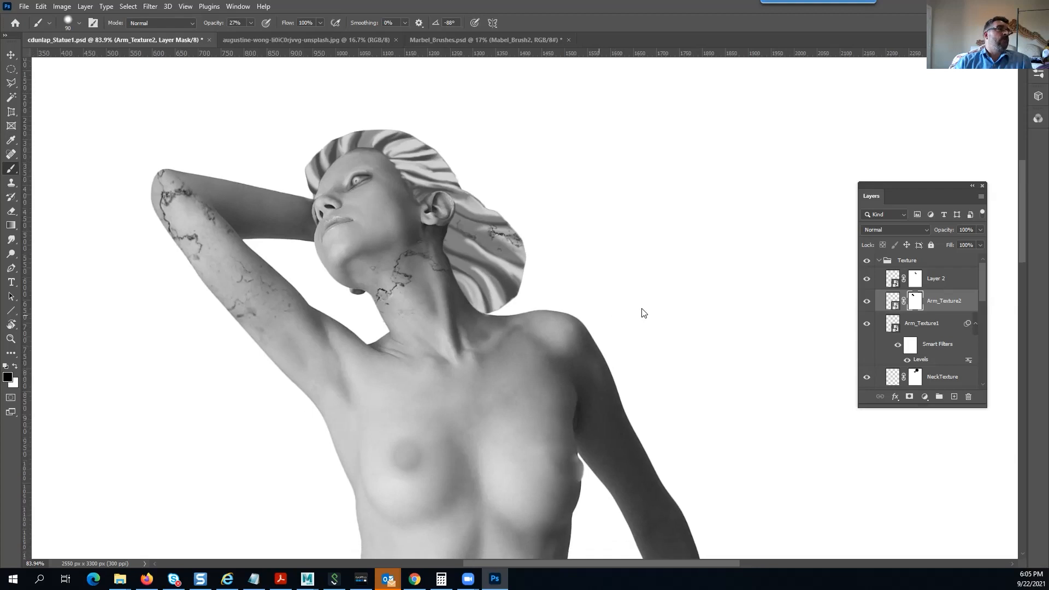
pyautogui.scroll(-3, 560, 362)
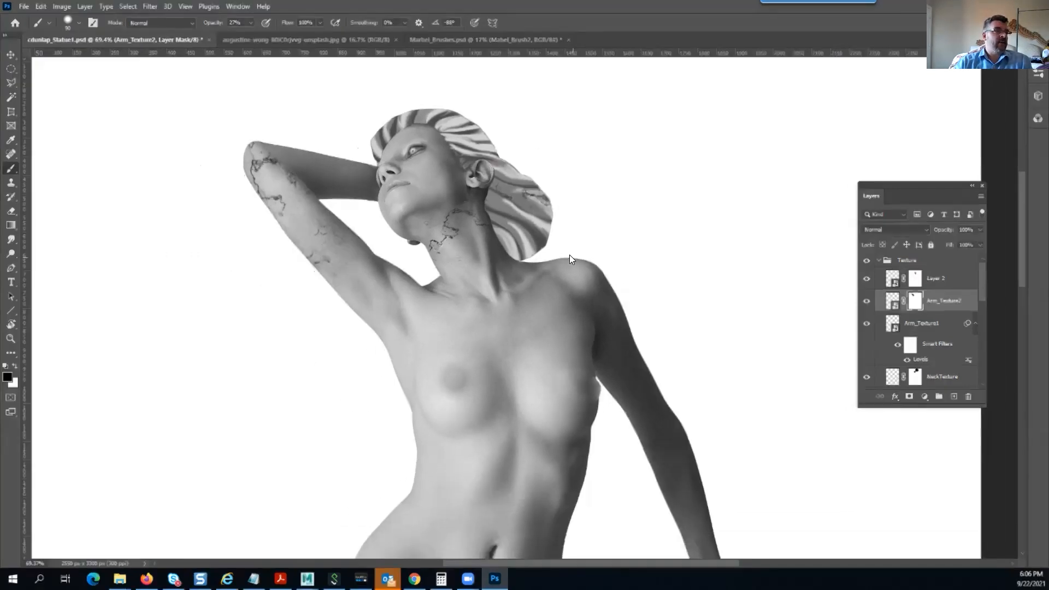
pyautogui.scroll(5, 462, 247)
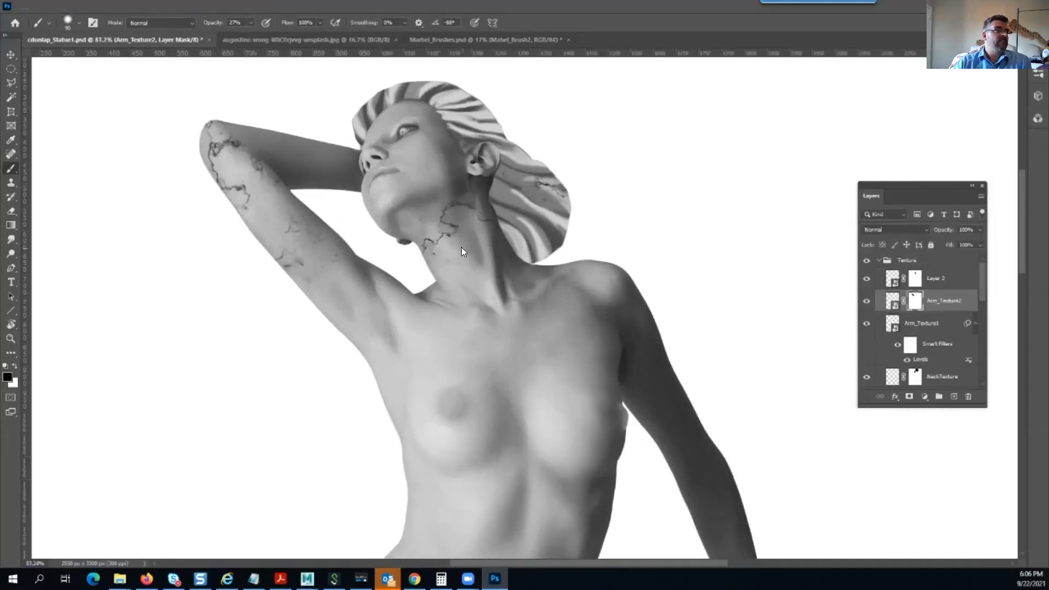
pyautogui.moveTo(391, 158); pyautogui.dragTo(443, 308)
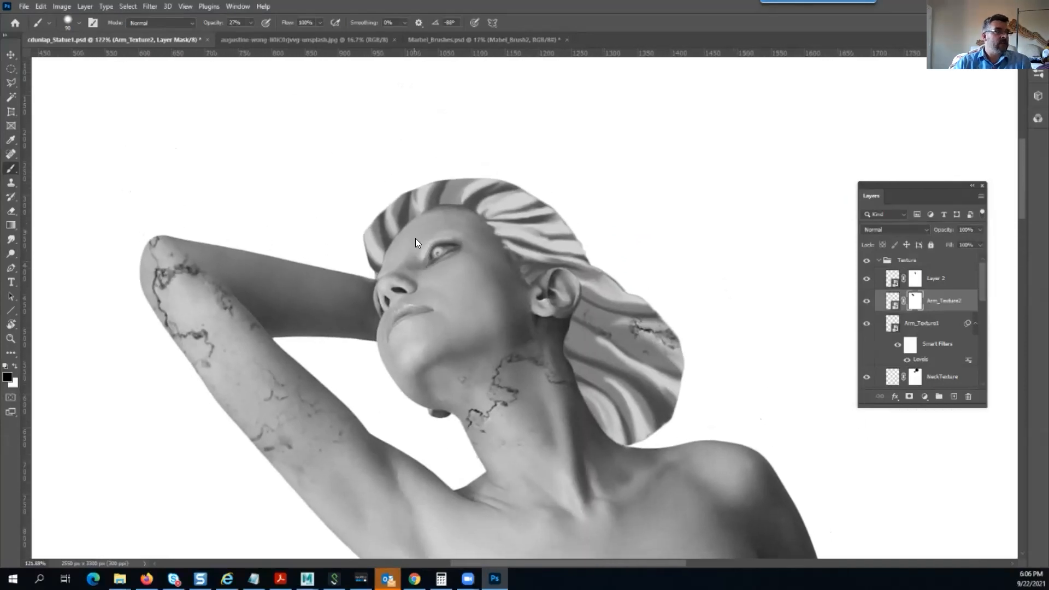
pyautogui.scroll(2, 453, 249)
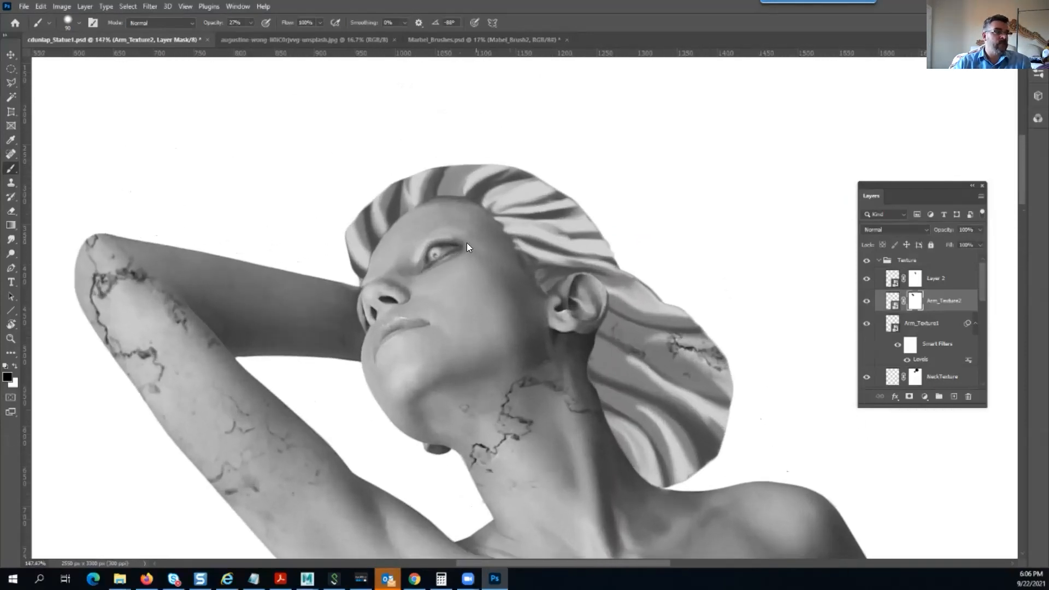
pyautogui.moveTo(532, 286); pyautogui.dragTo(464, 192)
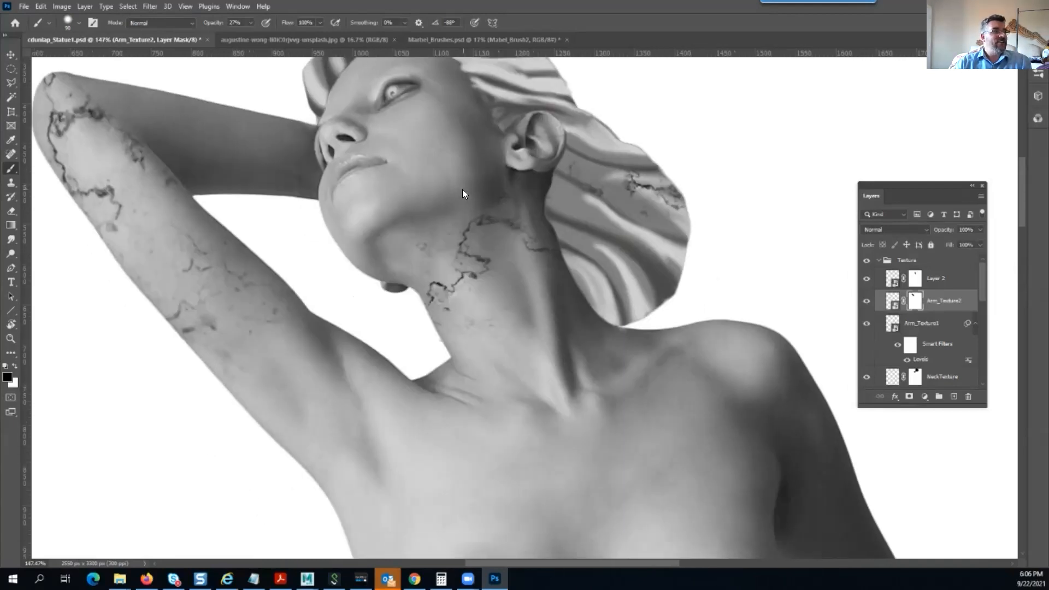
pyautogui.moveTo(529, 347); pyautogui.dragTo(462, 234)
pyautogui.scroll(-5, 534, 333)
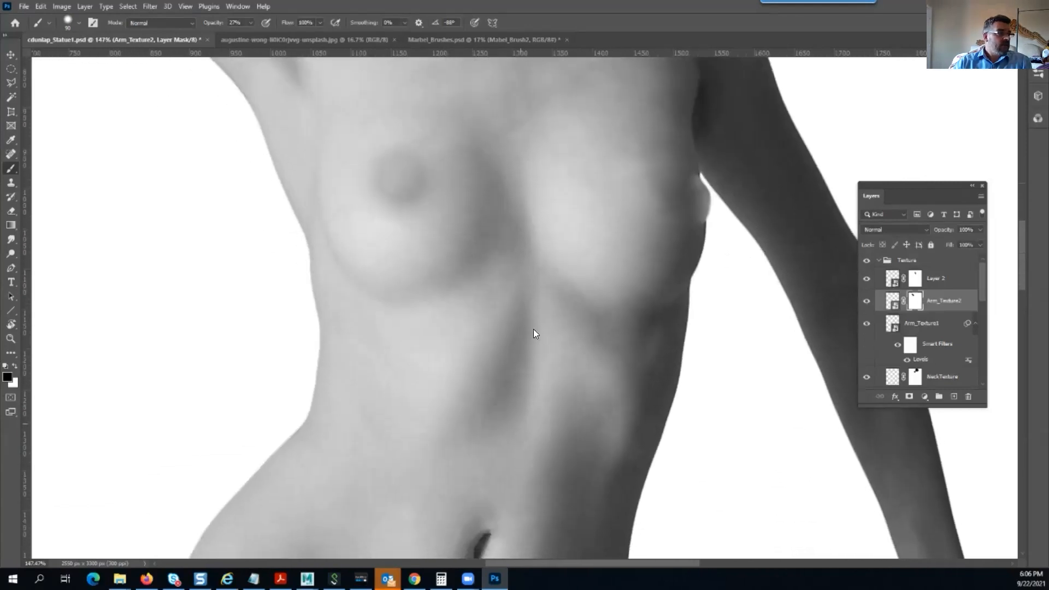
# Examine the untextured torso, lowered arm, legs and feet, and the figure as a whole
pyautogui.scroll(-2, 527, 409)
pyautogui.scroll(-2, 527, 409)
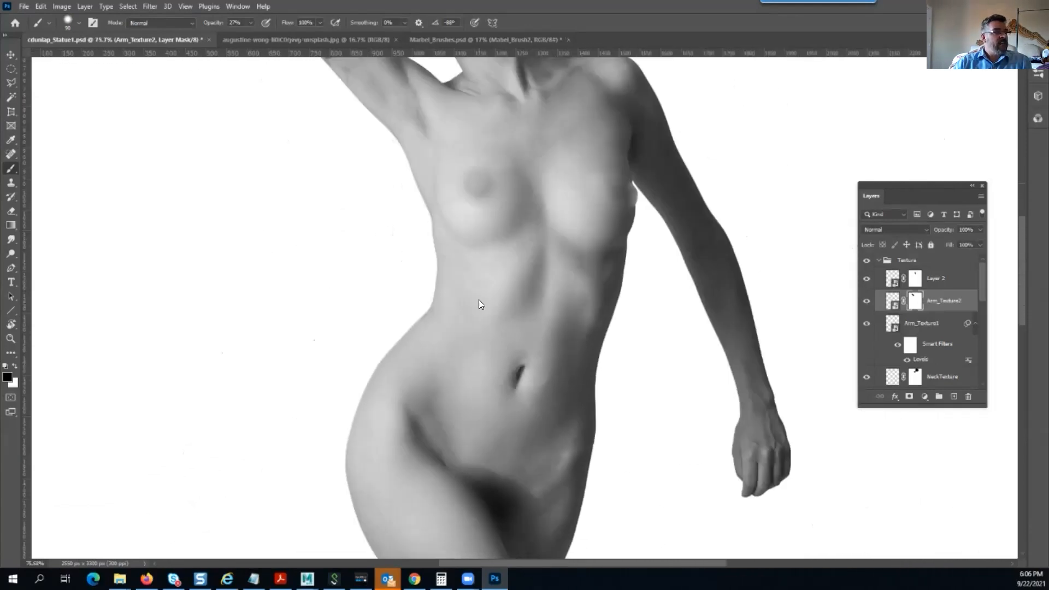
pyautogui.scroll(-8, 479, 299)
pyautogui.scroll(-3, 393, 290)
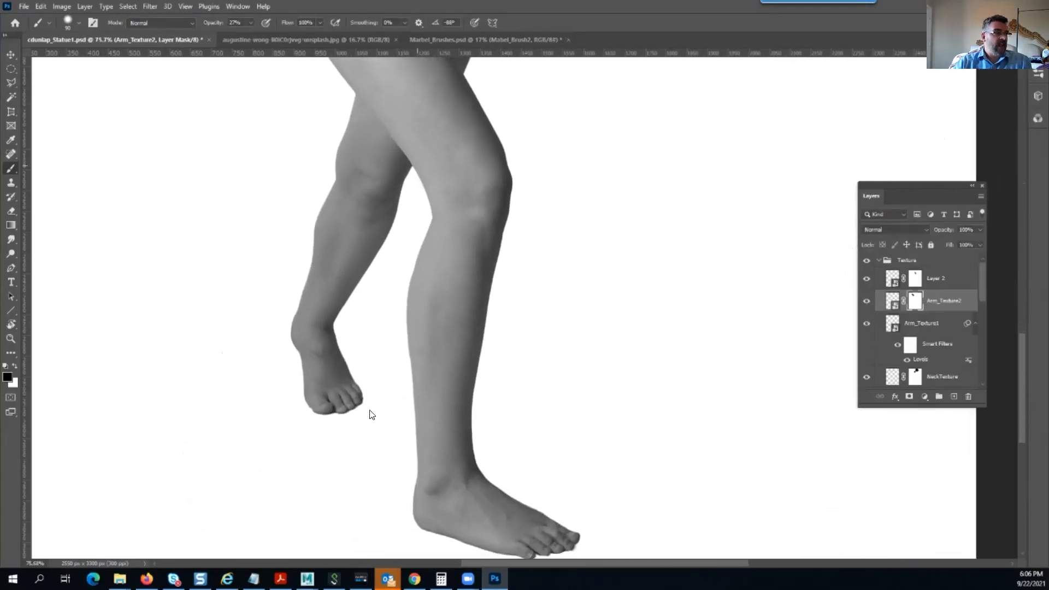
pyautogui.scroll(-1, 506, 438)
pyautogui.scroll(-2, 456, 355)
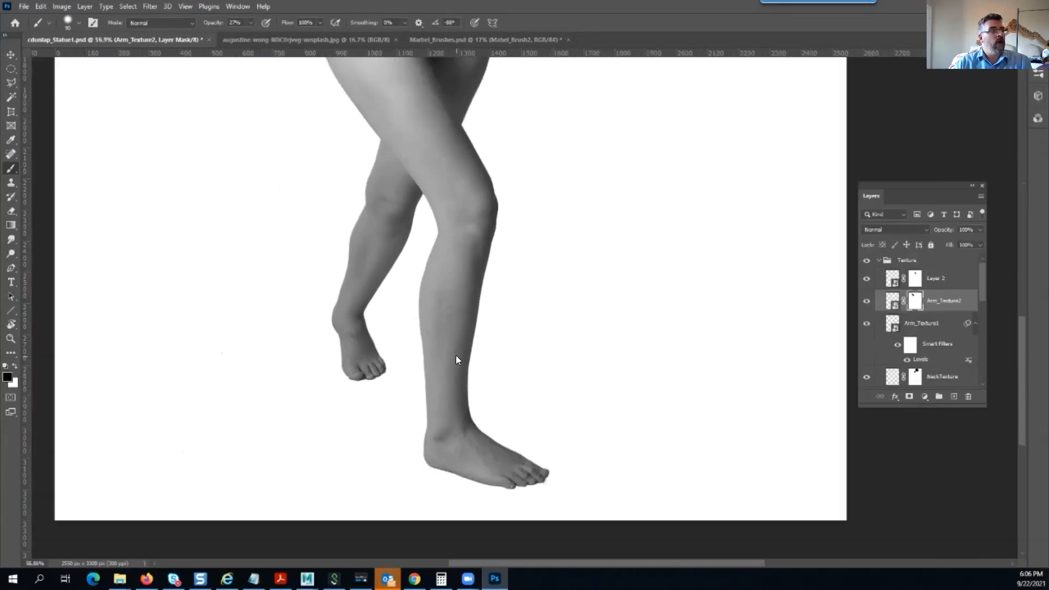
pyautogui.scroll(-1, 420, 177)
pyautogui.scroll(3, 426, 325)
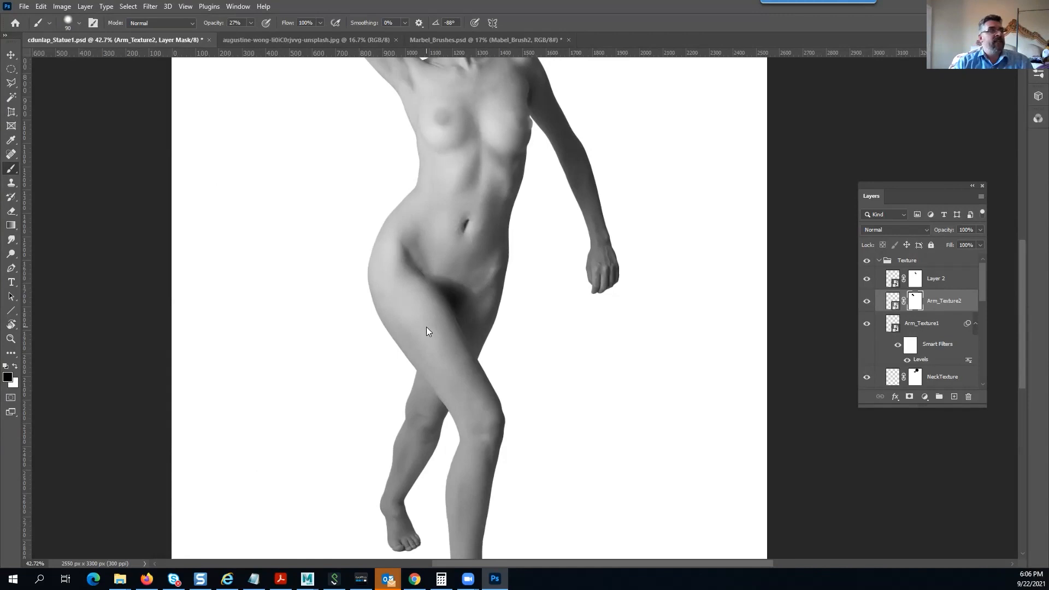
pyautogui.scroll(5, 530, 417)
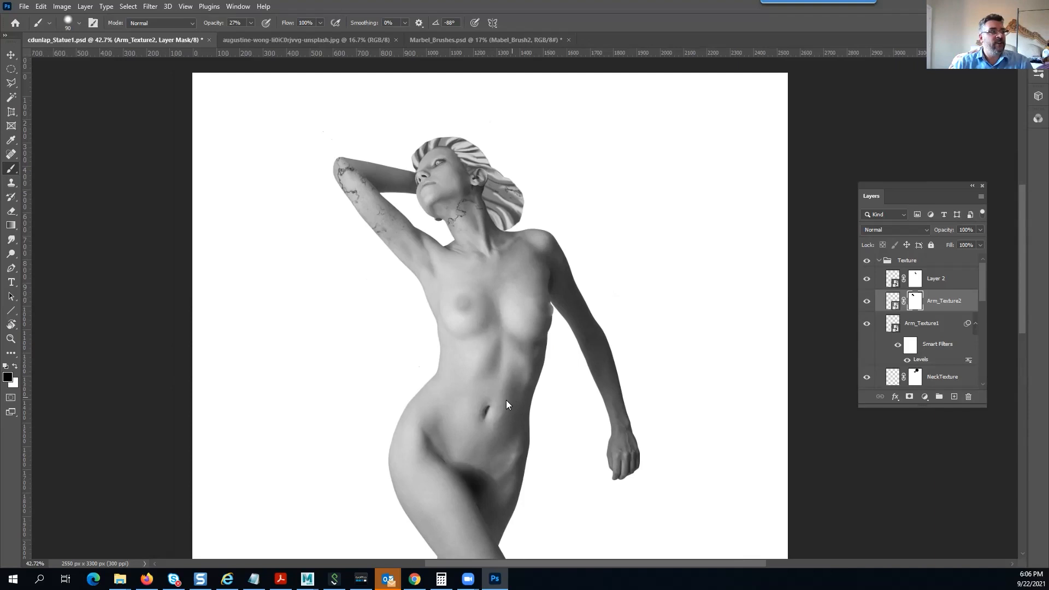
pyautogui.scroll(-3, 493, 326)
pyautogui.moveTo(499, 278); pyautogui.dragTo(502, 184)
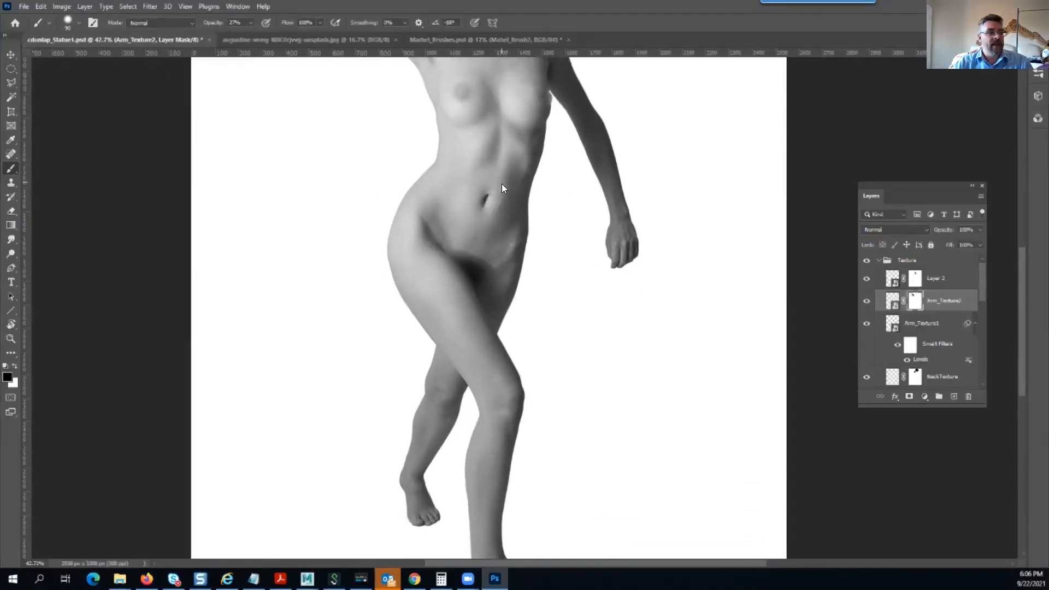
pyautogui.moveTo(500, 391); pyautogui.dragTo(485, 322)
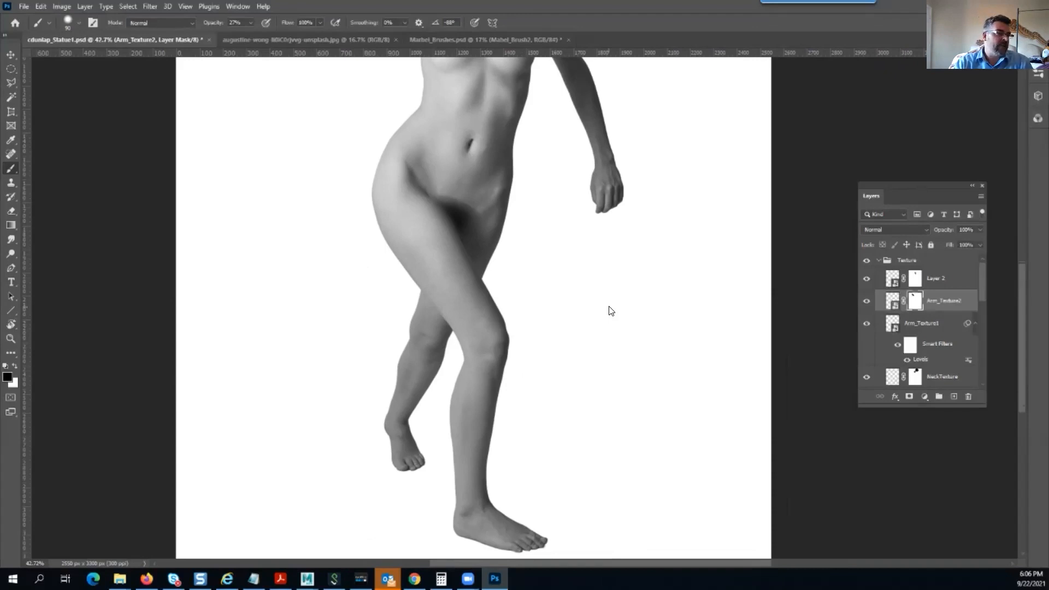
pyautogui.moveTo(512, 254); pyautogui.dragTo(523, 401)
pyautogui.moveTo(544, 205)
pyautogui.mouseDown()
pyautogui.moveTo(557, 326)
pyautogui.moveTo(513, 299)
pyautogui.moveTo(470, 82)
pyautogui.mouseUp()
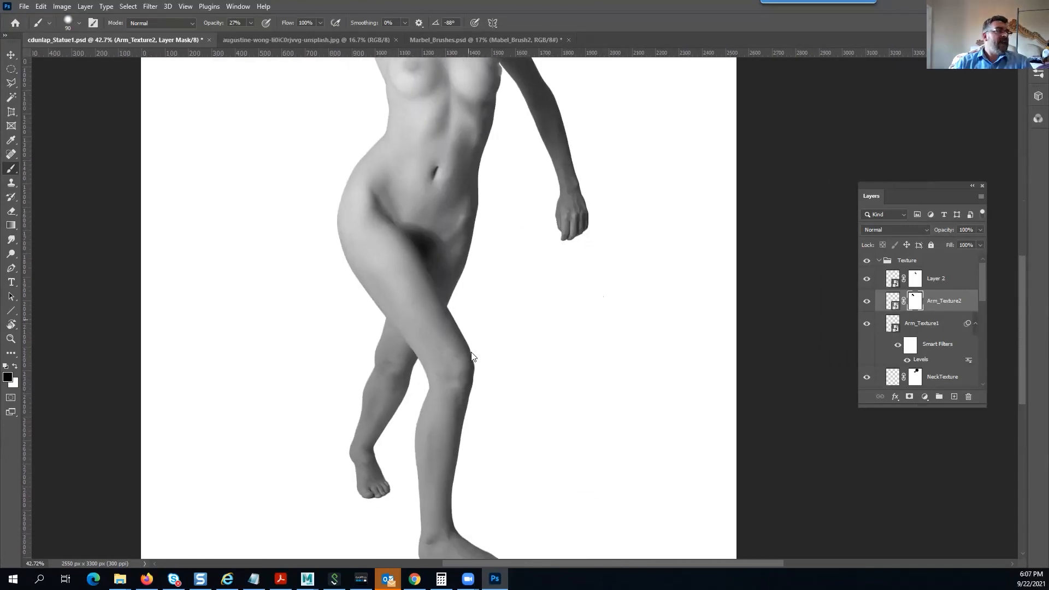
pyautogui.scroll(-3, 470, 358)
pyautogui.moveTo(443, 384); pyautogui.dragTo(457, 414)
pyautogui.scroll(-3, 536, 354)
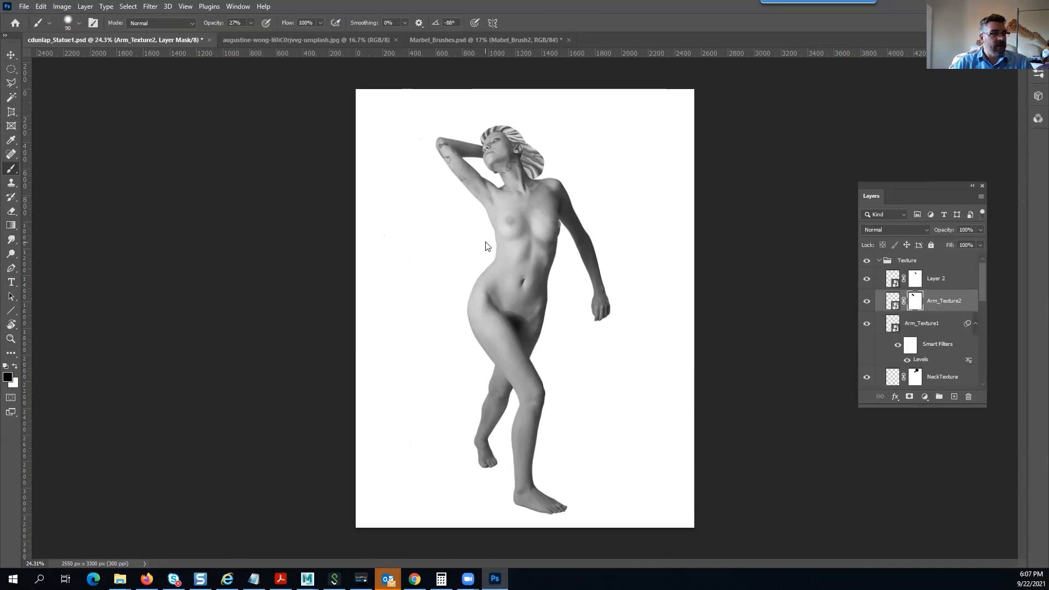
# Hide the white Background layer so the statue figure stands on transparency
pyautogui.moveTo(983, 297)
pyautogui.mouseDown()
pyautogui.moveTo(981, 377)
pyautogui.moveTo(975, 346)
pyautogui.moveTo(973, 368)
pyautogui.mouseUp()
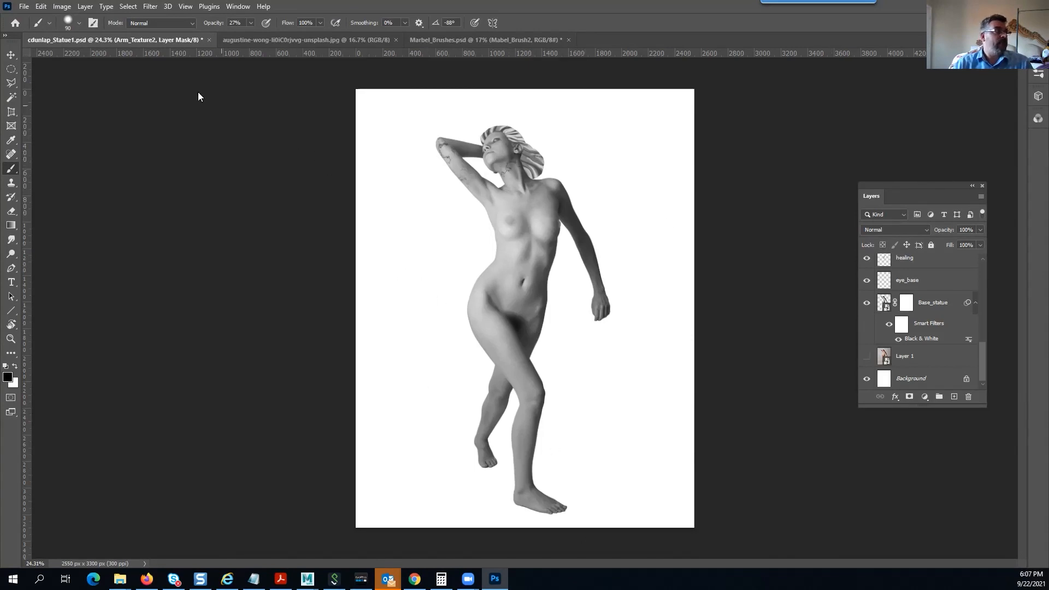
pyautogui.click(24, 6)
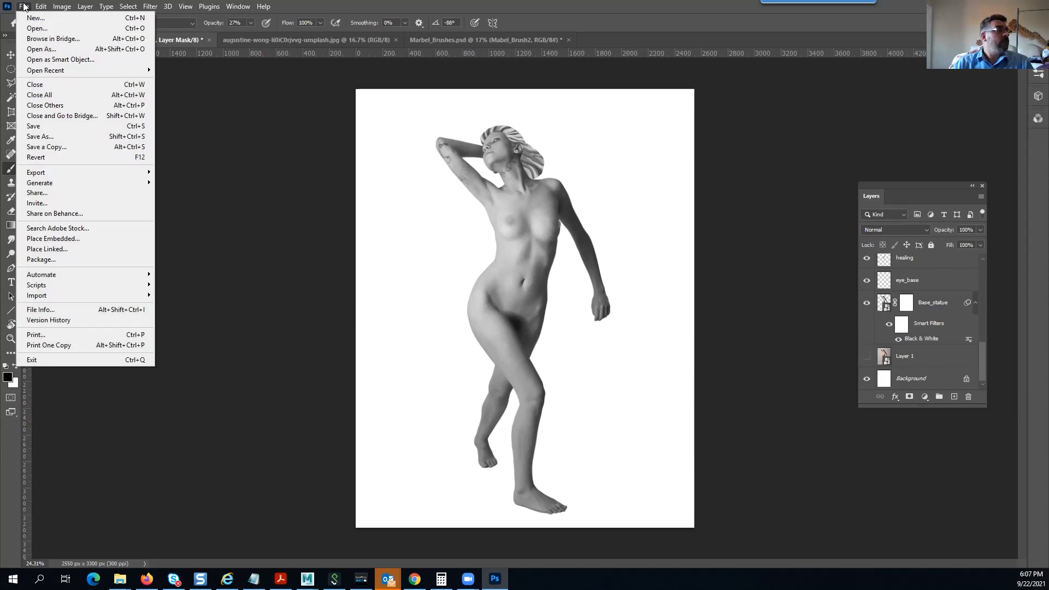
pyautogui.click(24, 5)
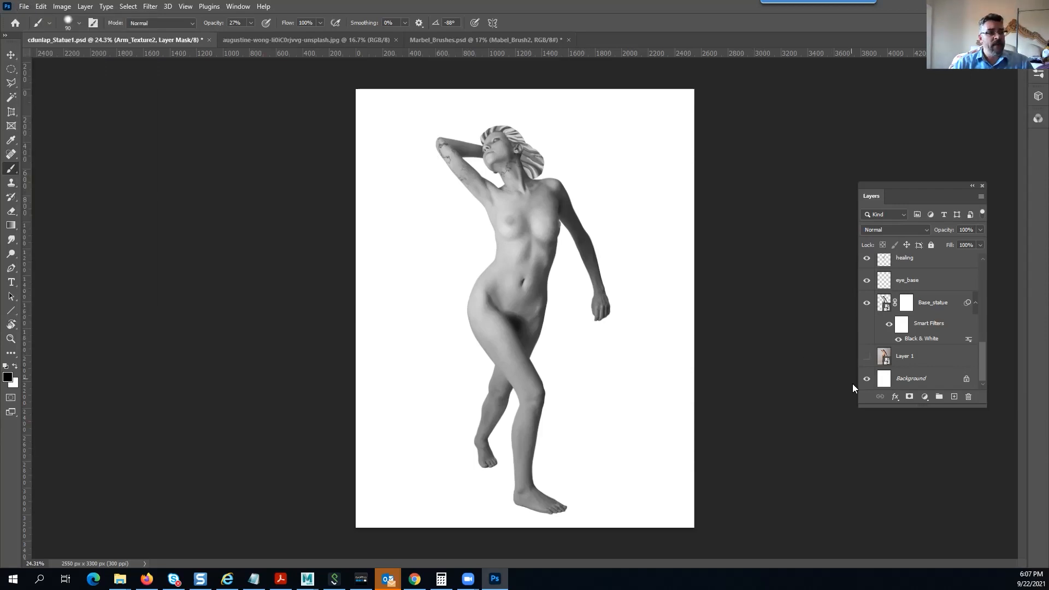
pyautogui.click(867, 380)
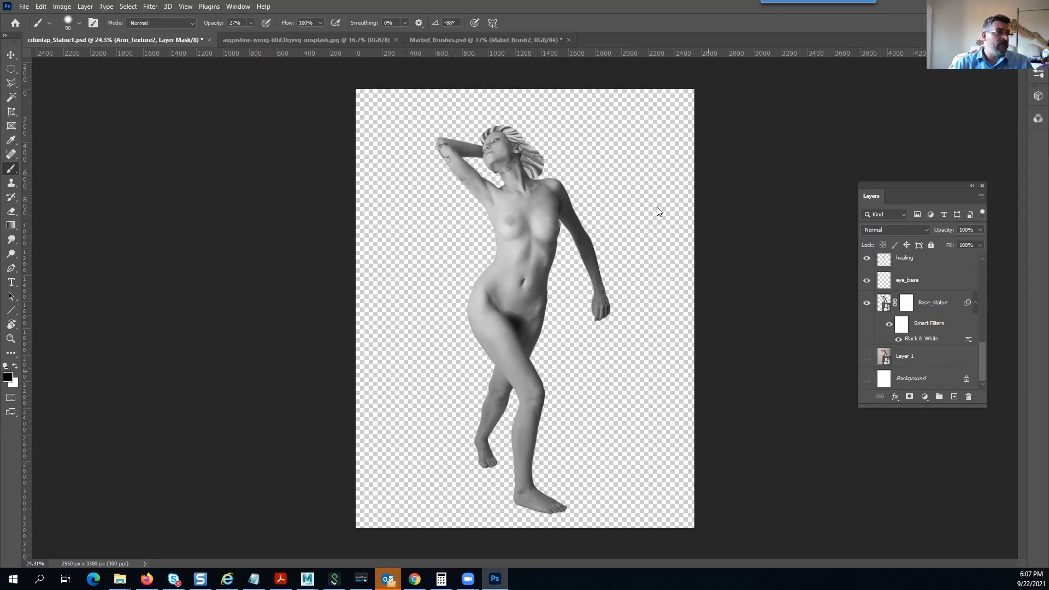
pyautogui.scroll(3, 583, 278)
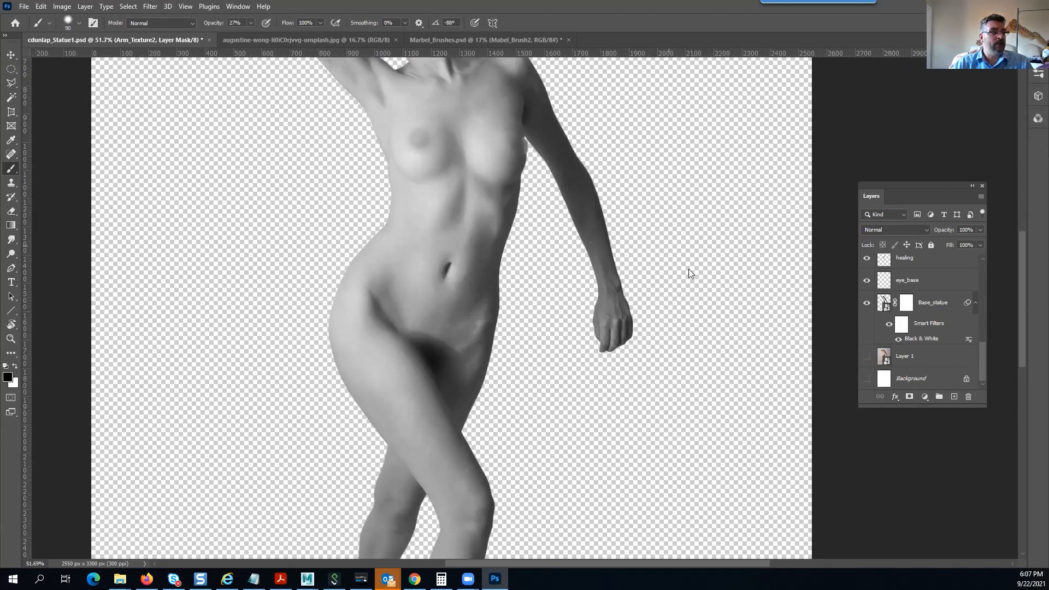
pyautogui.scroll(-2, 678, 280)
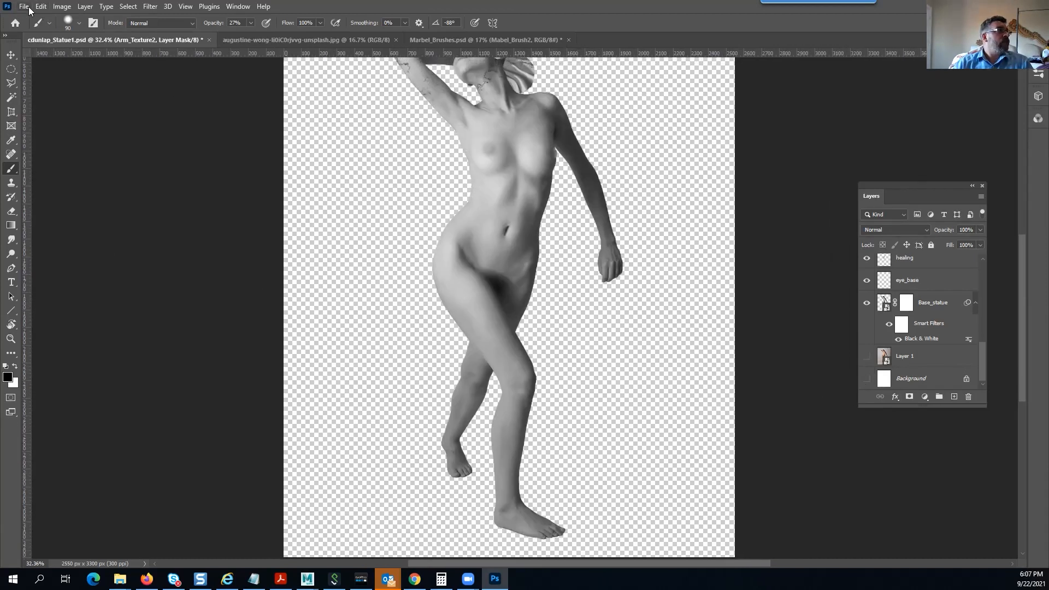
# Start a quick PNG export of the statue figure and move the save dialog toward the middle of the screen
pyautogui.click(26, 6)
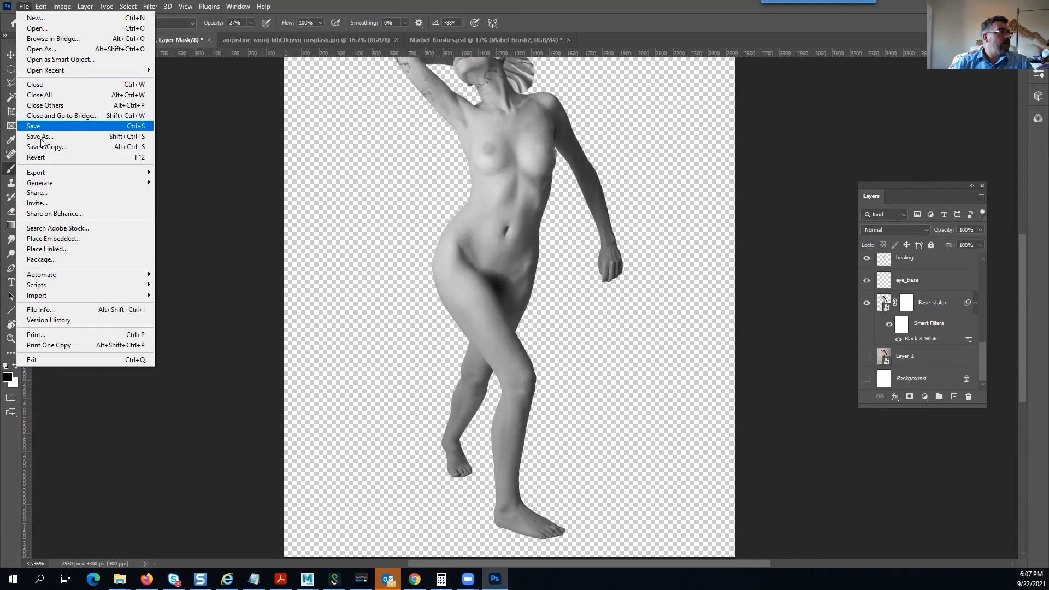
pyautogui.moveTo(48, 177)
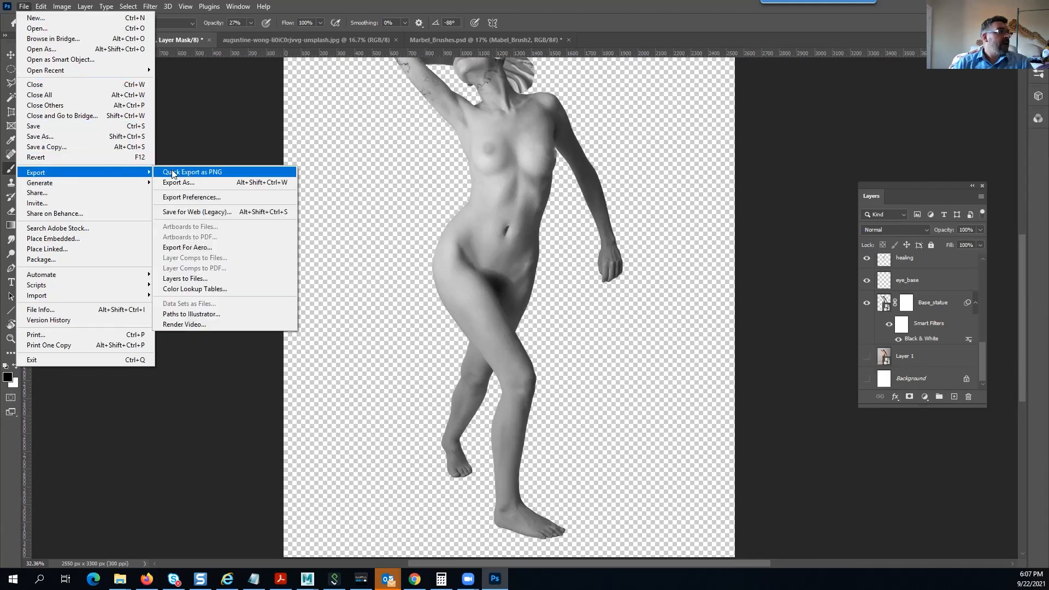
pyautogui.click(234, 174)
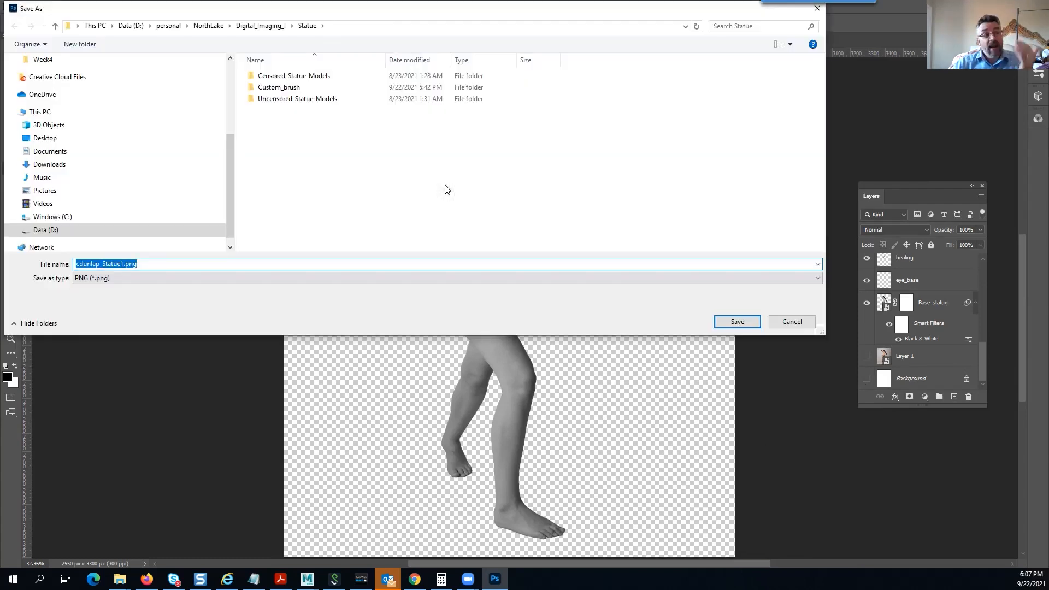
pyautogui.moveTo(295, 7); pyautogui.dragTo(403, 80)
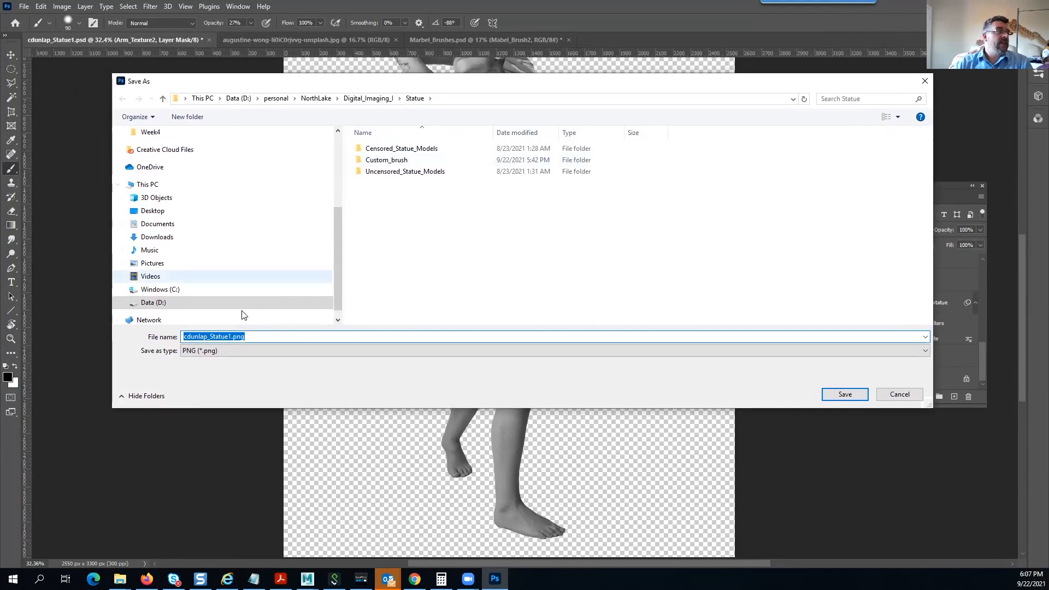
# Name the exported PNG Statue_refernce.png and save it in the Statue folder
pyautogui.press('Home')
pyautogui.press('Right')
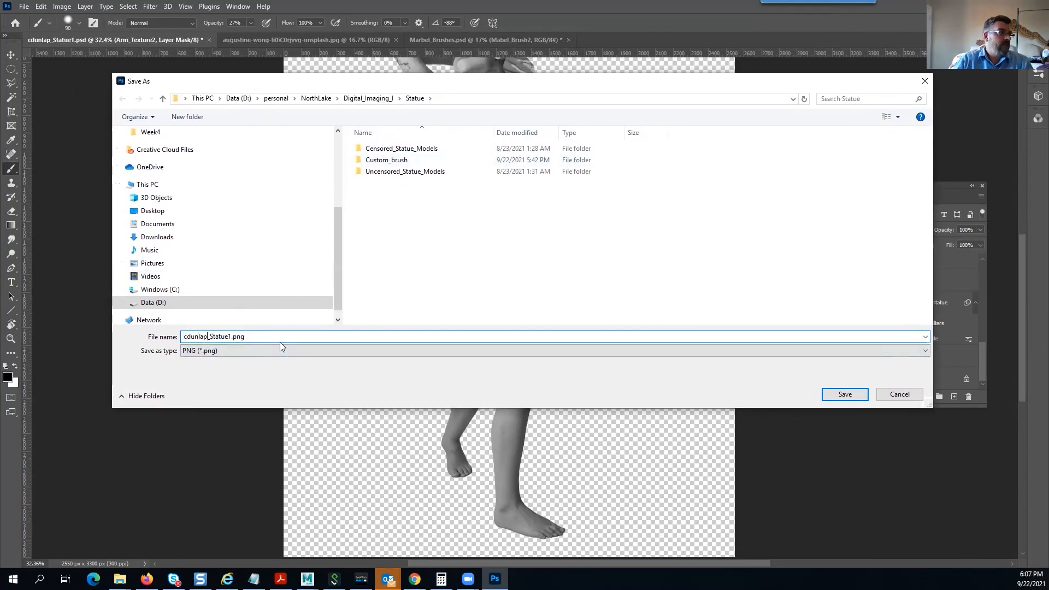
pyautogui.press('Right')
pyautogui.press('Right')
pyautogui.press('Right')
pyautogui.press('Right')
pyautogui.press('Right')
pyautogui.press('Right')
pyautogui.press('BackSpace')
pyautogui.press('BackSpace')
pyautogui.press('BackSpace')
pyautogui.press('BackSpace')
pyautogui.press('BackSpace')
pyautogui.press('BackSpace')
pyautogui.press('BackSpace')
pyautogui.press('BackSpace')
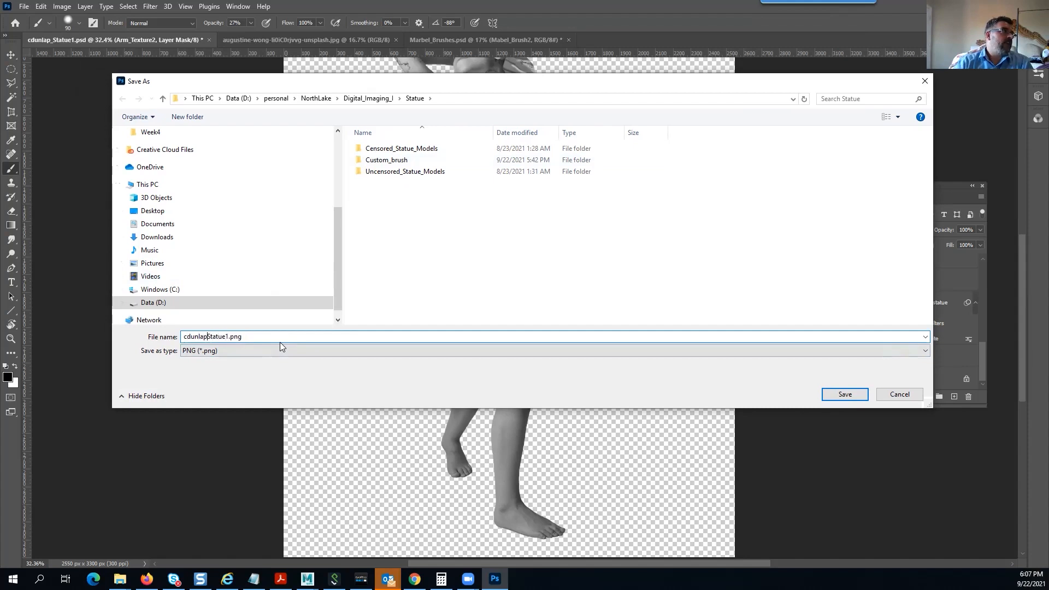
pyautogui.press('Right')
pyautogui.press('Right')
pyautogui.press('Right')
pyautogui.press('Right')
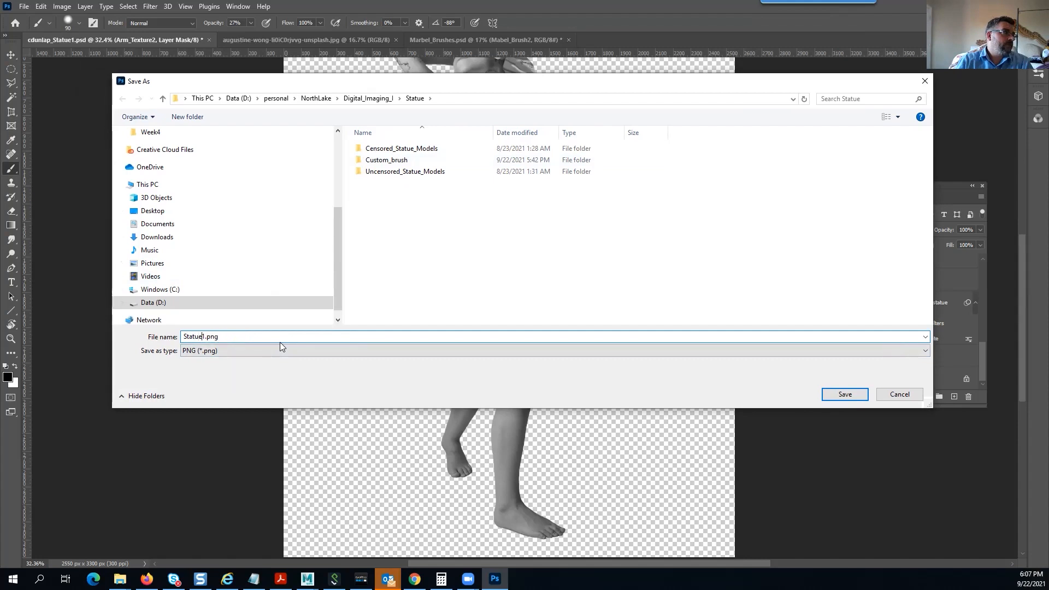
pyautogui.press('BackSpace')
pyautogui.write('_refer')
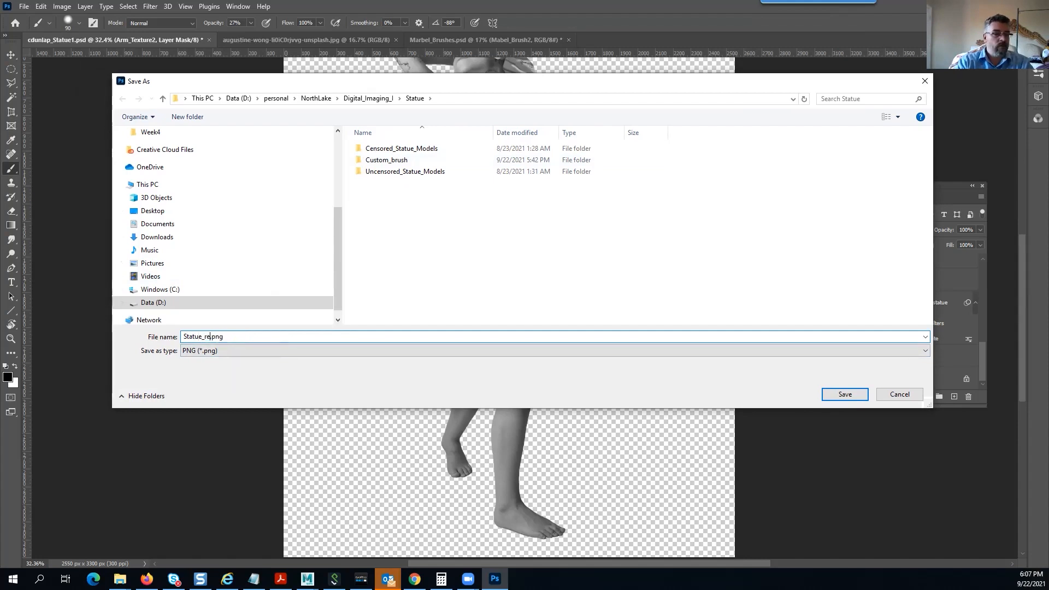
pyautogui.write('nce')
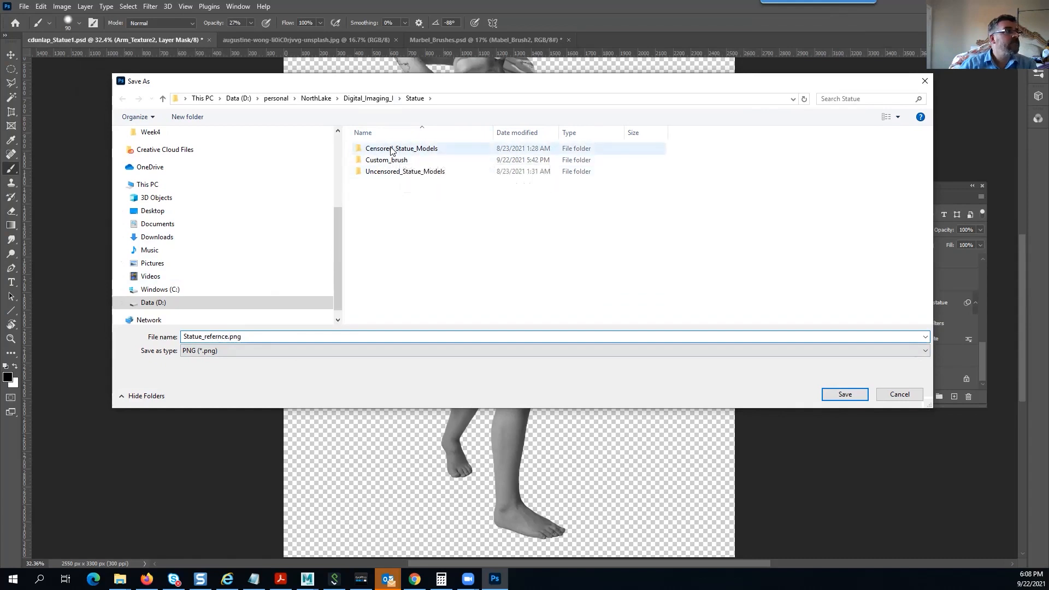
pyautogui.click(846, 395)
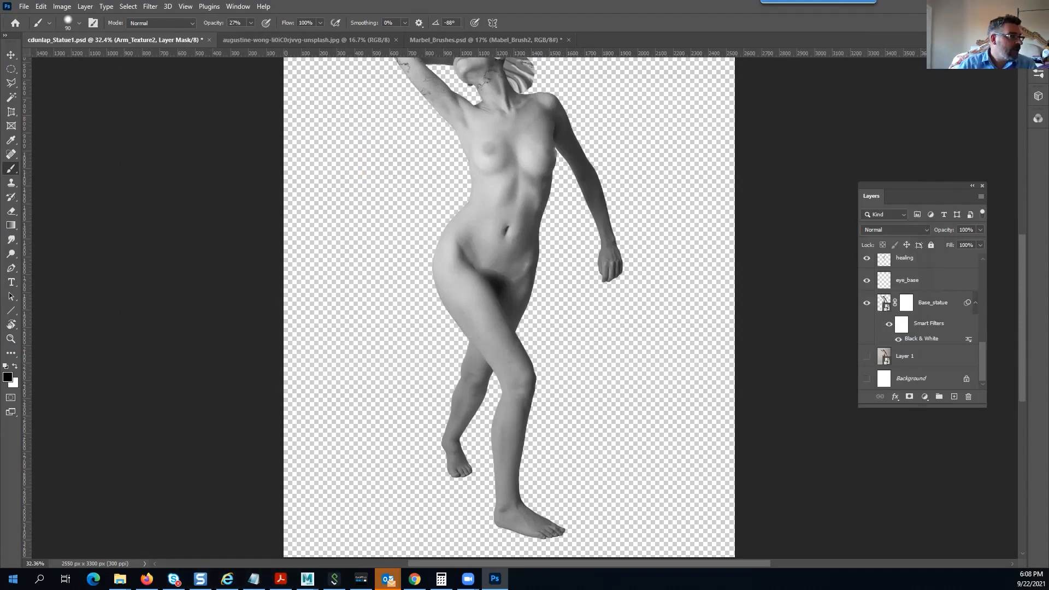
# Search the computer's apps for Adobe Illustrator 2021 and launch it
pyautogui.click(13, 579)
pyautogui.write('adobd')
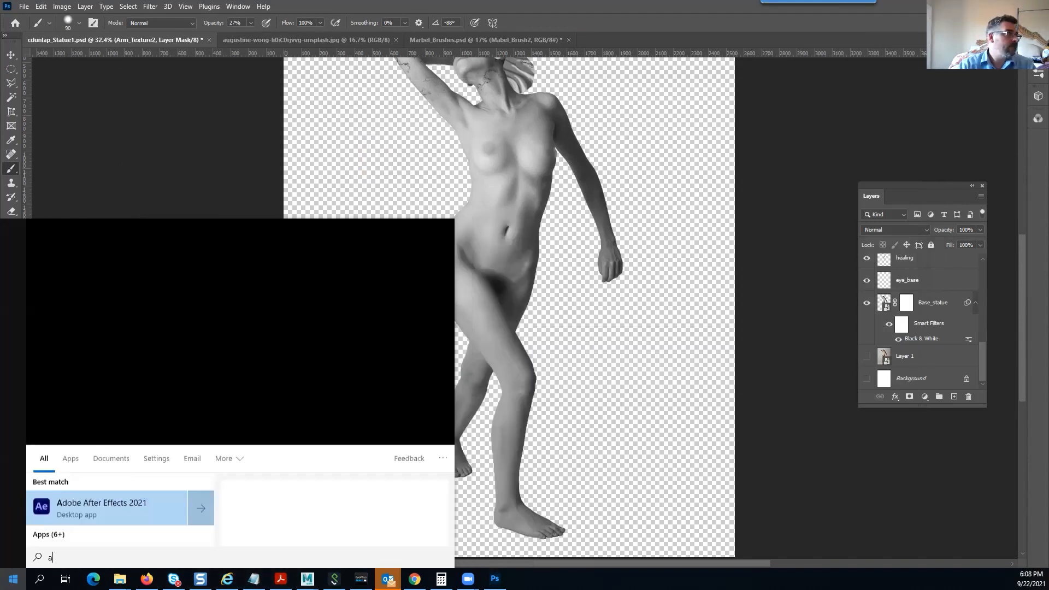
pyautogui.press('BackSpace')
pyautogui.press('BackSpace')
pyautogui.press('BackSpace')
pyautogui.press('BackSpace')
pyautogui.press('BackSpace')
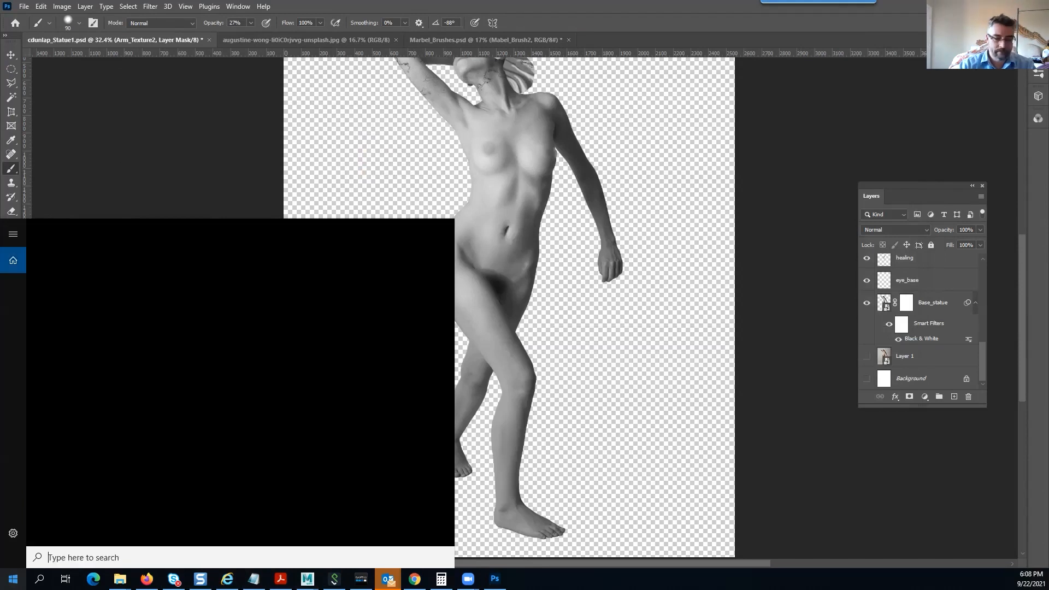
pyautogui.write('ill')
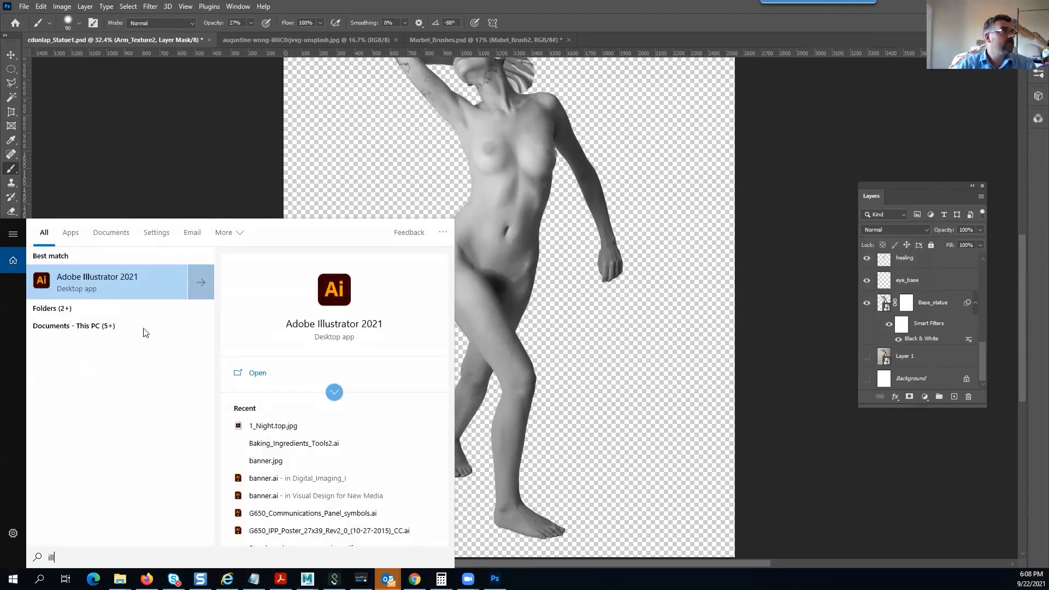
pyautogui.click(239, 202)
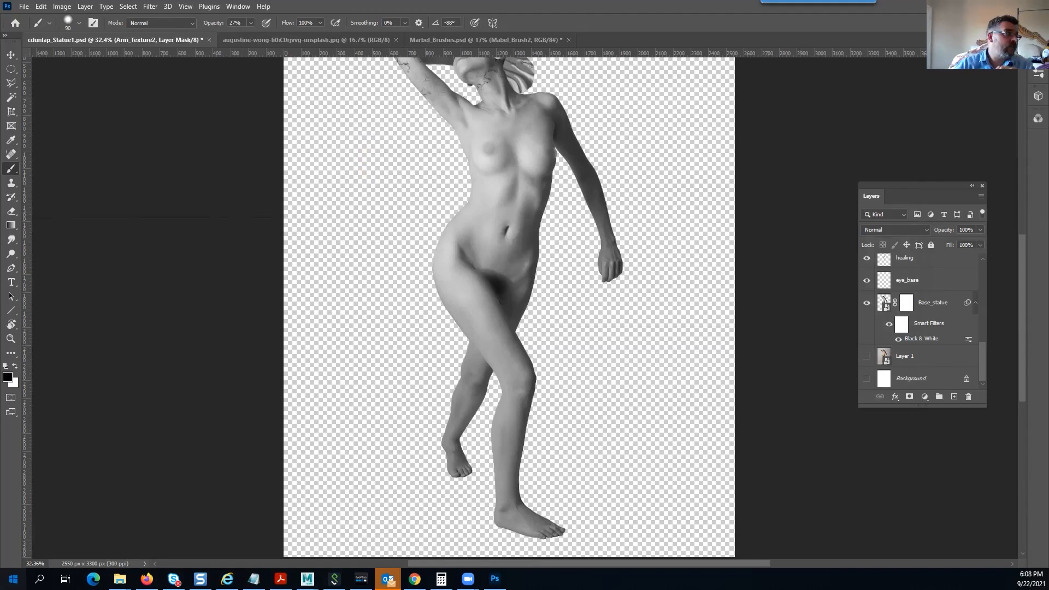
# Switch to Adobe Creative Cloud, launch Illustrator from the installed apps and minimize the Creative Cloud window
pyautogui.click(13, 578)
pyautogui.write('creat')
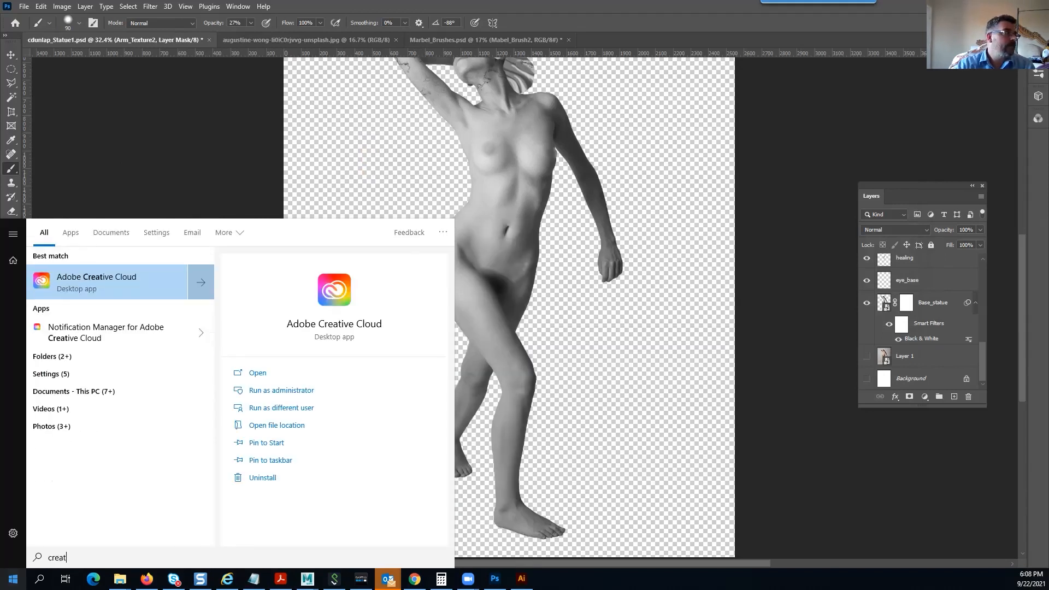
pyautogui.press('Return')
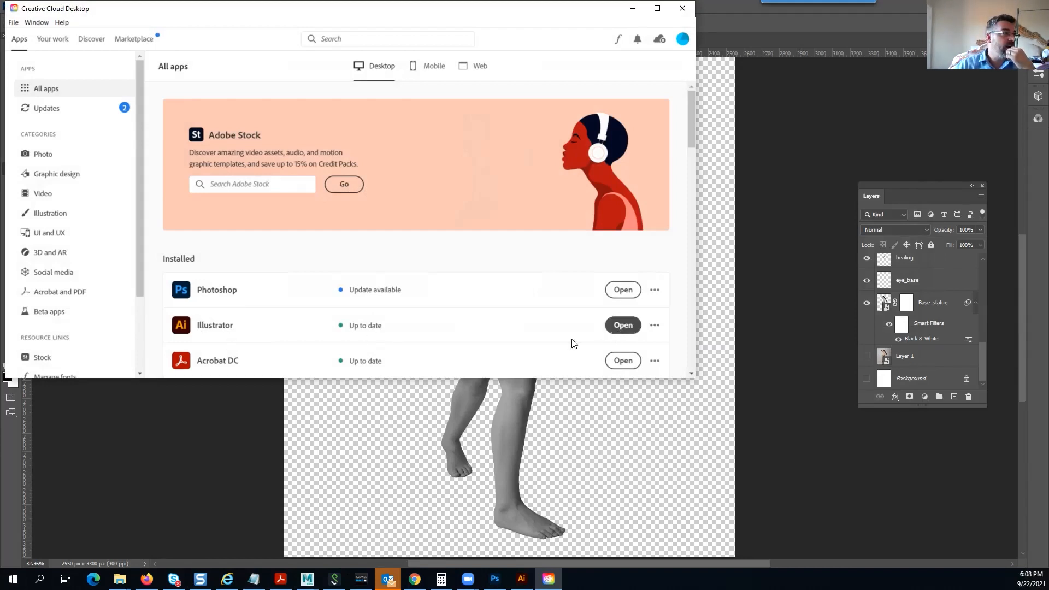
pyautogui.click(624, 326)
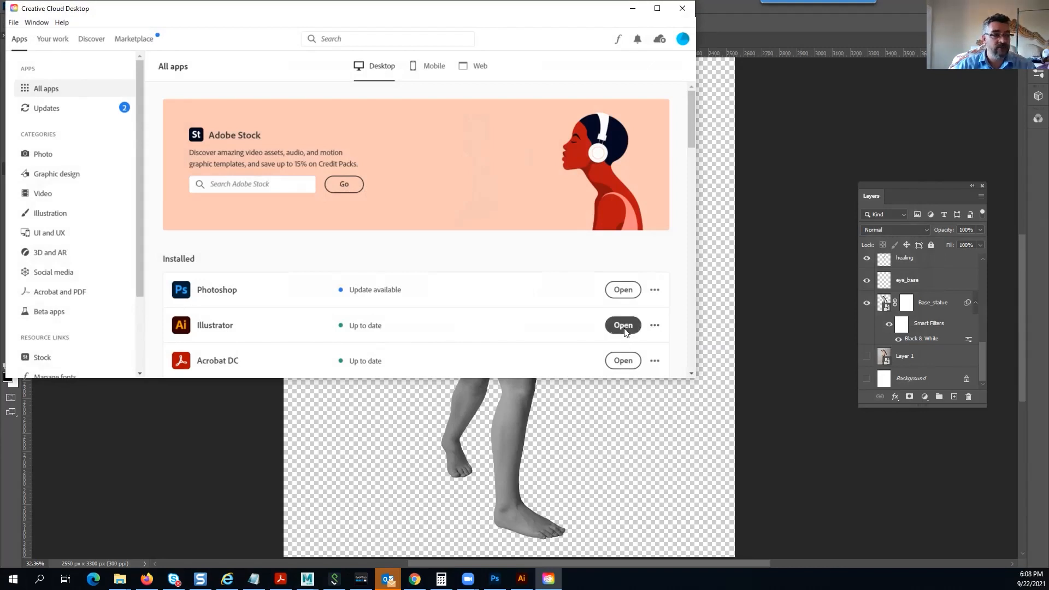
pyautogui.click(632, 10)
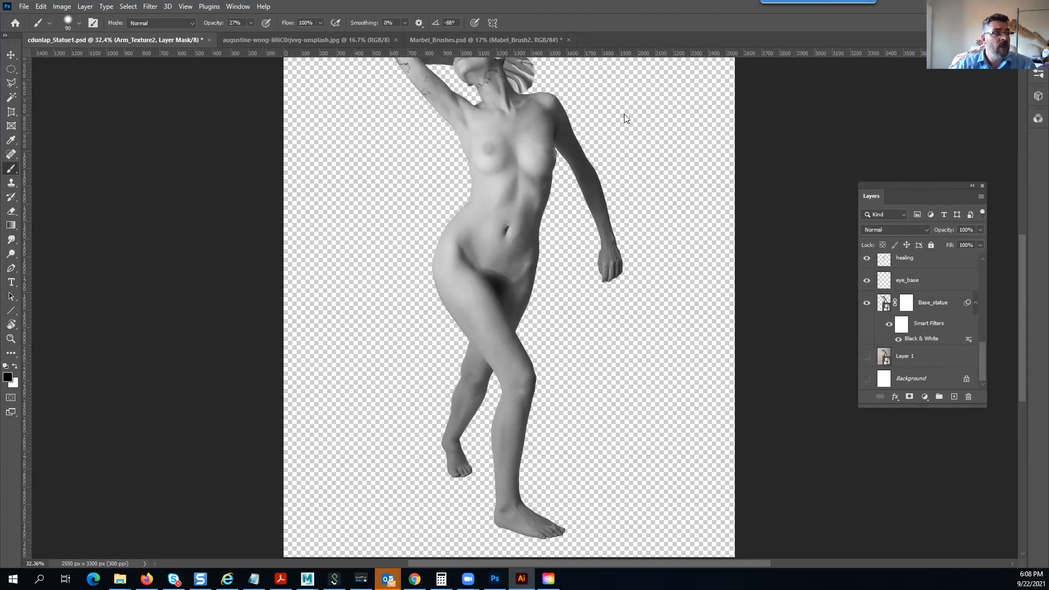
pyautogui.hotkey('ctrl', '0')
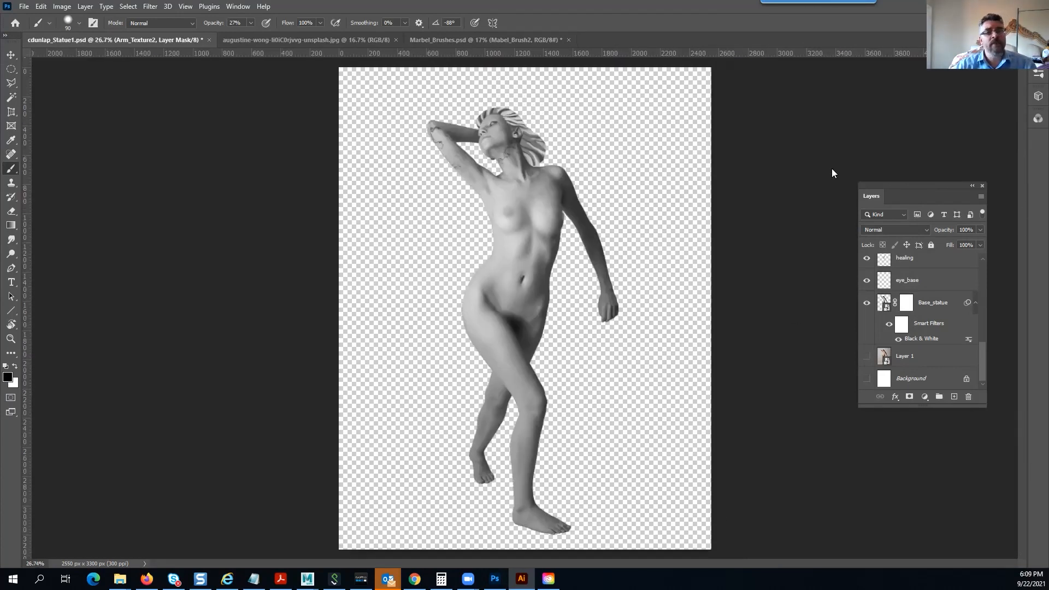
pyautogui.scroll(3, 546, 209)
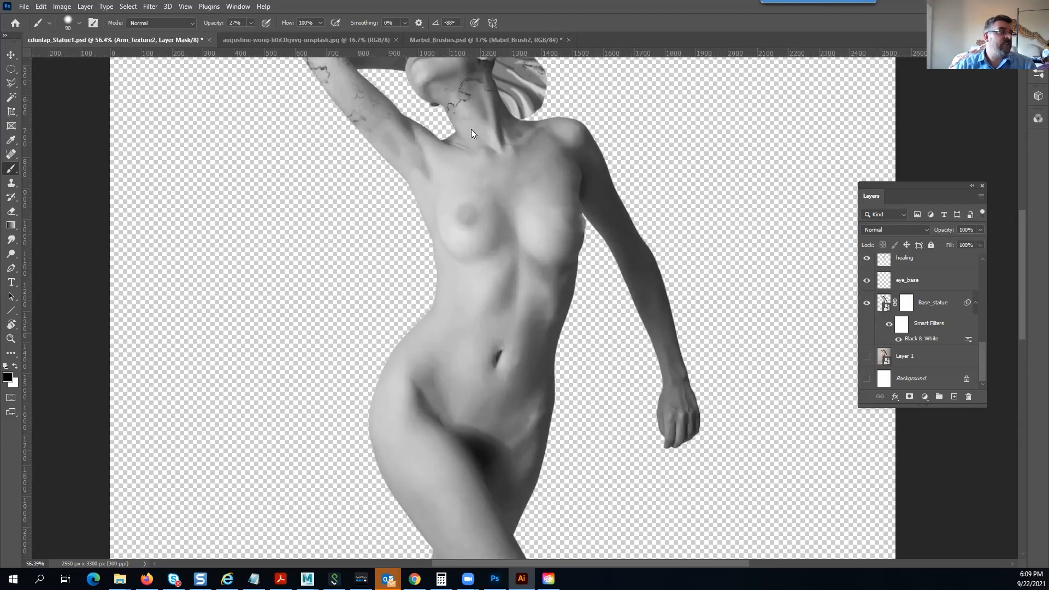
pyautogui.moveTo(503, 151); pyautogui.dragTo(532, 324)
pyautogui.scroll(1, 480, 220)
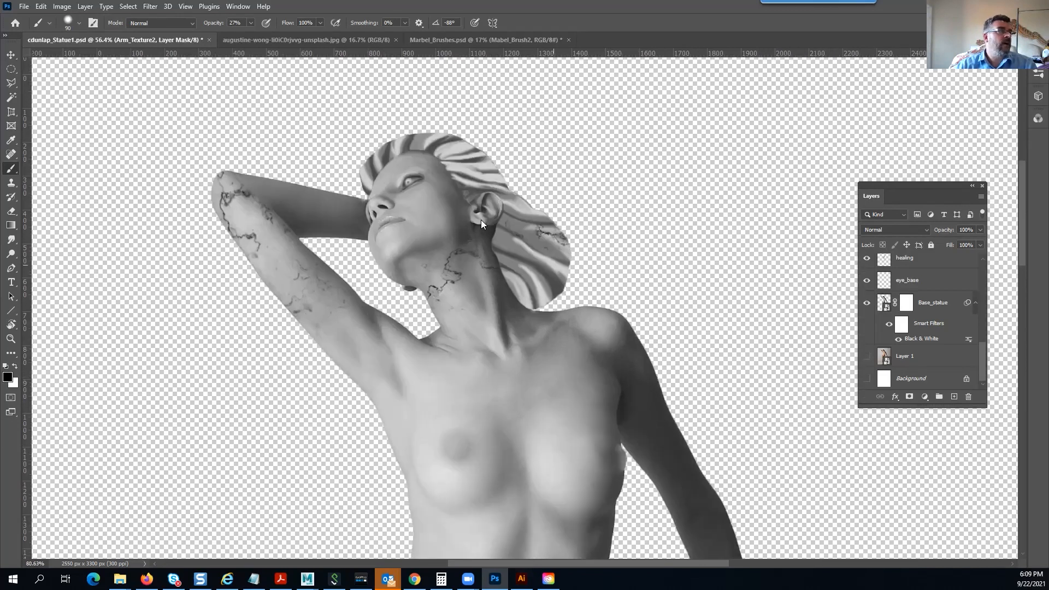
pyautogui.scroll(1, 499, 261)
pyautogui.moveTo(490, 201); pyautogui.dragTo(488, 197)
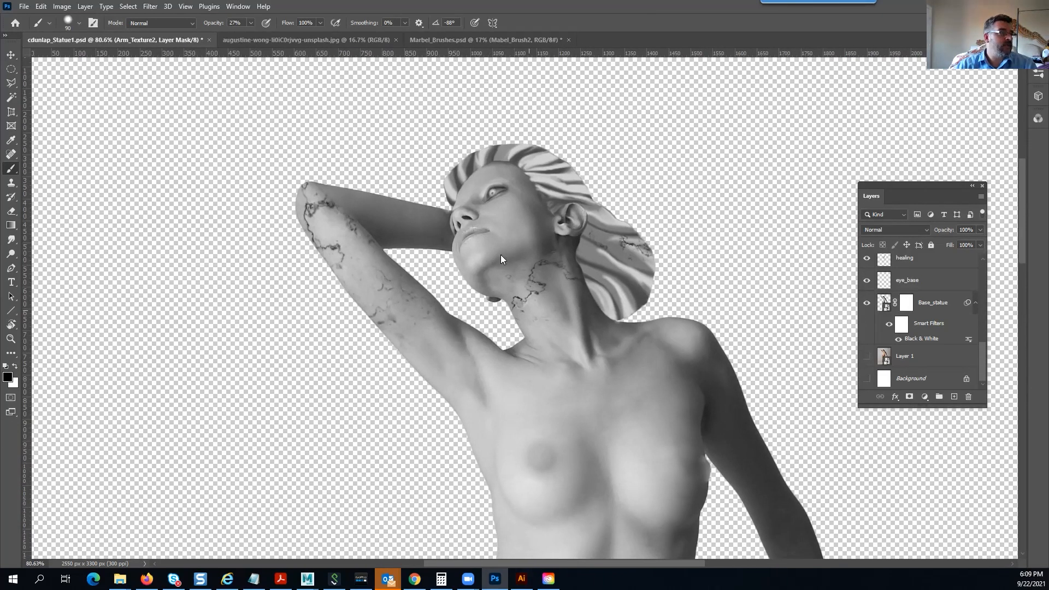
pyautogui.scroll(1, 599, 245)
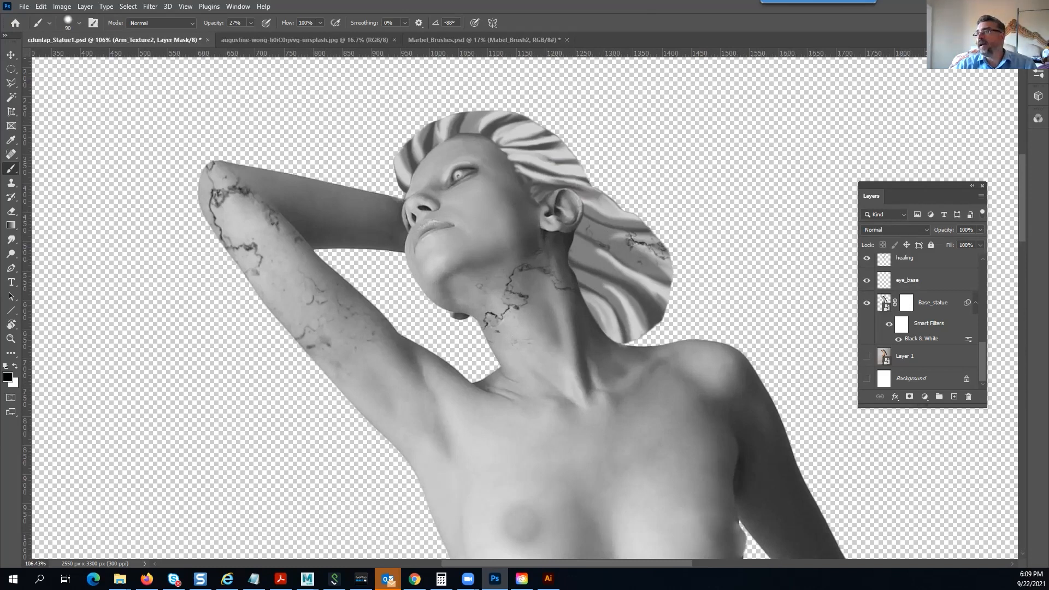
# Switch to Illustrator and start a new document with its units set to inches
pyautogui.hotkey('alt', 'Tab')
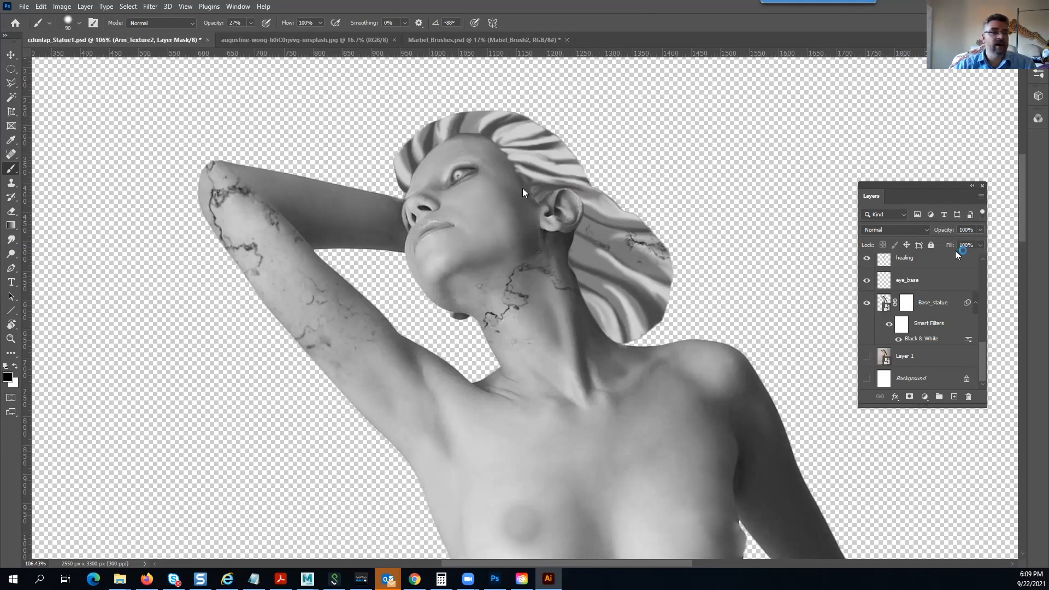
pyautogui.click(653, 193)
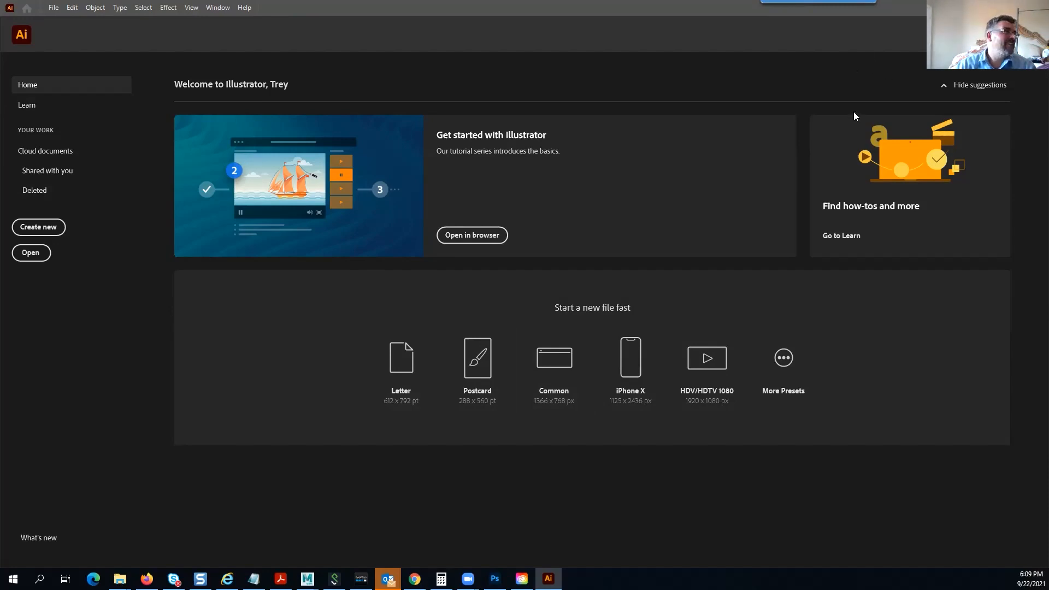
pyautogui.click(61, 227)
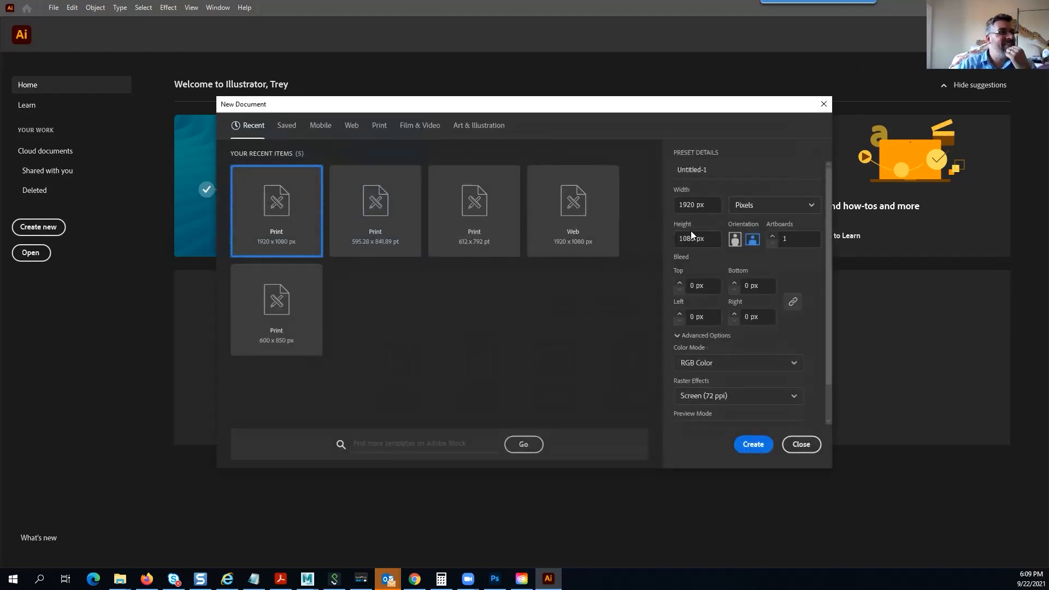
pyautogui.click(755, 206)
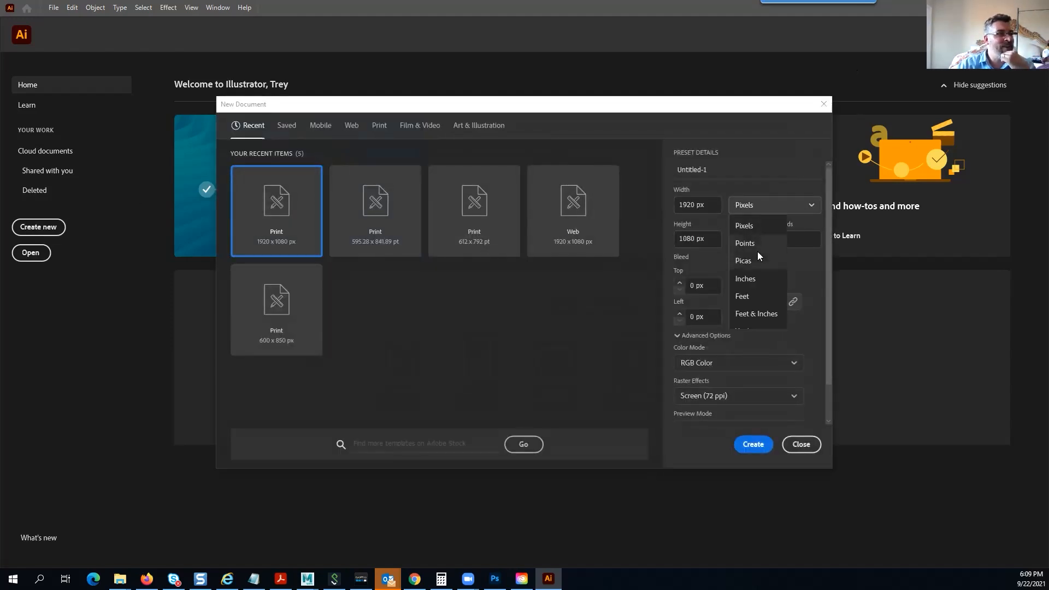
pyautogui.click(753, 278)
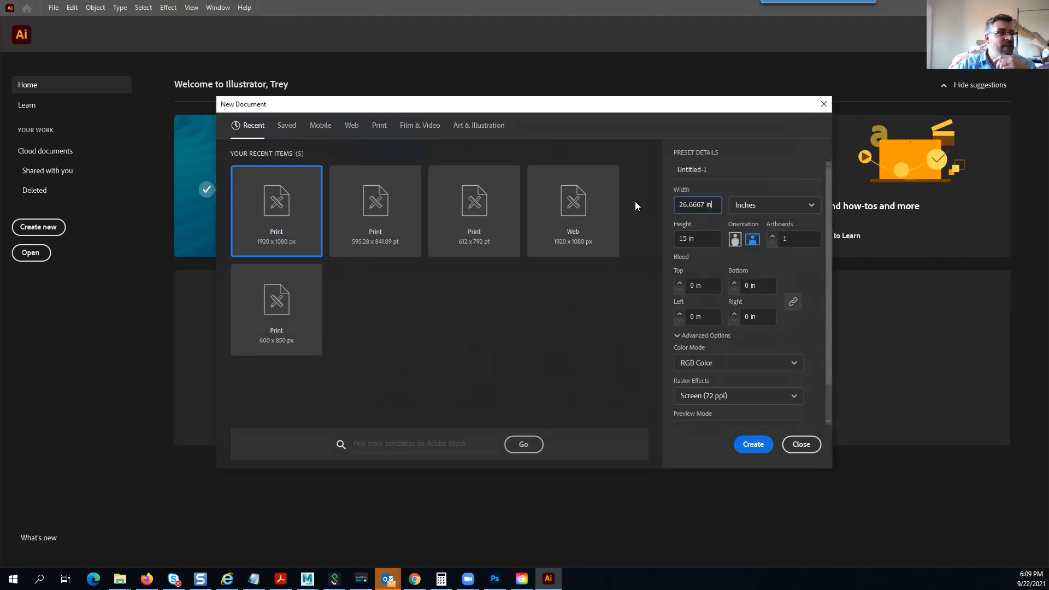
# Set the new document's width to 8.5 in and its height to 11 in
pyautogui.moveTo(705, 205); pyautogui.dragTo(582, 193)
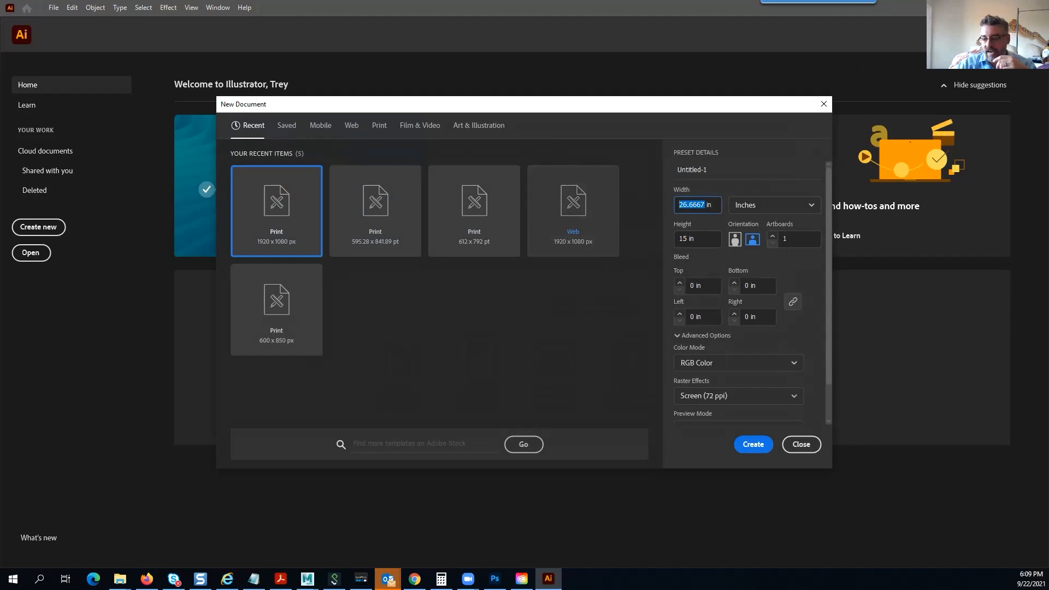
pyautogui.write('8.25')
pyautogui.press('BackSpace')
pyautogui.press('BackSpace')
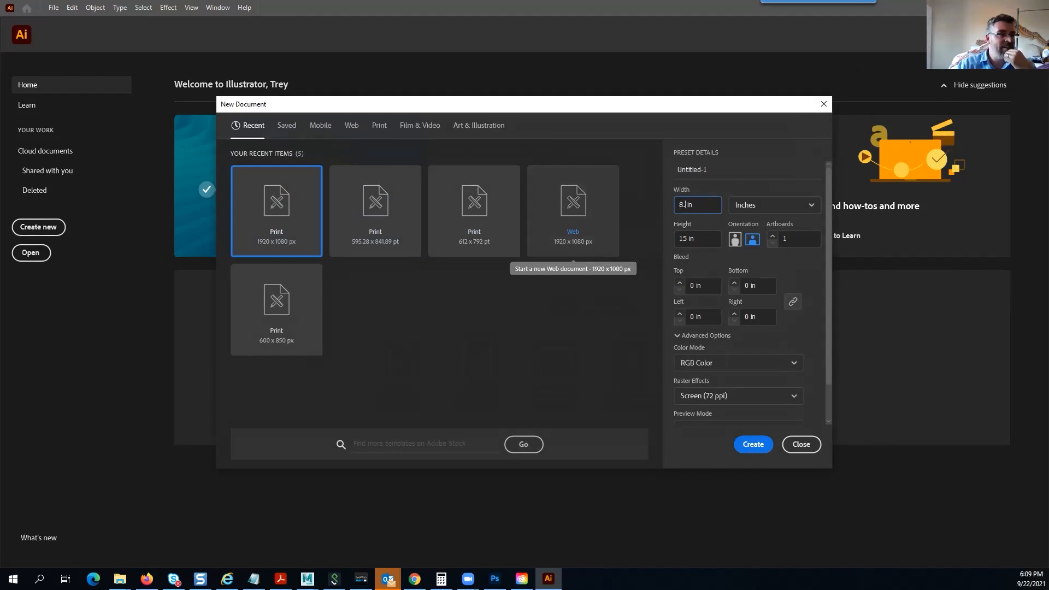
pyautogui.write('5')
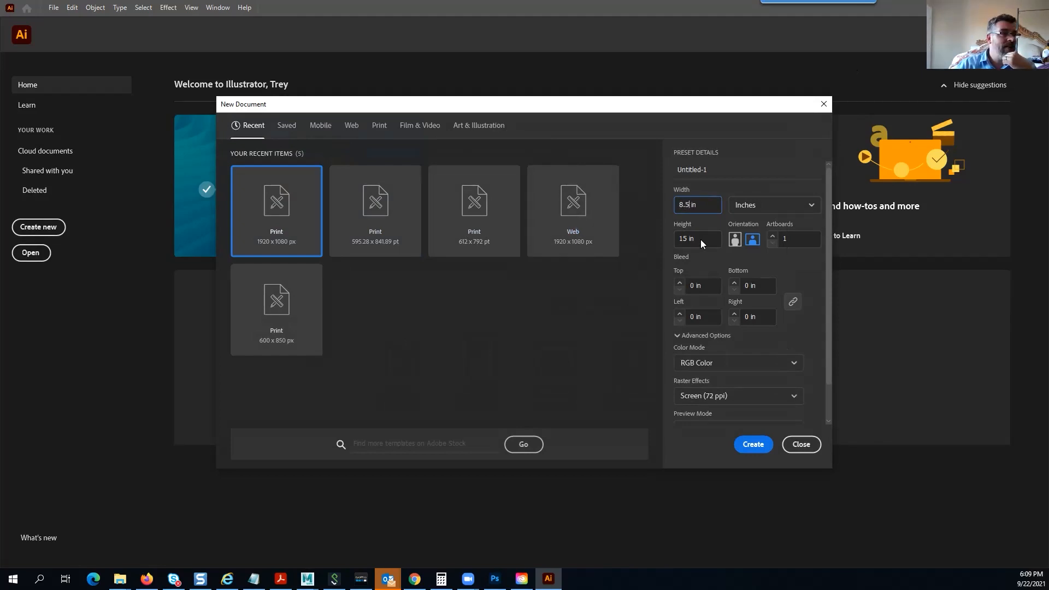
pyautogui.doubleClick(687, 235)
pyautogui.write('11')
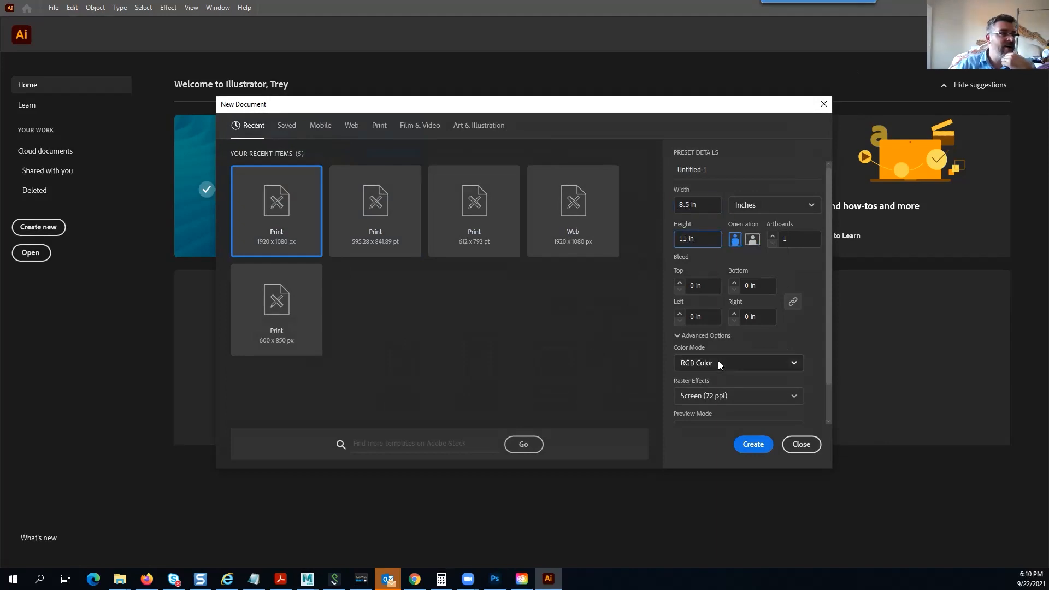
# Set the raster effects to High (300 ppi) and create the document
pyautogui.click(691, 397)
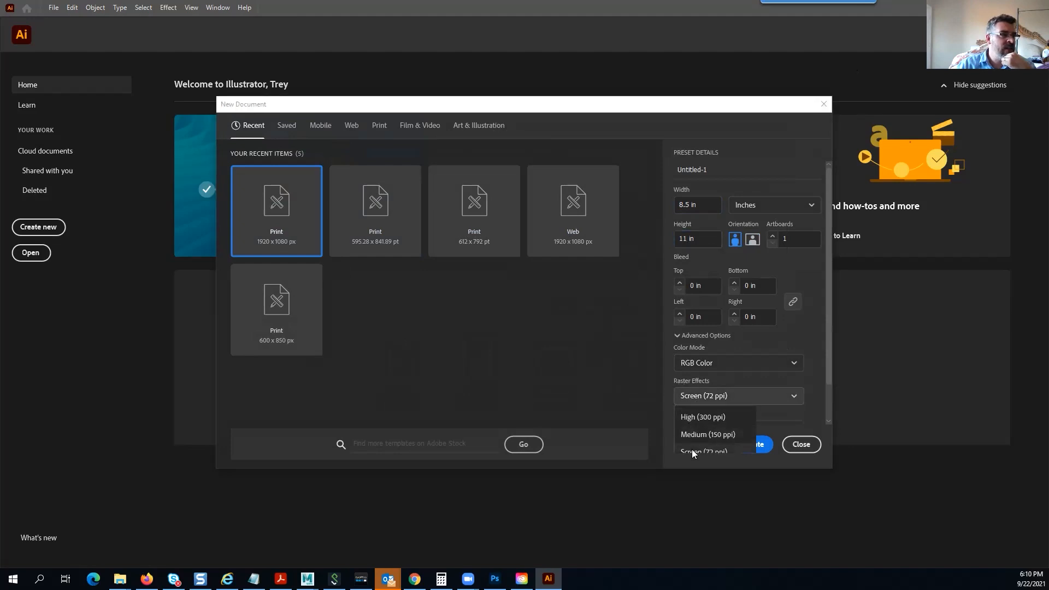
pyautogui.click(690, 420)
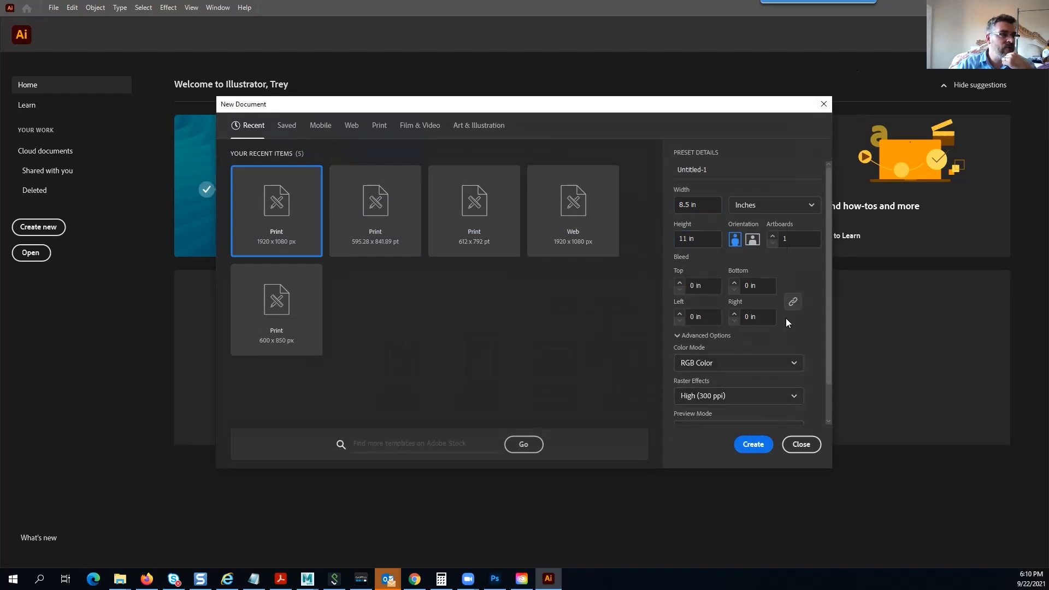
pyautogui.scroll(-1, 785, 318)
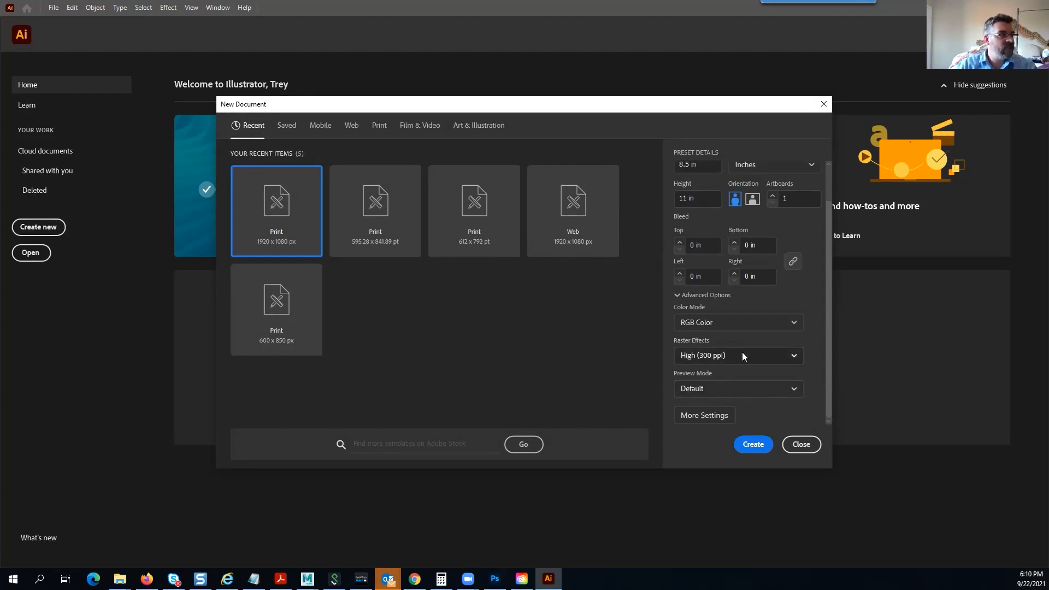
pyautogui.scroll(1, 763, 314)
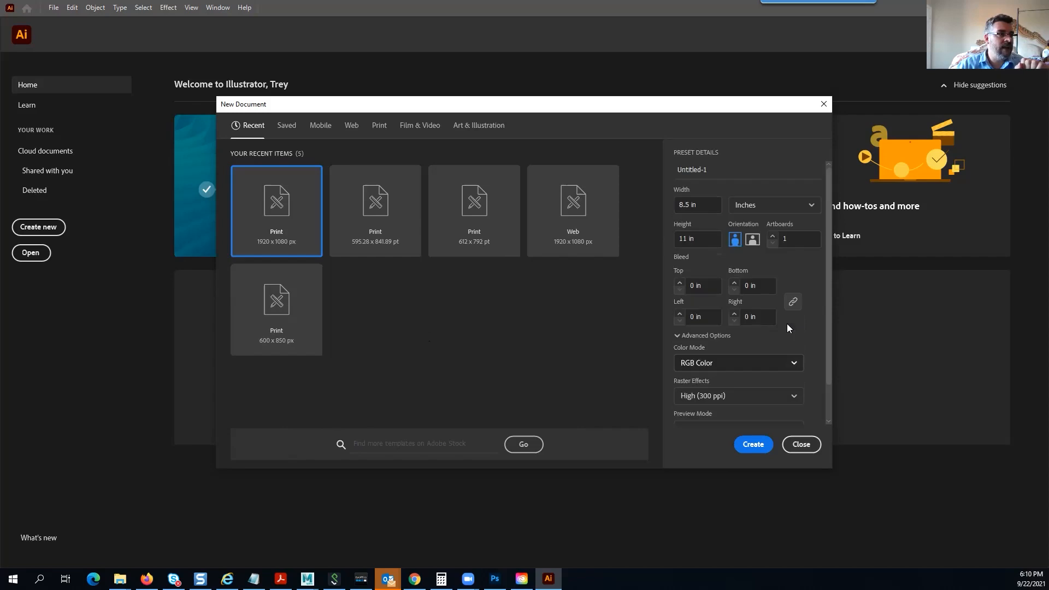
pyautogui.click(754, 444)
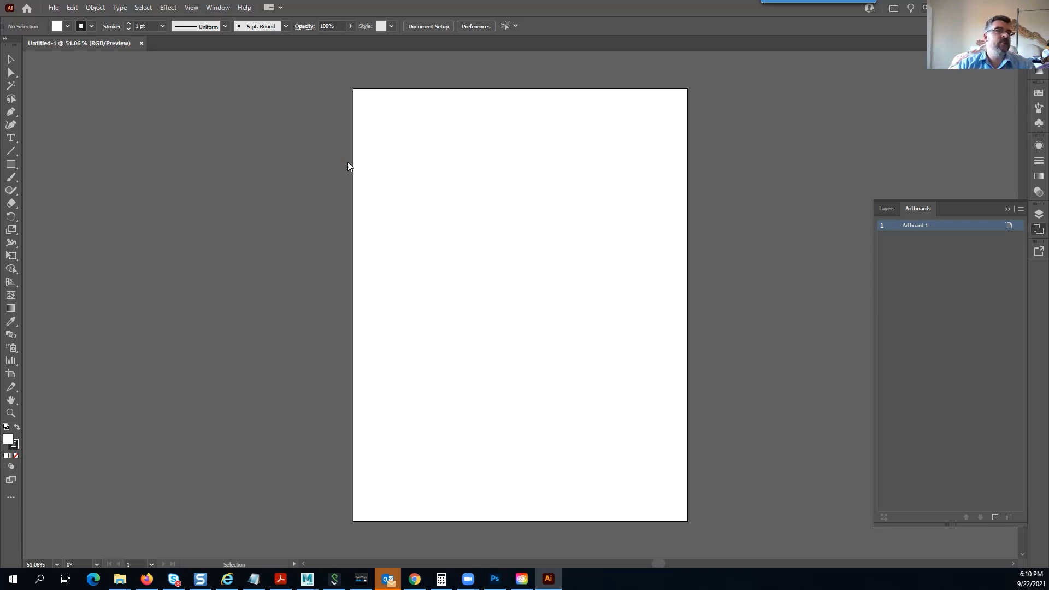
# Sketch a cartoon face in profile on the artboard with the Paintbrush: eye with lashes, nose, lips and chin line
pyautogui.click(11, 177)
pyautogui.moveTo(573, 210)
pyautogui.mouseDown()
pyautogui.moveTo(501, 210)
pyautogui.moveTo(451, 280)
pyautogui.moveTo(448, 257)
pyautogui.mouseUp()
pyautogui.moveTo(516, 216)
pyautogui.mouseDown()
pyautogui.moveTo(558, 214)
pyautogui.moveTo(542, 210)
pyautogui.moveTo(501, 148)
pyautogui.mouseUp()
pyautogui.moveTo(520, 198)
pyautogui.mouseDown()
pyautogui.moveTo(541, 176)
pyautogui.moveTo(568, 165)
pyautogui.mouseUp()
pyautogui.moveTo(570, 204); pyautogui.dragTo(593, 173)
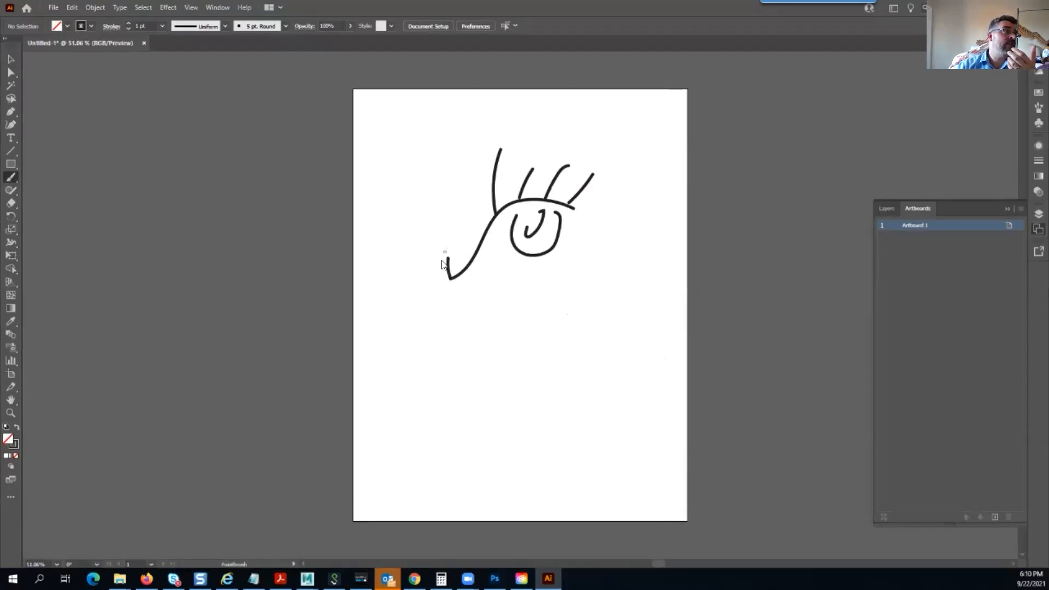
pyautogui.moveTo(440, 252)
pyautogui.mouseDown()
pyautogui.moveTo(423, 300)
pyautogui.moveTo(435, 328)
pyautogui.moveTo(529, 326)
pyautogui.mouseUp()
pyautogui.moveTo(477, 357)
pyautogui.mouseDown()
pyautogui.moveTo(530, 331)
pyautogui.moveTo(531, 344)
pyautogui.moveTo(505, 310)
pyautogui.moveTo(492, 348)
pyautogui.moveTo(463, 375)
pyautogui.moveTo(637, 424)
pyautogui.mouseUp()
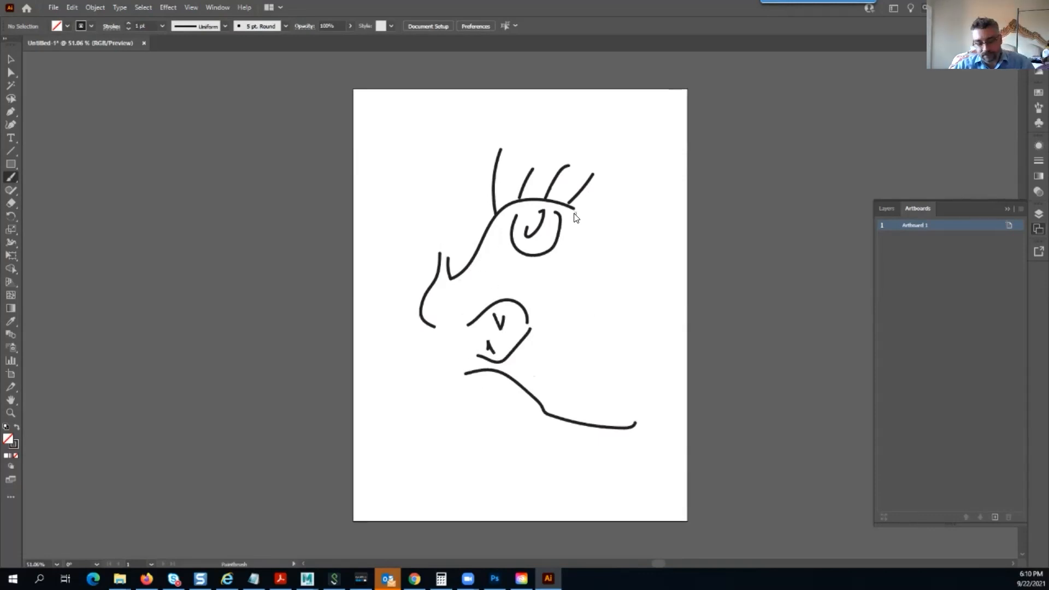
# Undo all brush strokes of the face sketch
pyautogui.hotkey('ctrl', 'z')
pyautogui.hotkey('ctrl', 'z')
pyautogui.hotkey('ctrl', 'z')
pyautogui.hotkey('ctrl', 'z')
pyautogui.hotkey('ctrl', 'z')
pyautogui.hotkey('ctrl', 'z')
pyautogui.hotkey('ctrl', 'z')
pyautogui.hotkey('ctrl', 'z')
pyautogui.hotkey('ctrl', 'z')
pyautogui.hotkey('ctrl', 'z')
pyautogui.hotkey('ctrl', 'z')
pyautogui.hotkey('ctrl', 'z')
pyautogui.hotkey('ctrl', 'z')
pyautogui.hotkey('ctrl', 'z')
pyautogui.hotkey('ctrl', 'z')
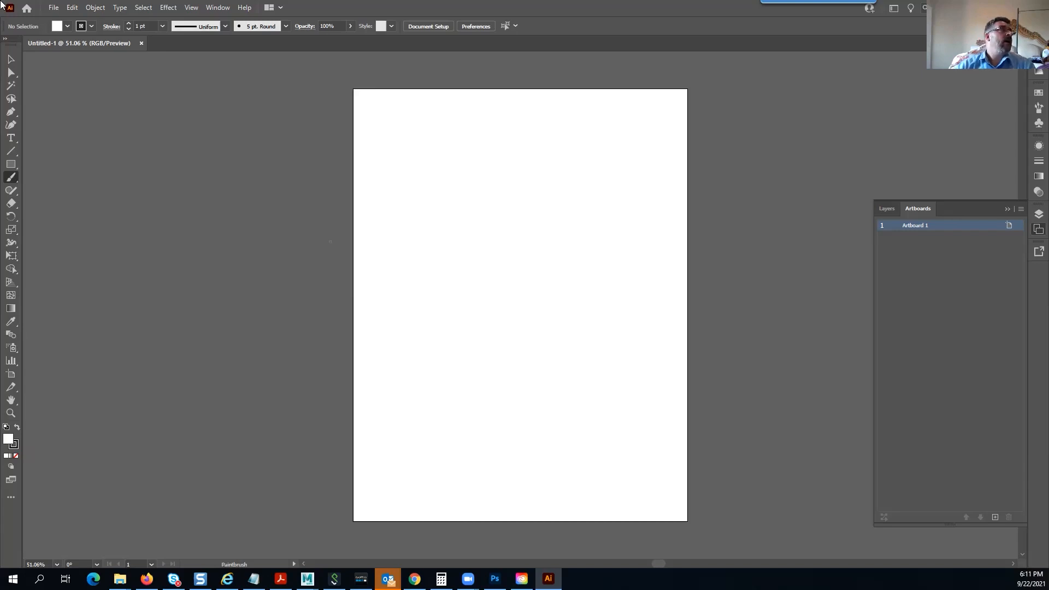
# Place Statue_refernce.png from the Statue folder as a linked image, starting at the artboard's upper-left corner
pyautogui.click(11, 59)
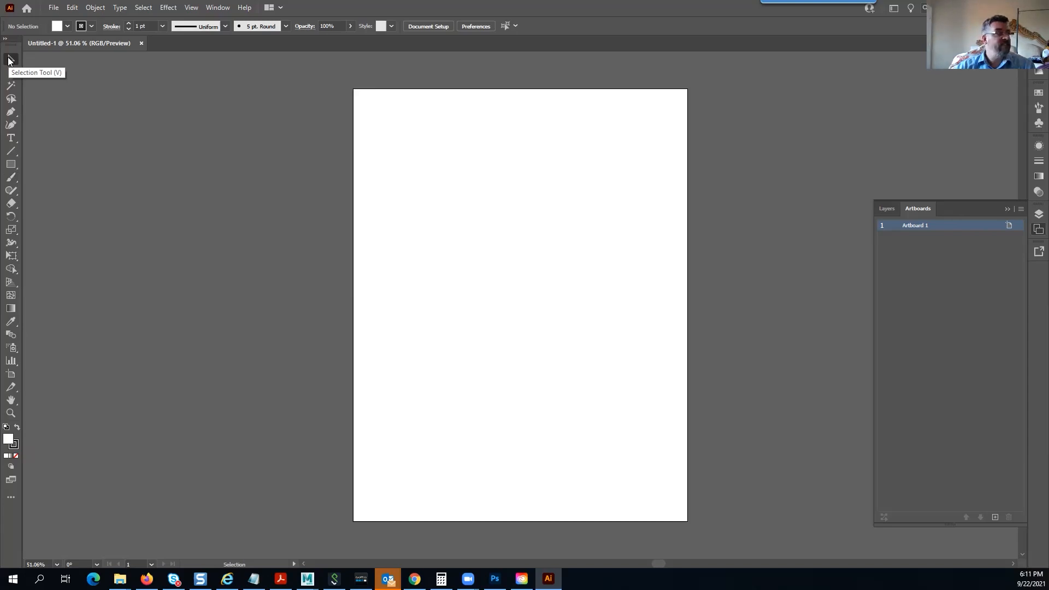
pyautogui.click(53, 7)
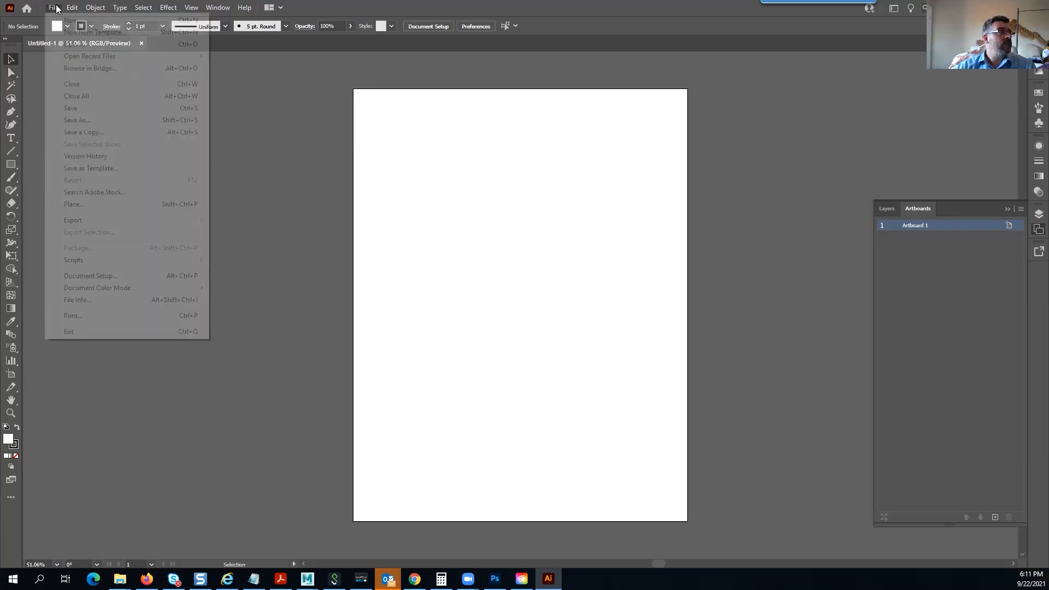
pyautogui.click(101, 204)
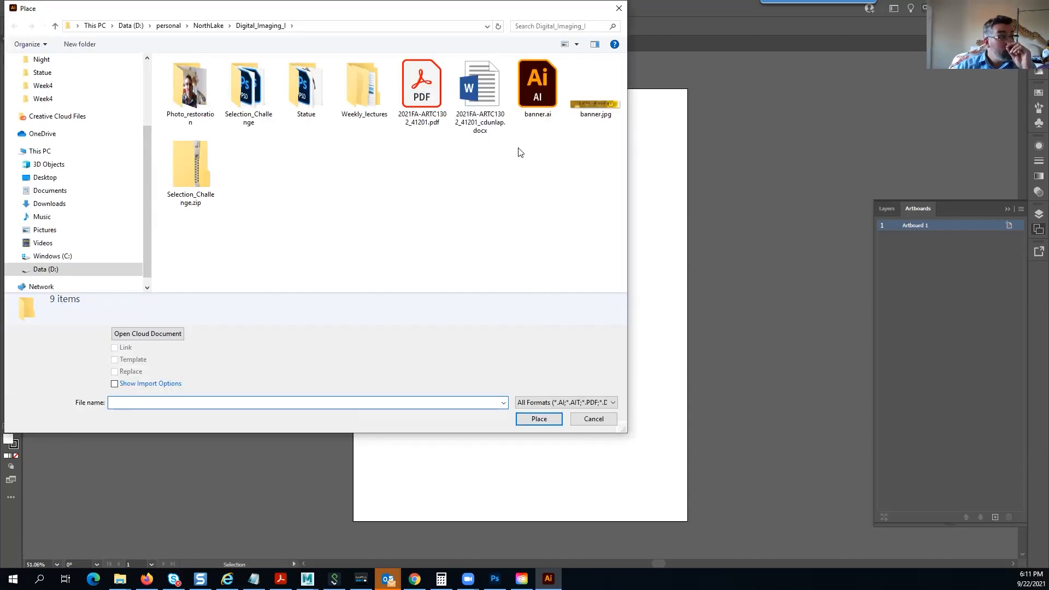
pyautogui.doubleClick(307, 98)
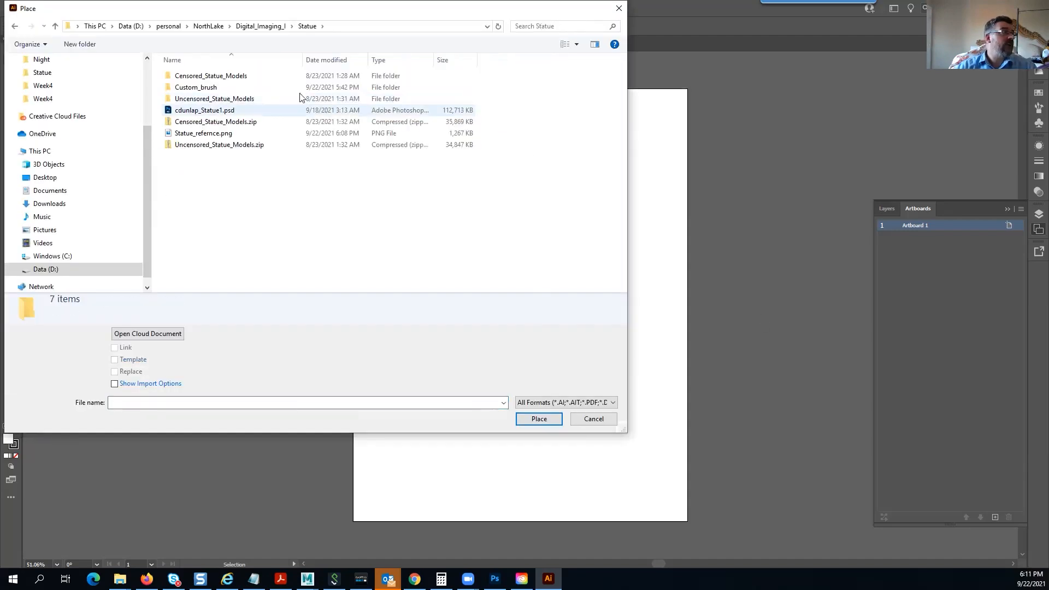
pyautogui.click(203, 134)
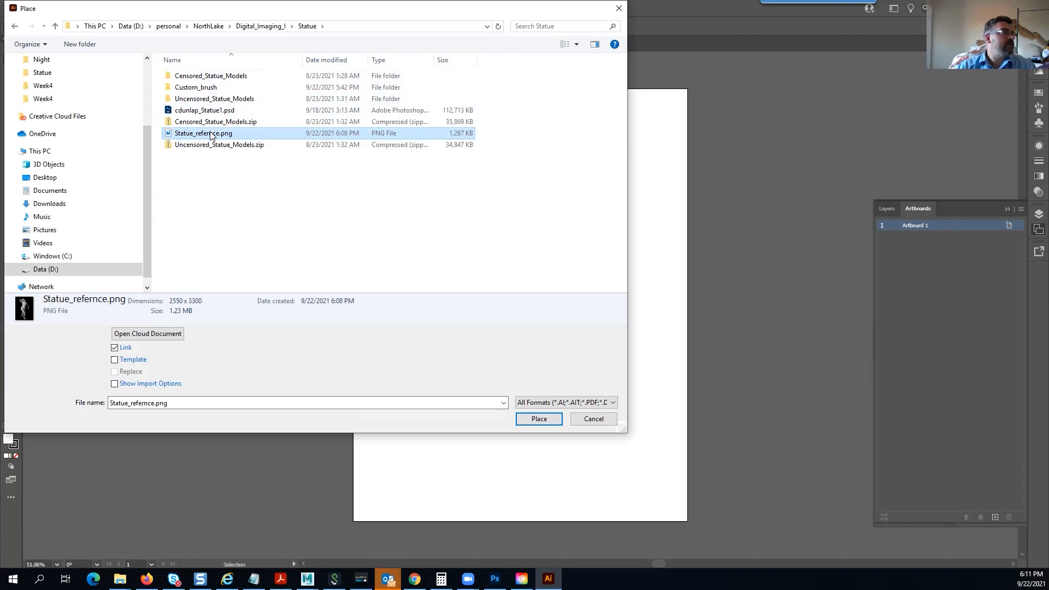
pyautogui.click(537, 418)
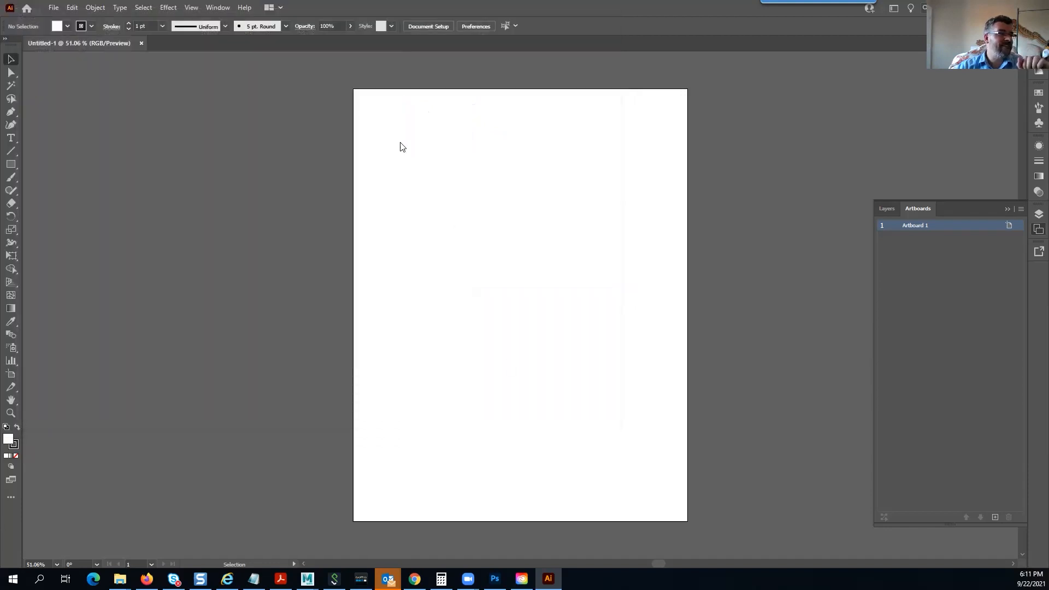
pyautogui.click(353, 90)
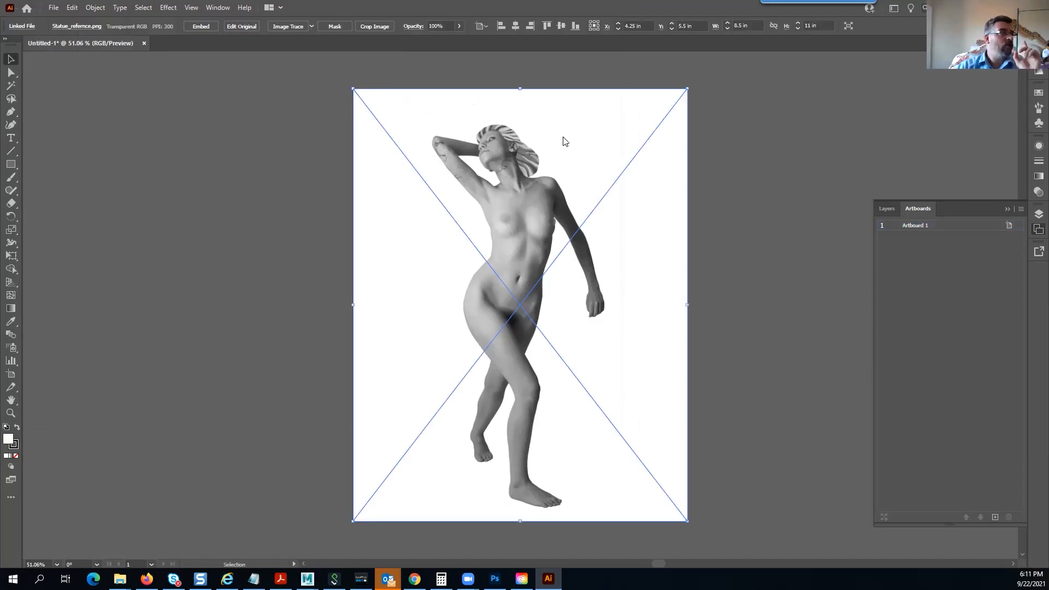
# Move the placed statue image off the artboard's center, down and to the right
pyautogui.click(167, 147)
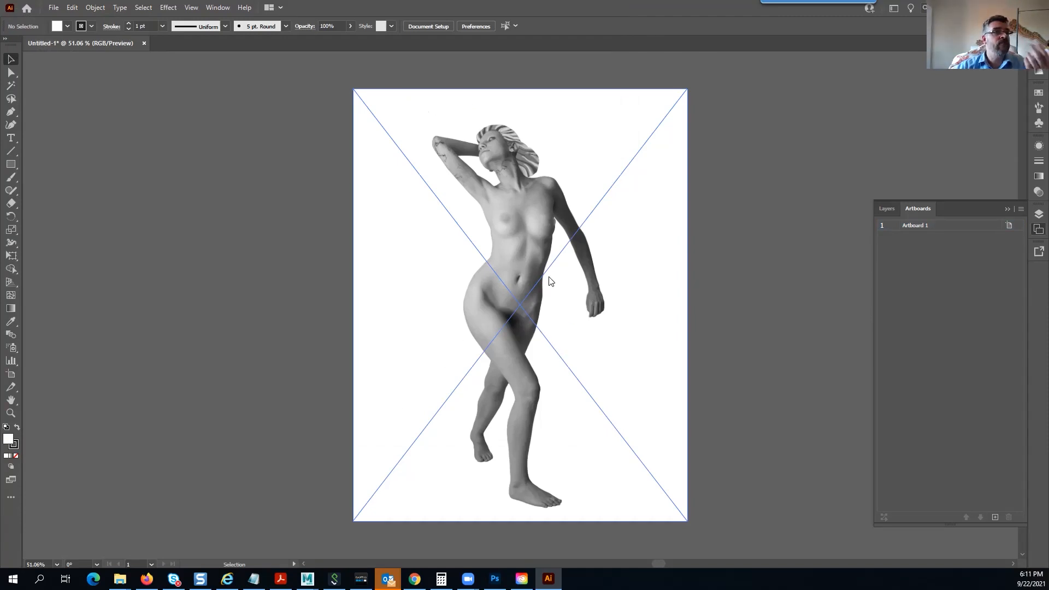
pyautogui.moveTo(555, 278); pyautogui.dragTo(672, 346)
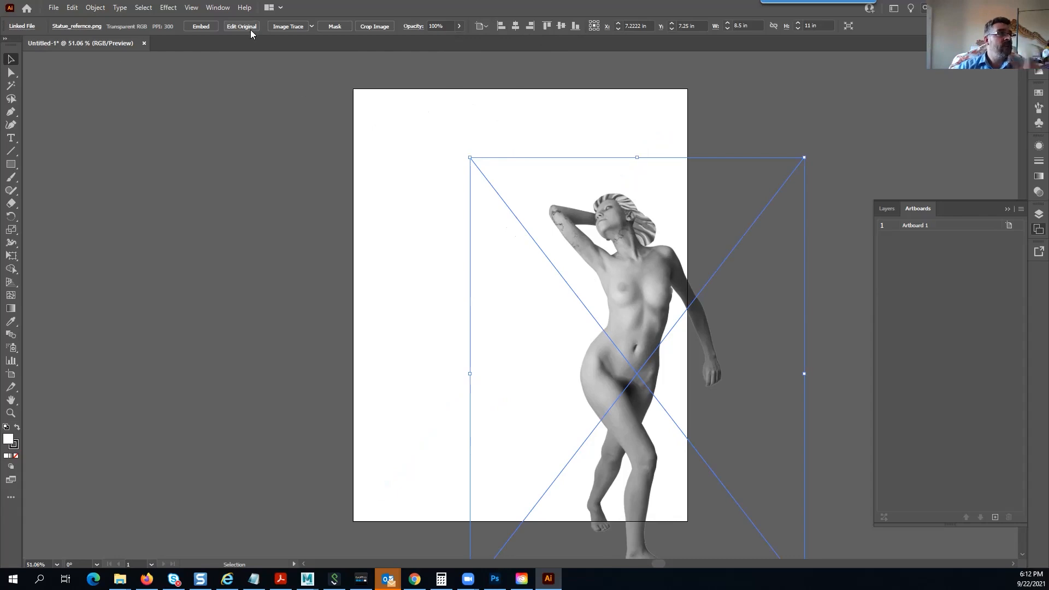
# Choose the Essentials Classic workspace
pyautogui.click(218, 9)
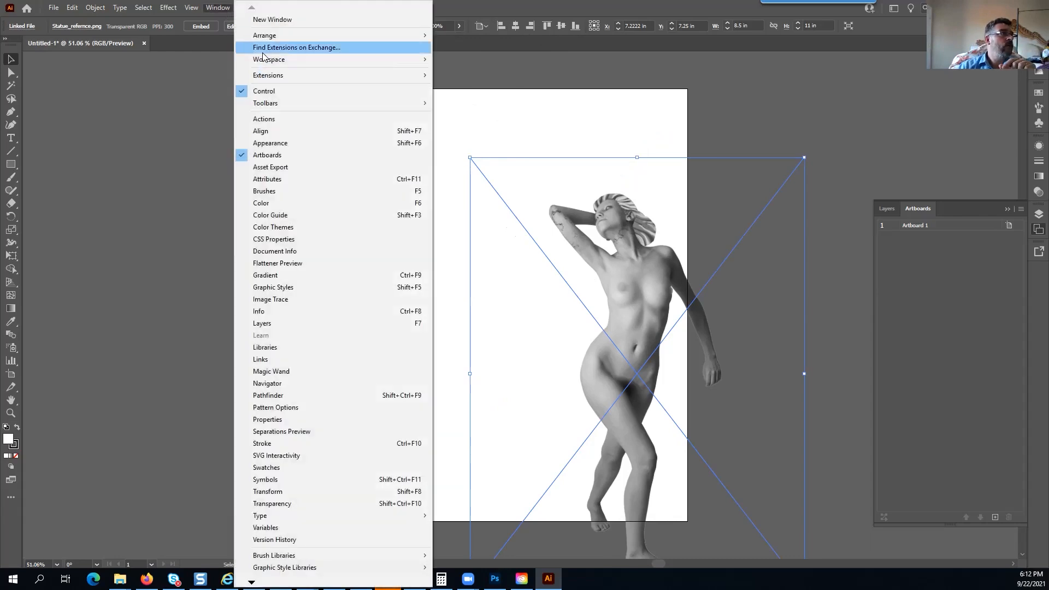
pyautogui.moveTo(266, 64)
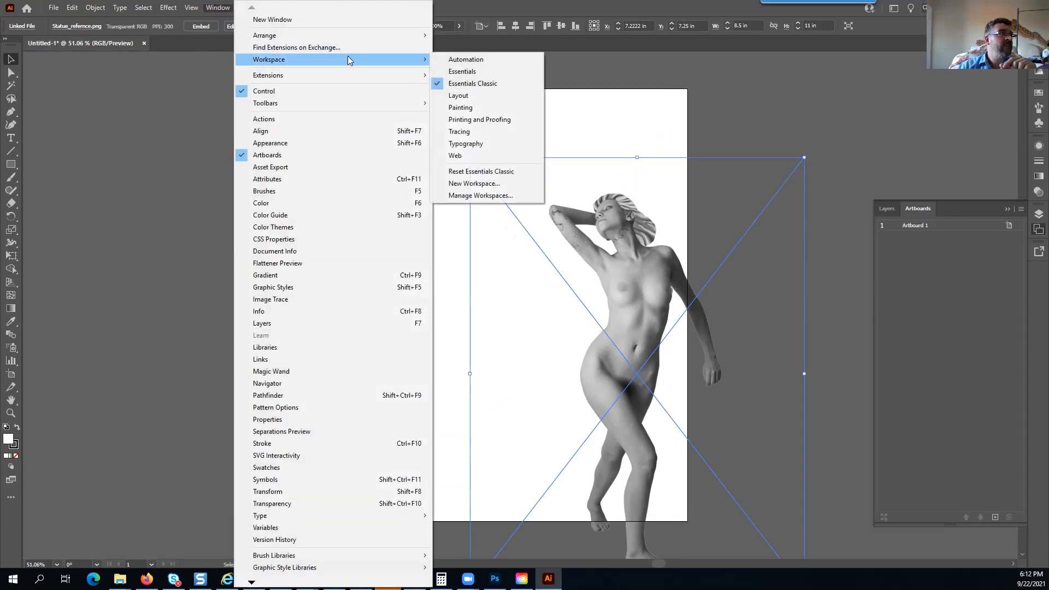
pyautogui.click(471, 85)
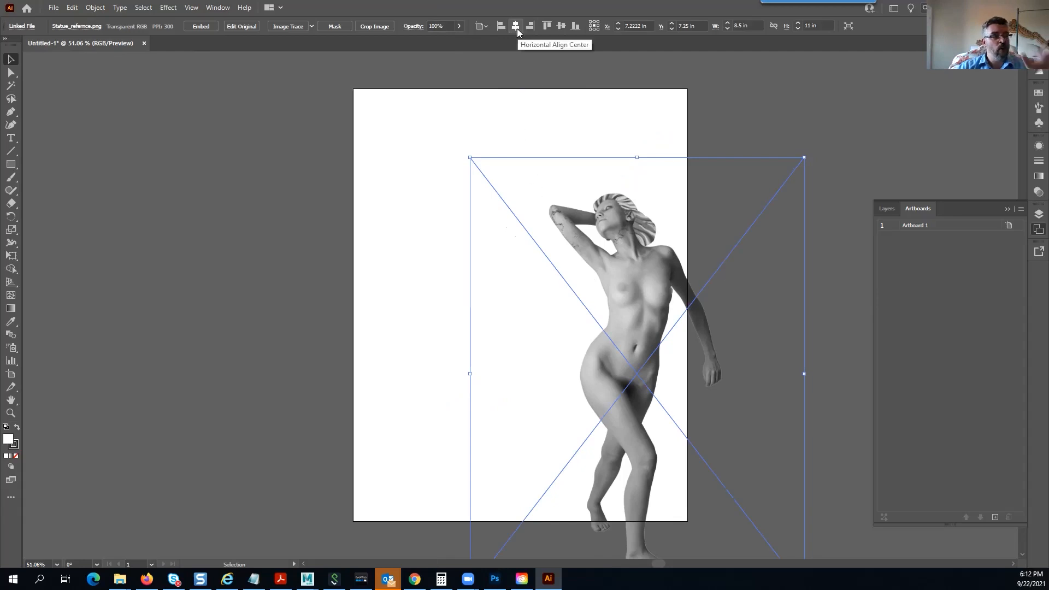
# Center the statue image horizontally and vertically on the artboard, and collapse the Artboards panel
pyautogui.click(517, 29)
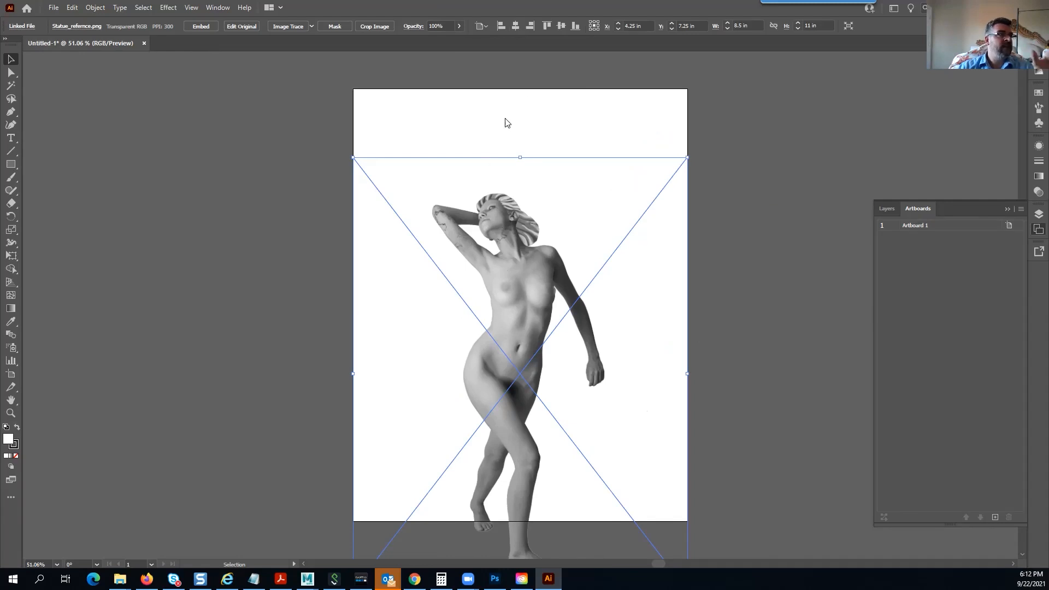
pyautogui.click(562, 26)
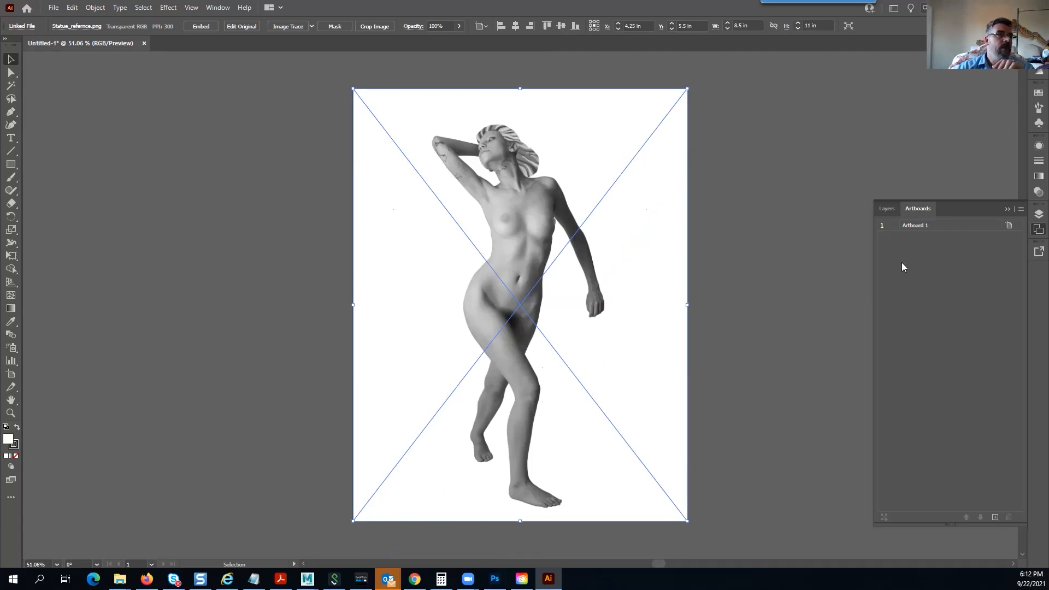
pyautogui.click(1009, 209)
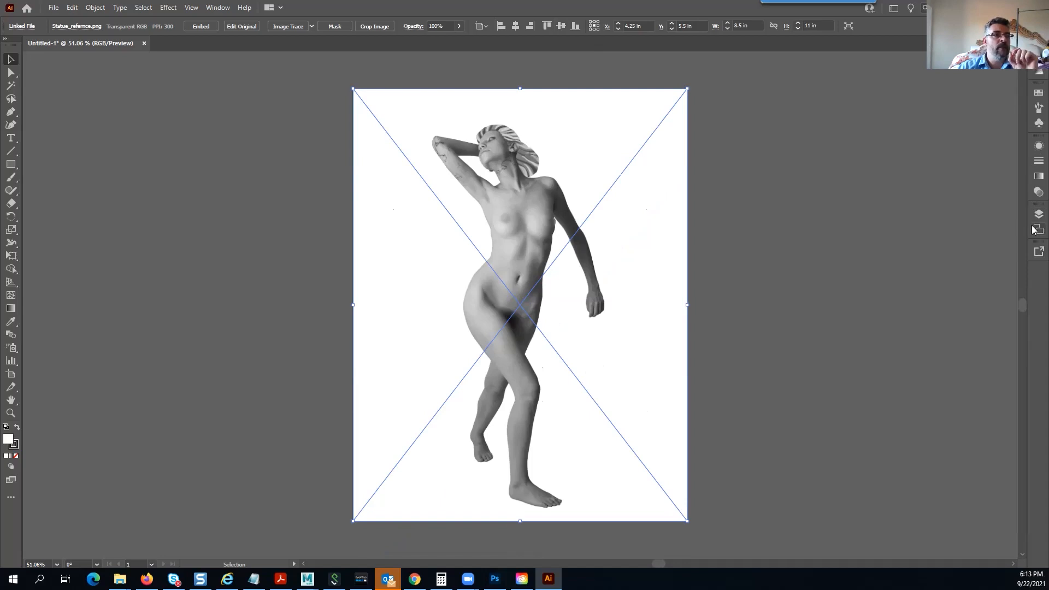
# Float the Appearance panel beside the artboard, collapse the Transparency panel group, and deselect the statue image
pyautogui.click(1038, 146)
pyautogui.moveTo(874, 144); pyautogui.dragTo(729, 141)
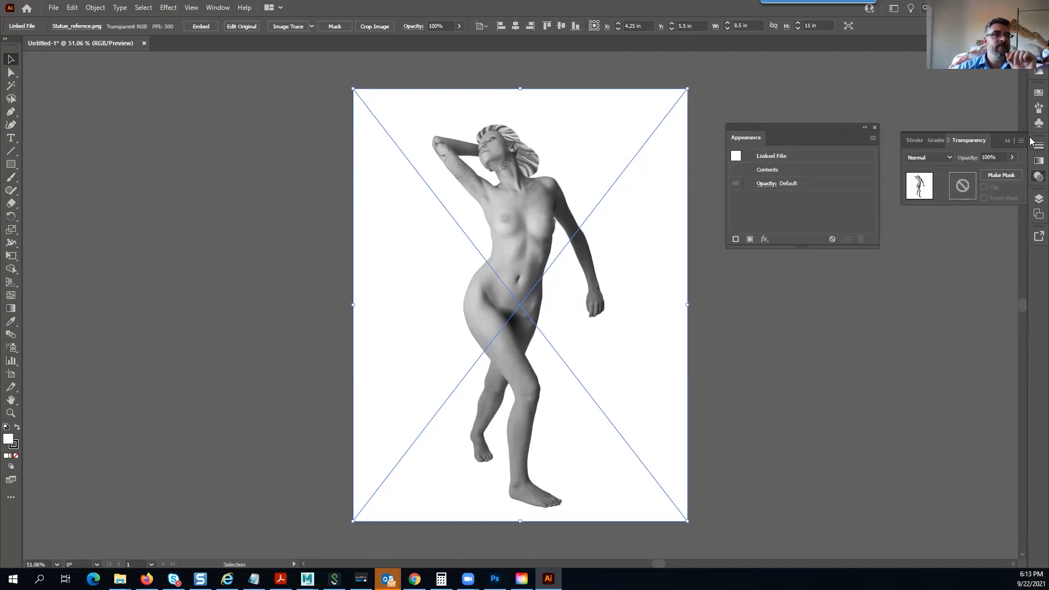
pyautogui.click(1009, 140)
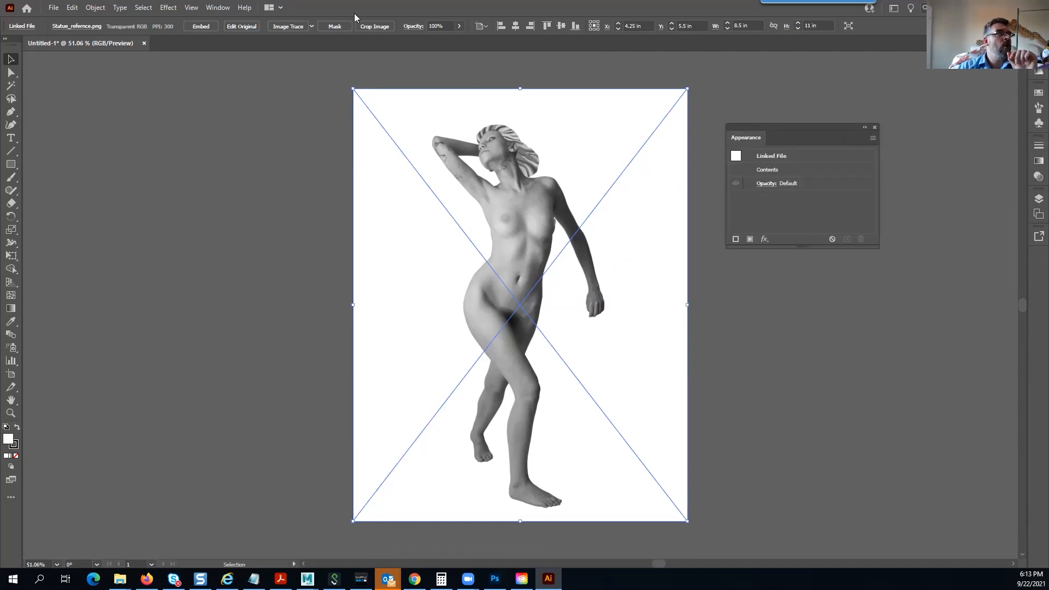
pyautogui.click(217, 7)
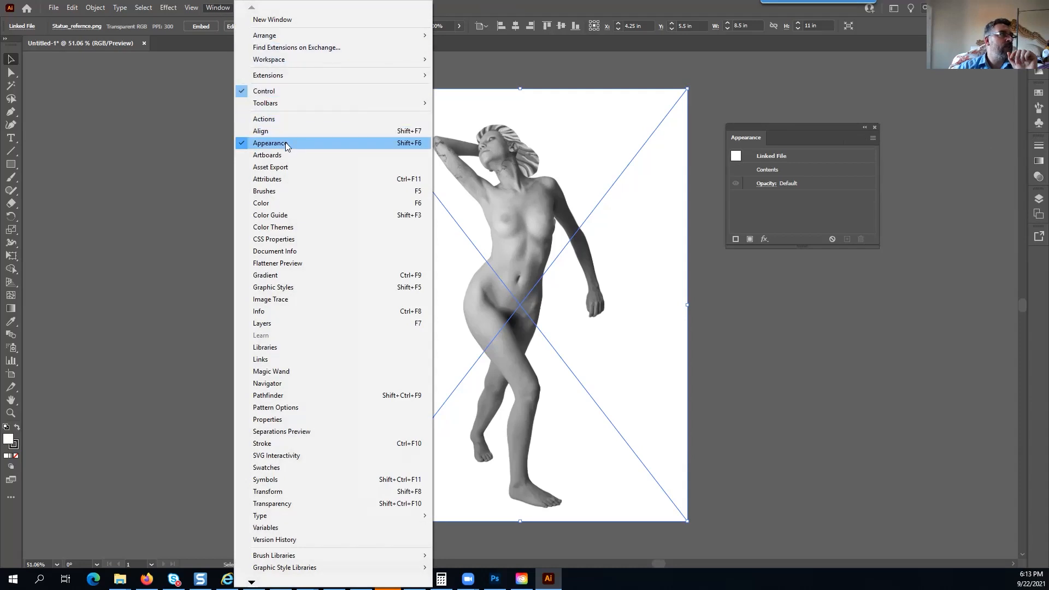
pyautogui.click(753, 288)
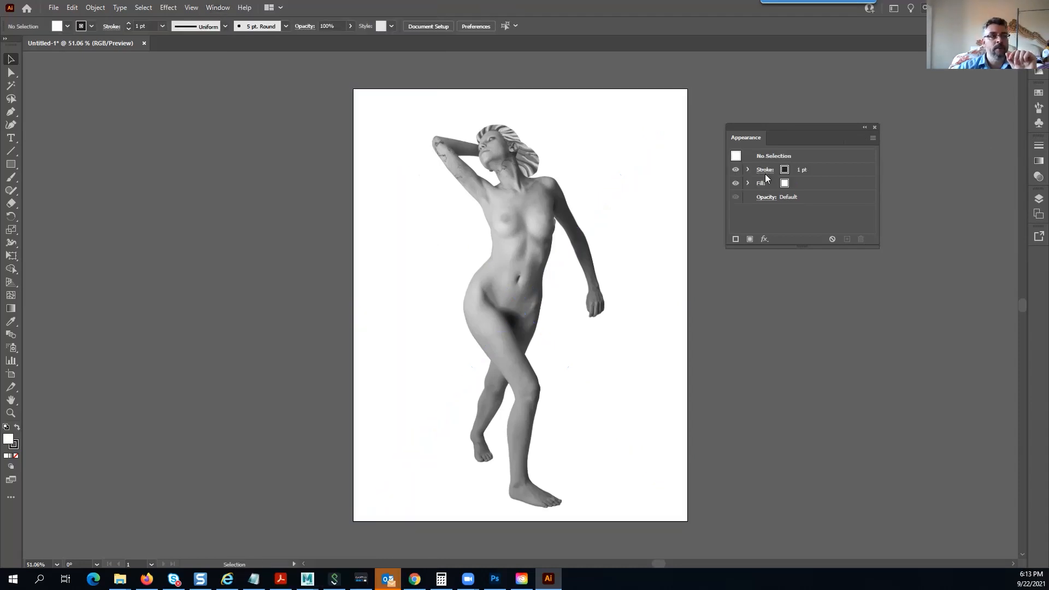
# Set the statue image's opacity to 50% through its Appearance attributes, and move the Appearance panel farther from the artboard
pyautogui.click(539, 239)
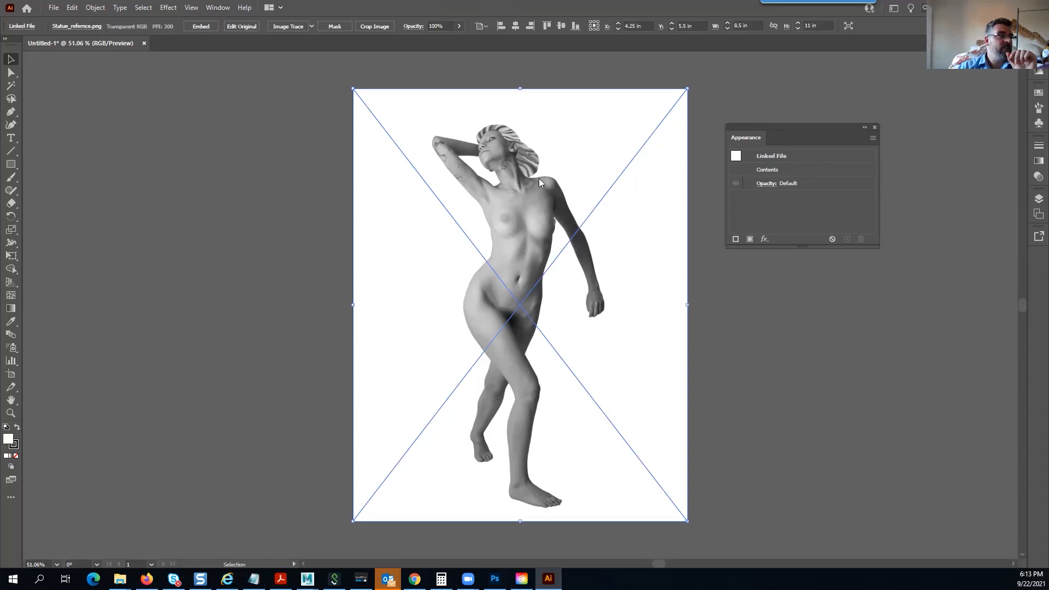
pyautogui.click(767, 184)
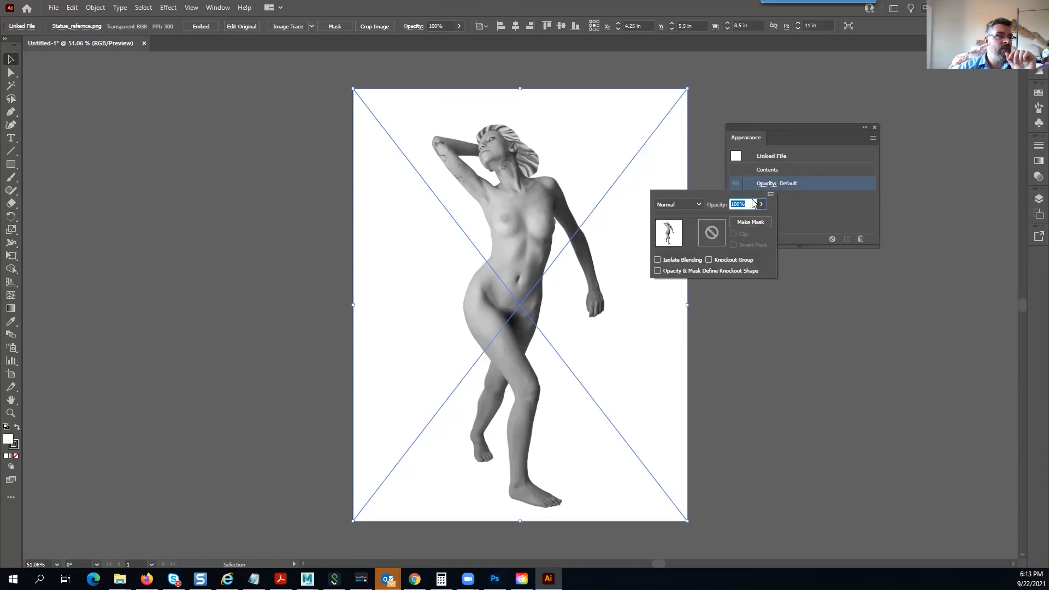
pyautogui.write('51.0')
pyautogui.press('Return')
pyautogui.click(807, 95)
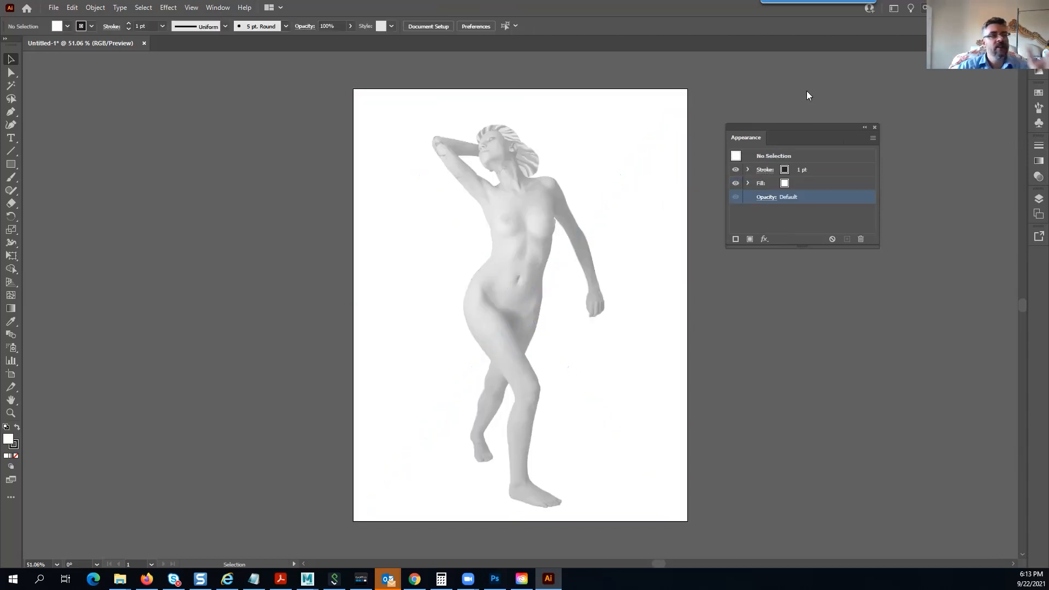
pyautogui.moveTo(773, 126); pyautogui.dragTo(867, 83)
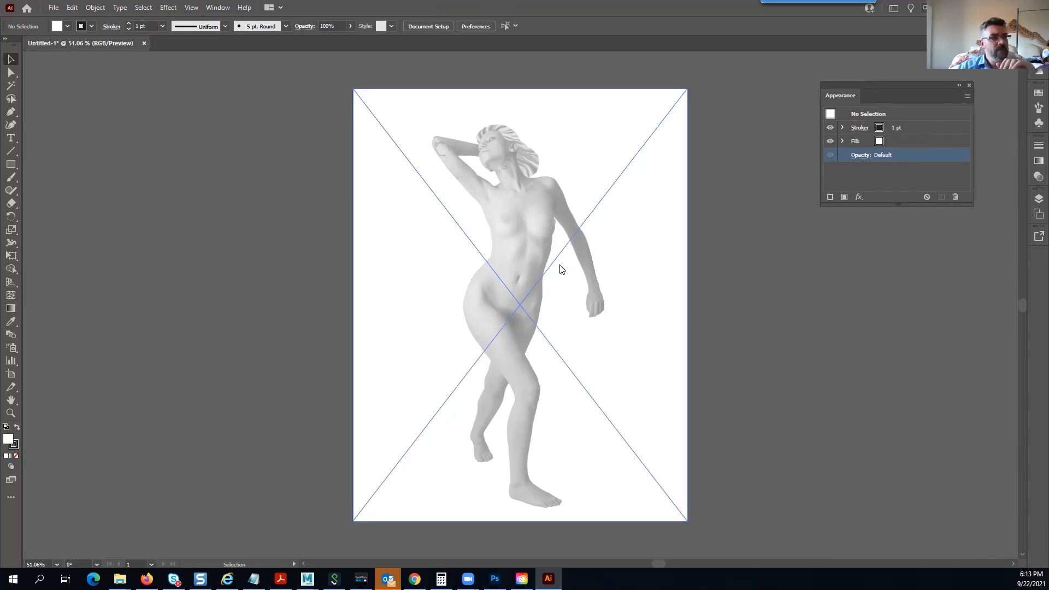
# Move the statue image straight up by about a third of the artboard height, leaving empty space beneath the feet
pyautogui.click(536, 288)
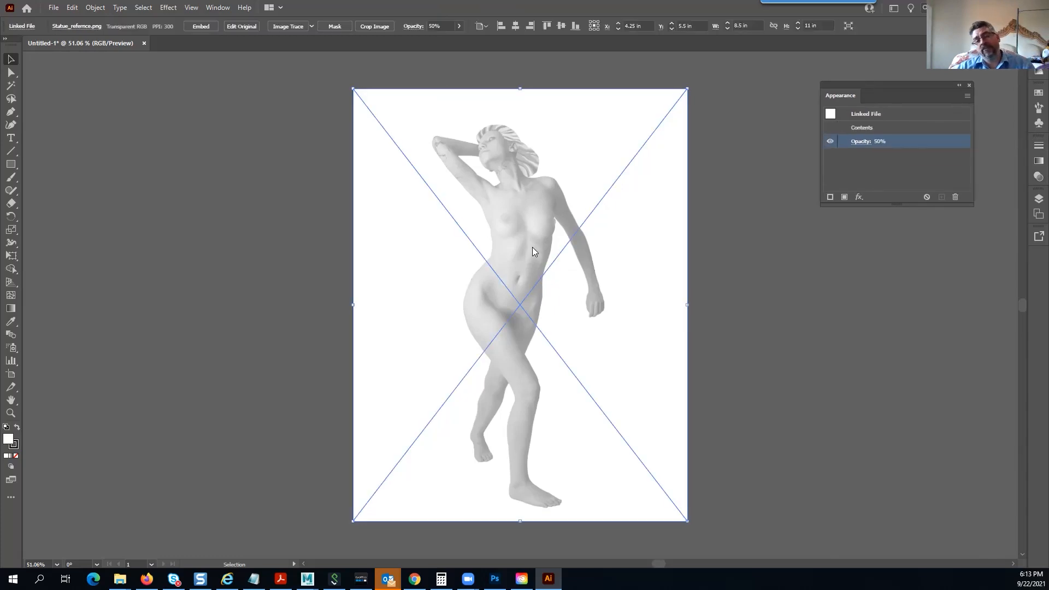
pyautogui.moveTo(526, 272); pyautogui.dragTo(503, 136)
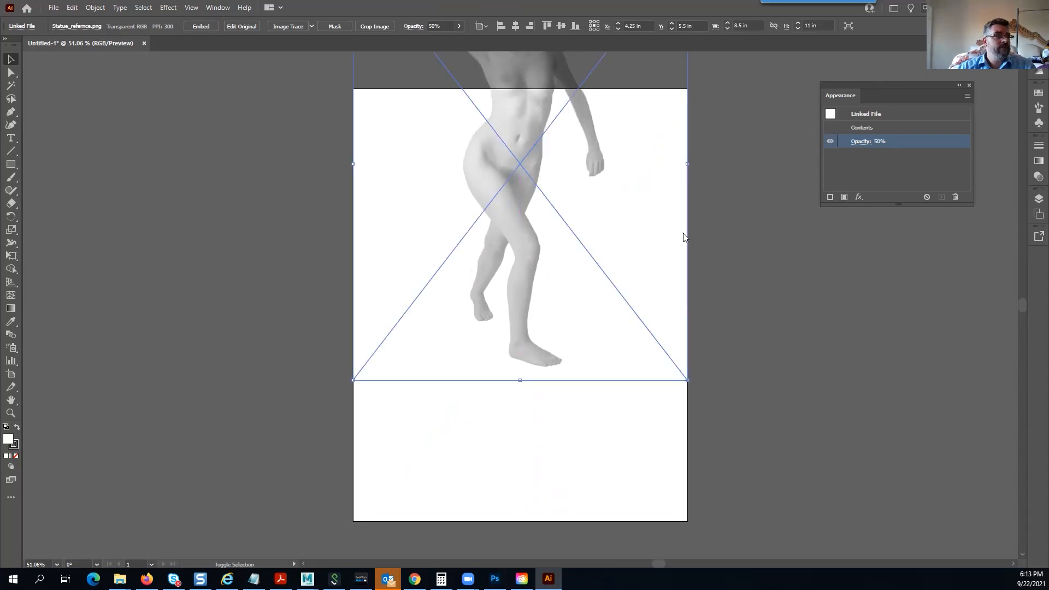
pyautogui.click(763, 272)
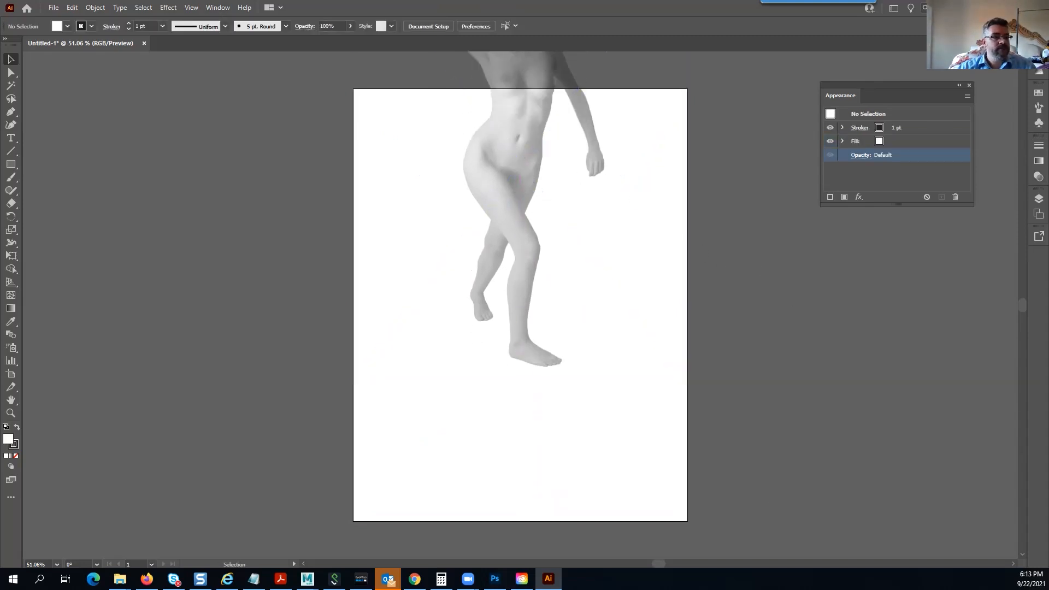
# Float the Layers panel beside the artboard, close the Appearance panel, and collapse the Artboards panel
pyautogui.click(1038, 200)
pyautogui.moveTo(891, 195); pyautogui.dragTo(814, 239)
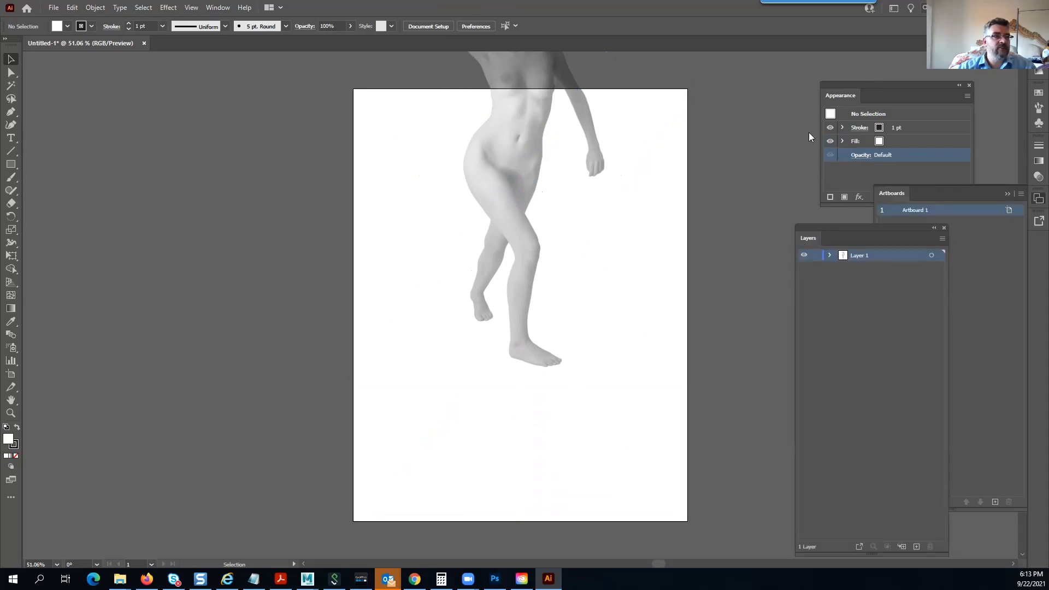
pyautogui.moveTo(847, 91); pyautogui.dragTo(724, 137)
pyautogui.click(850, 130)
pyautogui.moveTo(834, 241); pyautogui.dragTo(798, 216)
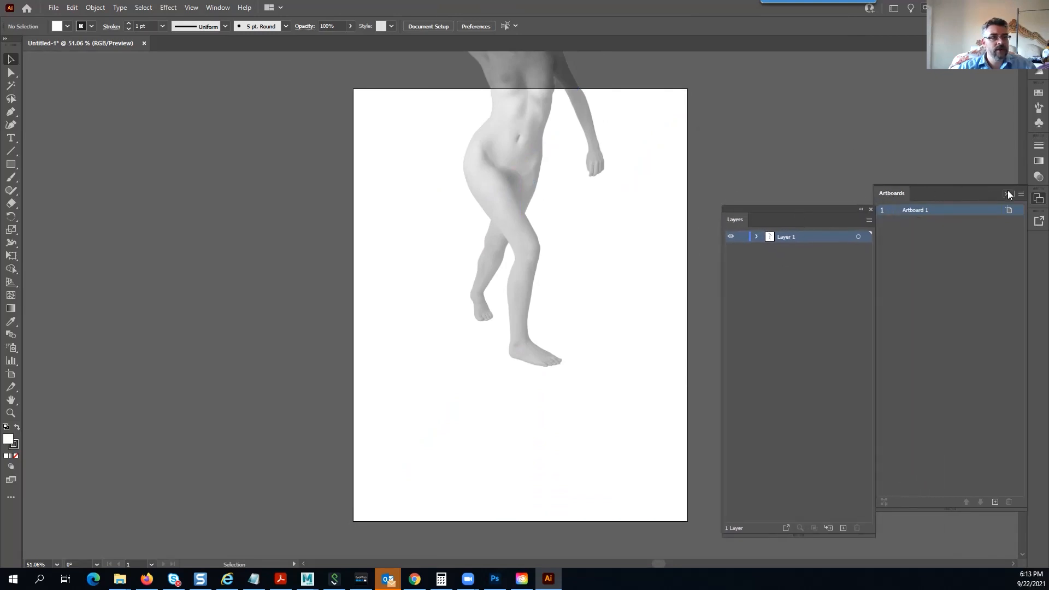
pyautogui.click(1008, 193)
# Rename the statue image's layer to ref and lock it
pyautogui.doubleClick(787, 237)
pyautogui.write('ref')
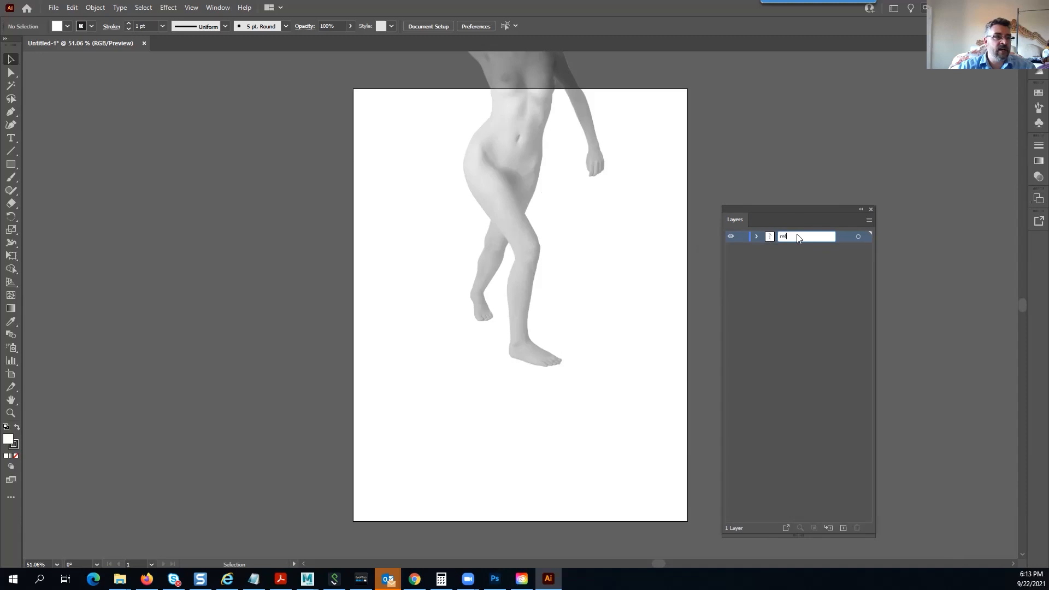
pyautogui.press('Return')
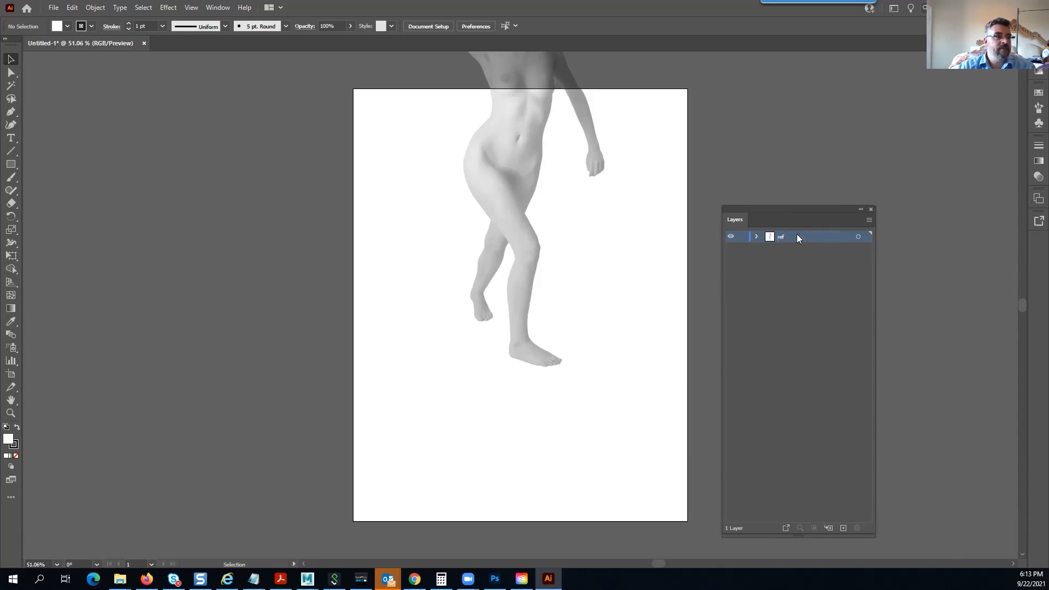
pyautogui.click(742, 237)
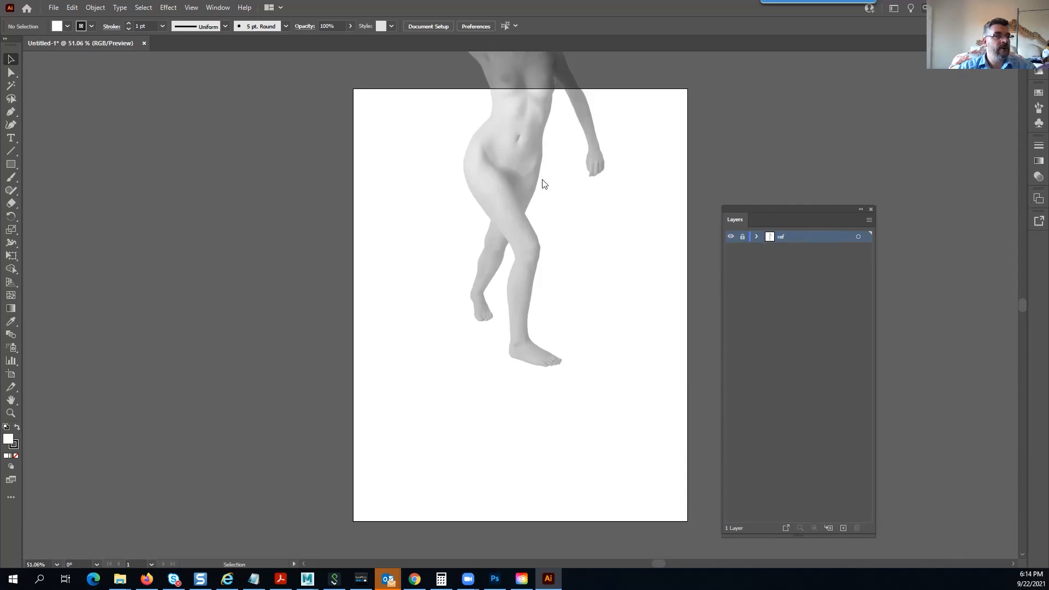
# Add a new layer above the ref layer and name it ped
pyautogui.click(842, 528)
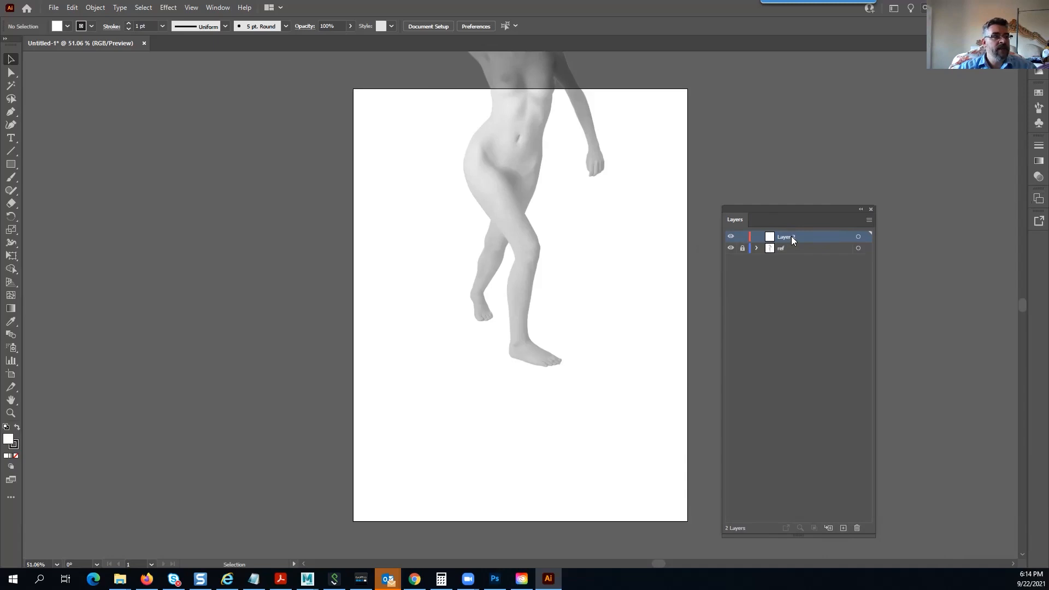
pyautogui.write('ped')
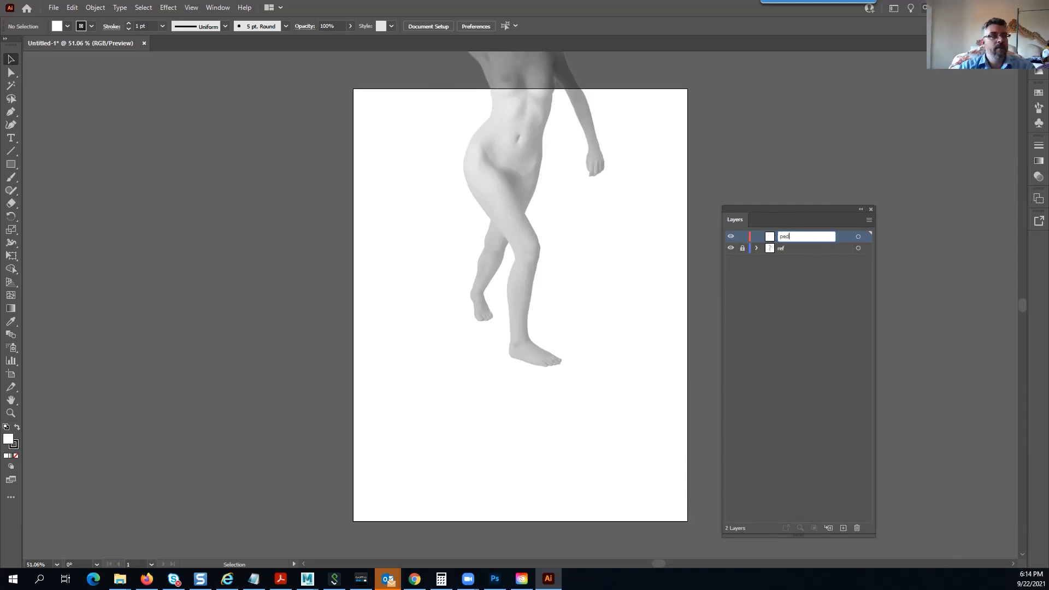
pyautogui.press('Return')
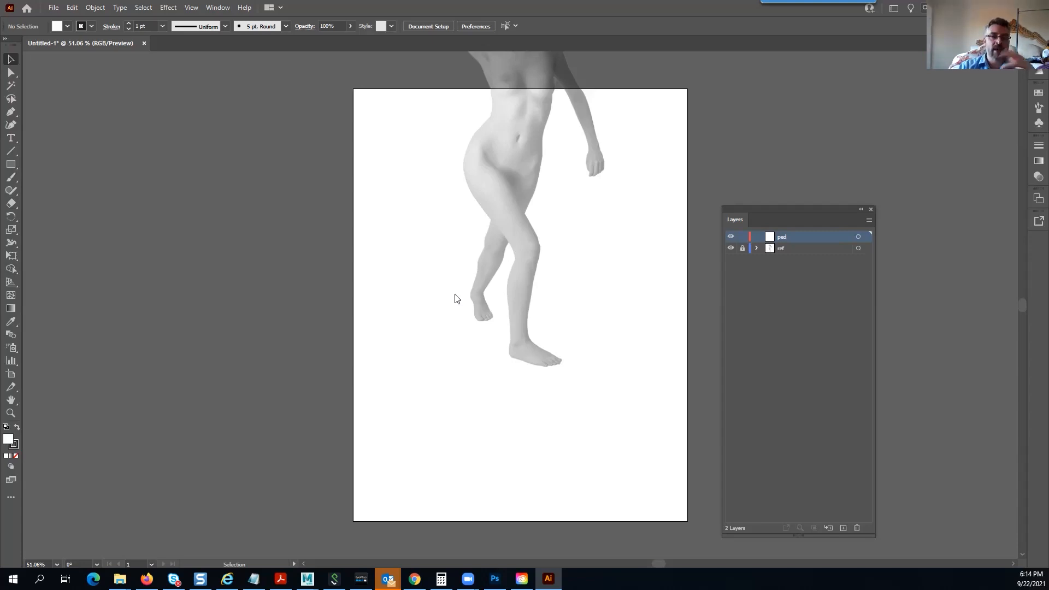
# Draw a white rectangle with a black stroke on the ped layer, about 2.15 by 2.67 in, over the statue's rear lower leg
pyautogui.click(11, 165)
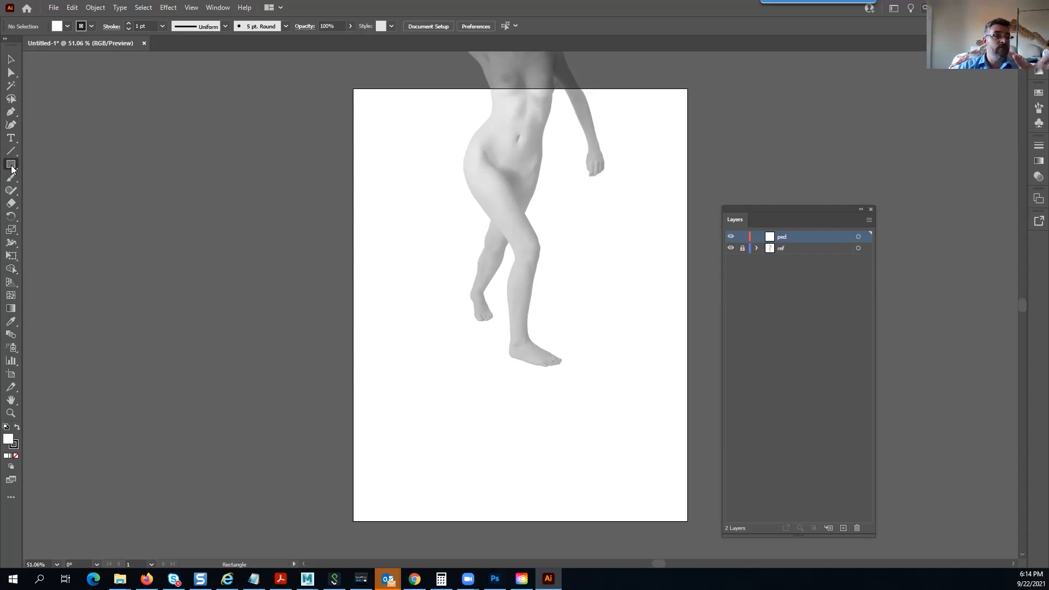
pyautogui.moveTo(414, 236); pyautogui.dragTo(499, 341)
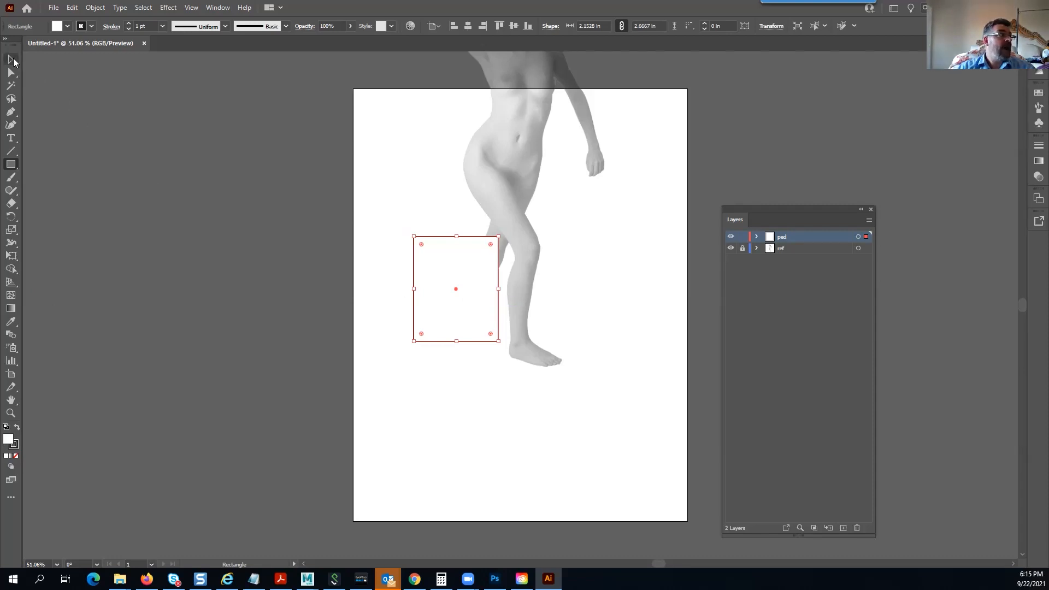
# Switch to the Selection tool and deselect the rectangle
pyautogui.moveTo(11, 164); pyautogui.dragTo(44, 165)
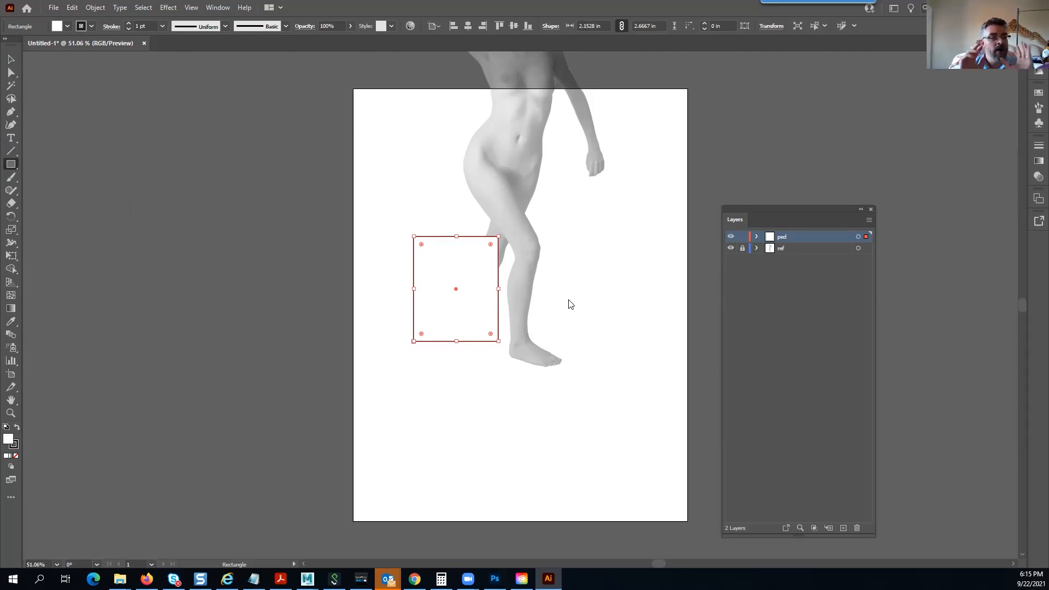
pyautogui.press('v')
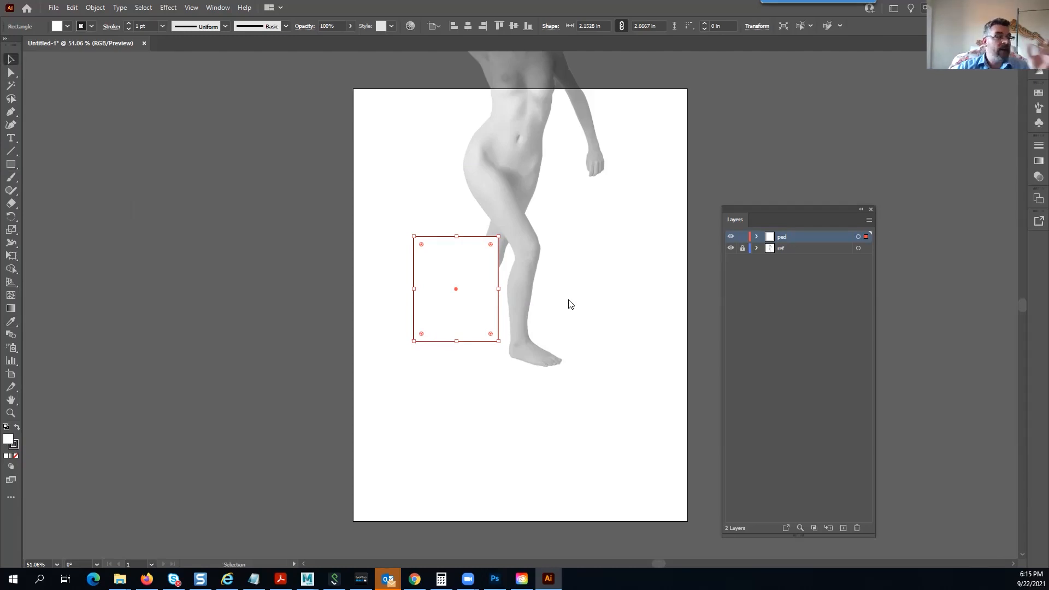
pyautogui.click(370, 190)
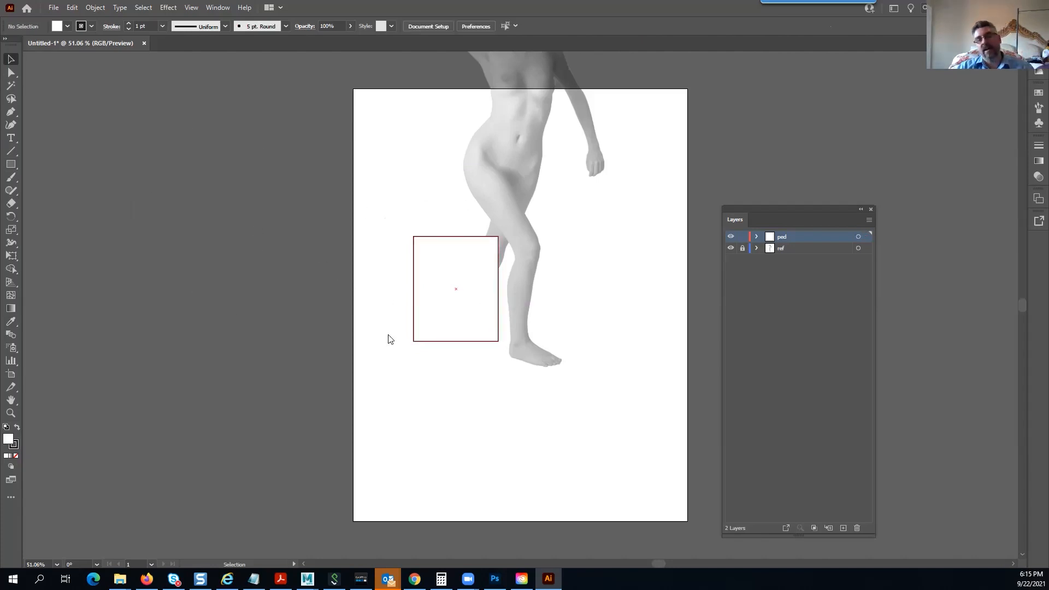
# Draw five more rectangles of various sizes around the artboard with the Rectangle tool
pyautogui.click(11, 164)
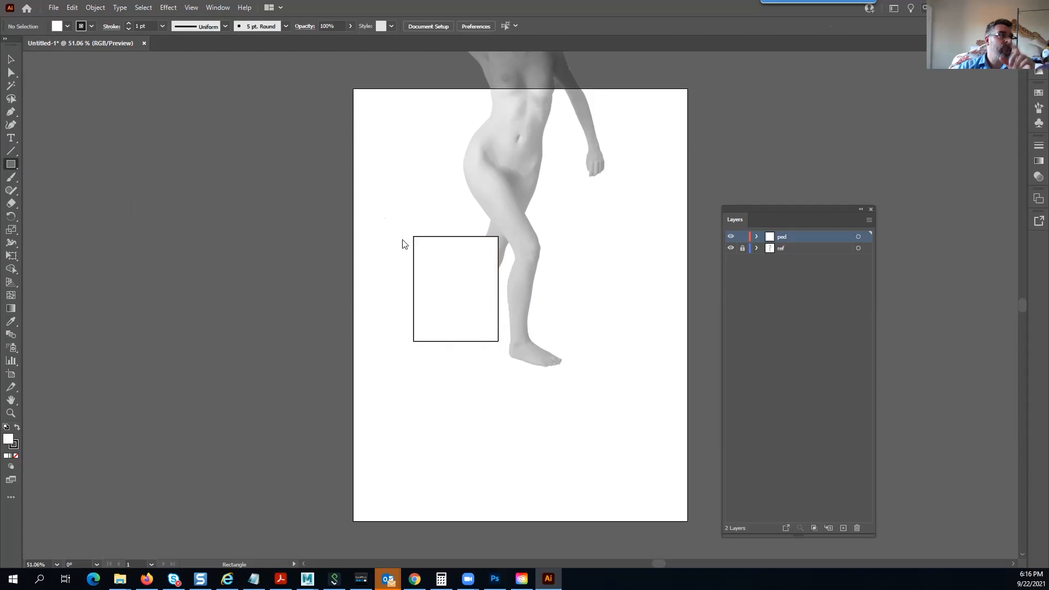
pyautogui.moveTo(586, 204); pyautogui.dragTo(639, 297)
pyautogui.moveTo(630, 347); pyautogui.dragTo(693, 435)
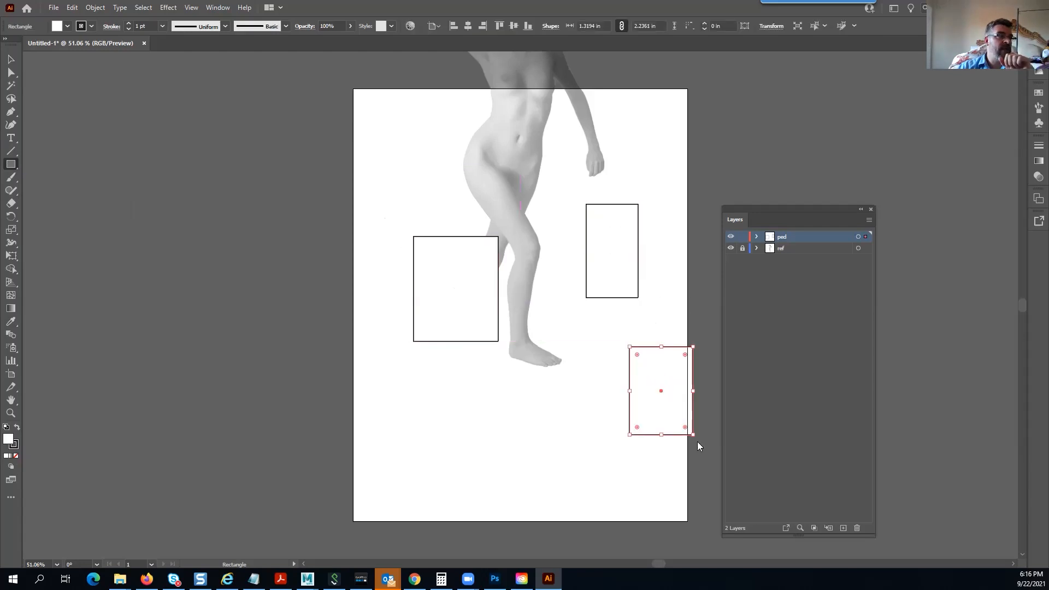
pyautogui.moveTo(555, 412); pyautogui.dragTo(612, 490)
pyautogui.moveTo(508, 435); pyautogui.dragTo(443, 341)
pyautogui.moveTo(375, 391)
pyautogui.mouseDown()
pyautogui.moveTo(368, 433)
pyautogui.moveTo(341, 451)
pyautogui.mouseUp()
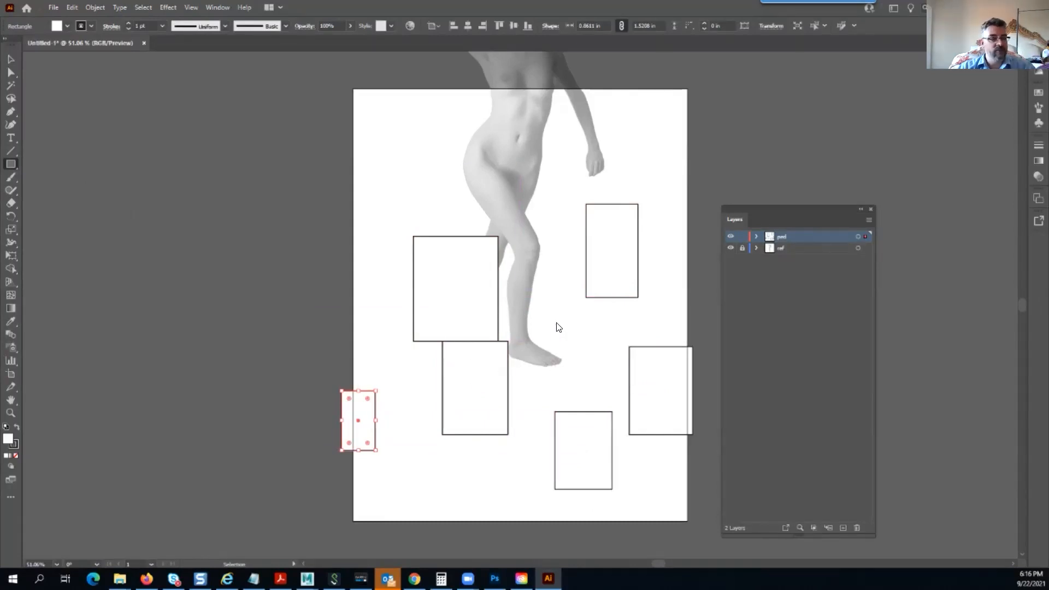
# Undo the five extra rectangles, leaving only the original one beside the figure's legs
pyautogui.hotkey('ctrl', 'z')
pyautogui.hotkey('ctrl', 'z')
pyautogui.hotkey('ctrl', 'z')
pyautogui.hotkey('ctrl', 'z')
pyautogui.hotkey('ctrl', 'z')
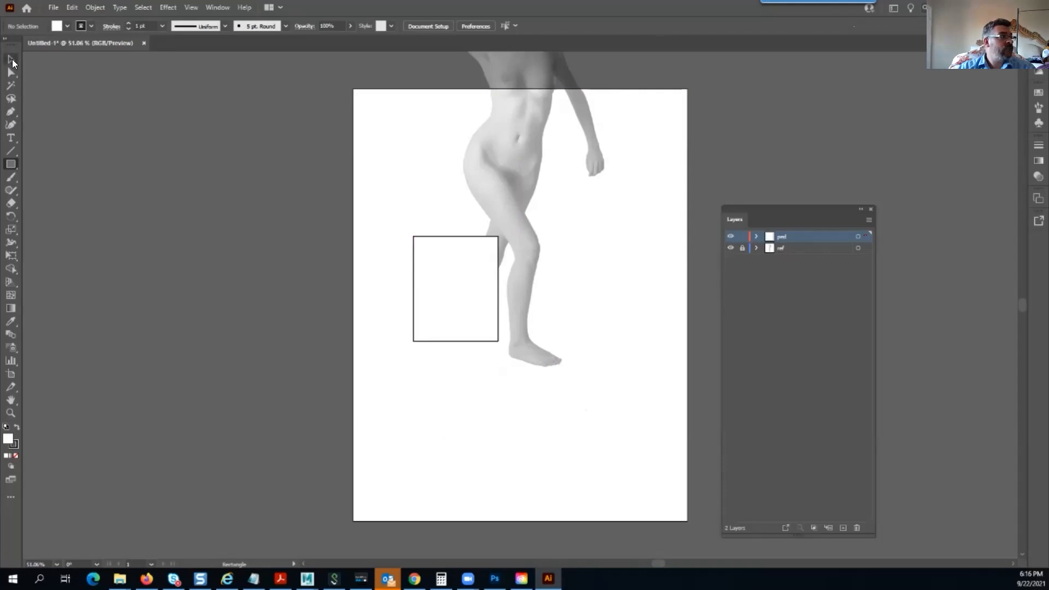
# Move the rectangle over the figure's lower legs and narrow it to about 1.9 in wide
pyautogui.click(471, 264)
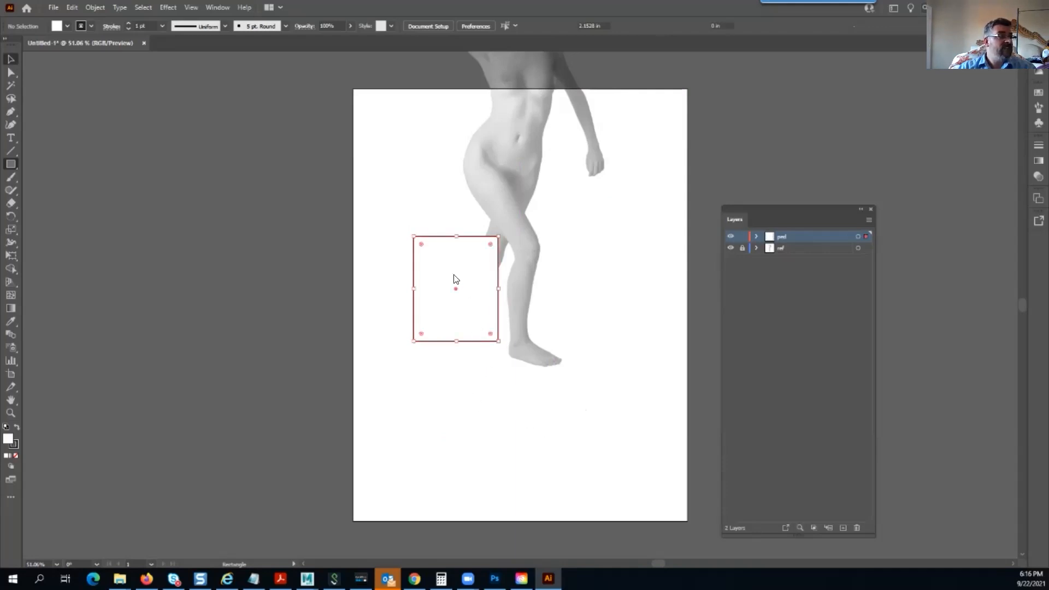
pyautogui.moveTo(454, 279); pyautogui.dragTo(537, 290)
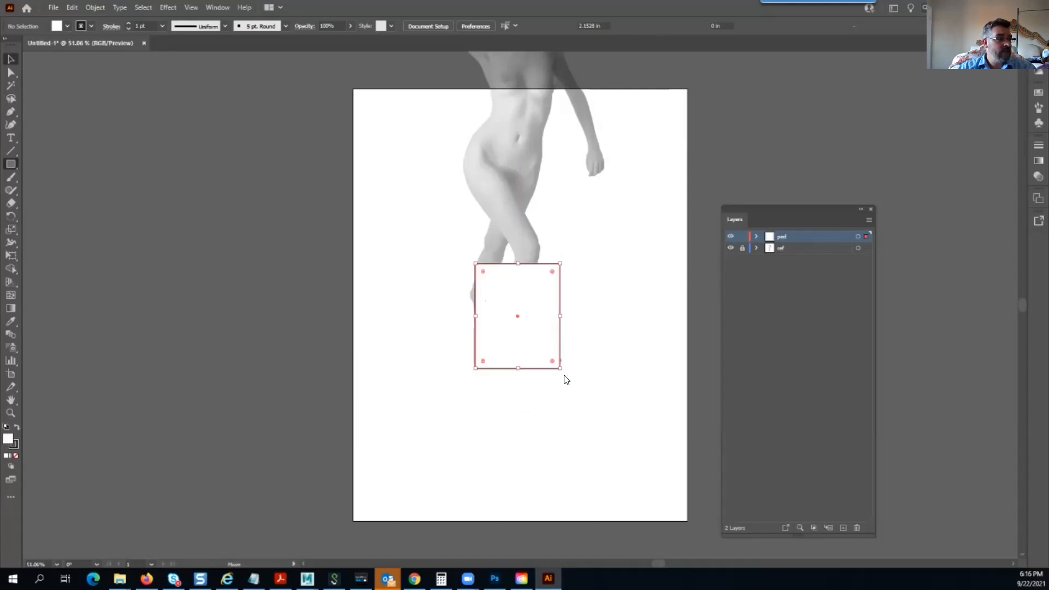
pyautogui.moveTo(568, 377)
pyautogui.mouseDown()
pyautogui.moveTo(569, 330)
pyautogui.moveTo(548, 370)
pyautogui.moveTo(555, 382)
pyautogui.moveTo(567, 377)
pyautogui.mouseUp()
pyautogui.moveTo(558, 320)
pyautogui.mouseDown()
pyautogui.moveTo(614, 314)
pyautogui.moveTo(516, 324)
pyautogui.moveTo(588, 291)
pyautogui.moveTo(550, 322)
pyautogui.mouseUp()
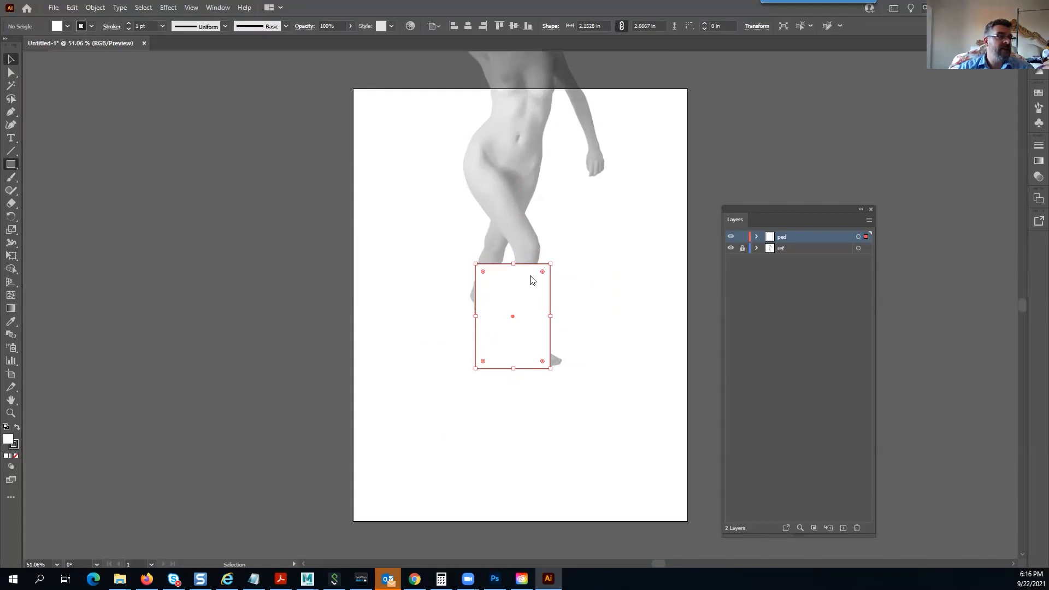
pyautogui.press('v')
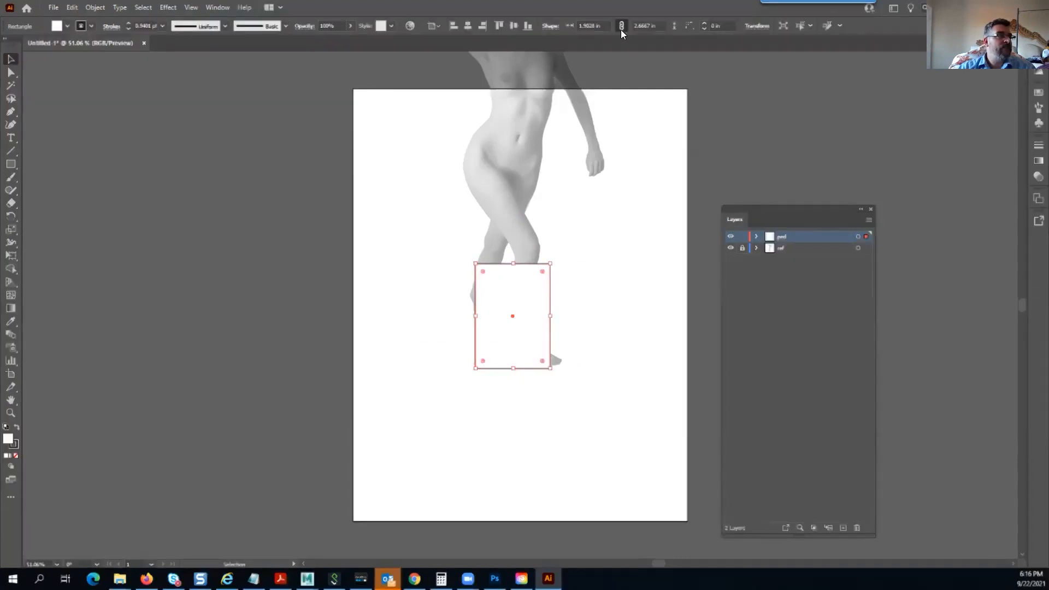
# Move the rectangle beside the figure's hip and enlarge it proportionally to about 2.66 by 3.73 in
pyautogui.moveTo(552, 266); pyautogui.dragTo(615, 257)
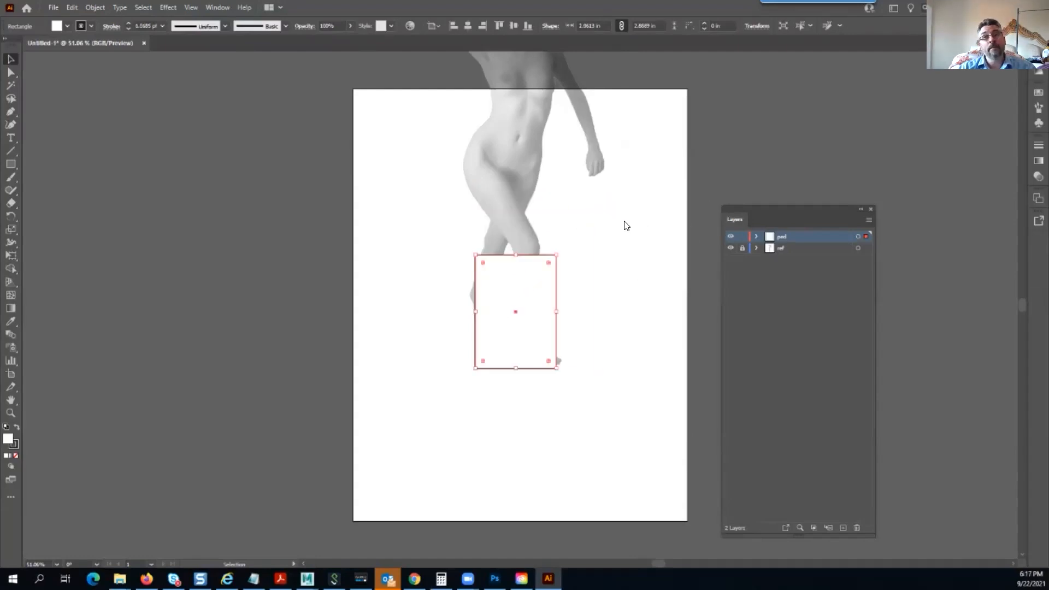
pyautogui.moveTo(553, 311); pyautogui.dragTo(452, 164)
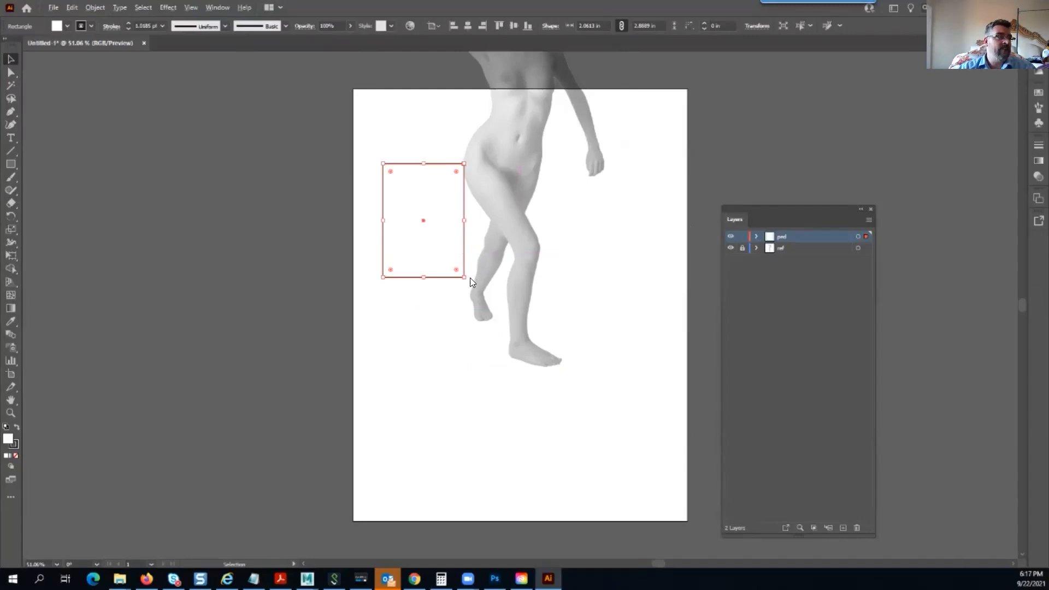
pyautogui.moveTo(465, 277); pyautogui.dragTo(482, 304)
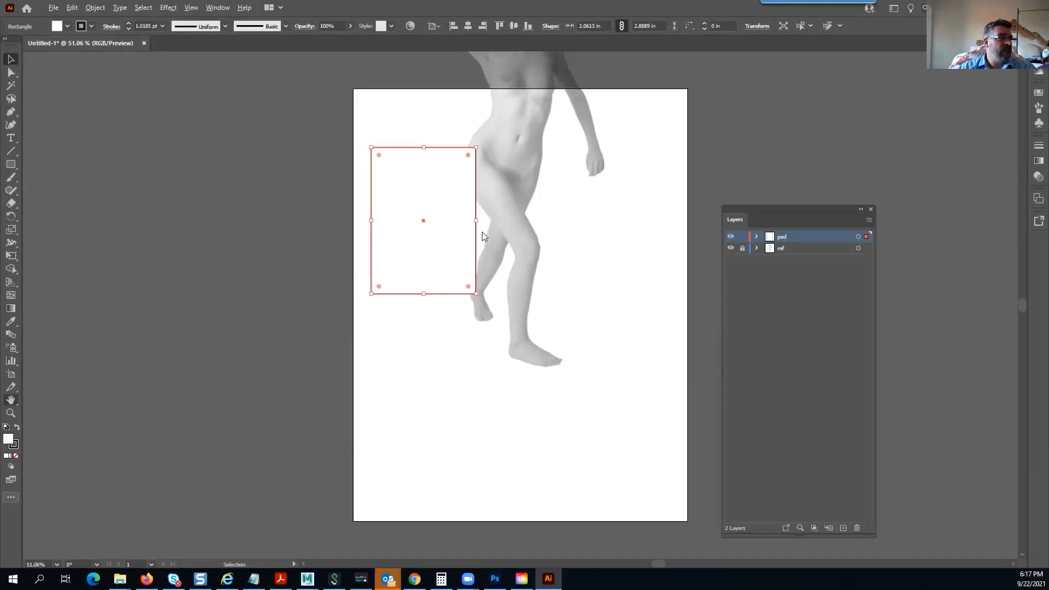
# Fill the rectangle with red F43B3B and give it a green 009400 stroke
pyautogui.click(650, 218)
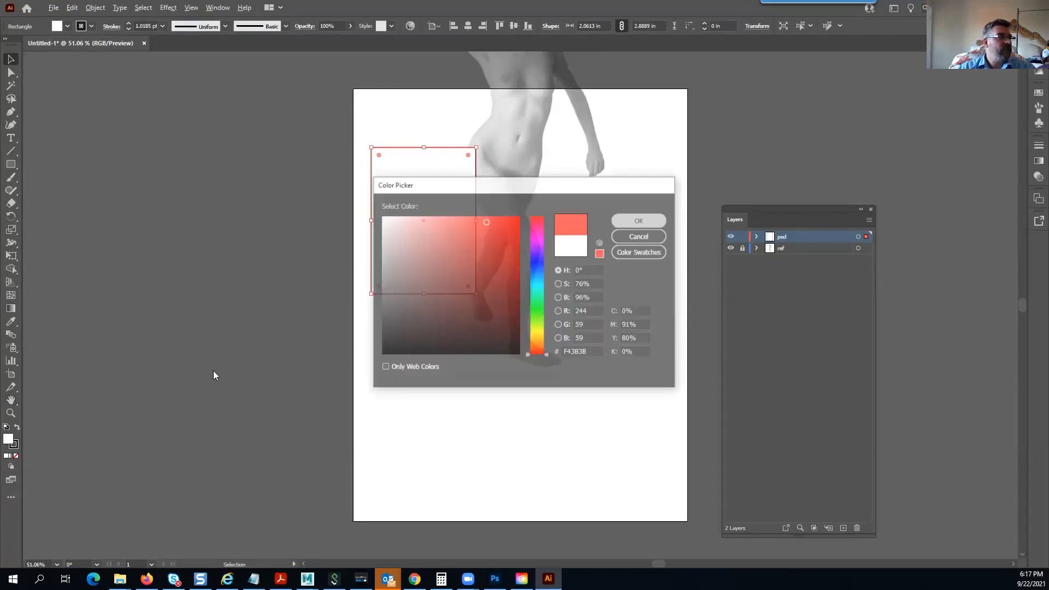
pyautogui.click(937, 85)
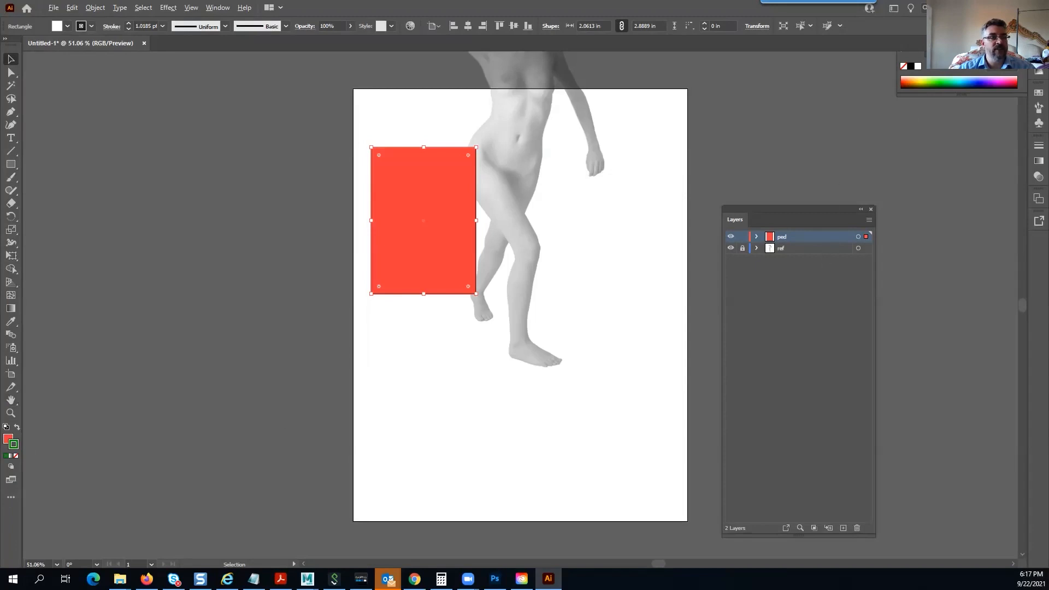
# Change the rectangle's fill to dark blue 2E3192 and set its stroke weight to 12 pt
pyautogui.moveTo(921, 48); pyautogui.dragTo(893, 326)
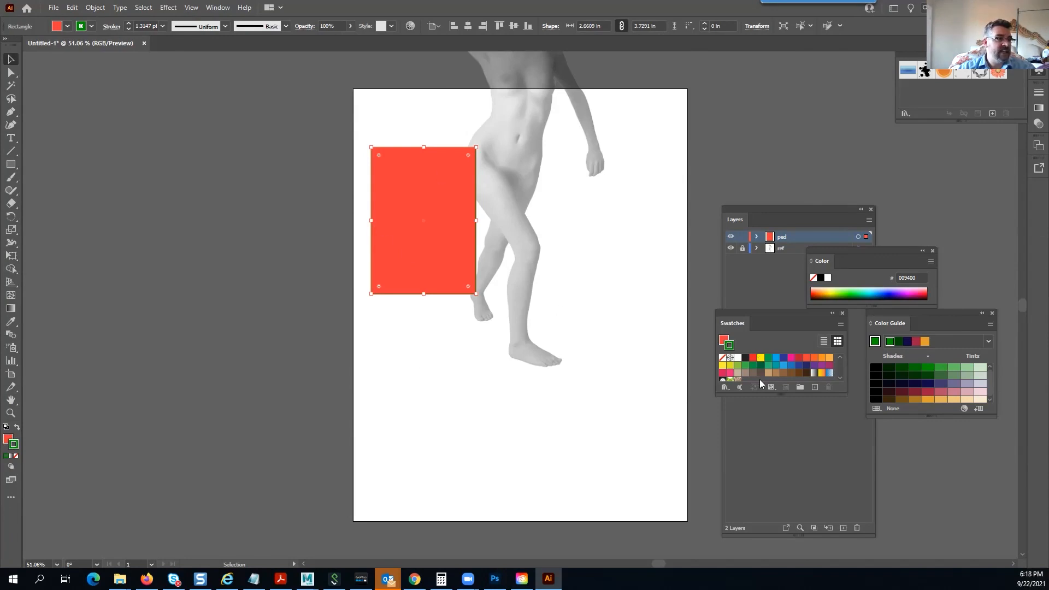
pyautogui.click(784, 358)
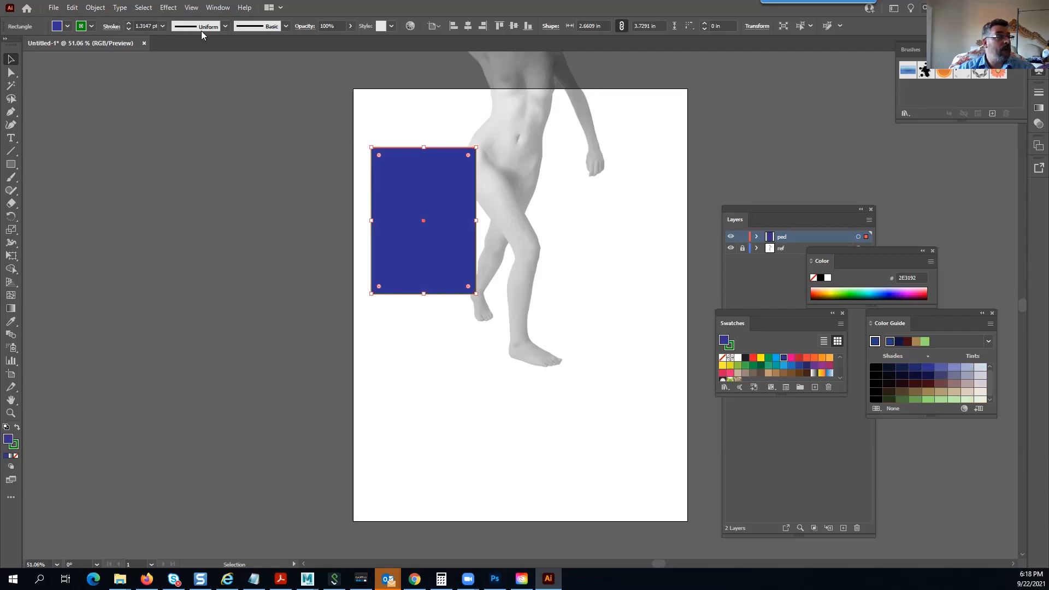
pyautogui.click(128, 23)
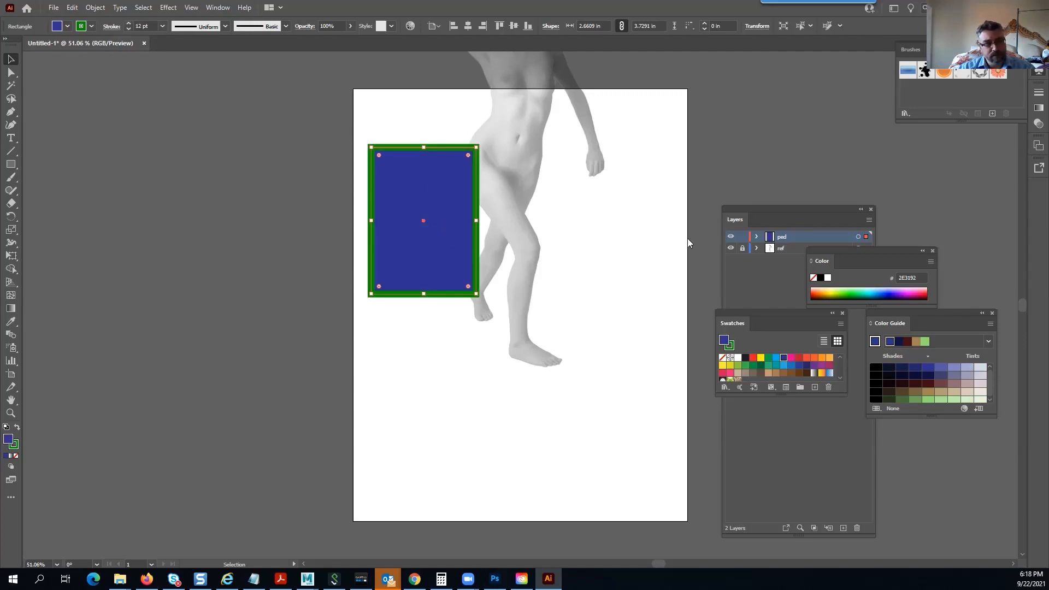
# Move the rectangle down over the figure's feet and try several fill colors, ending with pale pink FCD9D7
pyautogui.moveTo(399, 270); pyautogui.dragTo(488, 407)
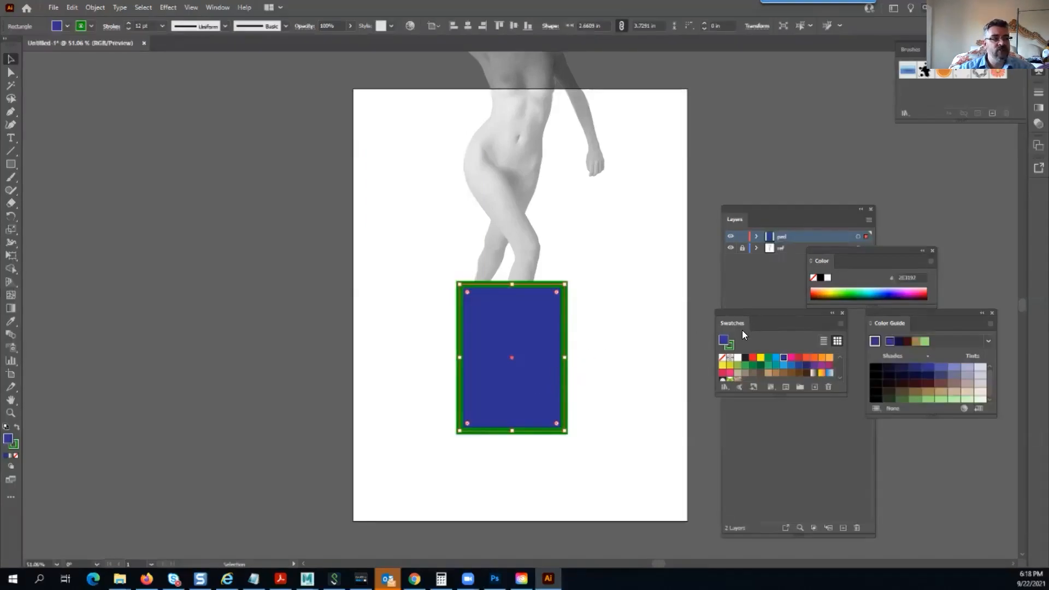
pyautogui.moveTo(733, 325); pyautogui.dragTo(692, 326)
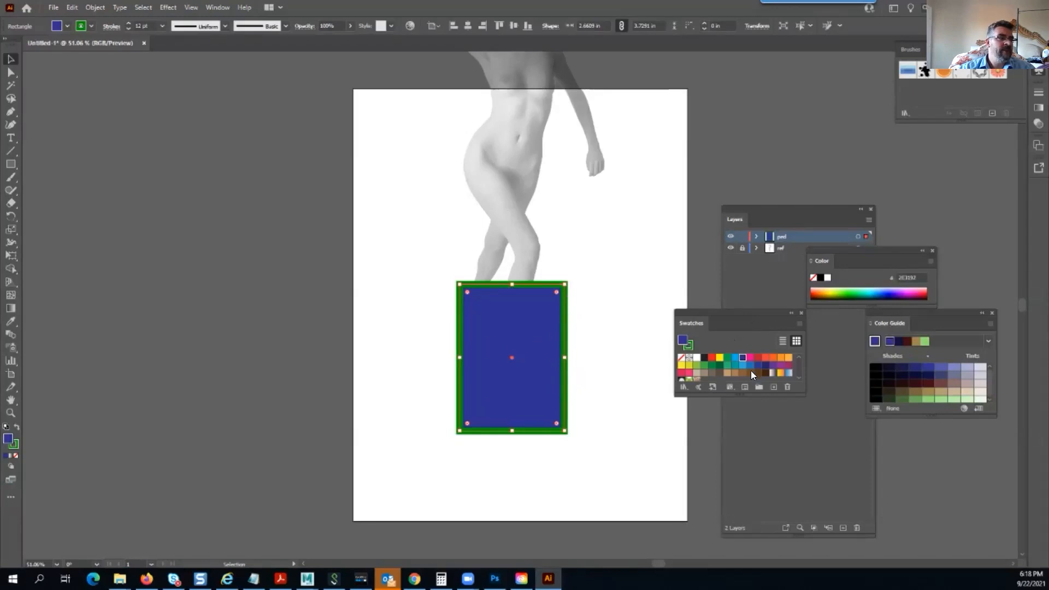
pyautogui.click(768, 356)
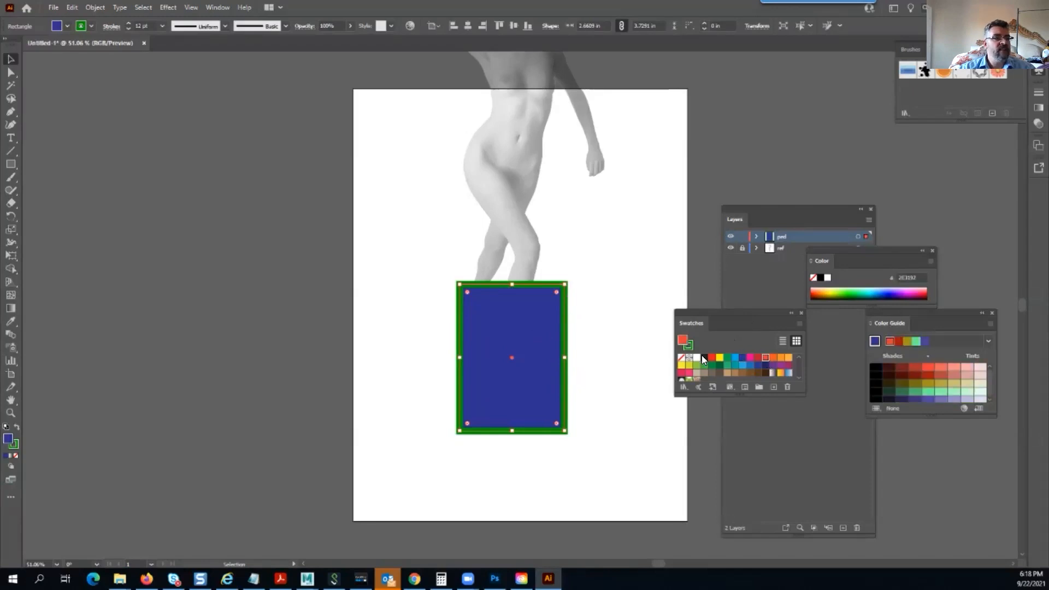
pyautogui.click(784, 358)
pyautogui.click(765, 358)
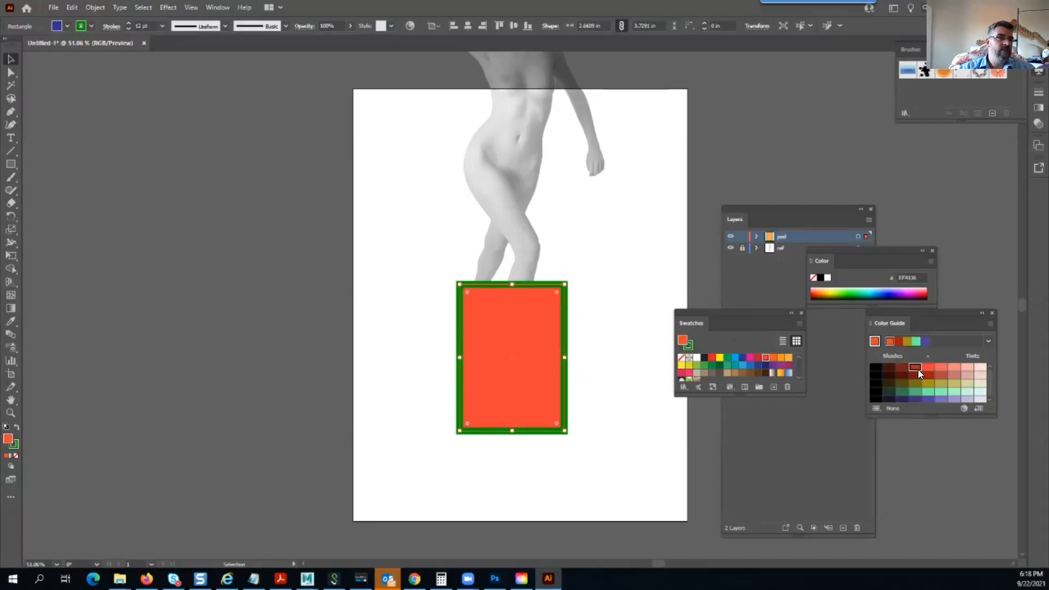
pyautogui.click(943, 384)
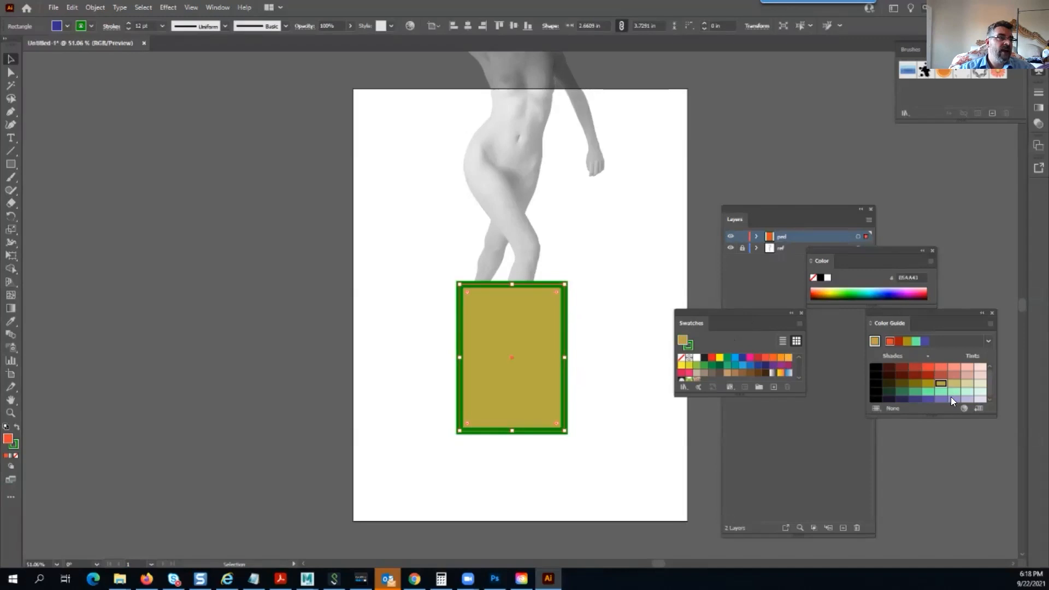
pyautogui.click(978, 368)
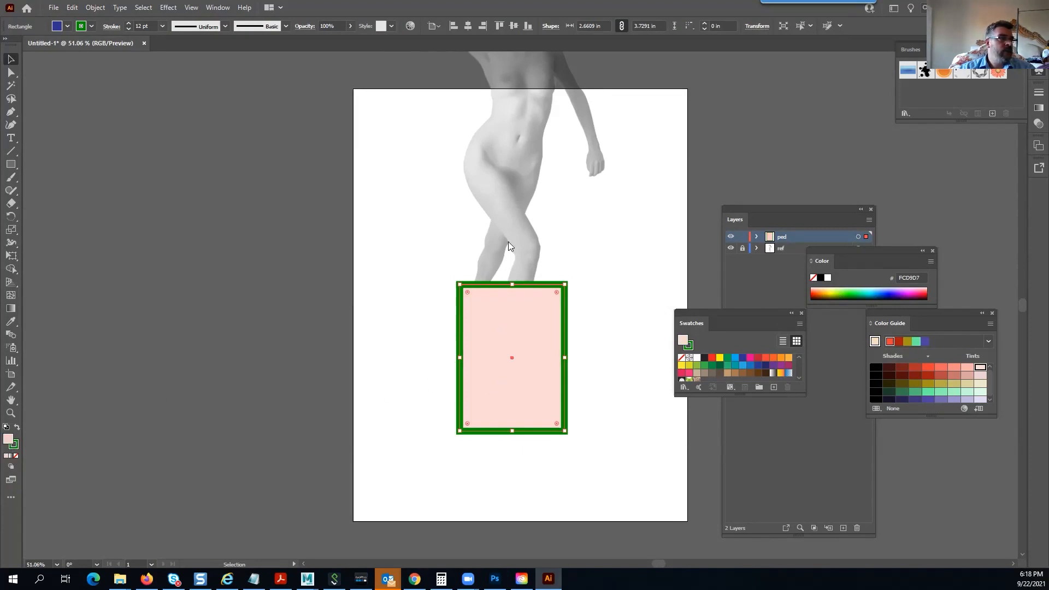
# Fill the rectangle with turquoise 16EFDF and apply a 3D Rotate effect with custom rotation -16°, -26° and 4°
pyautogui.click(645, 221)
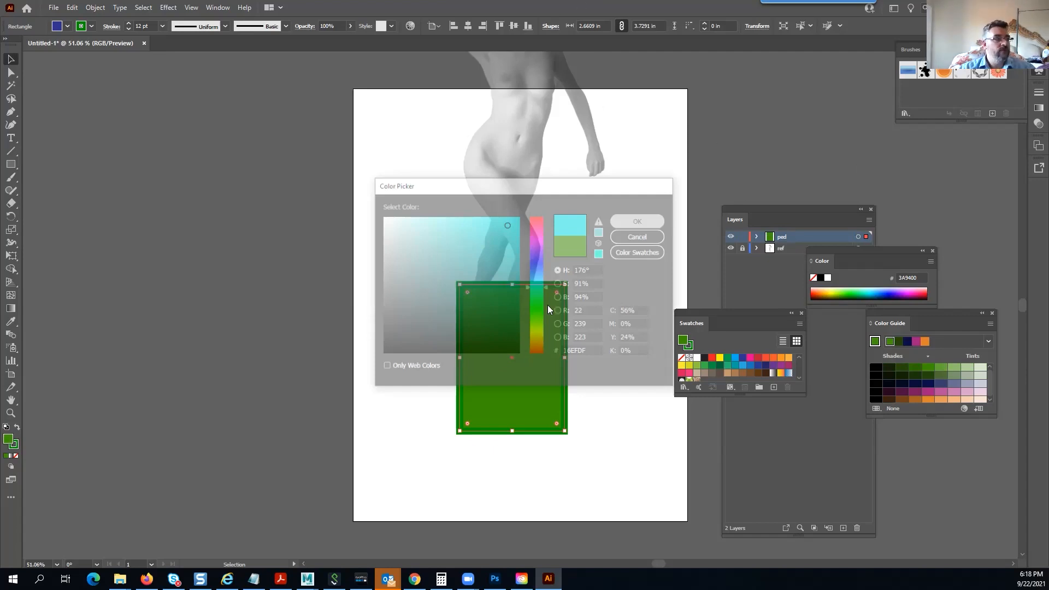
pyautogui.click(217, 8)
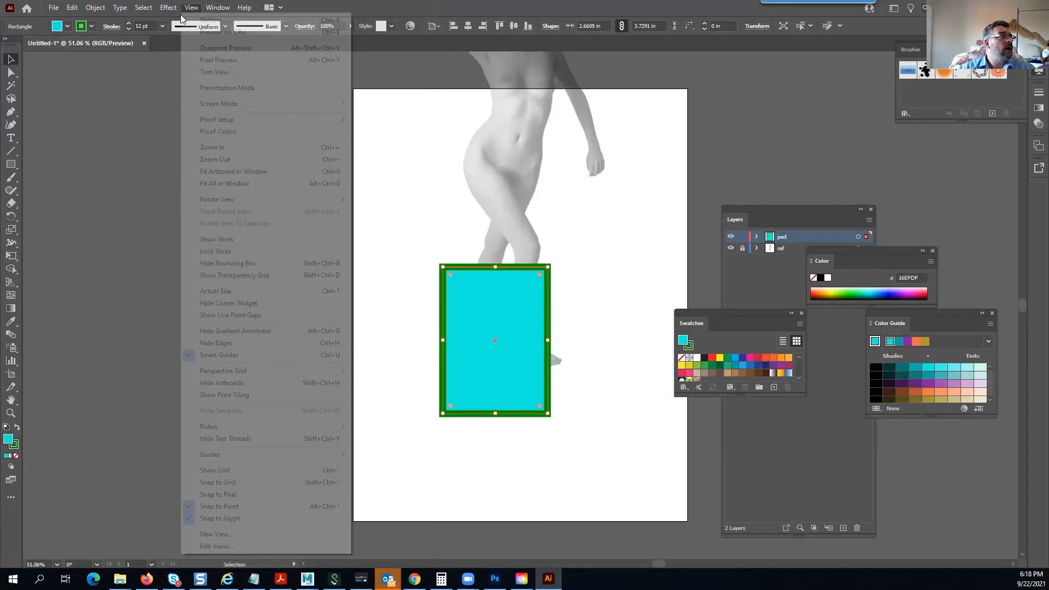
pyautogui.moveTo(168, 10)
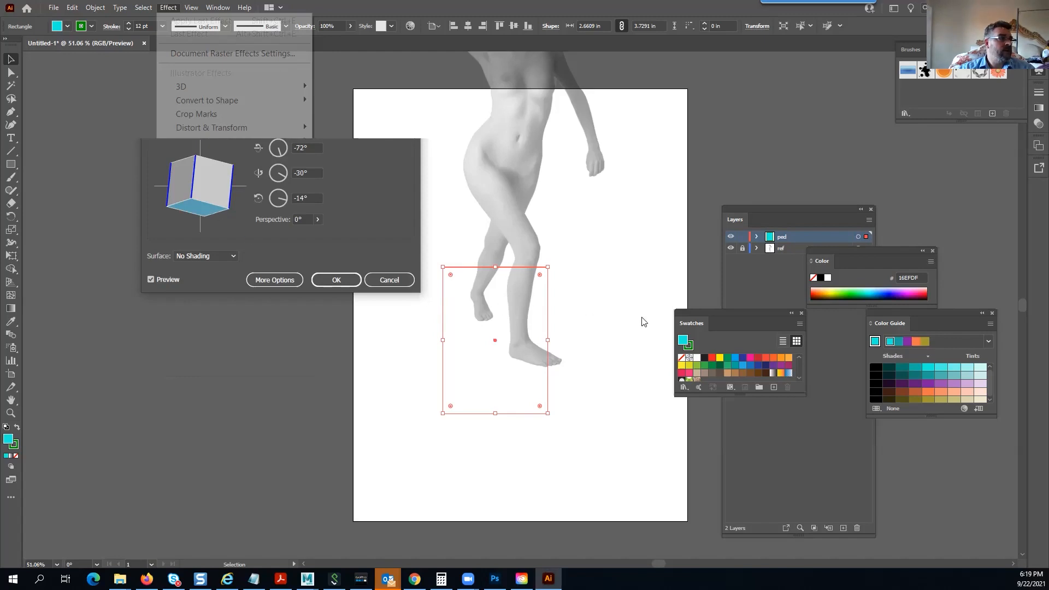
pyautogui.click(231, 130)
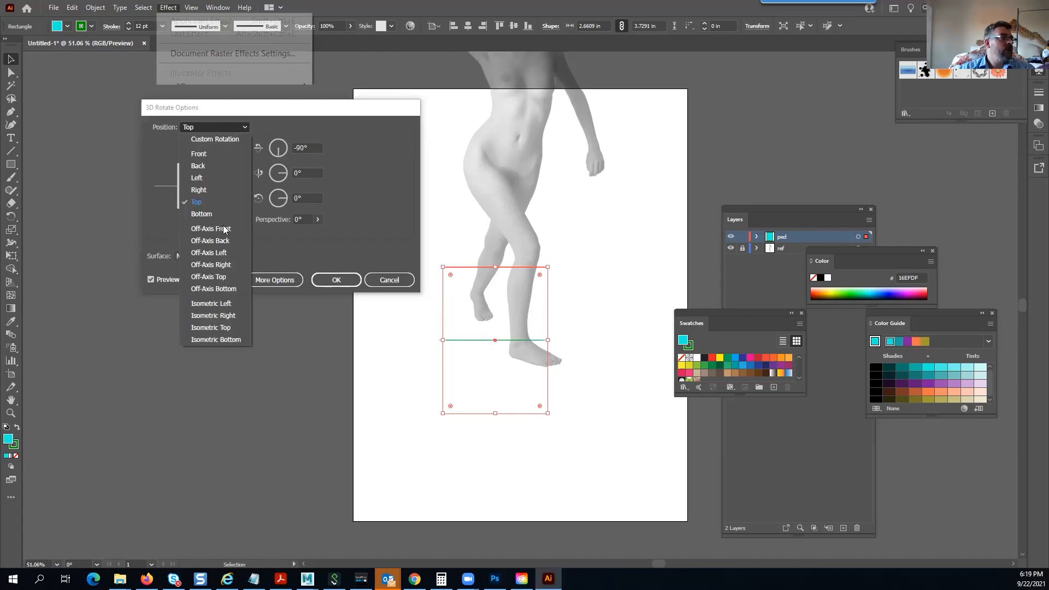
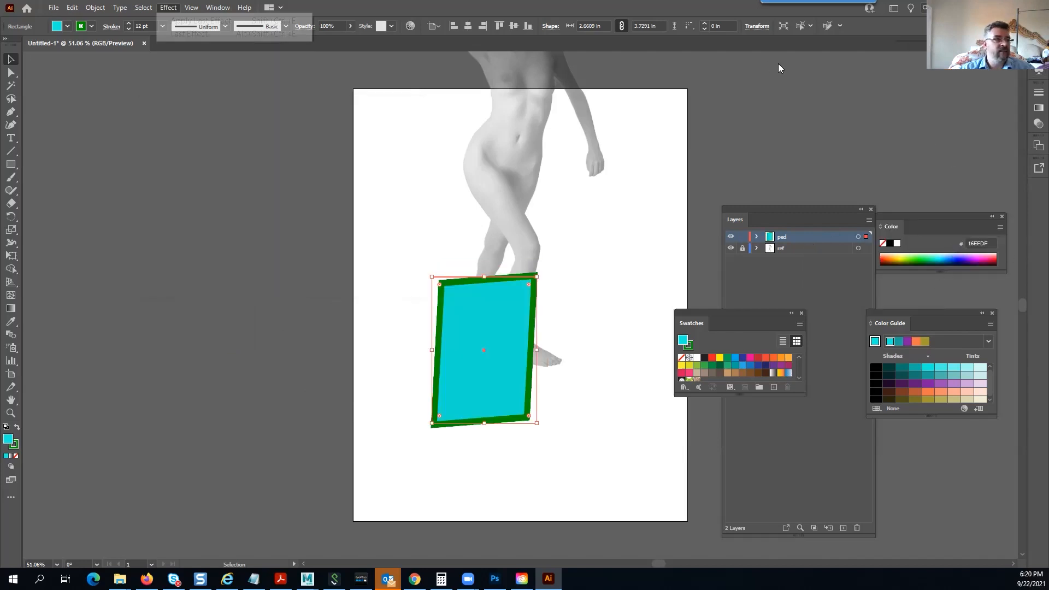
# Reopen the 3D Rotate effect from the rectangle's appearance attributes and set its rotation to -43°, -16° and 28°
pyautogui.click(214, 9)
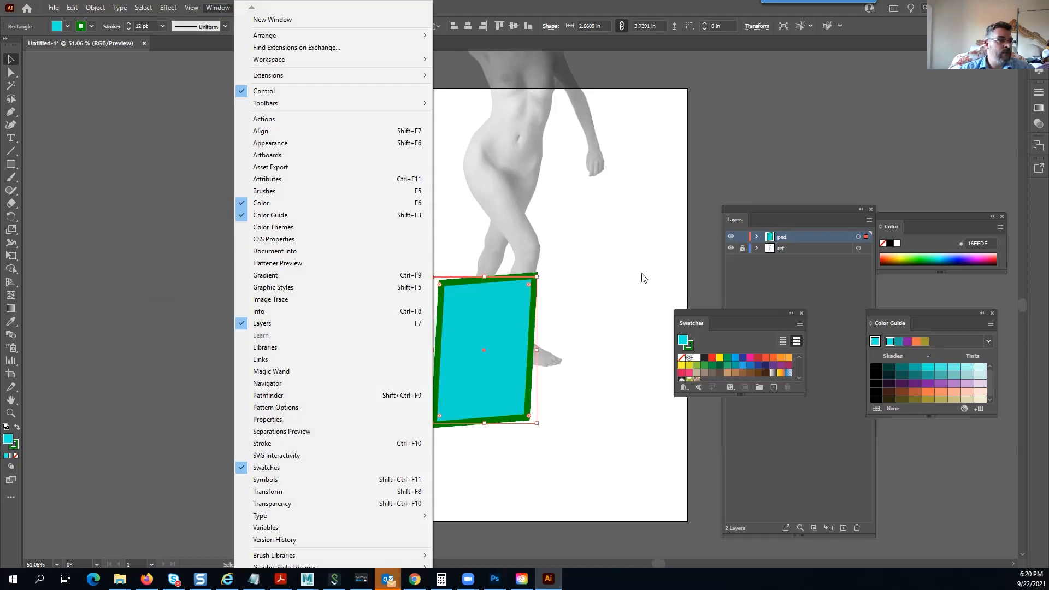
pyautogui.click(634, 272)
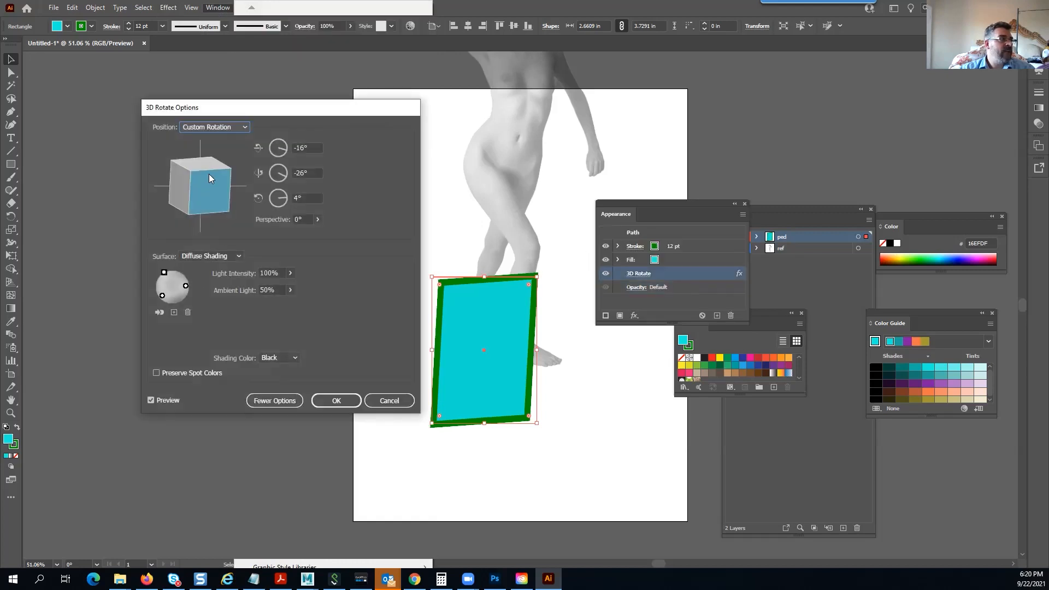
pyautogui.moveTo(208, 174); pyautogui.dragTo(188, 183)
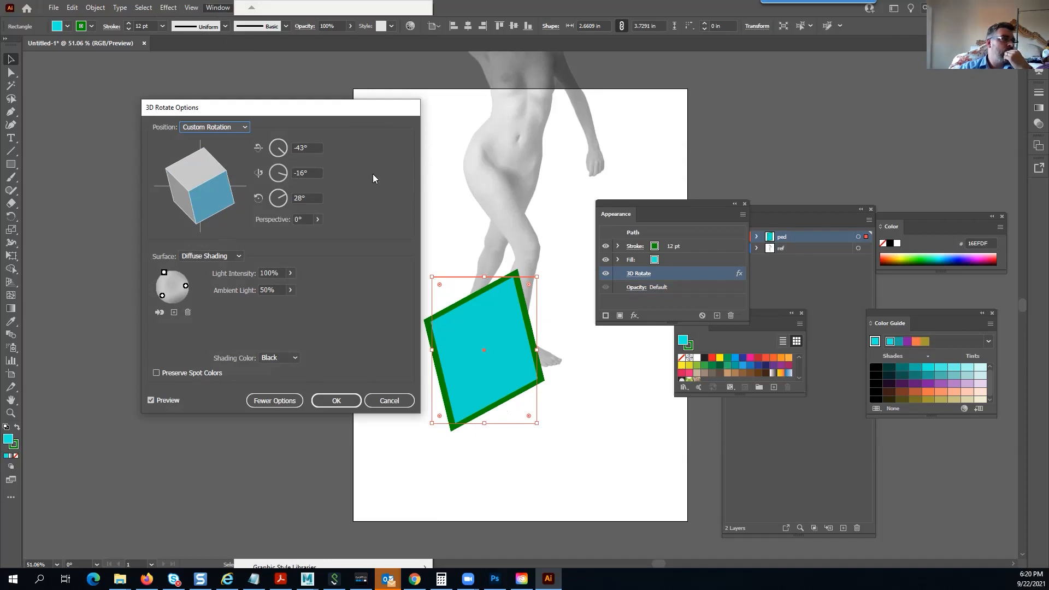
pyautogui.click(334, 400)
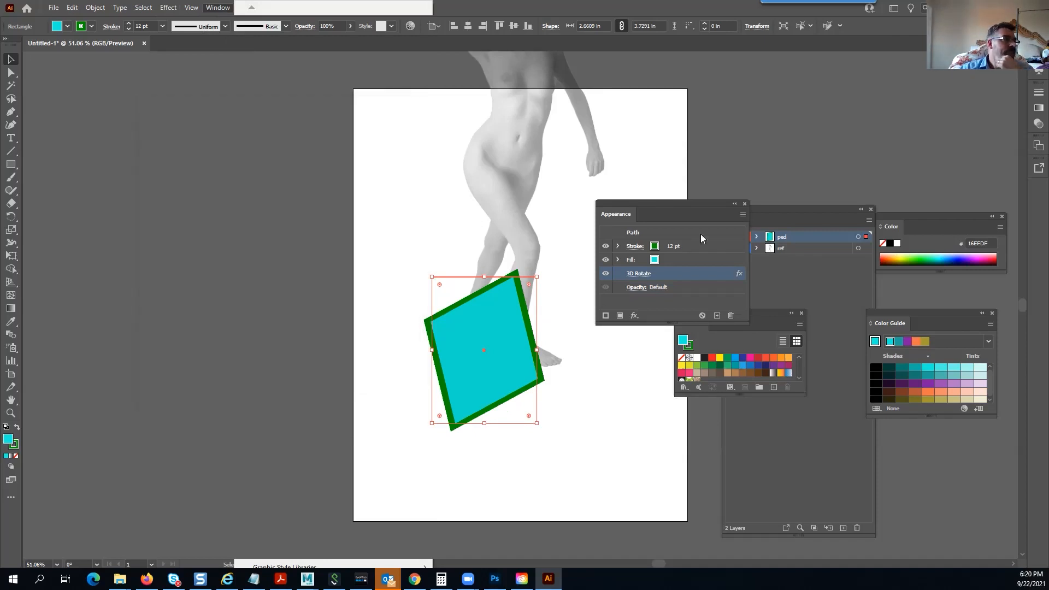
# Move the 3D-rotated rectangle off the artboard into the empty canvas beside it and deselect it
pyautogui.click(573, 213)
pyautogui.moveTo(510, 357); pyautogui.dragTo(276, 170)
pyautogui.click(477, 177)
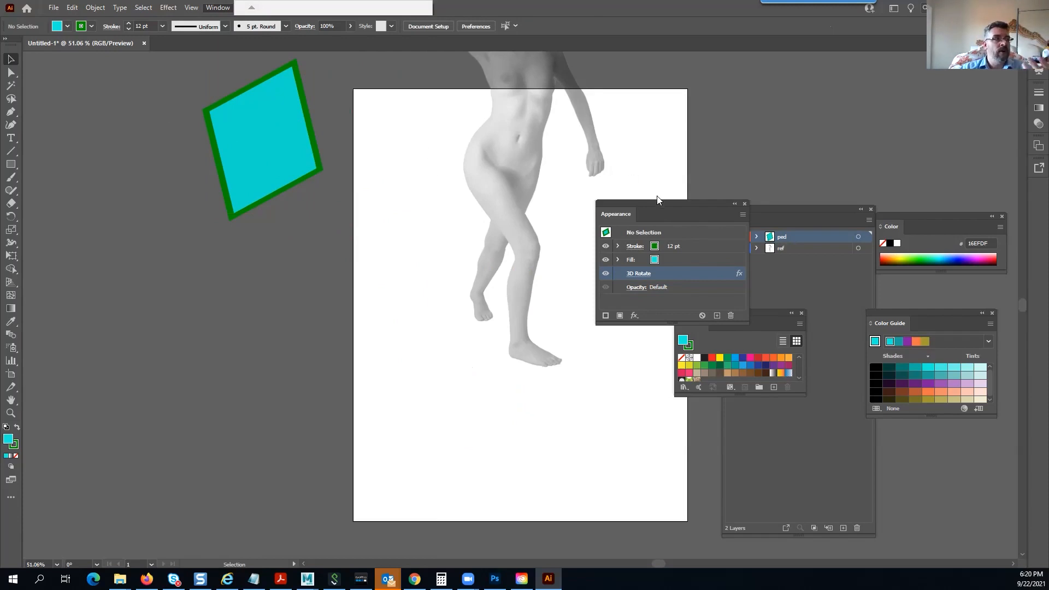
# Close the Swatches, Color Guide and Color panels, group Appearance with Layers, and show the layer list
pyautogui.moveTo(660, 203); pyautogui.dragTo(765, 177)
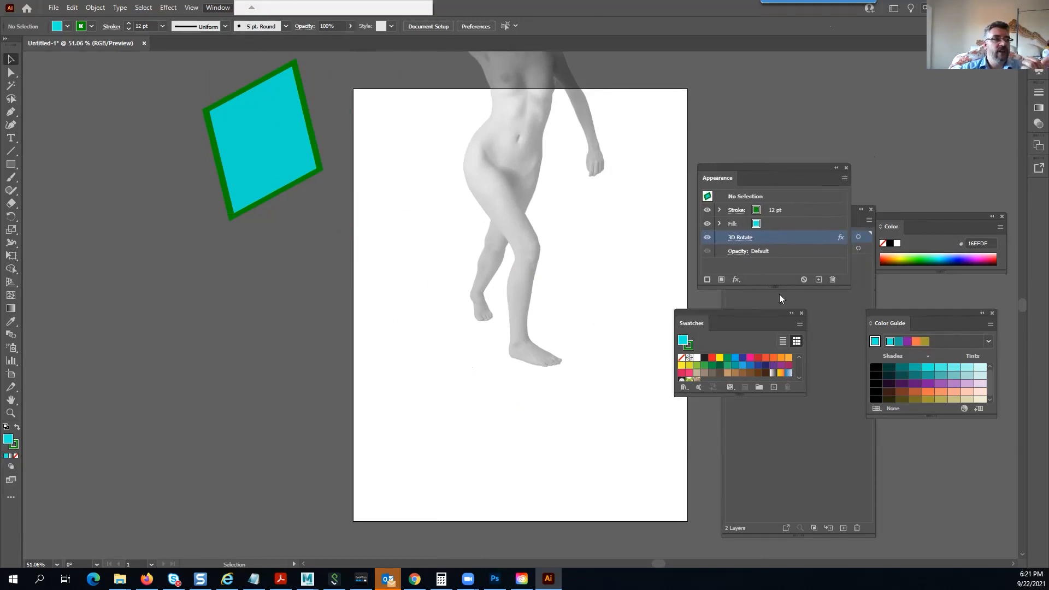
pyautogui.click(802, 313)
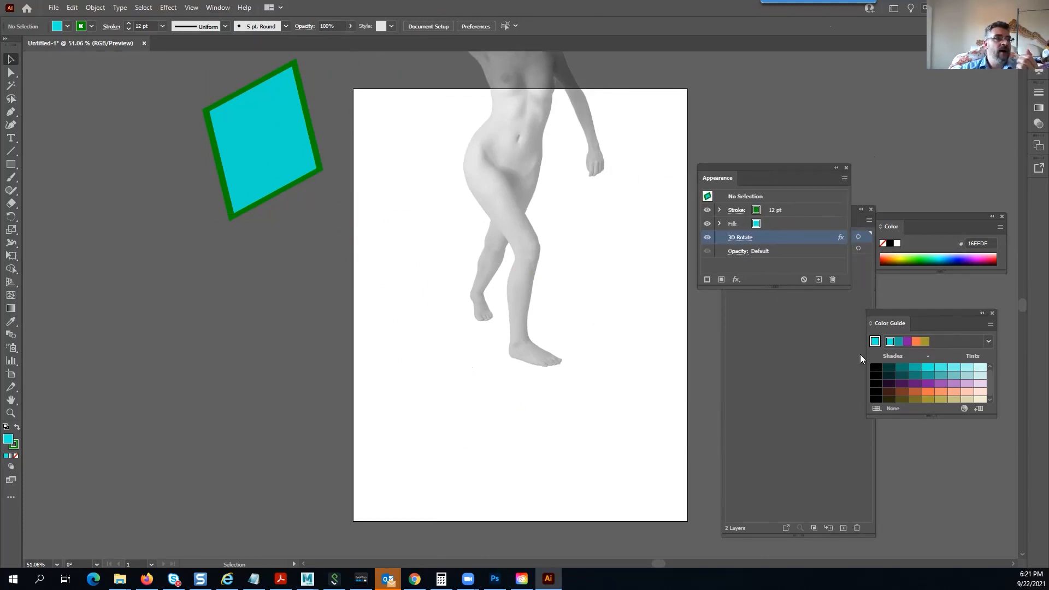
pyautogui.click(992, 313)
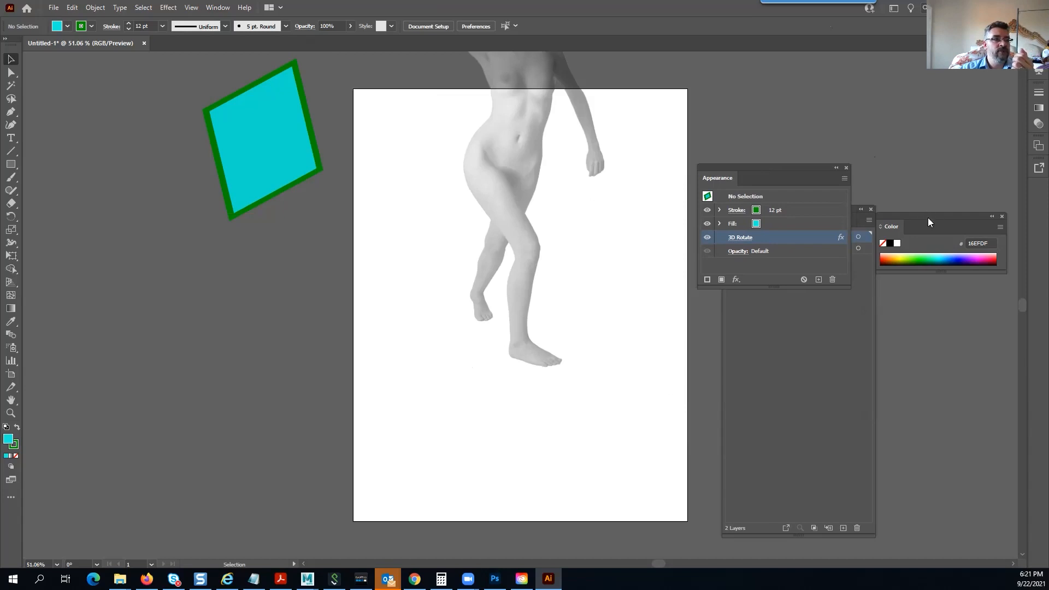
pyautogui.click(1003, 215)
pyautogui.moveTo(727, 174); pyautogui.dragTo(764, 225)
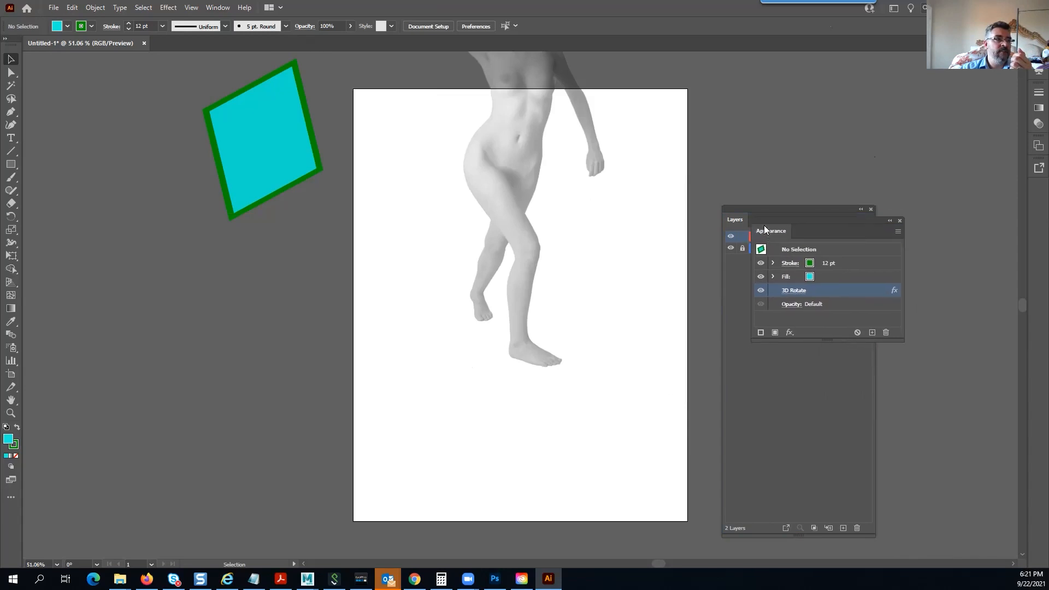
pyautogui.click(733, 219)
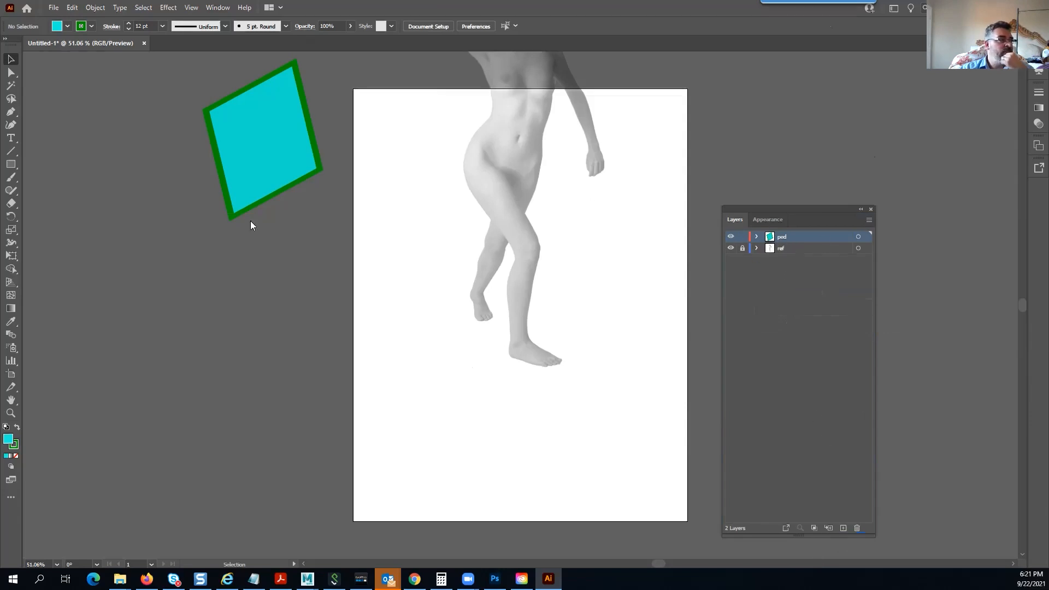
# Draw a rounded rectangle about 4.31 by 2.96 in over the figure's feet on the ped layer
pyautogui.click(283, 160)
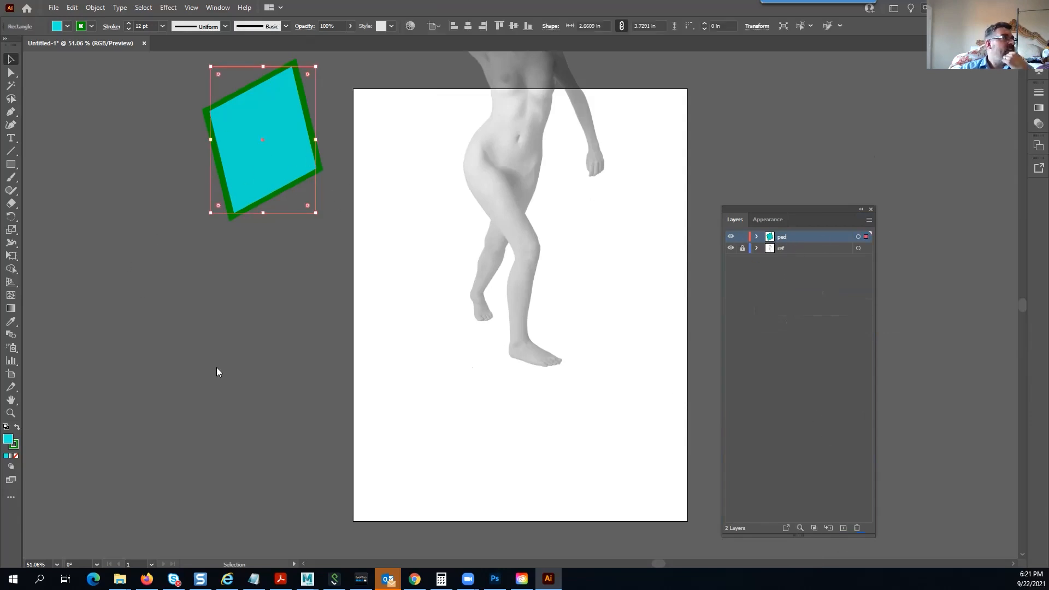
pyautogui.click(88, 234)
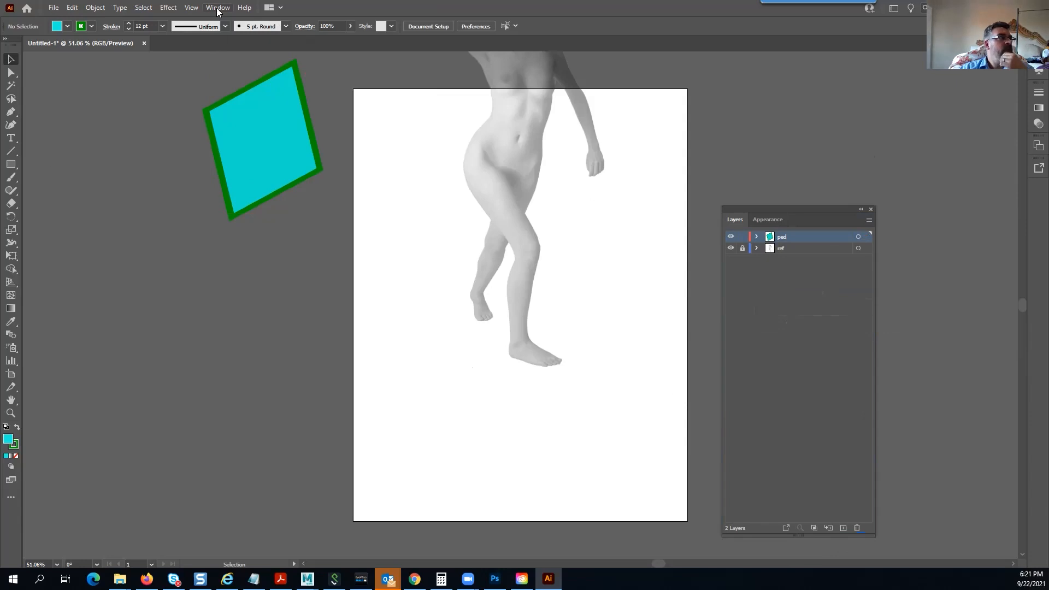
pyautogui.click(168, 7)
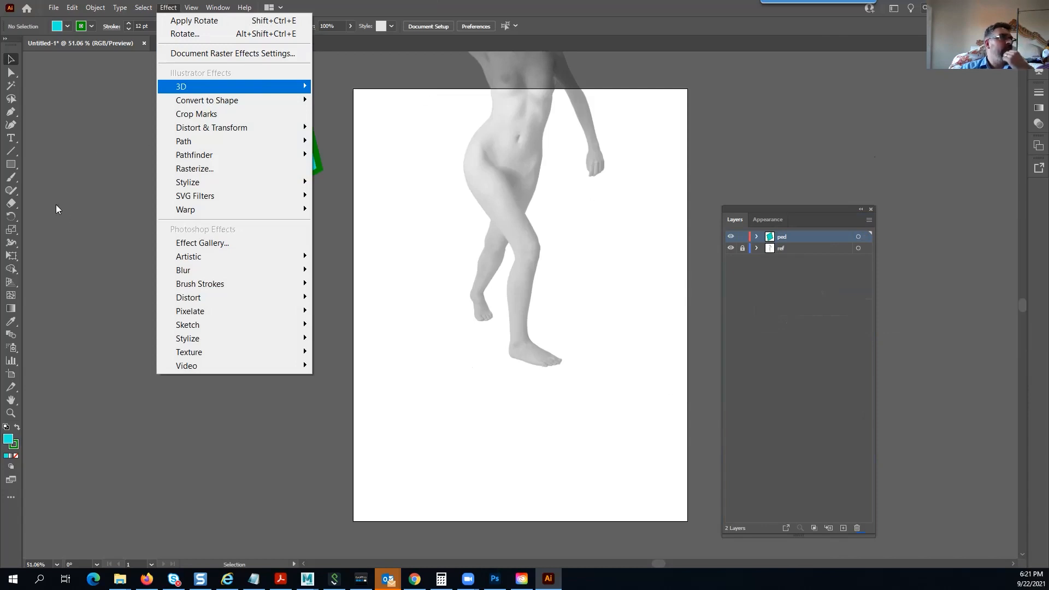
pyautogui.click(11, 165)
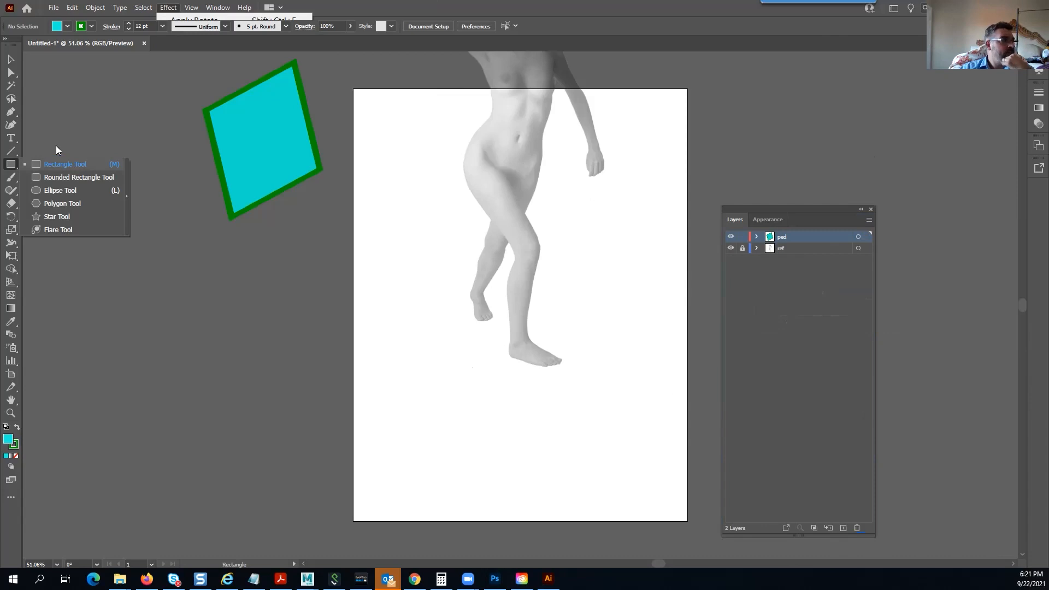
pyautogui.click(64, 176)
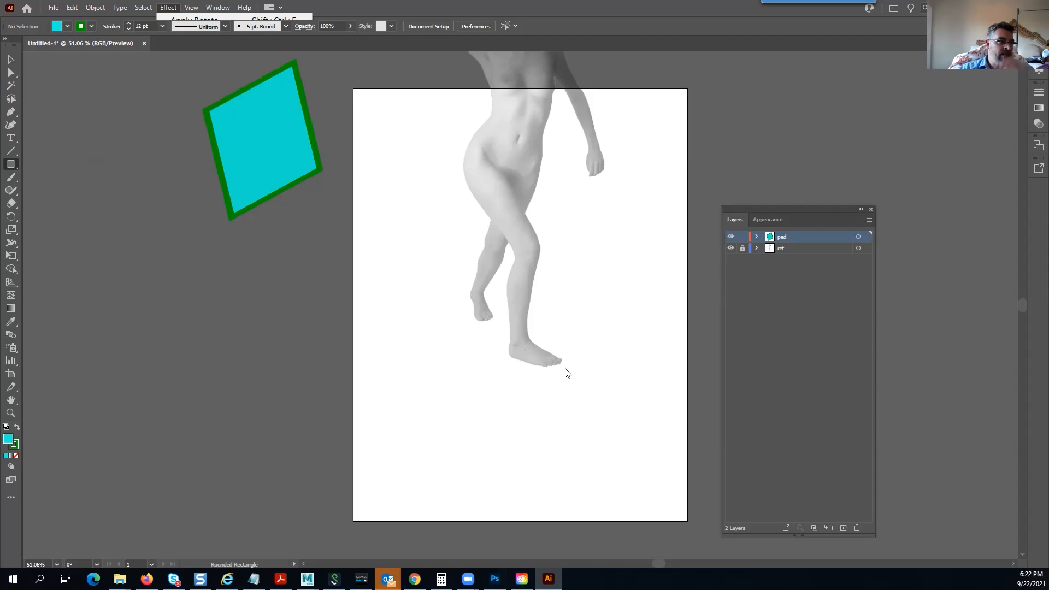
# Fill the rounded rectangle with a light gray sampled from the figure's upper body using the Eyedropper
pyautogui.click(10, 328)
pyautogui.click(538, 238)
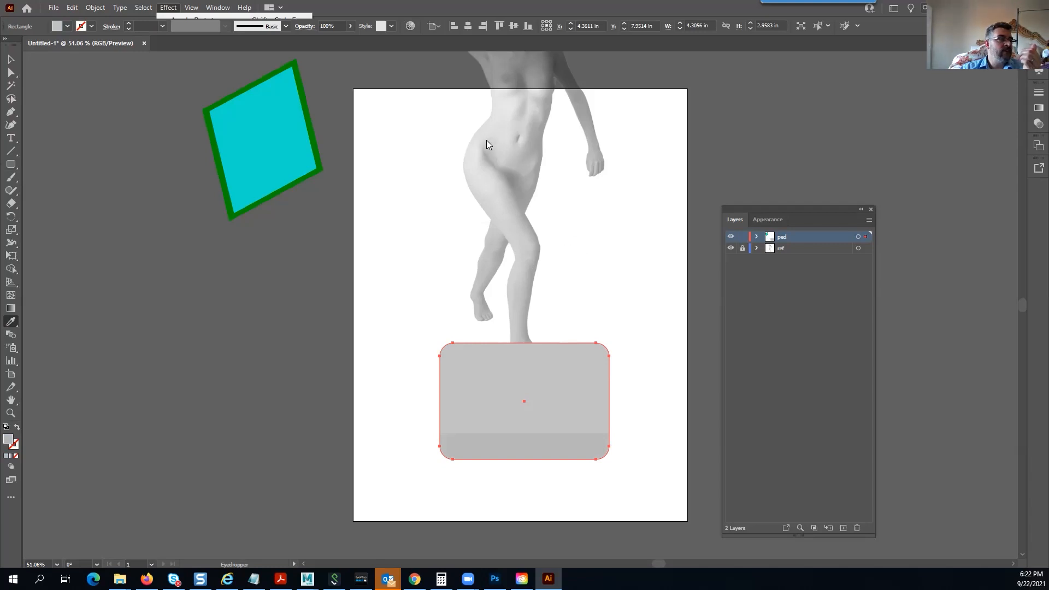
pyautogui.click(498, 117)
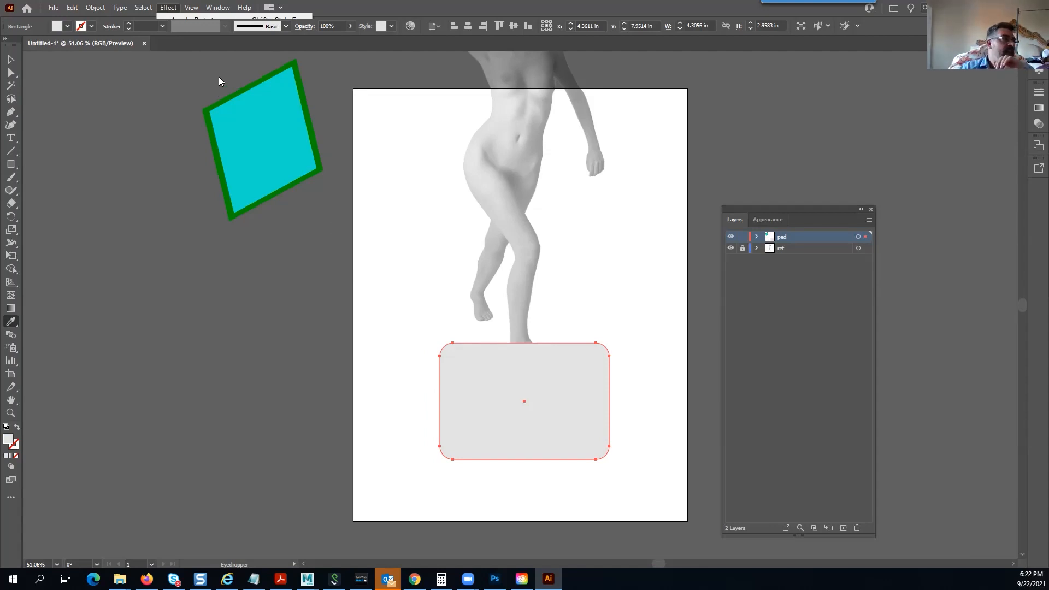
# Apply a 3D Revolve effect to the rounded rectangle and reduce its upper inner corner's rounding to remove the dimple at the disc's center
pyautogui.press('v')
pyautogui.hotkey('ctrl', 'shift', 'alt', 'e')
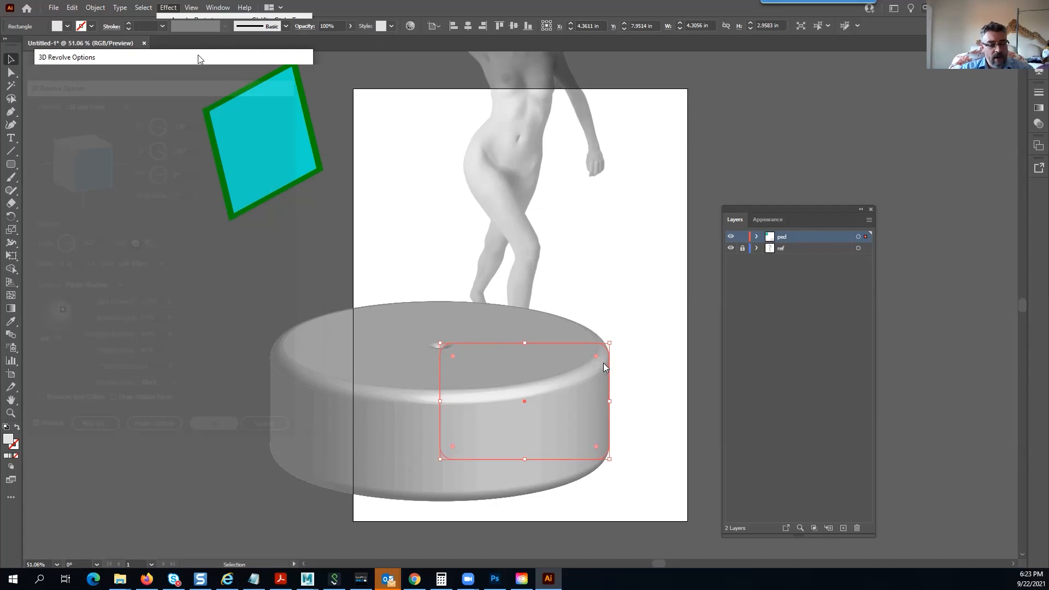
pyautogui.click(14, 74)
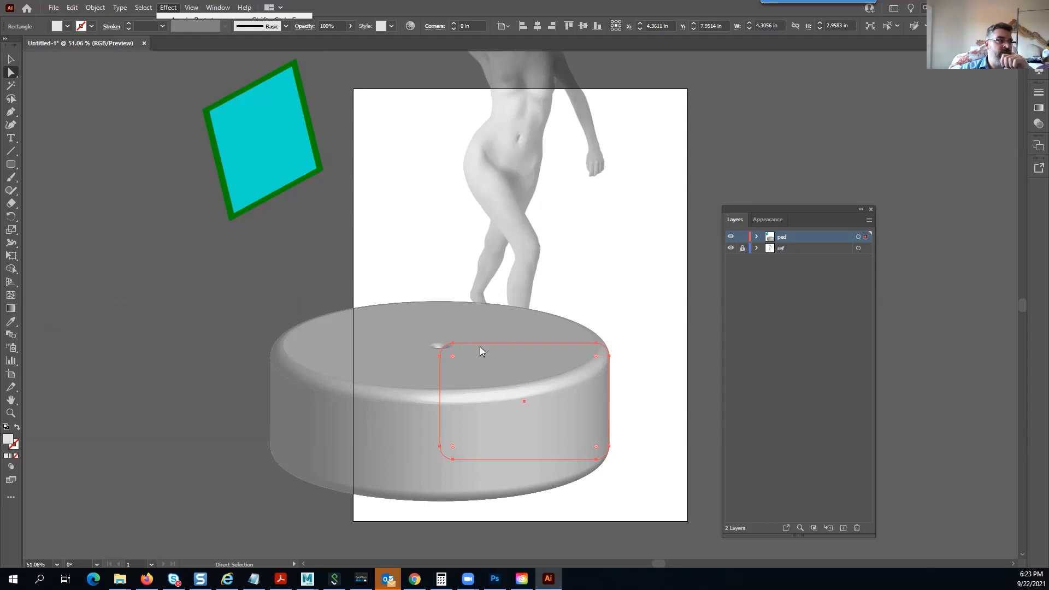
pyautogui.hotkey('ctrl', 'h')
pyautogui.hotkey('ctrl', 'h')
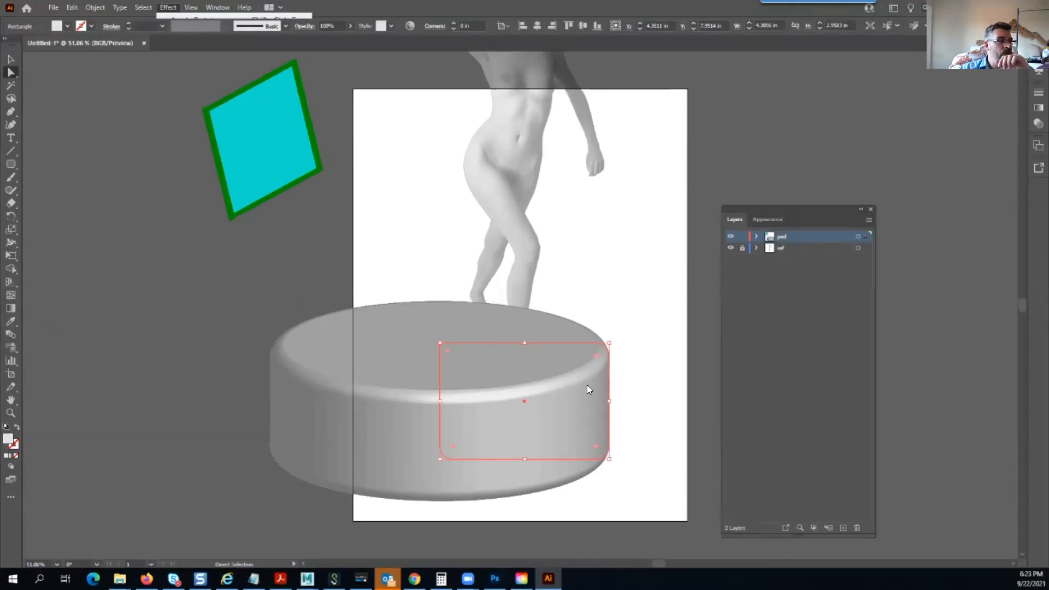
# Move the revolved disc right to center it on the artboard and scale its profile down to about 2.92 by 2 in
pyautogui.click(7, 60)
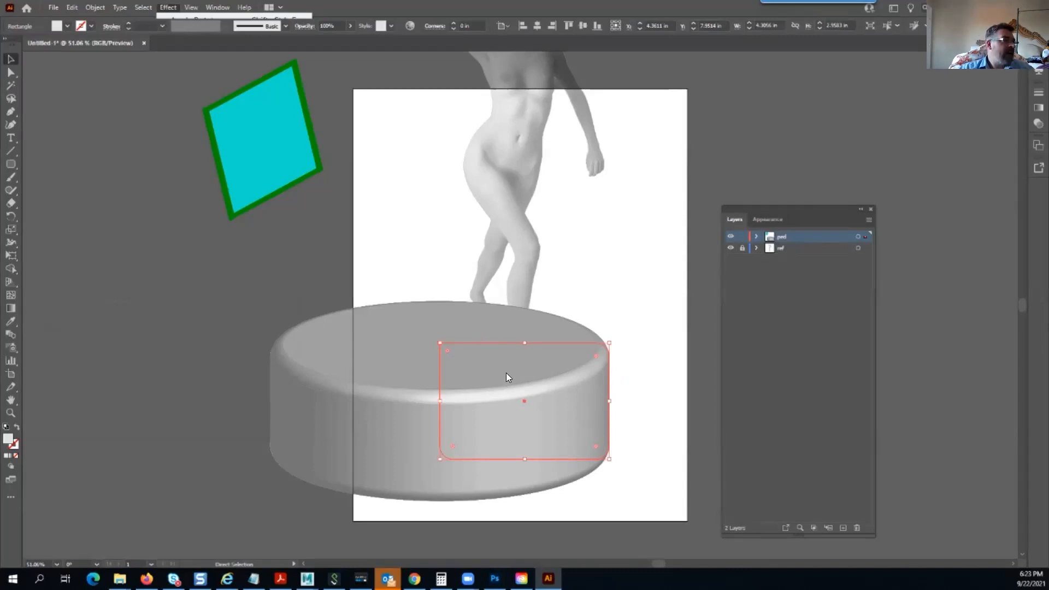
pyautogui.hotkey('shift', 'Right')
pyautogui.hotkey('shift', 'Right')
pyautogui.hotkey('shift', 'Right')
pyautogui.hotkey('shift', 'Right')
pyautogui.hotkey('shift', 'Right')
pyautogui.hotkey('shift', 'Right')
pyautogui.hotkey('shift', 'Right')
pyautogui.hotkey('shift', 'Right')
pyautogui.hotkey('shift', 'Right')
pyautogui.hotkey('shift', 'Right')
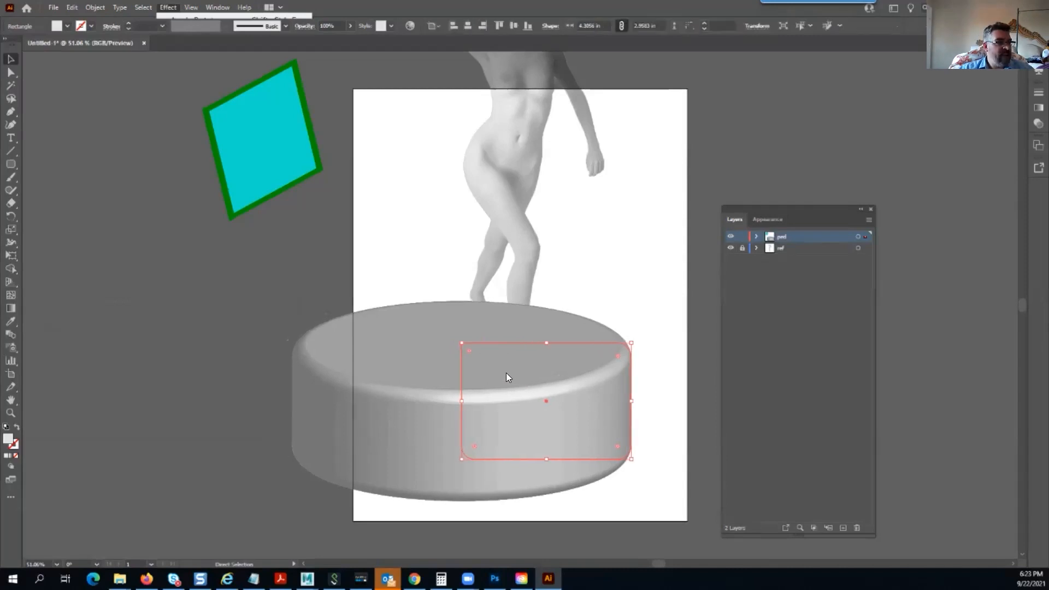
pyautogui.hotkey('shift', 'Right')
pyautogui.hotkey('shift', 'Right')
pyautogui.hotkey('shift', 'Right')
pyautogui.hotkey('shift', 'Right')
pyautogui.hotkey('shift', 'Right')
pyautogui.hotkey('shift', 'Right')
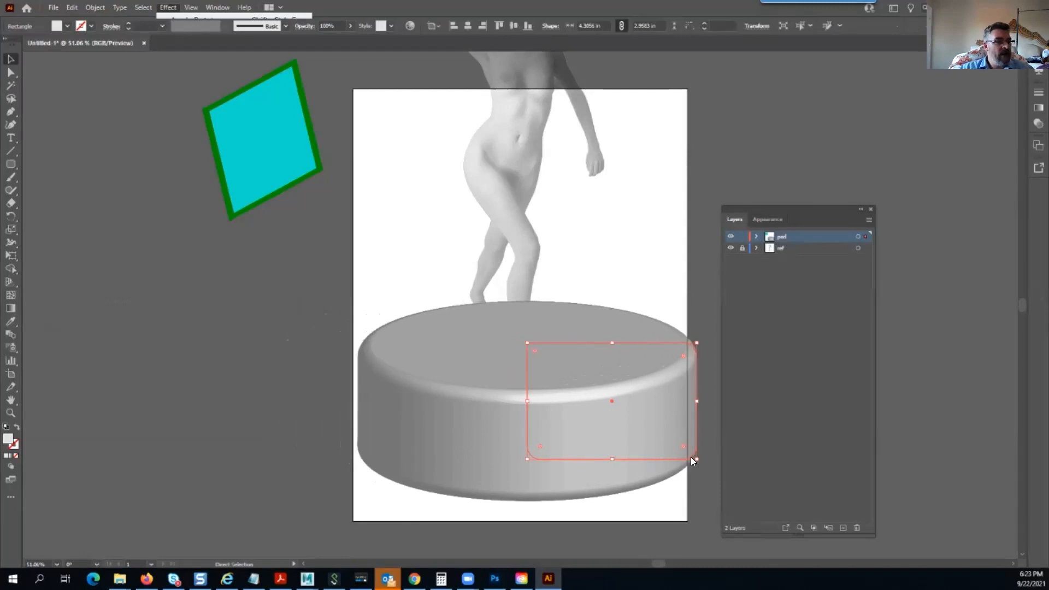
pyautogui.moveTo(696, 460); pyautogui.dragTo(648, 421)
pyautogui.moveTo(513, 352); pyautogui.dragTo(495, 321)
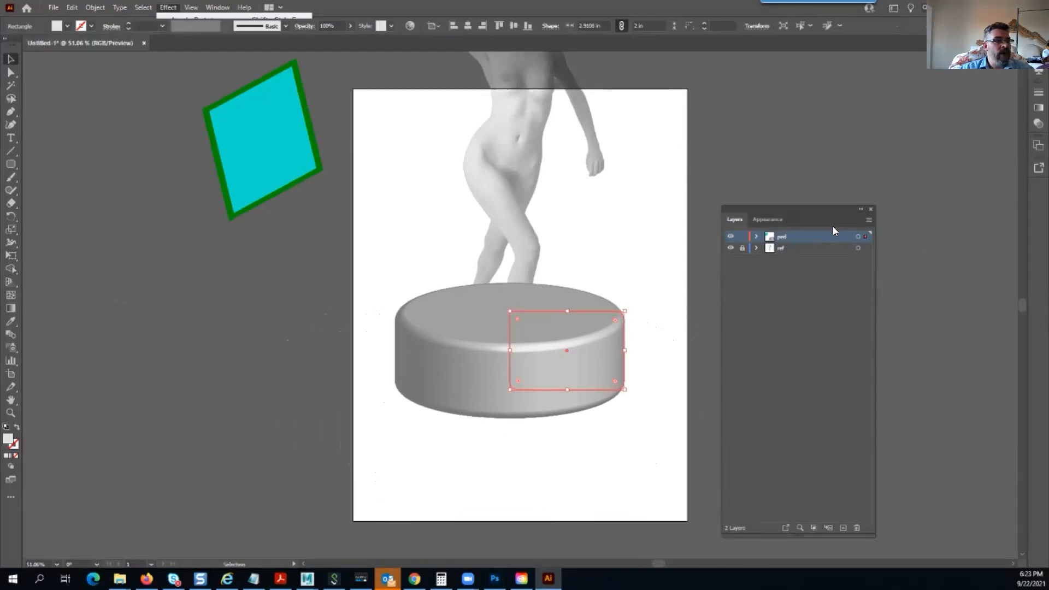
# Move the ped layer below ref, then position the disc under the feet and enlarge its profile to about 3.68 by 2.53 in
pyautogui.moveTo(803, 236); pyautogui.dragTo(798, 287)
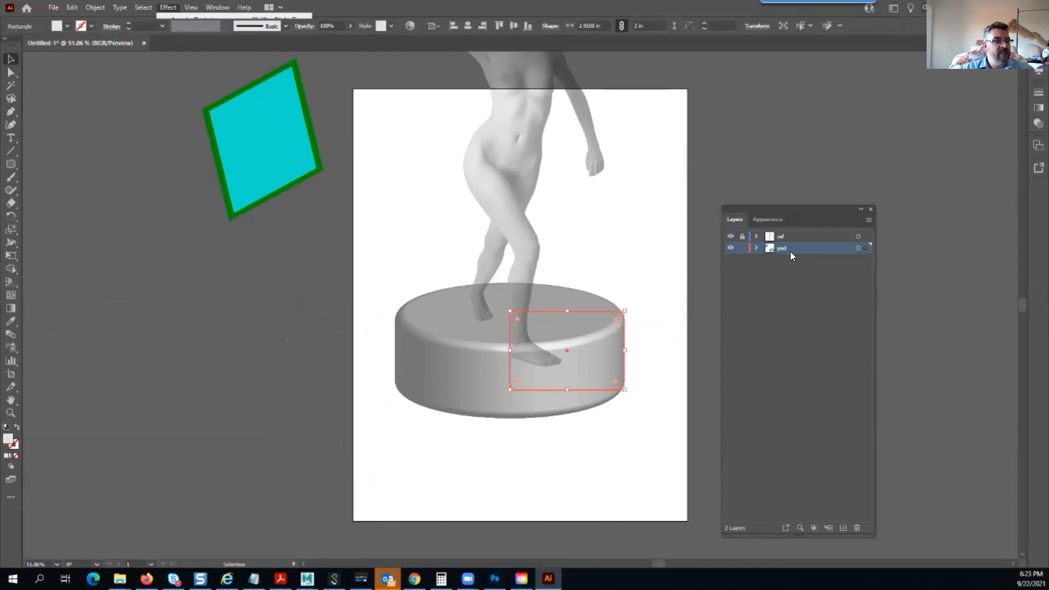
pyautogui.moveTo(561, 348); pyautogui.dragTo(572, 391)
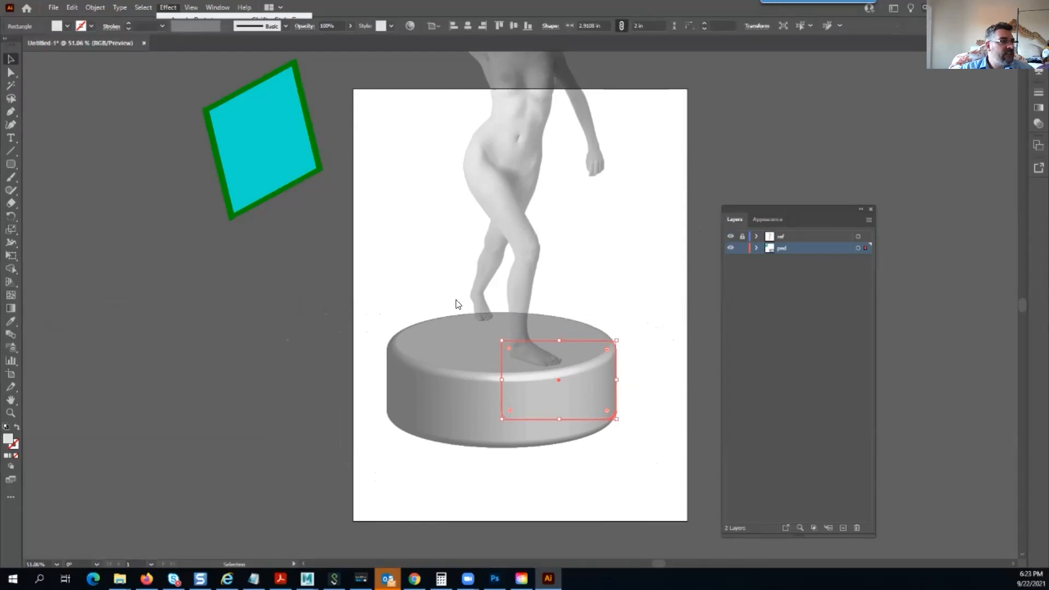
pyautogui.moveTo(499, 339); pyautogui.dragTo(476, 354)
pyautogui.moveTo(636, 414); pyautogui.dragTo(649, 428)
pyautogui.moveTo(520, 417); pyautogui.dragTo(507, 411)
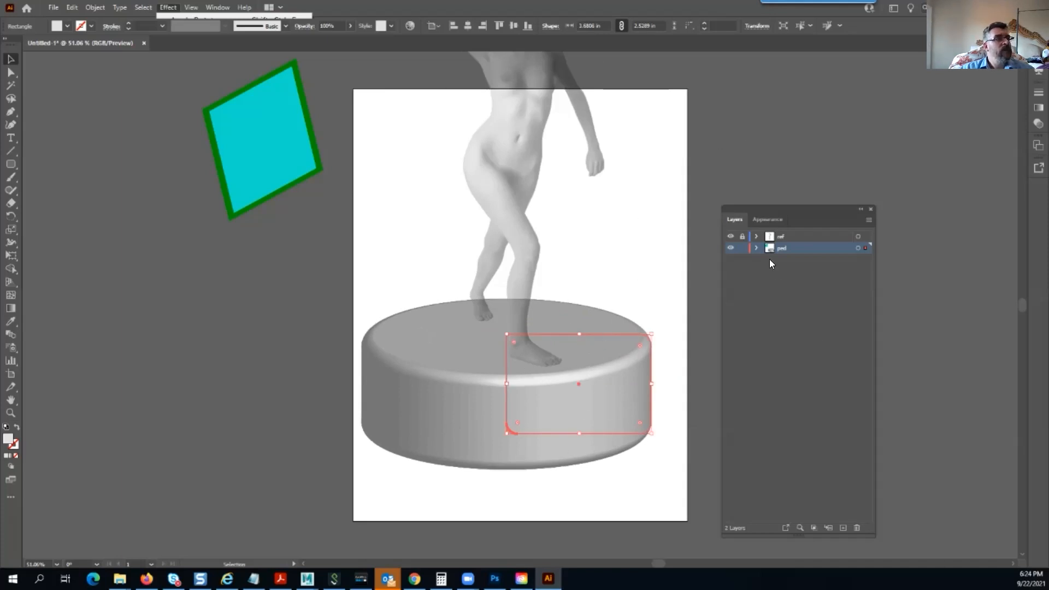
# Edit the disc's 3D Revolve effect from its appearance attributes, setting the rotation to -23°, -25° and 9°
pyautogui.click(768, 219)
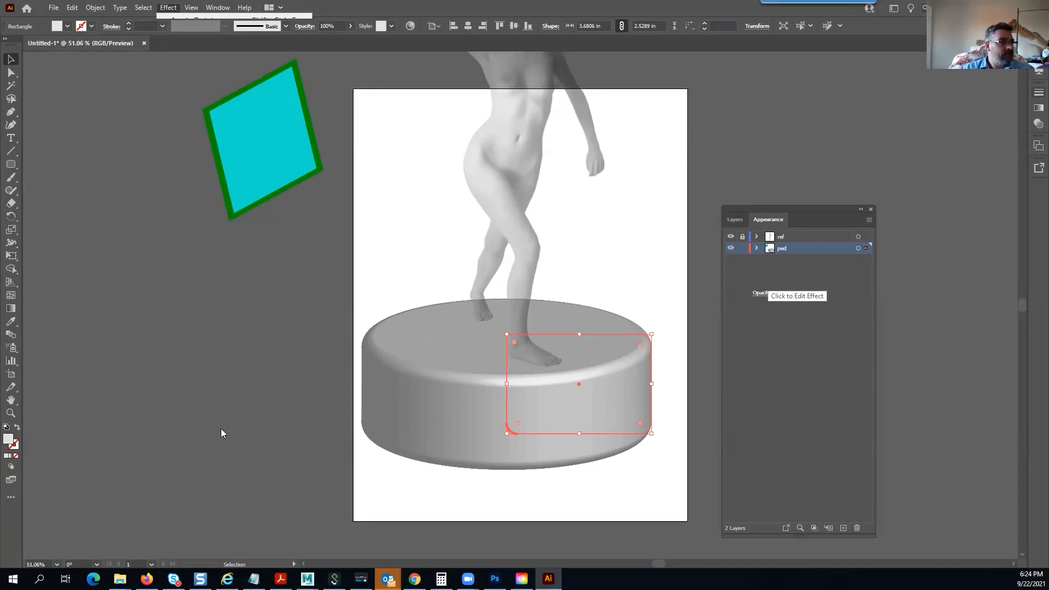
pyautogui.click(658, 430)
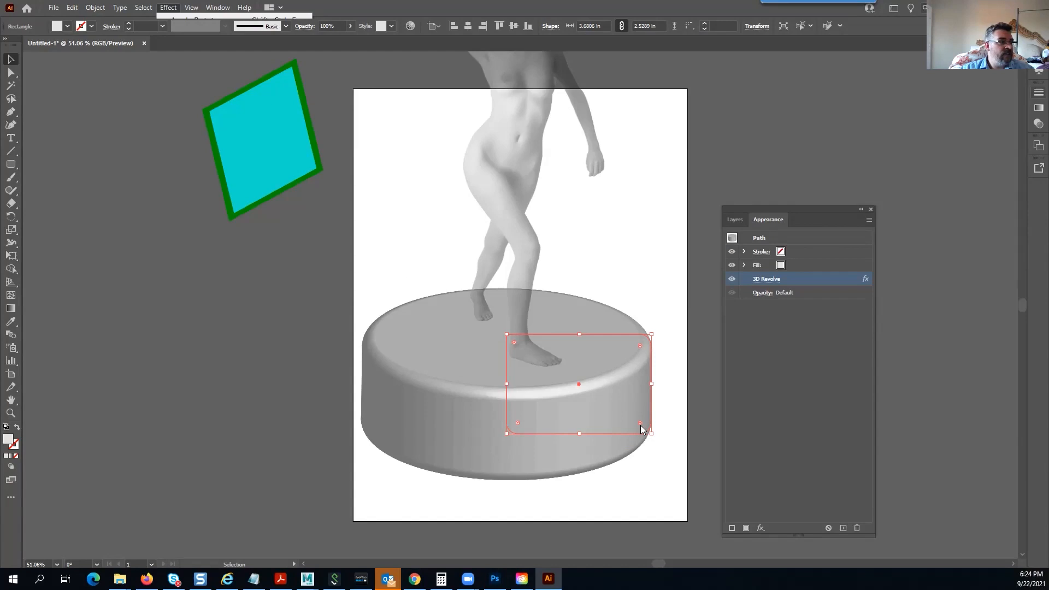
# Scale the disc's profile down to about 2.93 by 2.01 in, nudge it left and up beneath both feet, and deselect it
pyautogui.moveTo(638, 425); pyautogui.dragTo(635, 425)
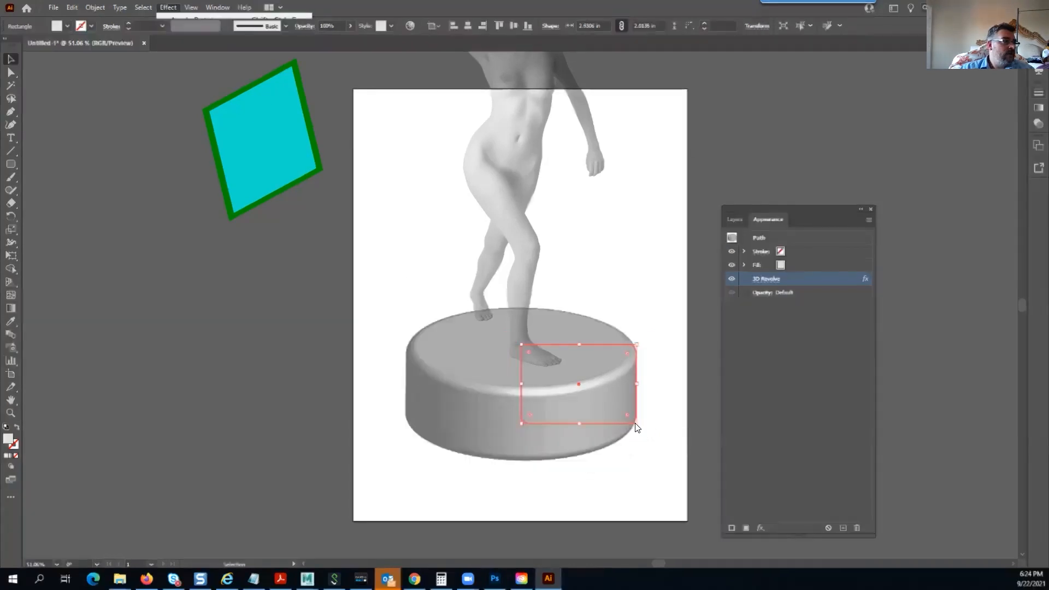
pyautogui.hotkey('shift', 'Left')
pyautogui.hotkey('shift', 'Left')
pyautogui.hotkey('shift', 'Up')
pyautogui.hotkey('shift', 'Up')
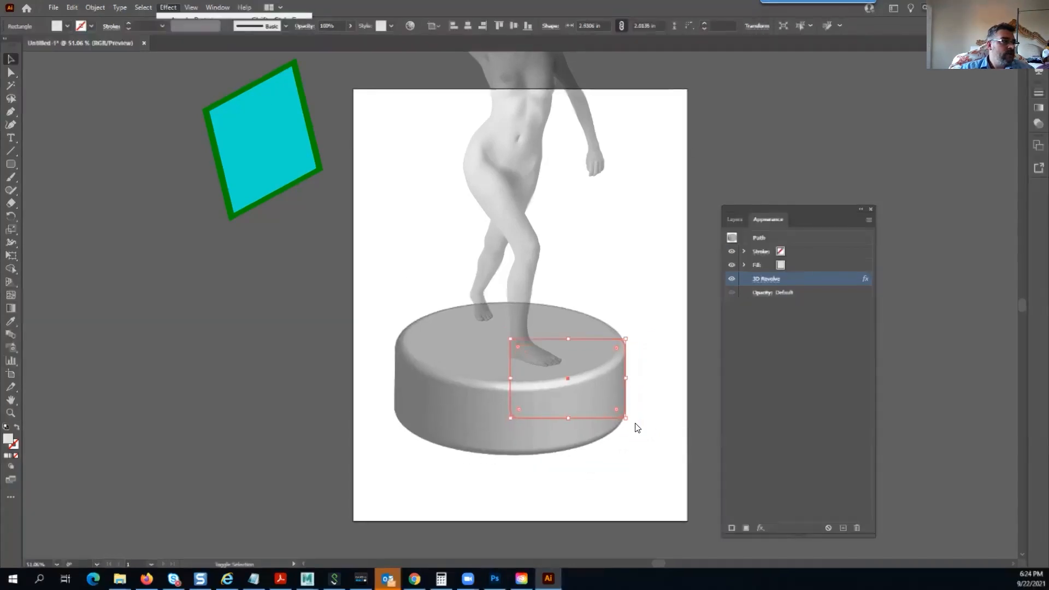
pyautogui.hotkey('shift', 'Left')
pyautogui.click(461, 342)
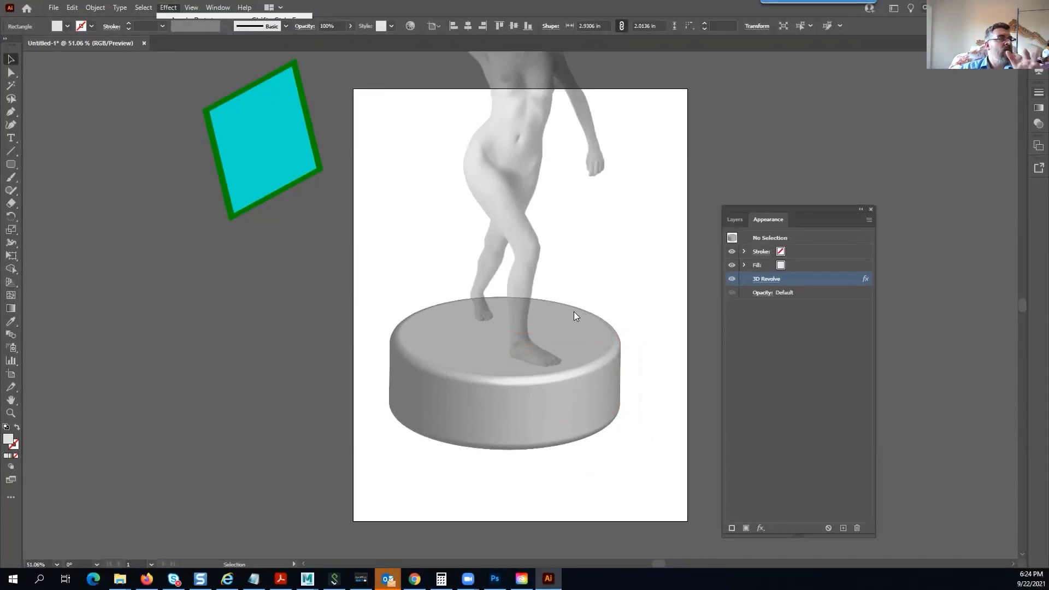
# Reopen the disc's 3D Revolve effect, move its light toward the sphere's upper left, and add a second light at the left
pyautogui.click(766, 280)
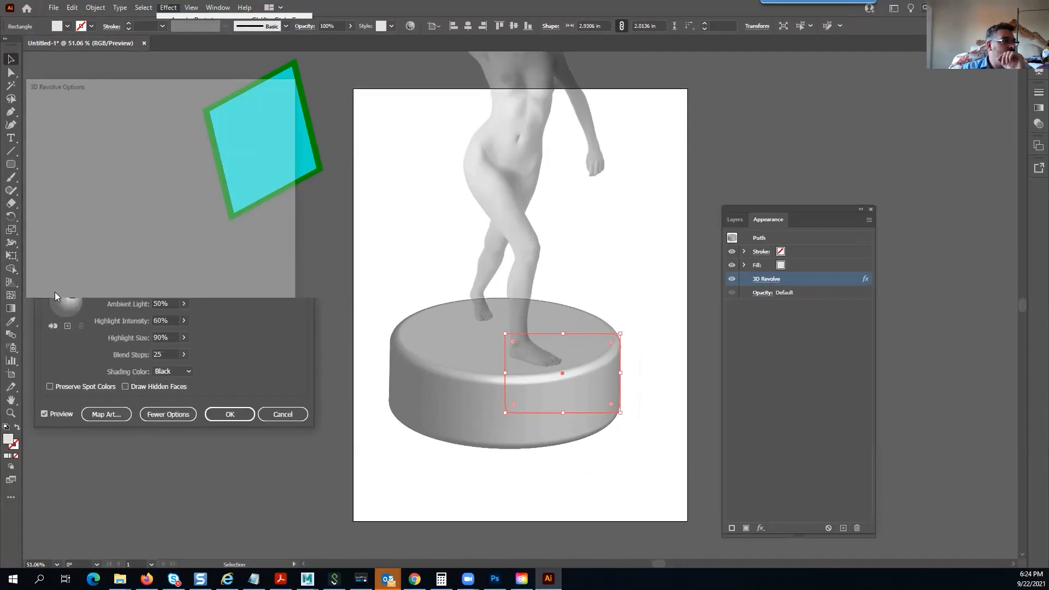
pyautogui.moveTo(72, 298); pyautogui.dragTo(54, 293)
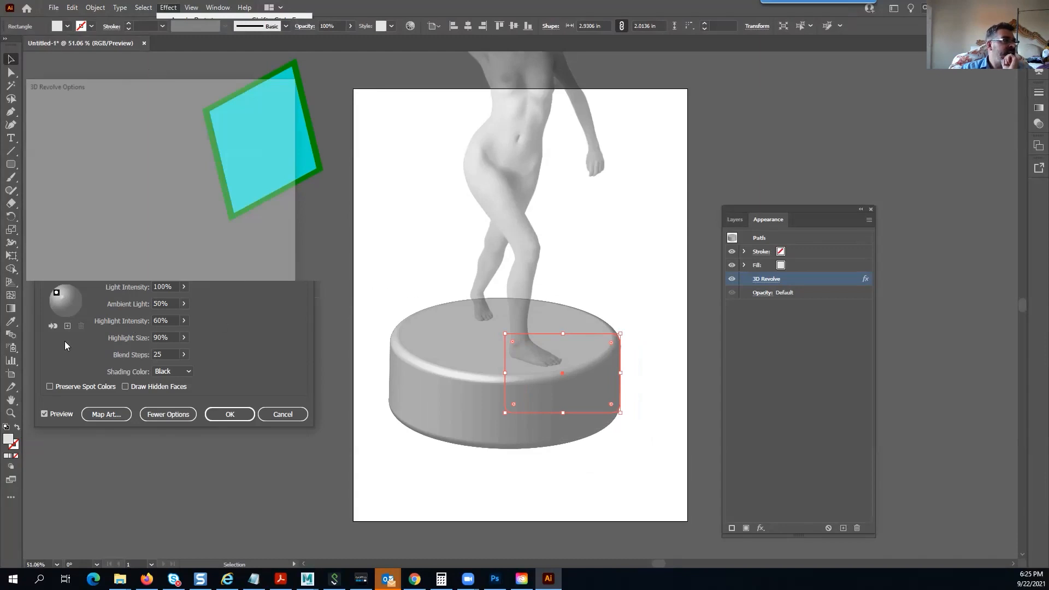
pyautogui.click(57, 308)
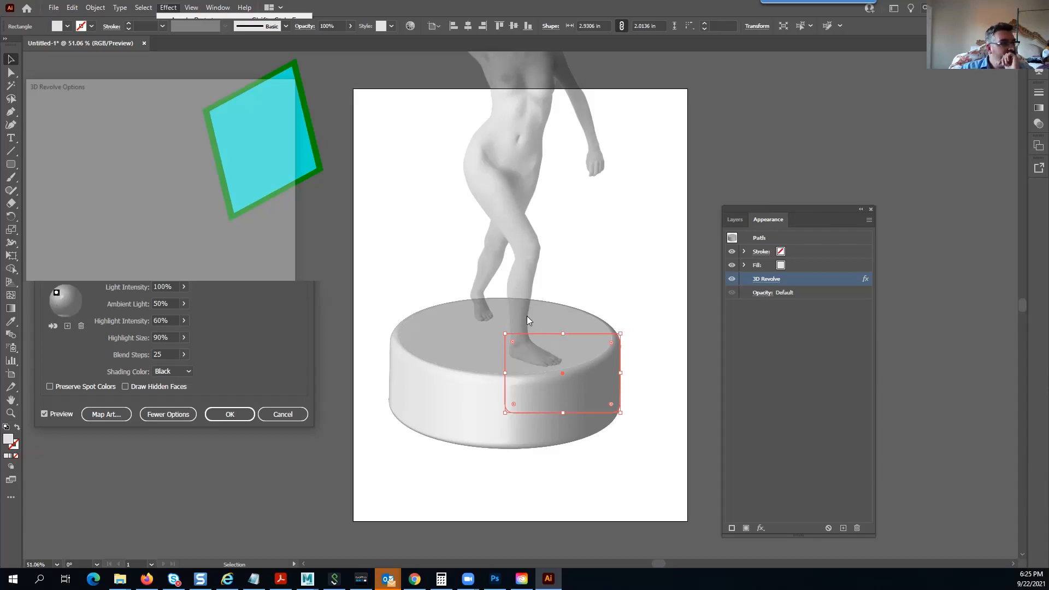
pyautogui.click(68, 326)
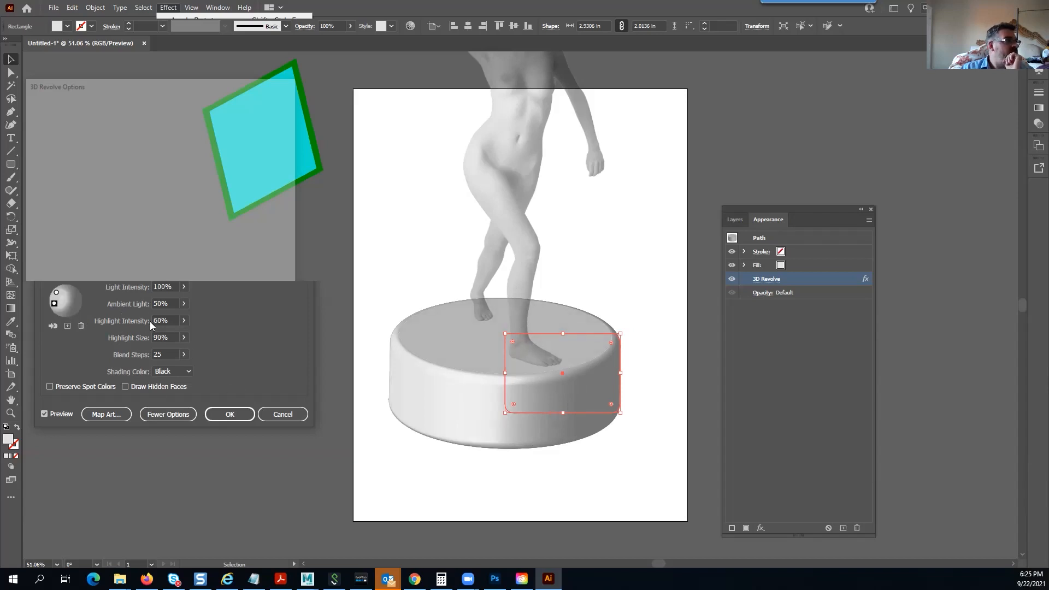
# Set the 3D Revolve highlight intensity to 40% and its light intensity to 40%
pyautogui.click(166, 321)
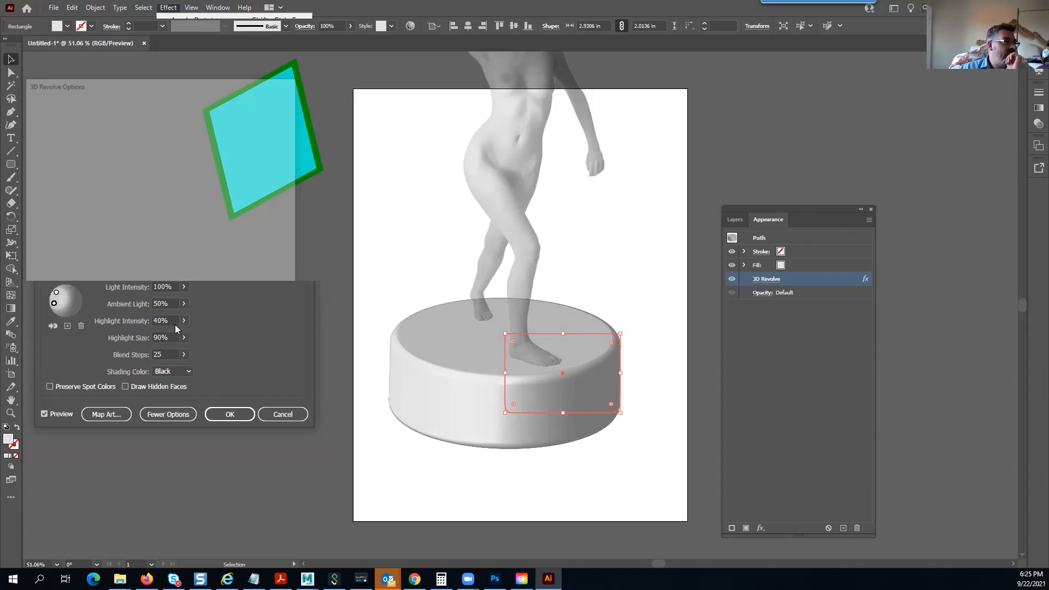
pyautogui.click(177, 288)
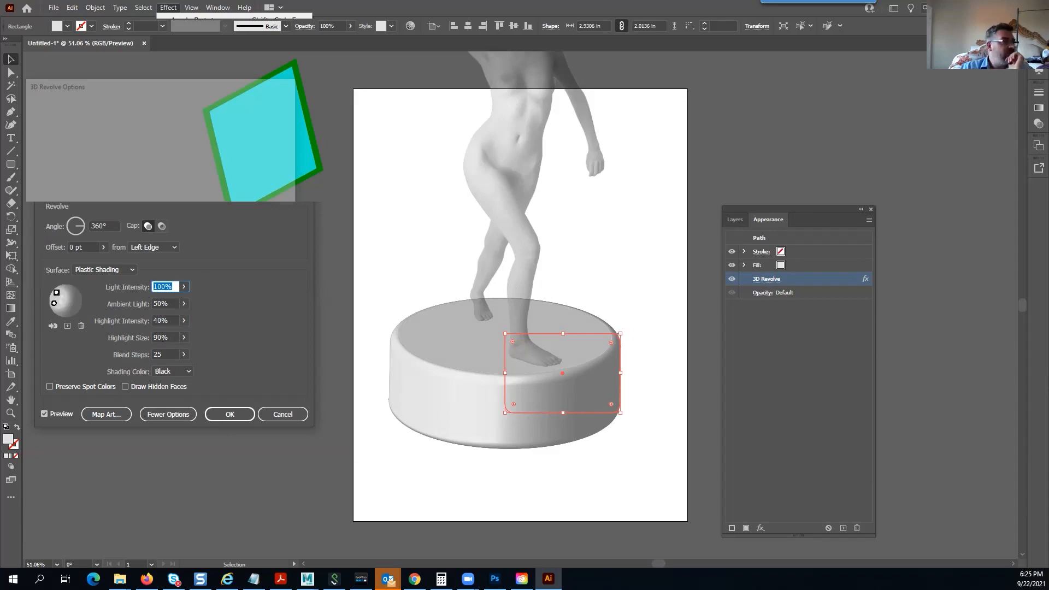
pyautogui.write('40')
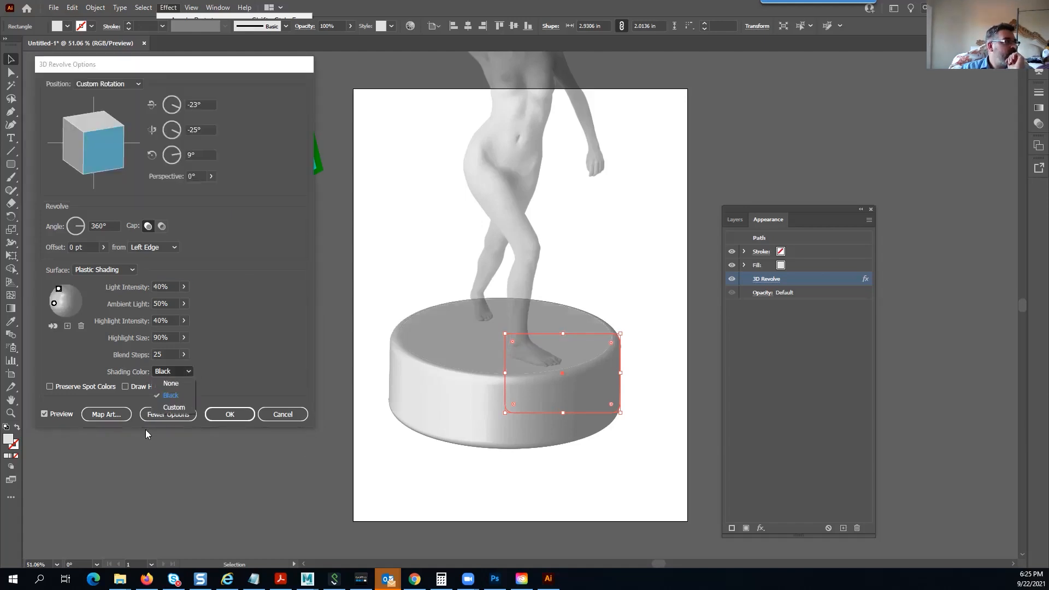
# Change the shading to a custom dark gray, 3D3D3D, apply the 3D Revolve settings and deselect the disc
pyautogui.click(174, 407)
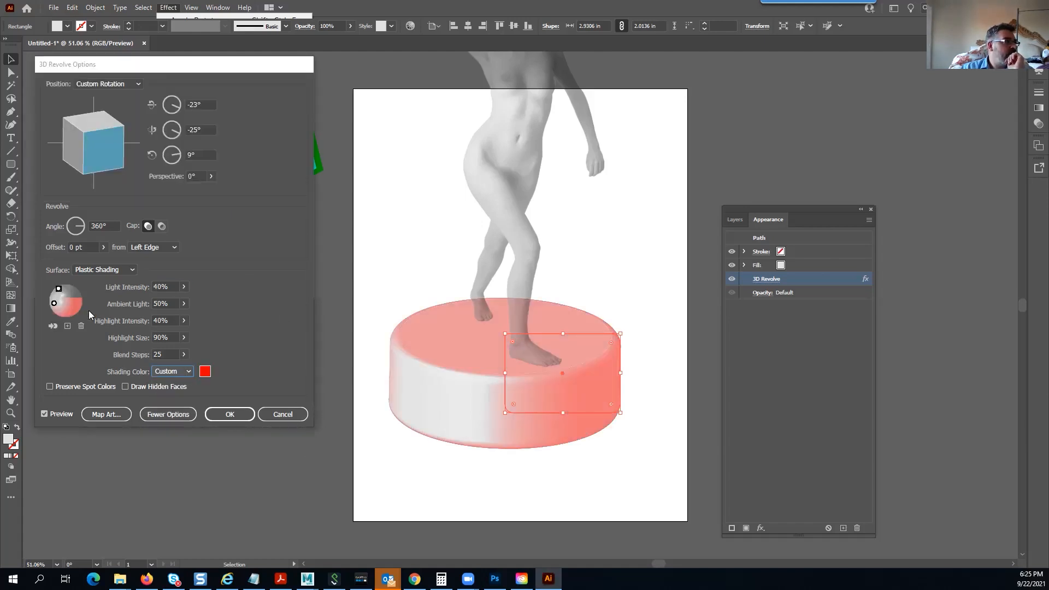
pyautogui.click(205, 373)
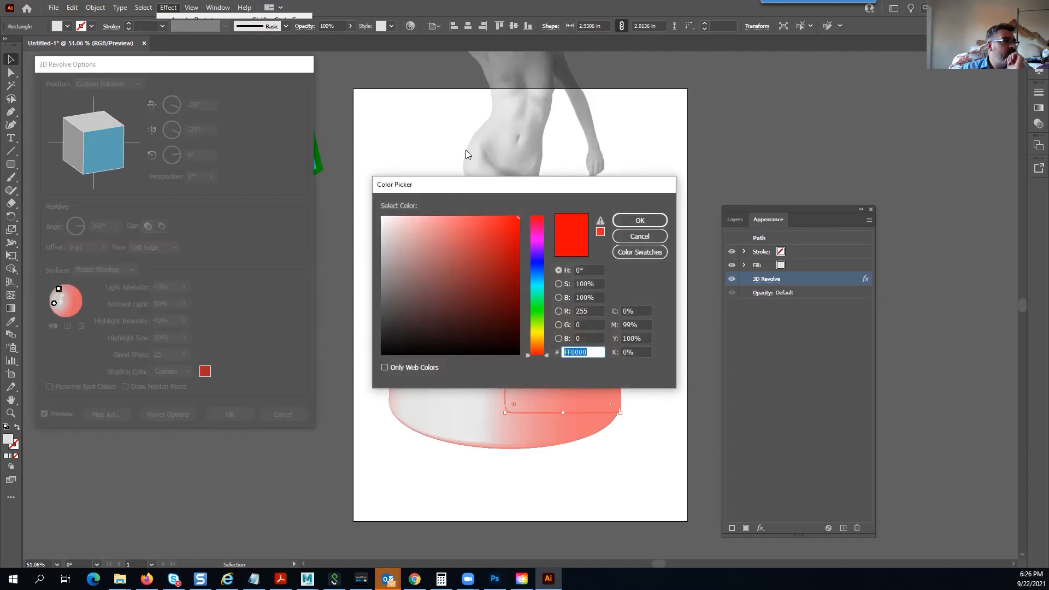
pyautogui.moveTo(461, 183); pyautogui.dragTo(705, 234)
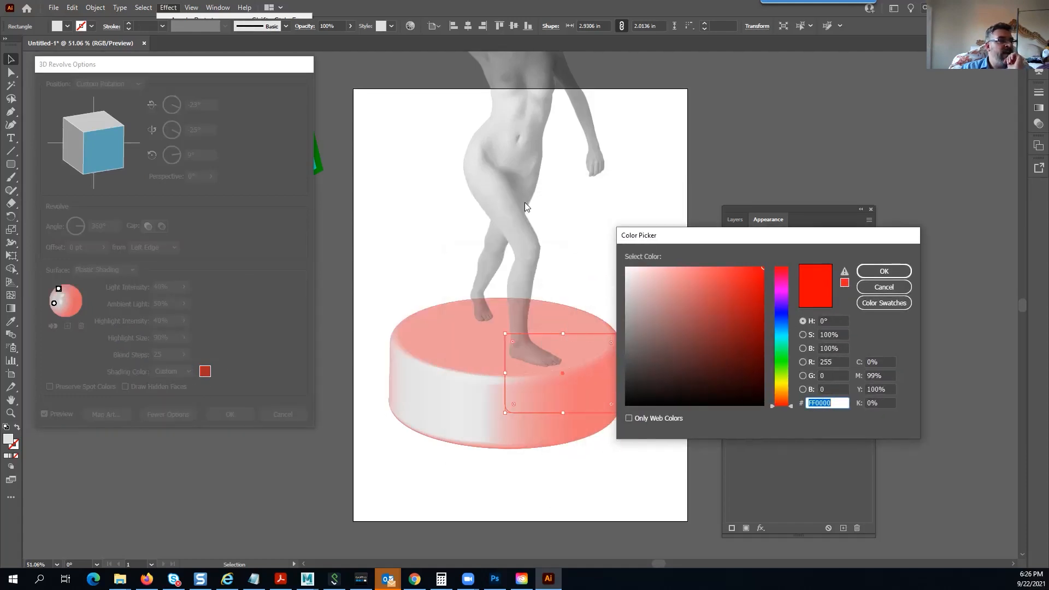
pyautogui.moveTo(638, 371); pyautogui.dragTo(627, 373)
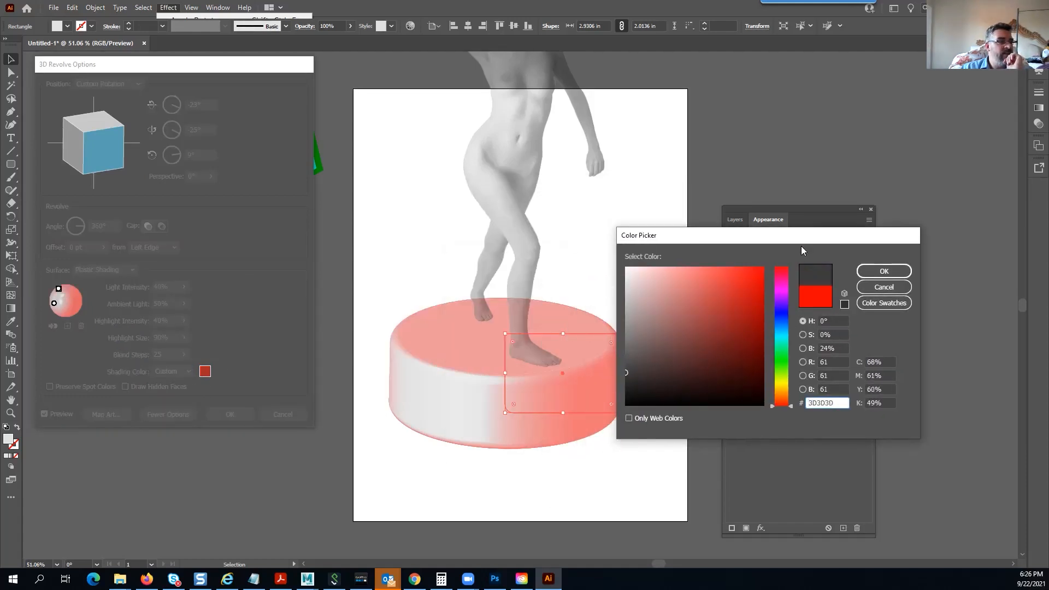
pyautogui.click(884, 271)
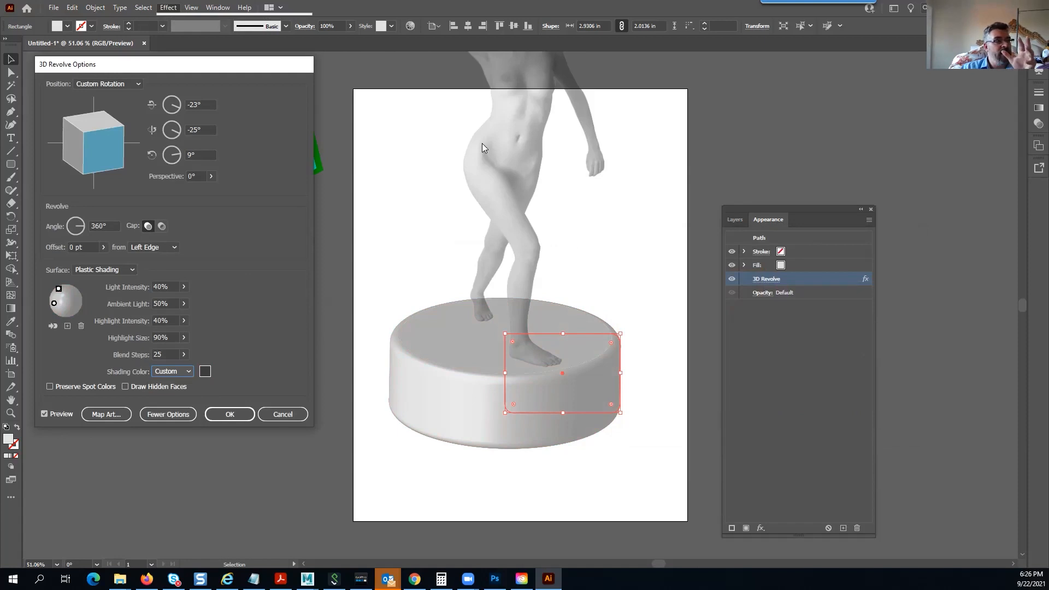
pyautogui.click(230, 414)
pyautogui.click(643, 258)
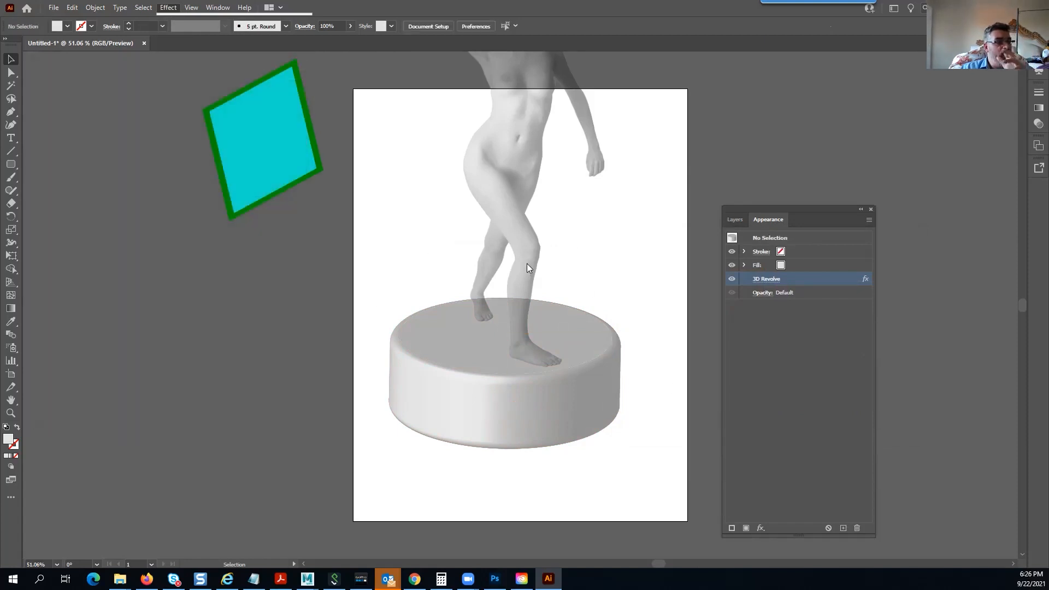
# Select the disc and shrink the Illustrator window so both the disc and the Photoshop statue document are accessible
pyautogui.click(507, 392)
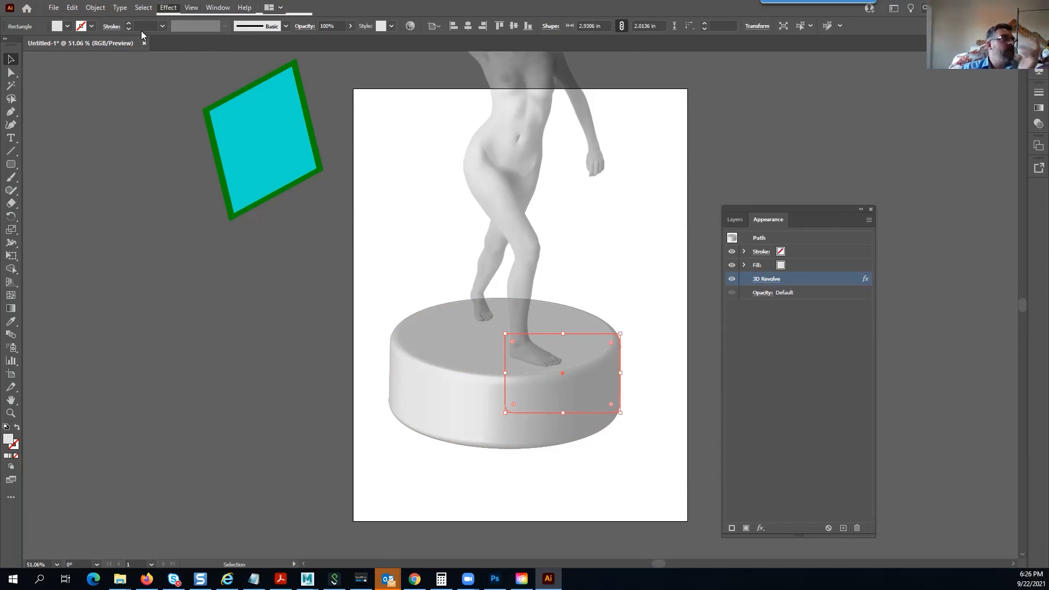
pyautogui.moveTo(346, 6); pyautogui.dragTo(281, 50)
pyautogui.click(609, 379)
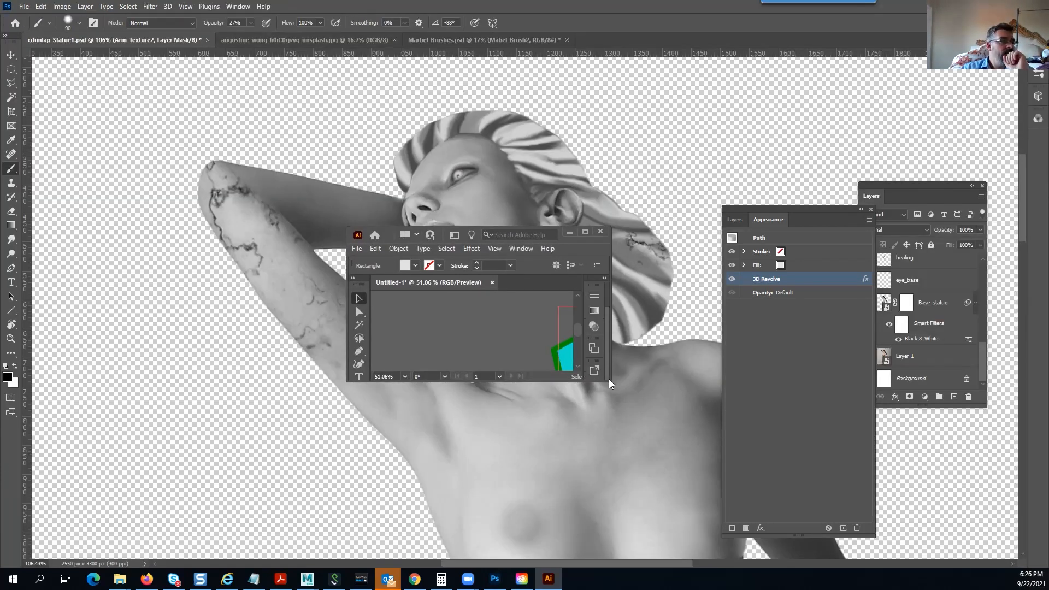
pyautogui.moveTo(610, 383); pyautogui.dragTo(916, 510)
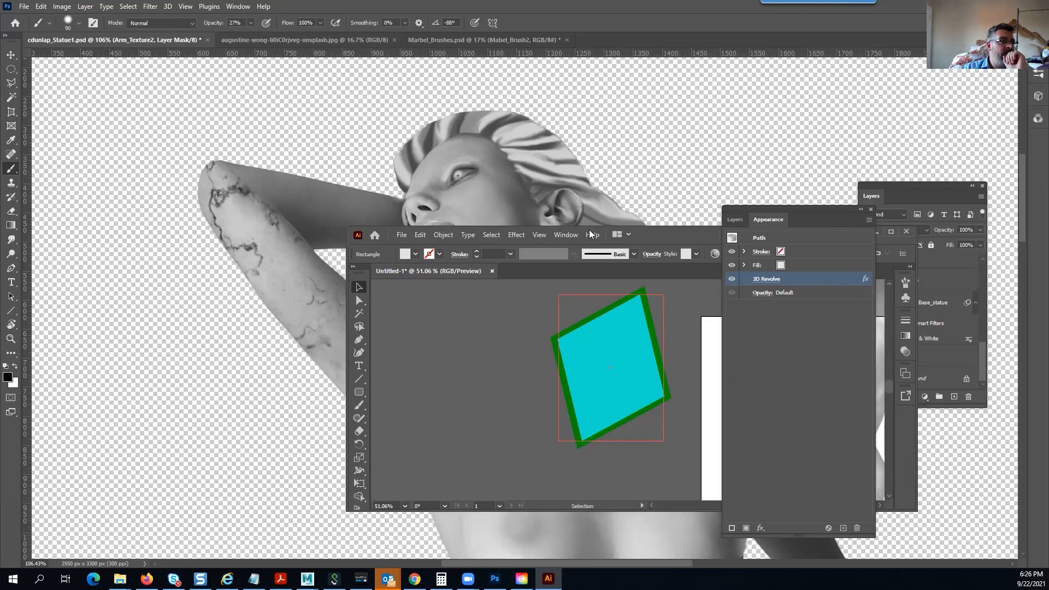
pyautogui.moveTo(638, 234); pyautogui.dragTo(396, 75)
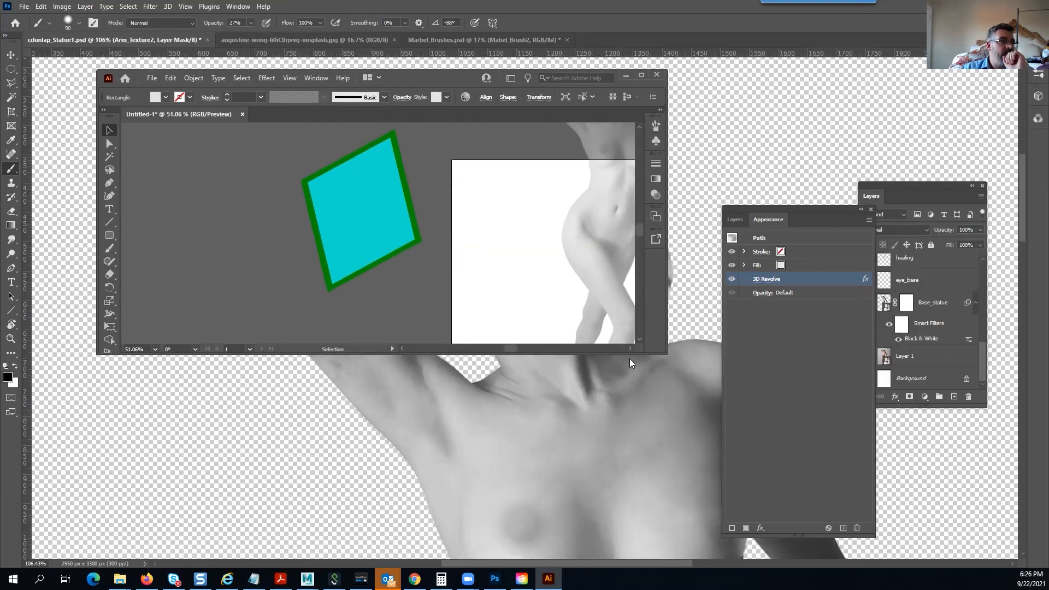
pyautogui.moveTo(667, 354); pyautogui.dragTo(769, 462)
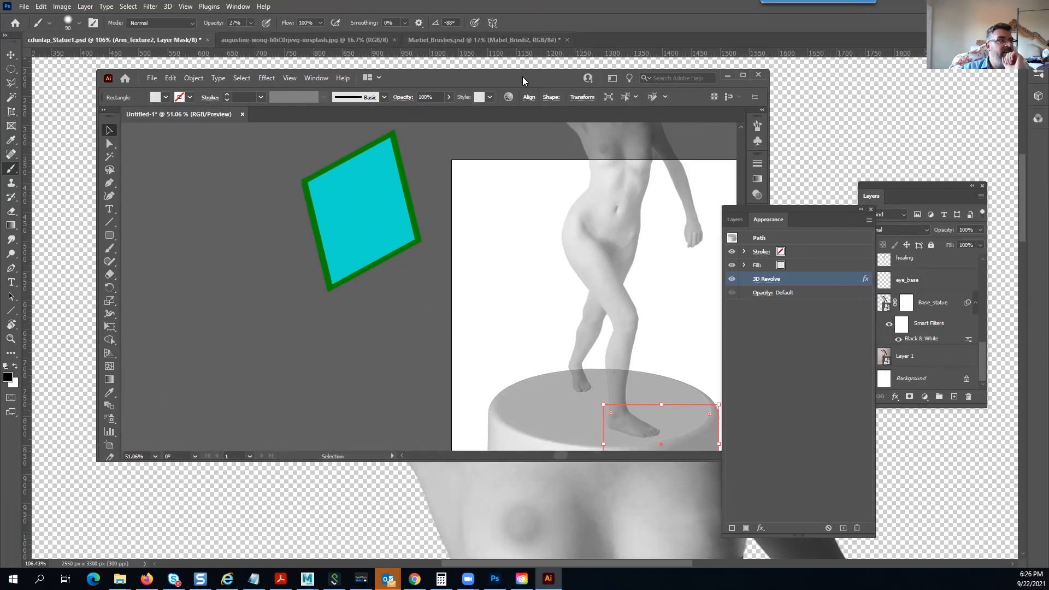
pyautogui.moveTo(522, 74); pyautogui.dragTo(460, 65)
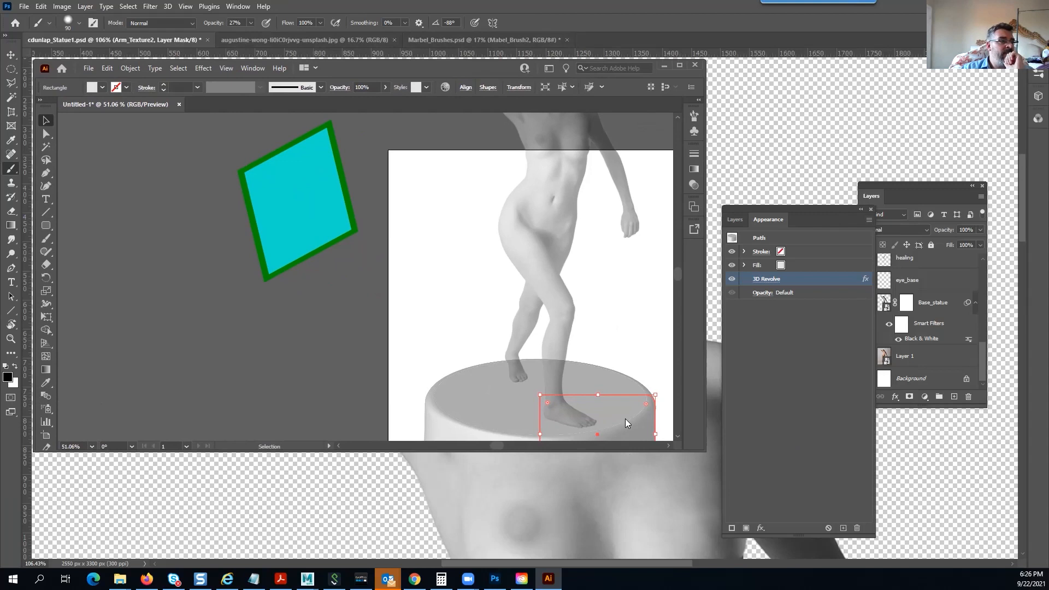
# Place the disc in the Photoshop statue document as a vector smart object and move its layer above the Texture group
pyautogui.moveTo(630, 418); pyautogui.dragTo(753, 289)
pyautogui.moveTo(827, 163); pyautogui.dragTo(828, 166)
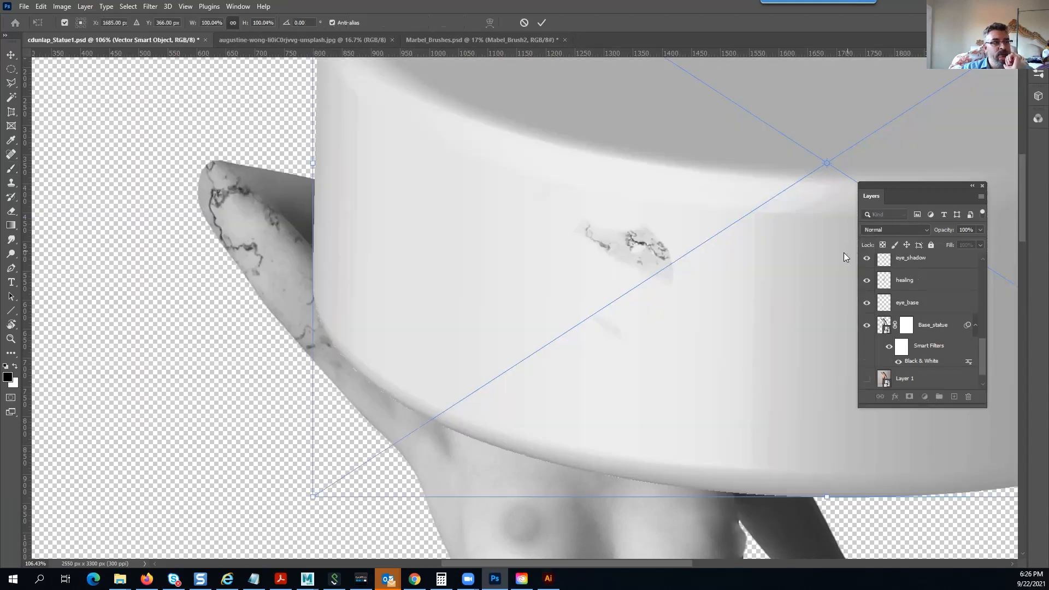
pyautogui.moveTo(983, 354); pyautogui.dragTo(986, 268)
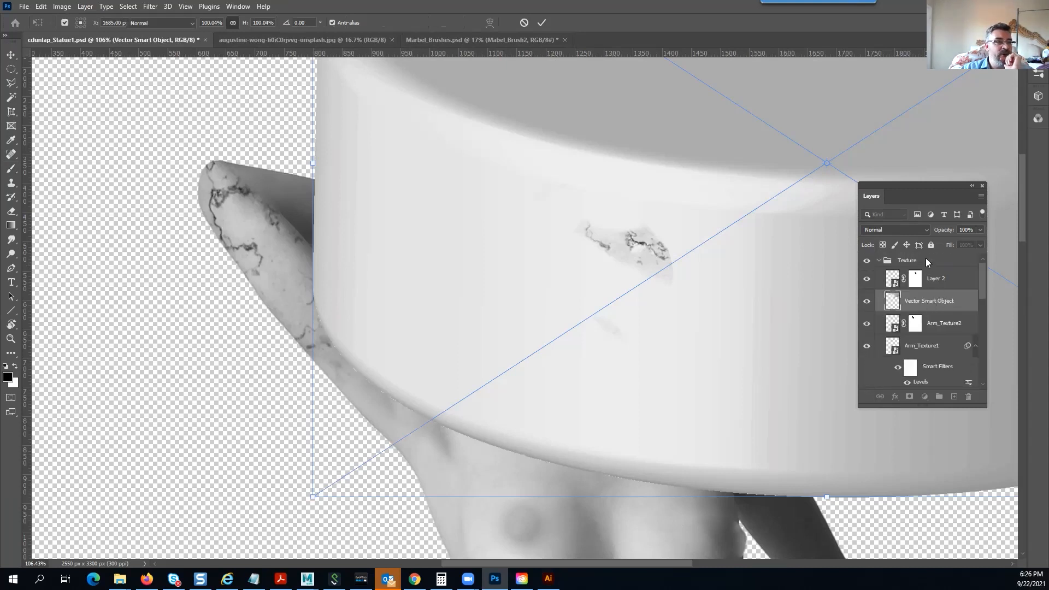
pyautogui.press('Return')
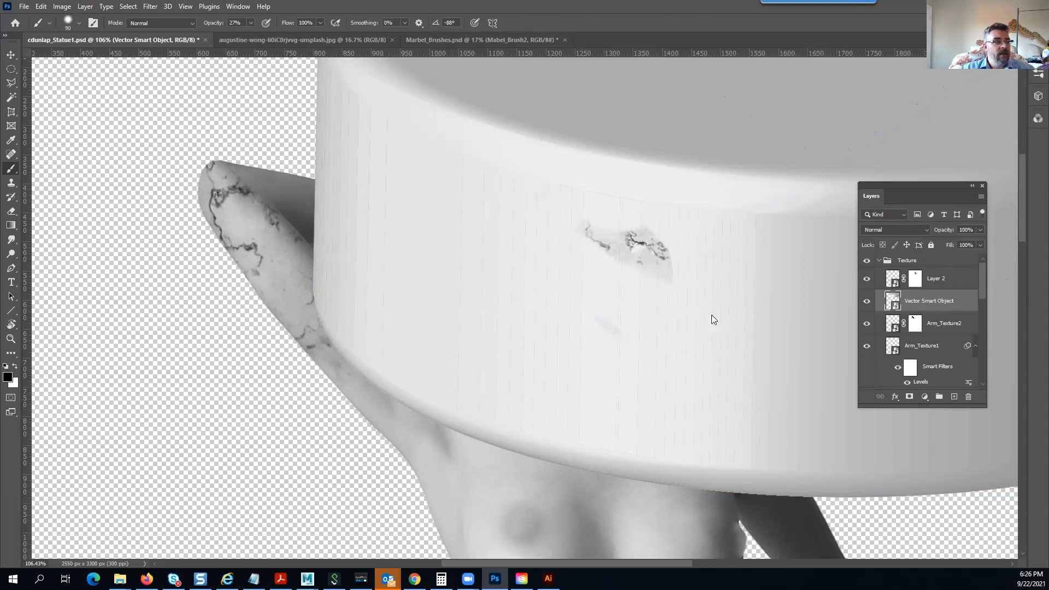
pyautogui.hotkey('ctrl', ']')
pyautogui.hotkey('ctrl', ']')
# Position the disc beneath the statue's feet and move its layer directly below Base_statue
pyautogui.scroll(-13, 712, 317)
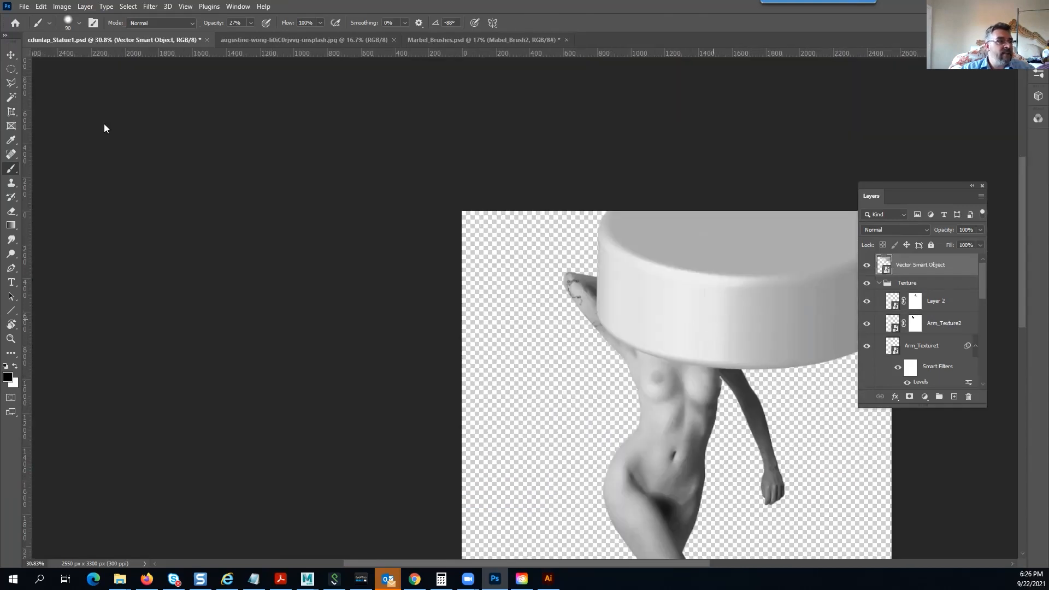
pyautogui.moveTo(700, 287); pyautogui.dragTo(624, 532)
pyautogui.moveTo(685, 343); pyautogui.dragTo(647, 127)
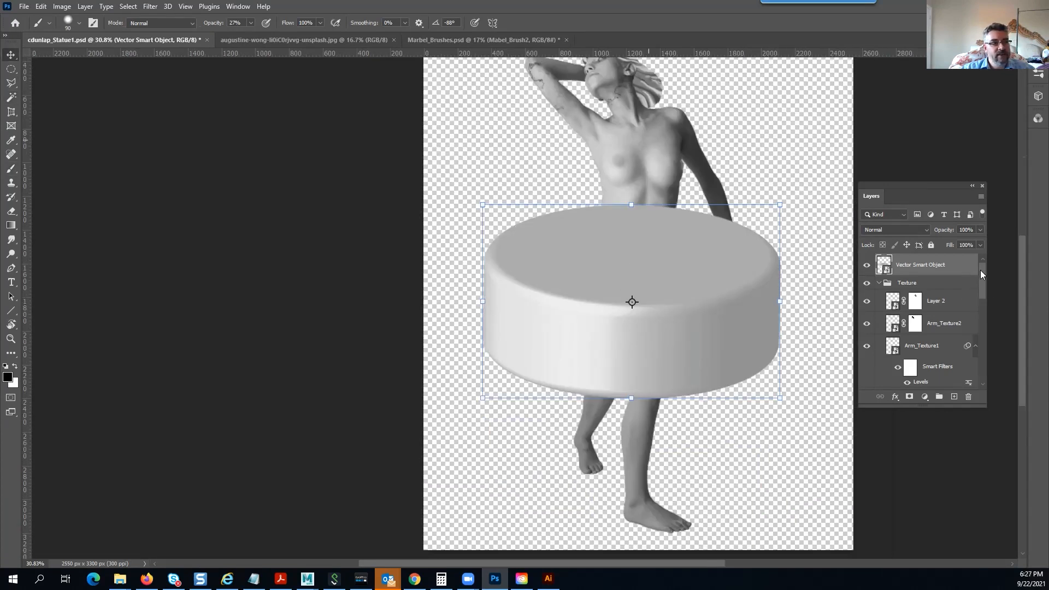
pyautogui.moveTo(982, 271); pyautogui.dragTo(985, 401)
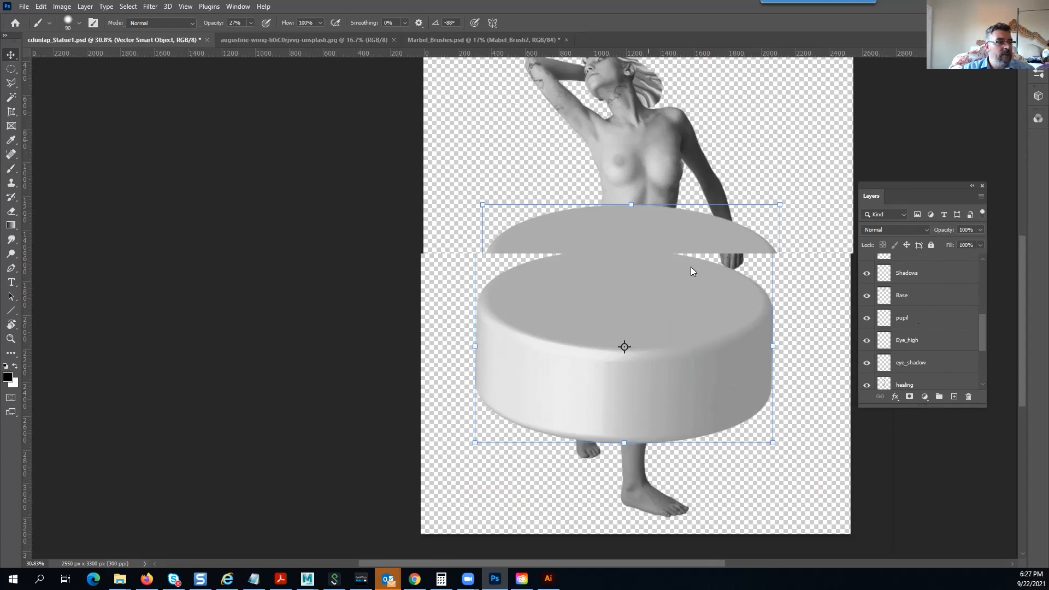
pyautogui.moveTo(701, 375); pyautogui.dragTo(695, 519)
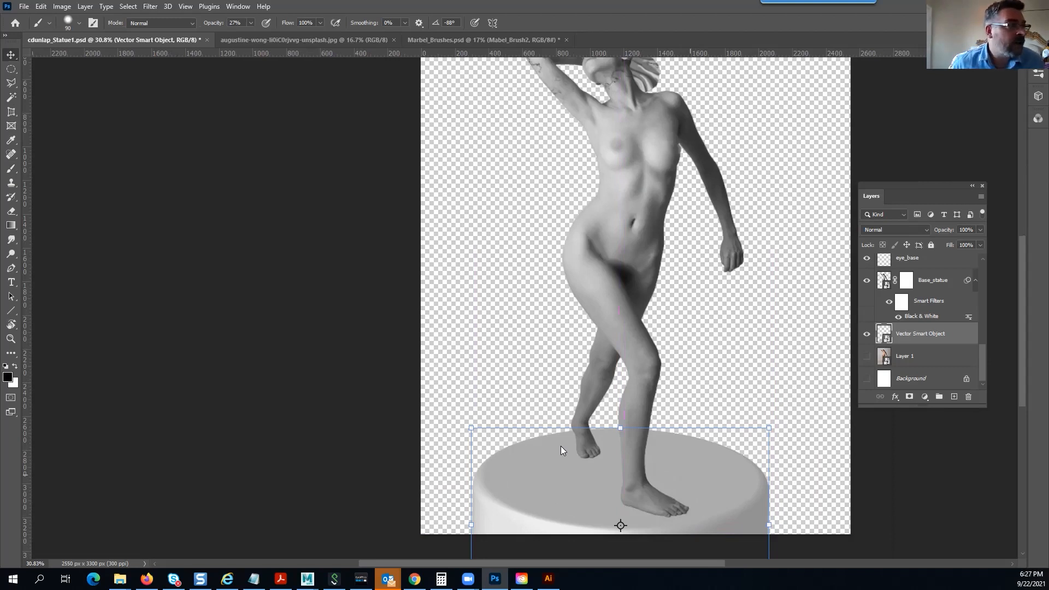
# Group all the layers from the Texture group down to the Vector Smart Object
pyautogui.scroll(-3, 561, 446)
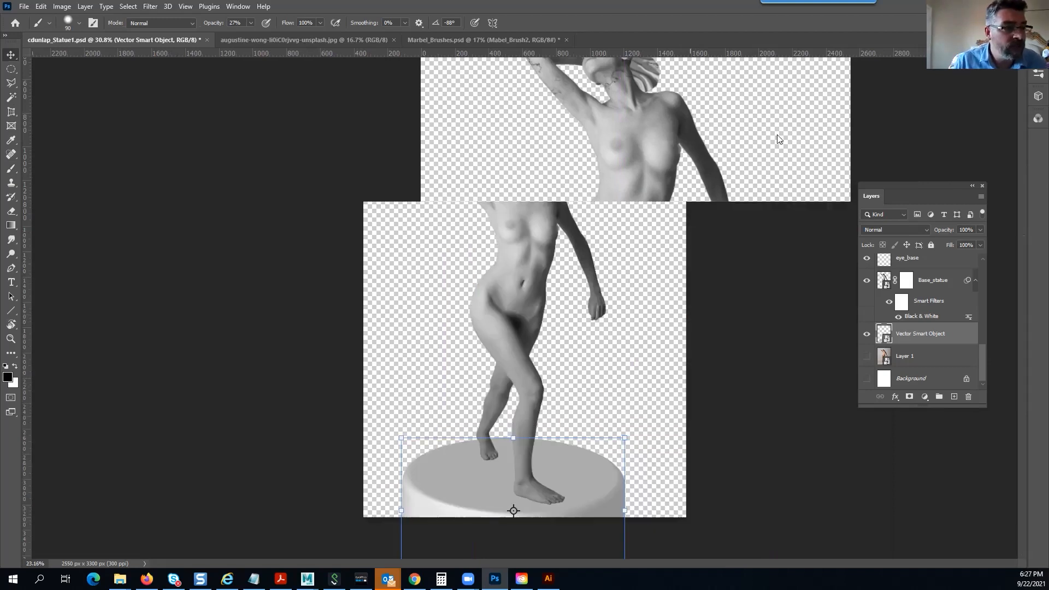
pyautogui.moveTo(981, 371); pyautogui.dragTo(976, 273)
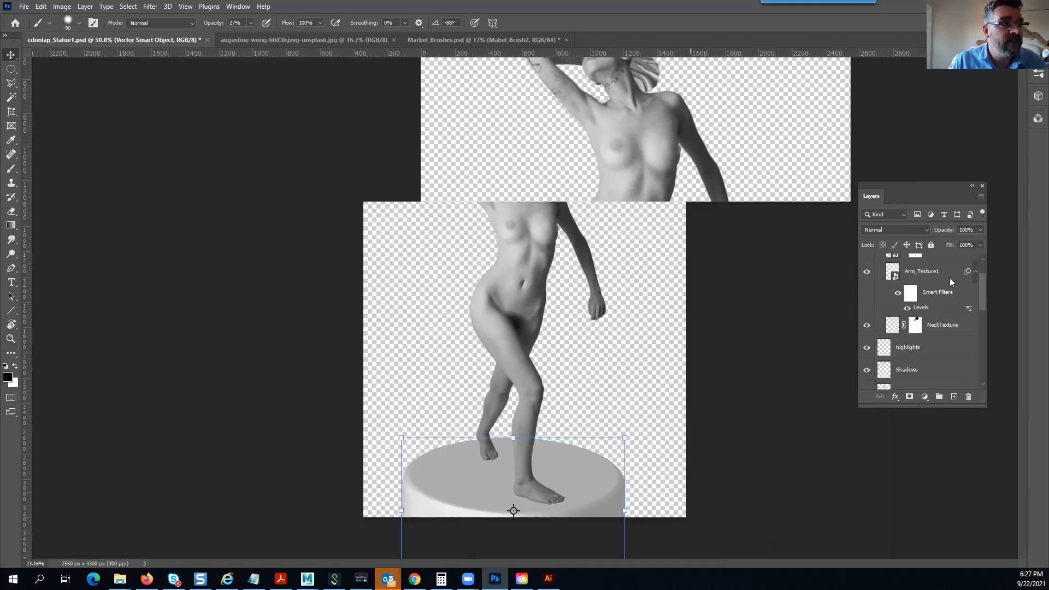
pyautogui.moveTo(981, 276); pyautogui.dragTo(971, 372)
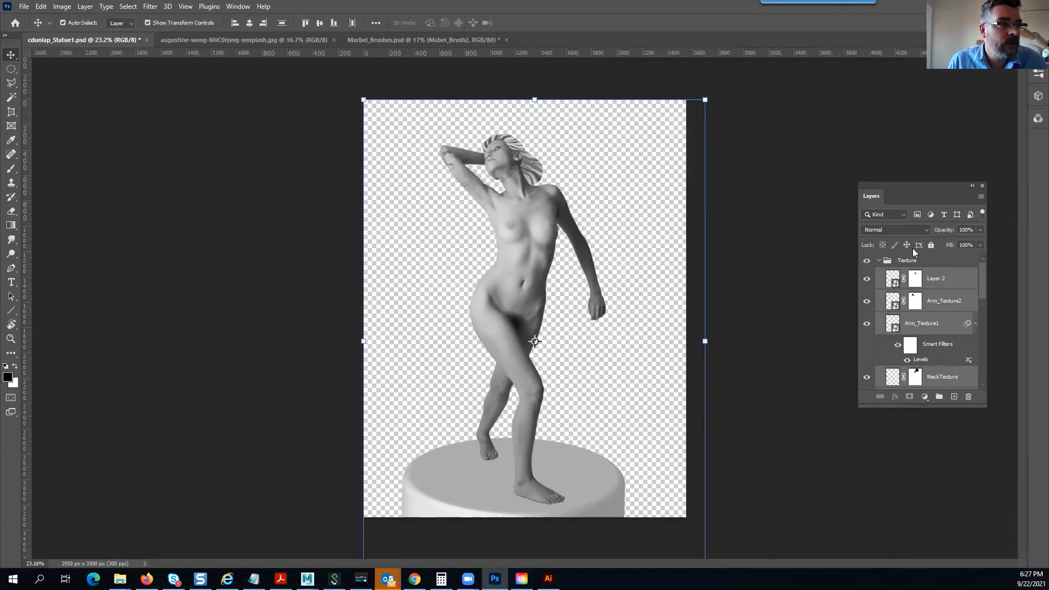
pyautogui.click(964, 261)
pyautogui.moveTo(981, 275); pyautogui.dragTo(967, 382)
pyautogui.scroll(-3, 912, 334)
pyautogui.click(912, 333)
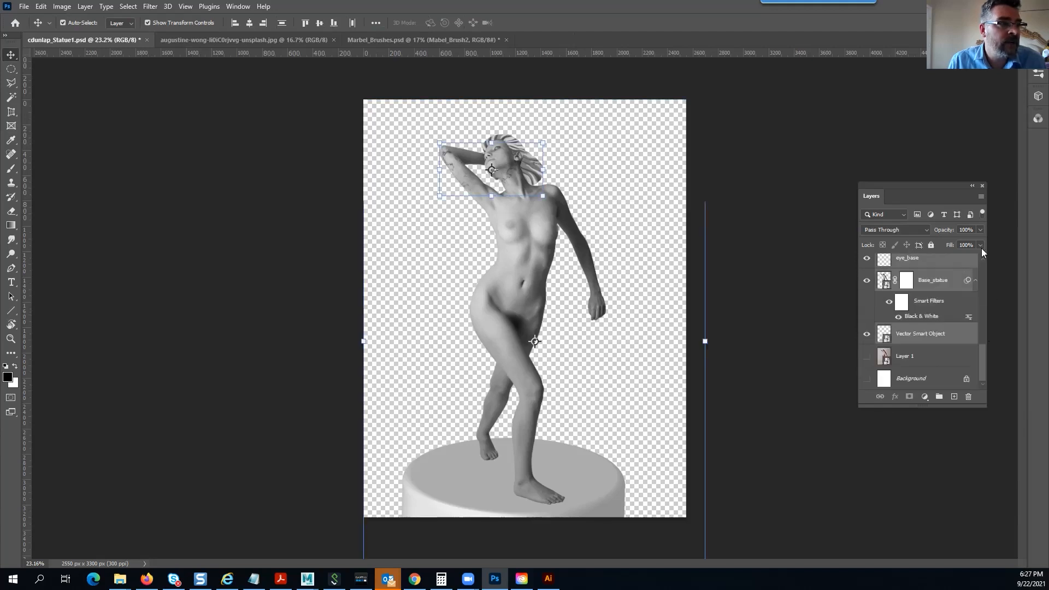
pyautogui.click(939, 397)
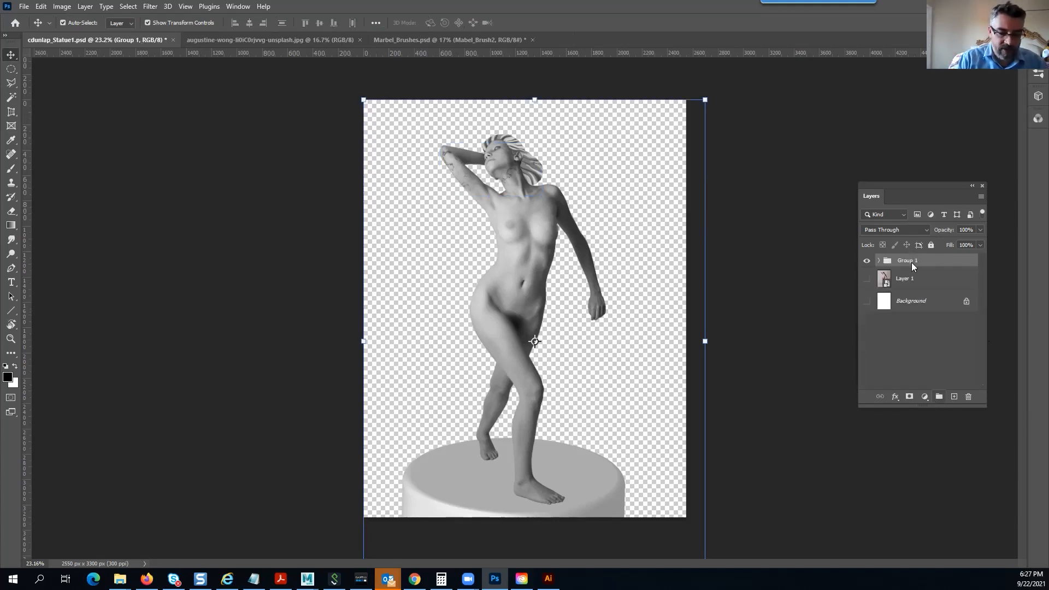
# Rename the new layer group as Statue
pyautogui.doubleClick(911, 263)
pyautogui.write('Statue')
pyautogui.press('Return')
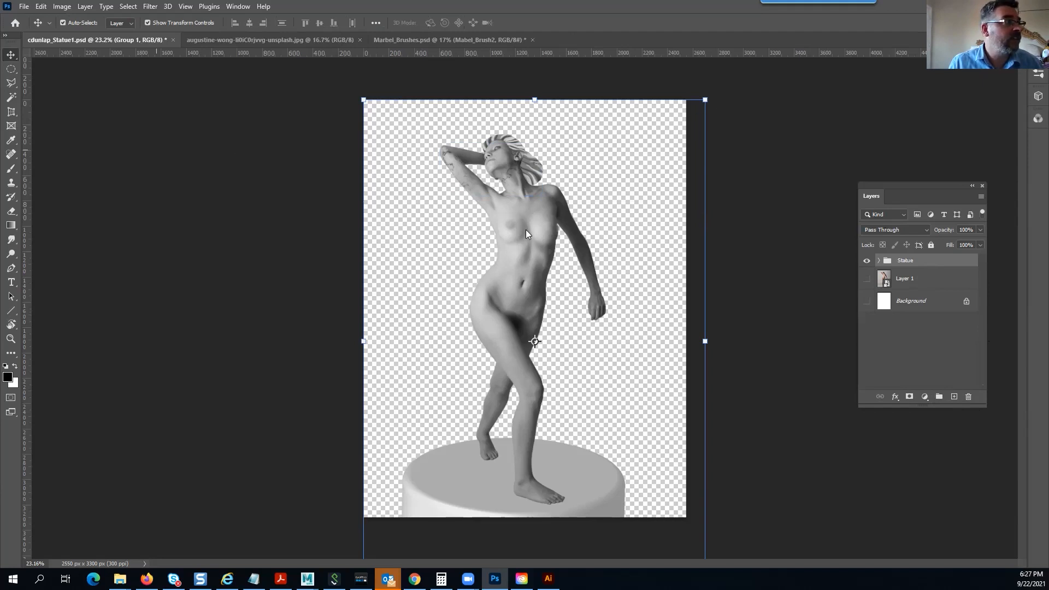
pyautogui.moveTo(703, 102); pyautogui.dragTo(664, 136)
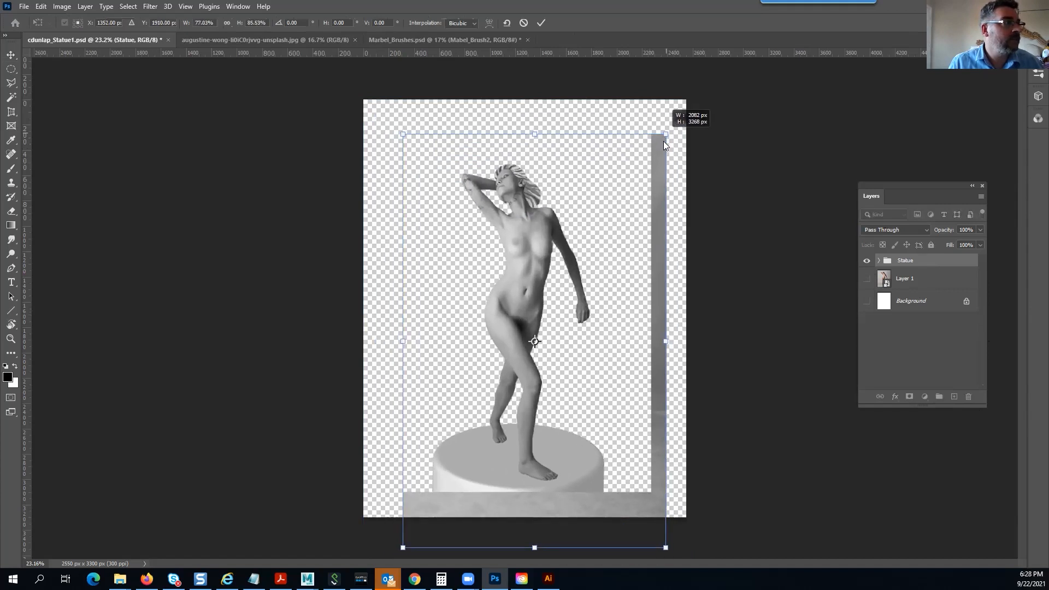
pyautogui.hotkey('ctrl', 'z')
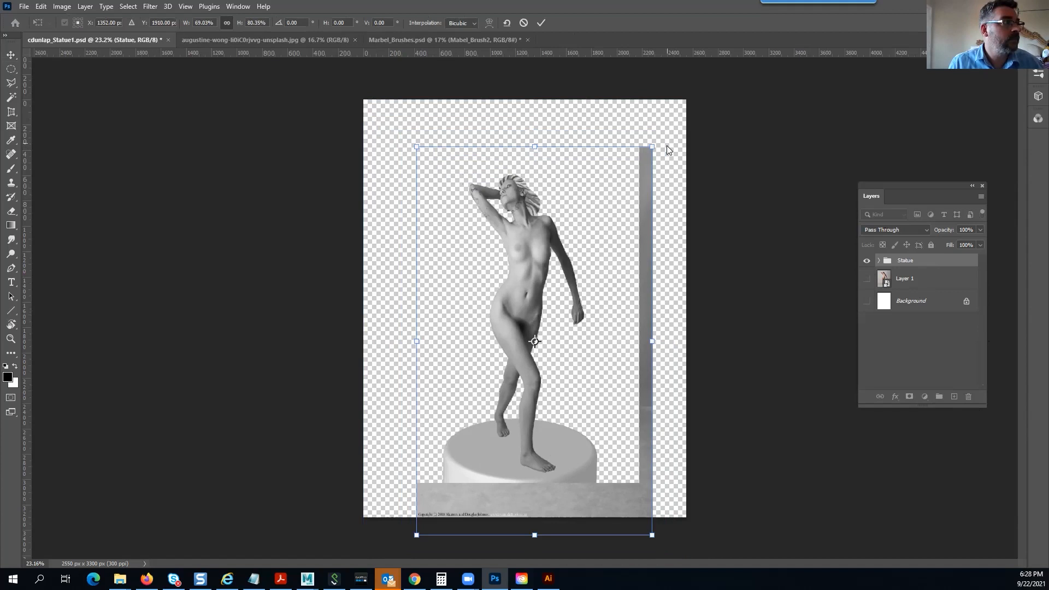
pyautogui.press('Escape')
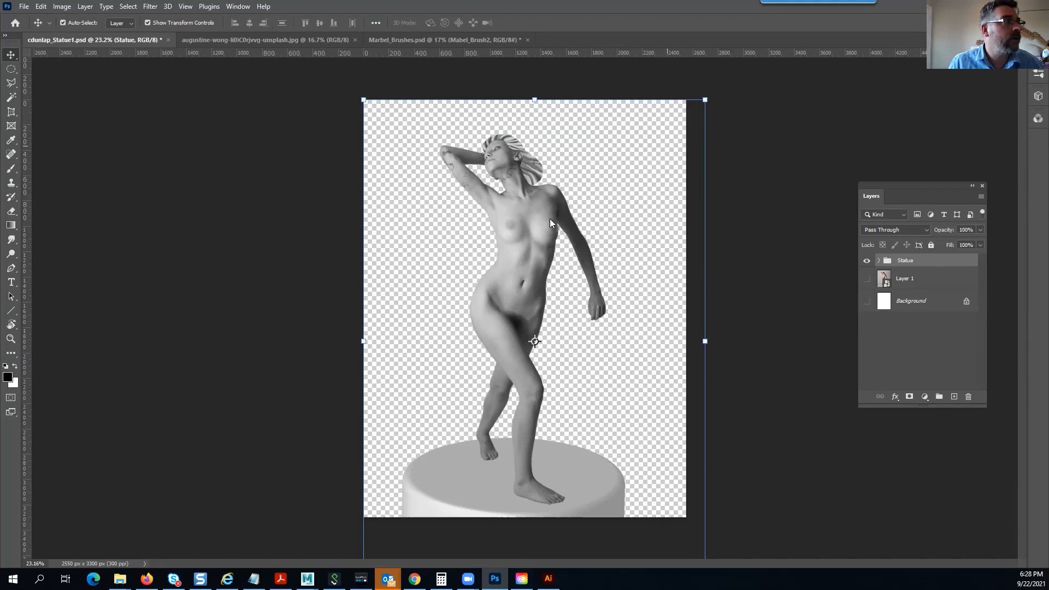
pyautogui.moveTo(705, 99); pyautogui.dragTo(644, 149)
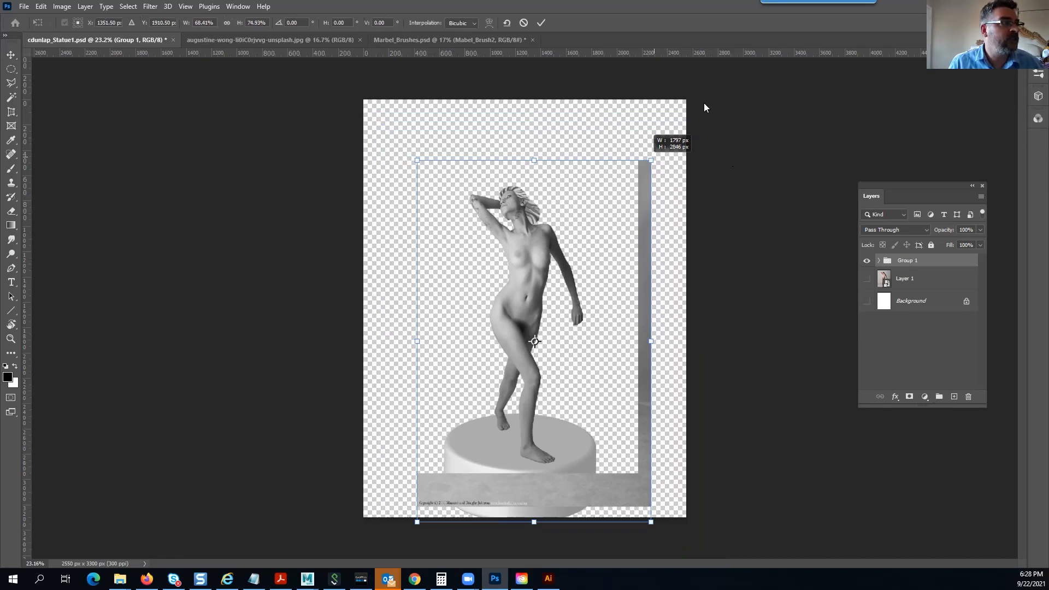
pyautogui.moveTo(651, 160); pyautogui.dragTo(724, 110)
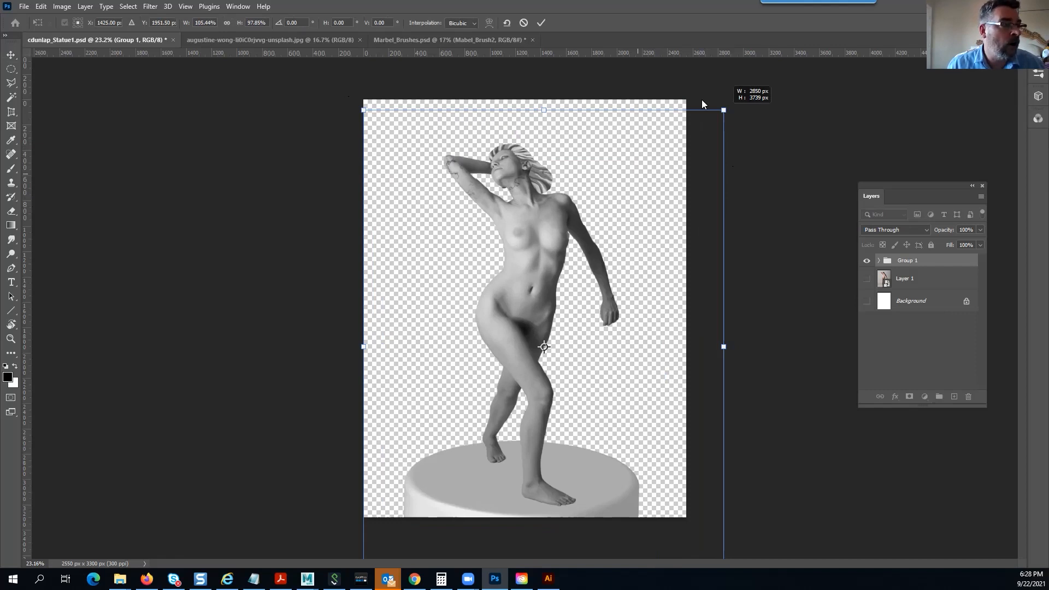
# Scale the statue group proportionally to about 90% and position it so the statue and whole pedestal fit inside the canvas
pyautogui.moveTo(704, 100); pyautogui.dragTo(646, 169)
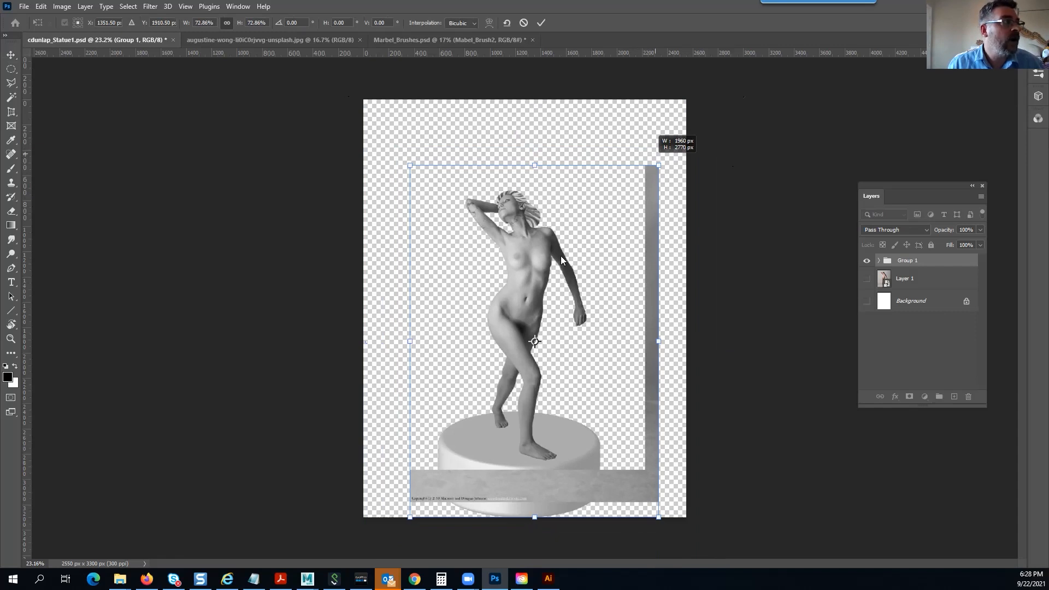
pyautogui.moveTo(648, 460); pyautogui.dragTo(662, 499)
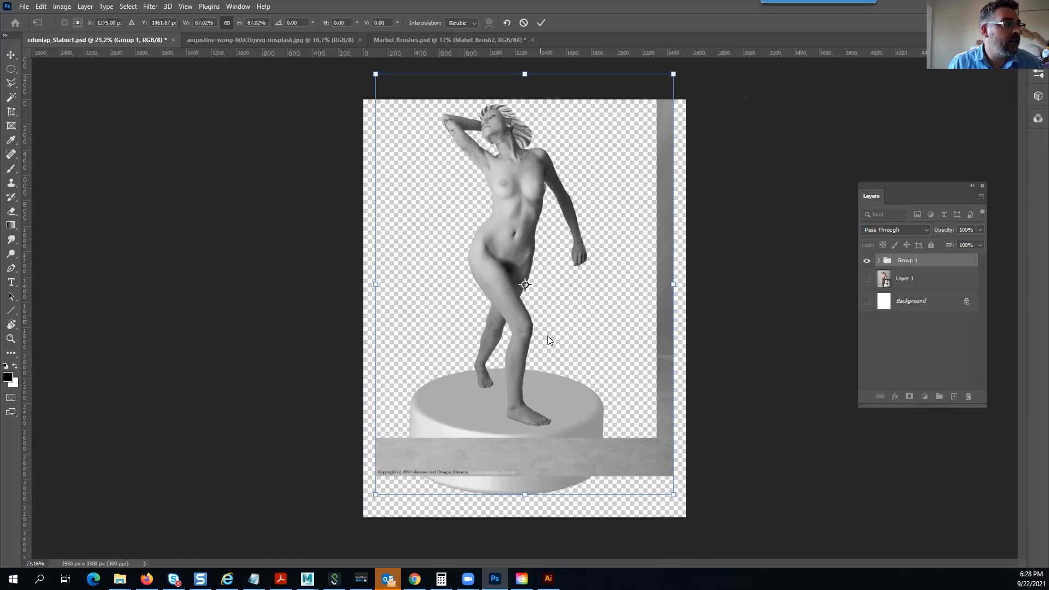
pyautogui.moveTo(545, 332); pyautogui.dragTo(553, 349)
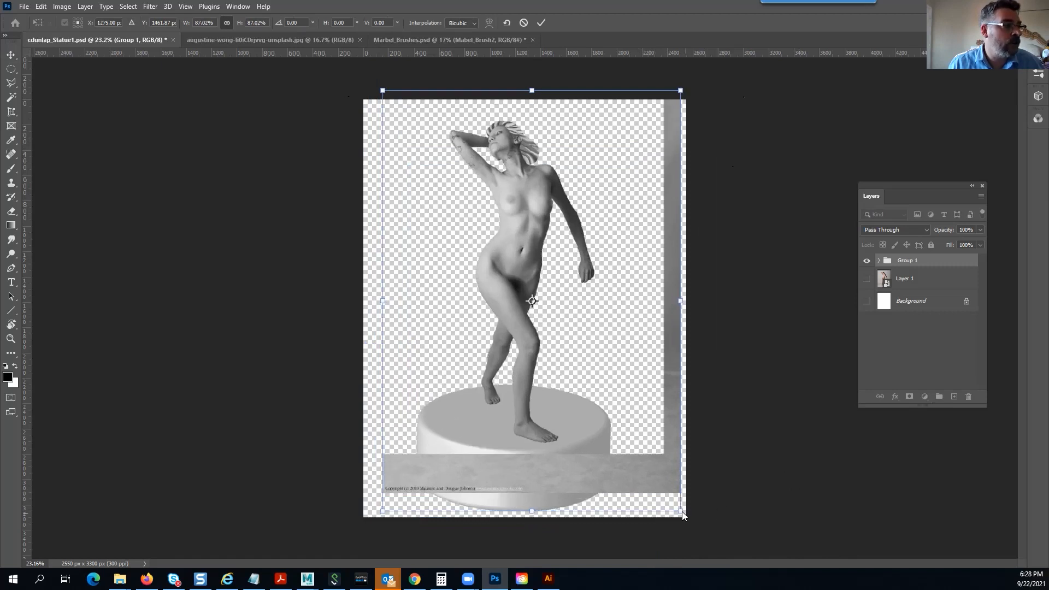
pyautogui.moveTo(683, 516); pyautogui.dragTo(685, 519)
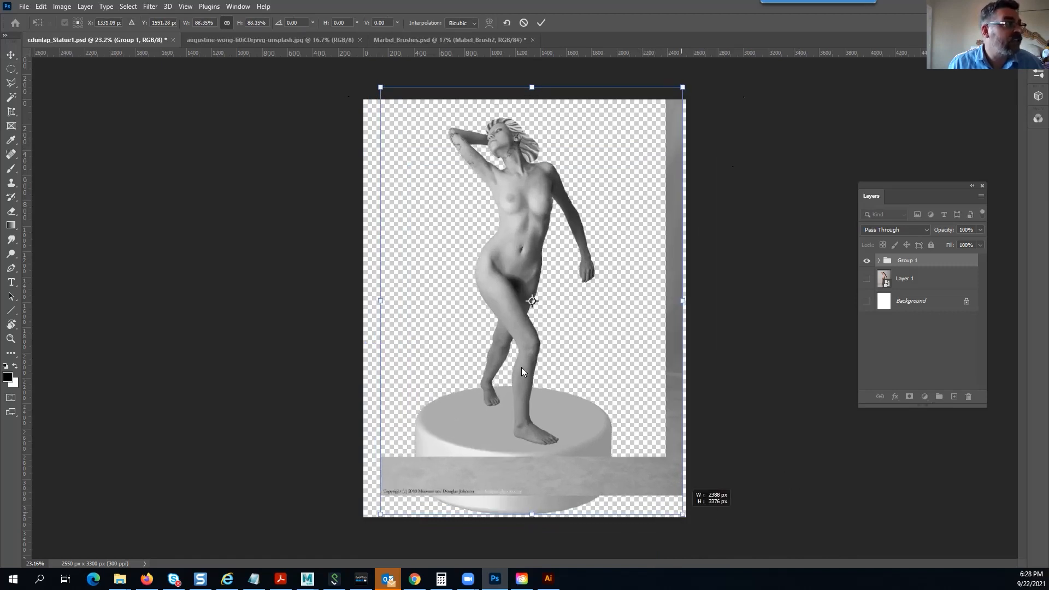
pyautogui.moveTo(521, 368); pyautogui.dragTo(519, 364)
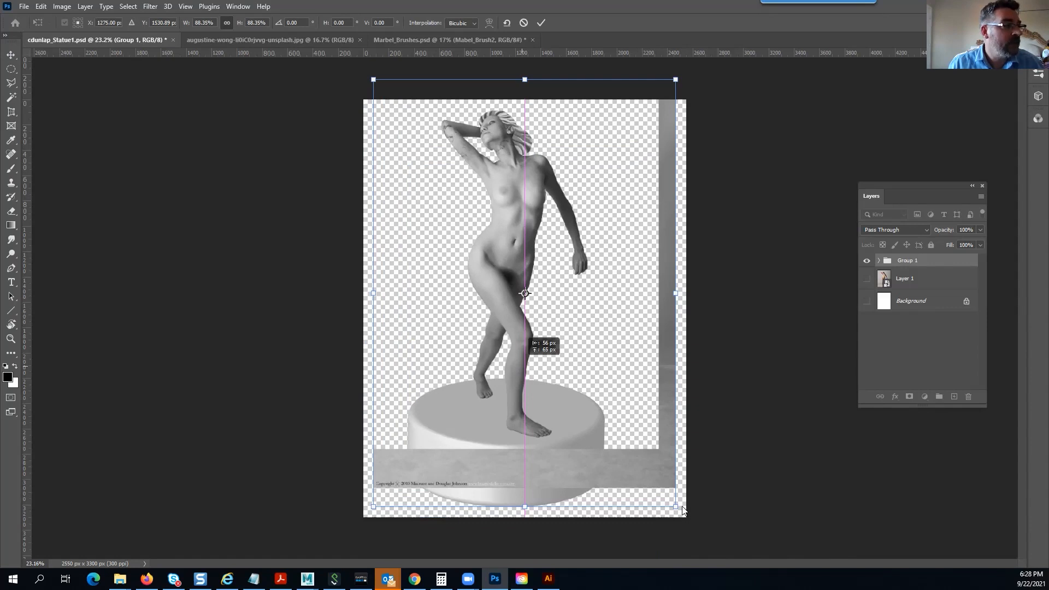
pyautogui.moveTo(690, 510); pyautogui.dragTo(668, 504)
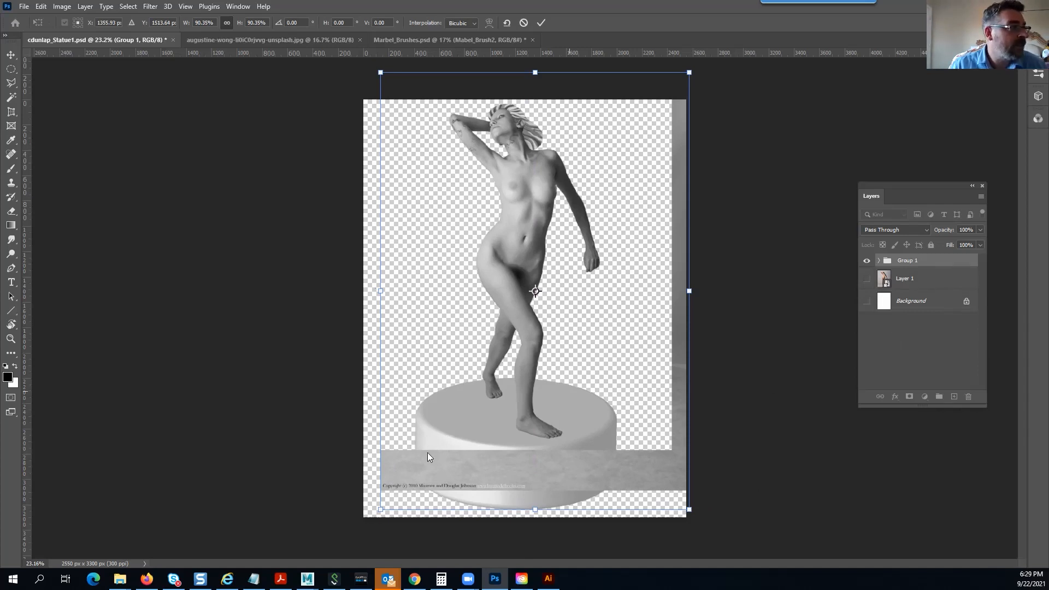
# Paint black on the Base_statue layer mask to hide the leftover grey strips beside the statue and across the pedestal
pyautogui.hotkey('ctrl', 'z')
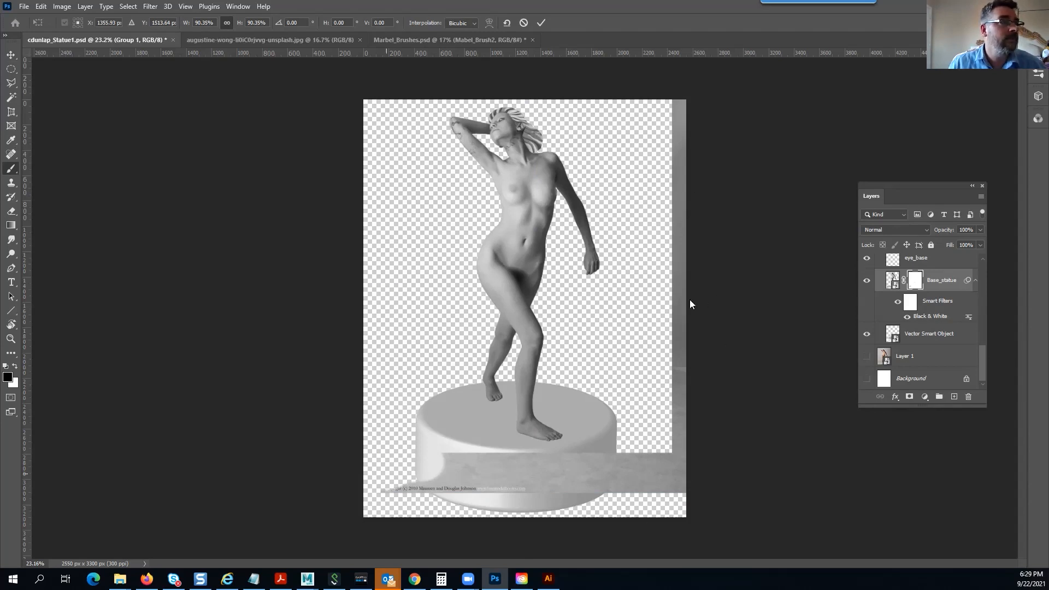
pyautogui.moveTo(702, 240)
pyautogui.mouseDown()
pyautogui.moveTo(695, 147)
pyautogui.moveTo(696, 460)
pyautogui.mouseUp()
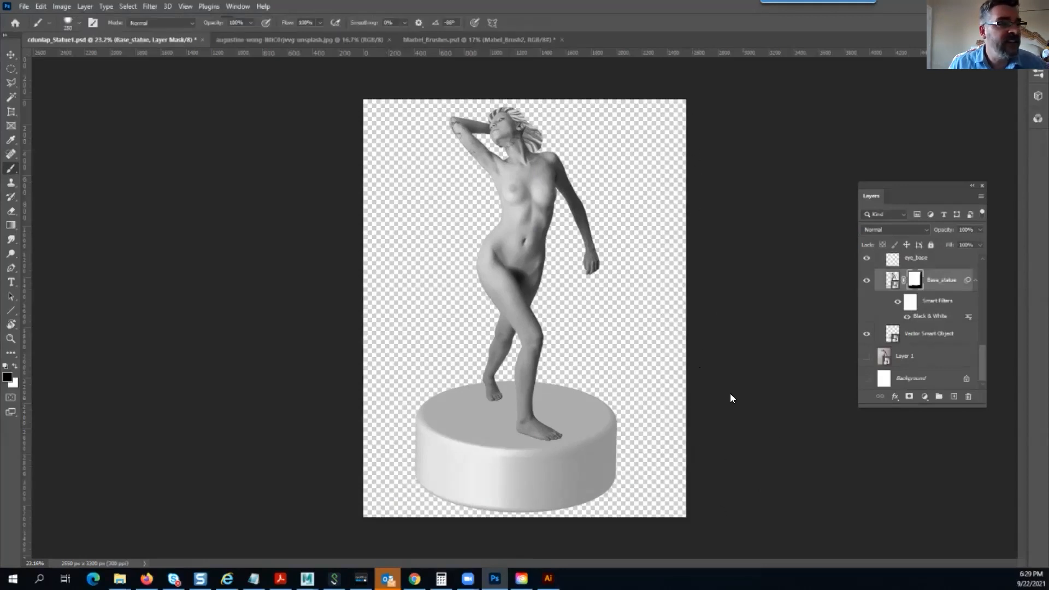
# Add a layer above the locked Background with a horizontal light-to-dark grey gradient, and duplicate it as Ground_Plane
pyautogui.click(940, 376)
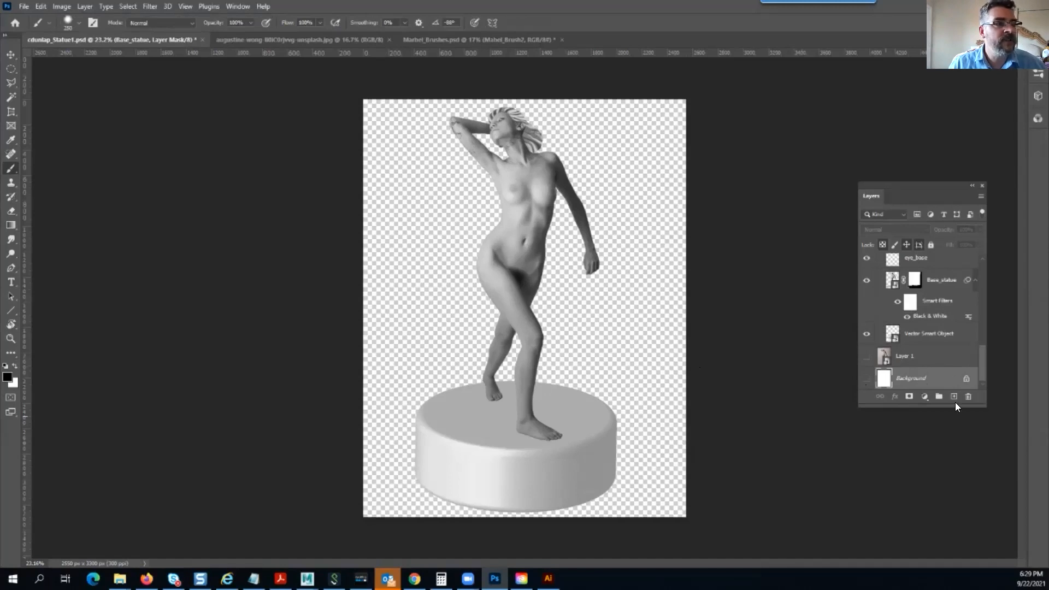
pyautogui.click(11, 225)
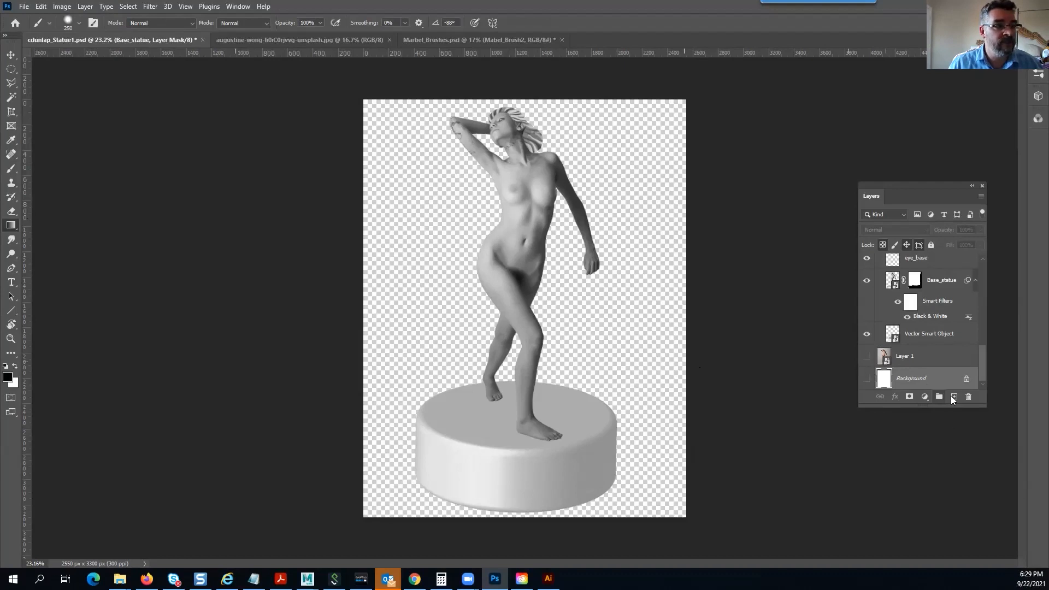
pyautogui.click(9, 379)
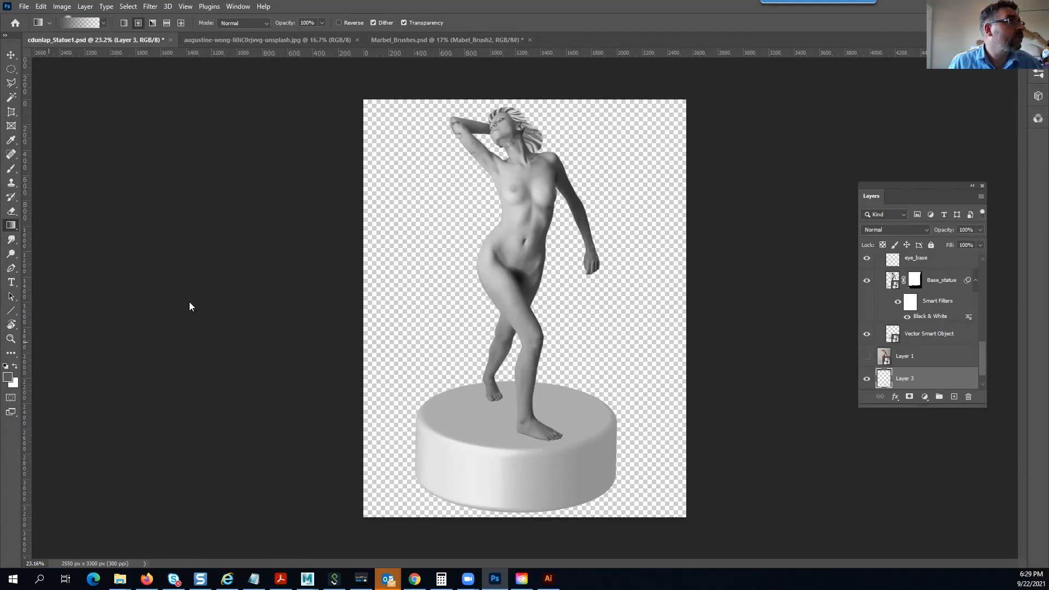
pyautogui.hotkey('ctrl', 'z')
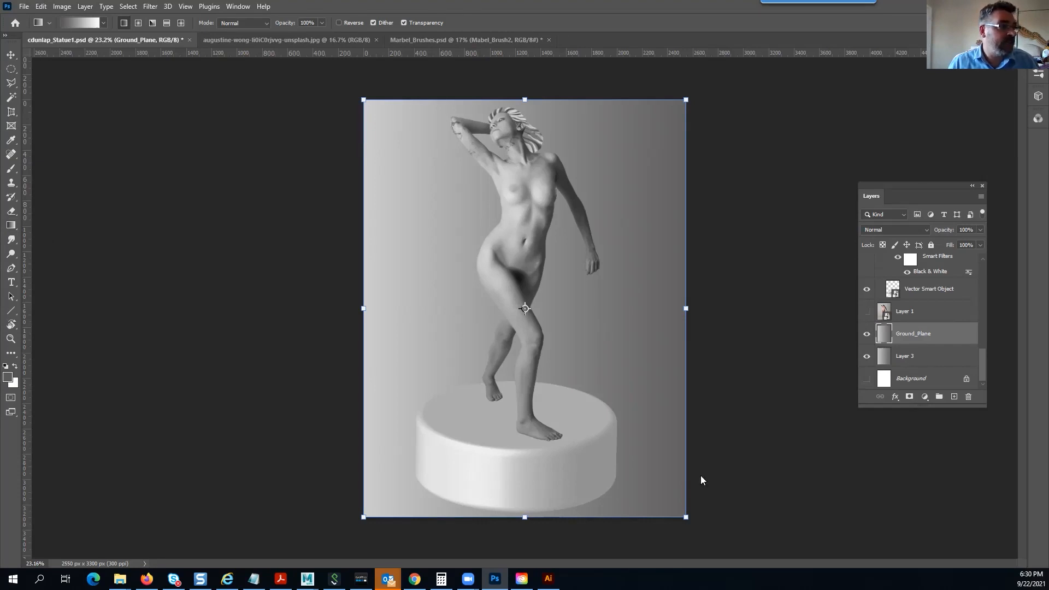
# Transform the Ground_Plane layer into a floor receding in perspective, with its far edge crossing behind the upper part of the pedestal
pyautogui.moveTo(686, 517); pyautogui.dragTo(960, 517)
pyautogui.moveTo(548, 247); pyautogui.dragTo(551, 389)
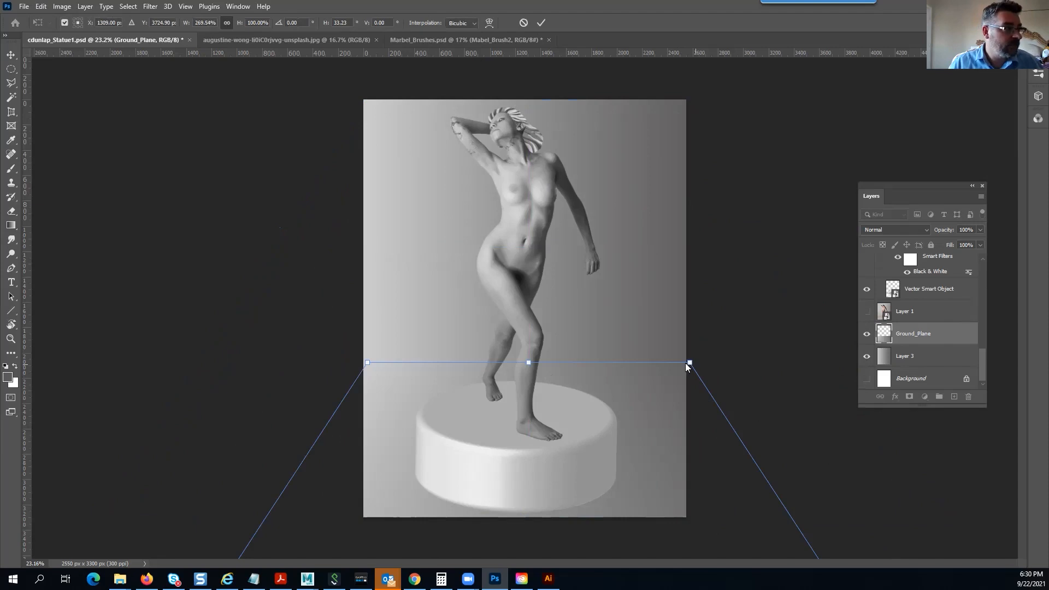
pyautogui.moveTo(581, 464); pyautogui.dragTo(577, 493)
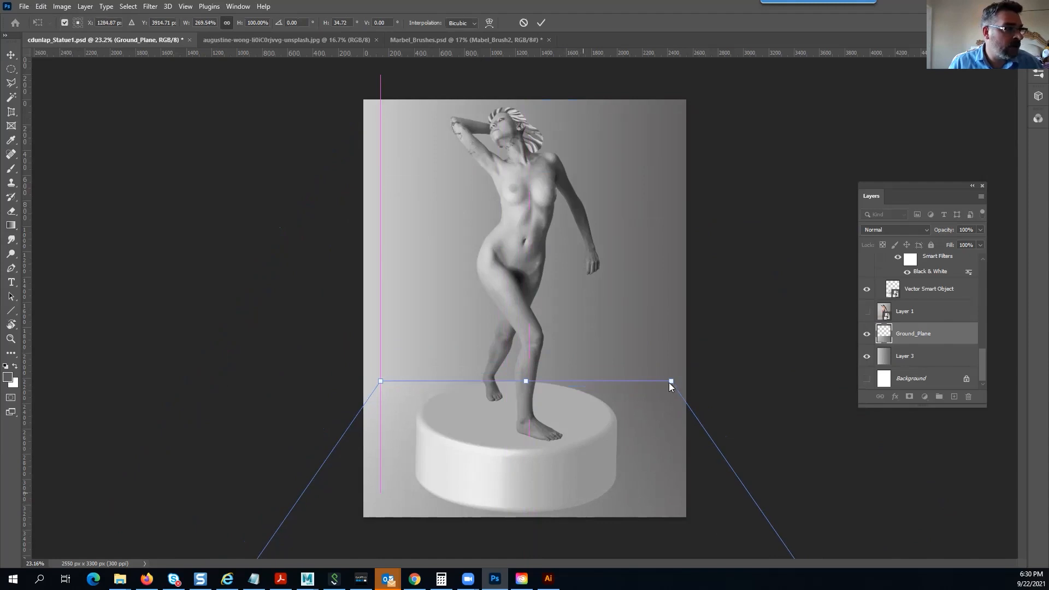
pyautogui.moveTo(672, 382); pyautogui.dragTo(690, 381)
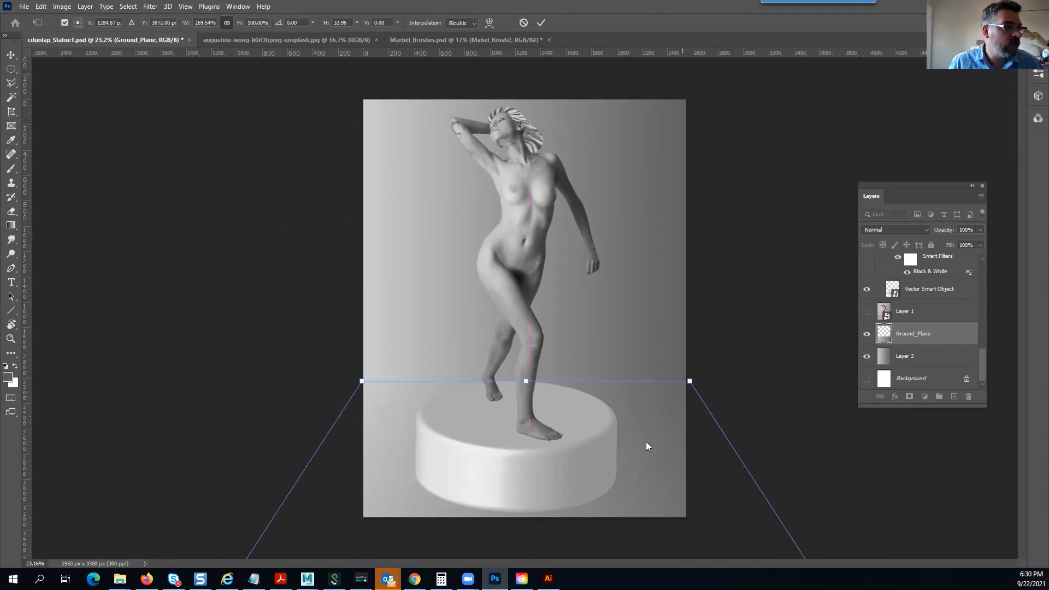
pyautogui.moveTo(637, 458); pyautogui.dragTo(638, 496)
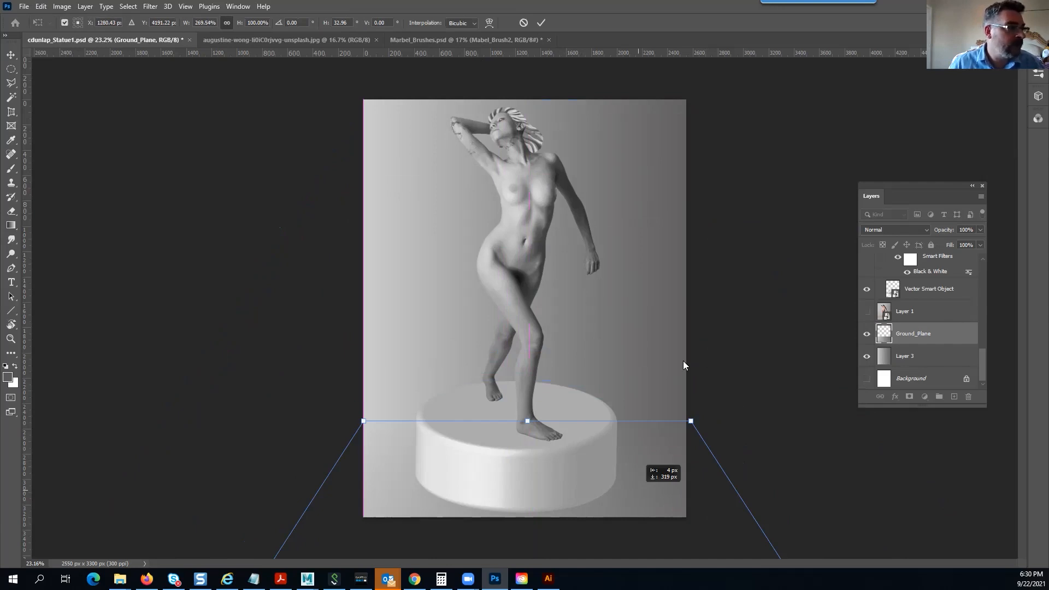
pyautogui.press('Return')
# Refill Layer 3 with a horizontal gradient from medium grey to dark grey, using darker foreground and background colours
pyautogui.press('g')
pyautogui.click(868, 357)
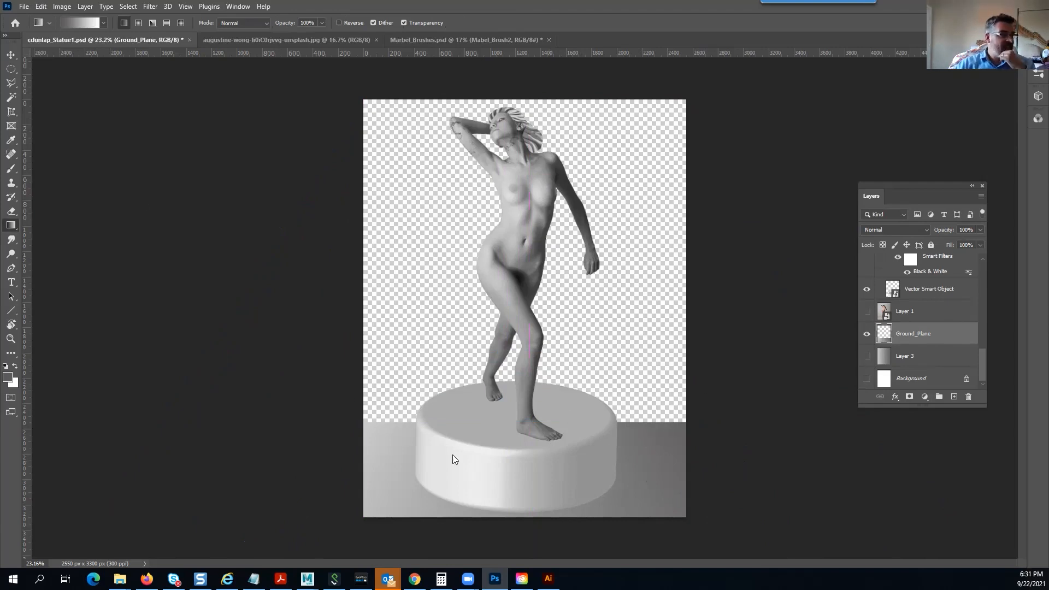
pyautogui.click(914, 359)
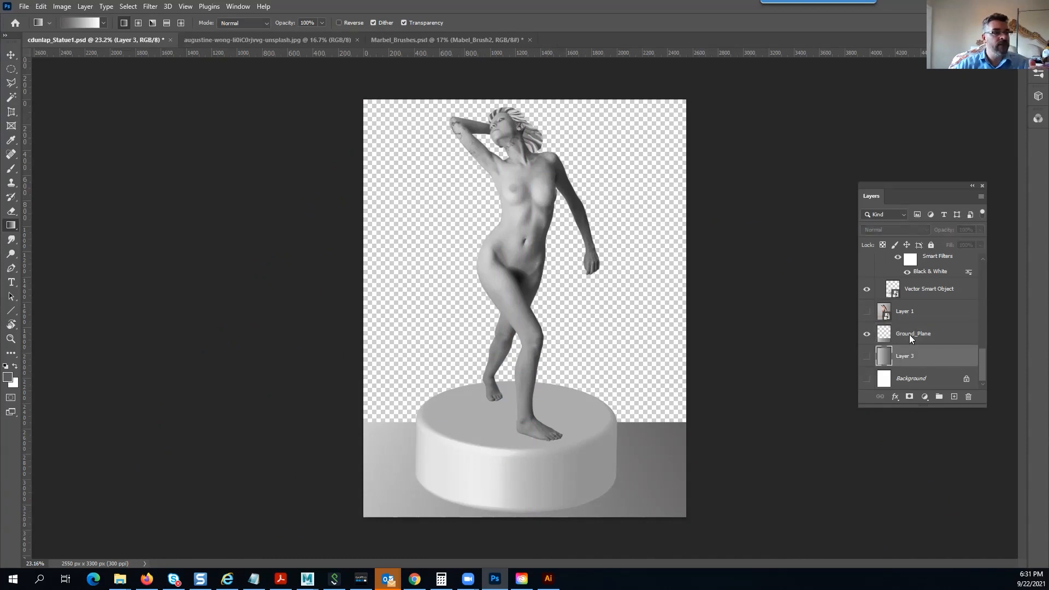
pyautogui.click(868, 356)
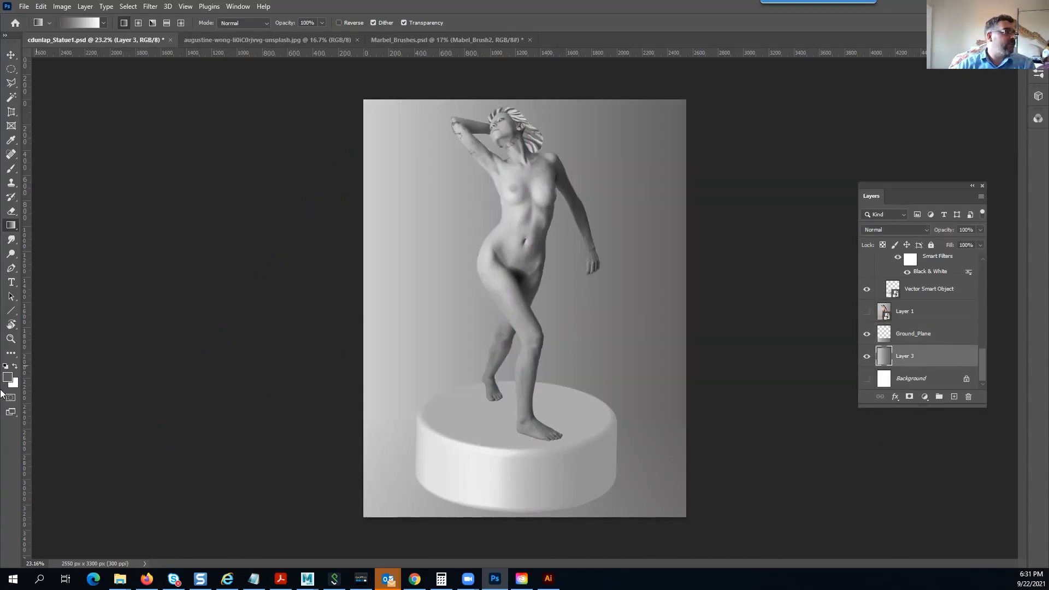
pyautogui.click(8, 378)
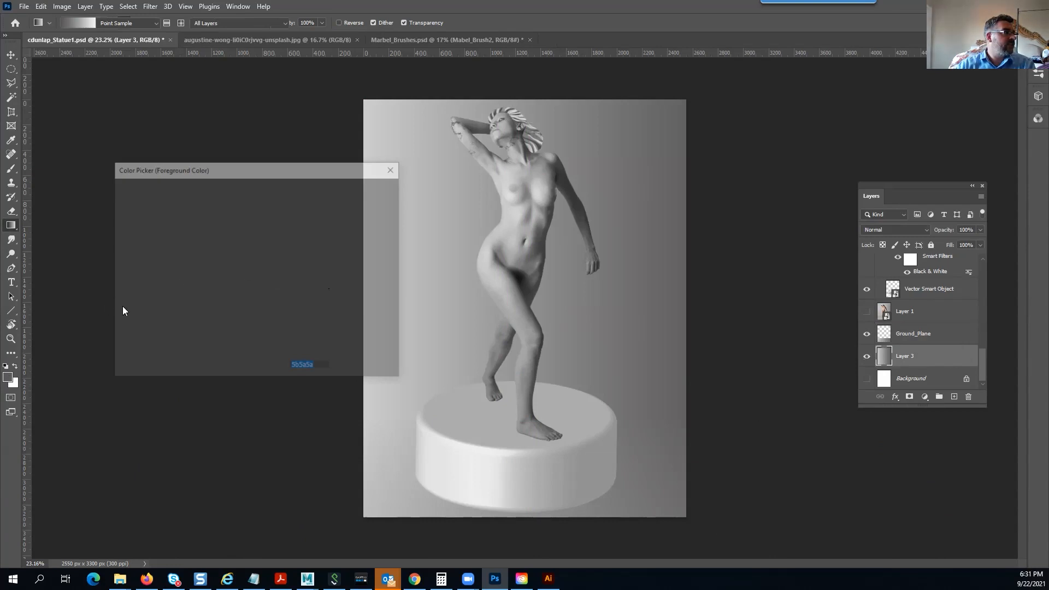
pyautogui.click(342, 185)
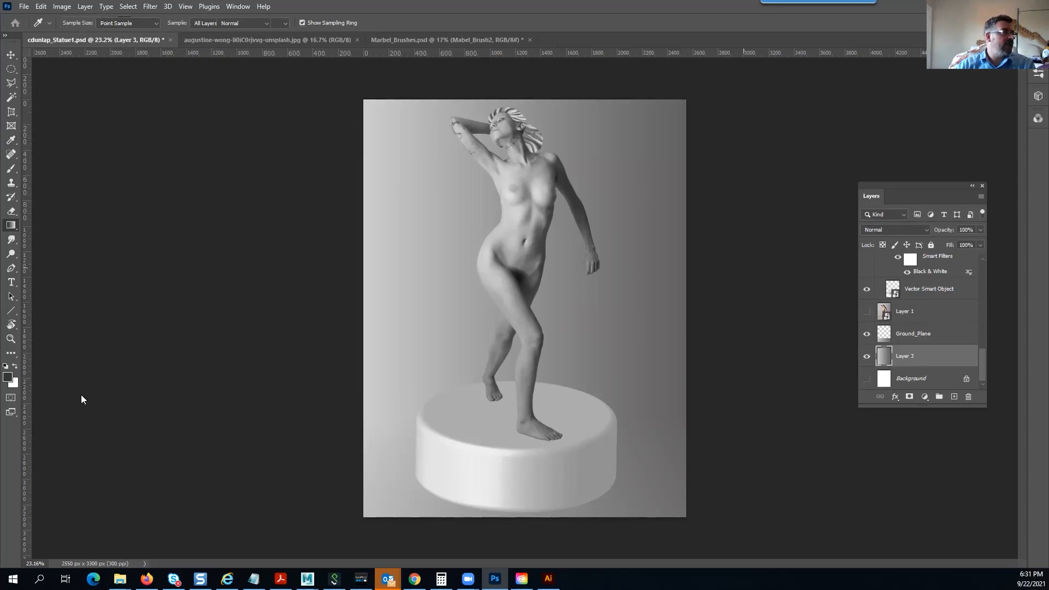
pyautogui.click(13, 382)
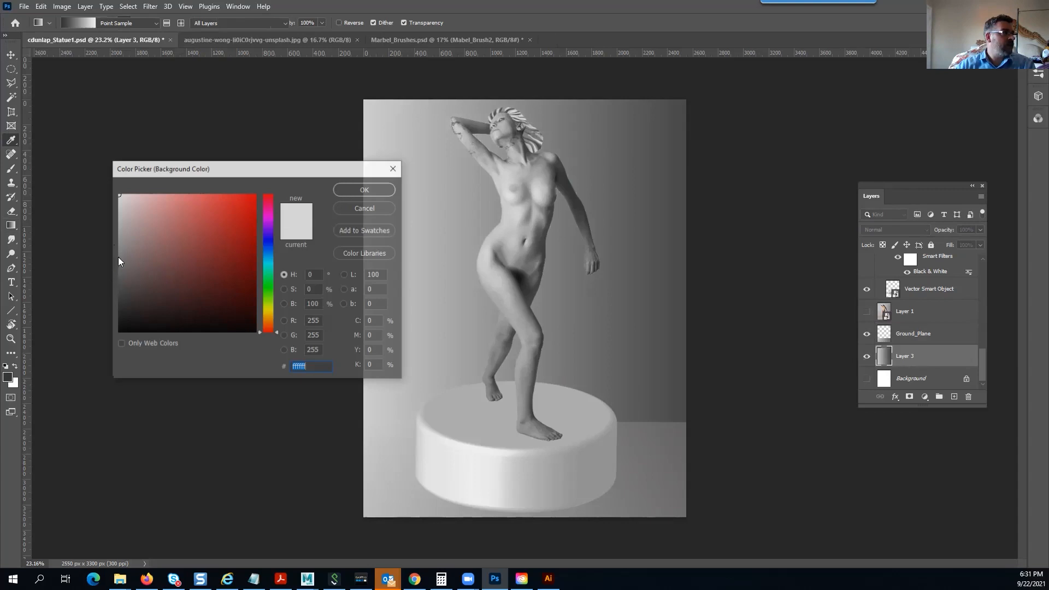
pyautogui.click(339, 192)
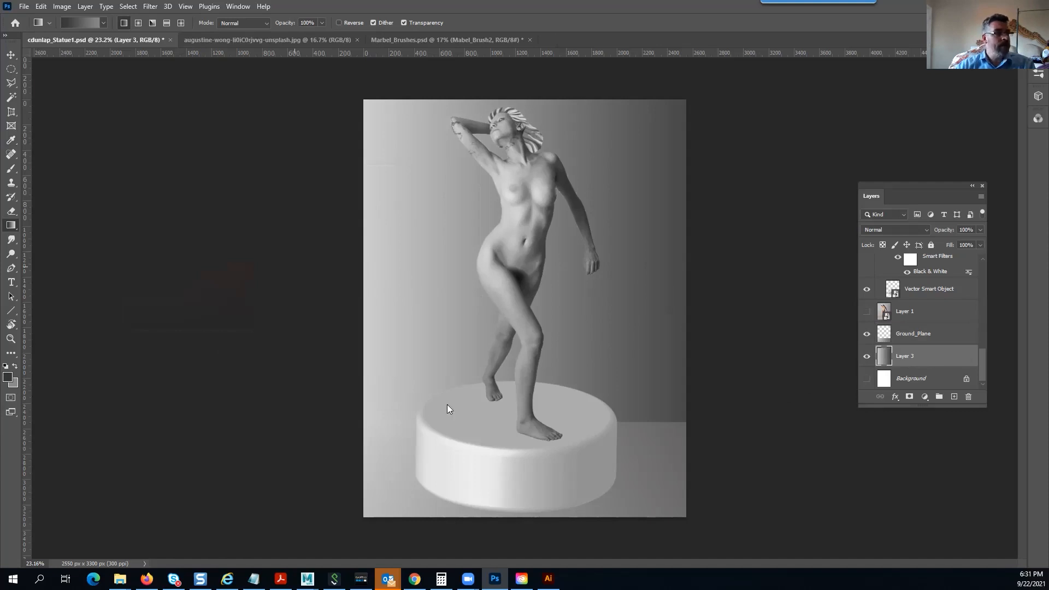
pyautogui.press('x')
pyautogui.moveTo(593, 285); pyautogui.dragTo(871, 217)
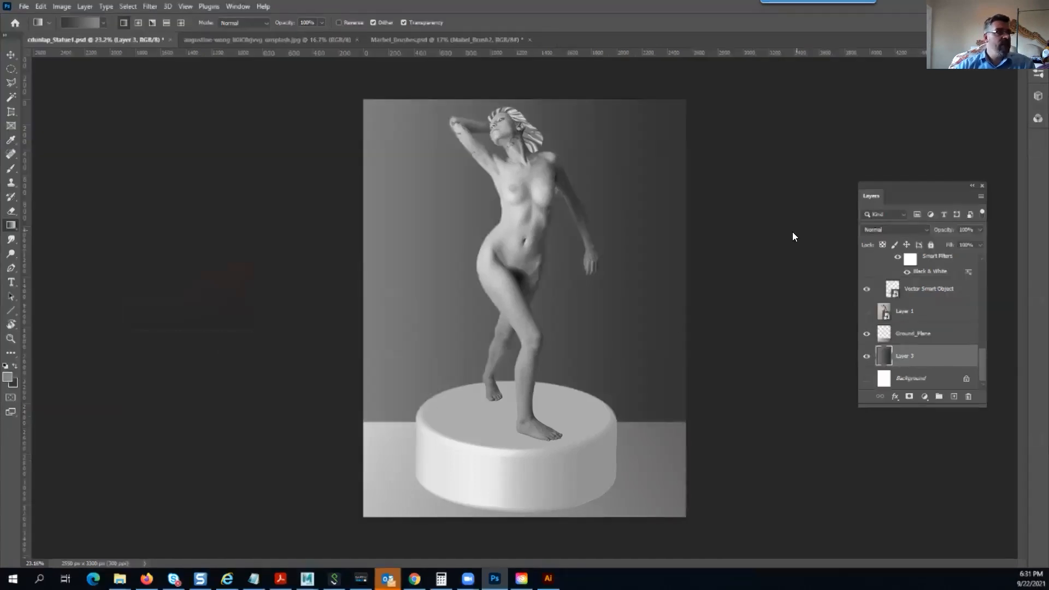
# Rename Layer 3 as Background
pyautogui.click(902, 352)
pyautogui.write('Backgr')
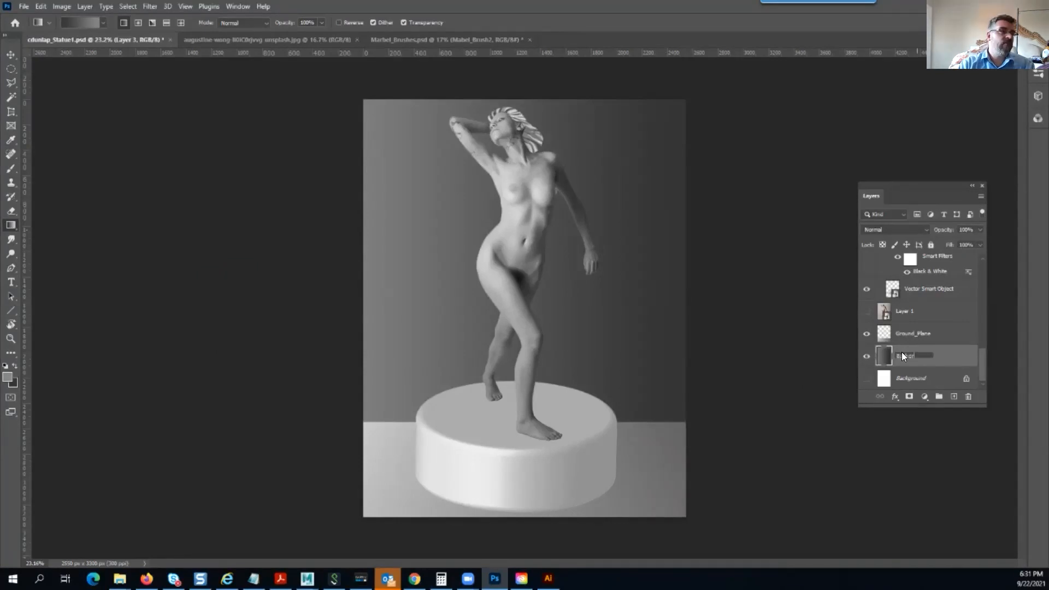
pyautogui.write('ound')
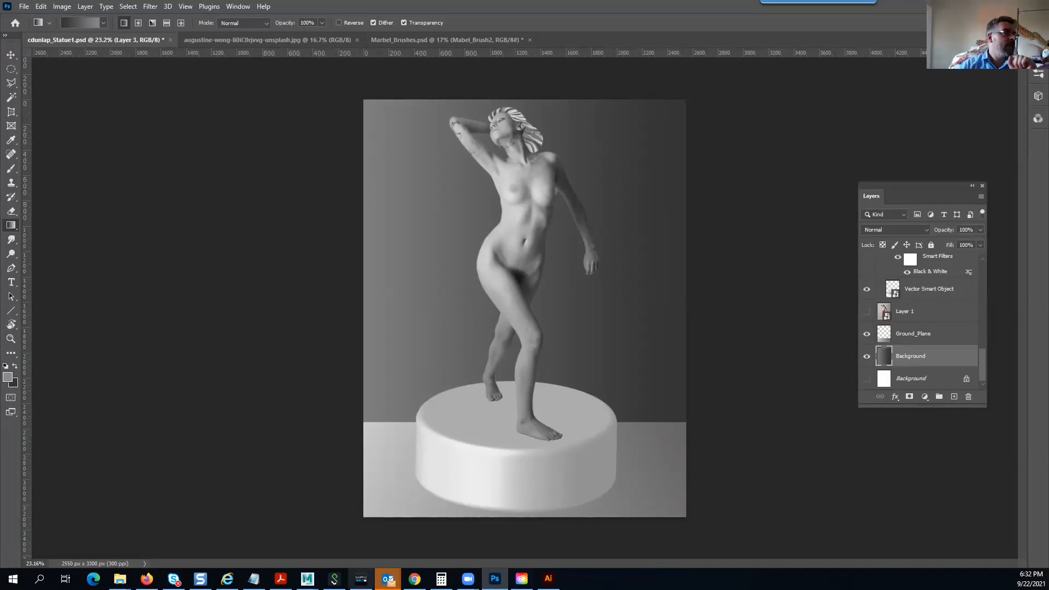
# Switch to Illustrator and apply the 3D Revolve effect to the selected grey circle
pyautogui.click(548, 578)
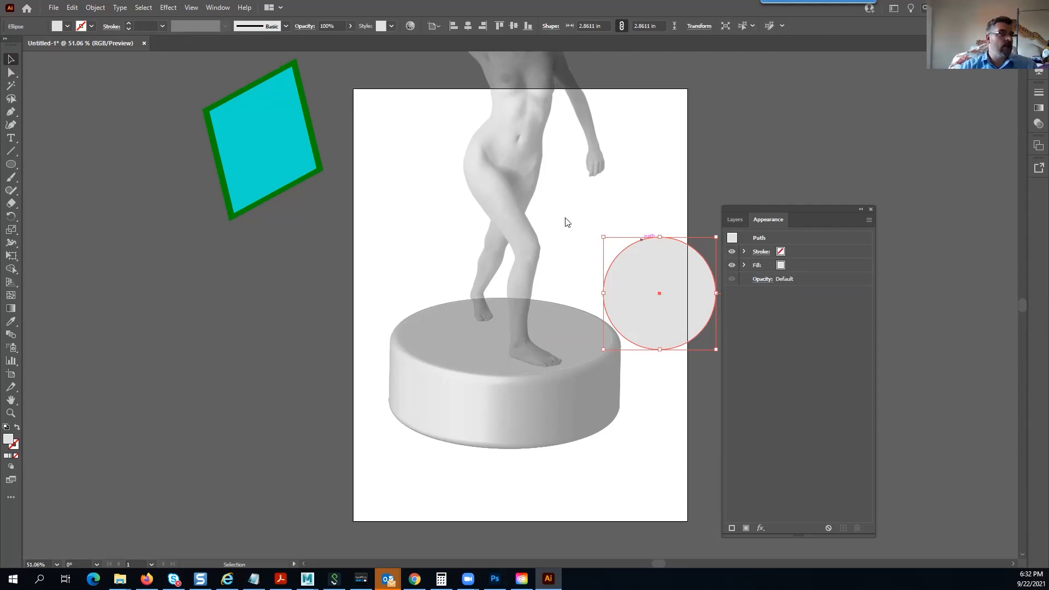
pyautogui.hotkey('ctrl', 'shift', 'e')
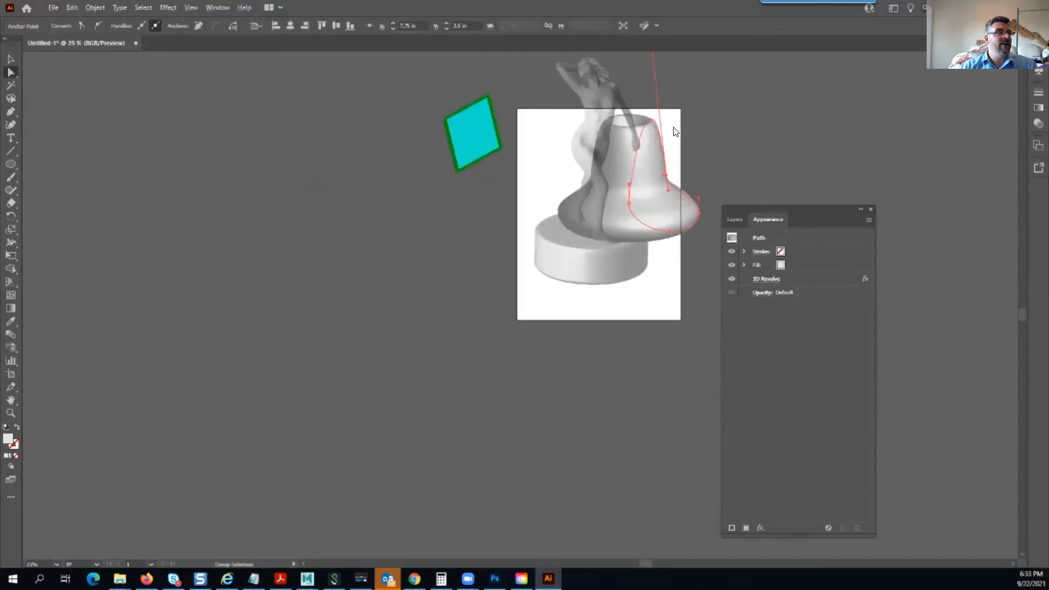
# Shorten and angle the direction handles at the revolved path's neck to form a squat vase, and move it over the pedestal
pyautogui.scroll(-3, 674, 116)
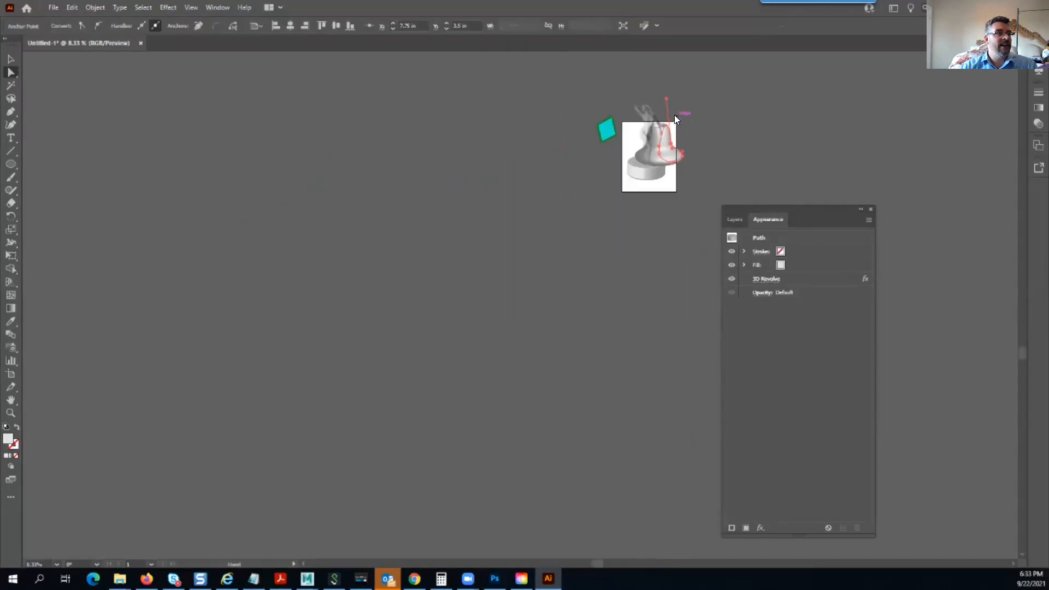
pyautogui.scroll(4, 548, 266)
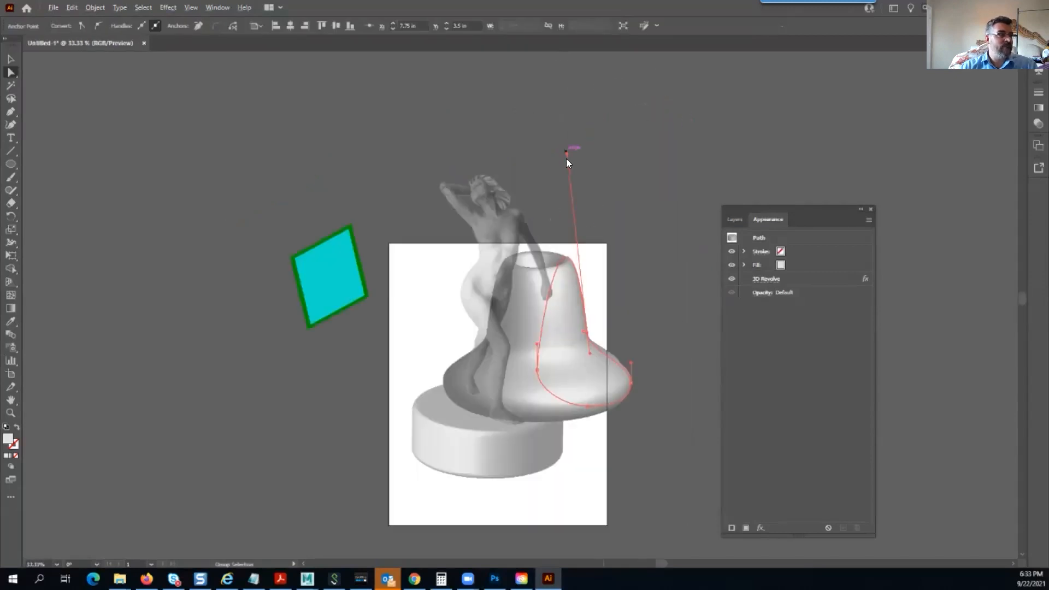
pyautogui.moveTo(566, 154); pyautogui.dragTo(596, 294)
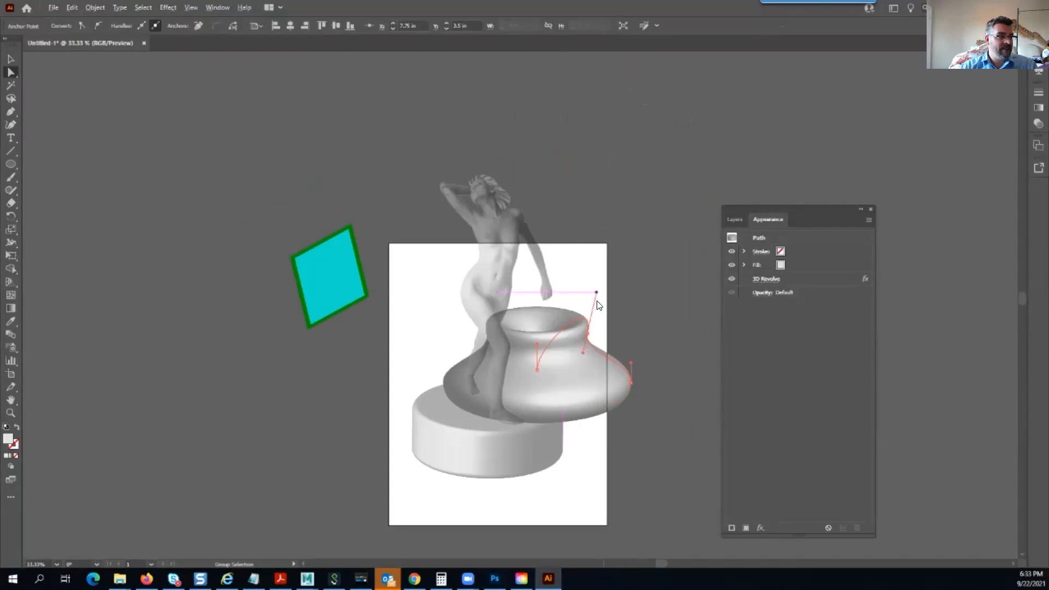
pyautogui.moveTo(596, 337); pyautogui.dragTo(581, 352)
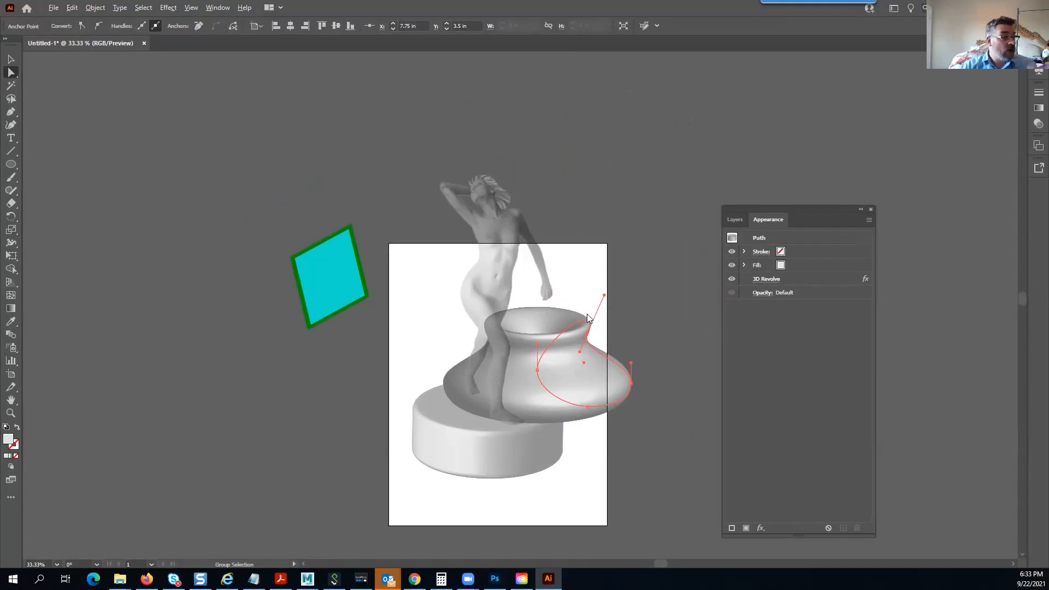
pyautogui.moveTo(588, 318); pyautogui.dragTo(537, 318)
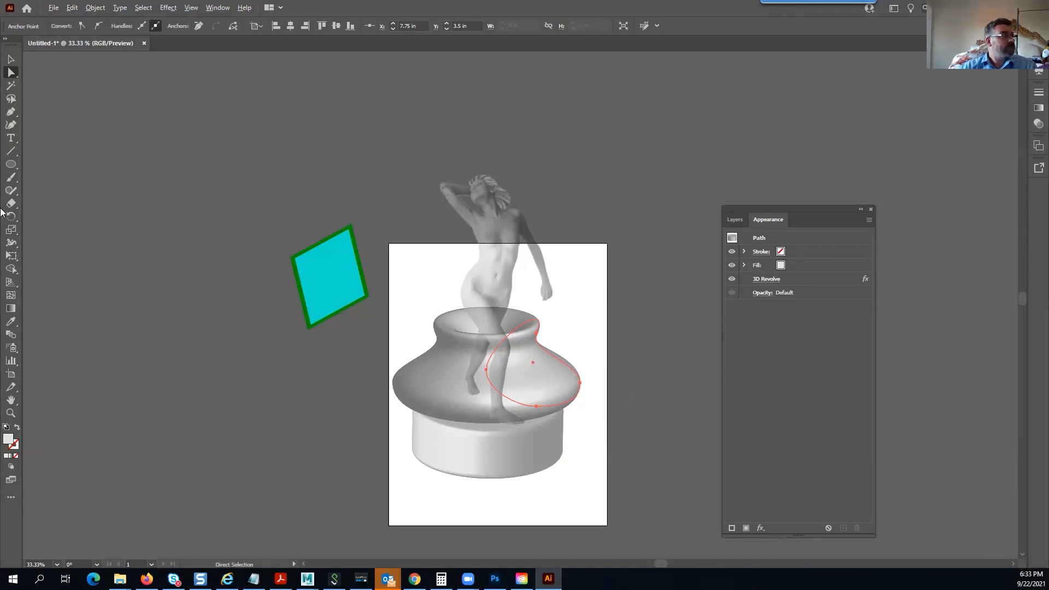
pyautogui.click(153, 112)
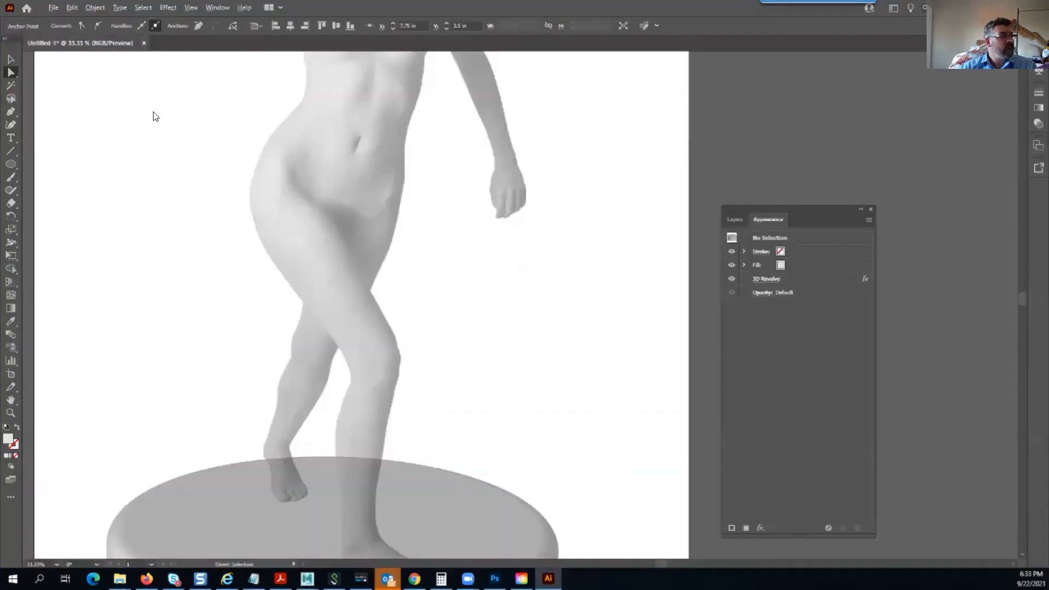
pyautogui.click(168, 7)
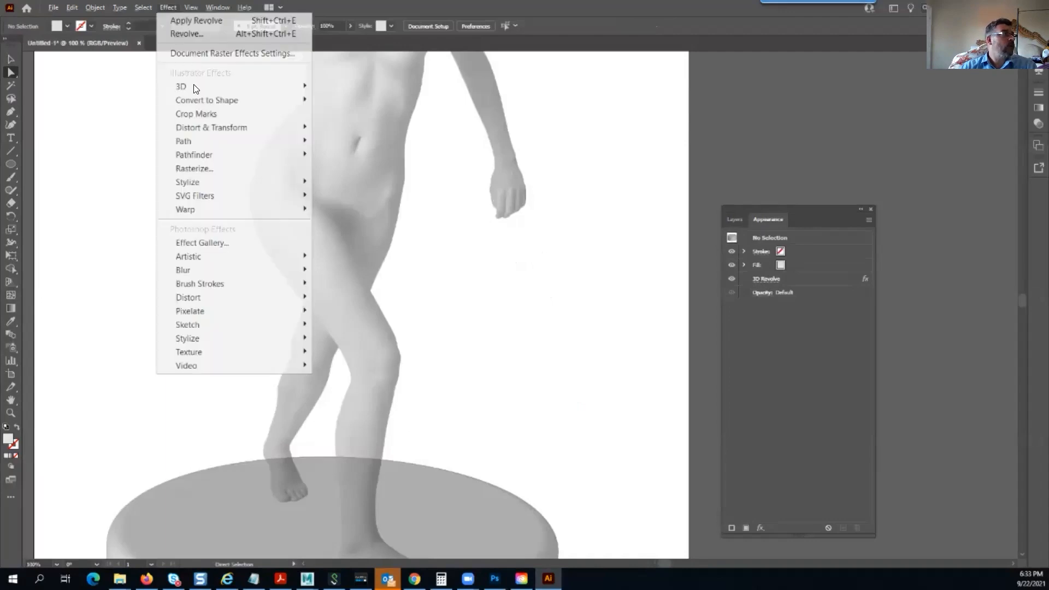
pyautogui.moveTo(194, 85)
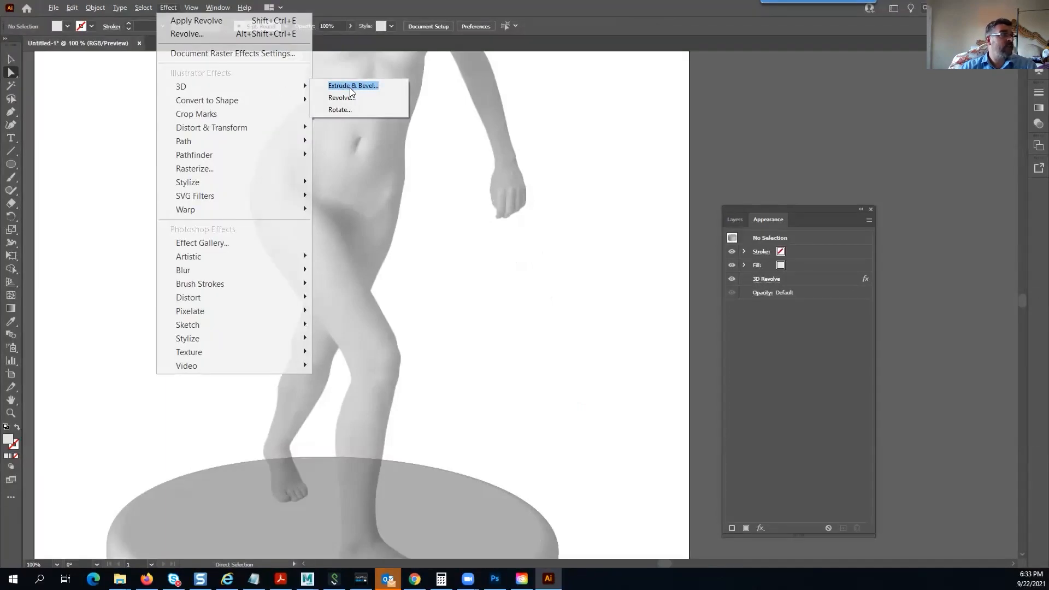
pyautogui.click(173, 6)
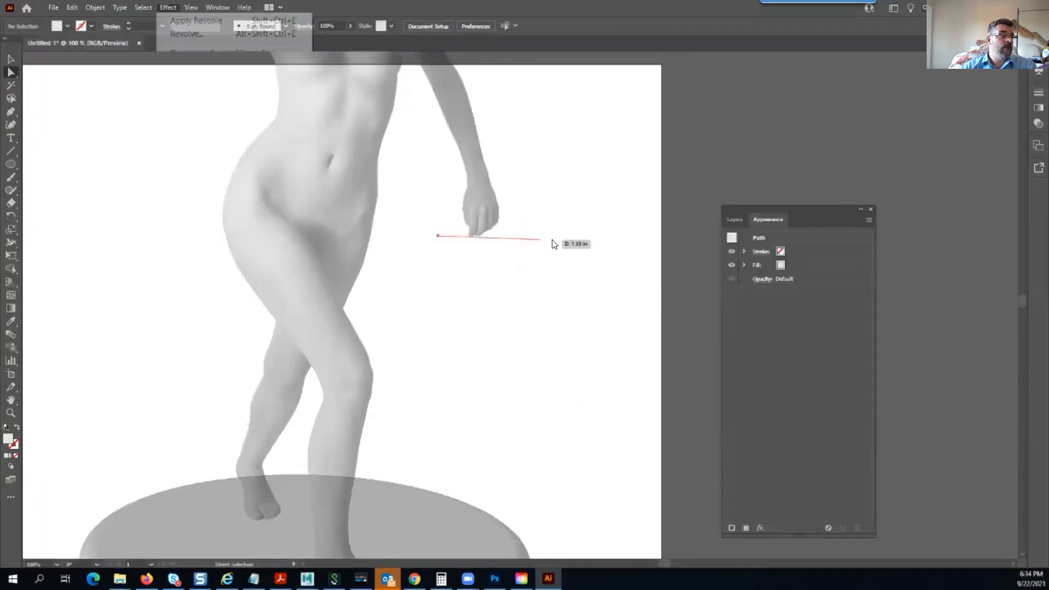
# Draw a closed half-pedestal profile with the Pen tool beside the statue, about 1.57 in wide and 2.6 in tall, with a recessed outer side
pyautogui.moveTo(553, 238); pyautogui.dragTo(560, 236)
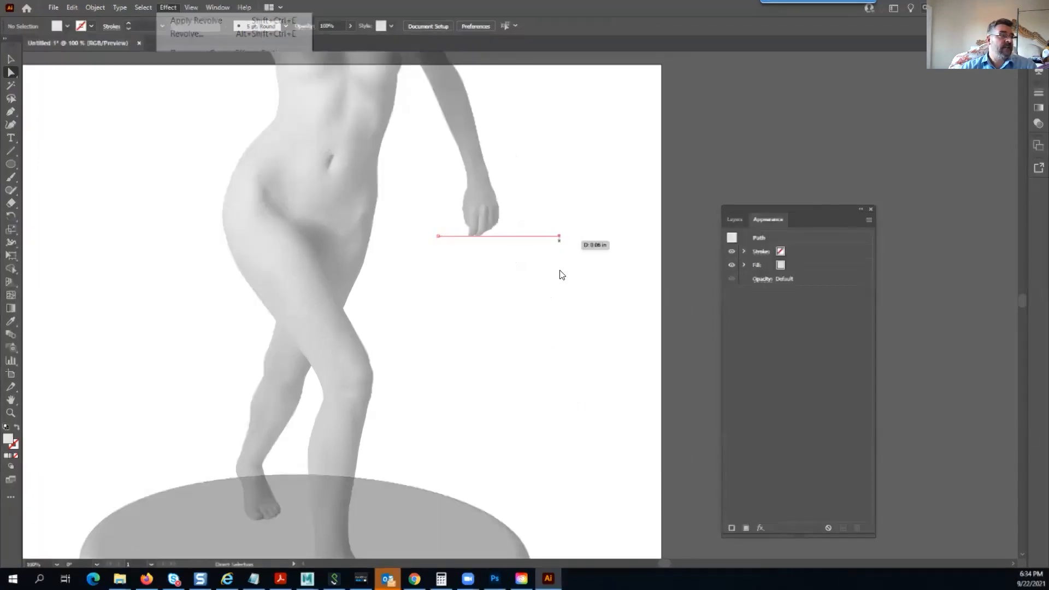
pyautogui.click(558, 276)
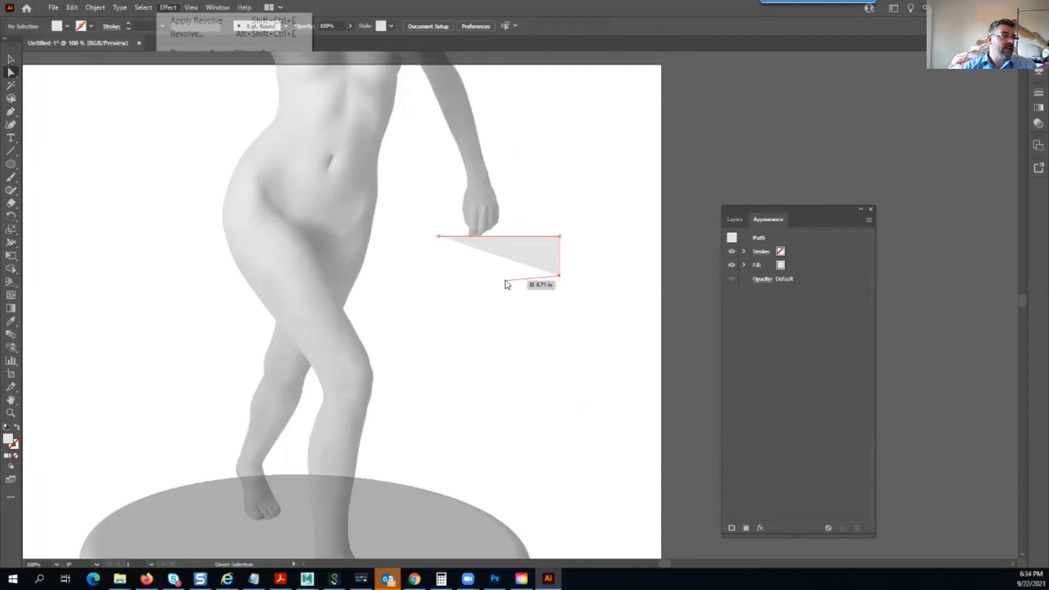
pyautogui.click(542, 288)
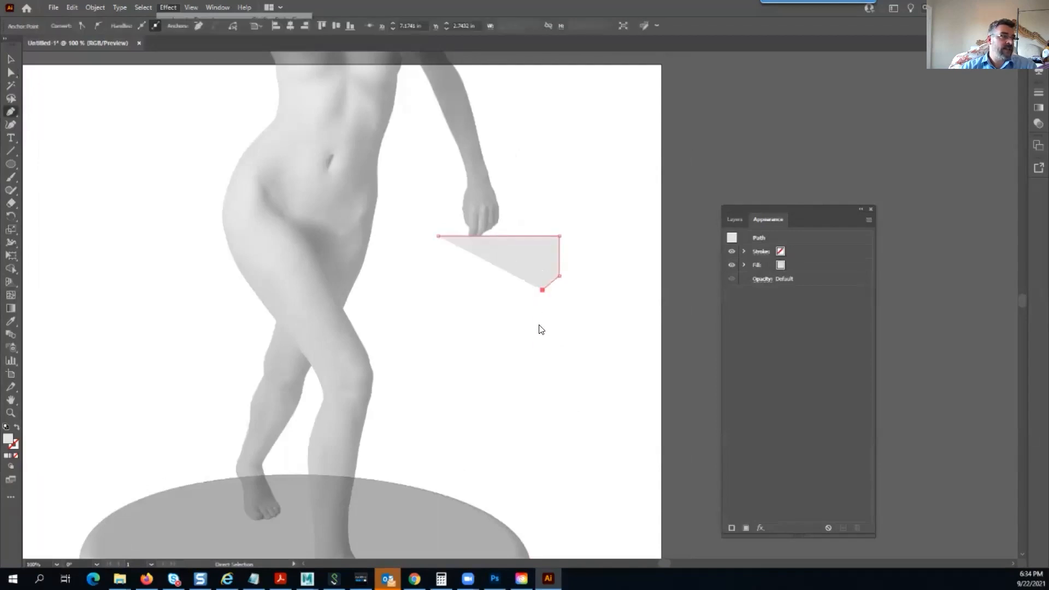
pyautogui.click(544, 394)
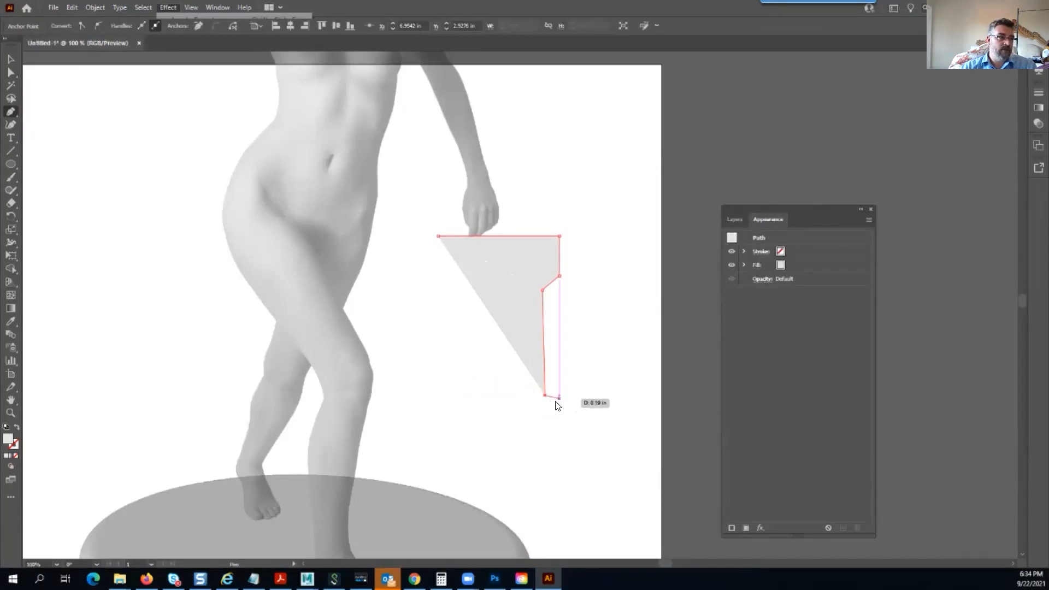
pyautogui.click(559, 403)
pyautogui.click(558, 435)
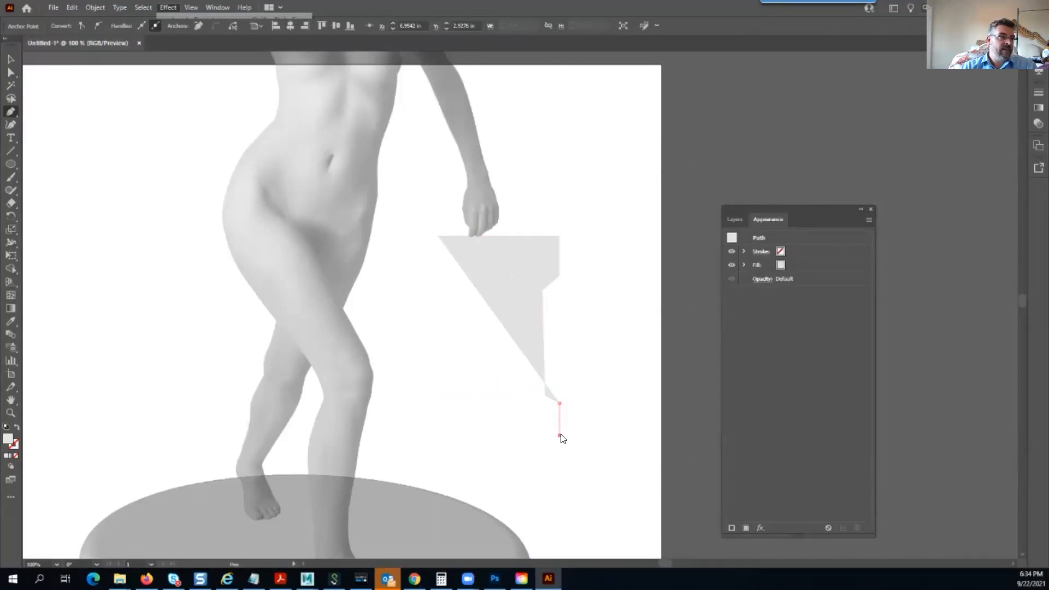
pyautogui.click(438, 438)
pyautogui.click(10, 60)
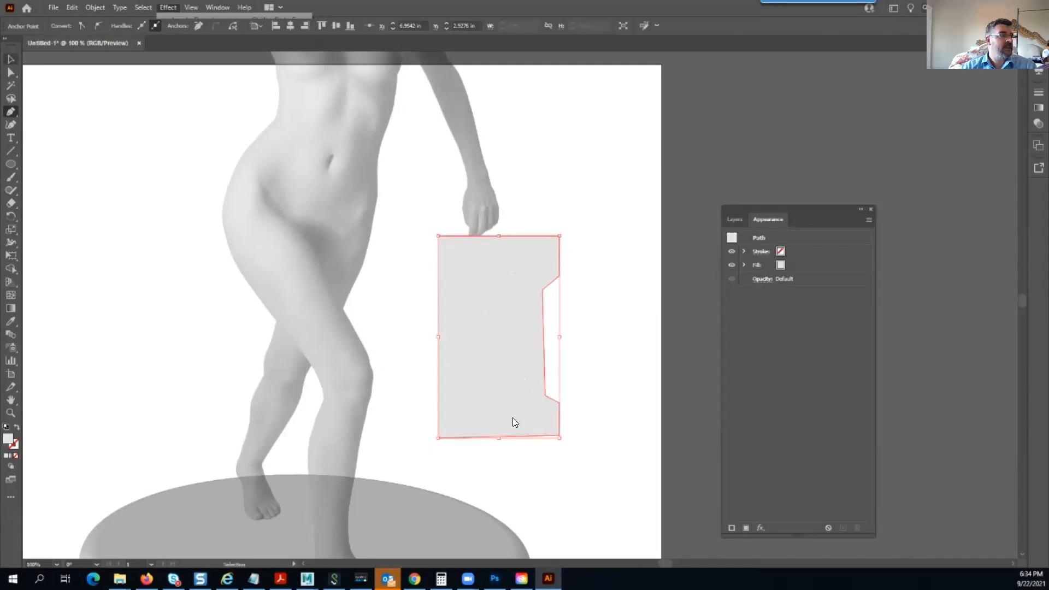
# Nudge the profile's lower inner anchor point up until it is level with the lower outer one
pyautogui.click(11, 72)
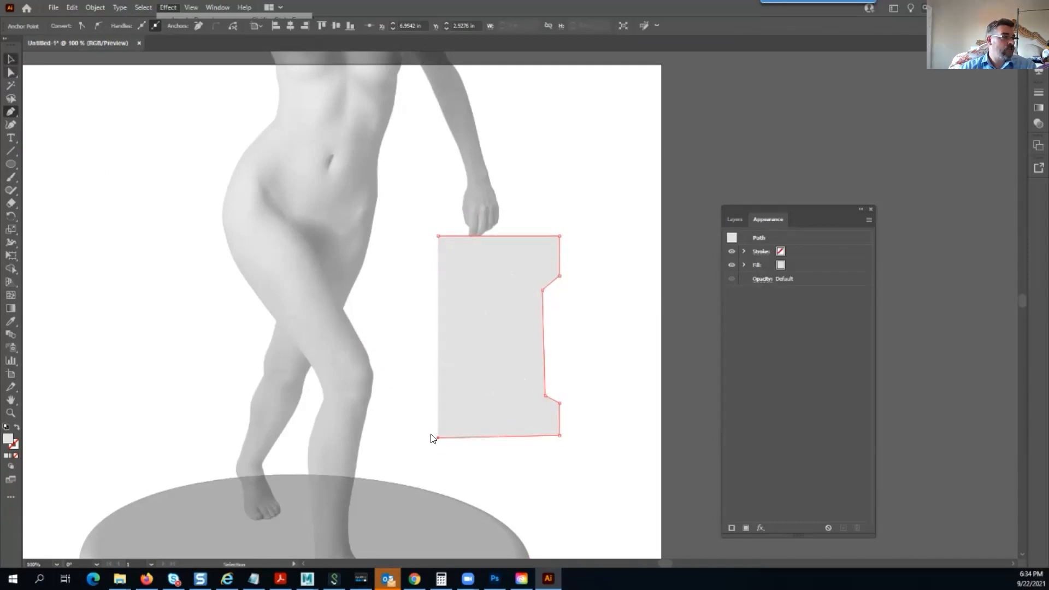
pyautogui.click(437, 438)
pyautogui.press('Up')
pyautogui.press('Up')
pyautogui.press('Up')
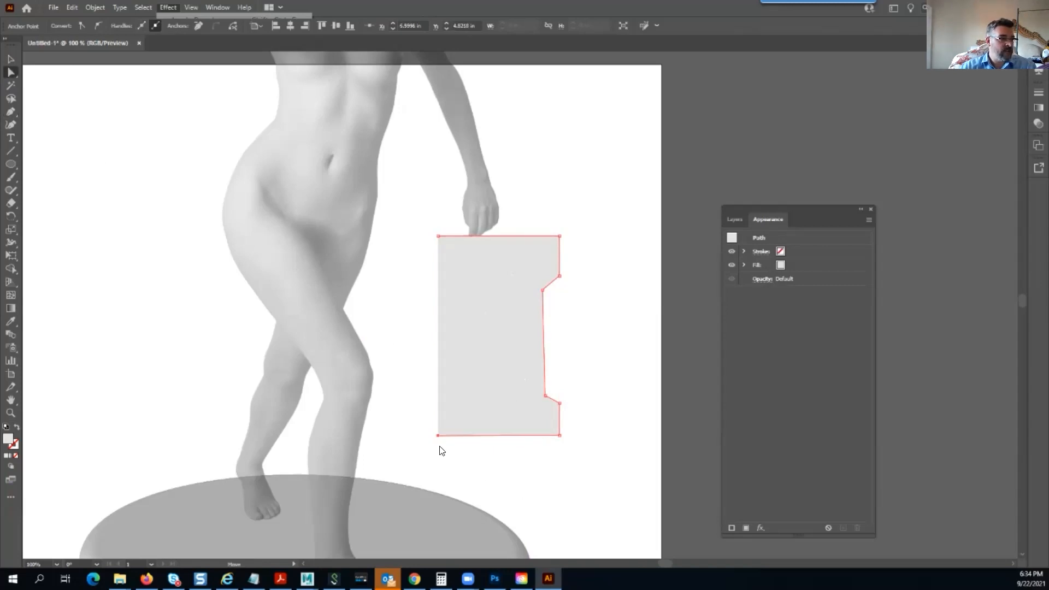
pyautogui.moveTo(427, 425); pyautogui.dragTo(605, 472)
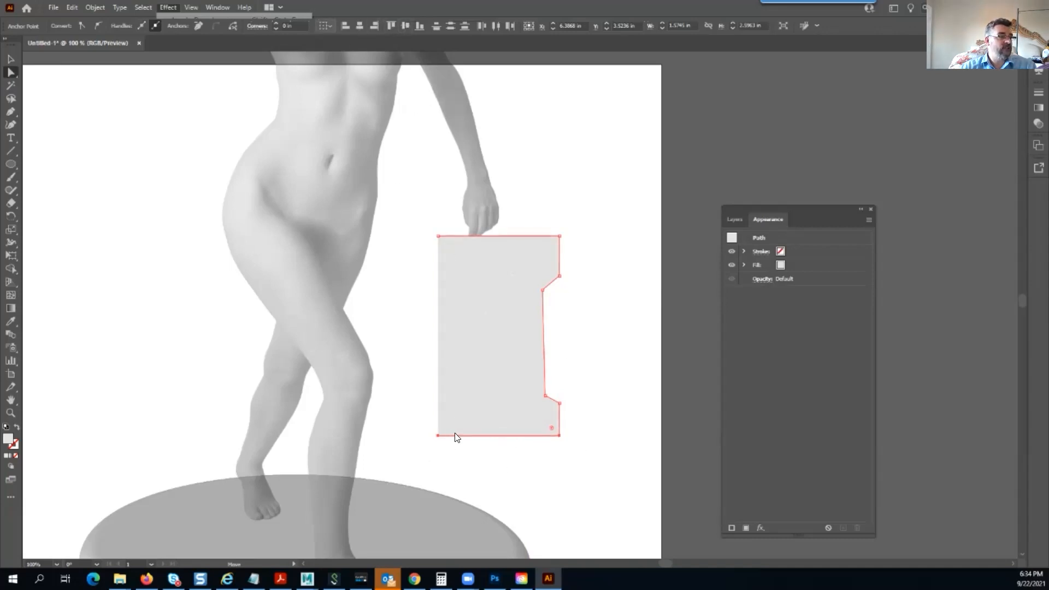
pyautogui.click(458, 459)
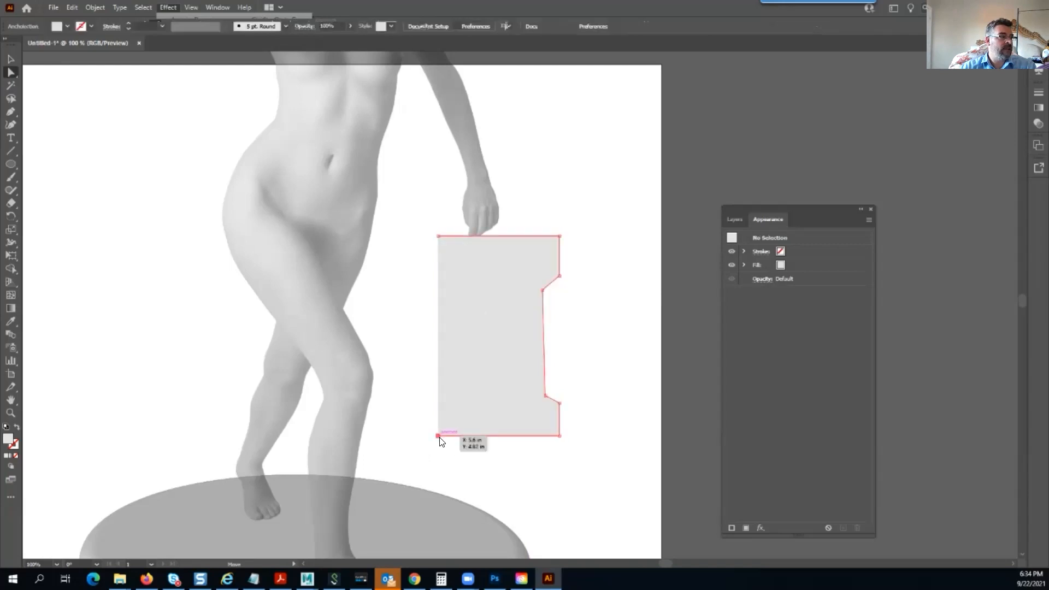
# Move the profile's lower inner anchor point down and align the two bottom anchor points to their vertical centre
pyautogui.moveTo(437, 436); pyautogui.dragTo(593, 492)
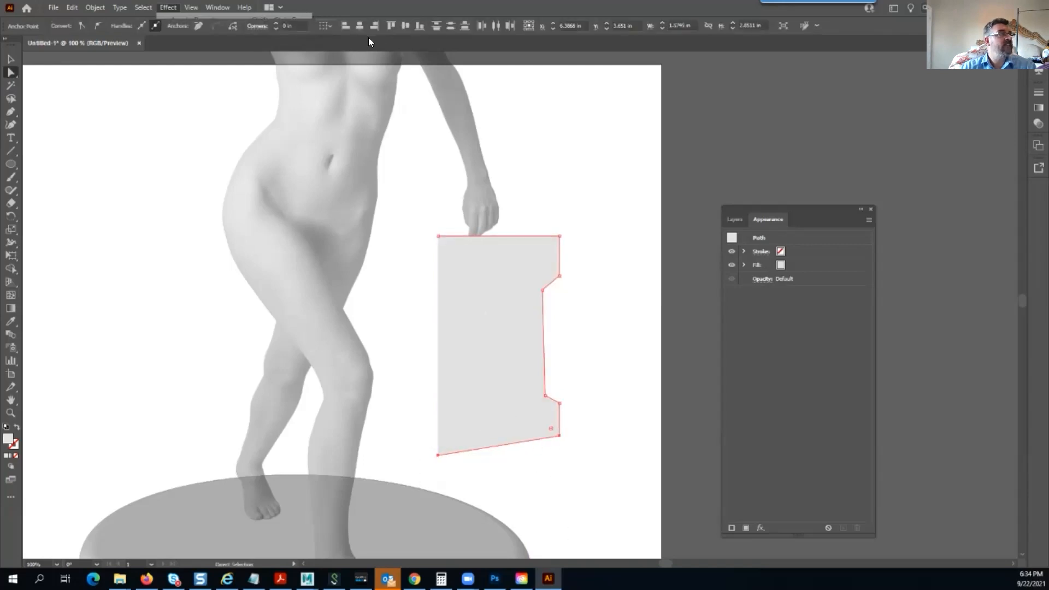
pyautogui.click(404, 27)
pyautogui.click(611, 355)
pyautogui.moveTo(420, 210); pyautogui.dragTo(623, 241)
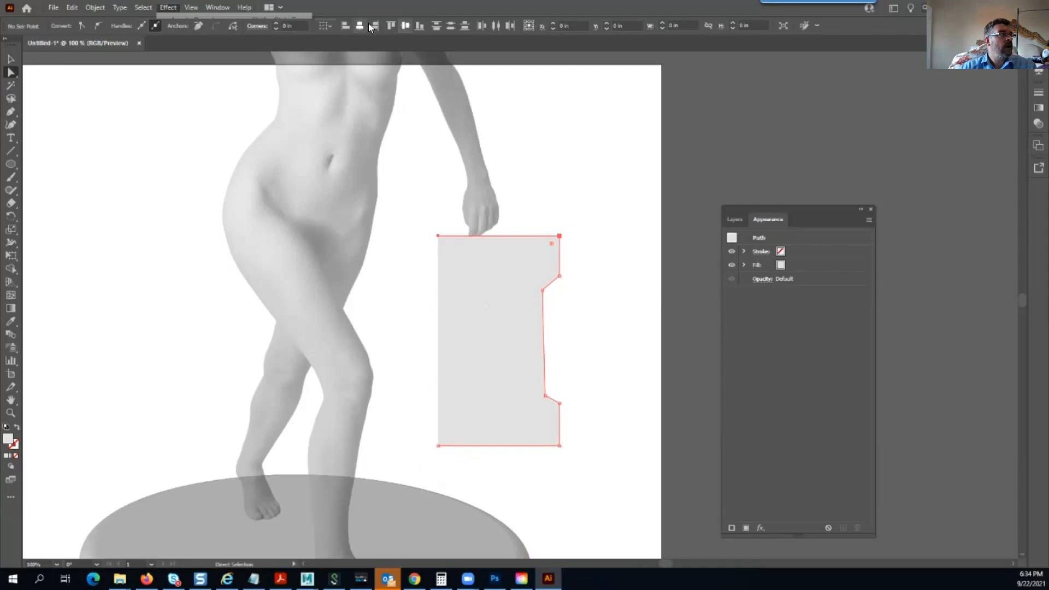
pyautogui.click(601, 196)
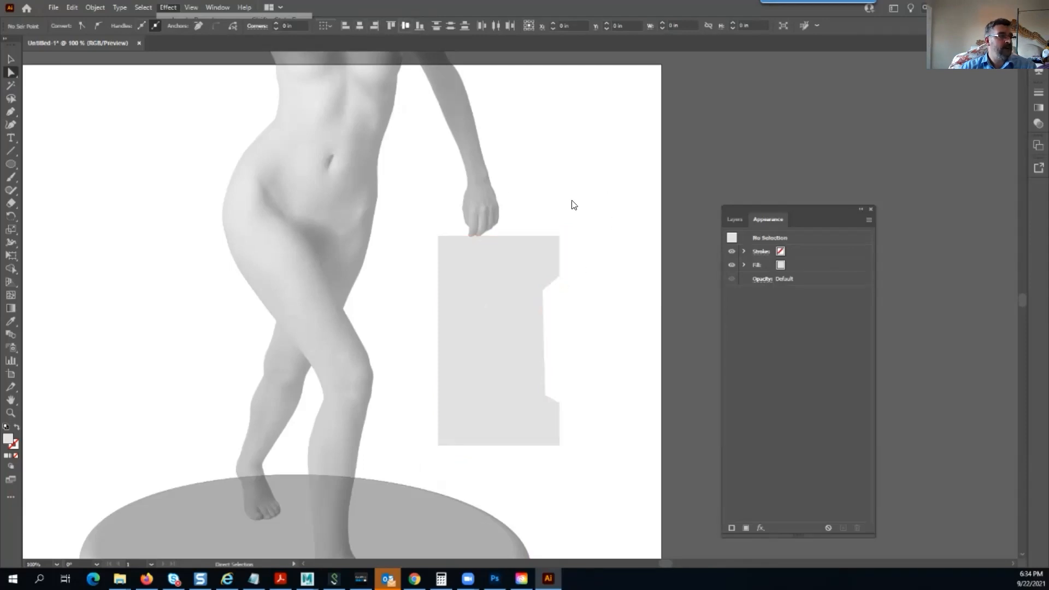
pyautogui.click(554, 255)
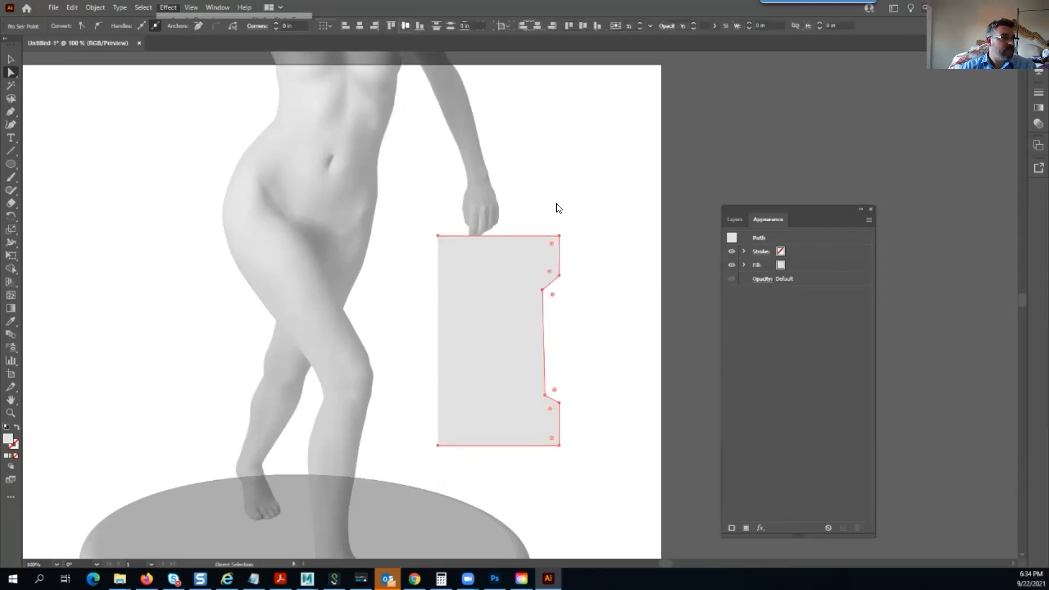
pyautogui.moveTo(552, 206); pyautogui.dragTo(645, 512)
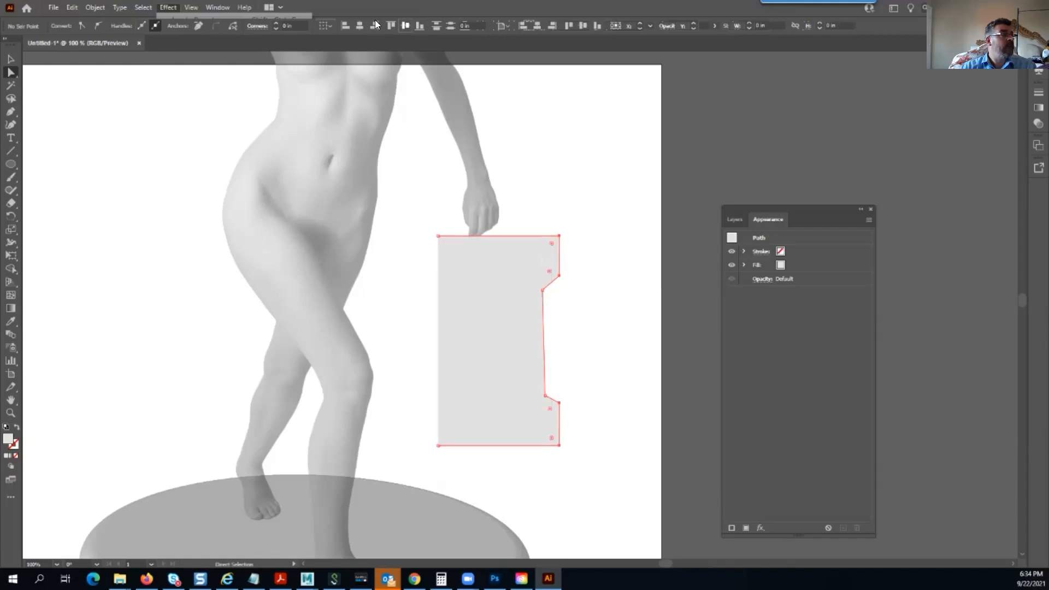
pyautogui.click(587, 274)
# Apply the 3D Revolve effect to the profile at 360° from the left edge, and move the revolved pedestal to the right of the statue
pyautogui.click(9, 59)
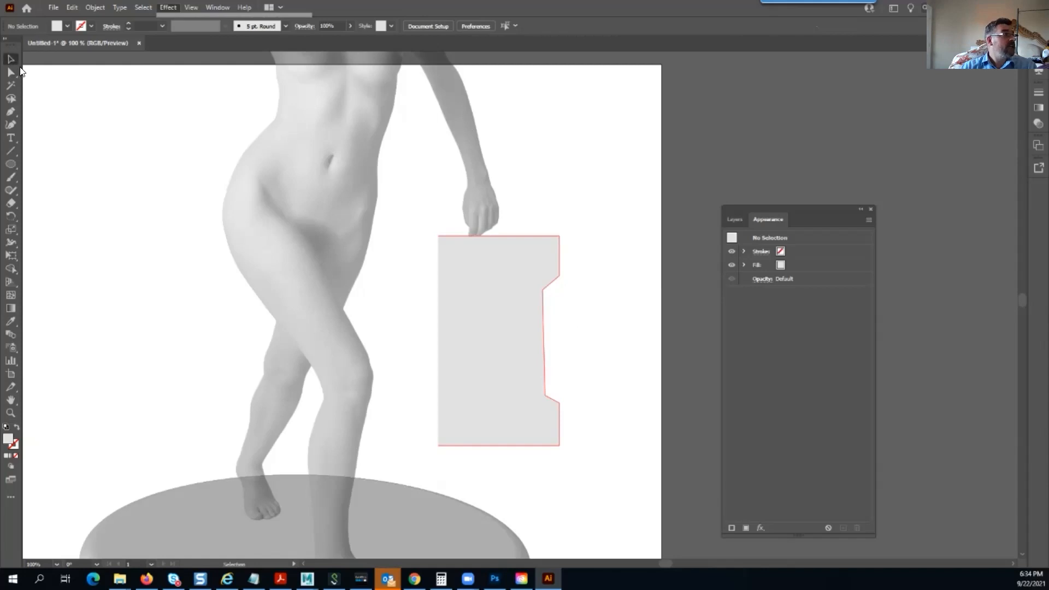
pyautogui.click(460, 319)
pyautogui.click(611, 284)
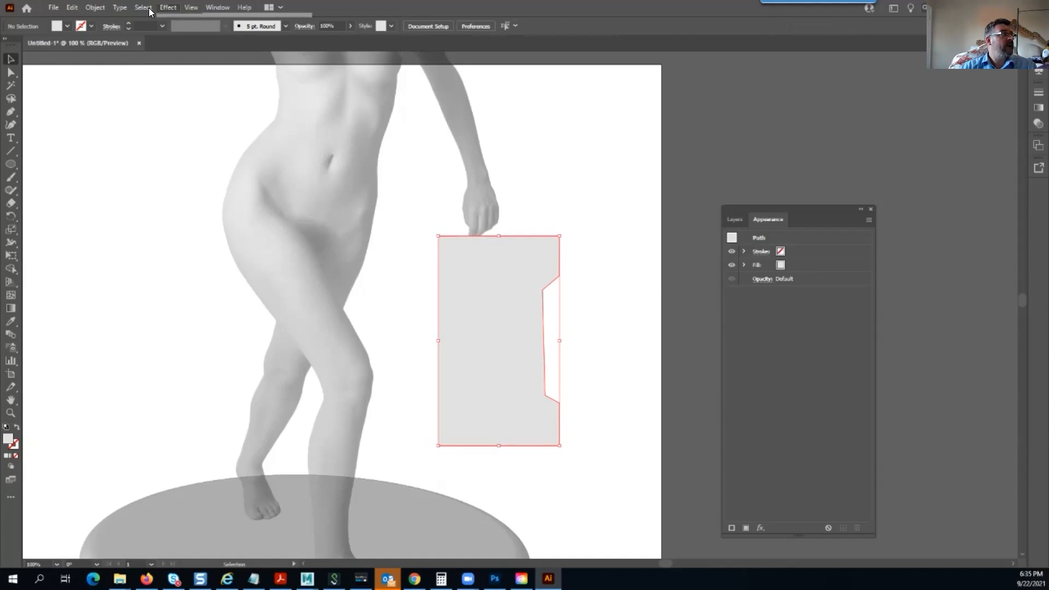
pyautogui.click(166, 9)
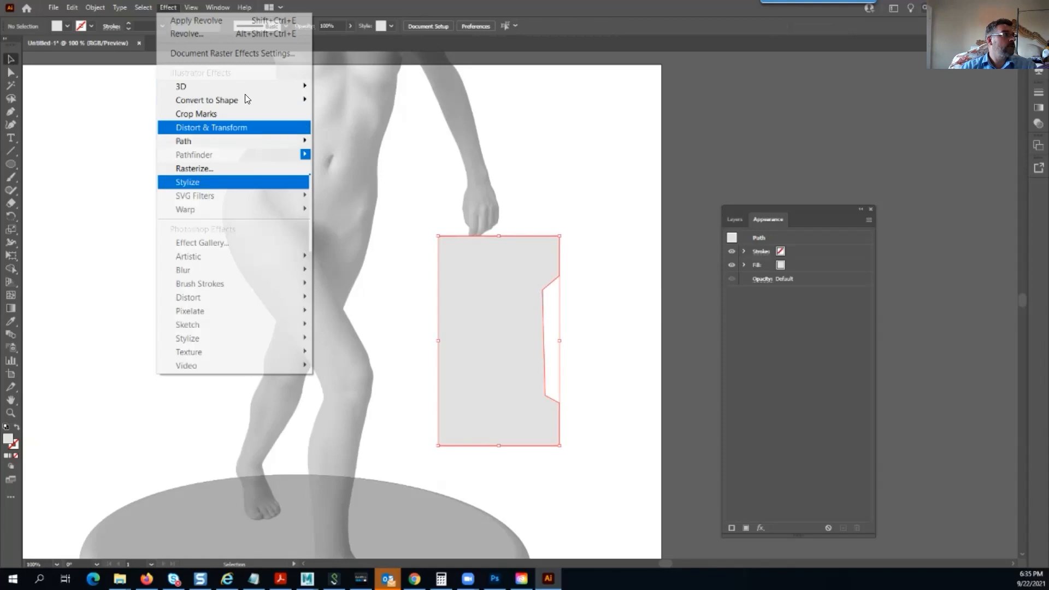
pyautogui.moveTo(224, 86)
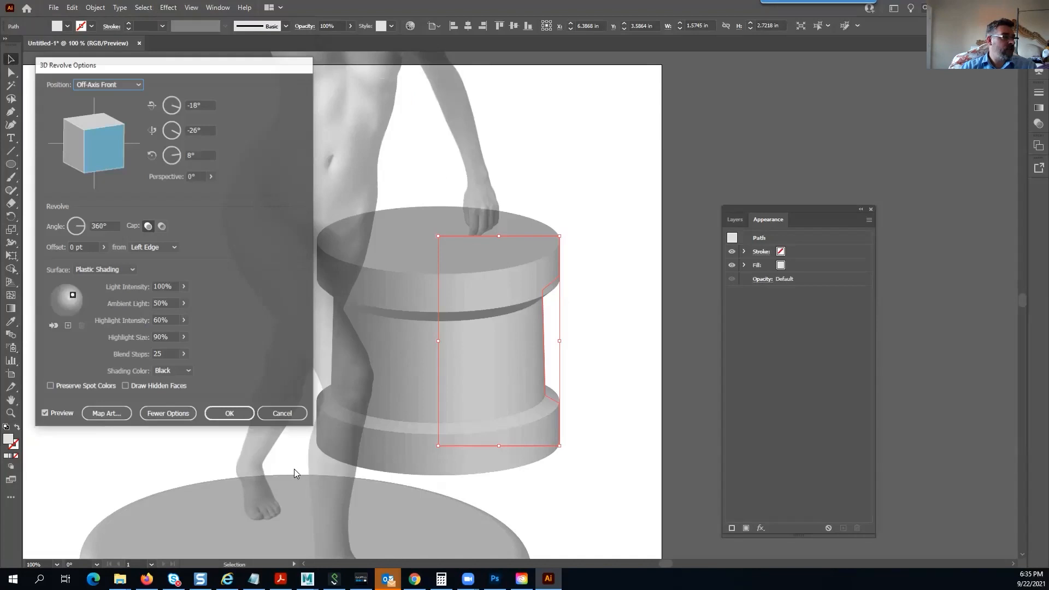
pyautogui.click(235, 413)
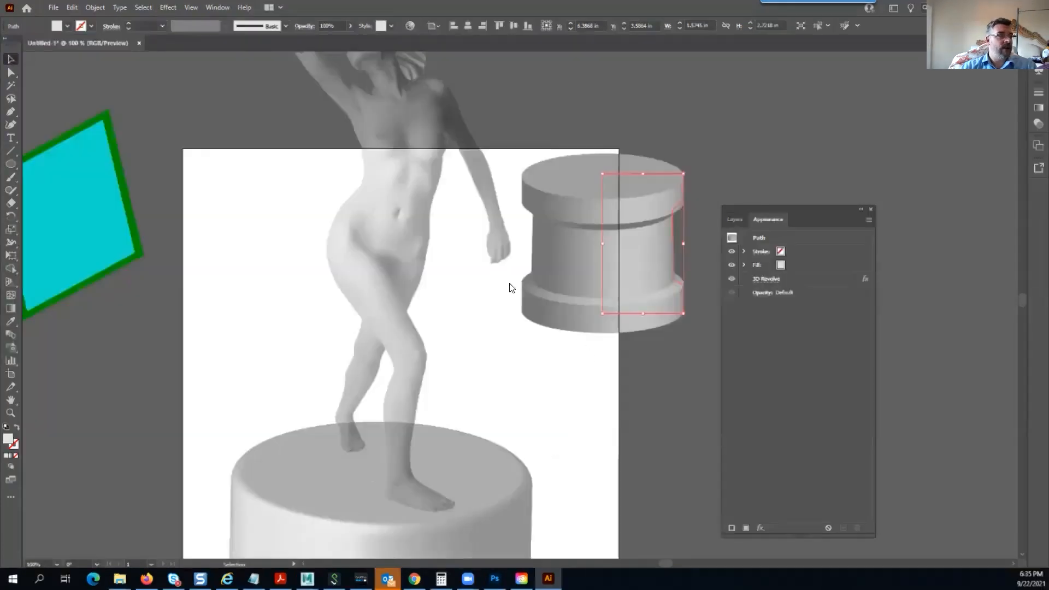
pyautogui.moveTo(508, 283); pyautogui.dragTo(444, 332)
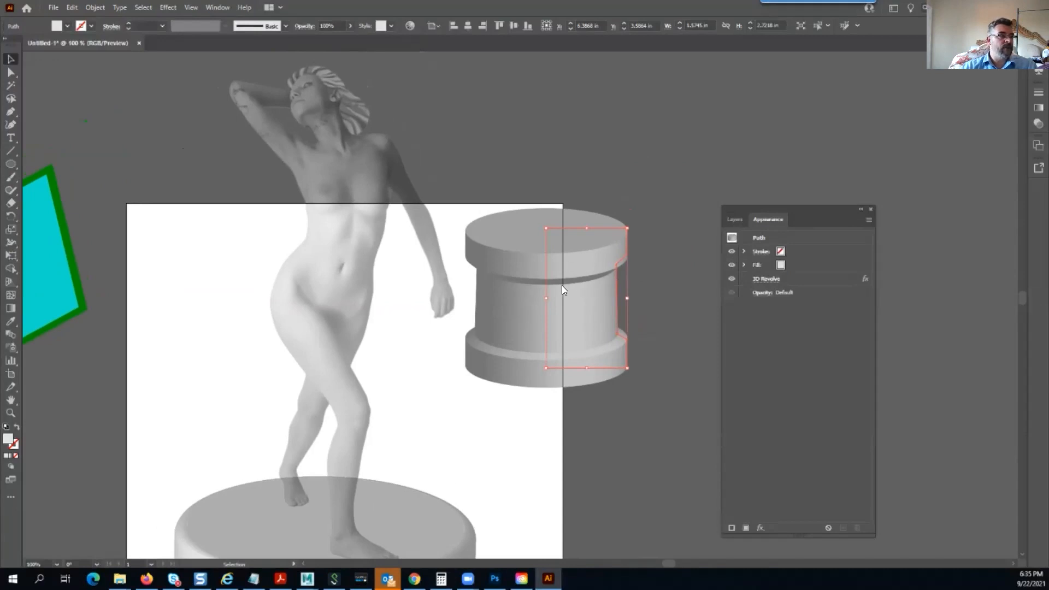
# Round the top outer corner of the pedestal's upper rim by about 0.07 in with its live corner
pyautogui.scroll(2, 562, 286)
pyautogui.moveTo(636, 240); pyautogui.dragTo(574, 292)
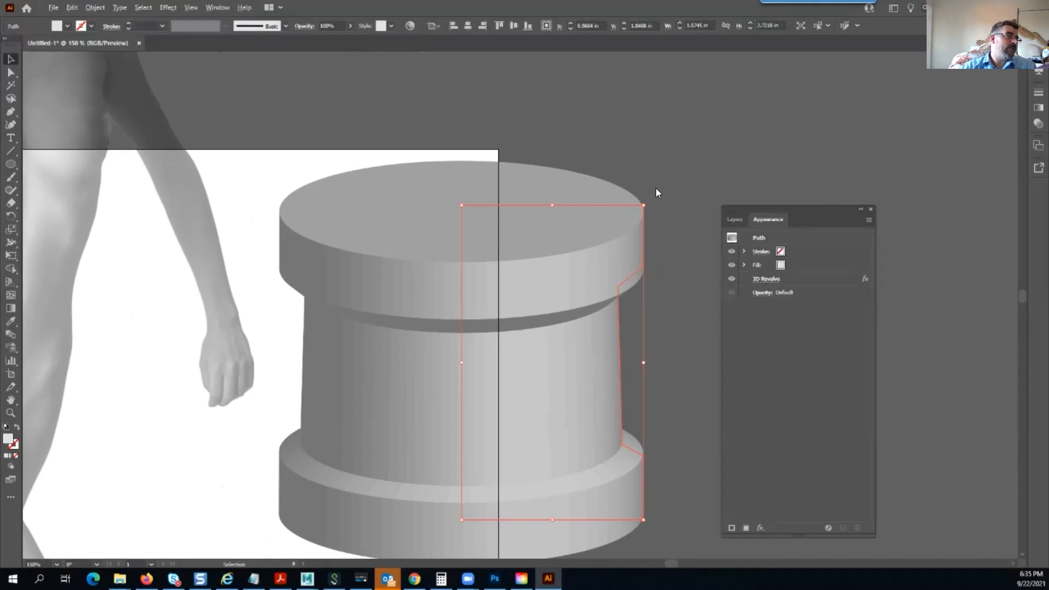
pyautogui.press('a')
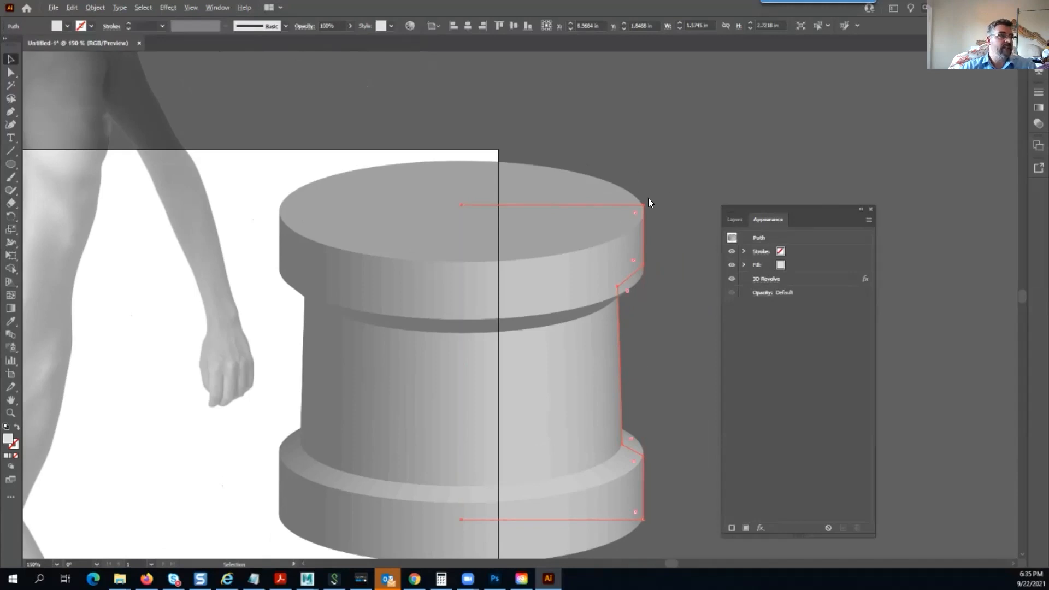
pyautogui.moveTo(637, 212); pyautogui.dragTo(638, 210)
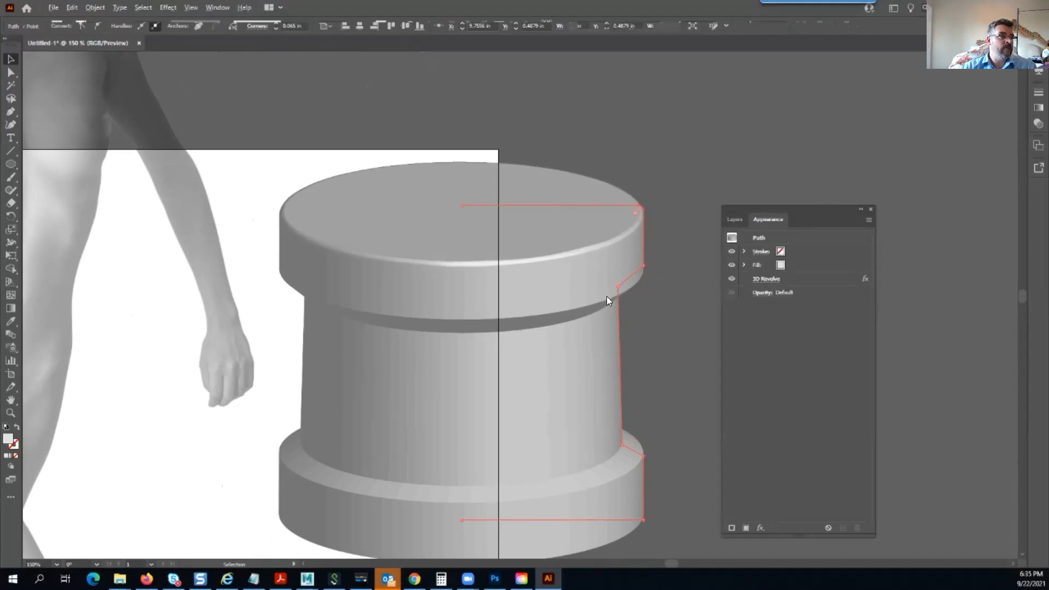
# Round the inner corner of the profile where the upper rim meets the pedestal's shaft
pyautogui.press('a')
pyautogui.click(636, 312)
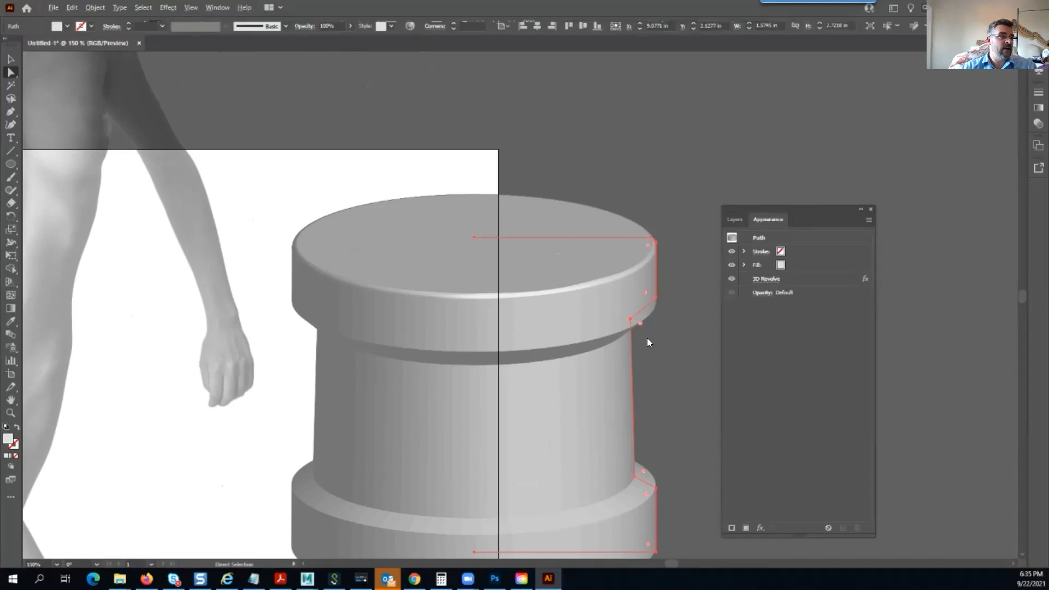
pyautogui.moveTo(638, 325); pyautogui.dragTo(631, 282)
pyautogui.click(660, 291)
# Round the base's corners: where the shaft meets it, at its upper outer edge and at its bottom outer edge
pyautogui.moveTo(537, 278); pyautogui.dragTo(520, 126)
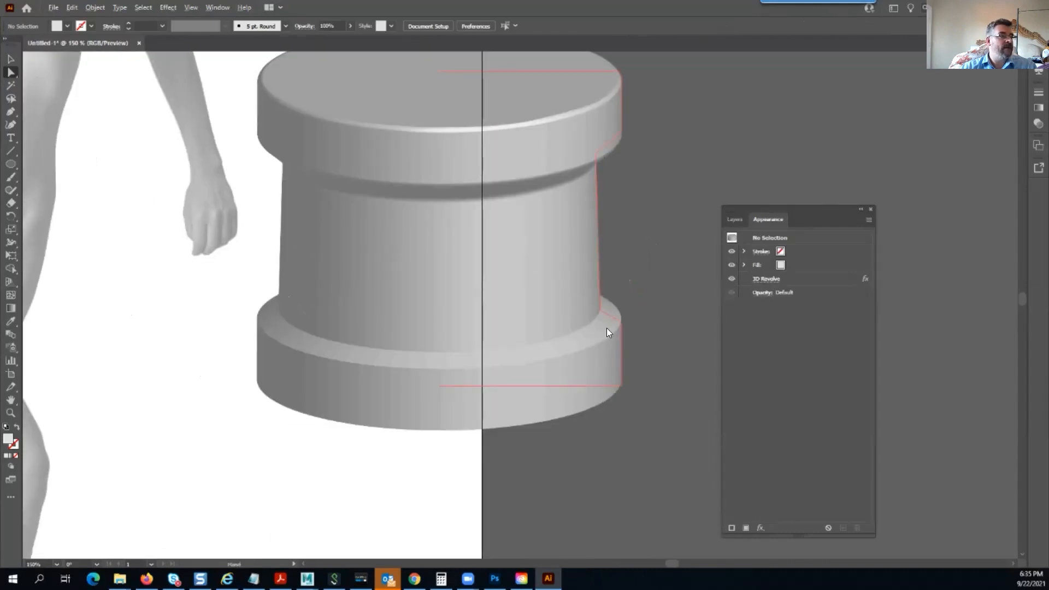
pyautogui.click(586, 310)
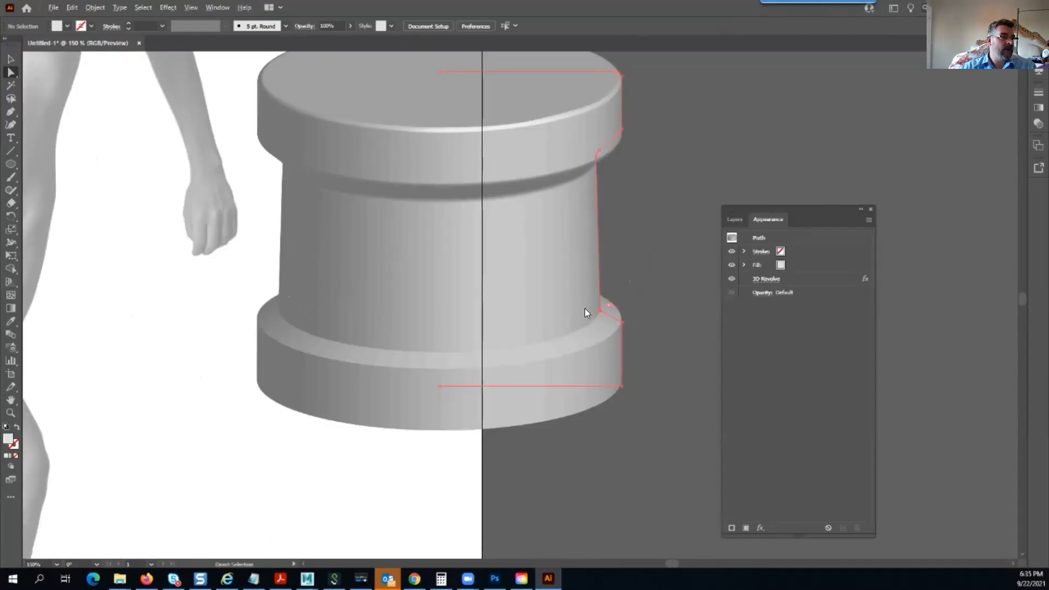
pyautogui.moveTo(609, 303); pyautogui.dragTo(612, 304)
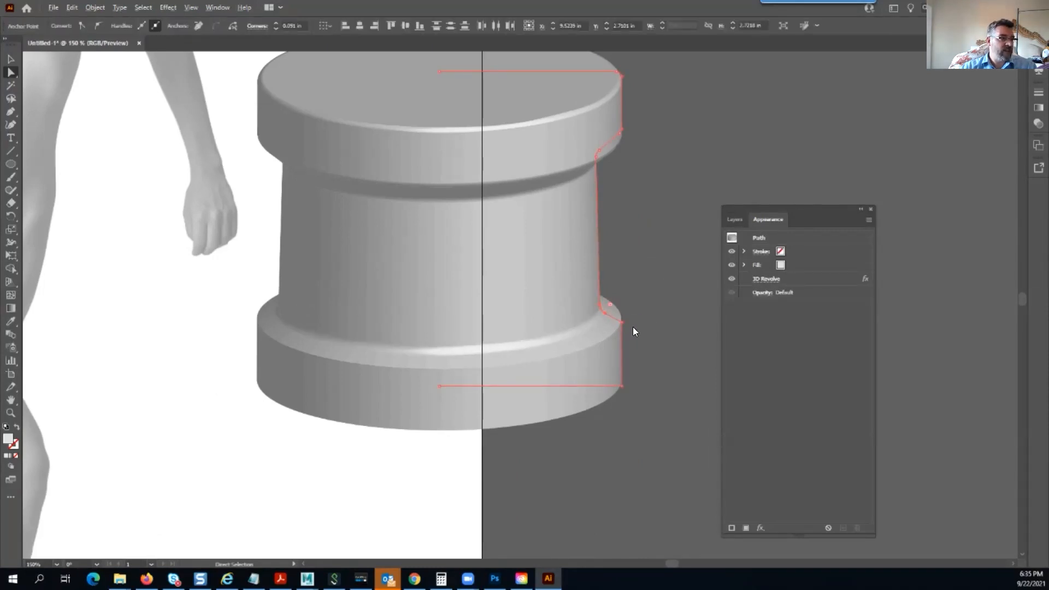
pyautogui.moveTo(607, 326); pyautogui.dragTo(611, 324)
pyautogui.click(619, 381)
pyautogui.moveTo(612, 377)
pyautogui.mouseDown()
pyautogui.moveTo(608, 368)
pyautogui.moveTo(618, 372)
pyautogui.mouseUp()
pyautogui.click(640, 295)
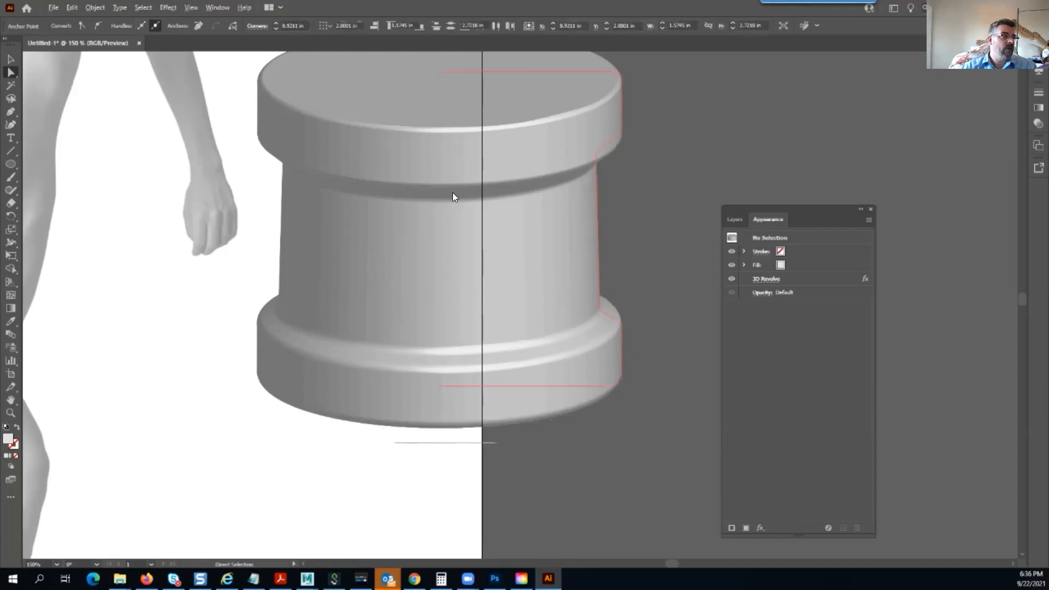
pyautogui.scroll(-5, 452, 192)
pyautogui.moveTo(497, 154); pyautogui.dragTo(533, 258)
pyautogui.click(553, 242)
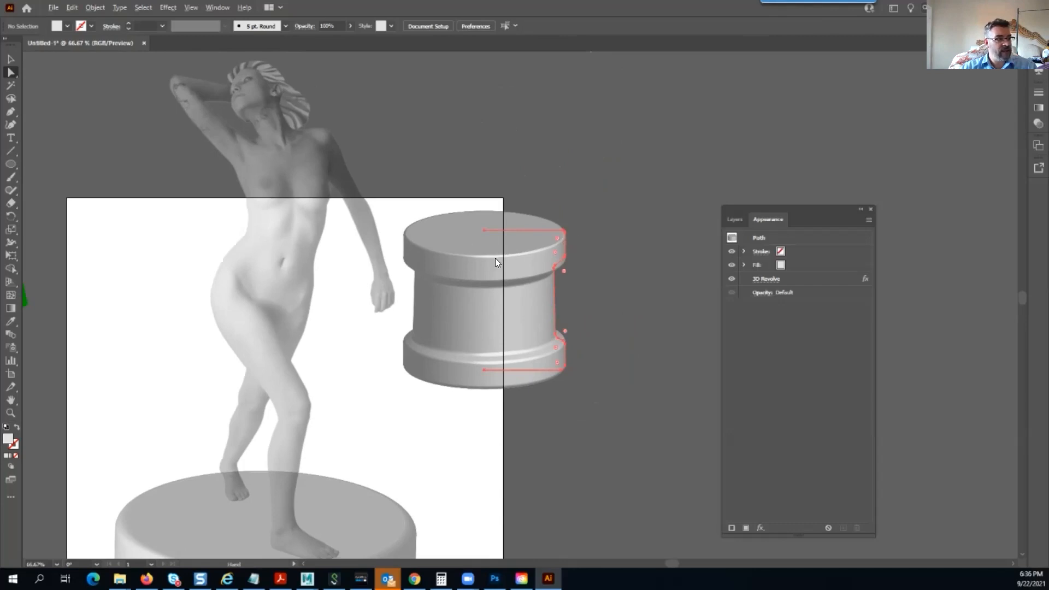
pyautogui.click(617, 224)
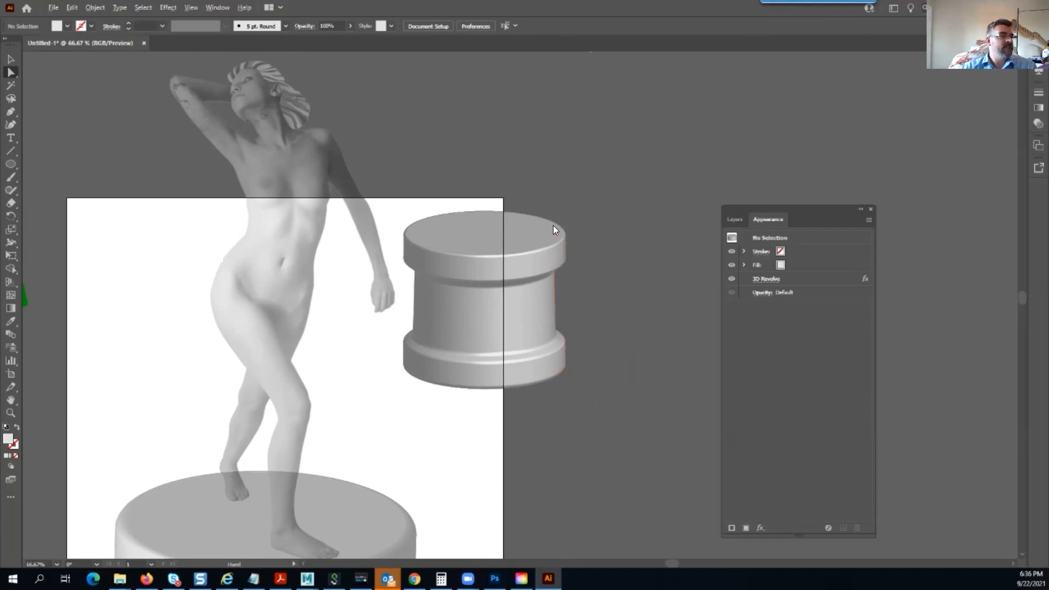
# Draw a hexagon about 1.61 by 1.39 in beside the statue's thigh, below its lowered hand
pyautogui.click(541, 372)
pyautogui.scroll(-3, 444, 331)
pyautogui.hscroll(-4, 443, 331)
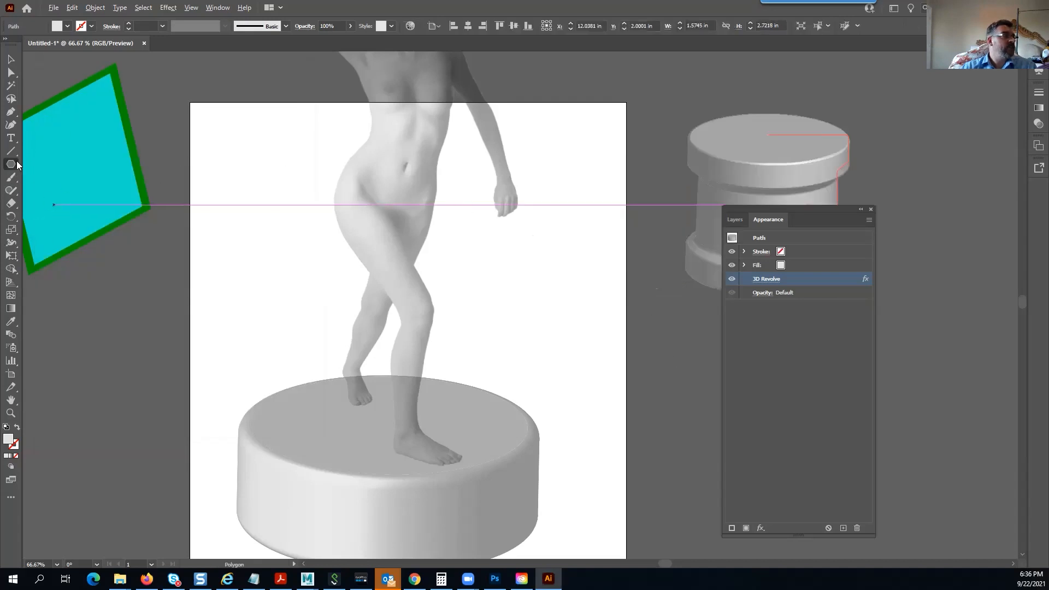
pyautogui.click(11, 62)
pyautogui.moveTo(517, 272); pyautogui.dragTo(533, 304)
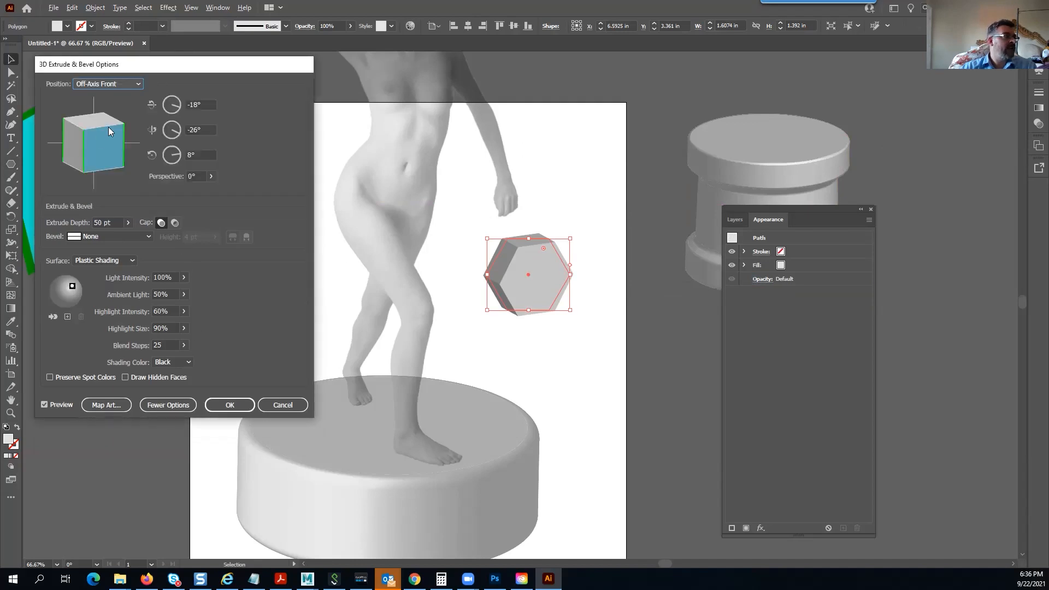
# Apply 3D Extrude & Bevel to the hexagon with rotations of 64°, -25° and 9° and an extrude depth of 100 pt
pyautogui.moveTo(108, 129); pyautogui.dragTo(61, 82)
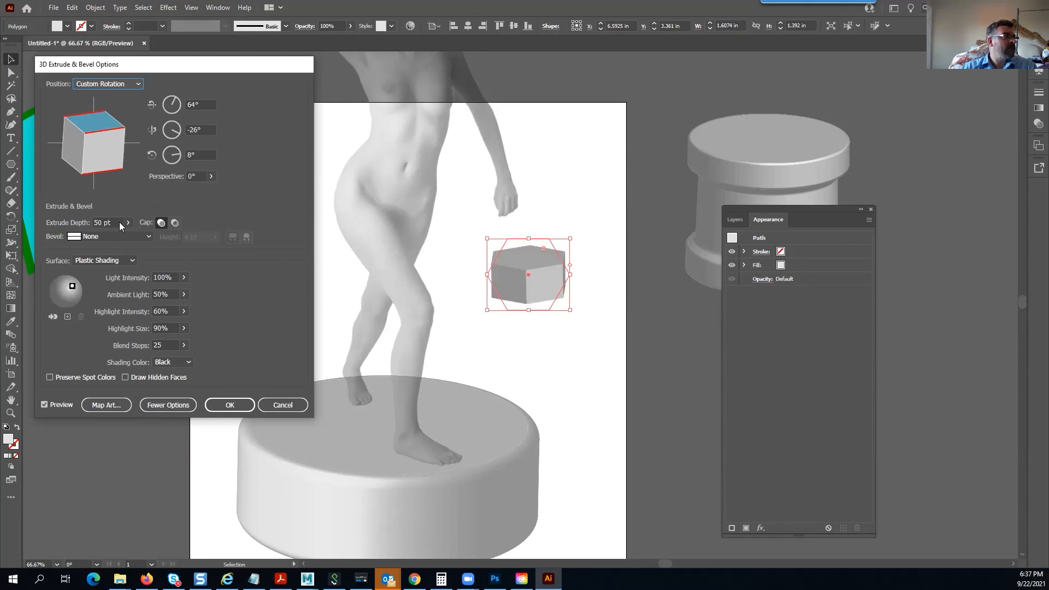
pyautogui.click(61, 222)
pyautogui.write('100')
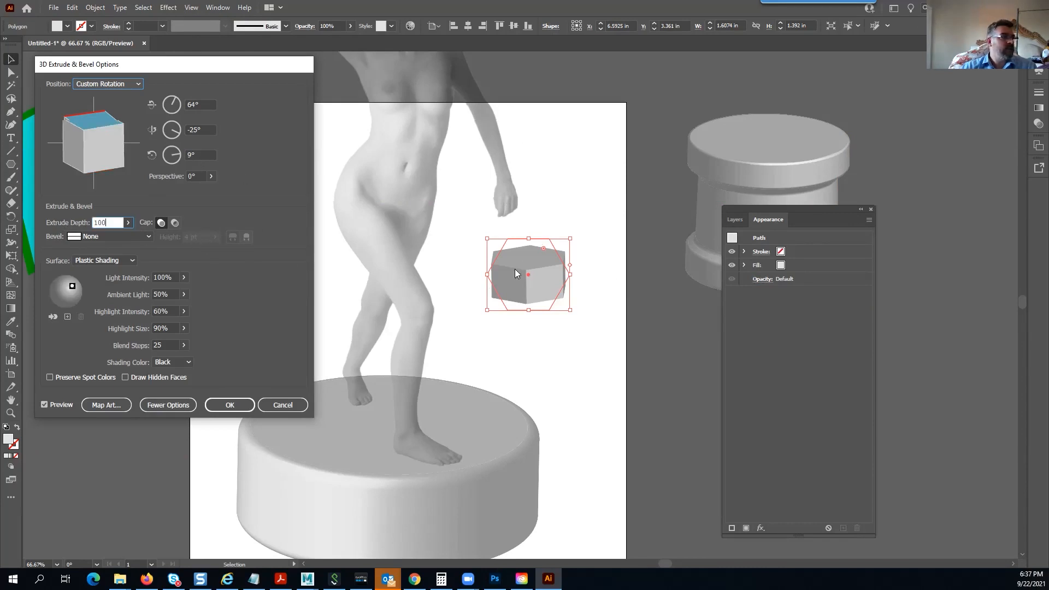
pyautogui.click(95, 244)
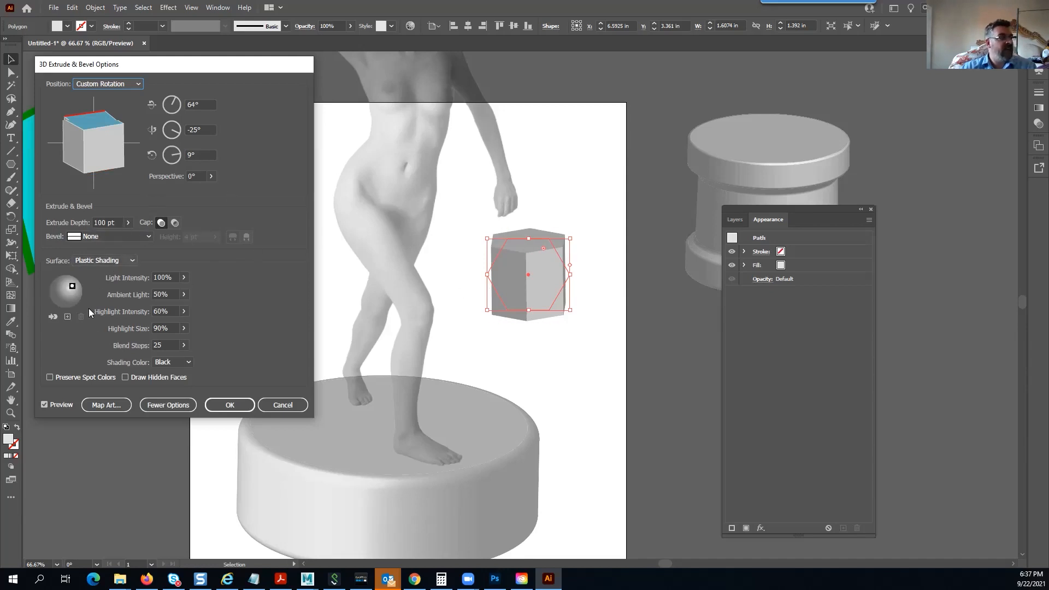
pyautogui.click(58, 282)
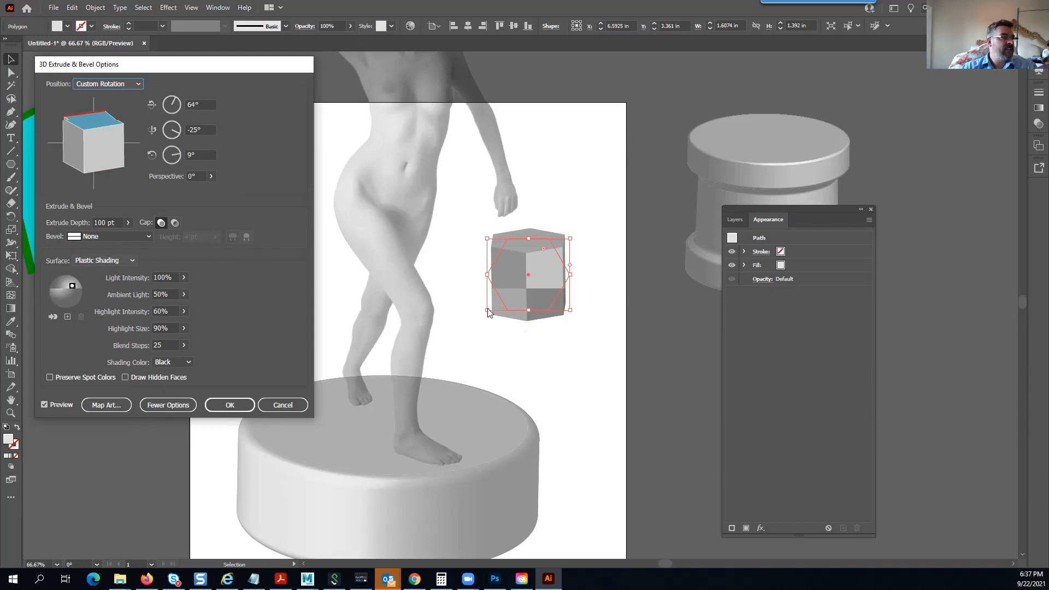
pyautogui.press('Return')
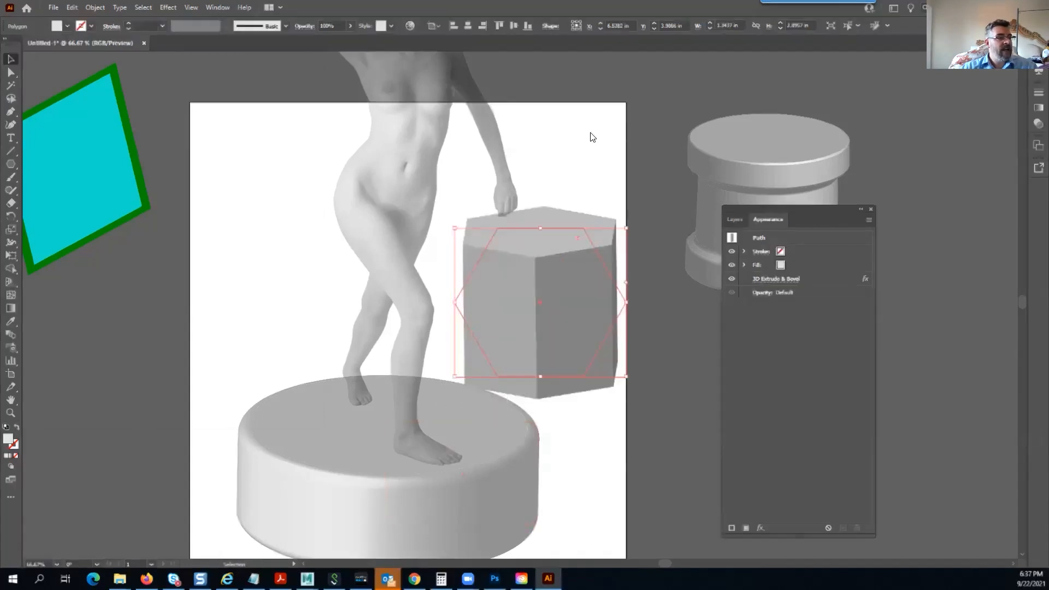
# Try rounding all corners of the extruded hexagon by about 0.1 in with live corners, and undo the rounding
pyautogui.click(591, 131)
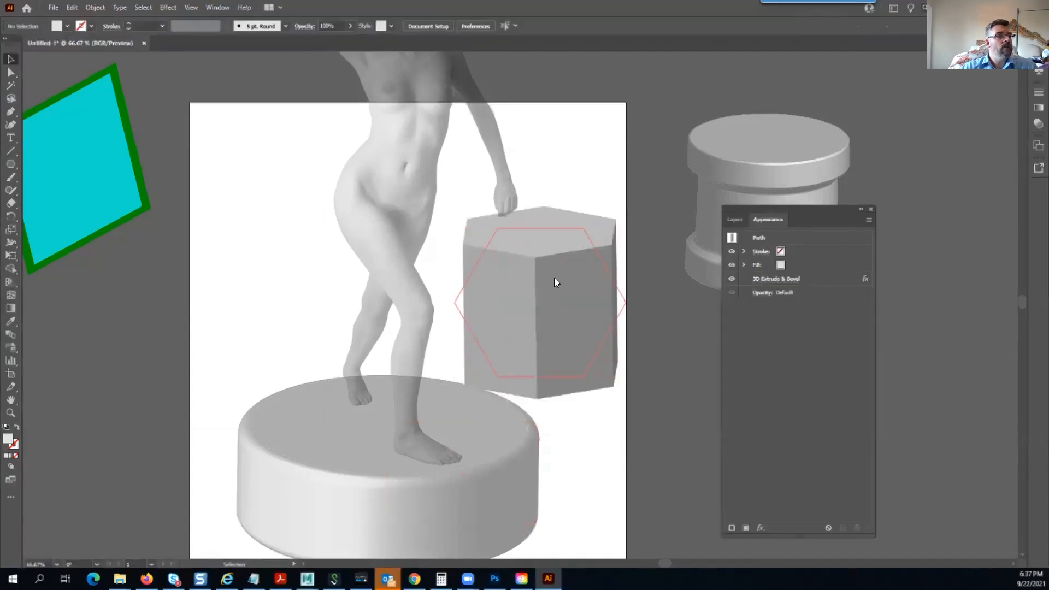
pyautogui.click(530, 245)
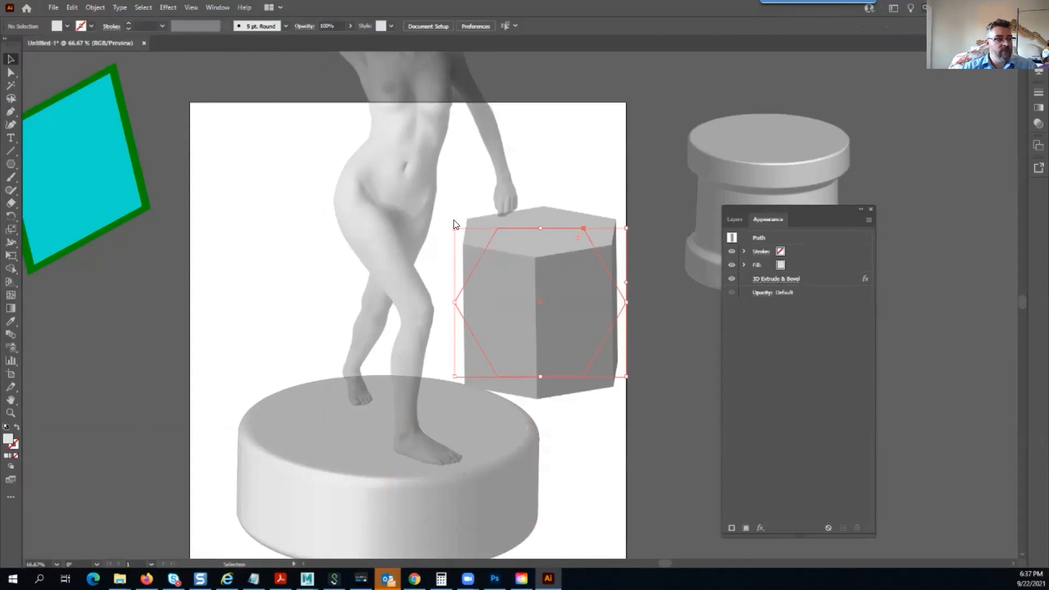
pyautogui.click(14, 73)
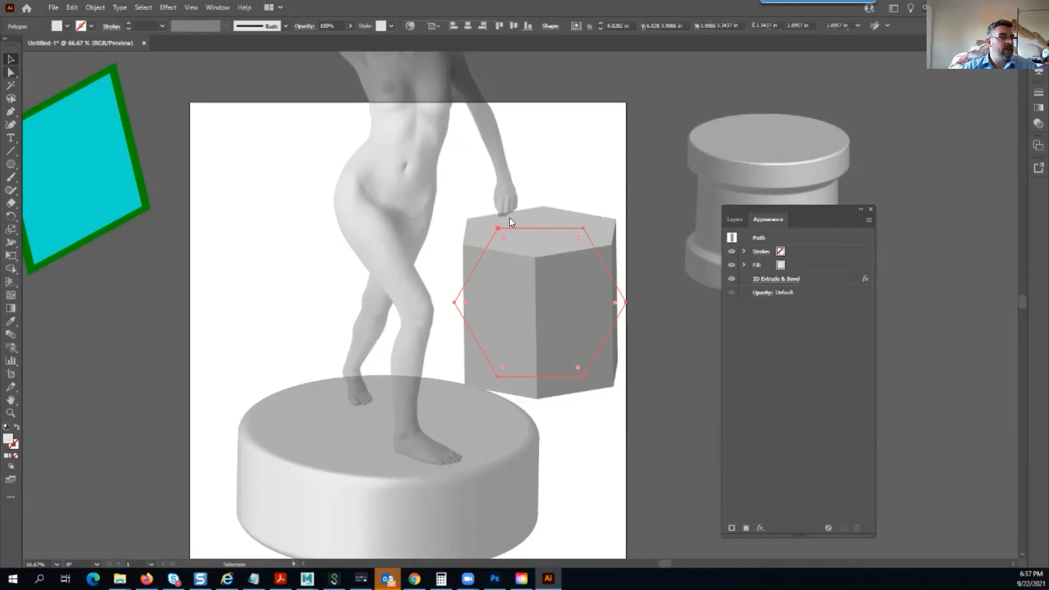
pyautogui.moveTo(500, 233)
pyautogui.mouseDown()
pyautogui.moveTo(503, 243)
pyautogui.moveTo(498, 233)
pyautogui.mouseUp()
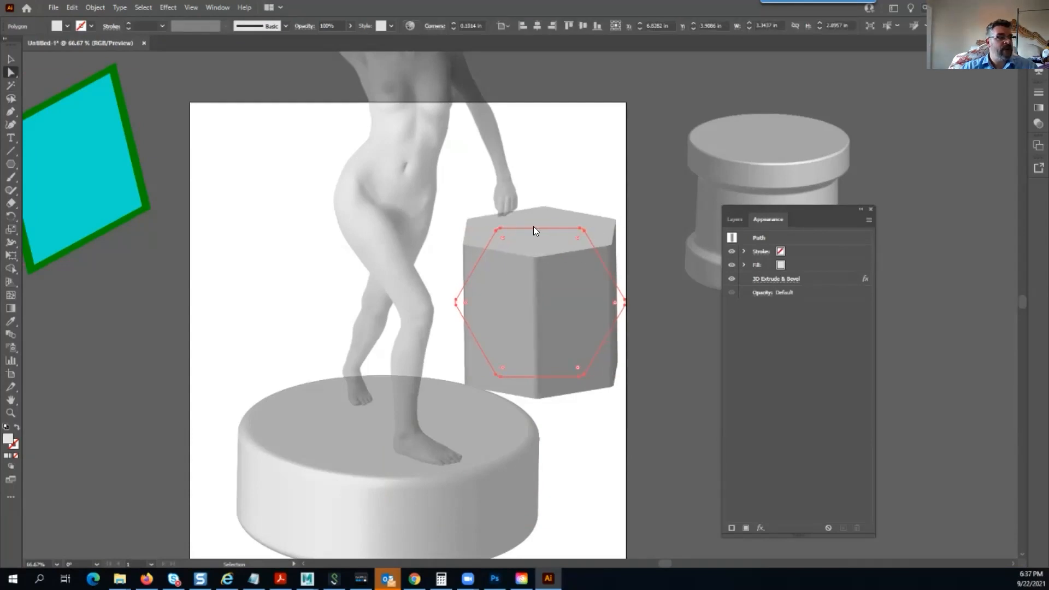
pyautogui.hotkey('ctrl', 'z')
pyautogui.hotkey('ctrl', 'z')
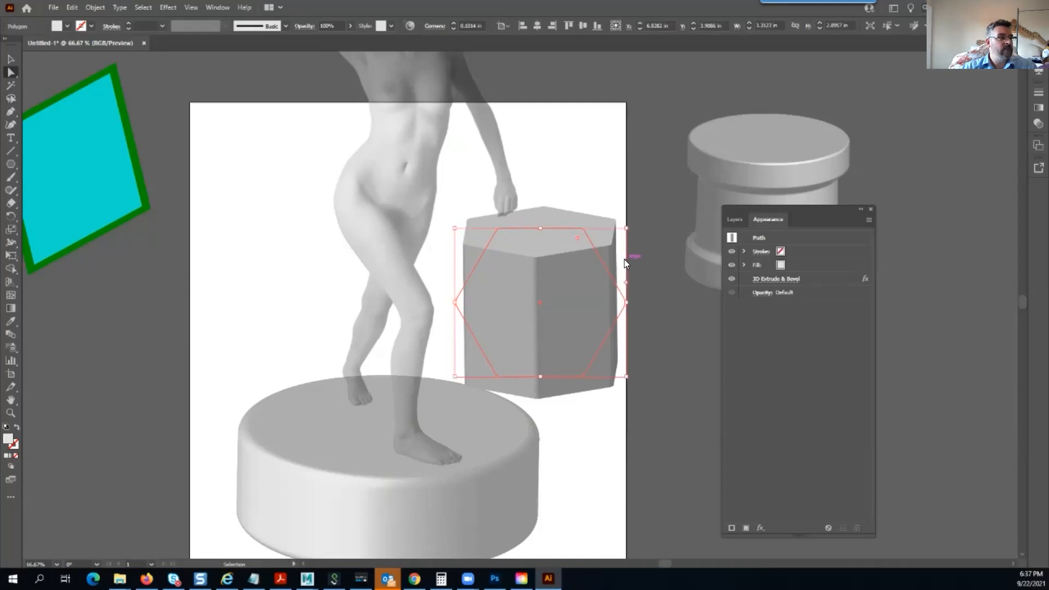
# Round only the hexagon's left, upper-right and lower-right corners by about 0.52 in with live corners
pyautogui.click(600, 405)
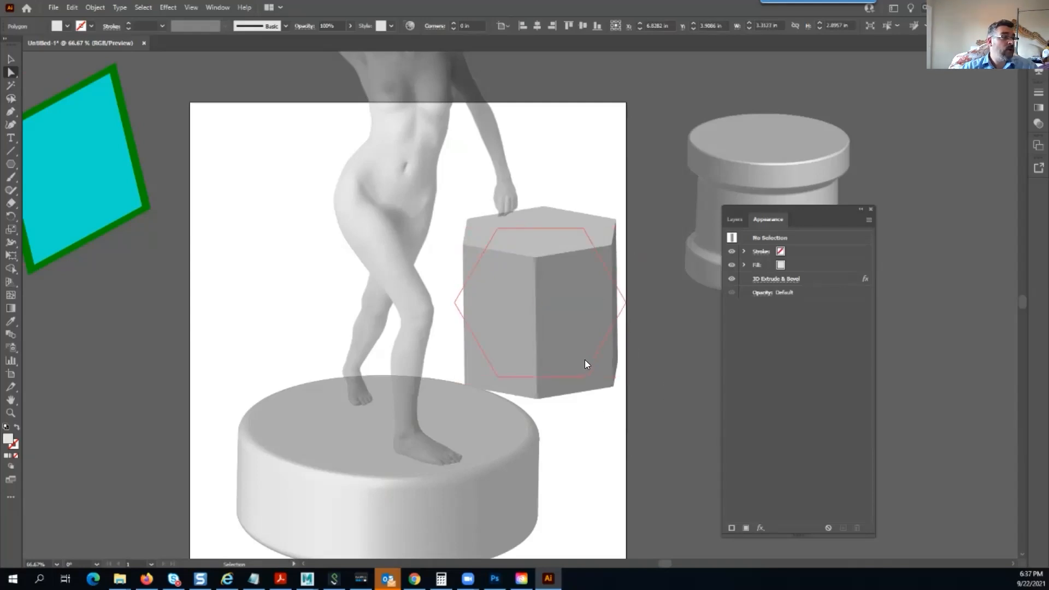
pyautogui.click(584, 377)
pyautogui.moveTo(620, 446); pyautogui.dragTo(563, 361)
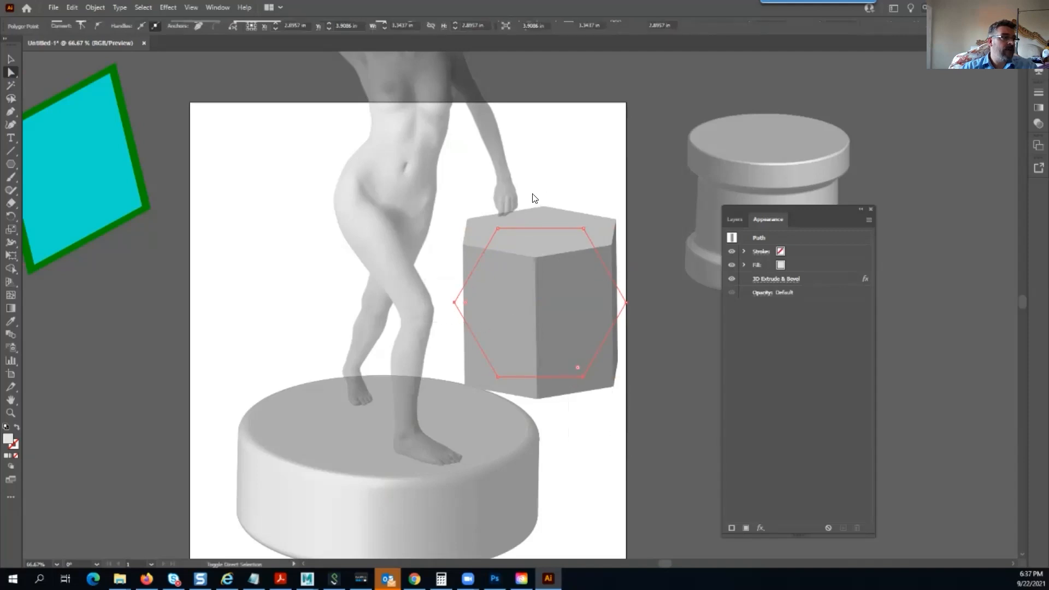
pyautogui.moveTo(587, 253); pyautogui.dragTo(551, 217)
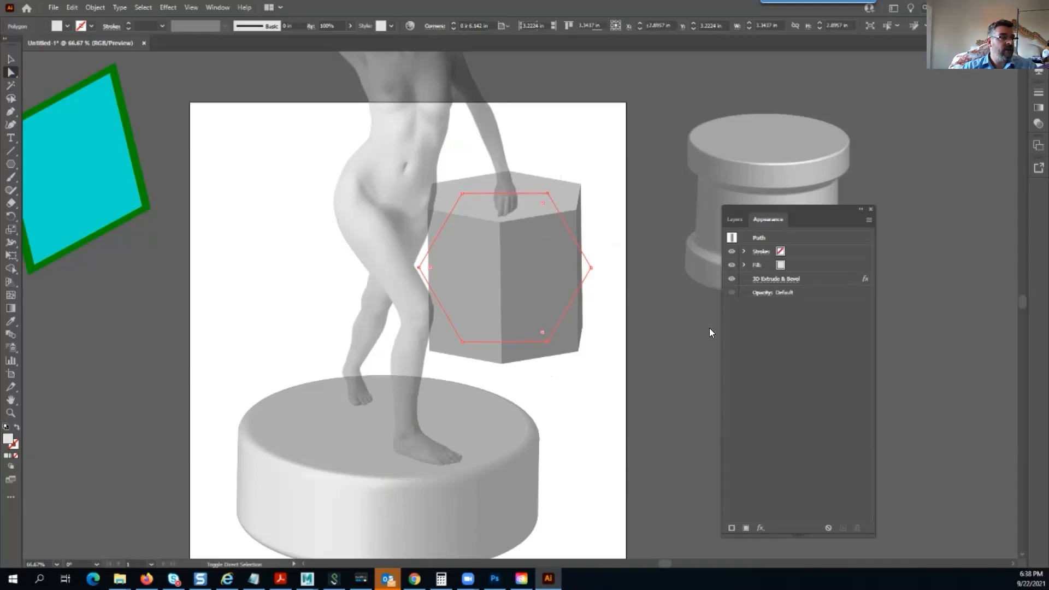
pyautogui.moveTo(542, 330); pyautogui.dragTo(529, 315)
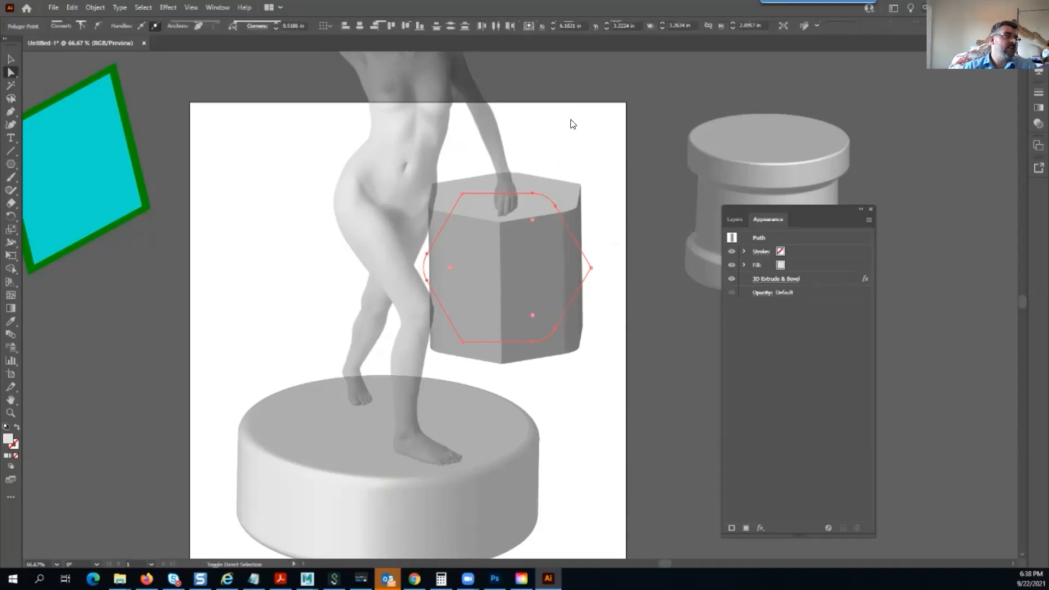
# Move the partly rounded hexagonal pedestal under the statue's lowered hand, overlapping the artboard's right edge
pyautogui.click(574, 179)
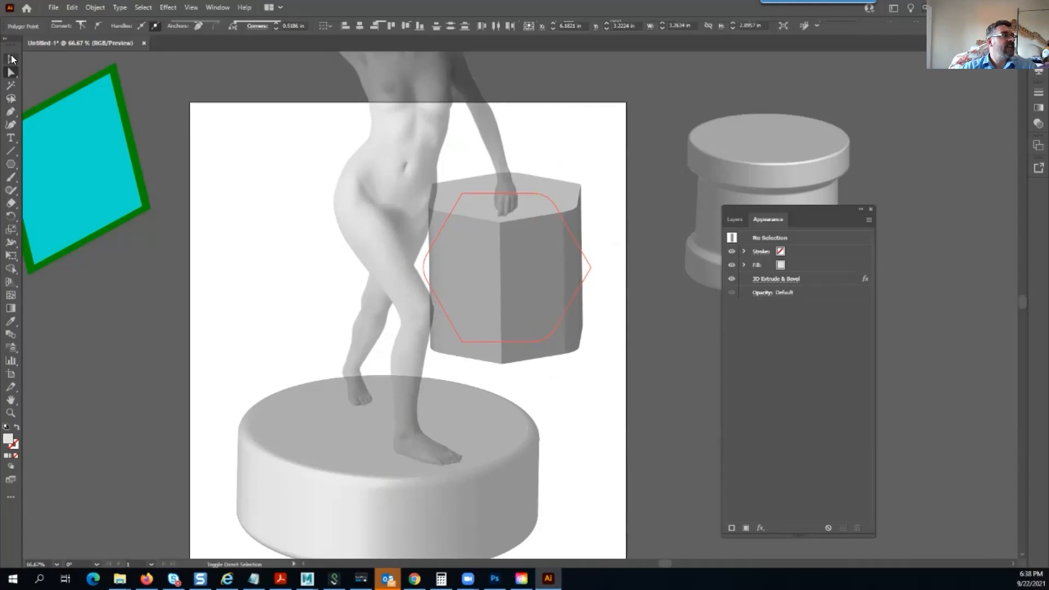
pyautogui.moveTo(548, 233); pyautogui.dragTo(563, 285)
pyautogui.scroll(-3, 590, 221)
pyautogui.moveTo(590, 221); pyautogui.dragTo(517, 293)
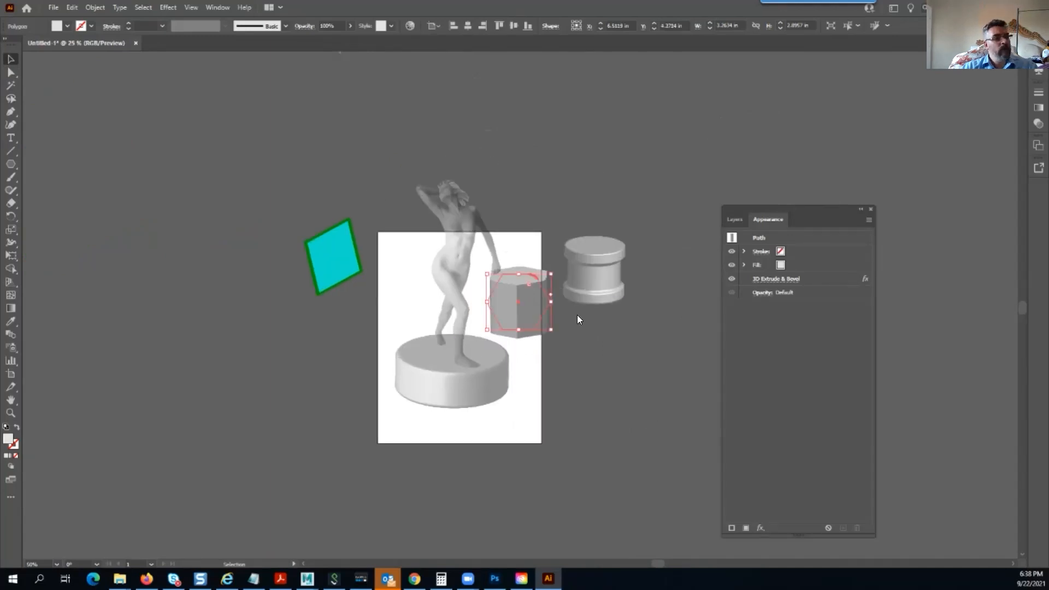
pyautogui.scroll(3, 597, 281)
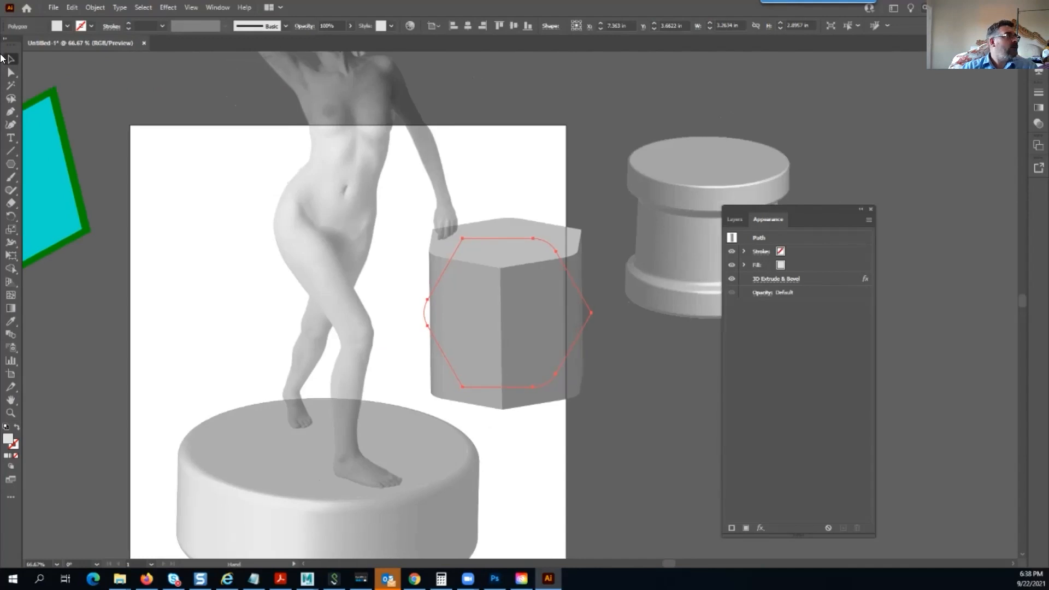
# Save the document as Statue_Ped.ai
pyautogui.click(55, 7)
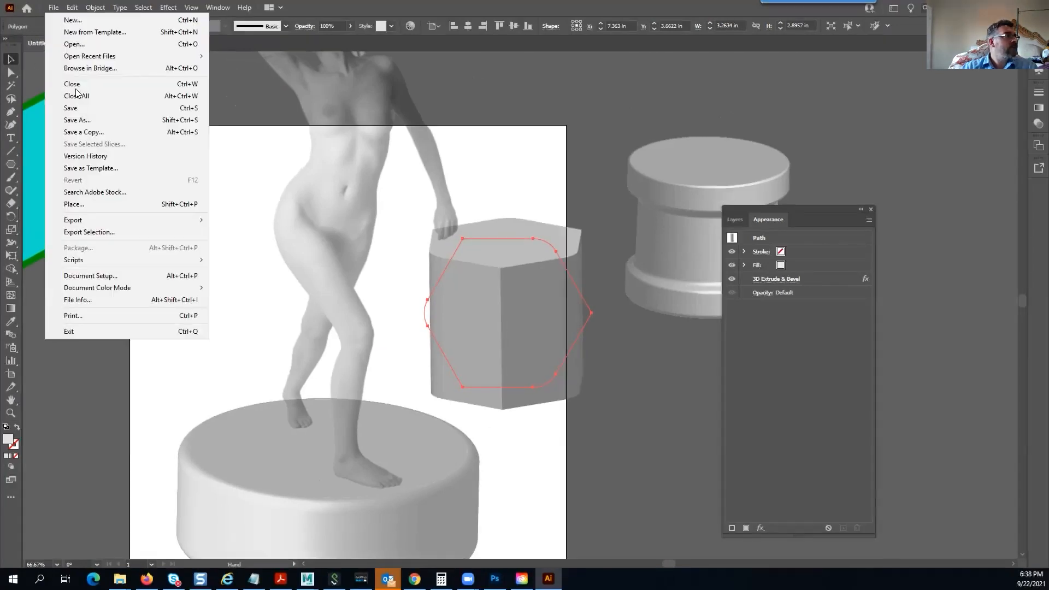
pyautogui.click(96, 122)
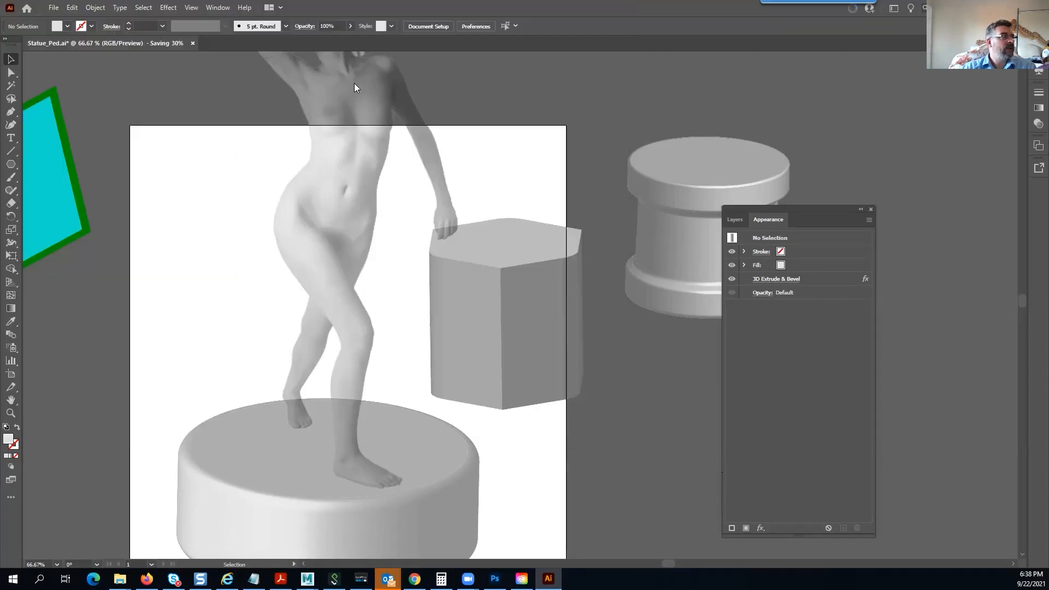
pyautogui.scroll(-2, 577, 249)
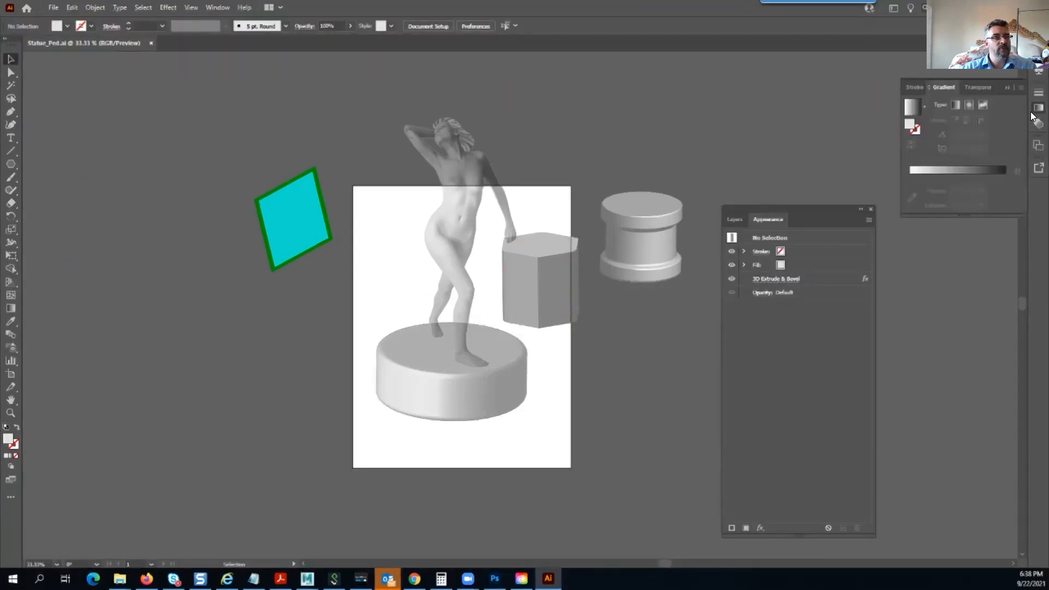
# Embed the linked statue reference image on the ref layer into the document
pyautogui.click(734, 219)
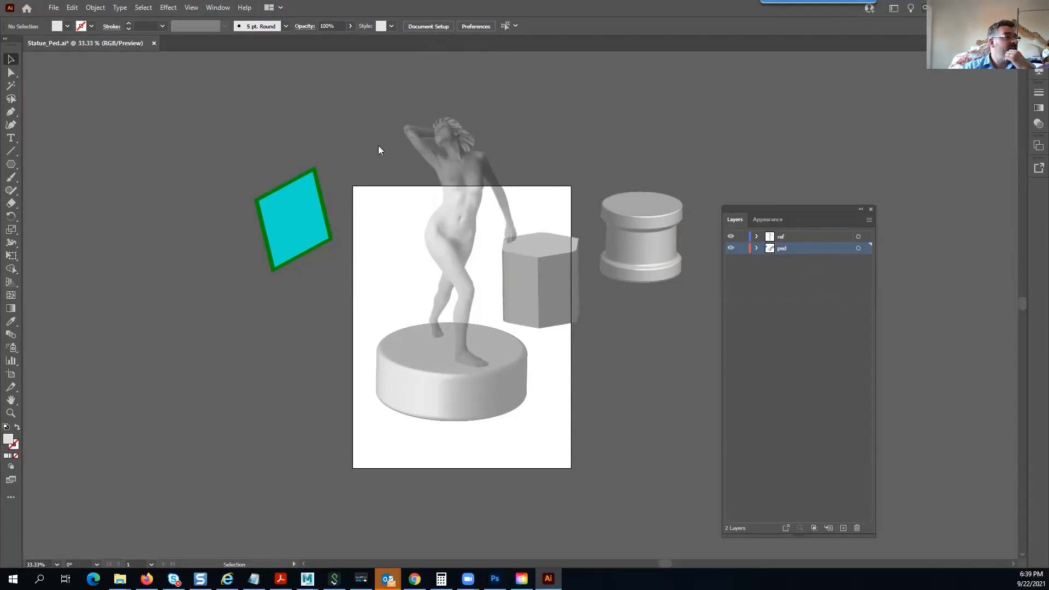
pyautogui.click(866, 237)
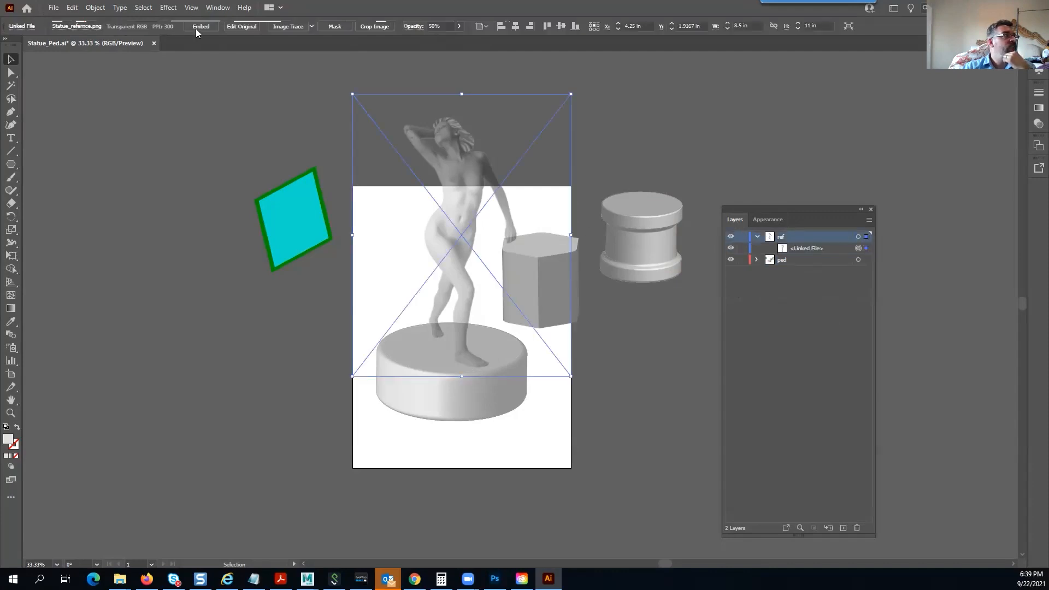
pyautogui.click(301, 132)
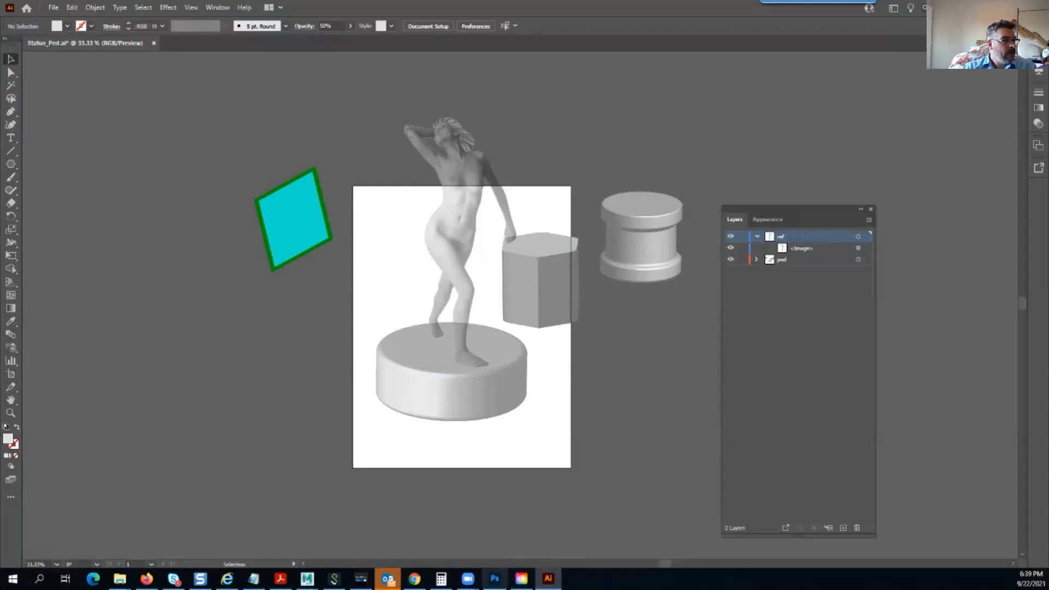
# Switch to the statue document in Photoshop and add a layer named Ped_Texture1 at the top of the Texture group
pyautogui.click(494, 578)
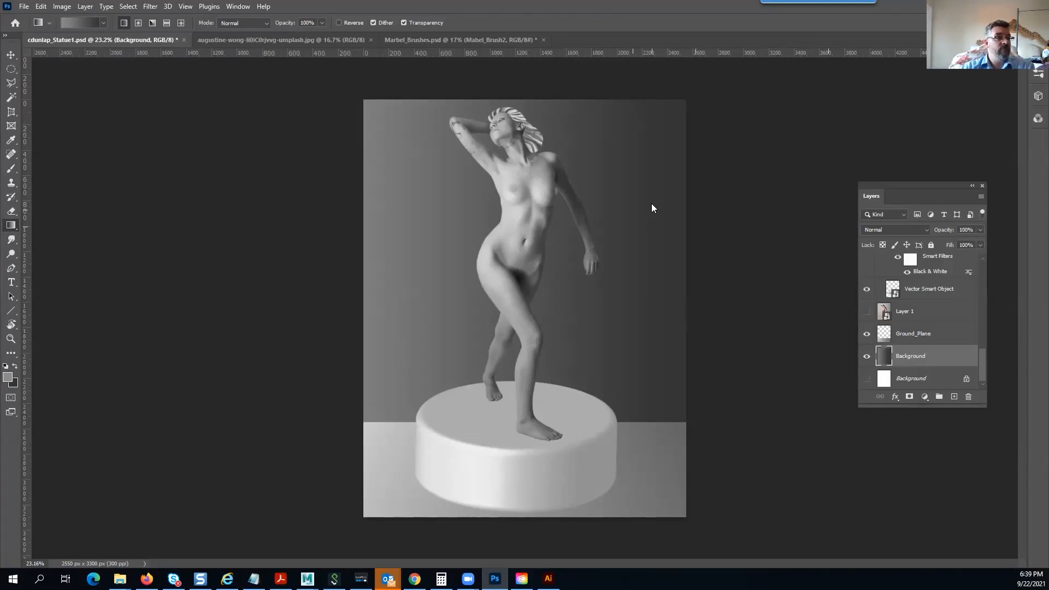
pyautogui.scroll(5, 977, 347)
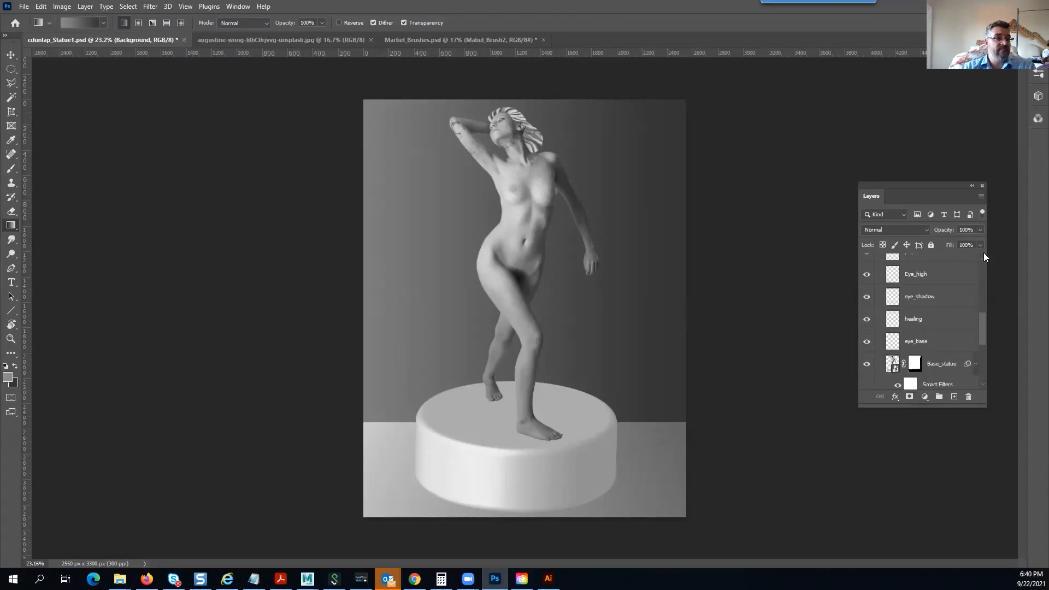
pyautogui.scroll(5, 954, 283)
pyautogui.click(954, 276)
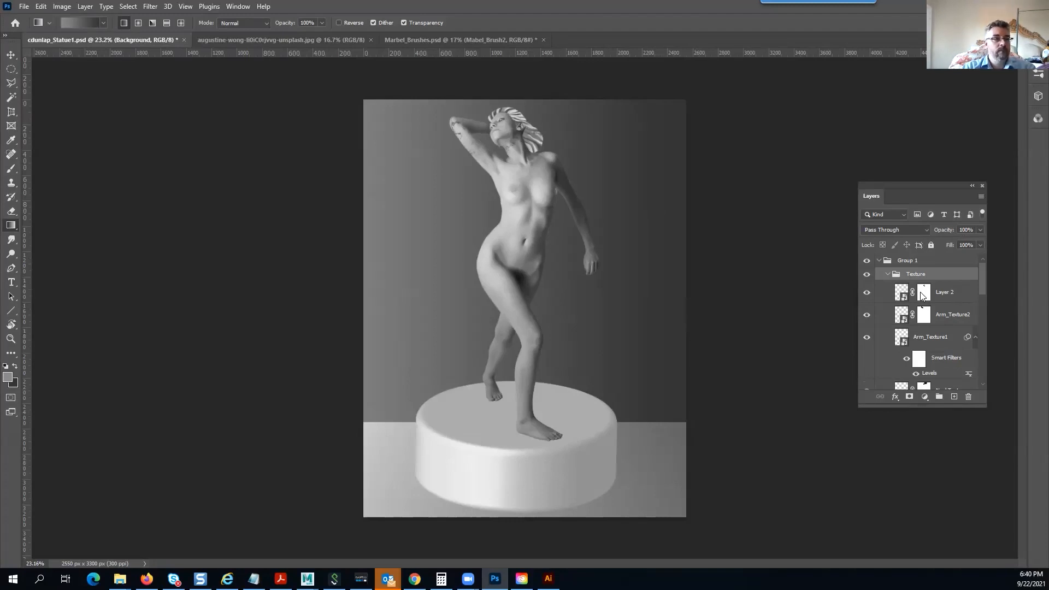
pyautogui.press('Return')
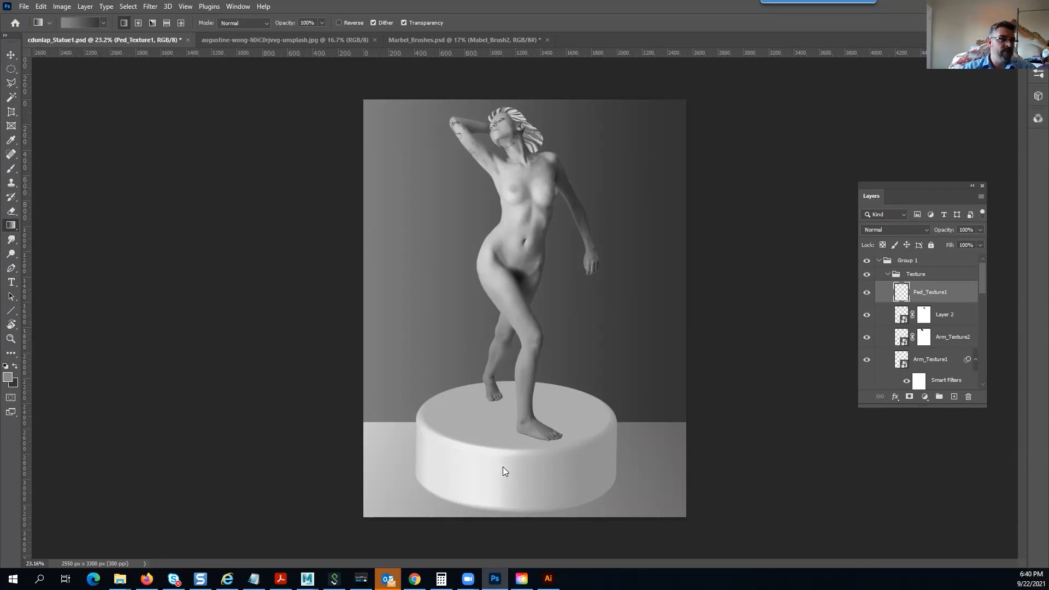
# Try stamping the marble vein brush in grey over the pedestal on Ped_Texture1, and undo the stamp
pyautogui.scroll(3, 514, 461)
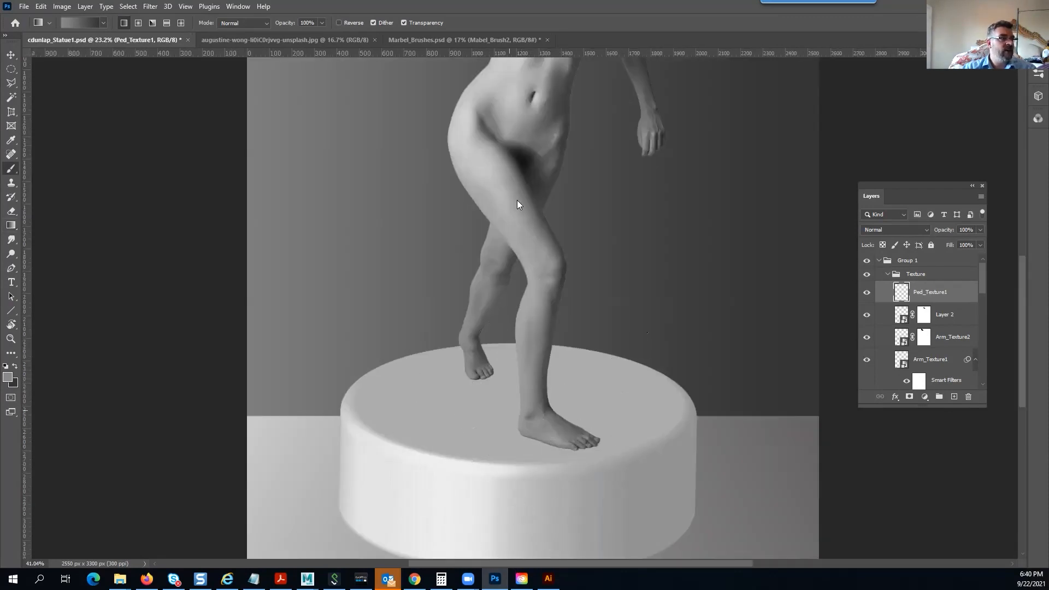
pyautogui.moveTo(510, 410); pyautogui.dragTo(535, 253)
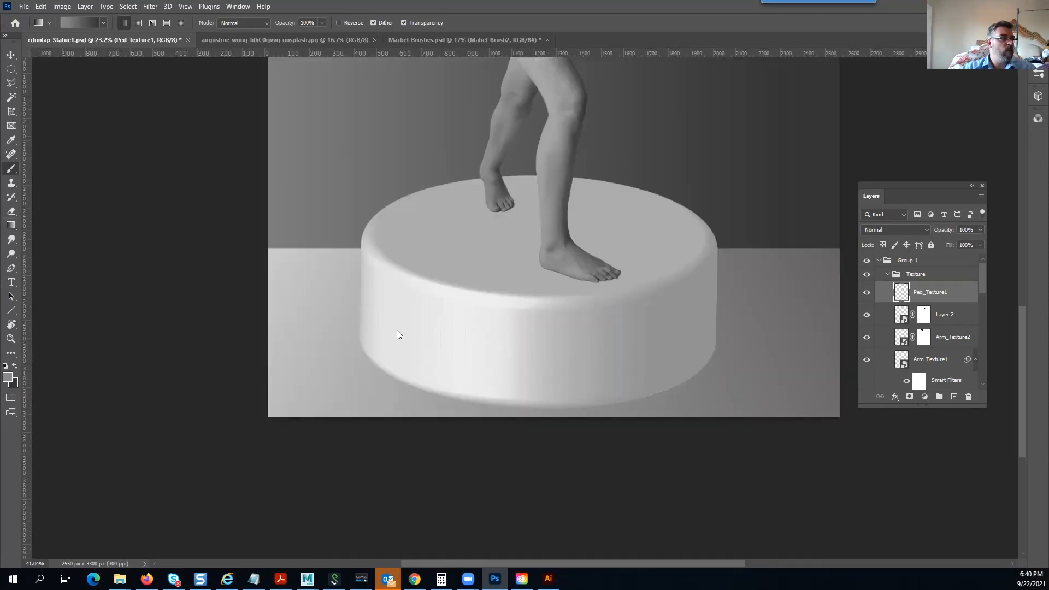
pyautogui.click(554, 253)
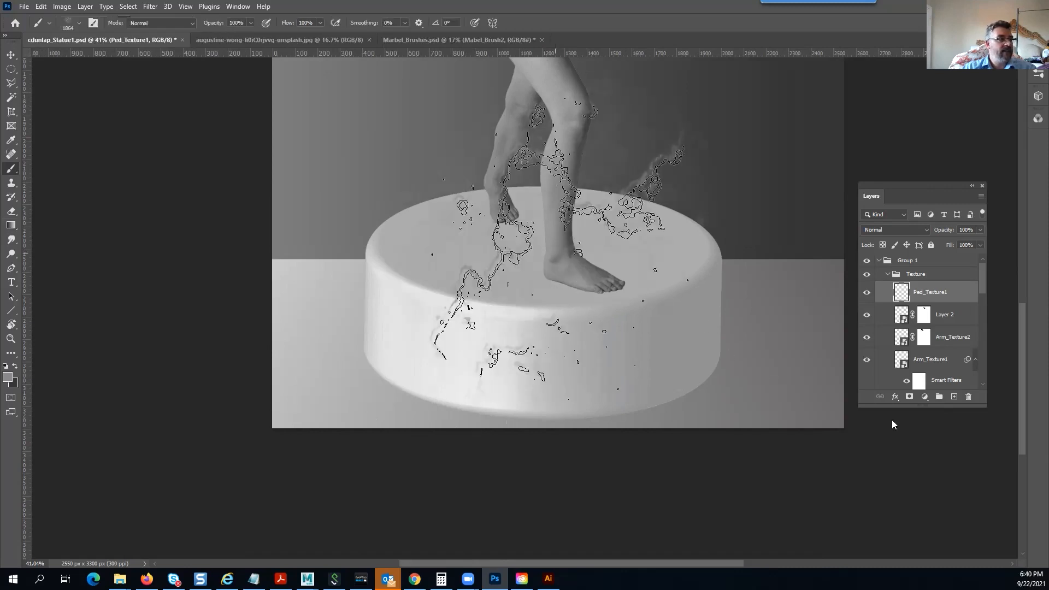
pyautogui.hotkey('ctrl', 'z')
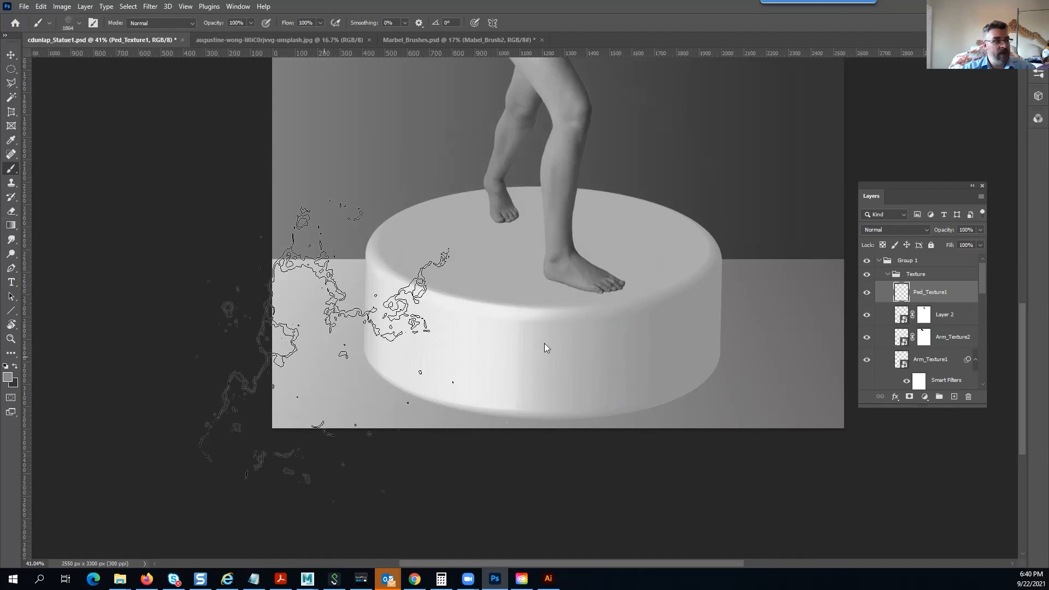
# Stamp black marble veins over the pedestal on Ped_Texture1, spread their lower edge in perspective, and shift them down over the pedestal top
pyautogui.click(554, 248)
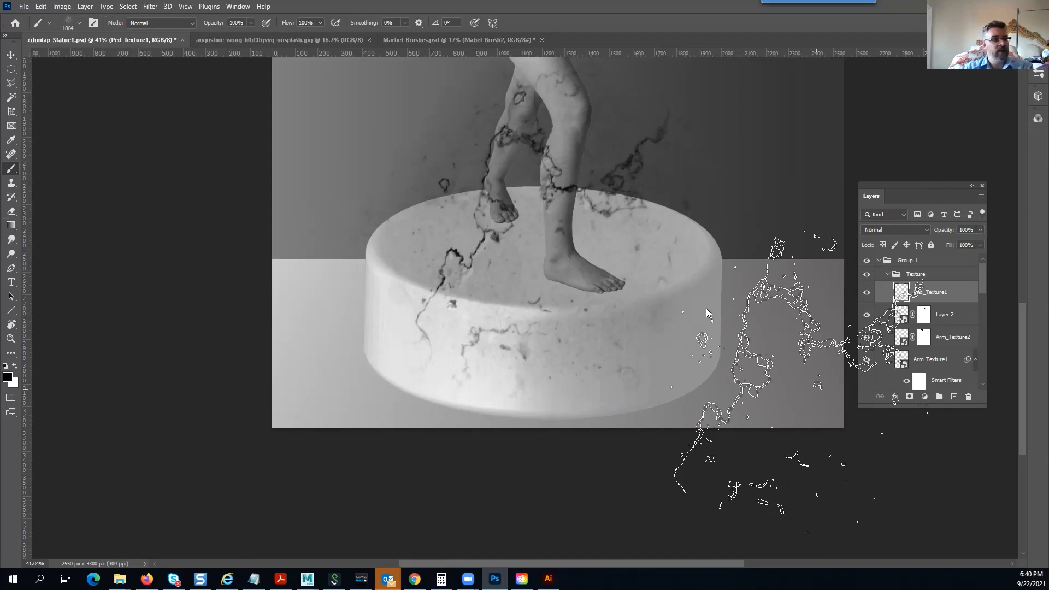
pyautogui.hotkey('ctrl', 't')
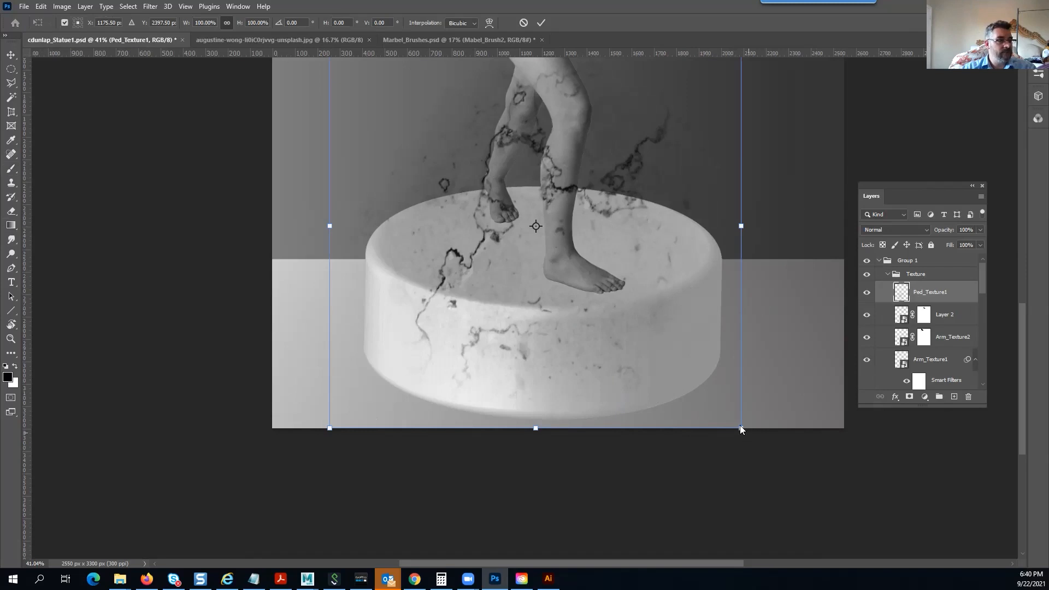
pyautogui.moveTo(741, 430); pyautogui.dragTo(781, 328)
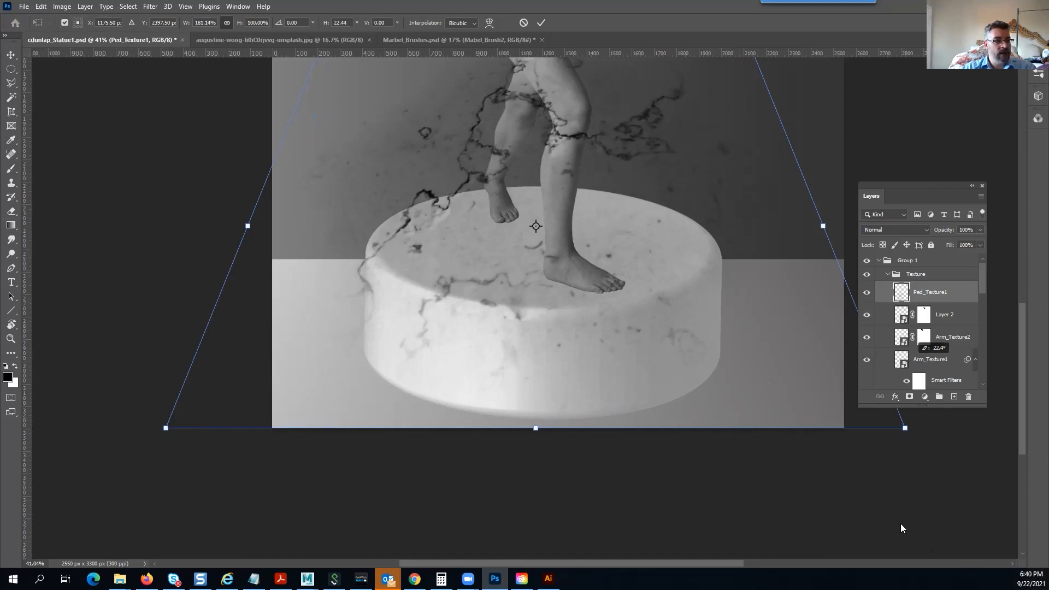
pyautogui.moveTo(906, 515); pyautogui.dragTo(1028, 474)
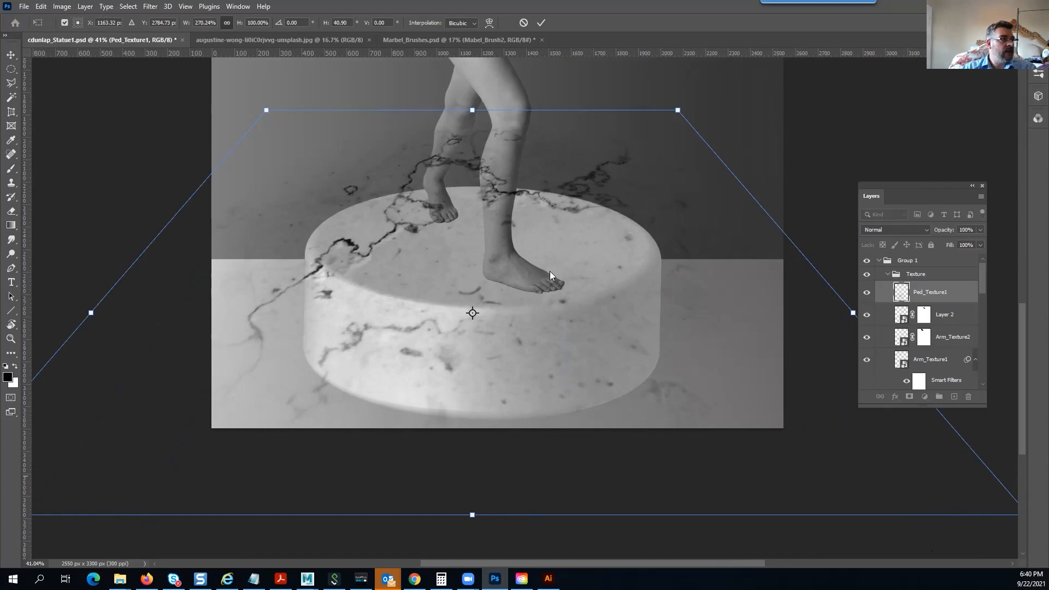
pyautogui.moveTo(478, 284); pyautogui.dragTo(473, 328)
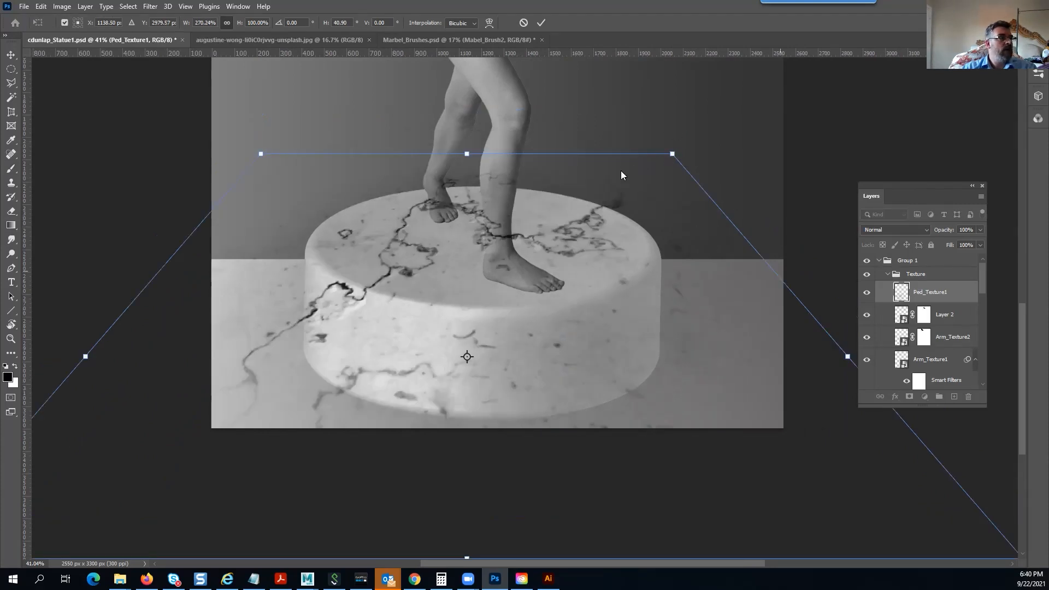
# Widen the lower edge of the vein texture further in perspective, reposition it over the pedestal's top surface, and apply the transform
pyautogui.scroll(-2, 692, 311)
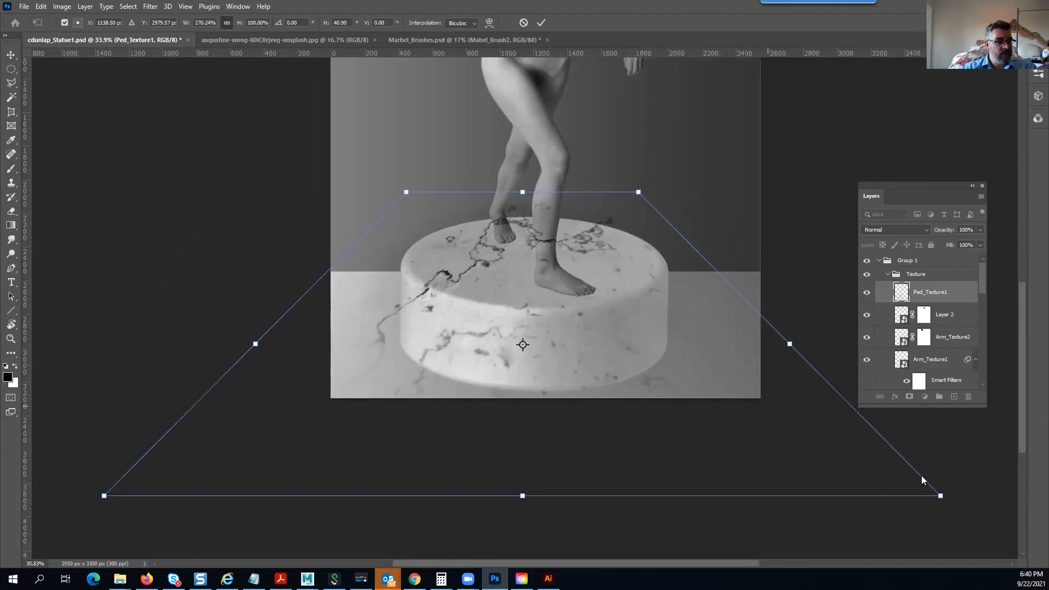
pyautogui.scroll(-1, 940, 470)
pyautogui.moveTo(921, 482); pyautogui.dragTo(983, 458)
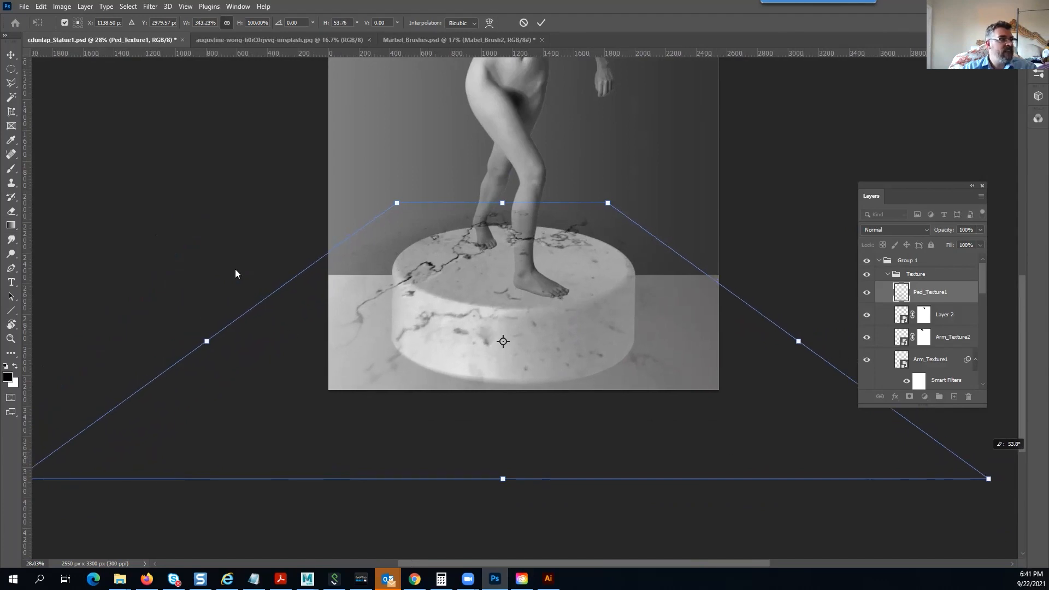
pyautogui.moveTo(512, 263)
pyautogui.mouseDown()
pyautogui.moveTo(493, 266)
pyautogui.moveTo(549, 257)
pyautogui.moveTo(526, 262)
pyautogui.mouseUp()
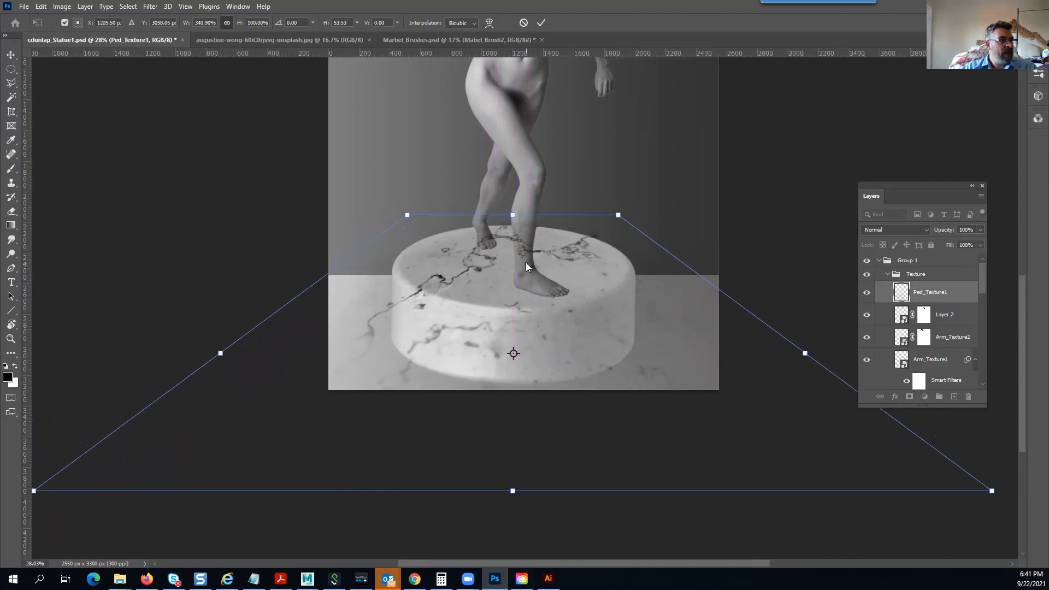
pyautogui.press('Return')
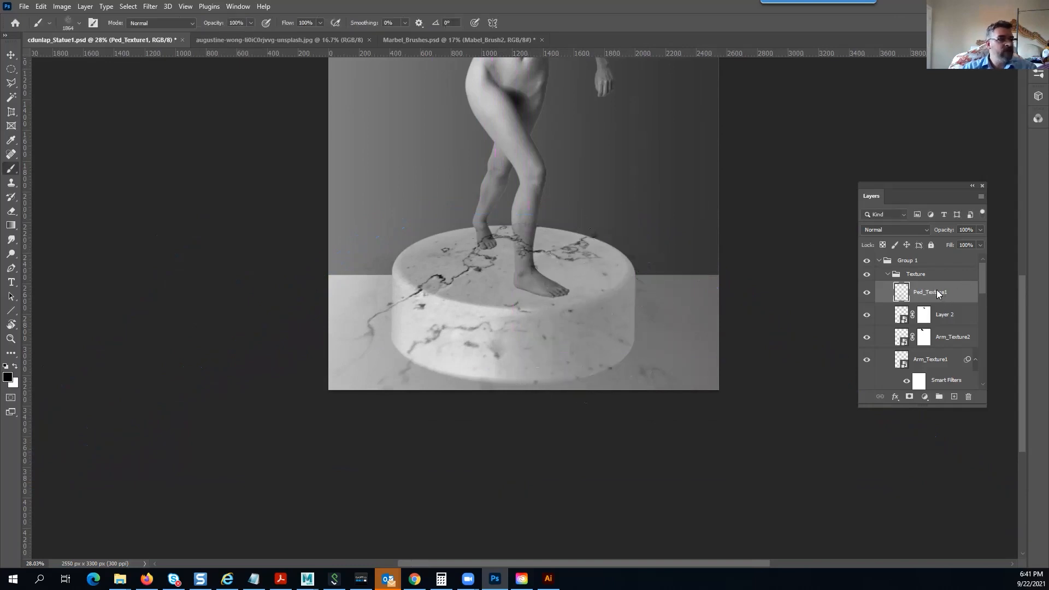
# Move Ped_Texture1 directly above the pedestal's layer and rename the pedestal layer as Ped
pyautogui.moveTo(938, 294); pyautogui.dragTo(921, 278)
pyautogui.doubleClick(913, 290)
pyautogui.write('Ped')
pyautogui.press('Return')
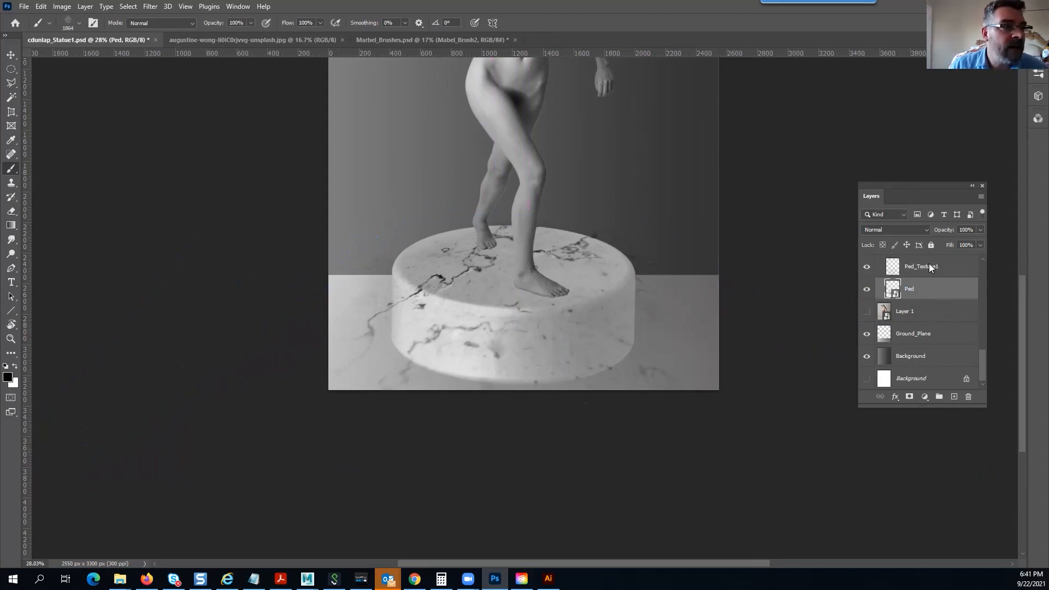
# Load the Ped layer's outline as a selection, invert it, and delete the Ped_Texture1 veins outside the pedestal
pyautogui.click(931, 267)
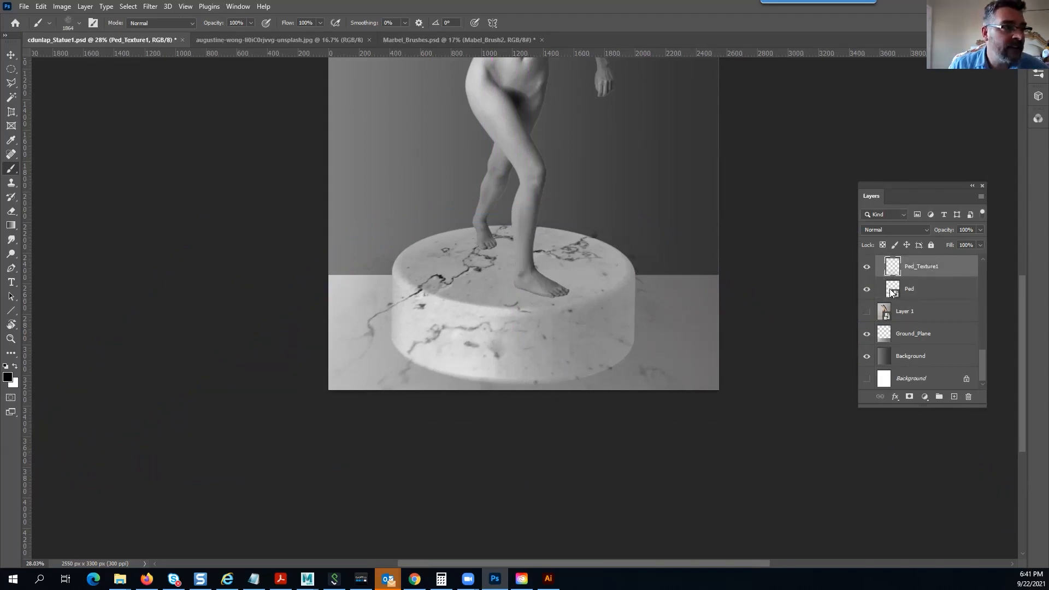
pyautogui.keyDown('ctrl'); pyautogui.click(892, 290); pyautogui.keyUp('ctrl')
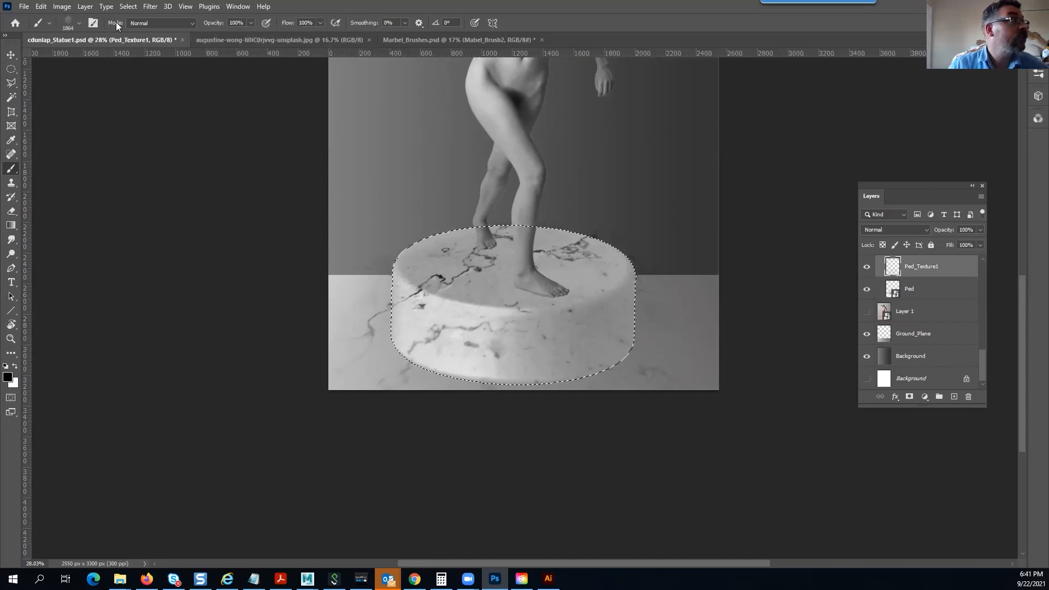
pyautogui.click(128, 6)
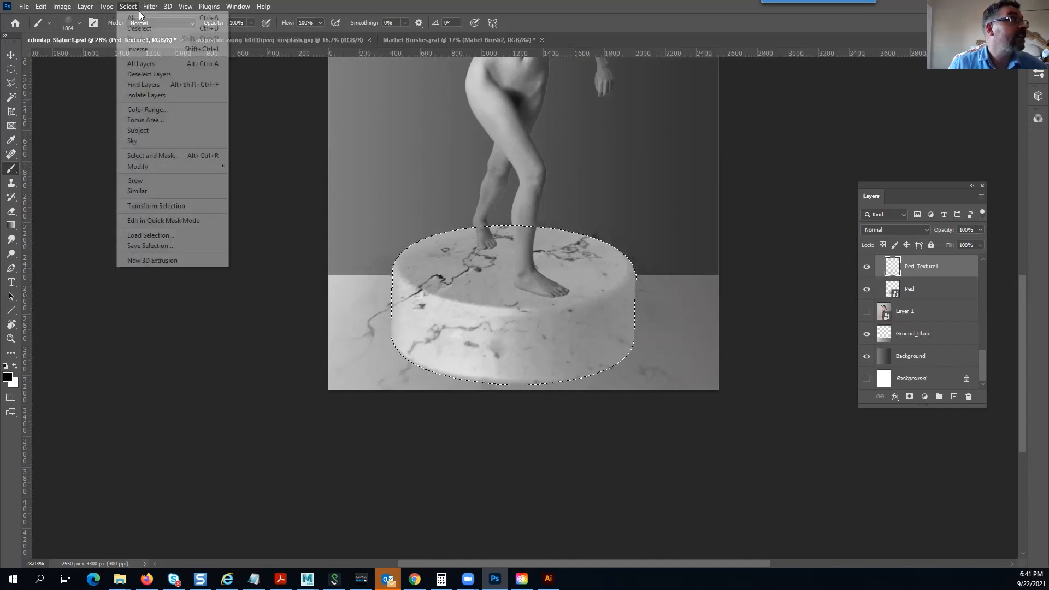
pyautogui.click(134, 49)
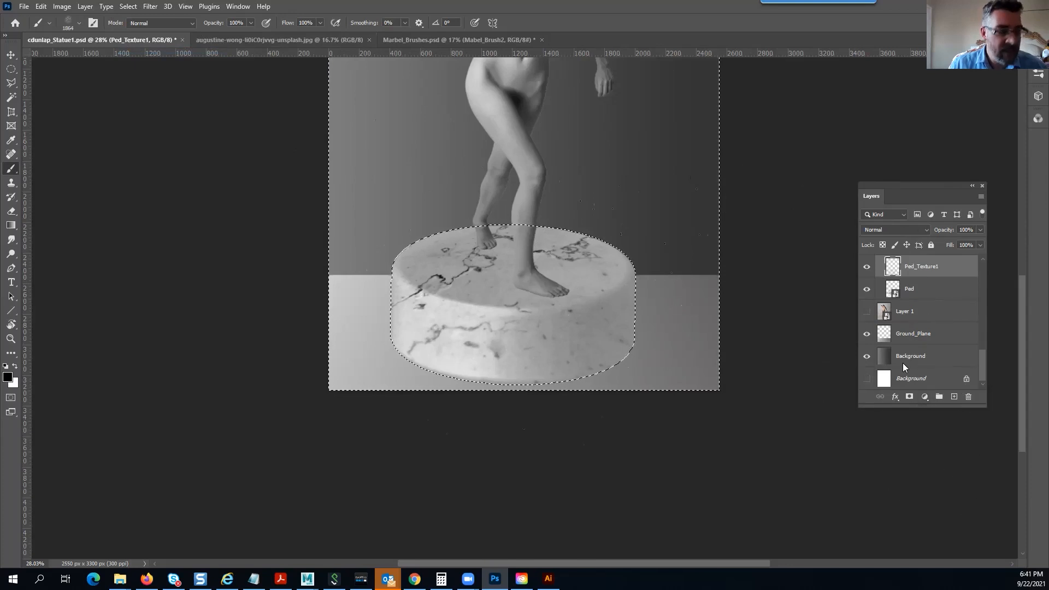
# Add a layer mask to Ped_Texture1, paint out the veins on the pedestal's side with a soft round black brush, and reduce the brush to 400 px
pyautogui.click(909, 396)
pyautogui.rightClick(626, 260)
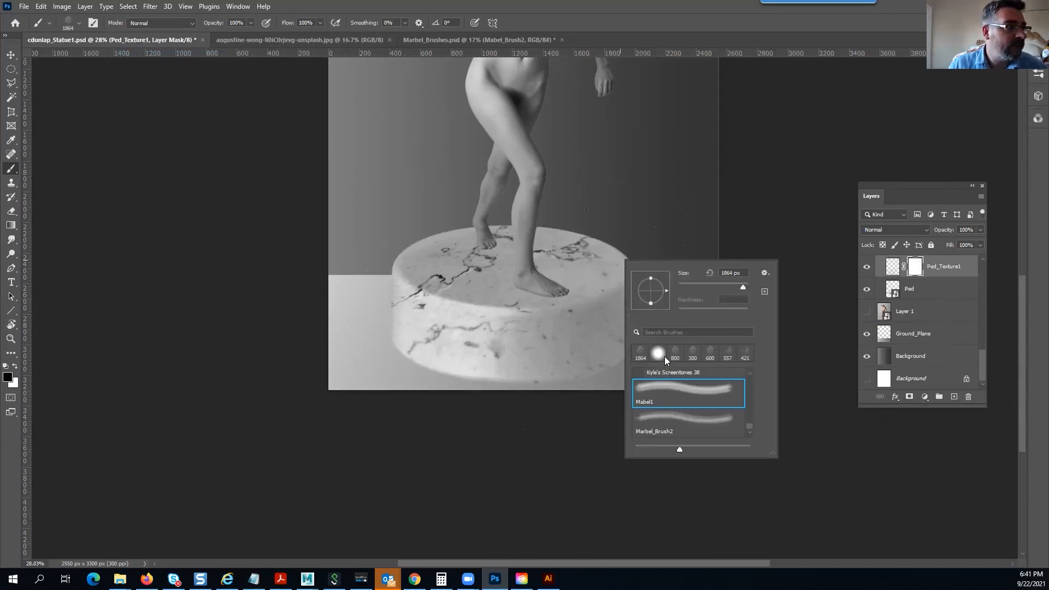
pyautogui.click(660, 353)
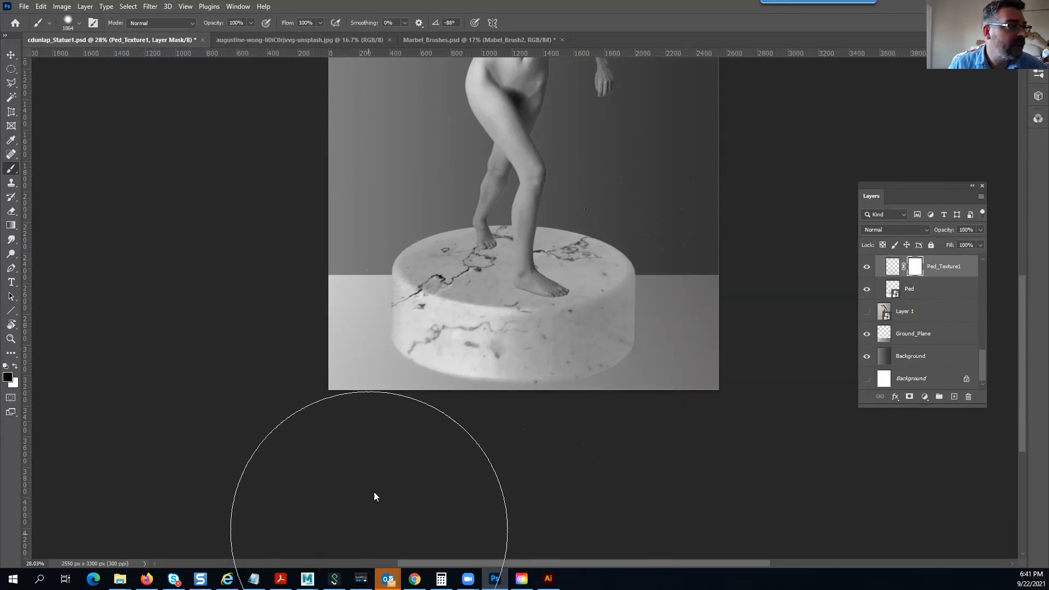
pyautogui.moveTo(349, 419)
pyautogui.mouseDown()
pyautogui.moveTo(453, 468)
pyautogui.moveTo(570, 489)
pyautogui.moveTo(636, 486)
pyautogui.mouseUp()
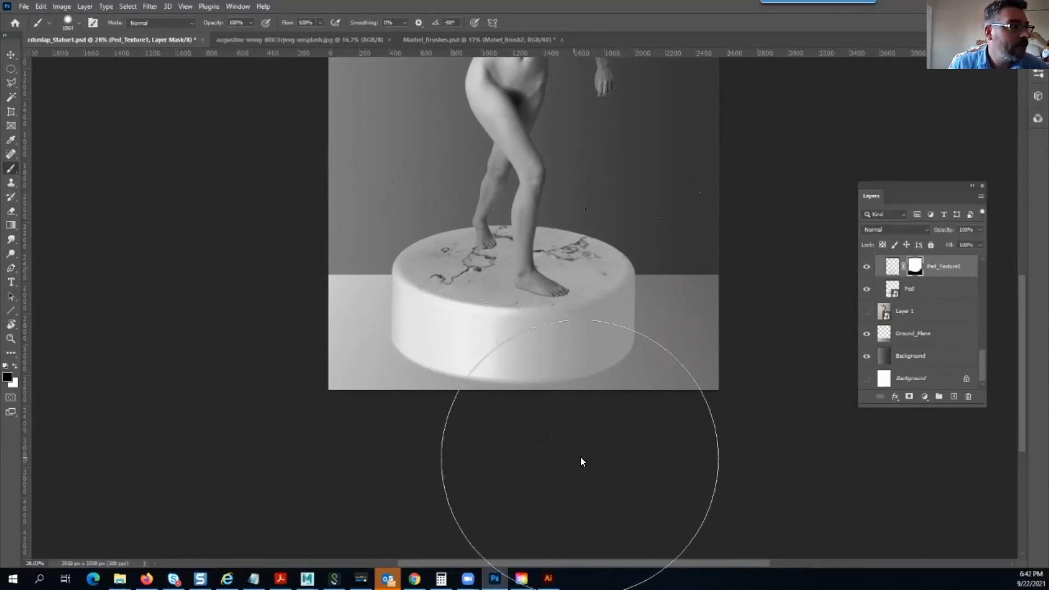
pyautogui.press('[')
pyautogui.press('[')
pyautogui.press('[')
pyautogui.press('[')
pyautogui.press('[')
pyautogui.press('[')
pyautogui.press('[')
pyautogui.press('[')
pyautogui.press('[')
pyautogui.press('[')
pyautogui.press('[')
pyautogui.press('[')
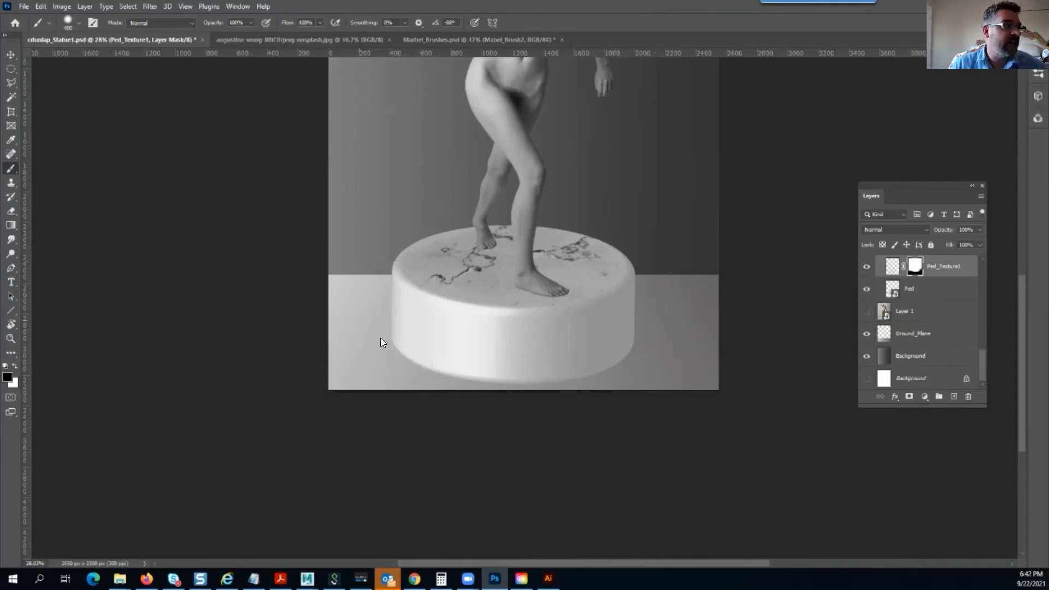
# Add a new layer above Ped_Texture1 and name it Ped_Texture2
pyautogui.click(954, 397)
pyautogui.doubleClick(919, 267)
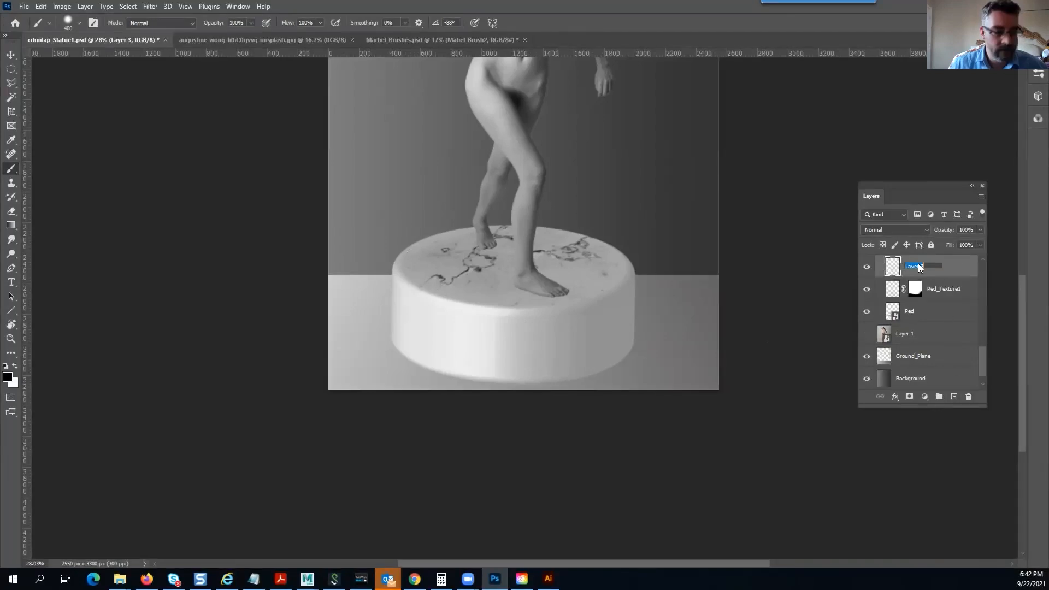
pyautogui.write('Ped_Texture2')
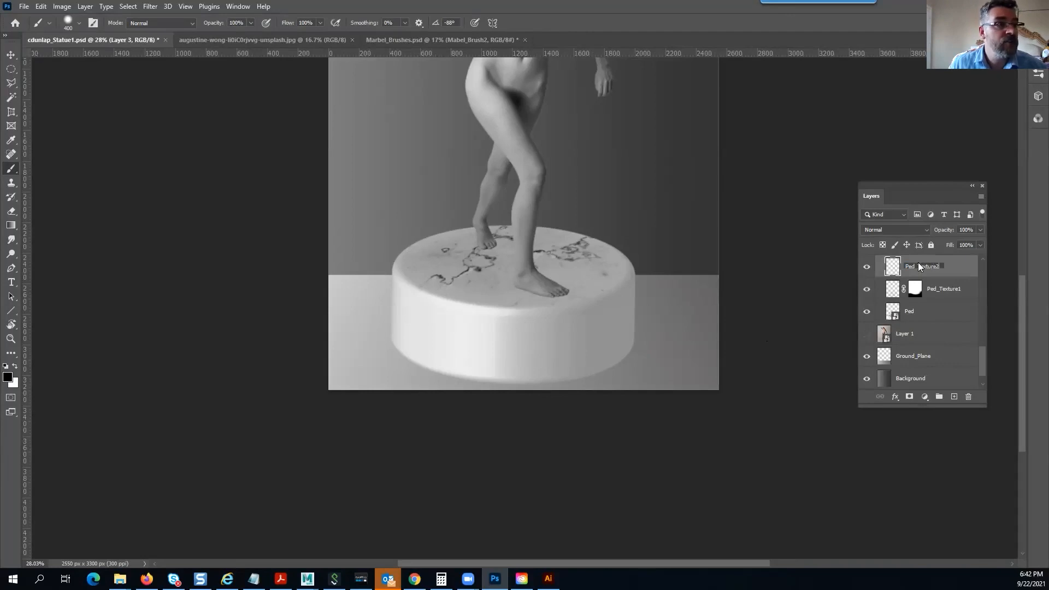
pyautogui.press('Return')
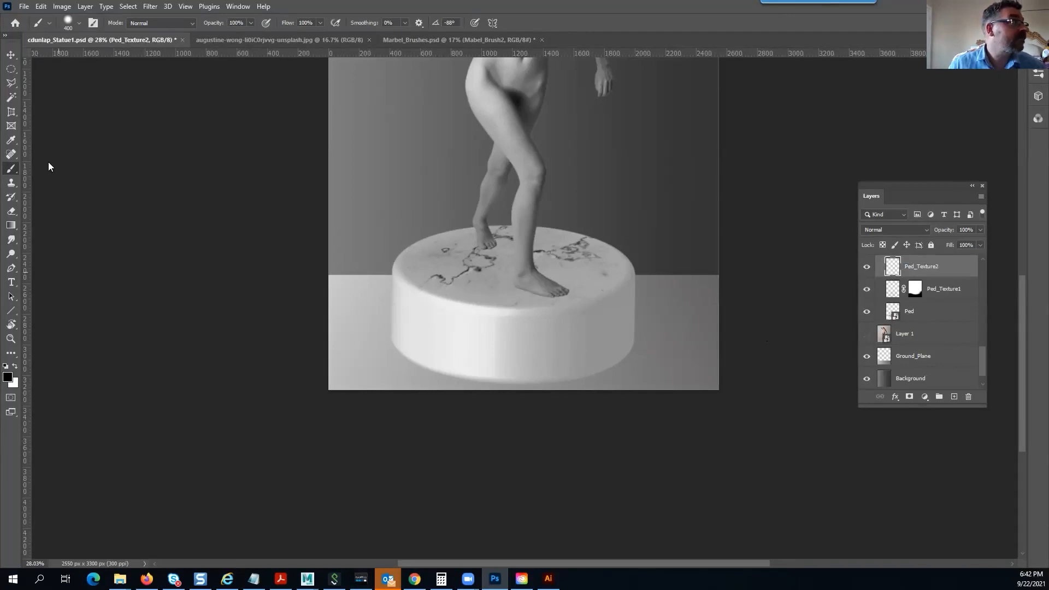
# Stamp the 1864 px Mabel1 brush in black over the left part of the pedestal's side on Ped_Texture2
pyautogui.rightClick(517, 318)
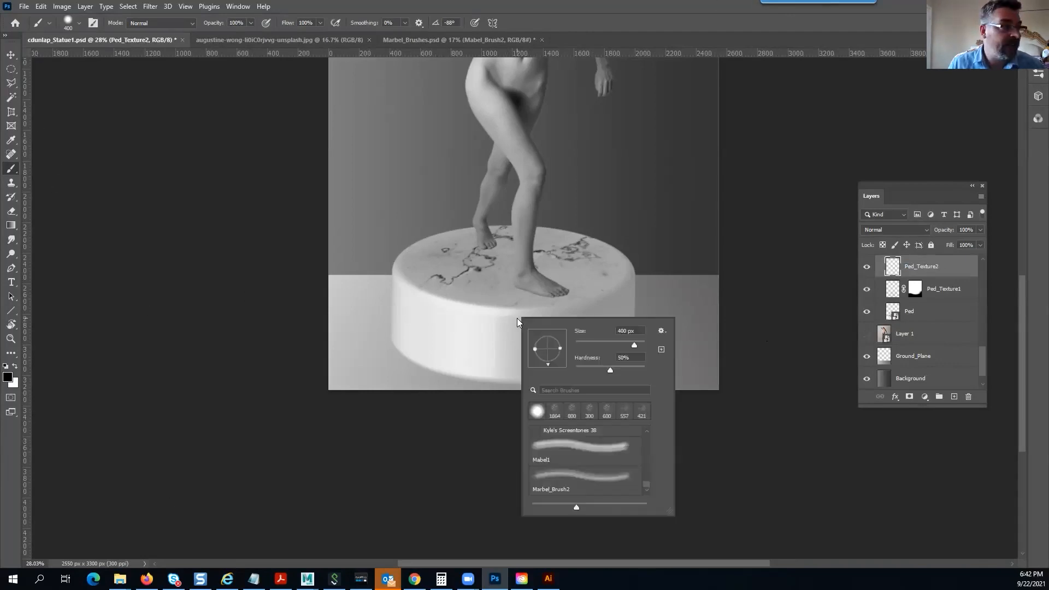
pyautogui.click(573, 483)
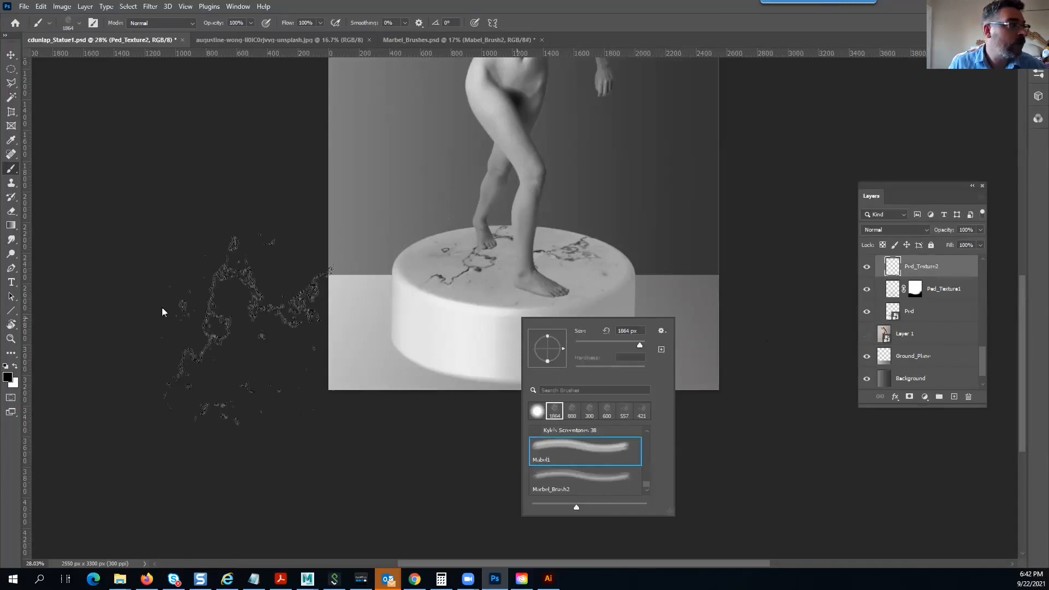
pyautogui.press('Return')
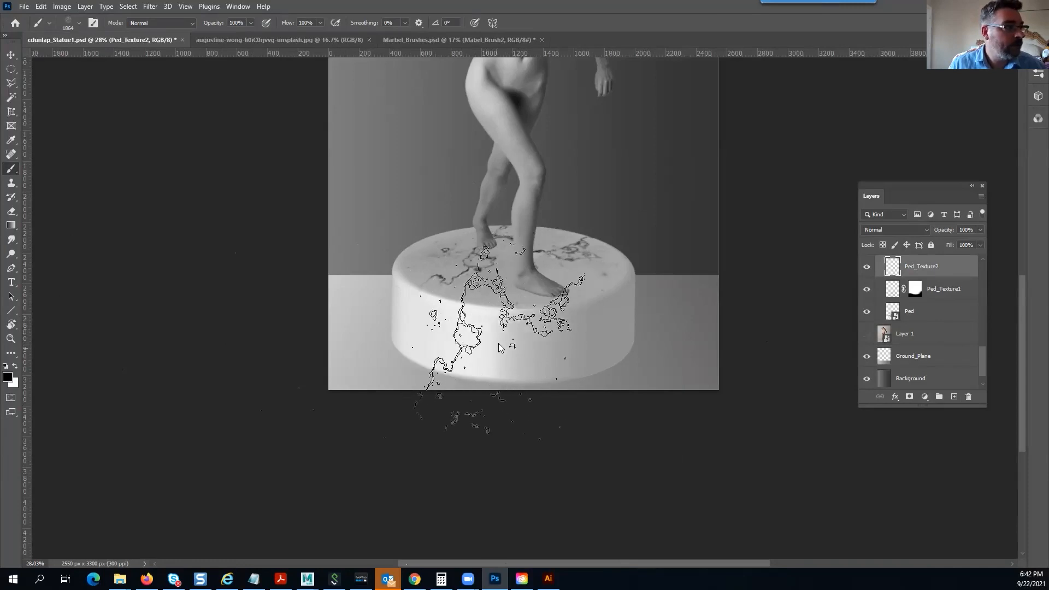
pyautogui.click(443, 342)
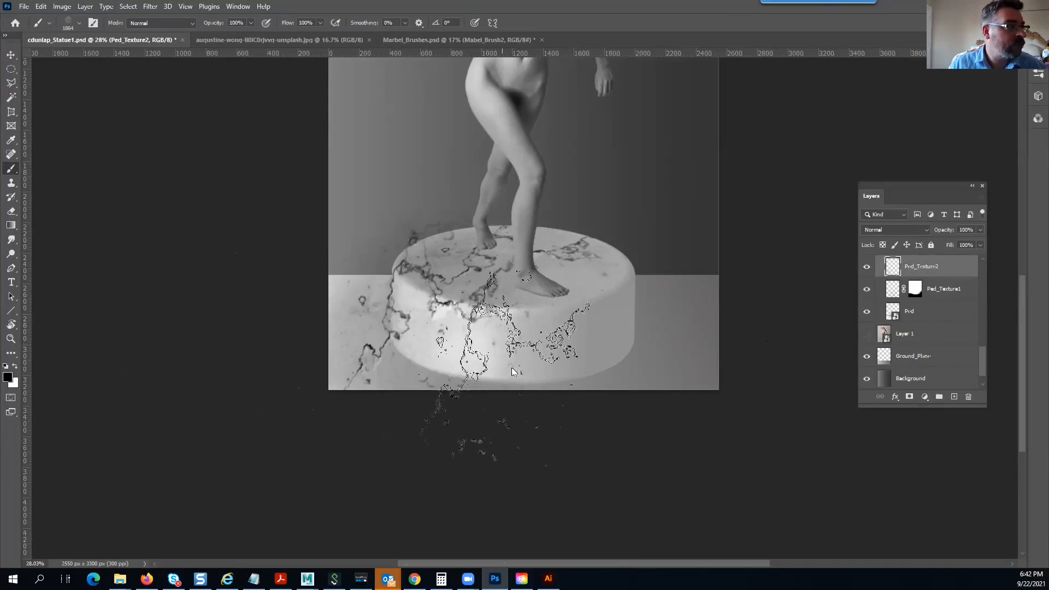
# Try stamping Mabel1 veins on the right part of the pedestal's side, first unrotated and again at a -138° brush angle, undoing each stamp
pyautogui.click(584, 334)
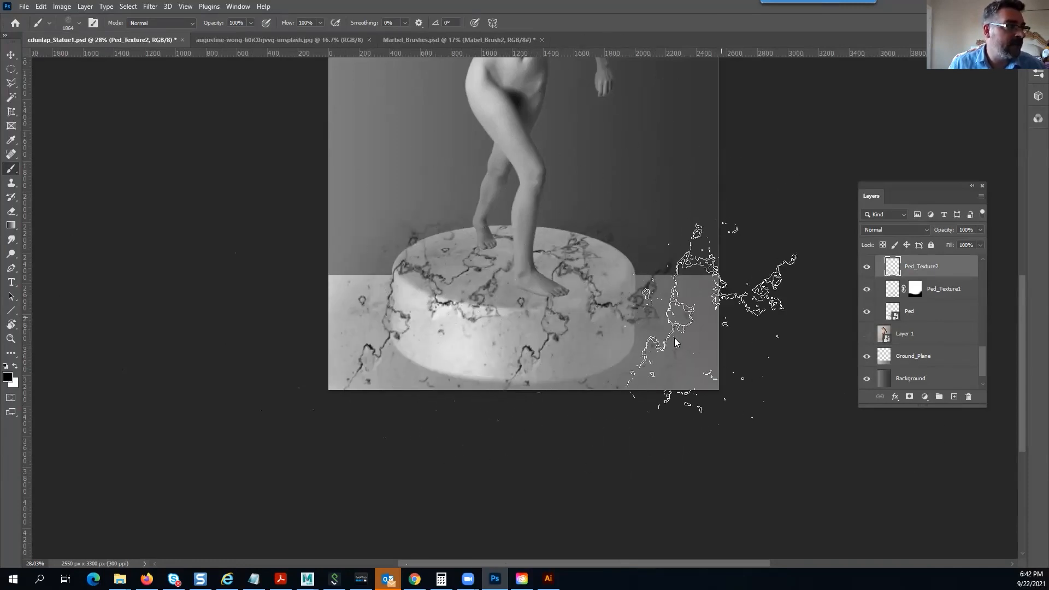
pyautogui.hotkey('ctrl', 'z')
pyautogui.rightClick(588, 305)
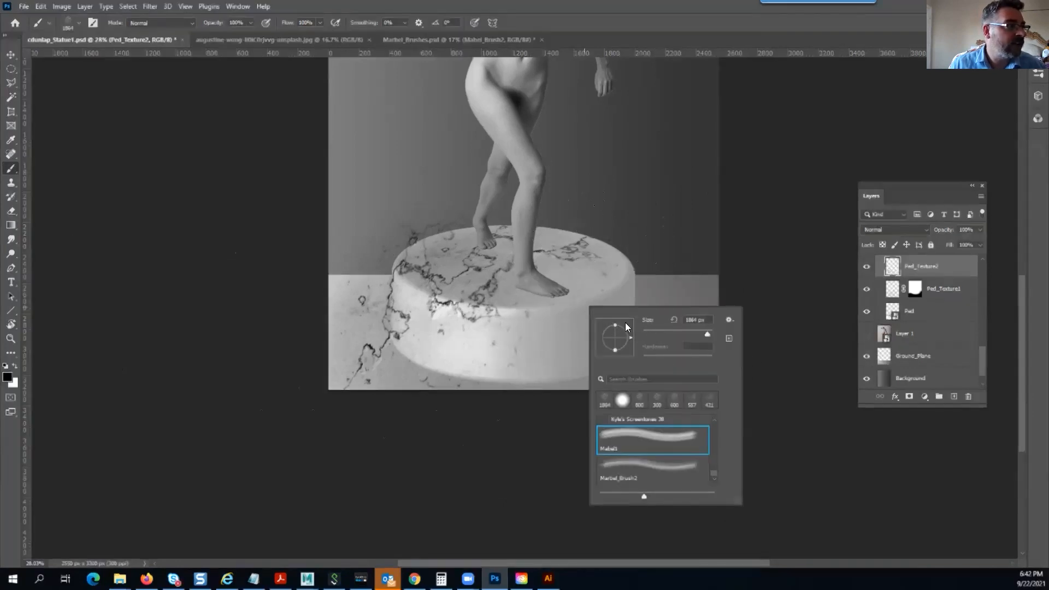
pyautogui.press('Left')
pyautogui.click(558, 337)
pyautogui.click(559, 338)
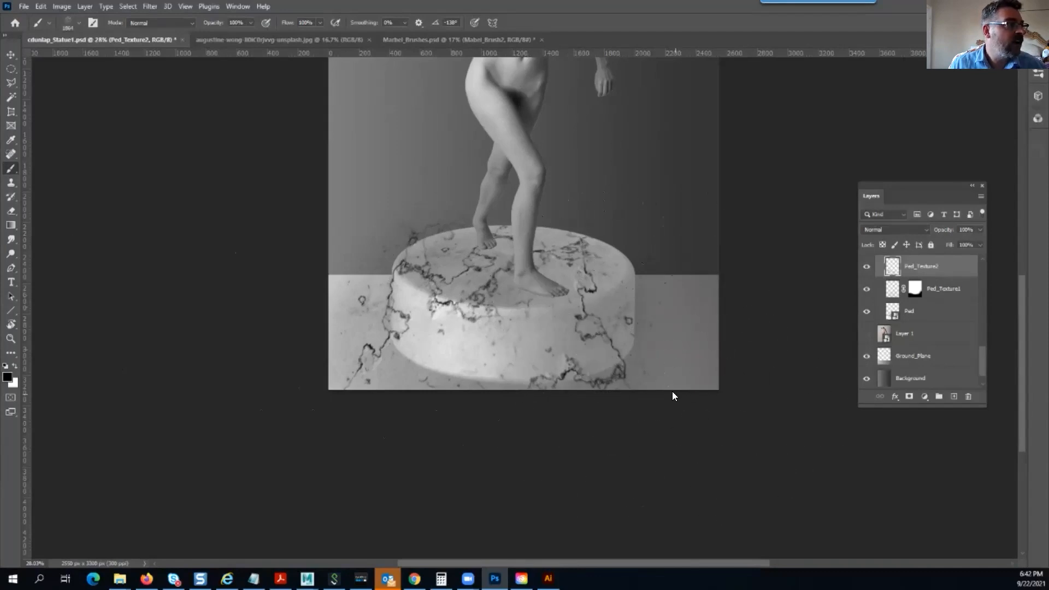
pyautogui.hotkey('ctrl', 'z')
# Rotate the Mabel1 brush to -176° and stamp veins over the right part of the pedestal's side
pyautogui.rightClick(612, 310)
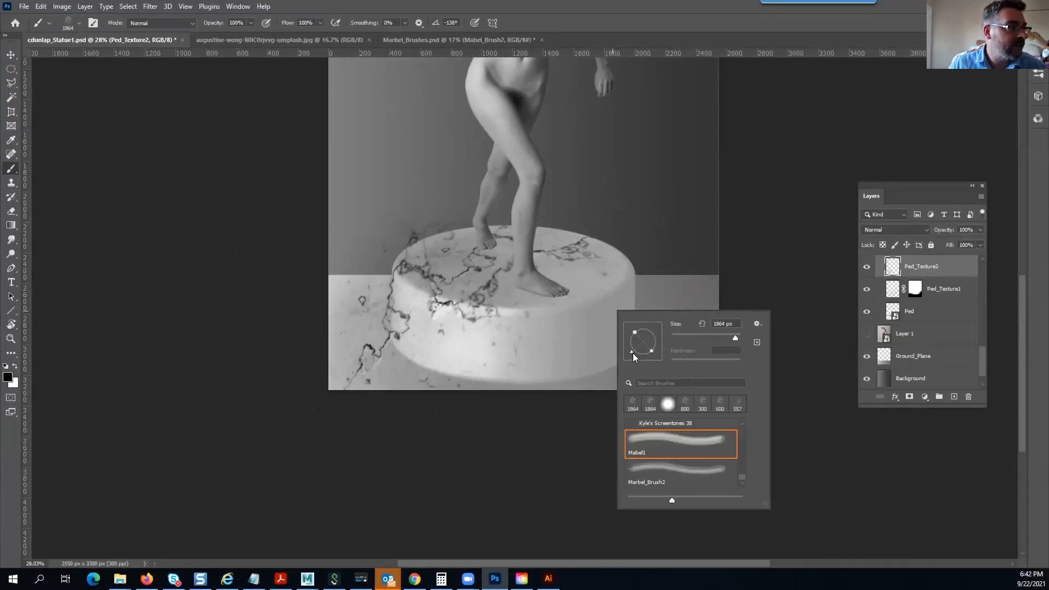
pyautogui.moveTo(622, 343); pyautogui.dragTo(565, 314)
pyautogui.click(568, 316)
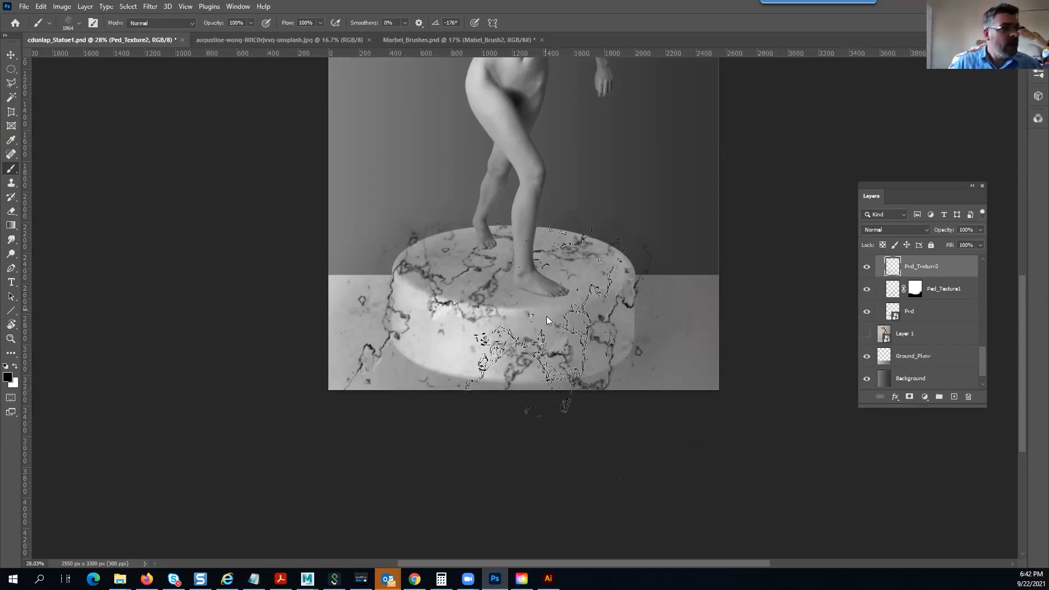
# Switch to Marbel_Brush2 and stamp extra fine veins across the pedestal's side and around its left edge on Ped_Texture2
pyautogui.rightClick(544, 274)
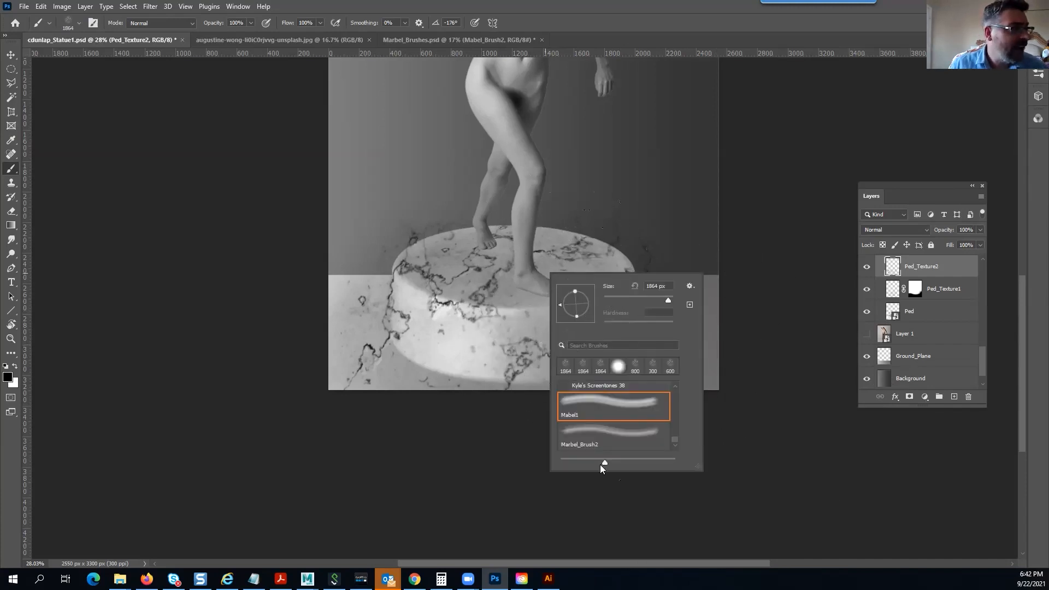
pyautogui.click(586, 435)
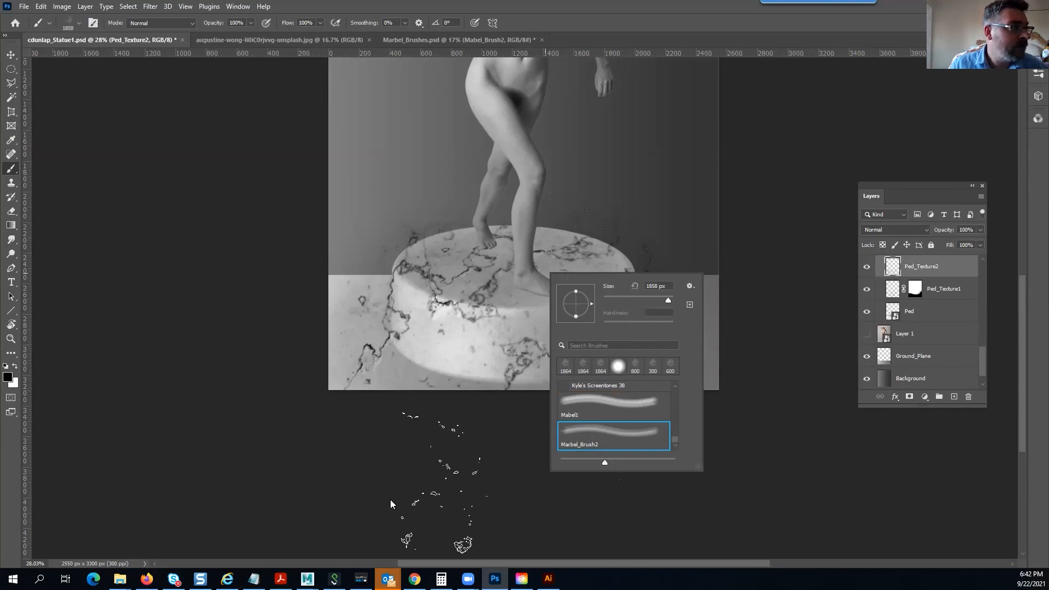
pyautogui.click(390, 499)
pyautogui.click(425, 328)
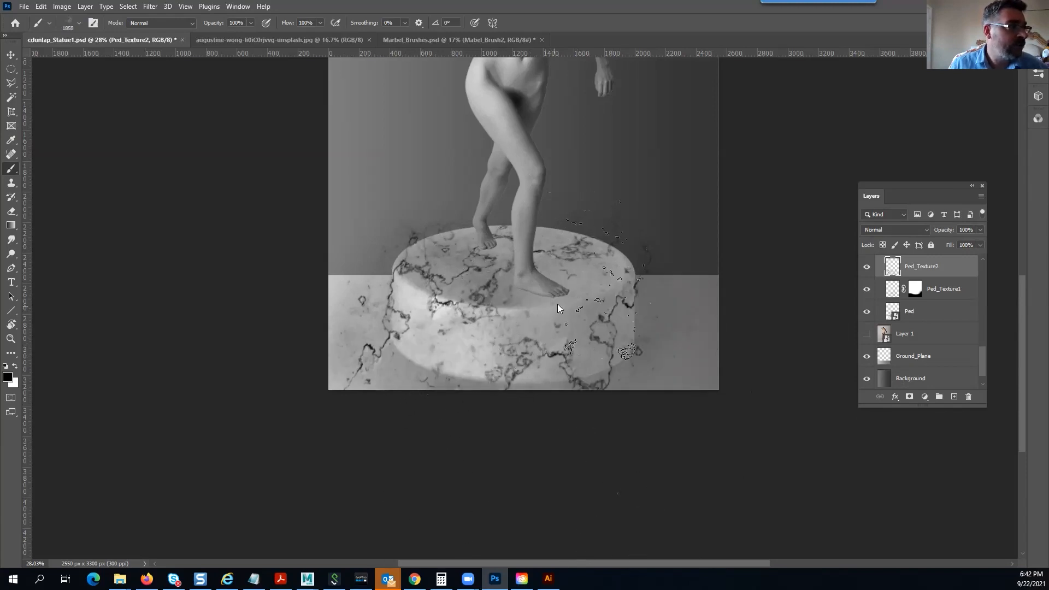
pyautogui.click(549, 328)
pyautogui.click(342, 284)
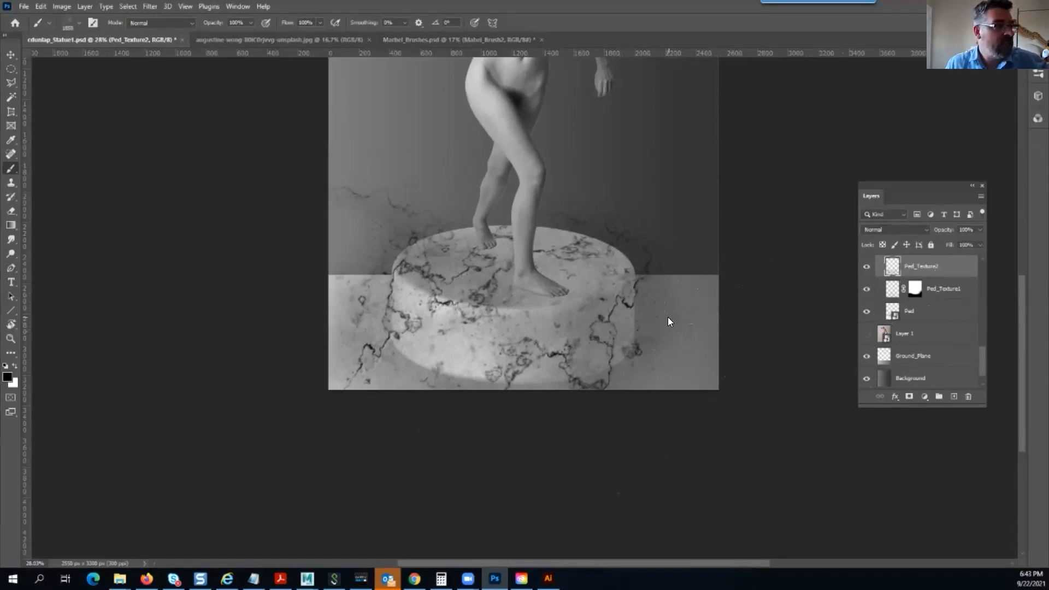
# Warp Ped_Texture2, raising its lower corners and bowing the lower edge to follow the pedestal's curved base
pyautogui.hotkey('ctrl', 't')
pyautogui.rightClick(591, 290)
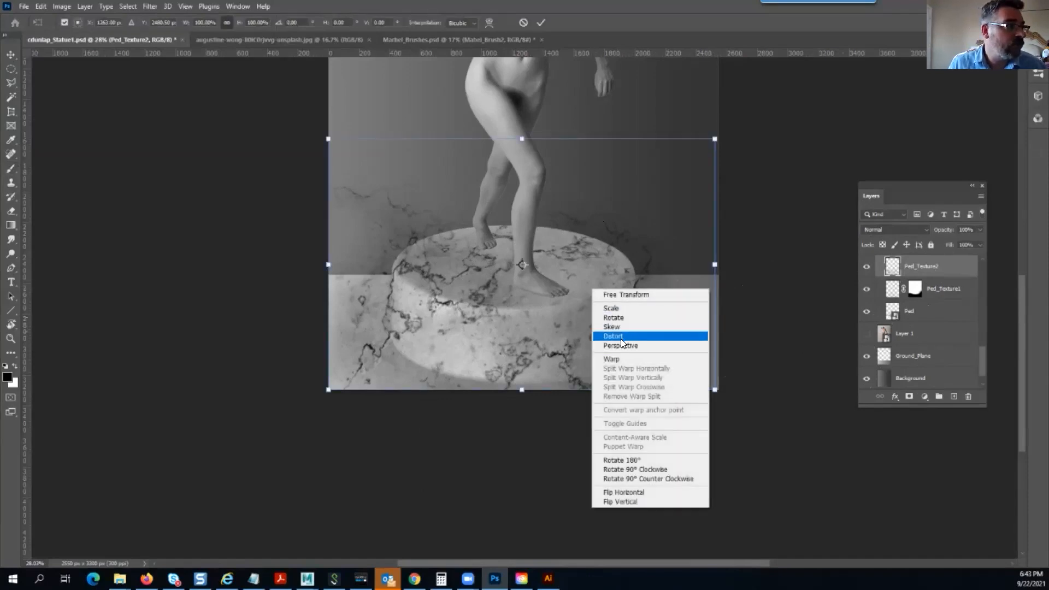
pyautogui.click(626, 360)
pyautogui.moveTo(715, 389); pyautogui.dragTo(712, 343)
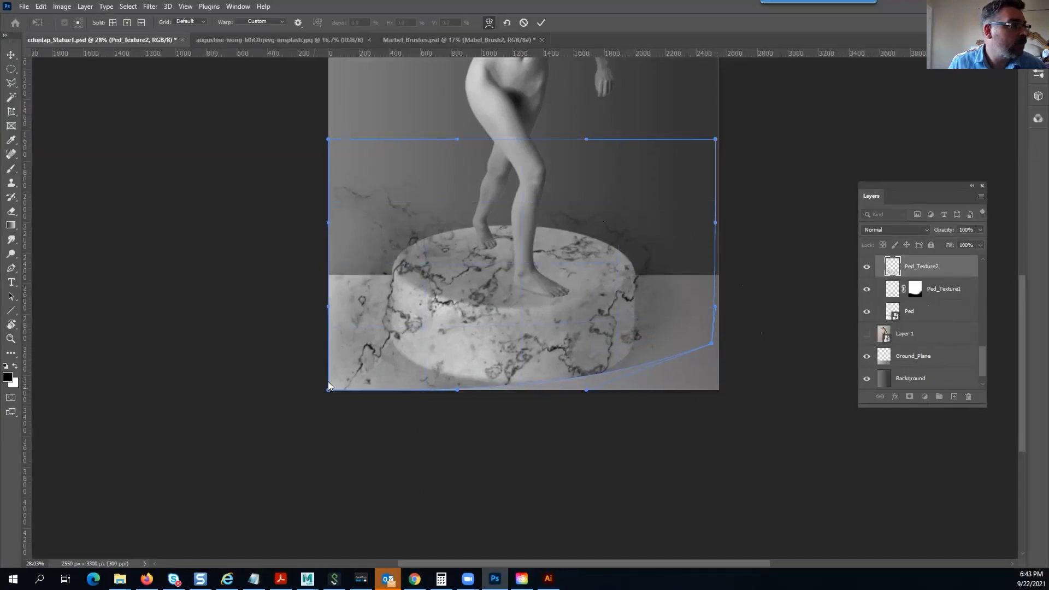
pyautogui.moveTo(330, 390); pyautogui.dragTo(354, 354)
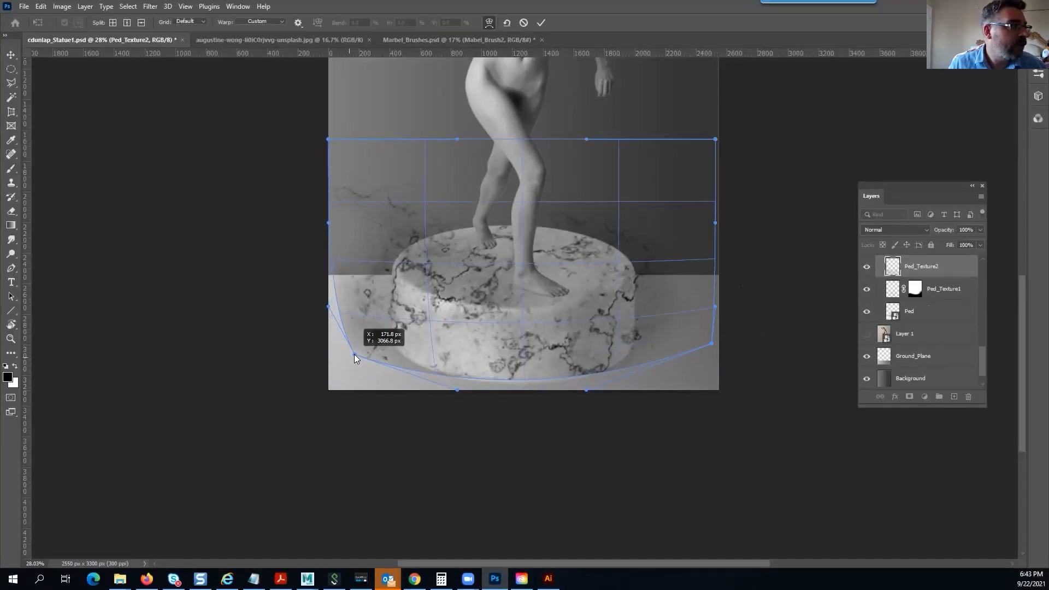
pyautogui.moveTo(482, 350); pyautogui.dragTo(481, 356)
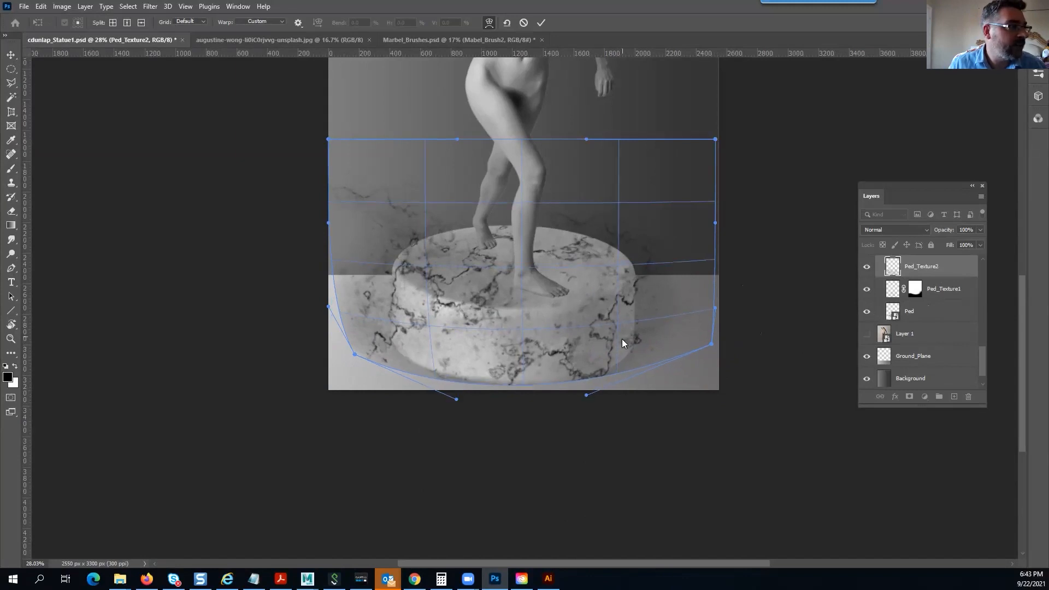
# Pull the right corners and handles of the Ped_Texture2 warp inward to fit the pedestal's right edge
pyautogui.moveTo(712, 345); pyautogui.dragTo(630, 359)
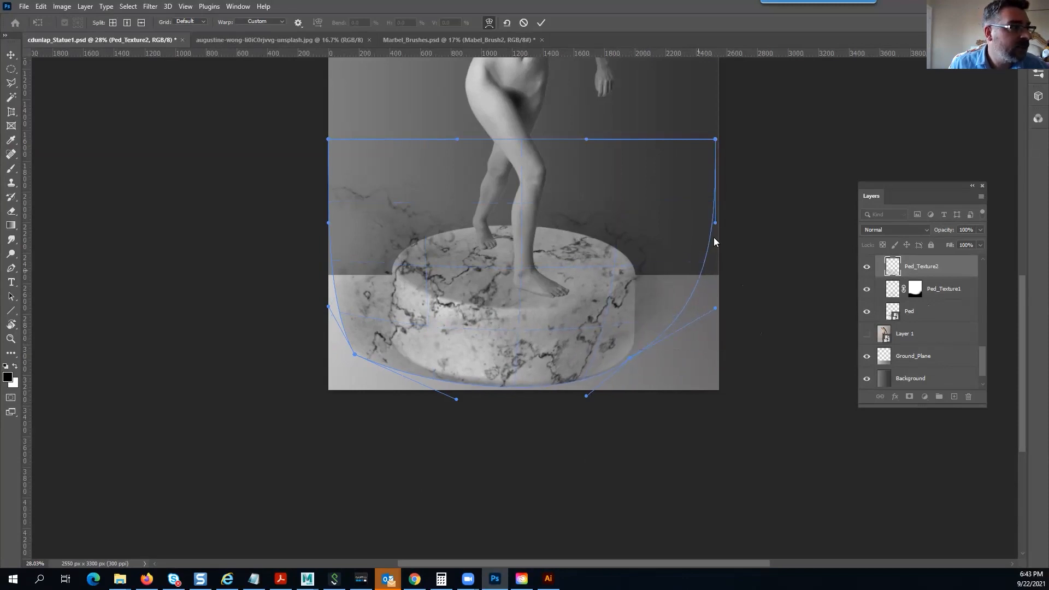
pyautogui.moveTo(714, 144); pyautogui.dragTo(626, 211)
pyautogui.moveTo(719, 222); pyautogui.dragTo(635, 233)
pyautogui.moveTo(598, 365); pyautogui.dragTo(631, 359)
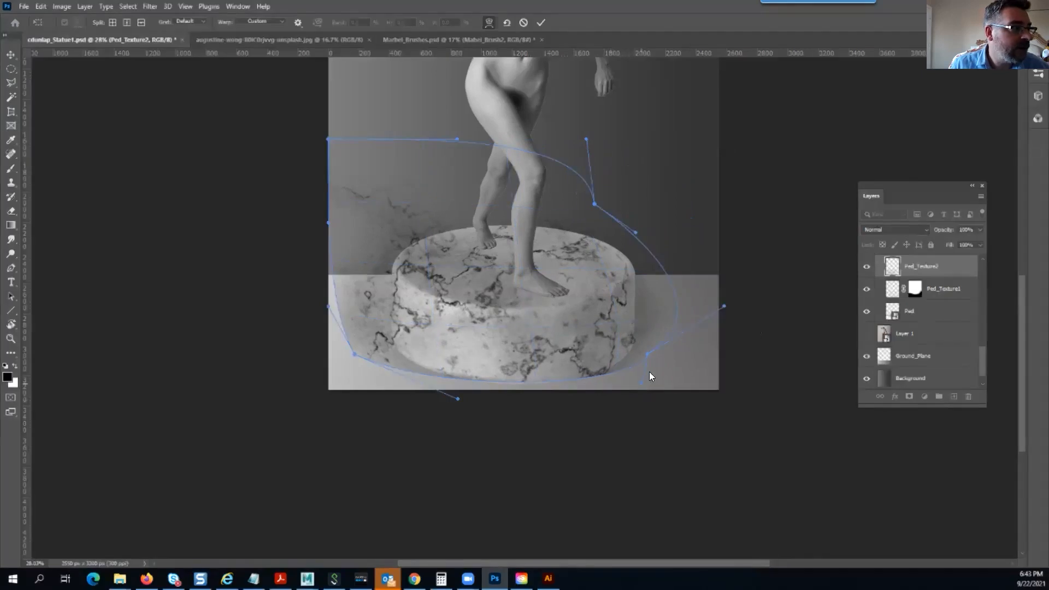
pyautogui.moveTo(724, 306); pyautogui.dragTo(652, 296)
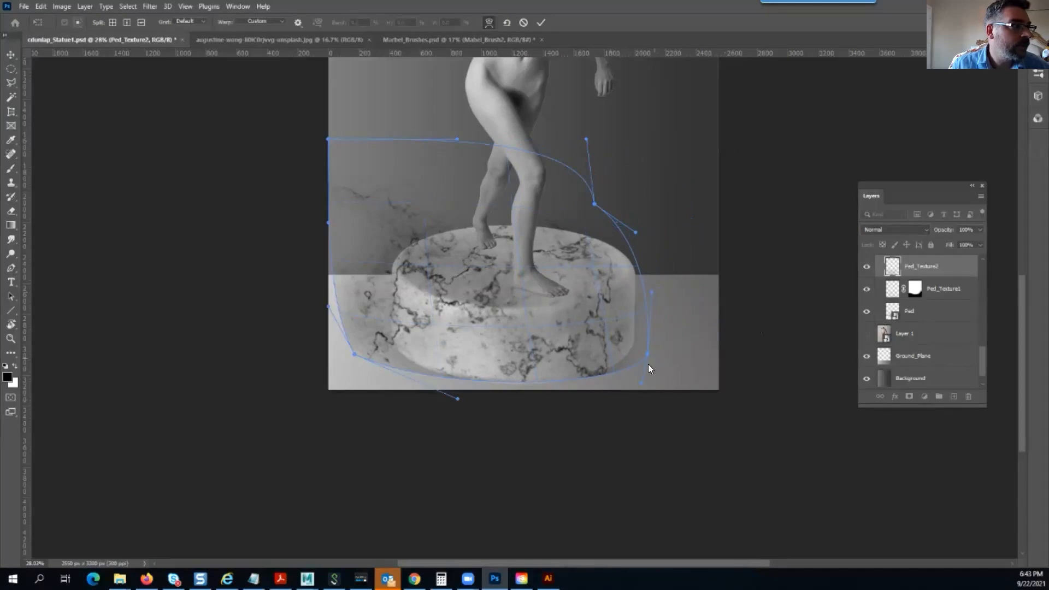
pyautogui.moveTo(649, 354); pyautogui.dragTo(648, 351)
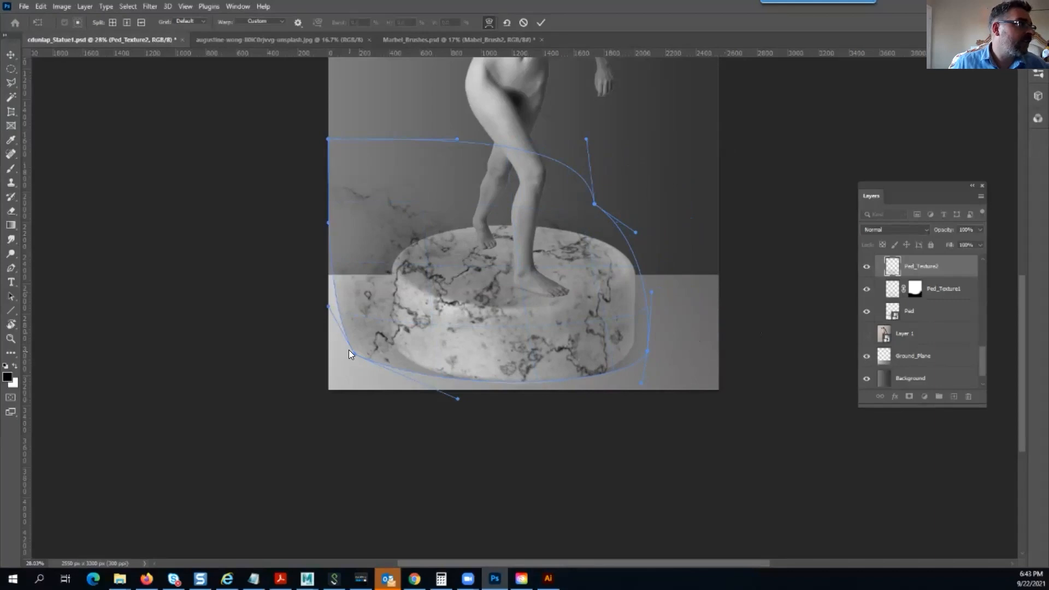
# Pull the left corners and handles of the Ped_Texture2 warp inward to fit the pedestal's left edge
pyautogui.moveTo(351, 353); pyautogui.dragTo(383, 346)
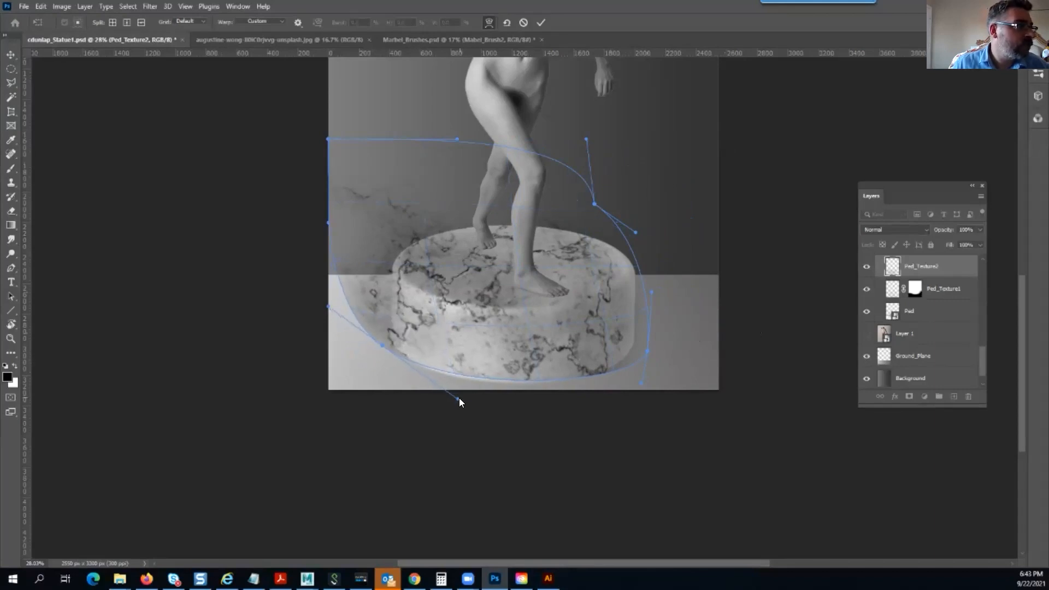
pyautogui.moveTo(454, 399); pyautogui.dragTo(435, 406)
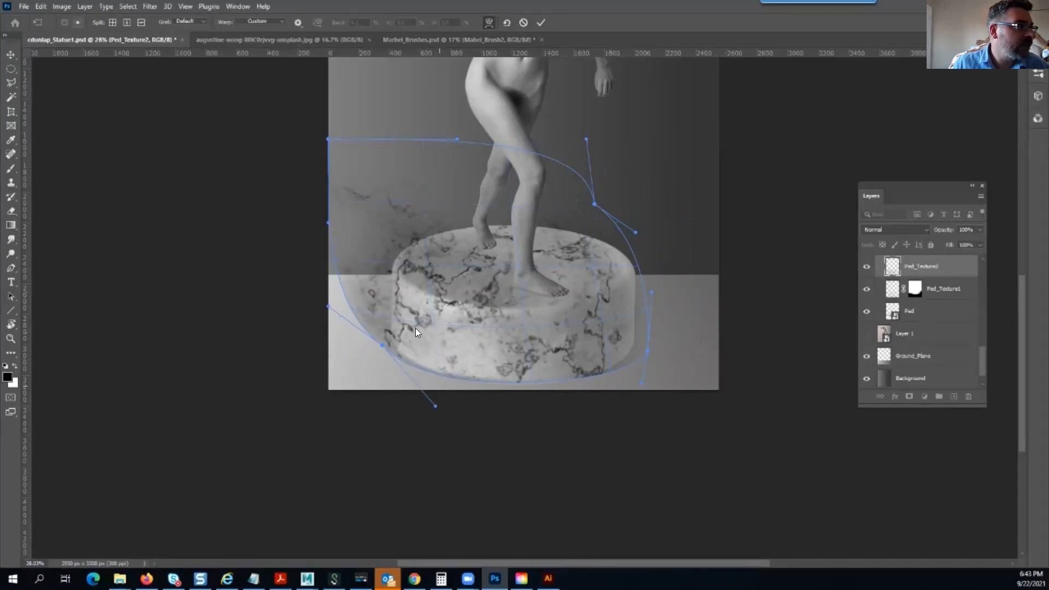
pyautogui.moveTo(325, 143); pyautogui.dragTo(409, 171)
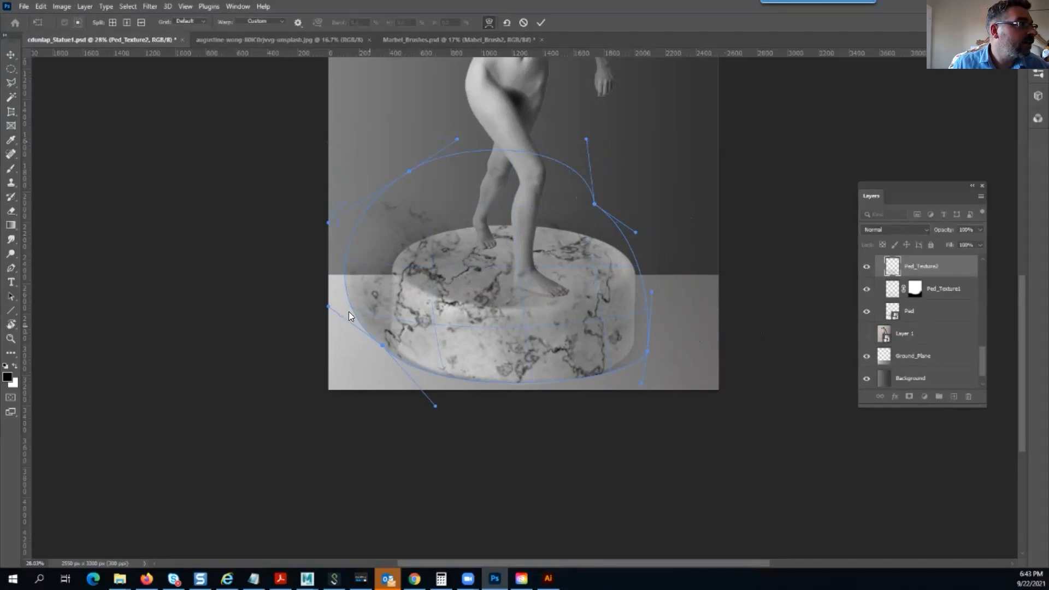
pyautogui.moveTo(328, 305); pyautogui.dragTo(376, 294)
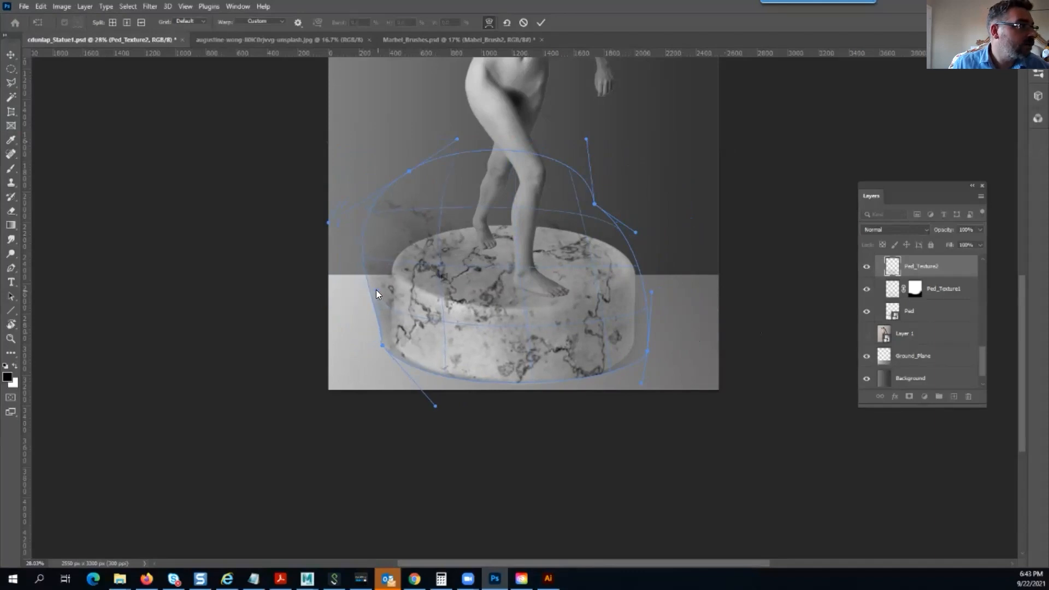
# Lower and round the upper part of the Ped_Texture2 warp toward the pedestal's top, and apply the warp
pyautogui.moveTo(408, 172); pyautogui.dragTo(456, 187)
pyautogui.moveTo(457, 140); pyautogui.dragTo(490, 174)
pyautogui.moveTo(585, 140); pyautogui.dragTo(593, 196)
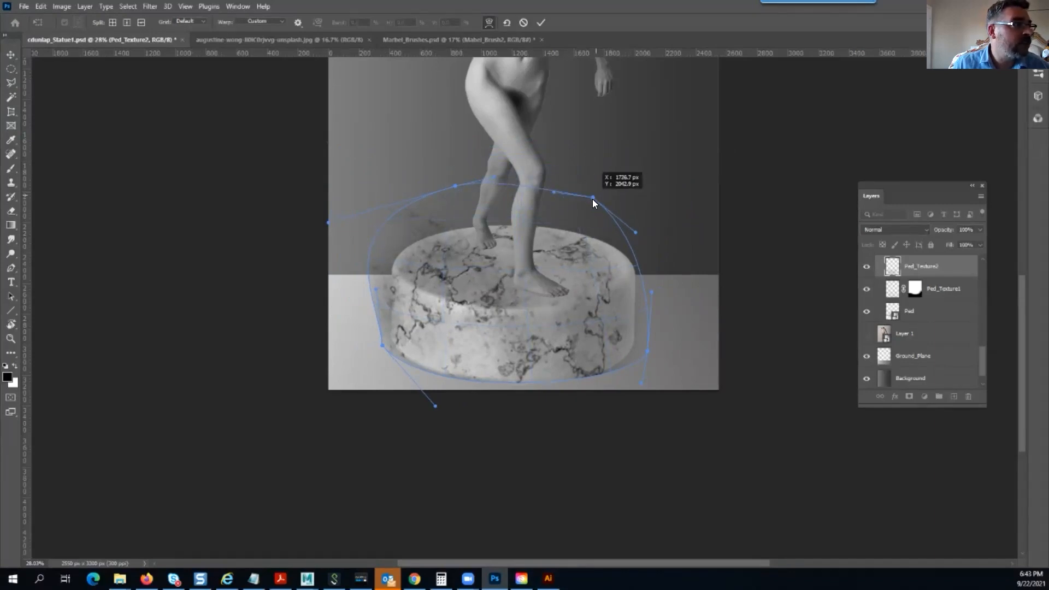
pyautogui.moveTo(636, 230); pyautogui.dragTo(654, 235)
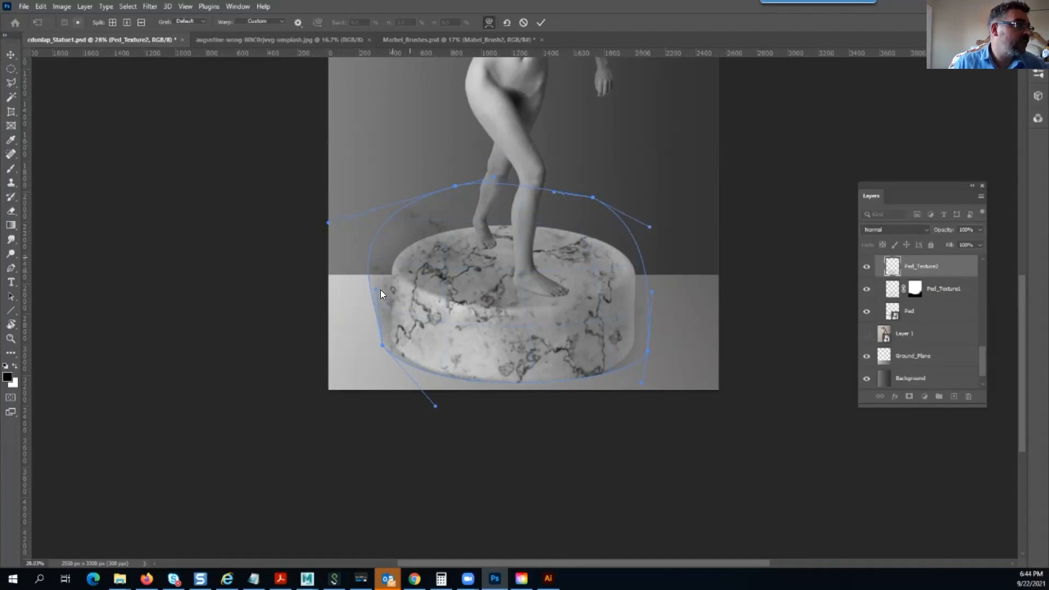
pyautogui.moveTo(326, 223); pyautogui.dragTo(365, 222)
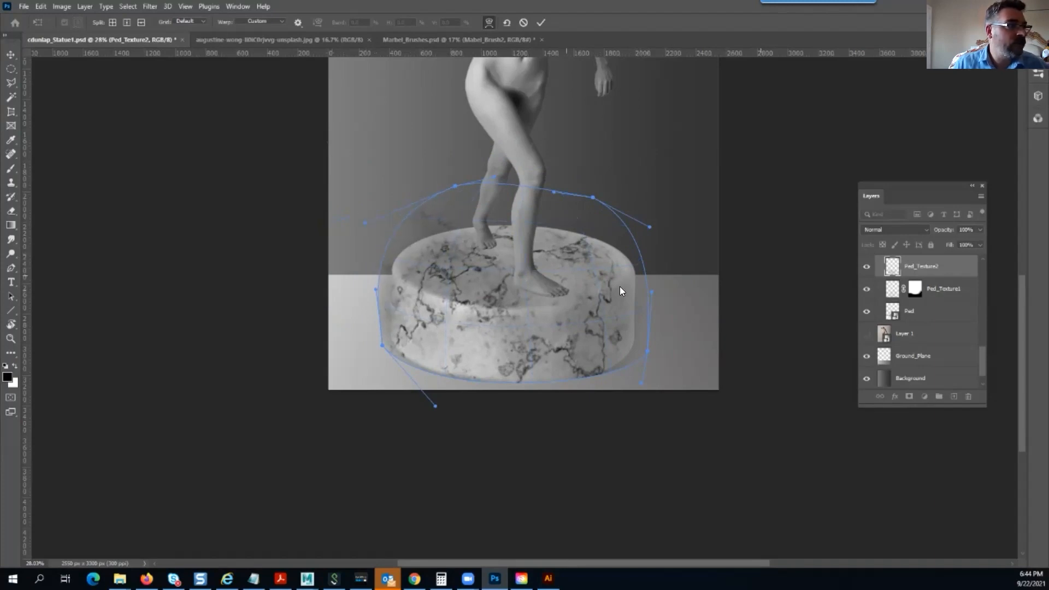
pyautogui.press('Return')
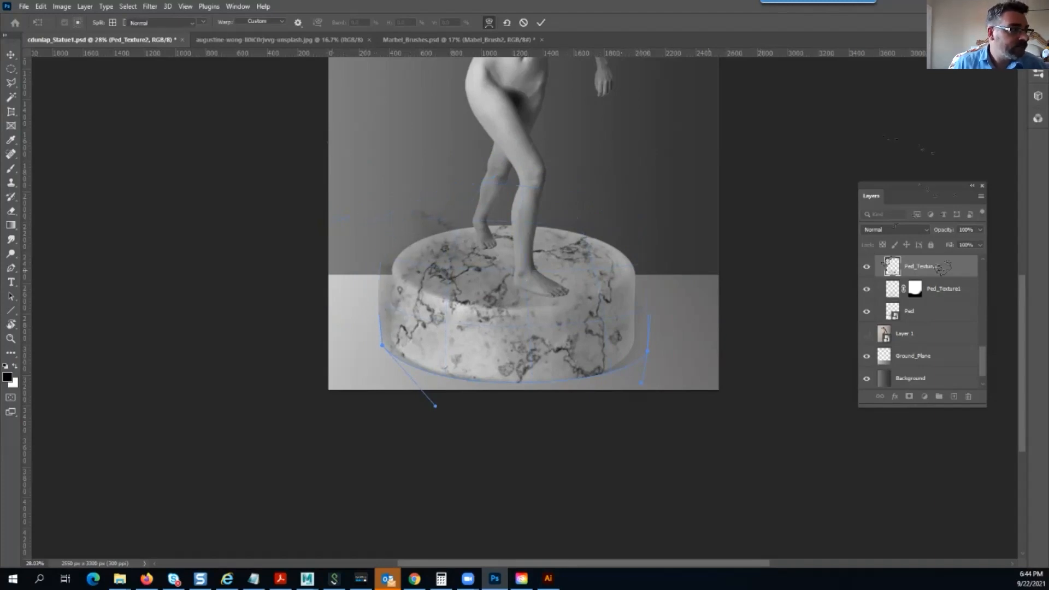
# Delete the Ped_Texture2 veins outside the pedestal using an inverted selection of the Ped layer's outline, and deselect
pyautogui.press('b')
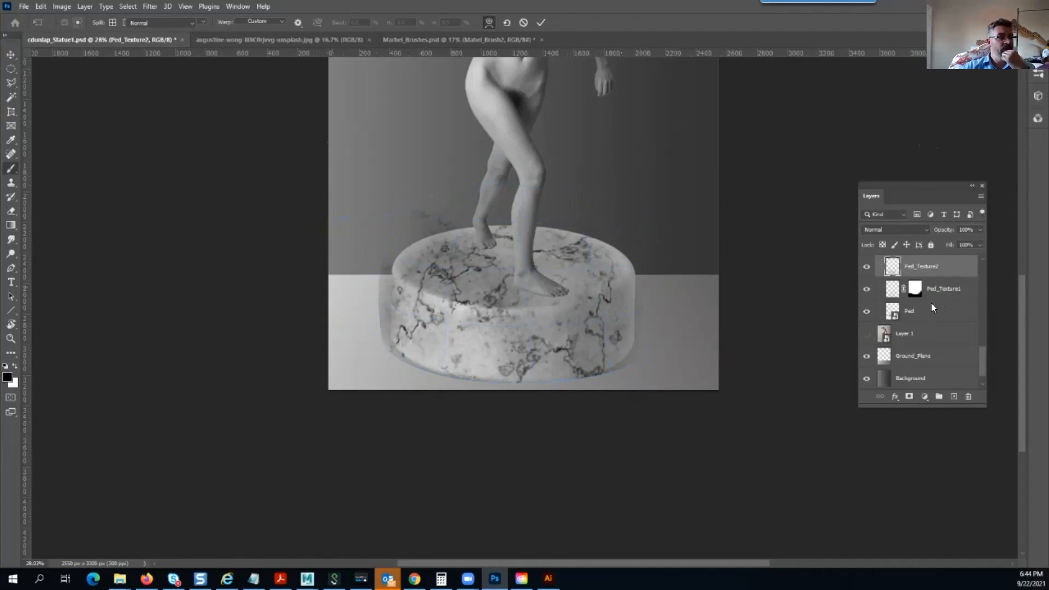
pyautogui.keyDown('ctrl'); pyautogui.click(891, 310); pyautogui.keyUp('ctrl')
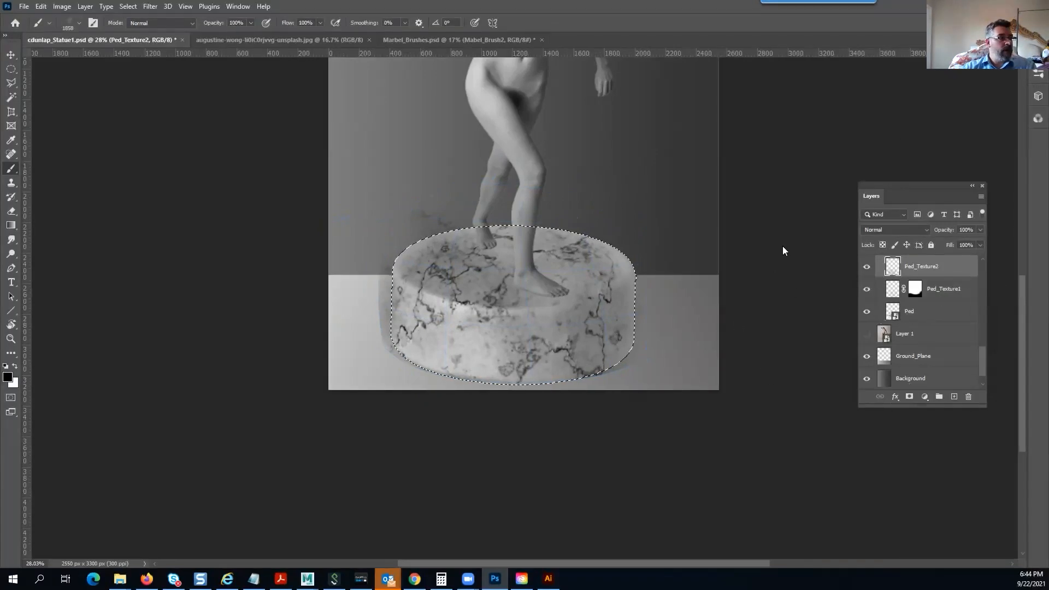
pyautogui.click(129, 7)
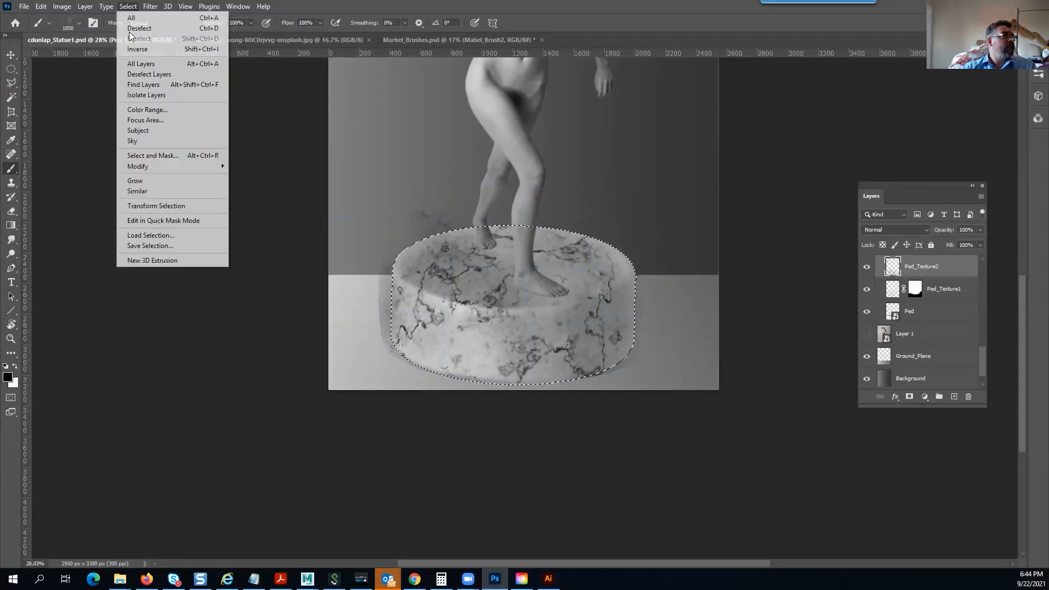
pyautogui.click(131, 49)
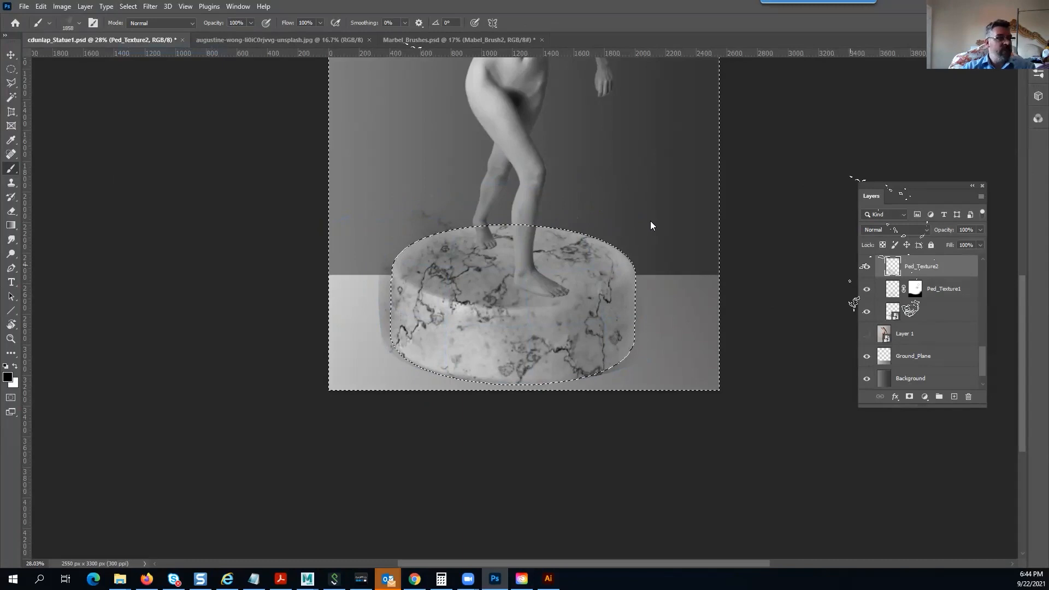
pyautogui.press('Delete')
pyautogui.hotkey('ctrl', 'd')
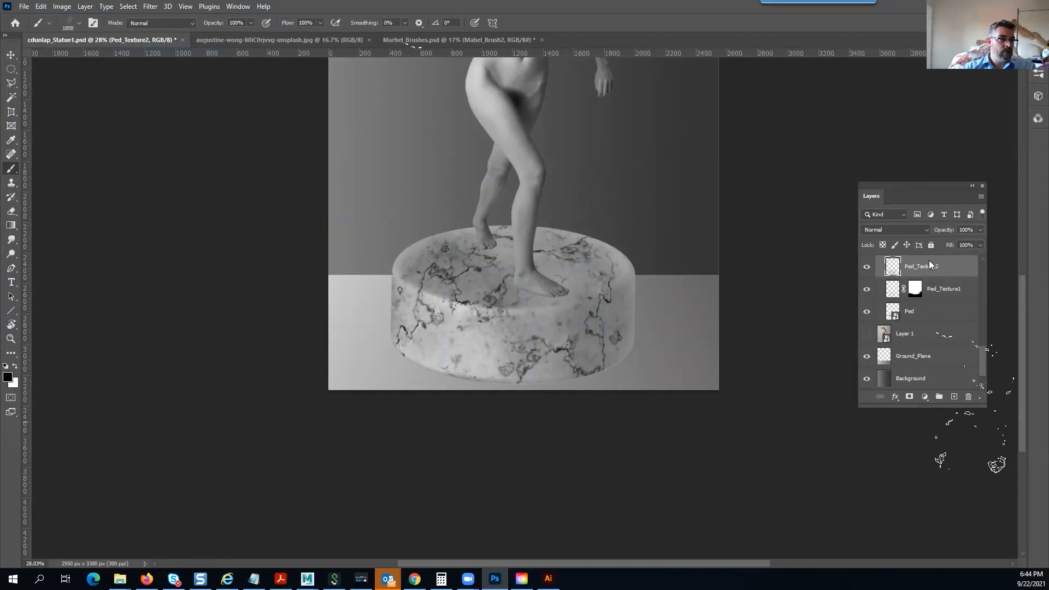
# Convert Ped_Texture2 to a smart object and add a white layer mask to it
pyautogui.click(848, 273)
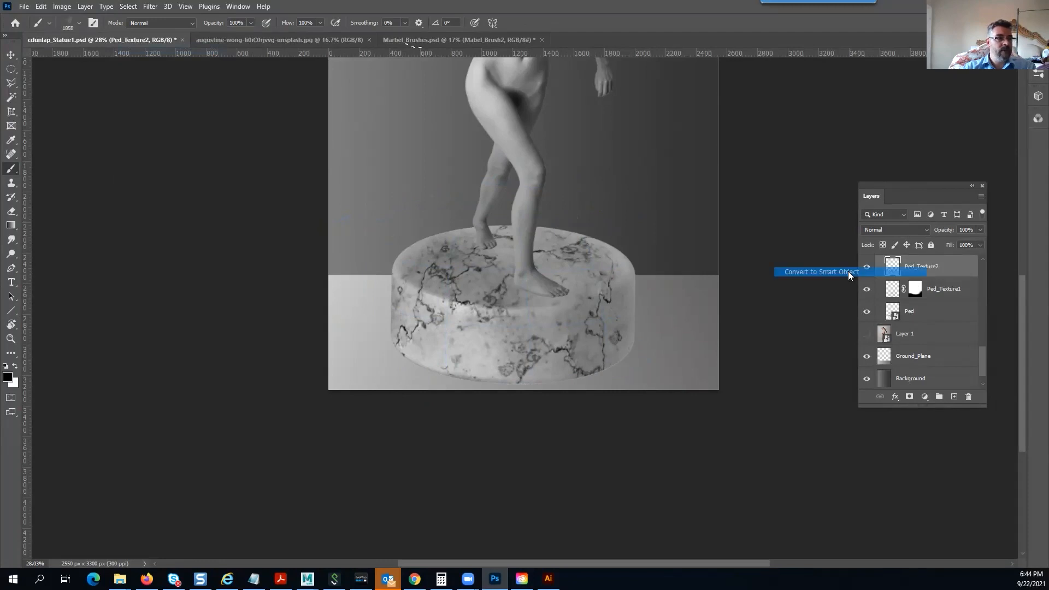
pyautogui.click(910, 397)
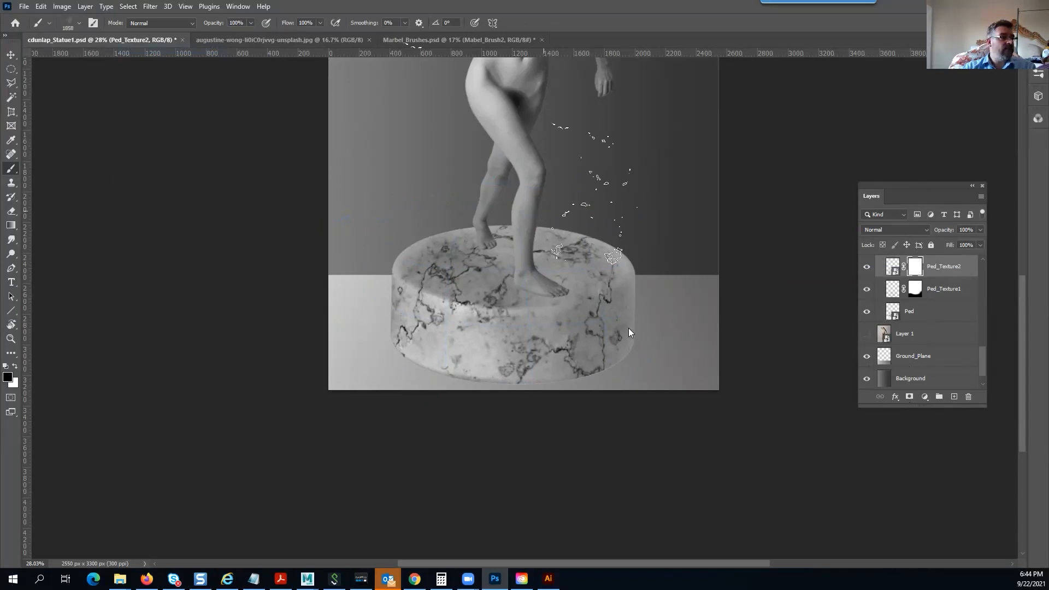
# Place Ped_Texture2 below Ped_Texture1 and mask its veins off the pedestal's top with a 400 px soft round brush in black
pyautogui.rightClick(541, 210)
pyautogui.click(558, 302)
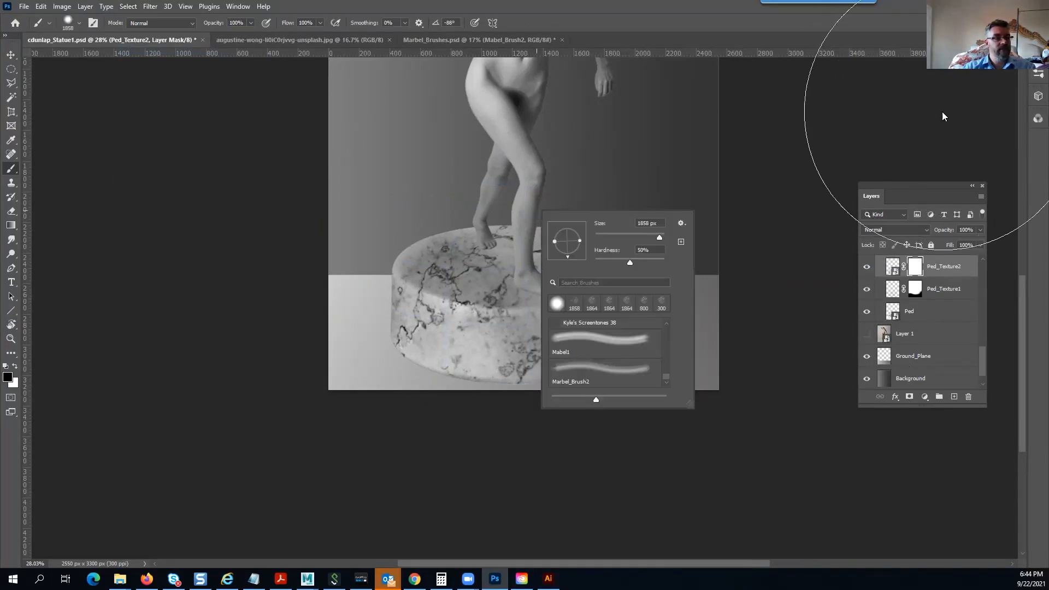
pyautogui.click(839, 189)
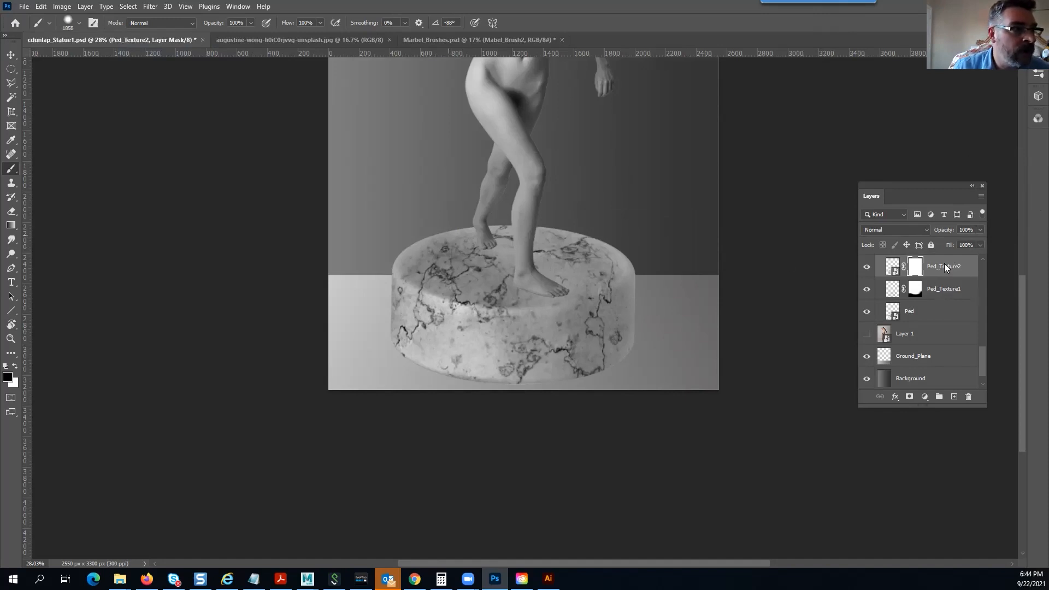
pyautogui.moveTo(931, 267); pyautogui.dragTo(919, 292)
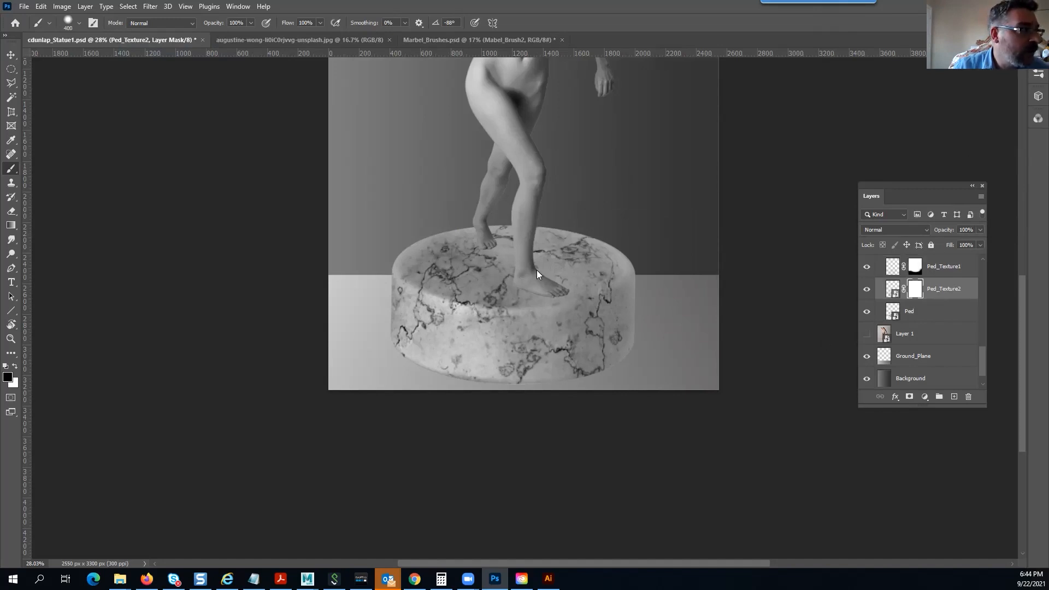
pyautogui.moveTo(587, 253); pyautogui.dragTo(552, 271)
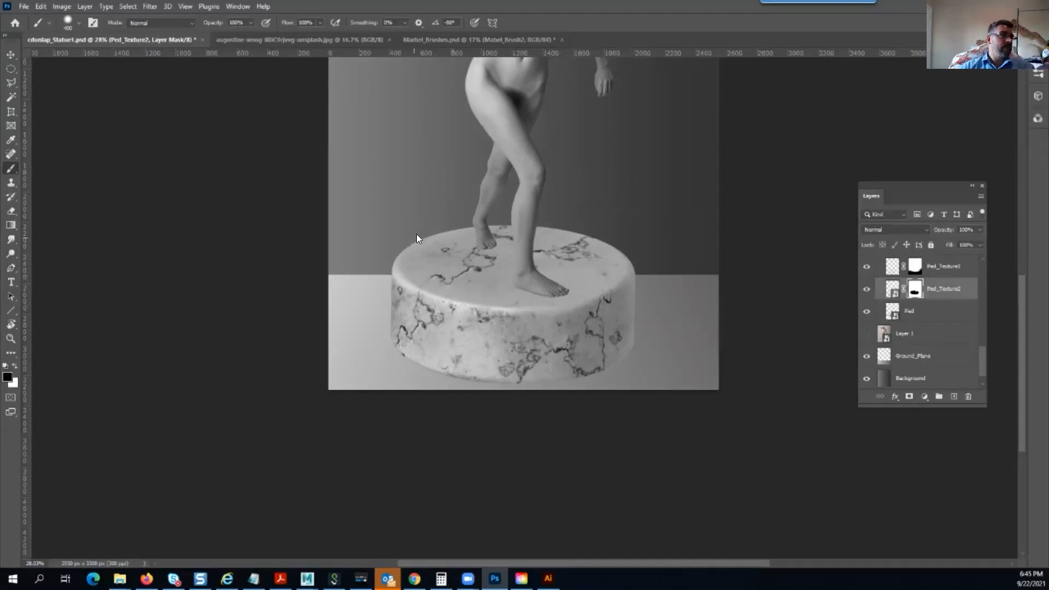
pyautogui.scroll(-2, 492, 195)
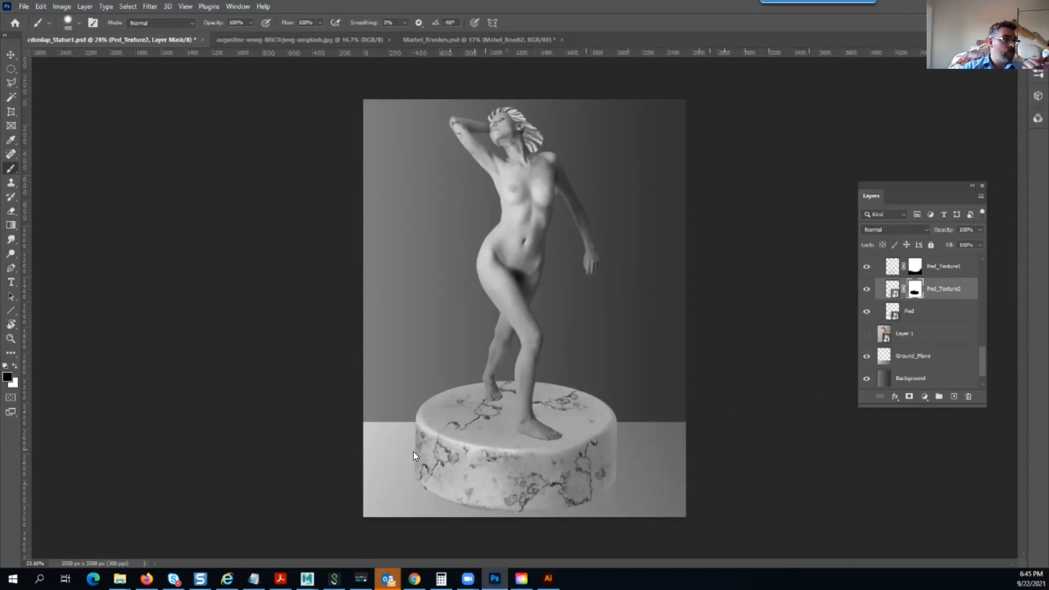
# Try a radial foreground-to-transparent gradient on the Ped_Texture2 mask over the pedestal's front side, and undo it
pyautogui.click(473, 469)
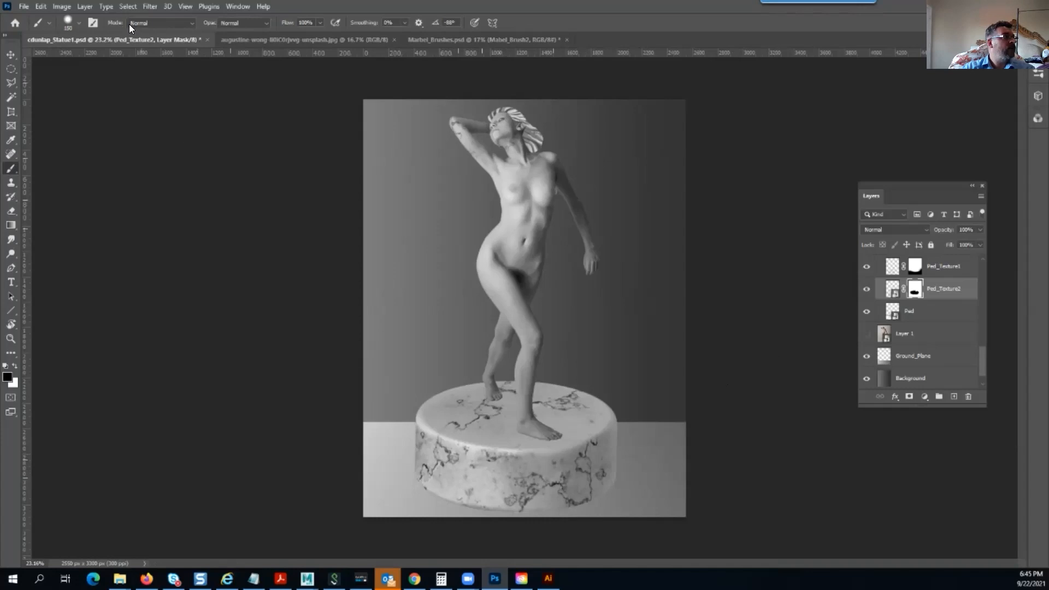
pyautogui.press('g')
pyautogui.click(96, 24)
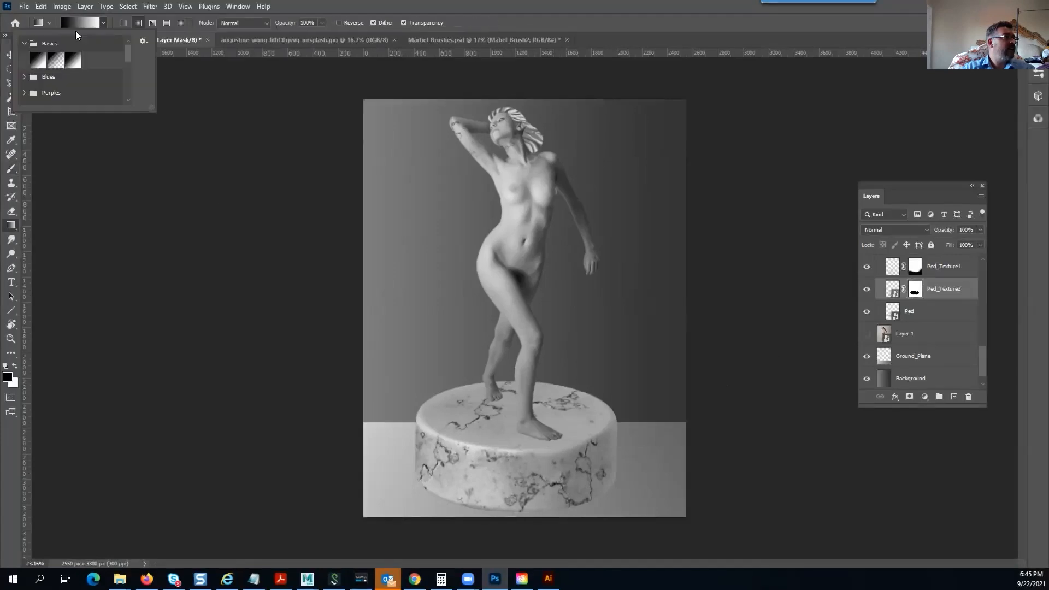
pyautogui.doubleClick(53, 64)
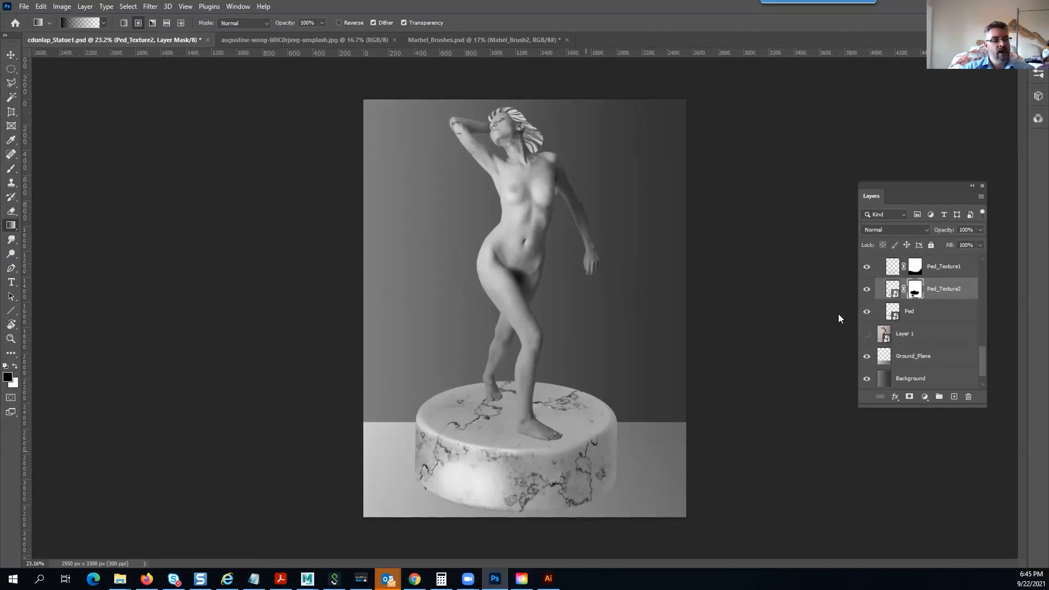
pyautogui.hotkey('ctrl', 'z')
pyautogui.press('b')
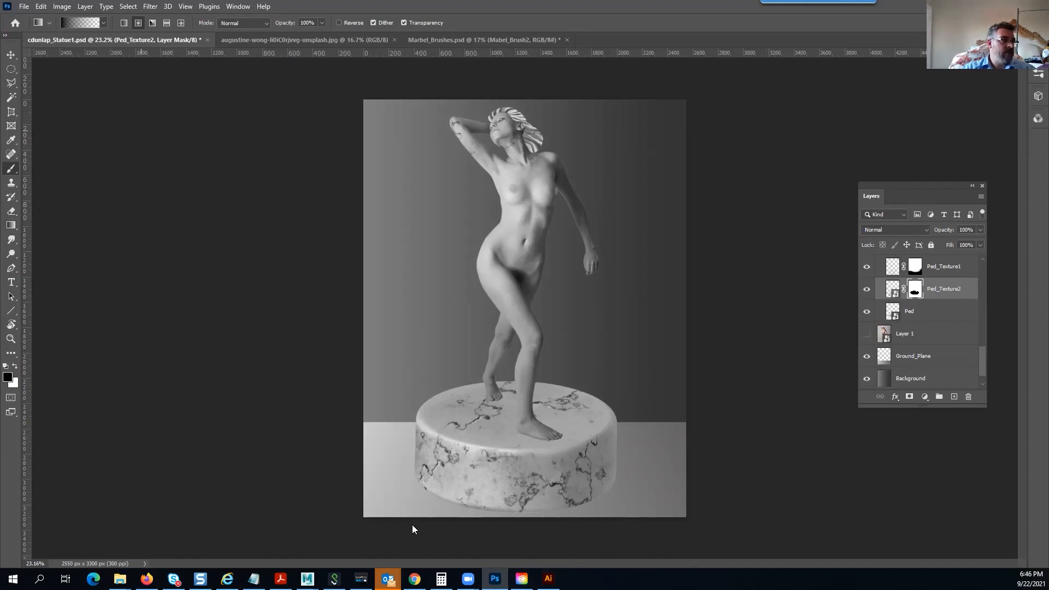
# Redo the undone mask edits that fade the veins on the pedestal's right side, and return to the Brush on Ped_Texture1's mask
pyautogui.hotkey('ctrl', 'shift', 'z')
pyautogui.hotkey('ctrl', 'shift', 'z')
pyautogui.hotkey('ctrl', 'shift', 'z')
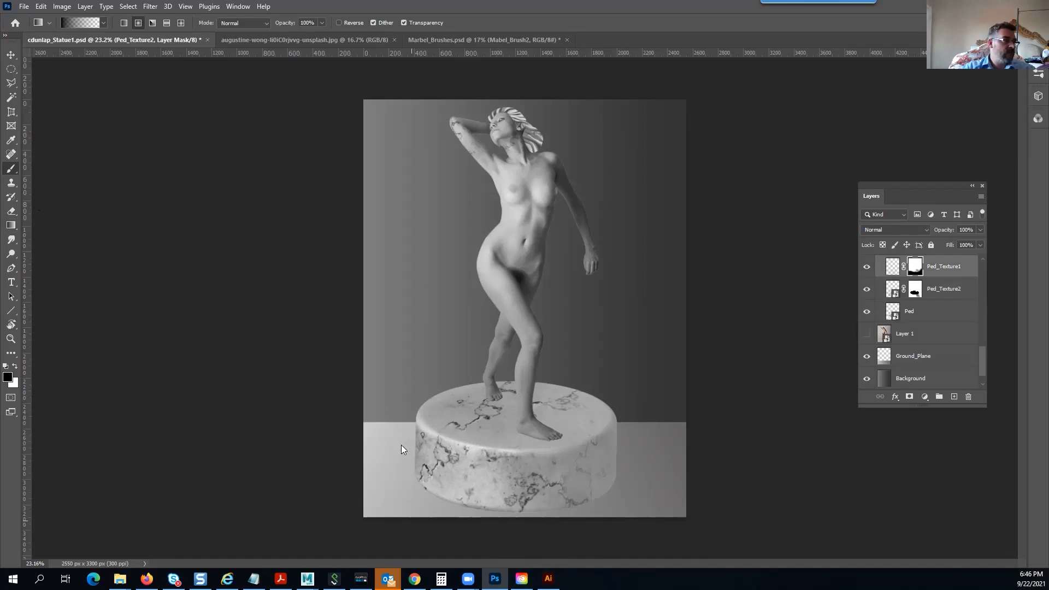
pyautogui.press('b')
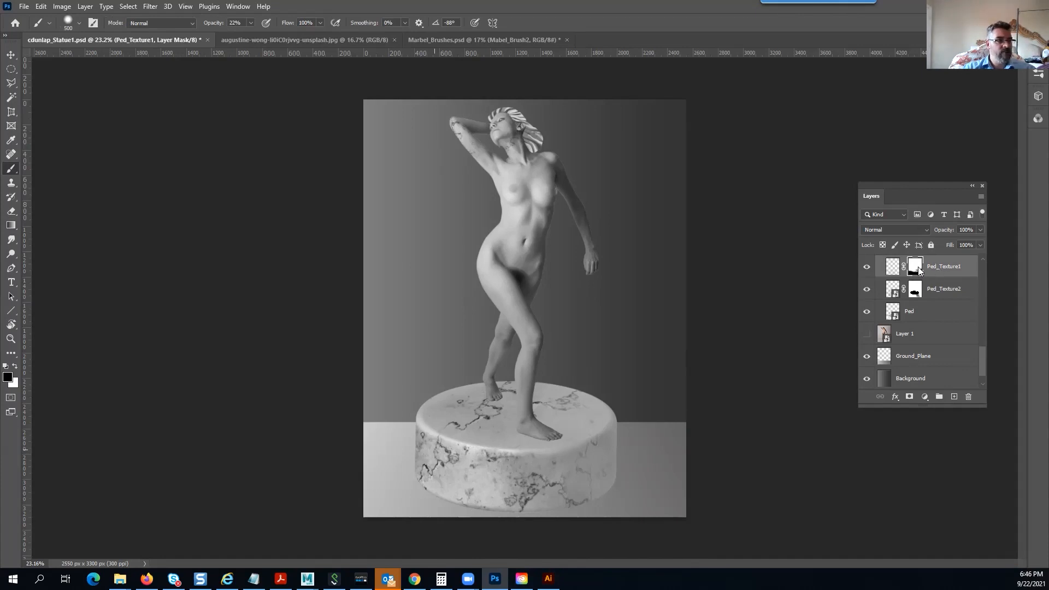
pyautogui.scroll(1, 453, 435)
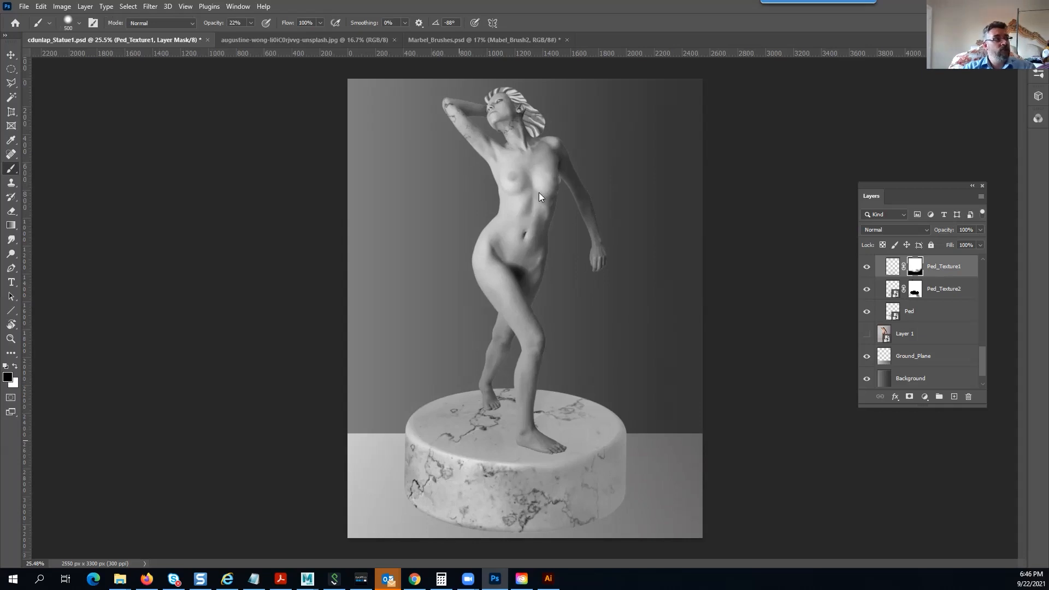
# Examine the marble veins on the statue's raised arm, neck and hair, and return to the whole canvas
pyautogui.scroll(4, 515, 175)
pyautogui.moveTo(512, 176); pyautogui.dragTo(491, 270)
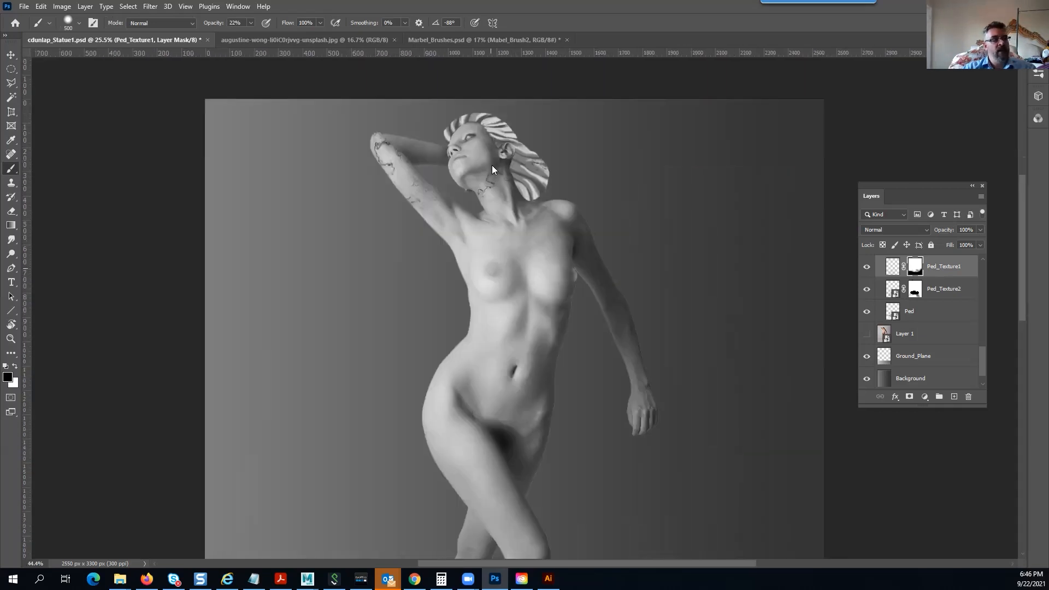
pyautogui.scroll(2, 492, 167)
pyautogui.scroll(1, 514, 182)
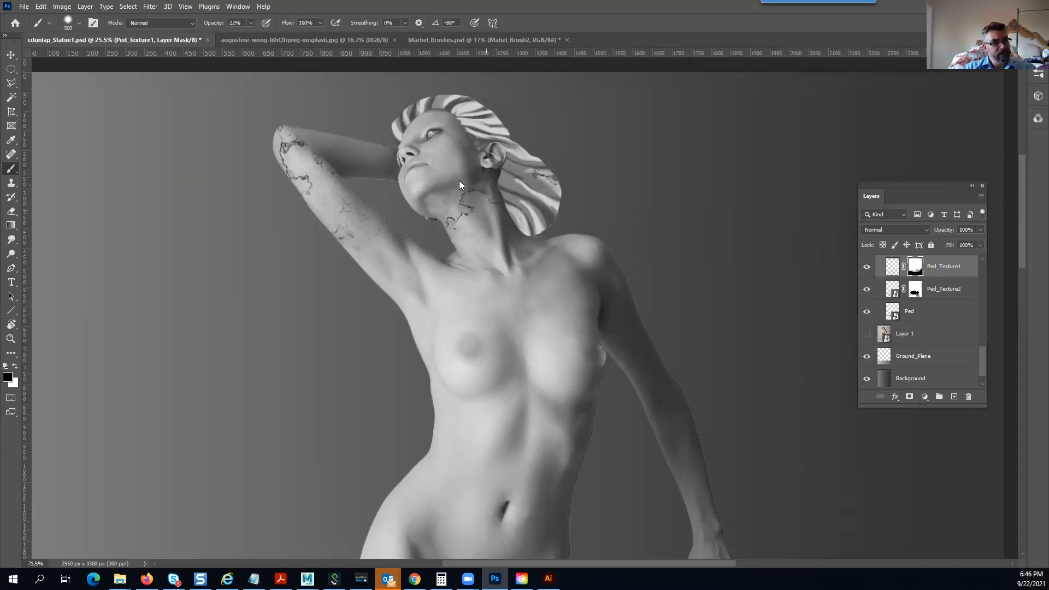
pyautogui.hotkey('ctrl', '0')
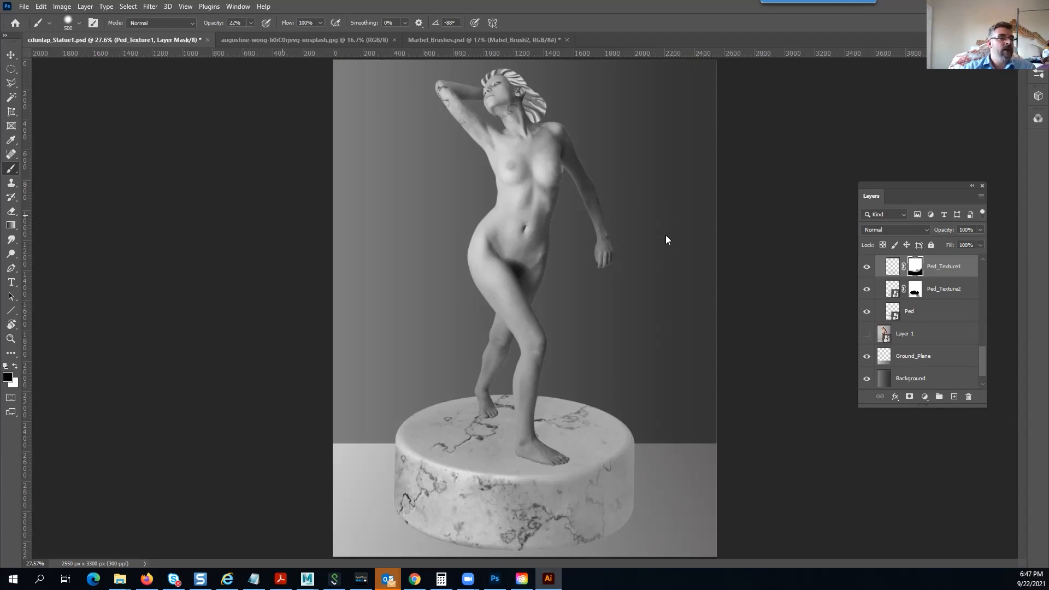
# Switch to Illustrator and cut two grooves into the profile path of the revolved column pedestal, rounding the corners of the grooves
pyautogui.hotkey('alt', 'Tab')
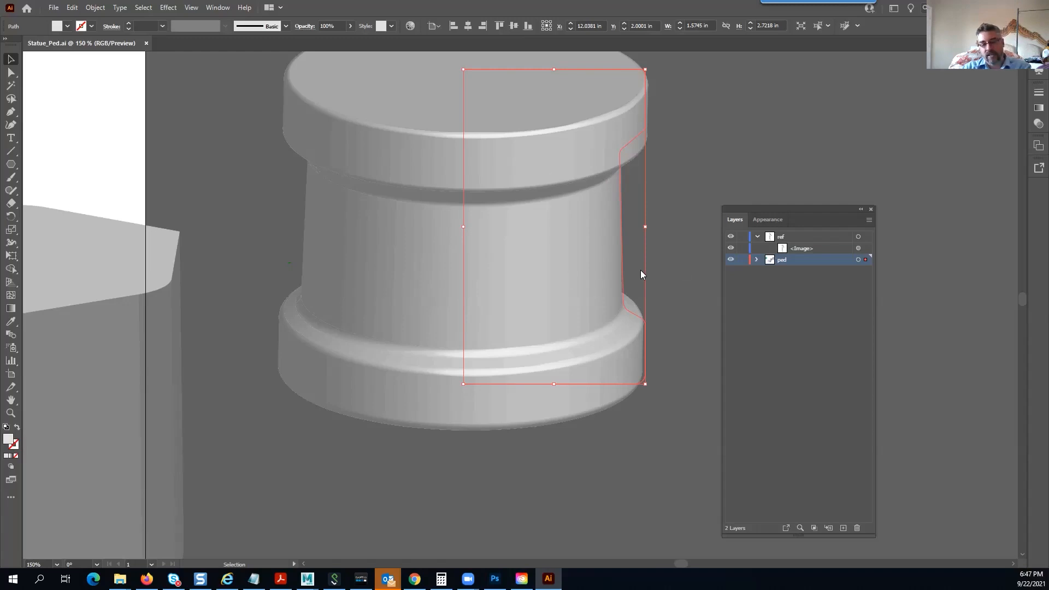
pyautogui.press('p')
pyautogui.hotkey('ctrl', '=')
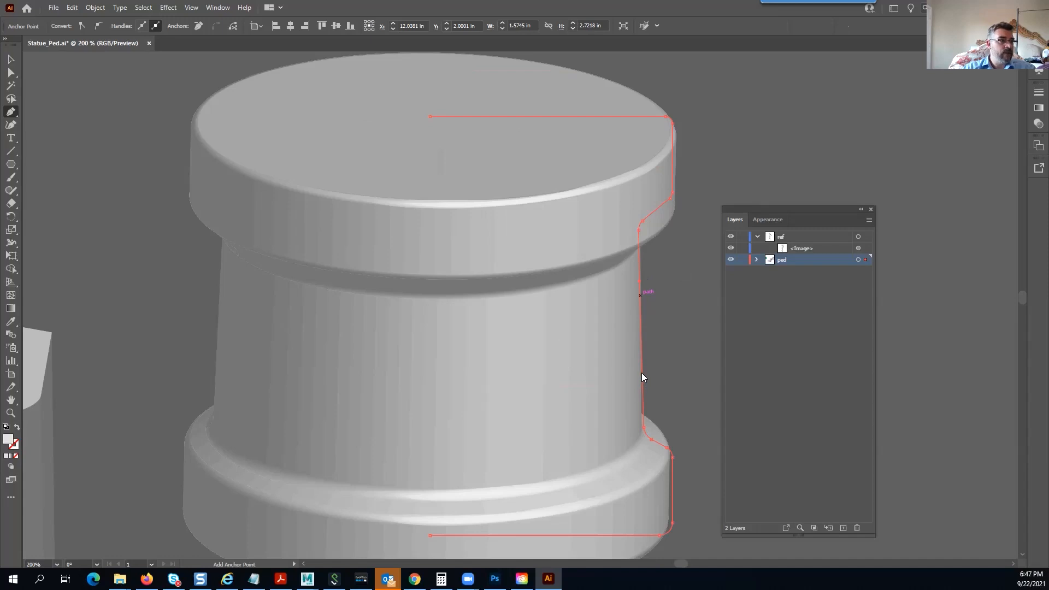
pyautogui.press('ctrl')
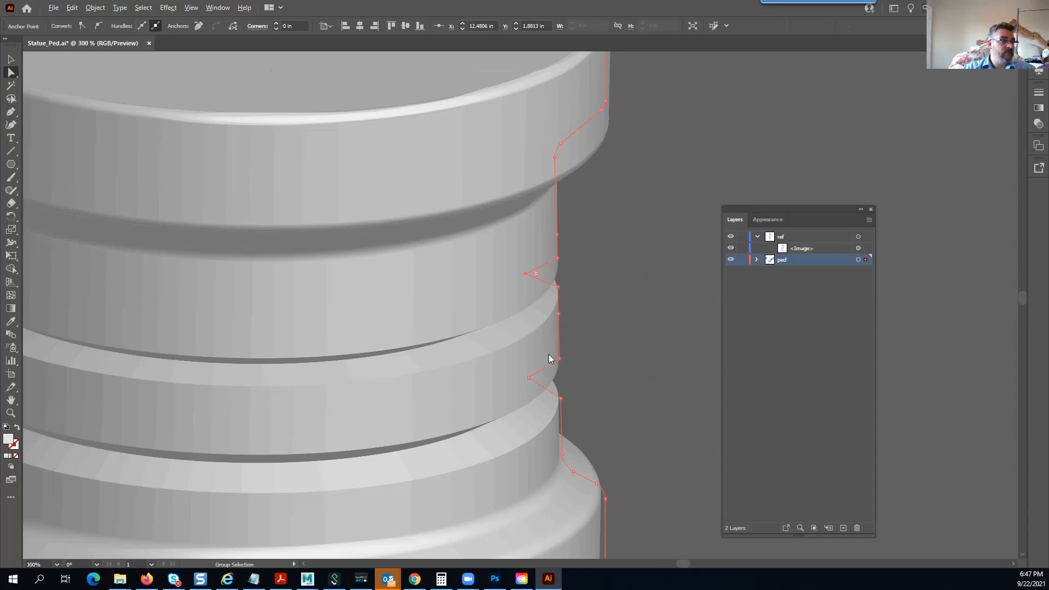
pyautogui.moveTo(544, 352); pyautogui.dragTo(547, 353)
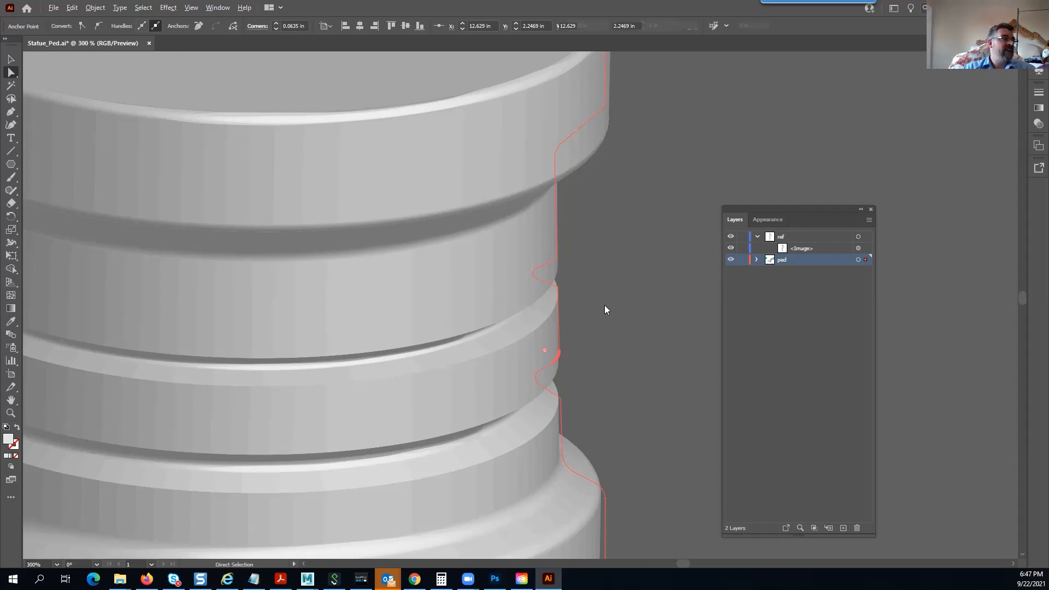
pyautogui.click(615, 323)
pyautogui.scroll(-3, 559, 342)
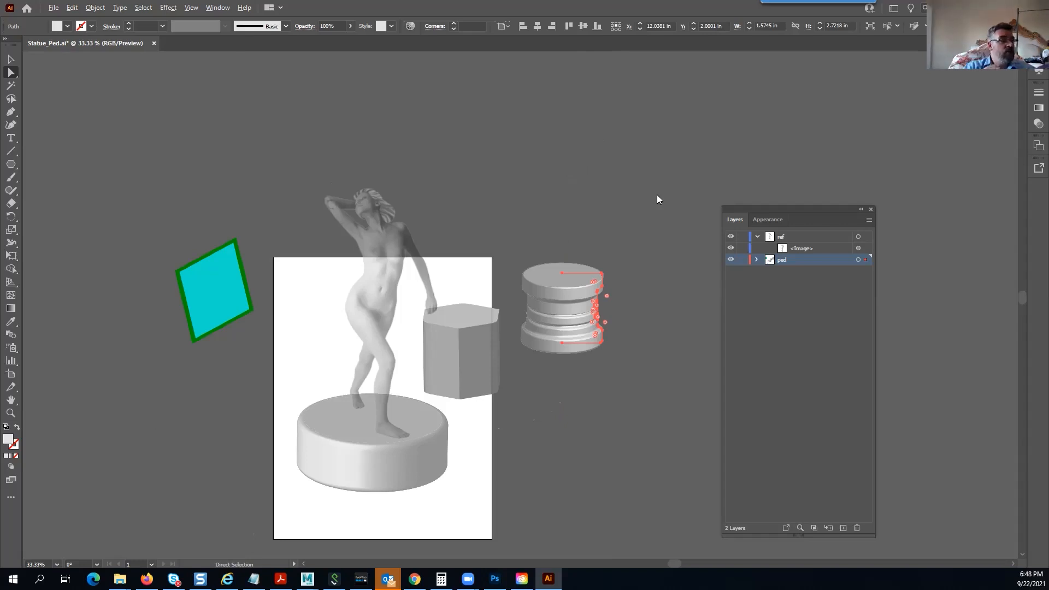
pyautogui.click(580, 254)
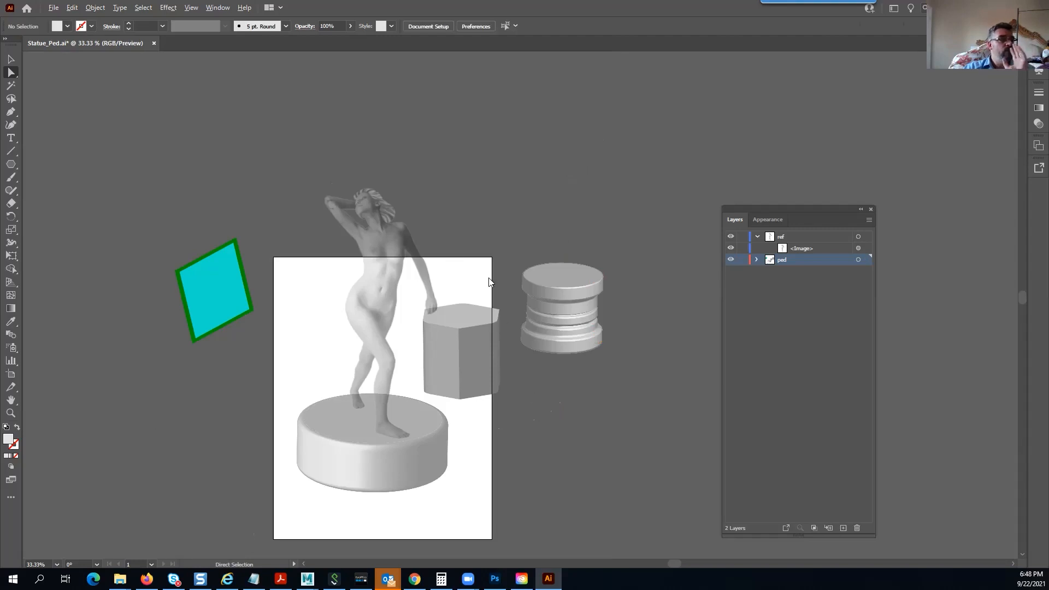
pyautogui.click(417, 244)
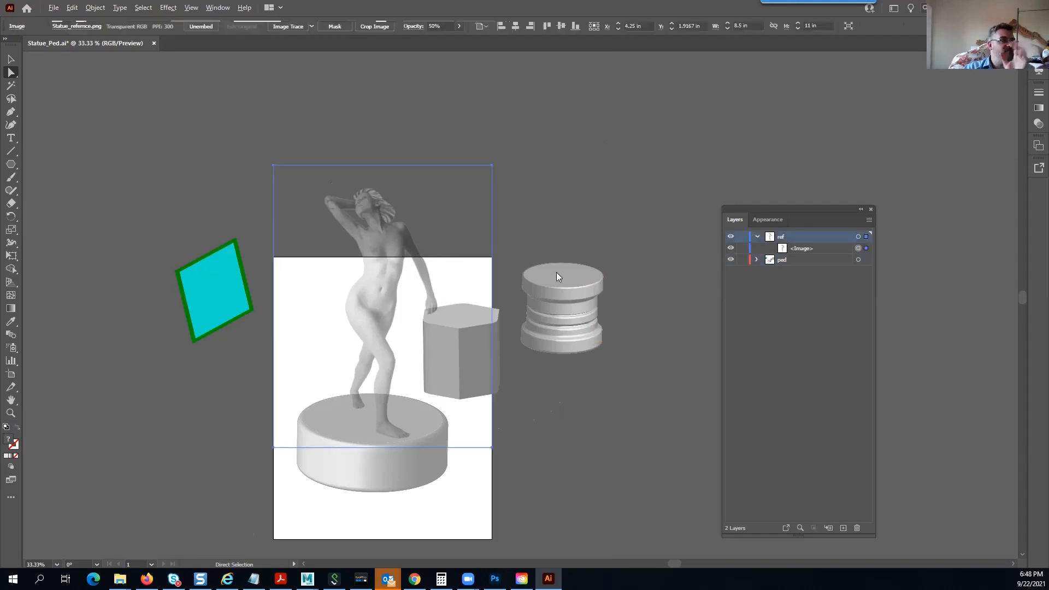
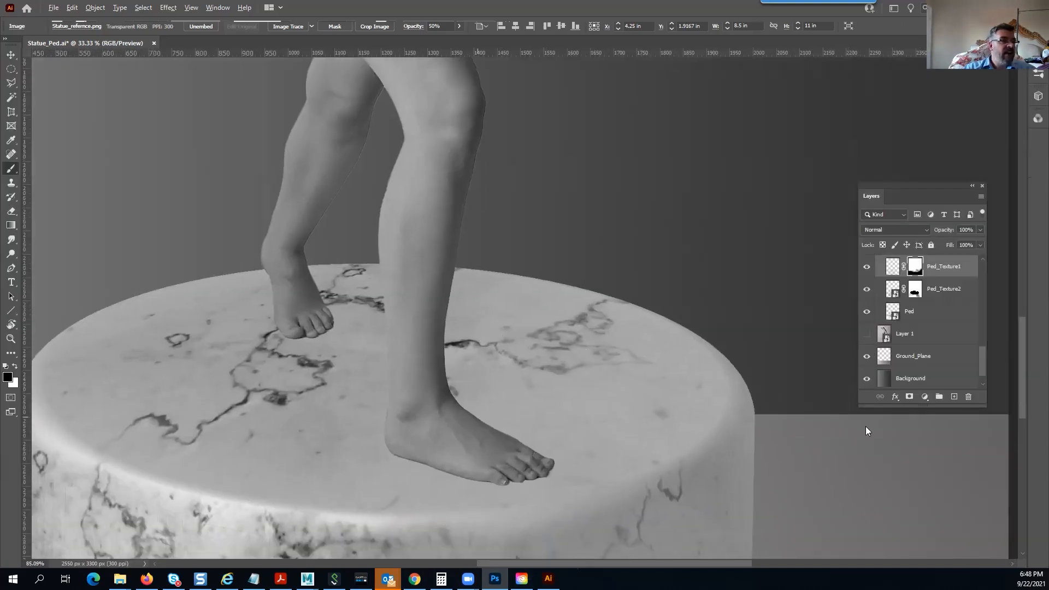
# Switch to Photoshop and add a new layer named Ped_Shado between Base_statue and Ped_Texture1
pyautogui.click(929, 356)
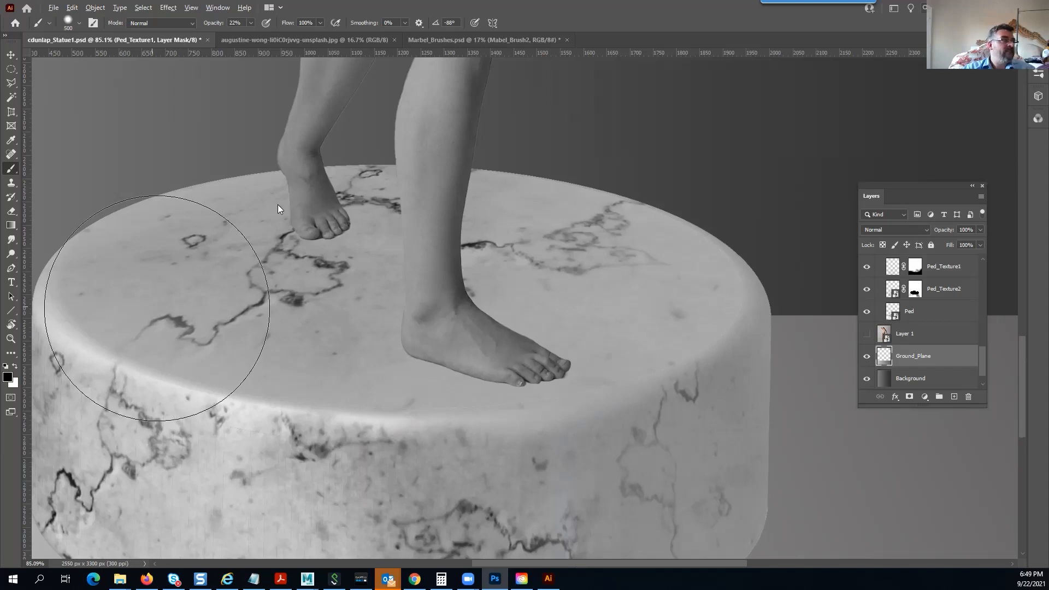
pyautogui.click(954, 396)
pyautogui.doubleClick(920, 321)
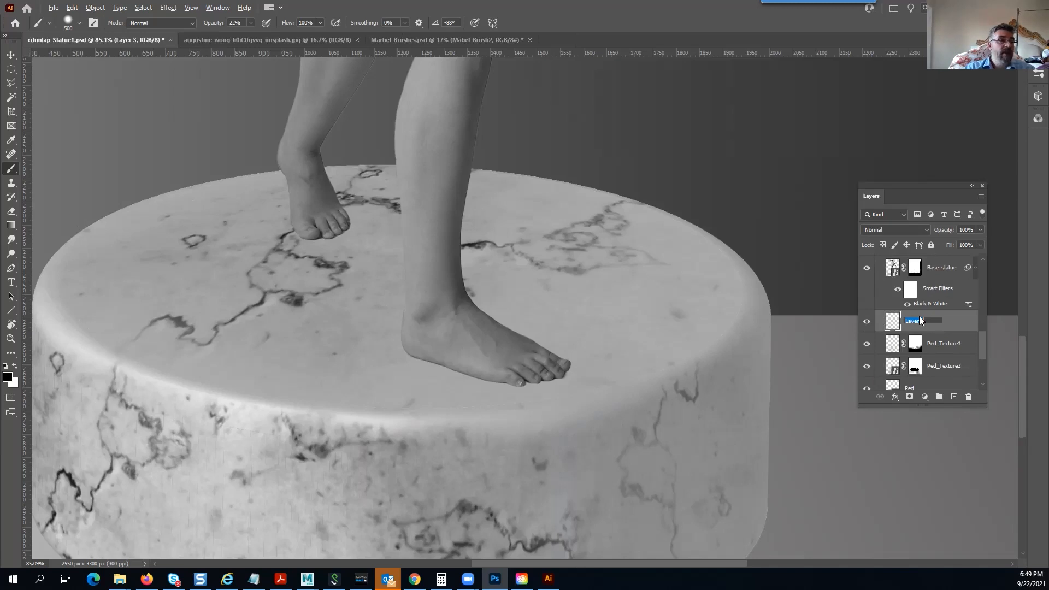
pyautogui.write('Ped_Shado')
pyautogui.press('Return')
# Paint a soft shadow on Ped_Shado with a 175 px brush at 22% opacity, using a selection of the statue's silhouette, and deselect
pyautogui.press('[')
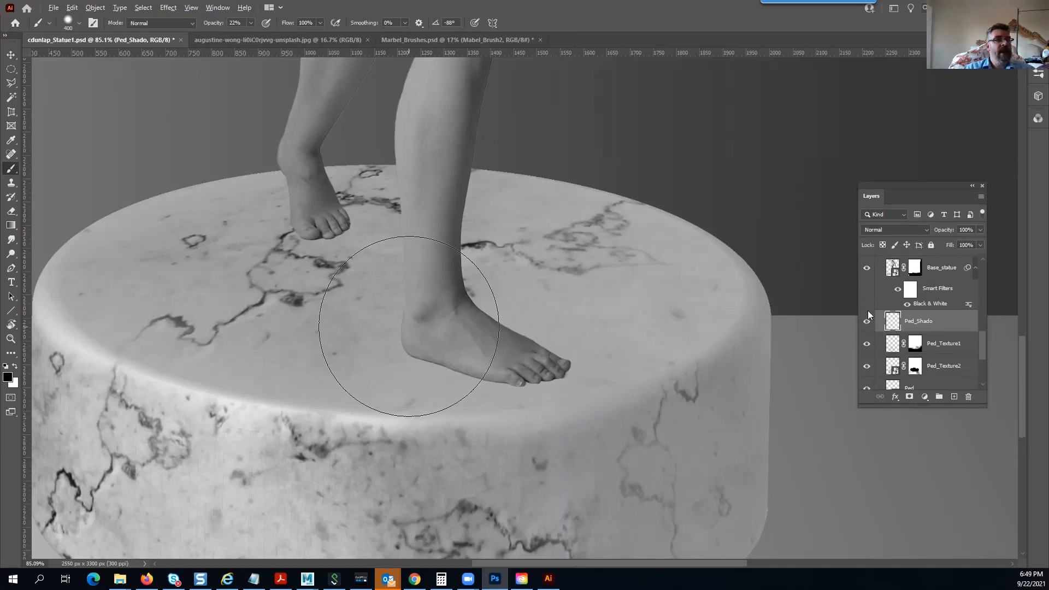
pyautogui.press('[')
pyautogui.press('[')
pyautogui.press('[')
pyautogui.press('[')
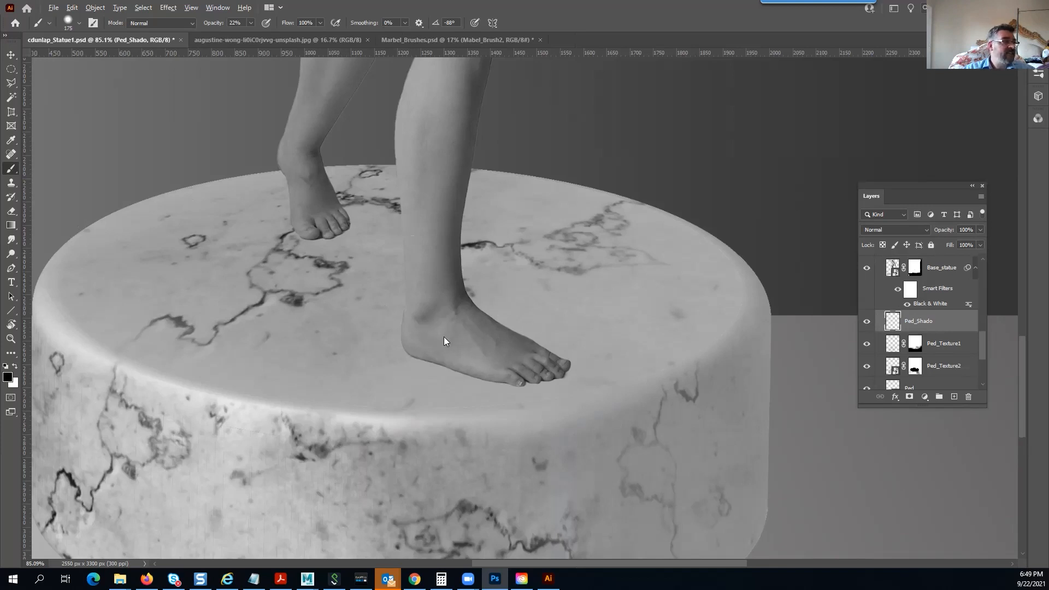
pyautogui.hotkey('ctrl', 'h')
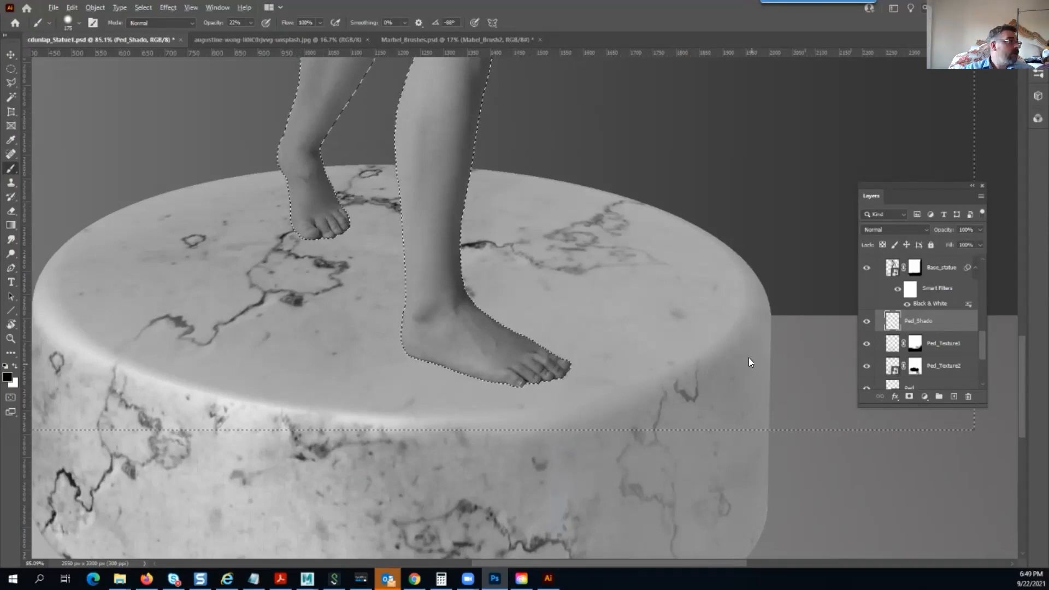
pyautogui.hotkey('ctrl', 'd')
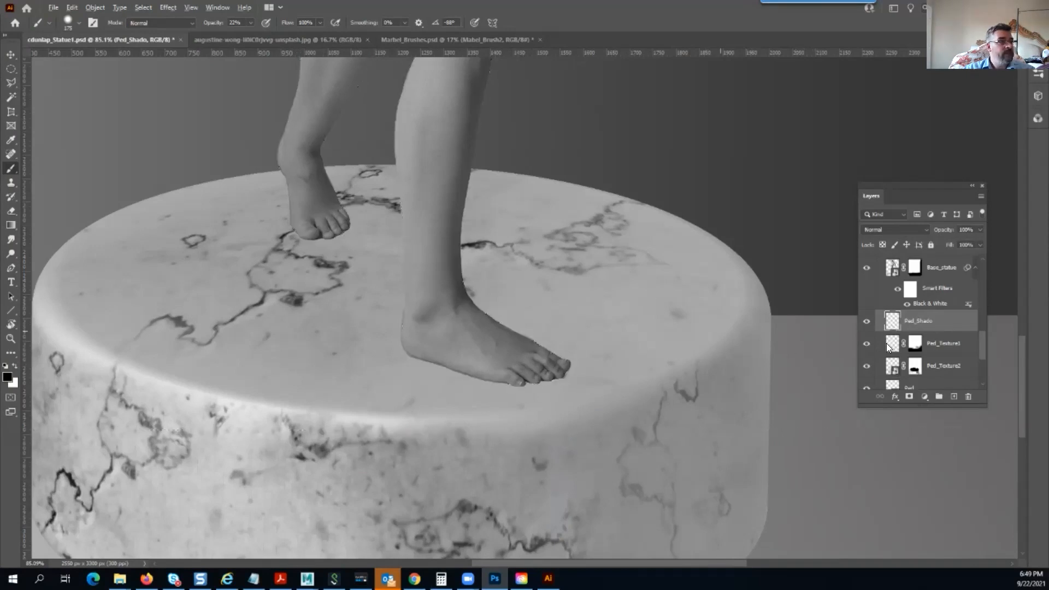
# Nudge the painted shadow on Ped_Shado down by a few pixels below the feet
pyautogui.click(11, 56)
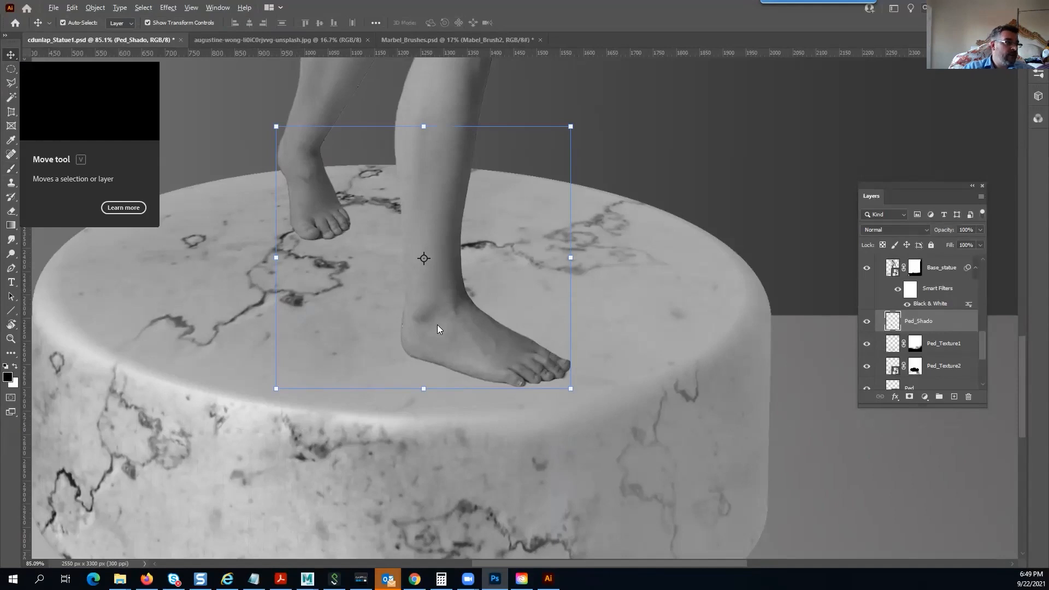
pyautogui.press('Down')
pyautogui.press('Down')
pyautogui.press('Down')
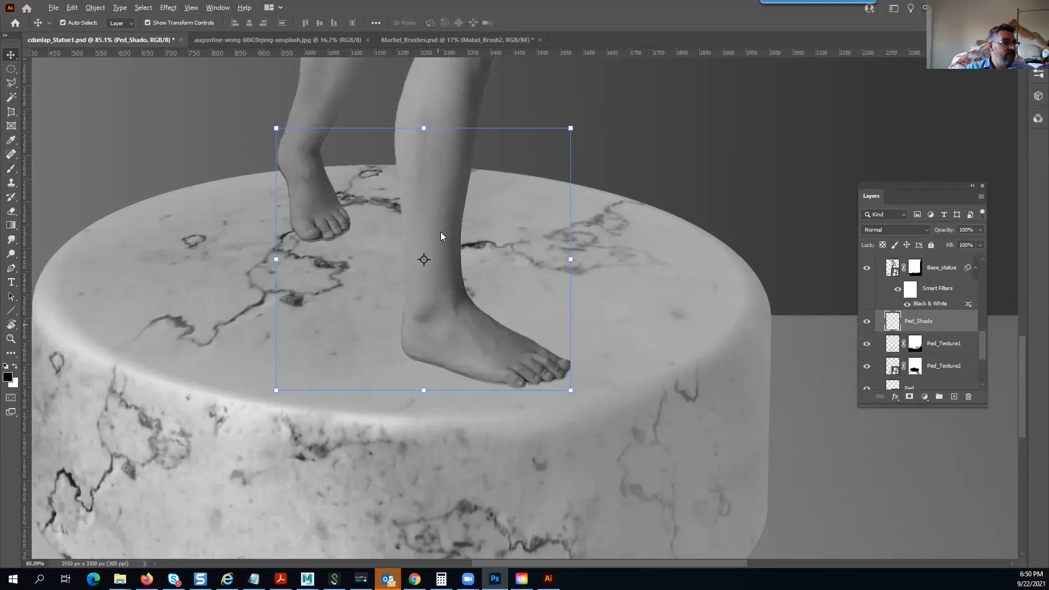
# Skew and distort the Ped_Shado shadow so it falls along the heel side of both feet
pyautogui.moveTo(443, 227); pyautogui.dragTo(443, 227)
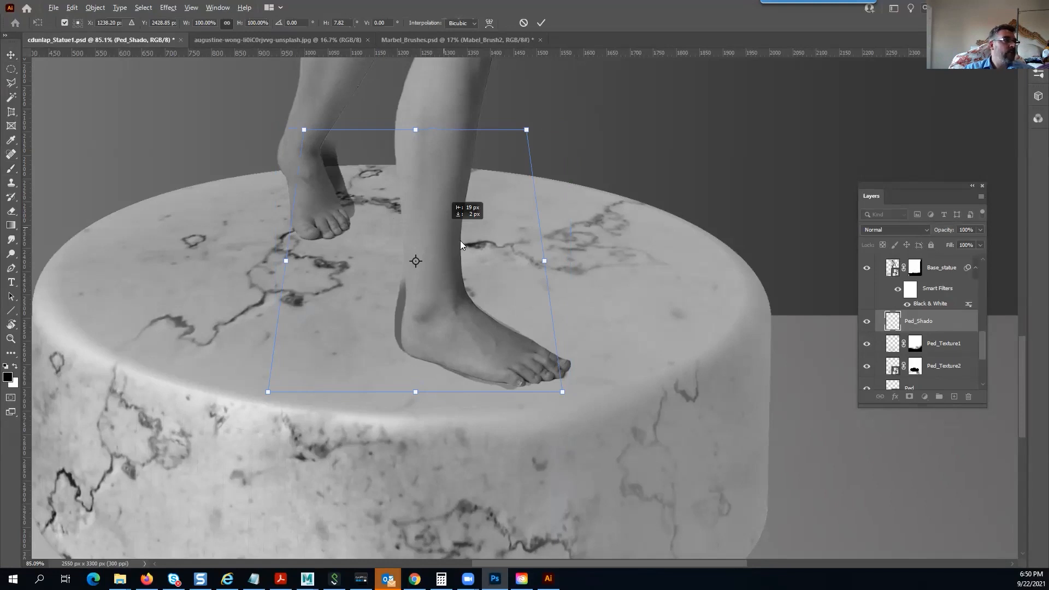
pyautogui.rightClick(458, 261)
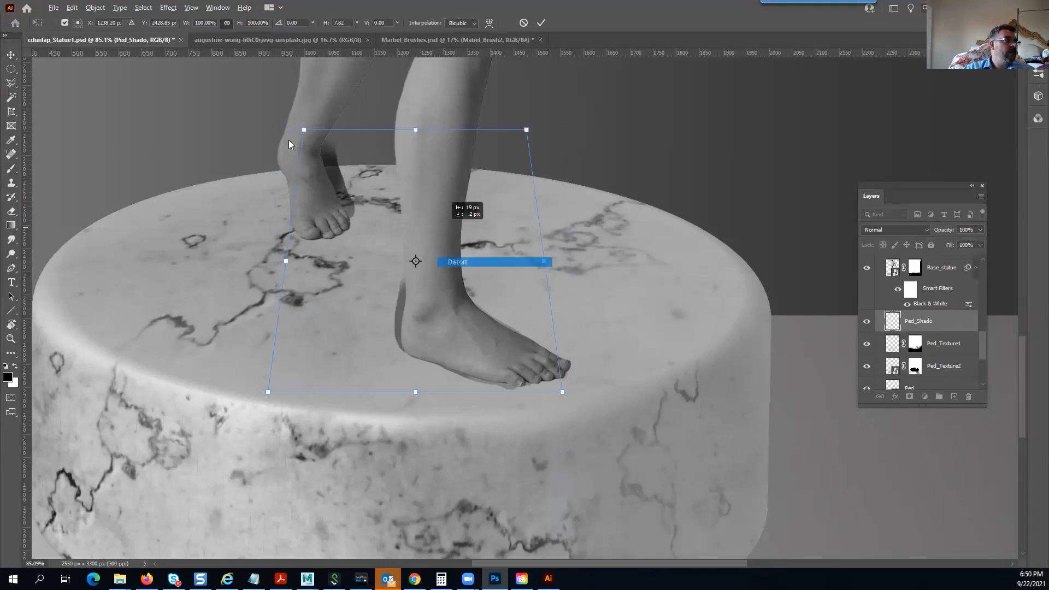
pyautogui.moveTo(304, 129); pyautogui.dragTo(277, 145)
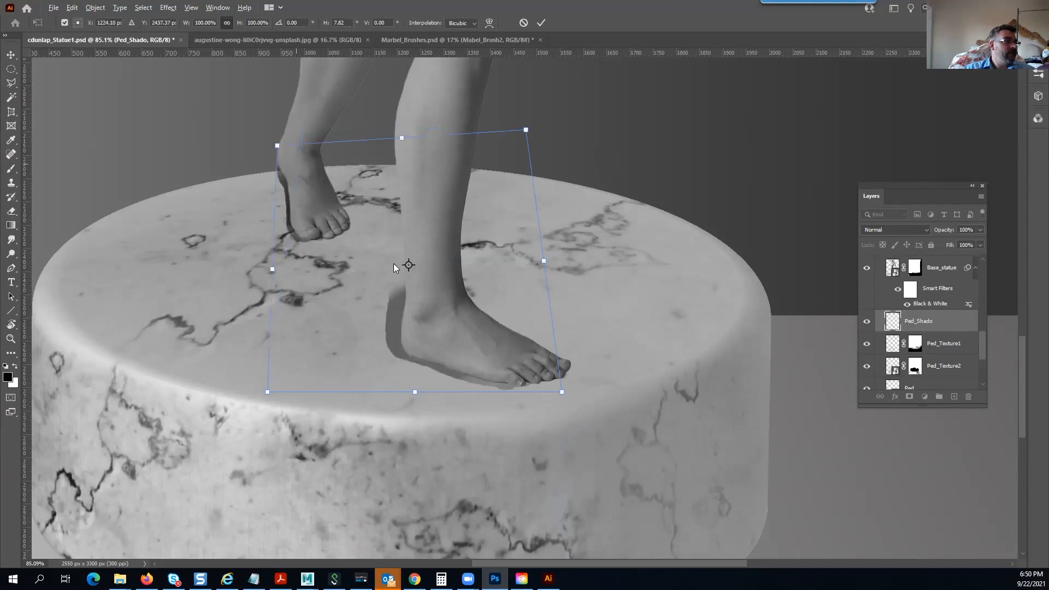
pyautogui.moveTo(561, 392); pyautogui.dragTo(569, 394)
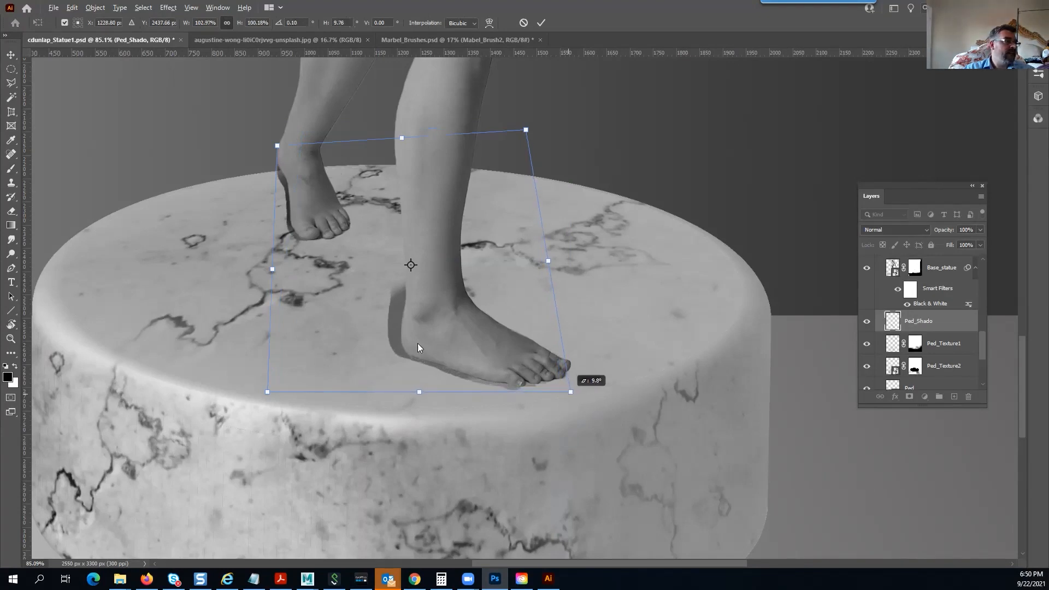
pyautogui.scroll(-2, 425, 348)
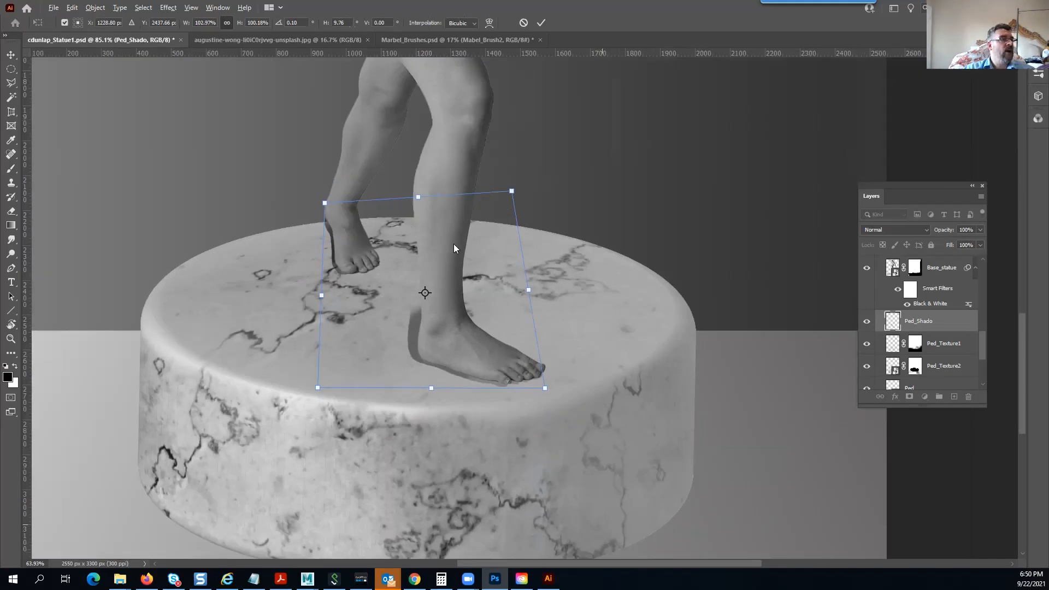
# Distort and shift the Ped_Shado shadow so it falls along the toe side of both feet, and apply the transform
pyautogui.moveTo(321, 387); pyautogui.dragTo(334, 383)
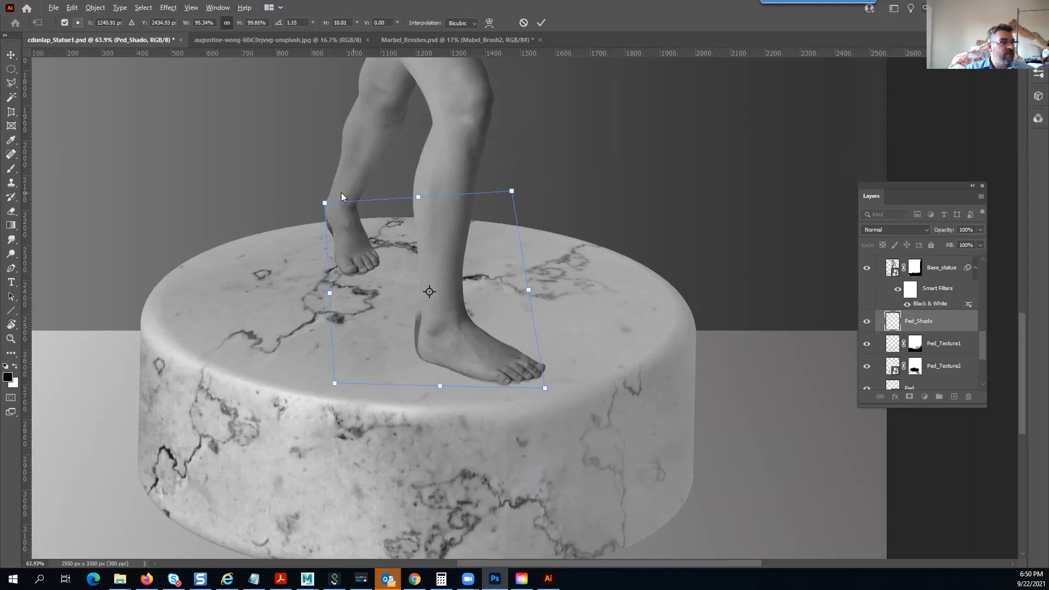
pyautogui.moveTo(325, 201); pyautogui.dragTo(356, 206)
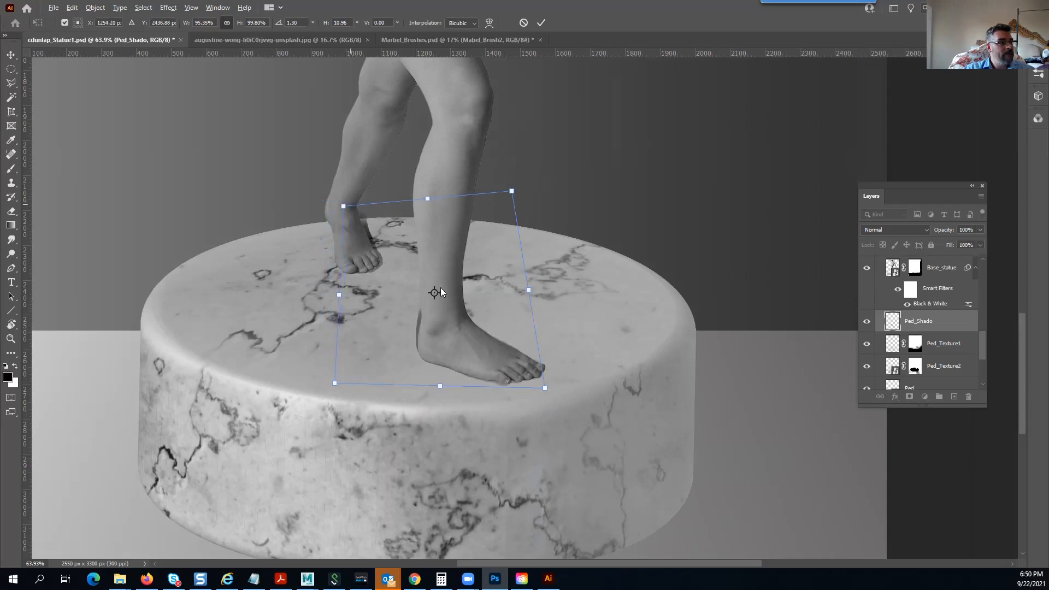
pyautogui.moveTo(510, 193); pyautogui.dragTo(550, 185)
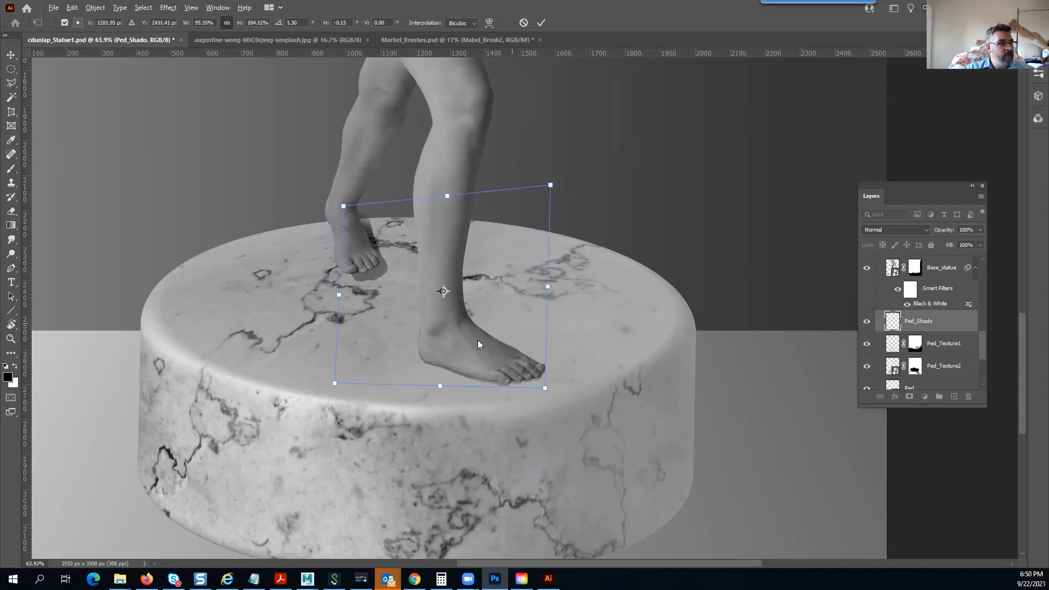
pyautogui.moveTo(482, 339); pyautogui.dragTo(452, 381)
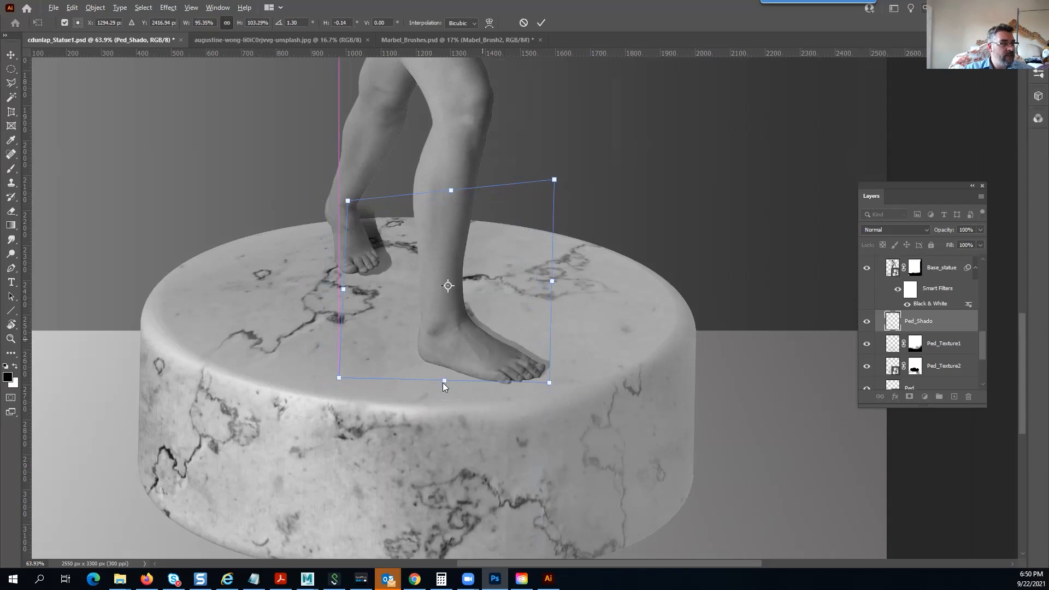
pyautogui.moveTo(443, 386); pyautogui.dragTo(443, 391)
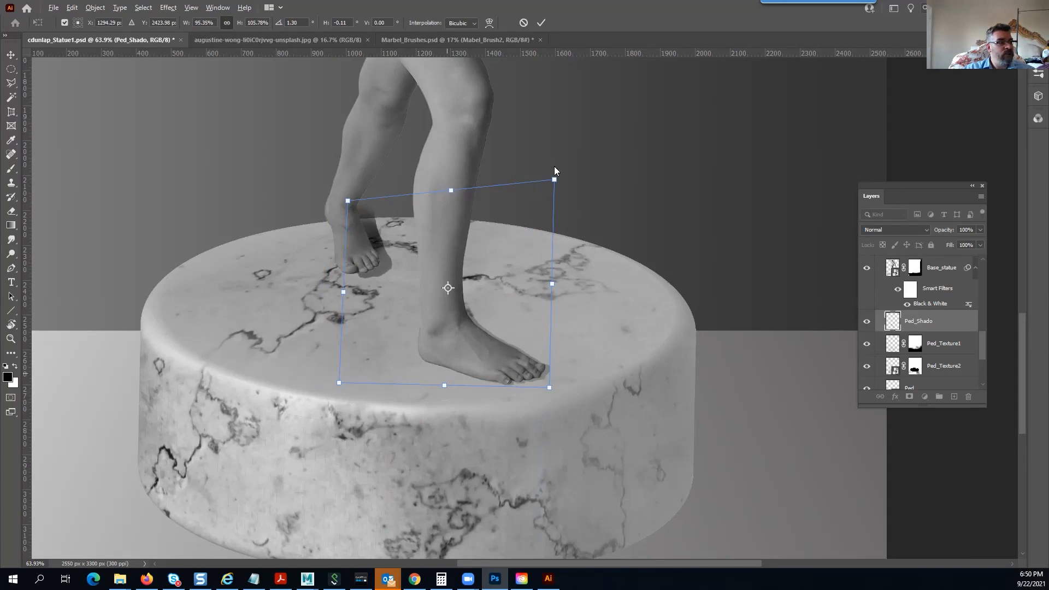
pyautogui.moveTo(552, 176); pyautogui.dragTo(565, 165)
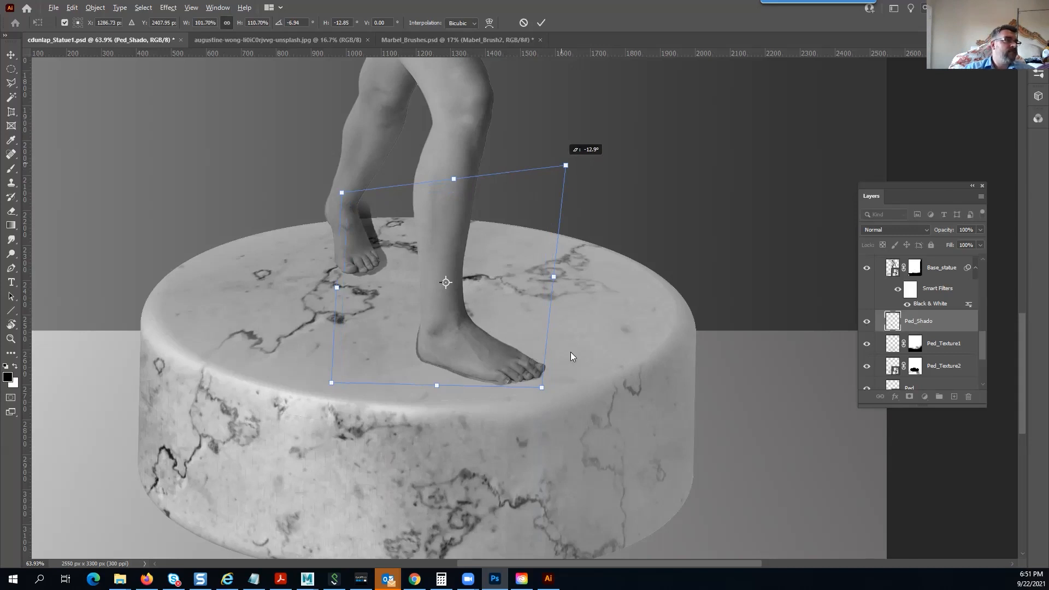
pyautogui.moveTo(550, 181); pyautogui.dragTo(554, 189)
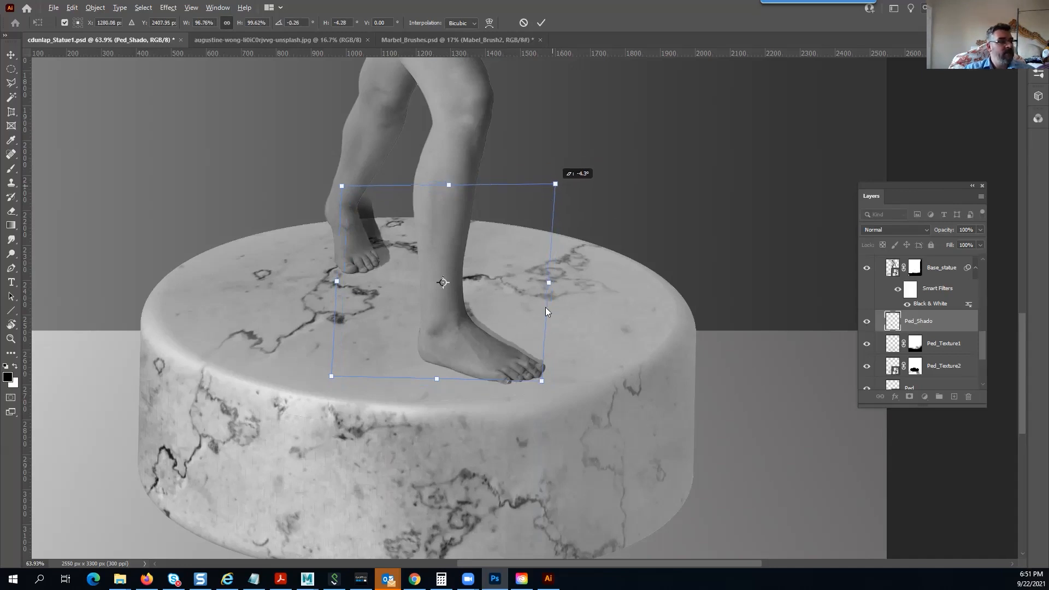
pyautogui.moveTo(547, 312); pyautogui.dragTo(537, 313)
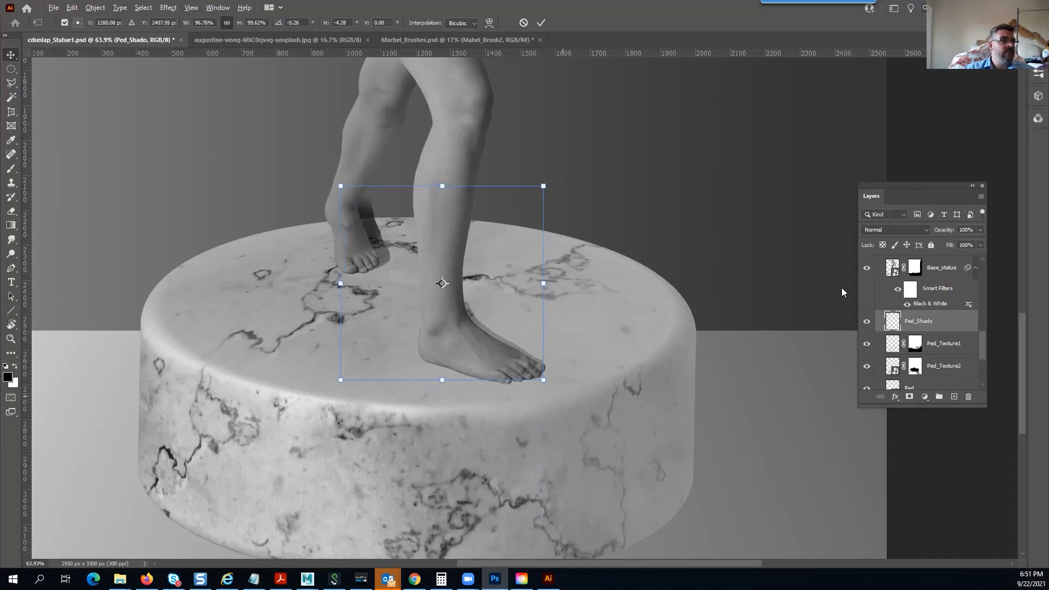
# Add a layer mask to Ped_Shado and paint out the shadow spilling past the pedestal's rear edge behind the raised ankle, with the brush at 100% opacity
pyautogui.click(910, 397)
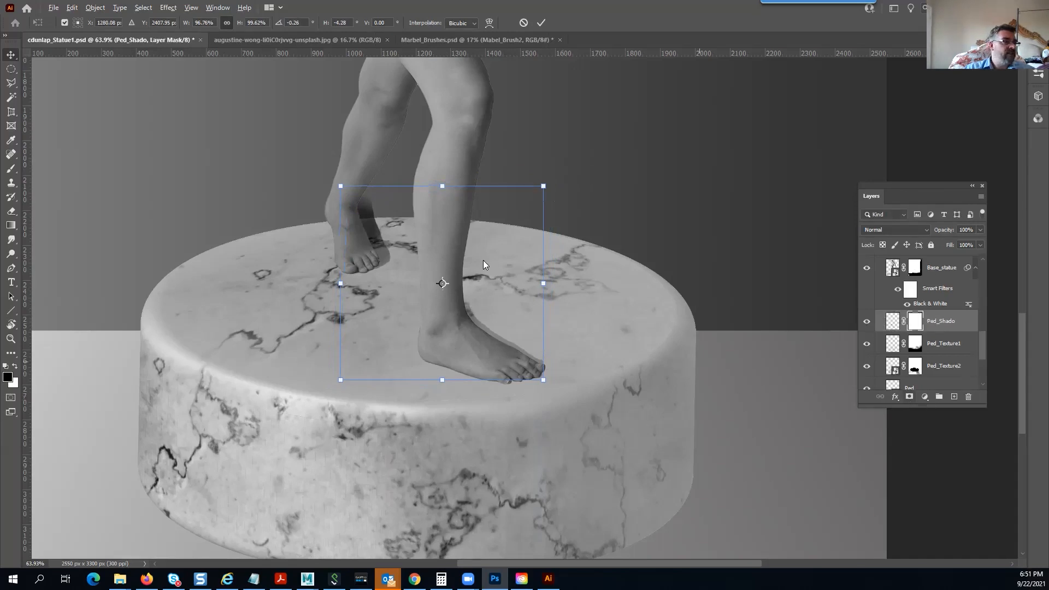
pyautogui.scroll(4, 473, 308)
pyautogui.scroll(1, 474, 307)
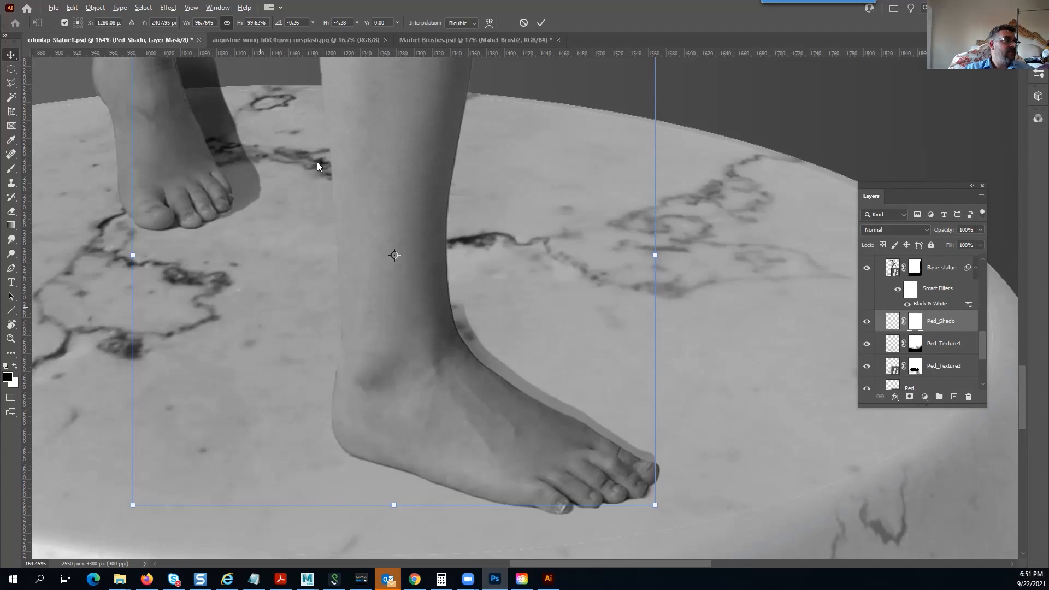
pyautogui.press('Return')
pyautogui.press('b')
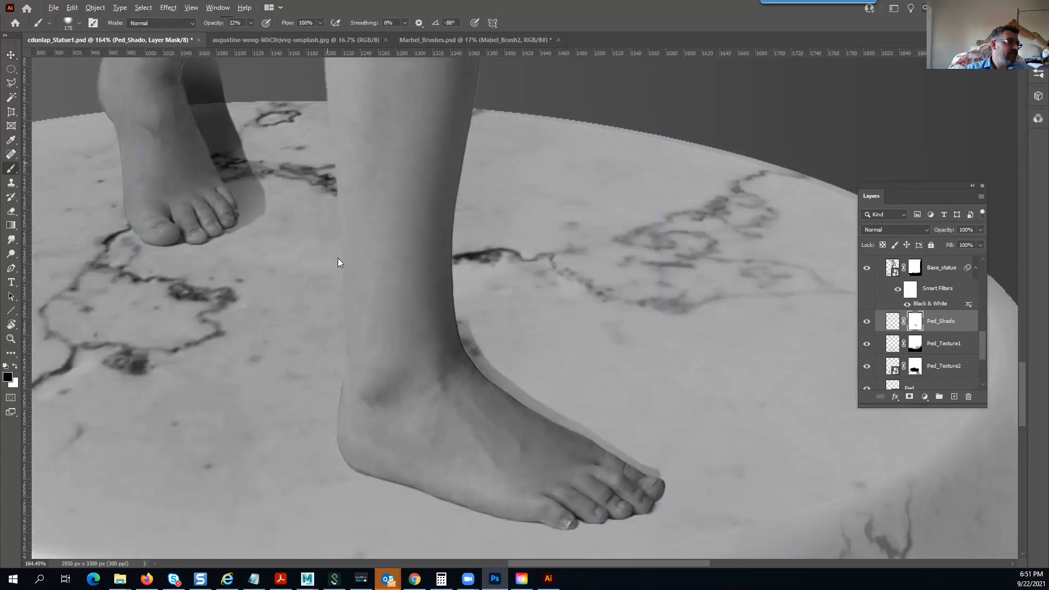
pyautogui.moveTo(328, 162); pyautogui.dragTo(376, 306)
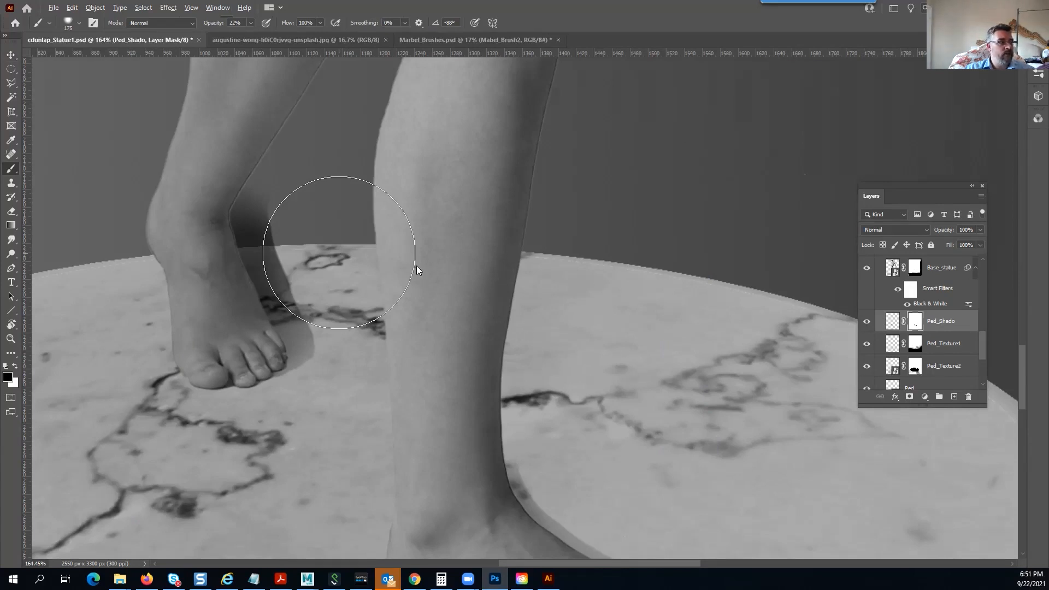
pyautogui.scroll(-5, 447, 255)
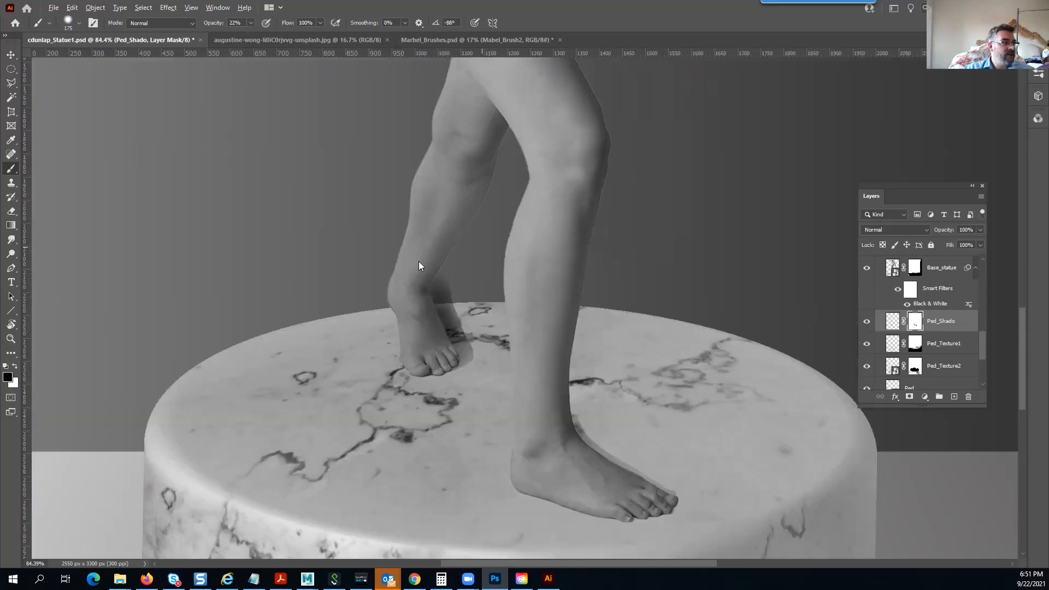
pyautogui.press('0')
pyautogui.moveTo(451, 269); pyautogui.dragTo(441, 282)
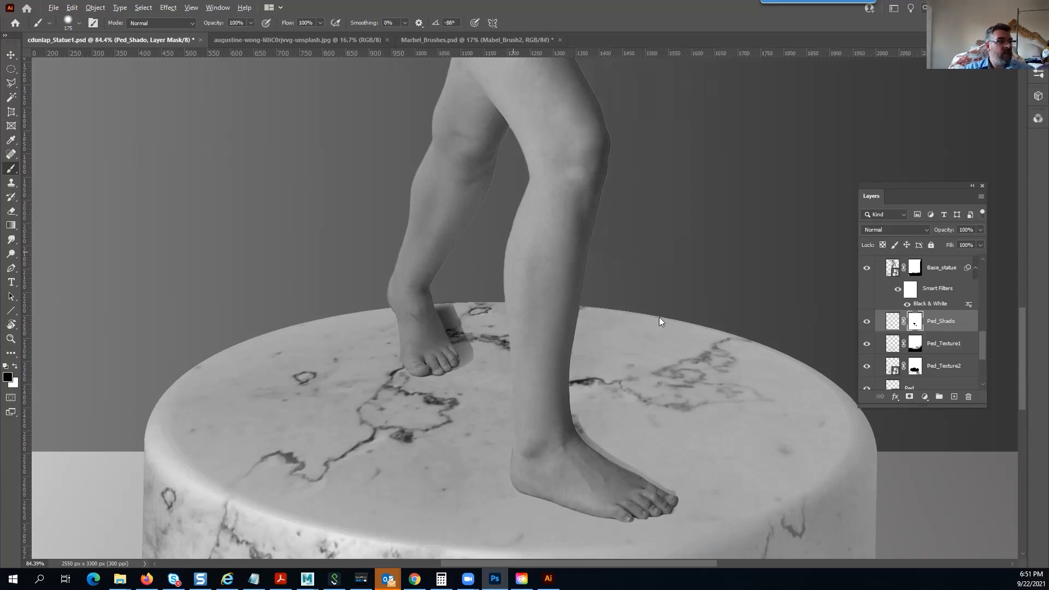
# With the pedestal's outline selected, darken the contact shadow around the rear foot on Ped_Shadow using a black 45 px brush at 20% opacity
pyautogui.press('[')
pyautogui.press('[')
pyautogui.press('[')
pyautogui.press('[')
pyautogui.press('[')
pyautogui.press('[')
pyautogui.press('[')
pyautogui.press('[')
pyautogui.press('[')
pyautogui.press('[')
pyautogui.press('[')
pyautogui.press('[')
pyautogui.press('[')
pyautogui.press('x')
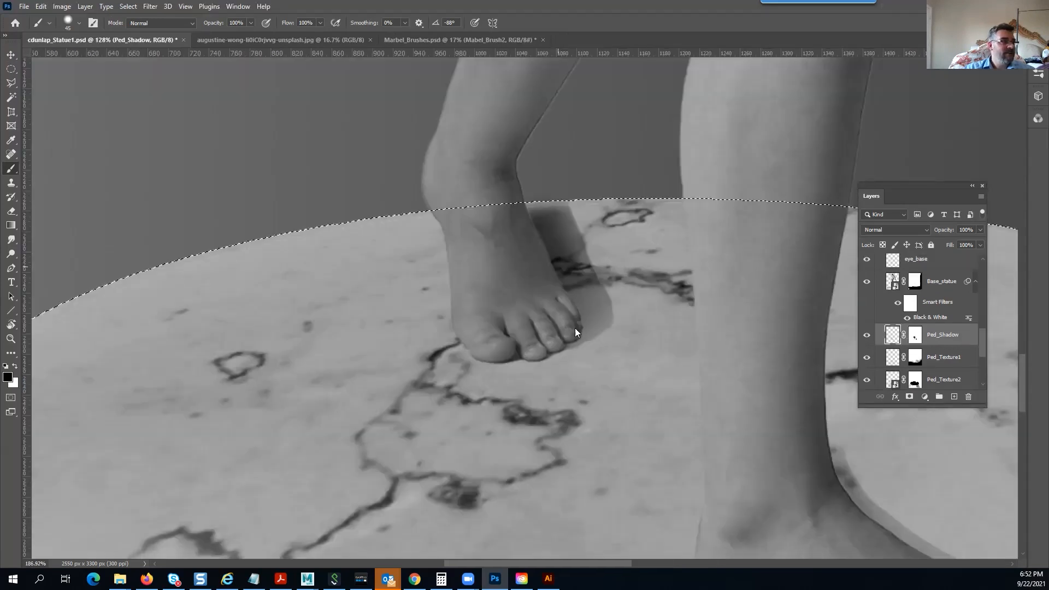
pyautogui.scroll(4, 466, 233)
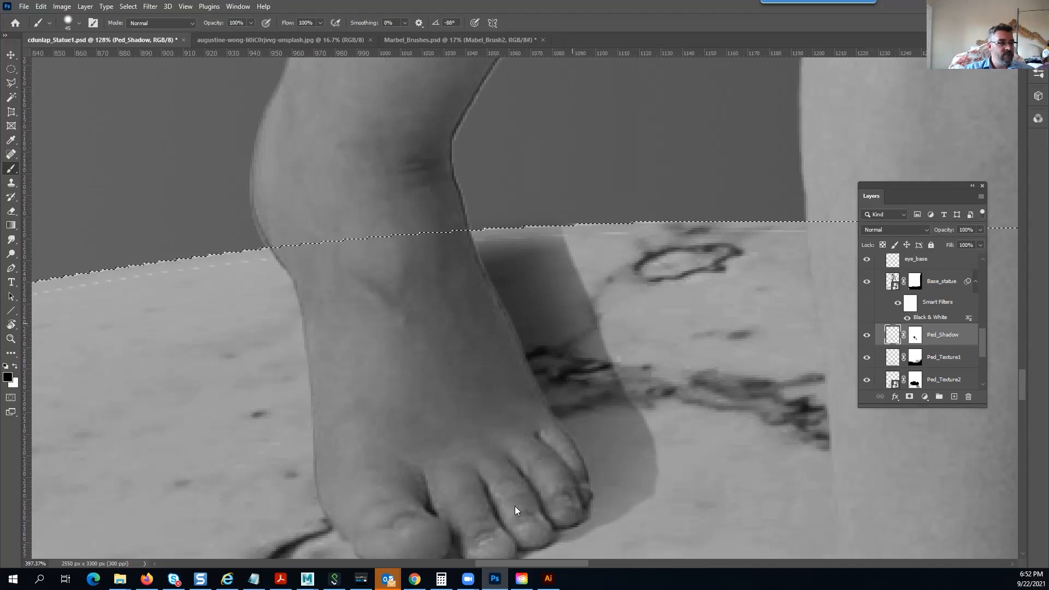
pyautogui.scroll(-4, 632, 459)
pyautogui.press('2')
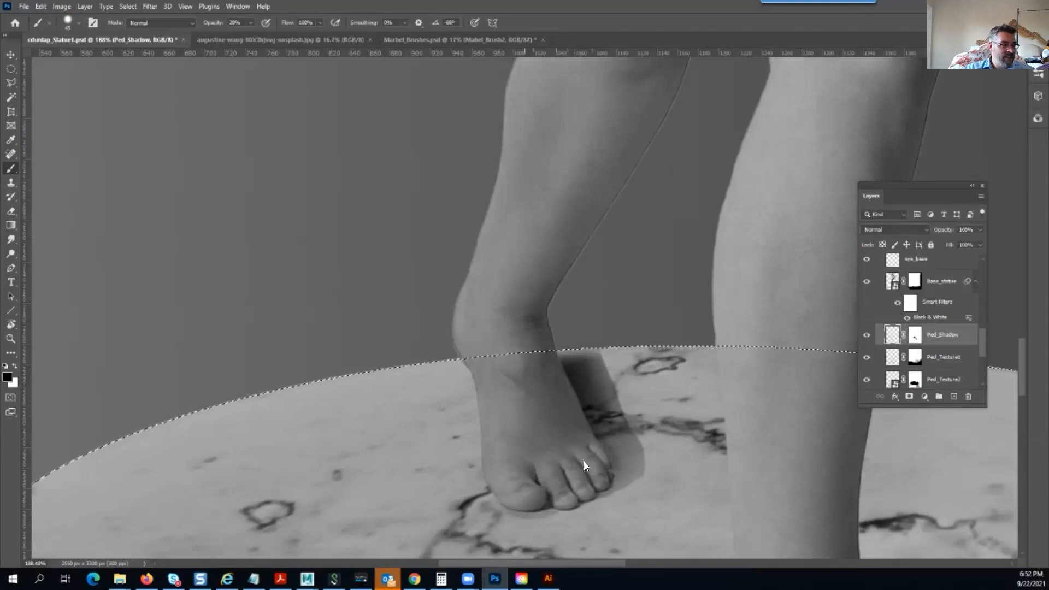
# Paint a soft contact shadow around the front foot, along the toes, instep and ankle, with the 45 px brush at 20% opacity
pyautogui.scroll(-5, 590, 440)
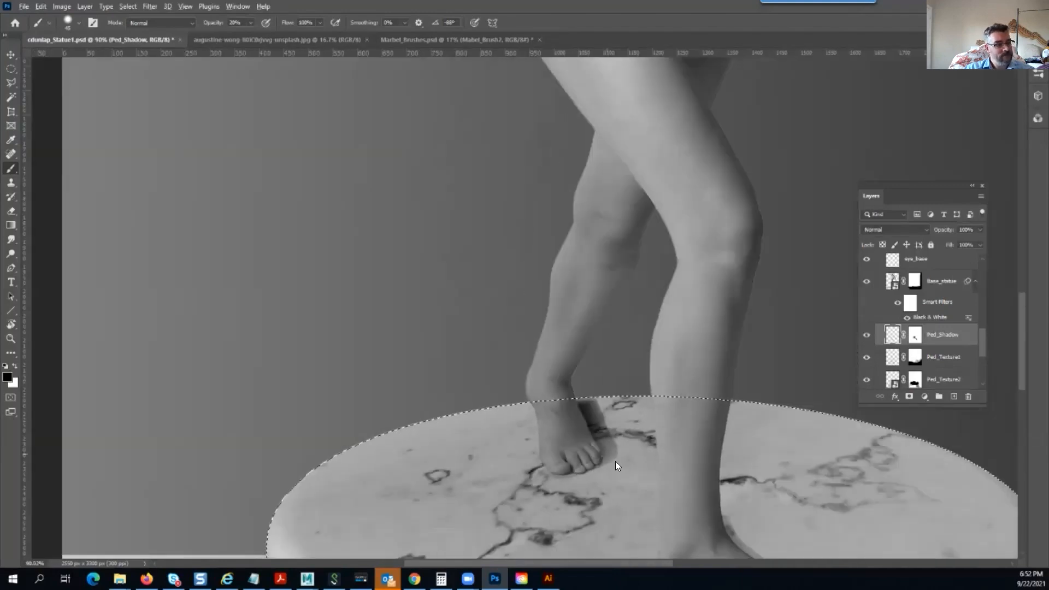
pyautogui.scroll(5, 721, 473)
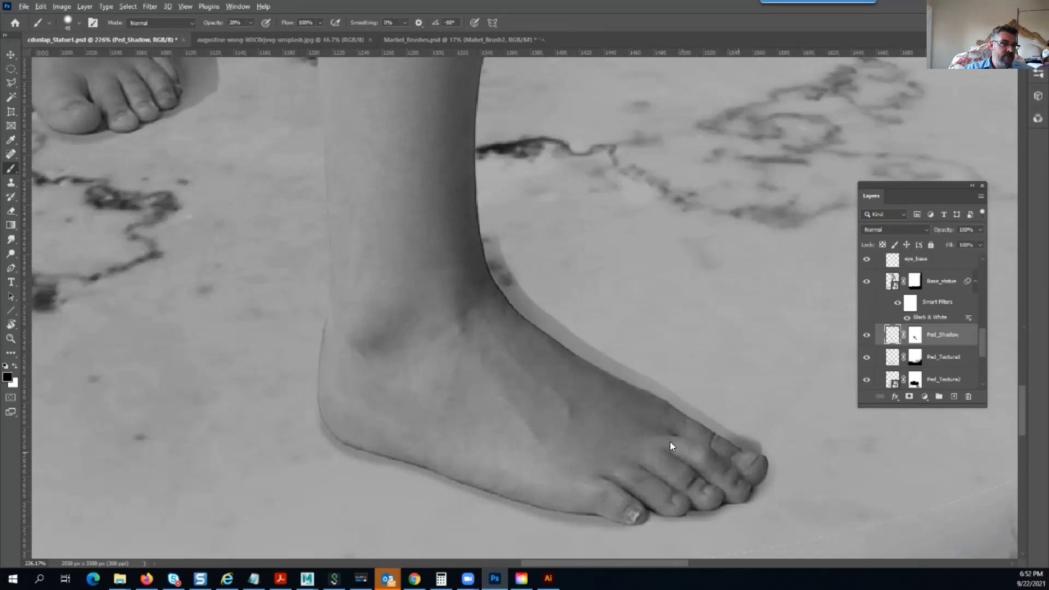
pyautogui.moveTo(709, 449); pyautogui.dragTo(489, 328)
pyautogui.moveTo(459, 249); pyautogui.dragTo(488, 291)
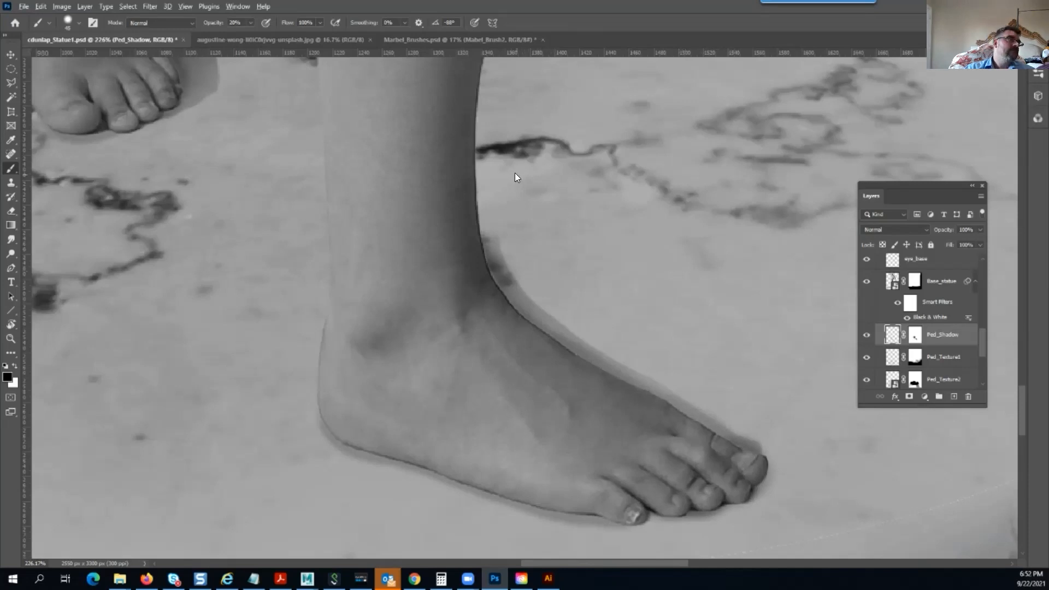
# Target the Ped_Shadow layer mask with black as the foreground colour and clear the pedestal selection
pyautogui.press('x')
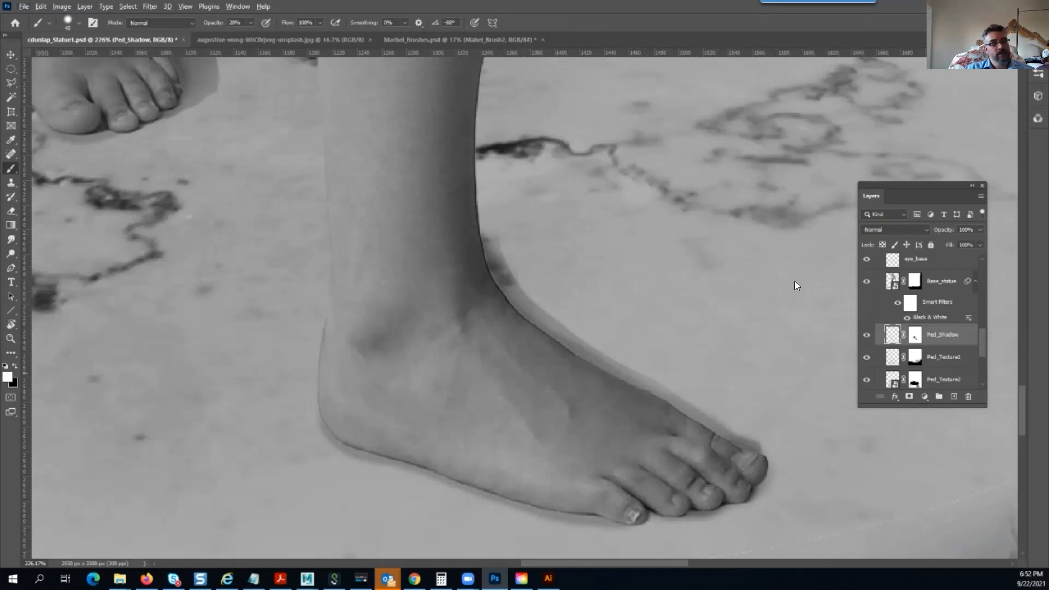
pyautogui.click(911, 334)
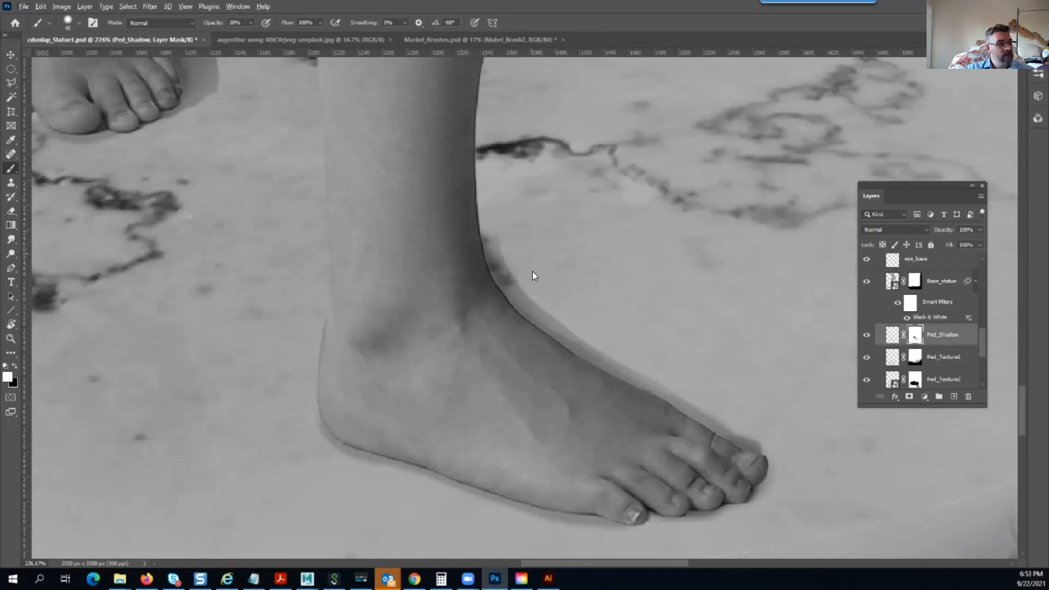
pyautogui.press('x')
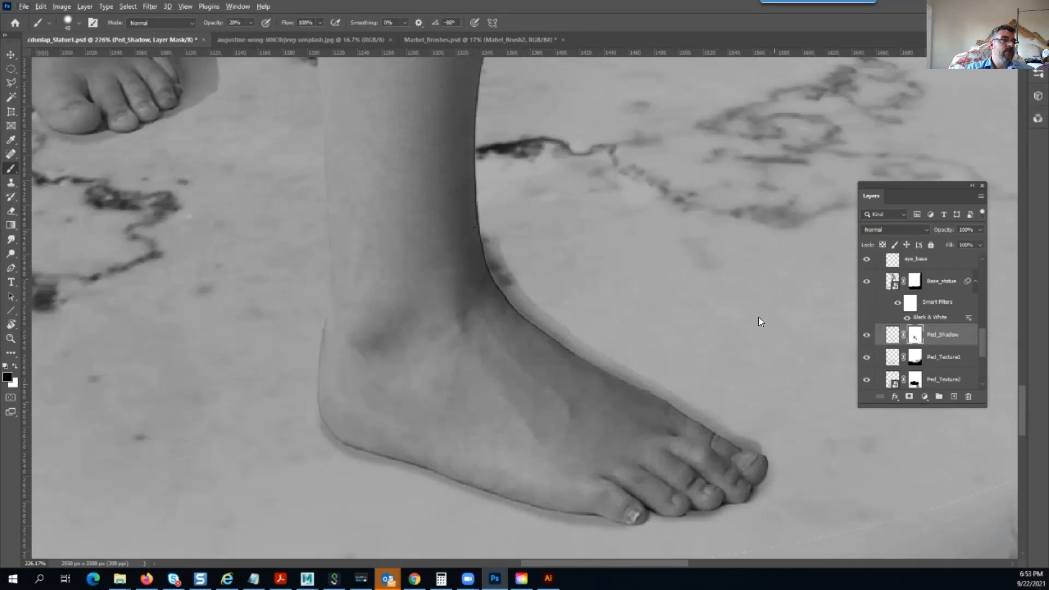
pyautogui.scroll(-5, 763, 294)
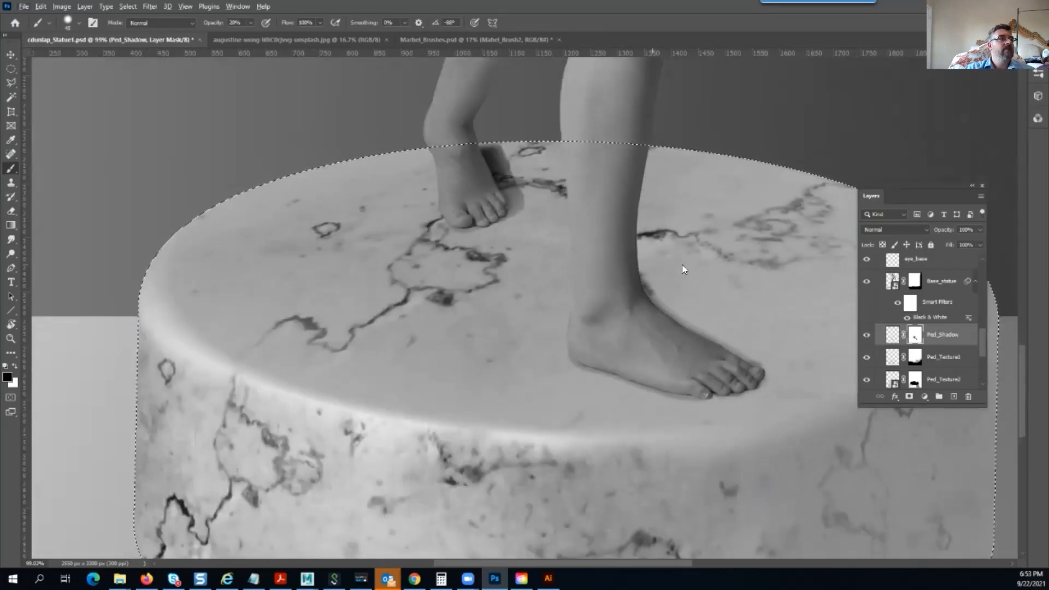
pyautogui.scroll(-3, 664, 274)
pyautogui.hotkey('ctrl', 'd')
pyautogui.moveTo(761, 225); pyautogui.dragTo(746, 299)
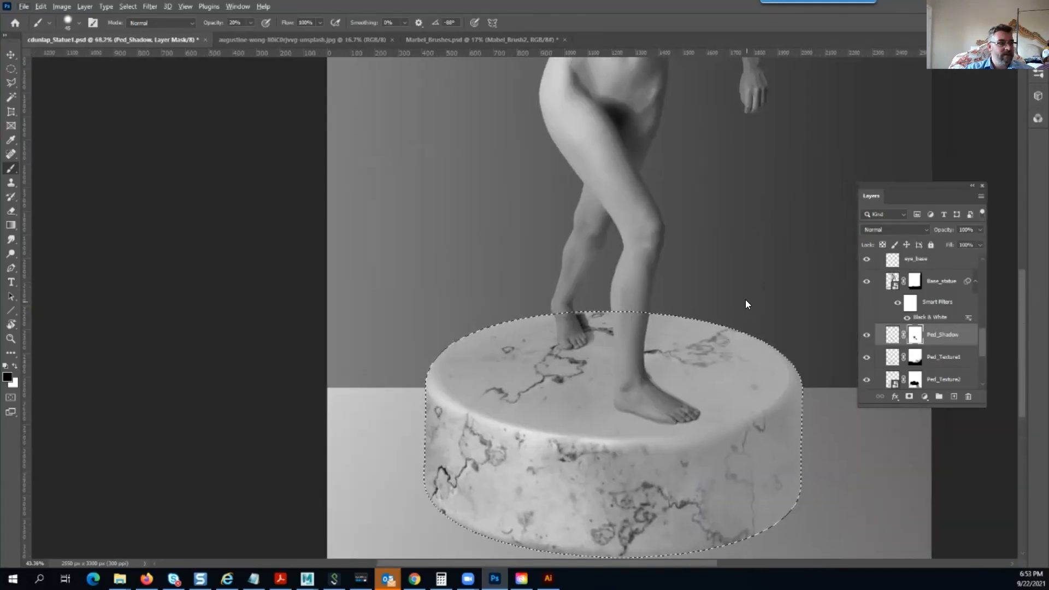
# Check the full statue composition and save the statue document
pyautogui.scroll(-2, 710, 361)
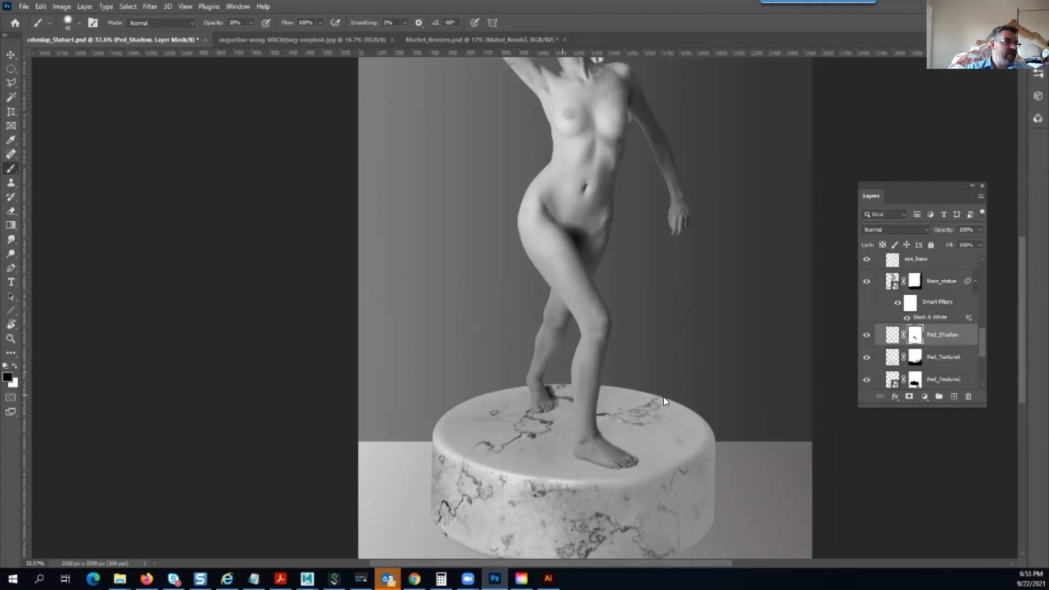
pyautogui.scroll(-1, 665, 401)
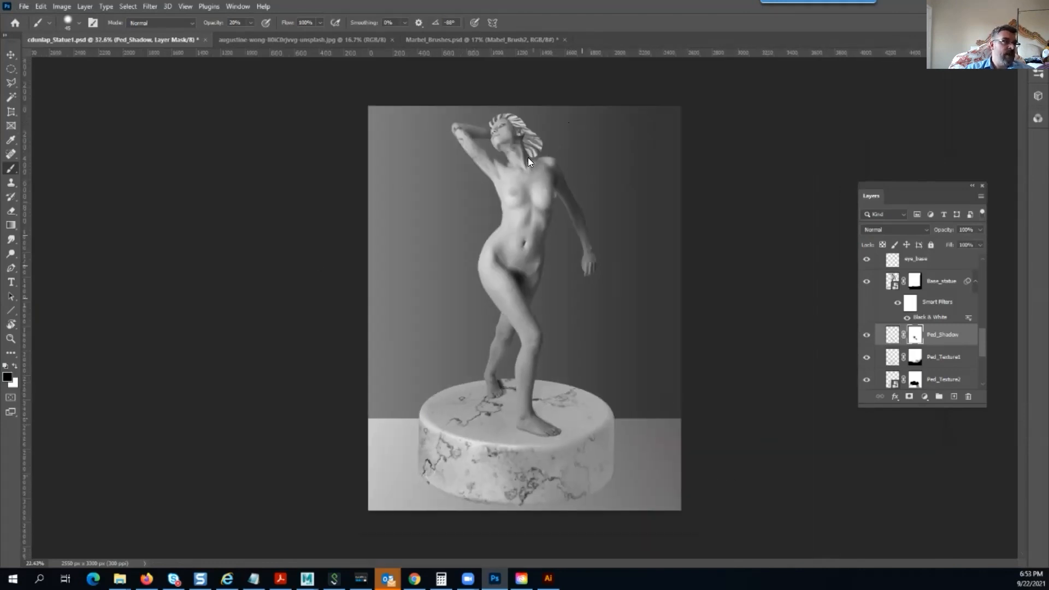
pyautogui.scroll(1, 590, 446)
pyautogui.scroll(1, 686, 271)
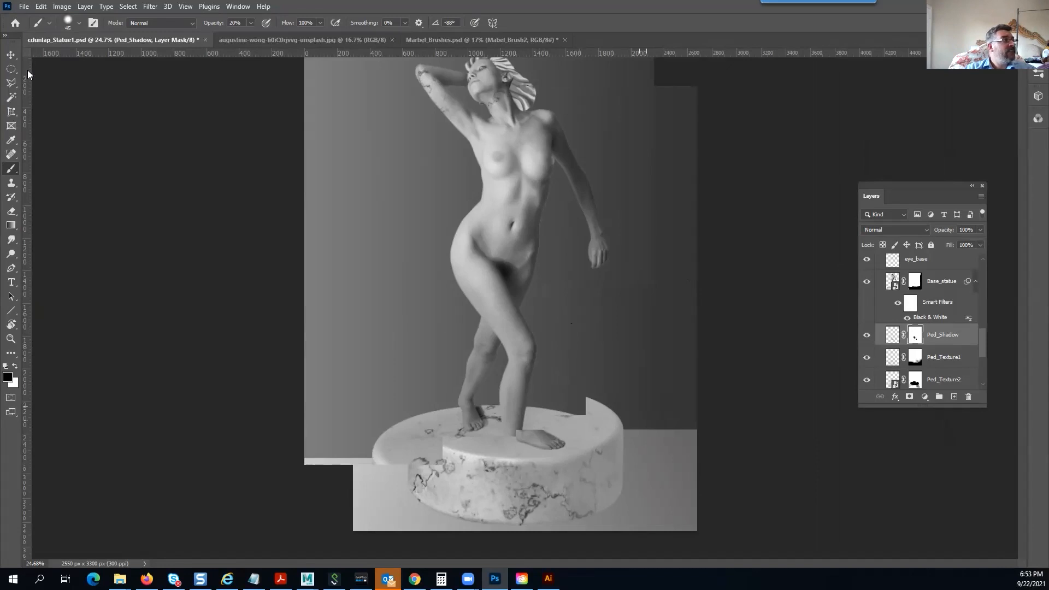
pyautogui.click(29, 123)
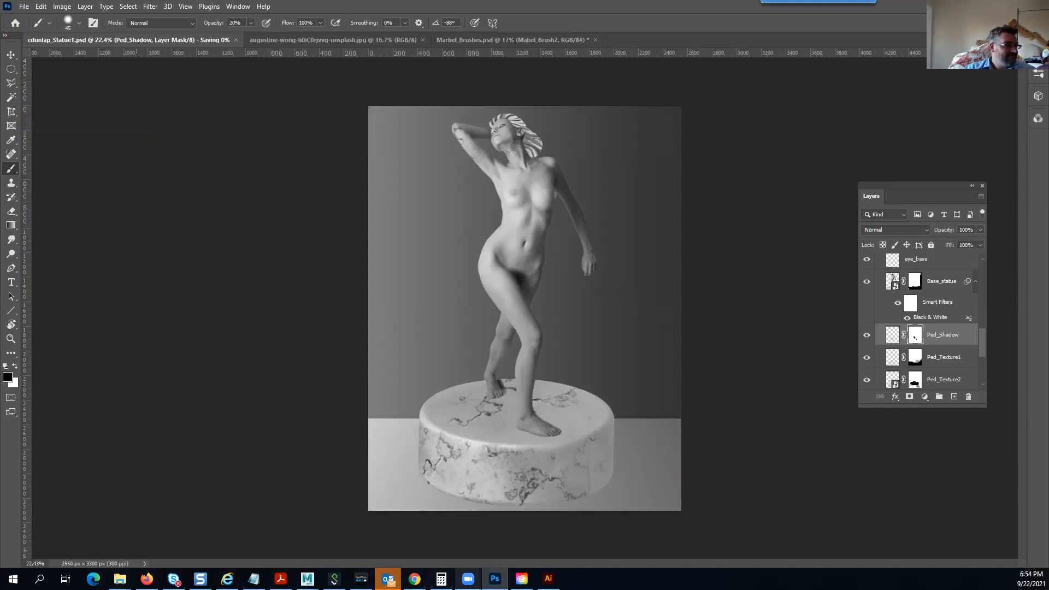
pyautogui.moveTo(462, 578)
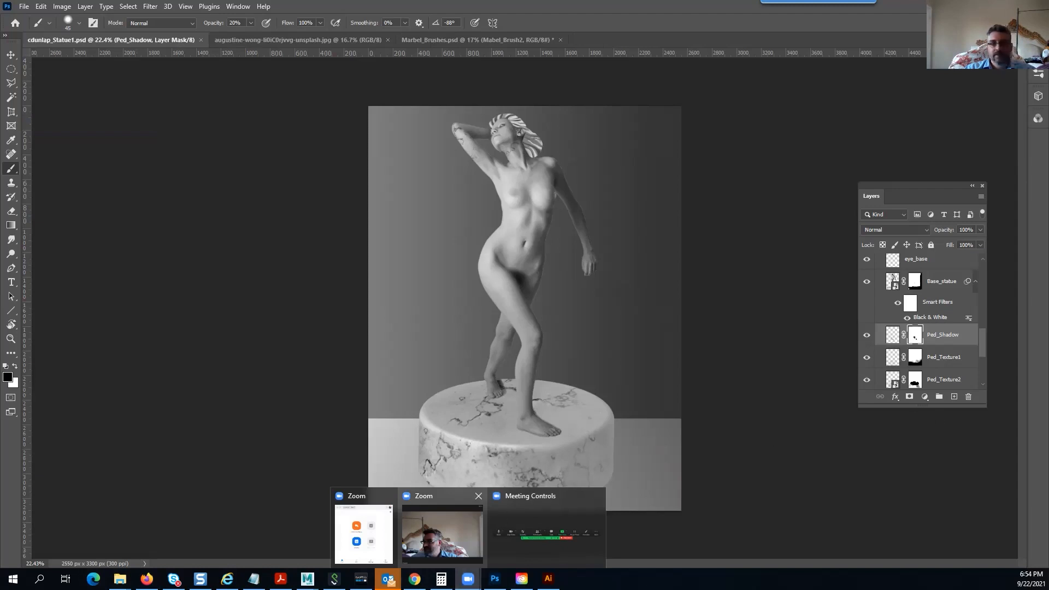